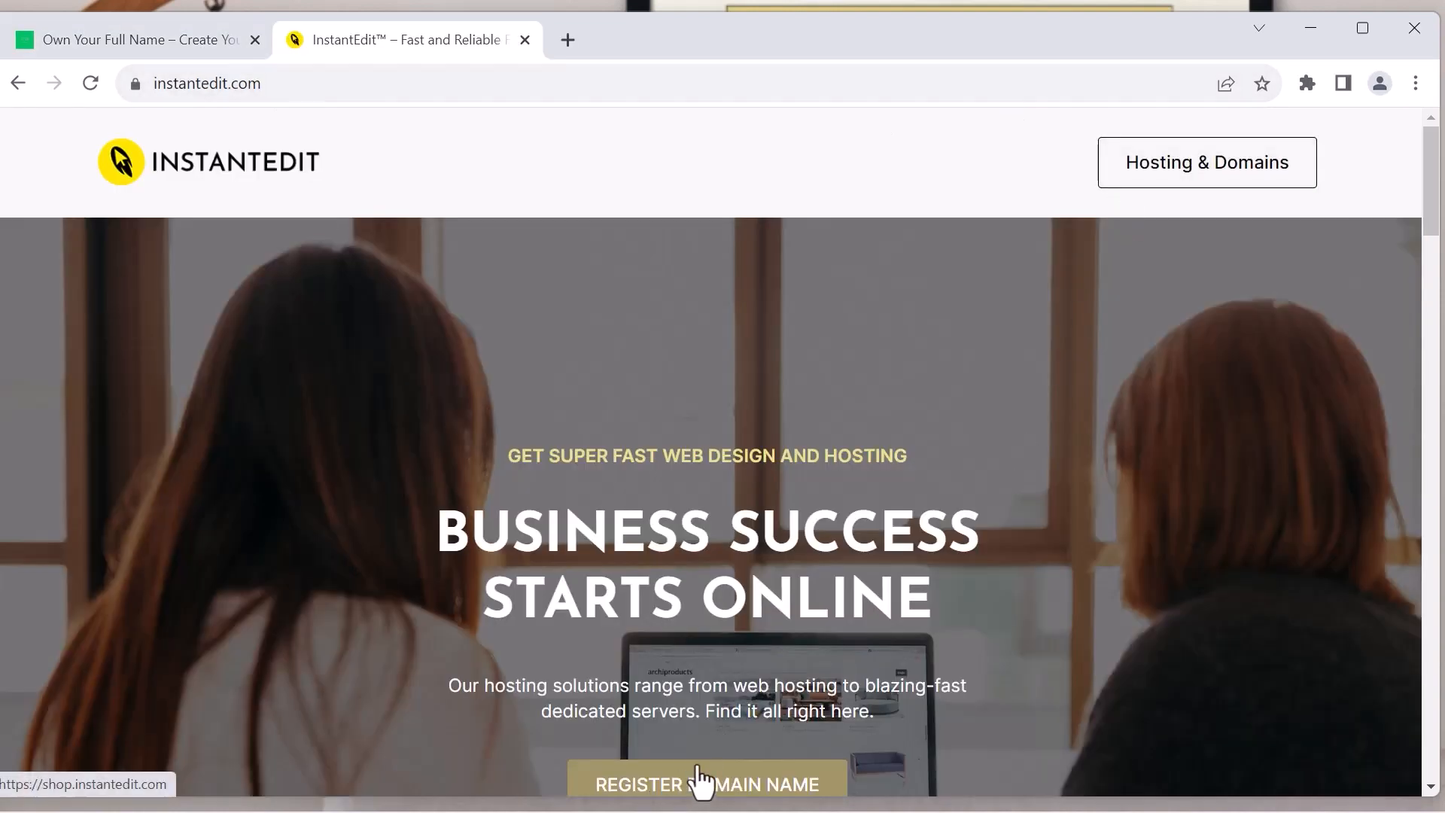
# Open InstantEdit's Hosting & Domains shop and search for a domain name made of the person's full name
pyautogui.click(1217, 171)
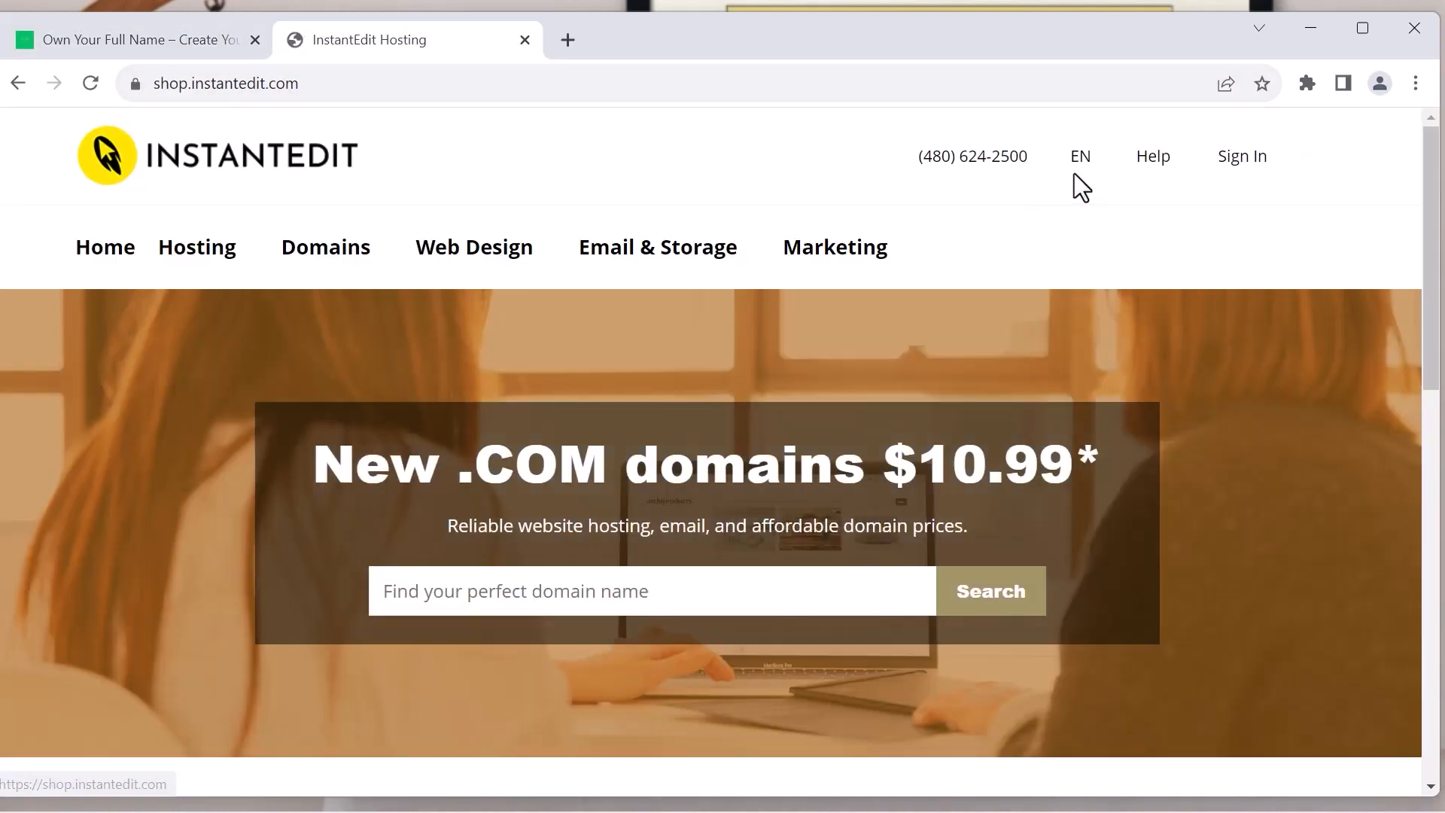
pyautogui.click(438, 600)
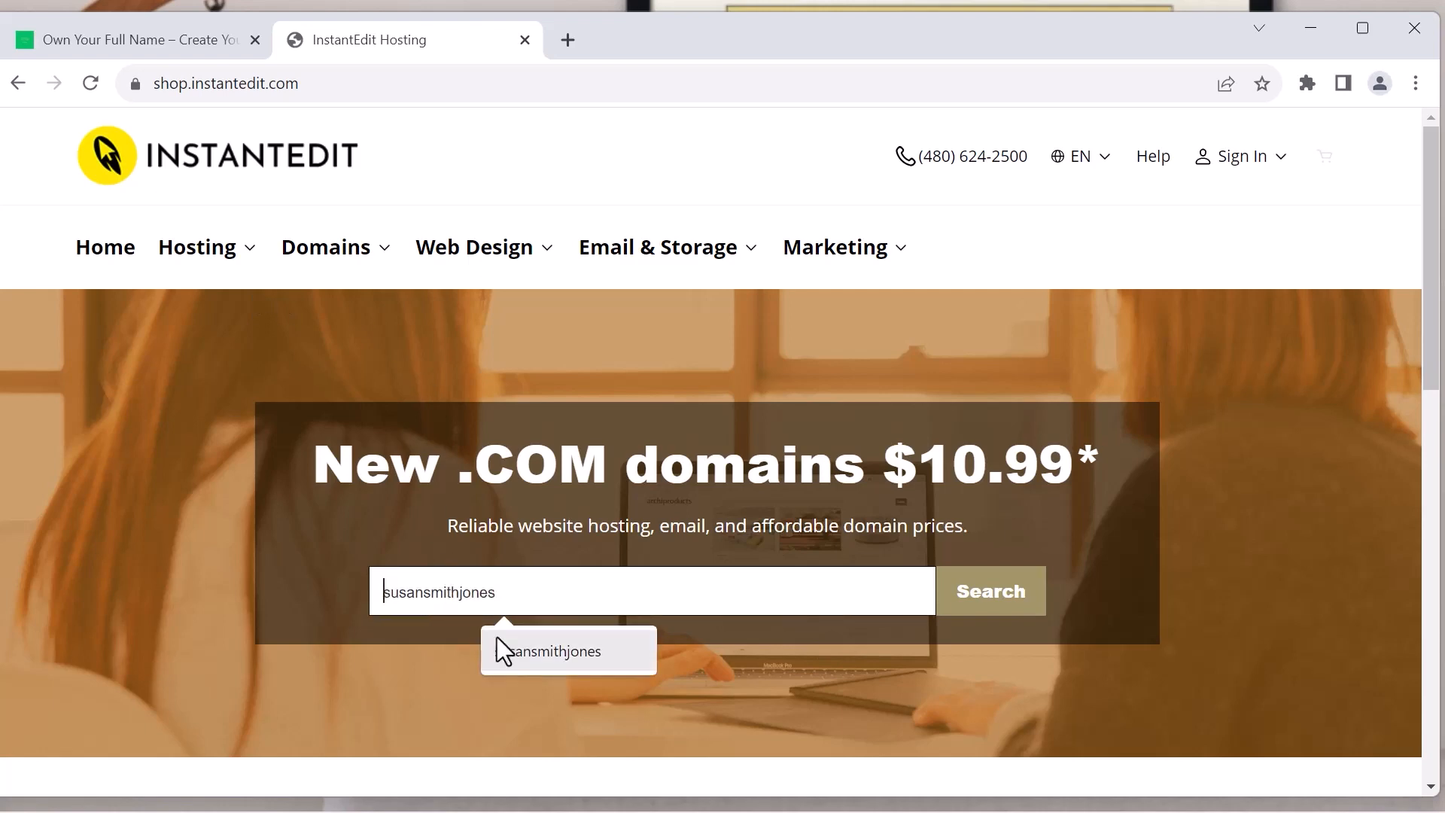
pyautogui.click(540, 659)
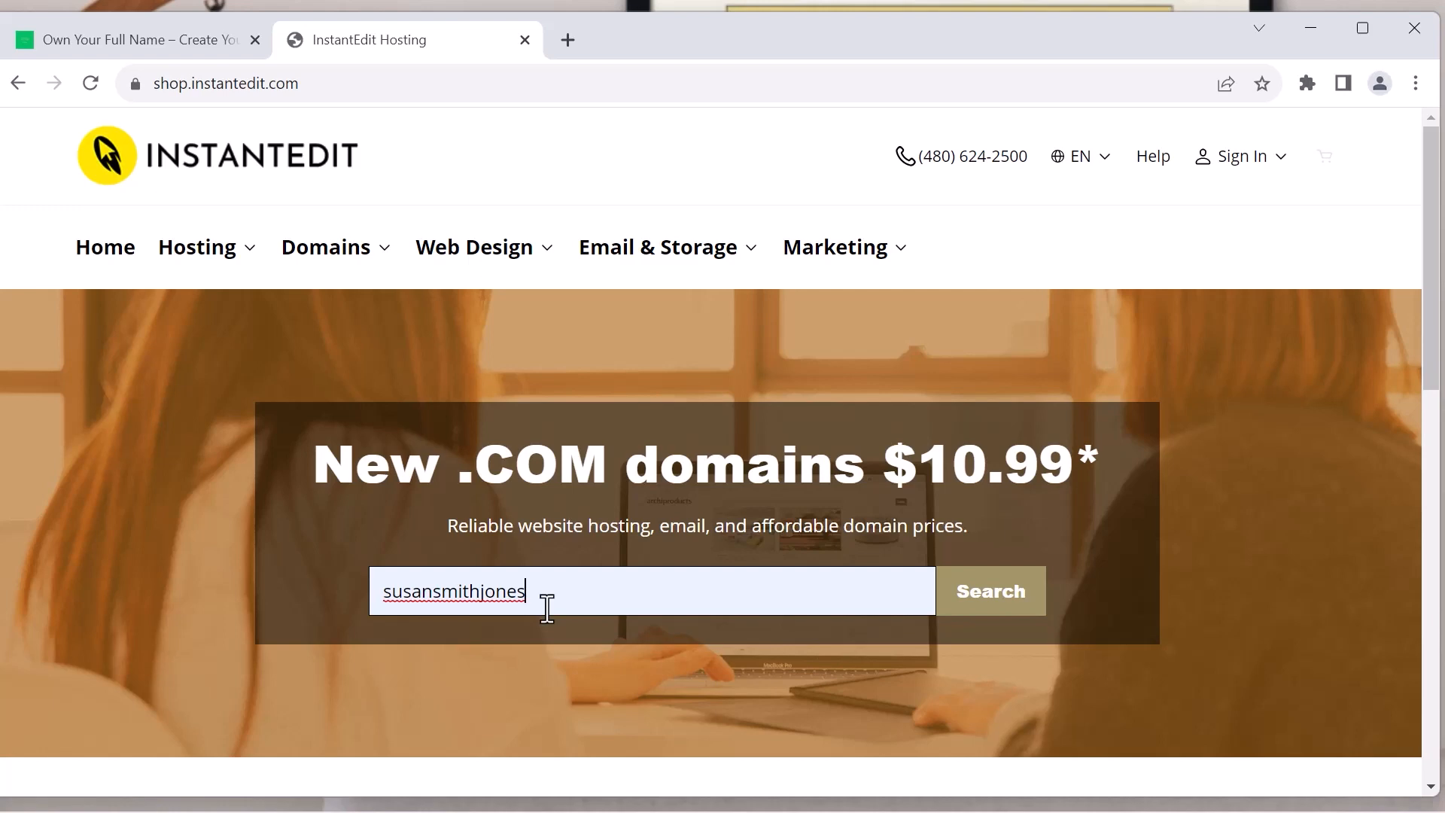
pyautogui.press('BackSpace')
pyautogui.press('BackSpace')
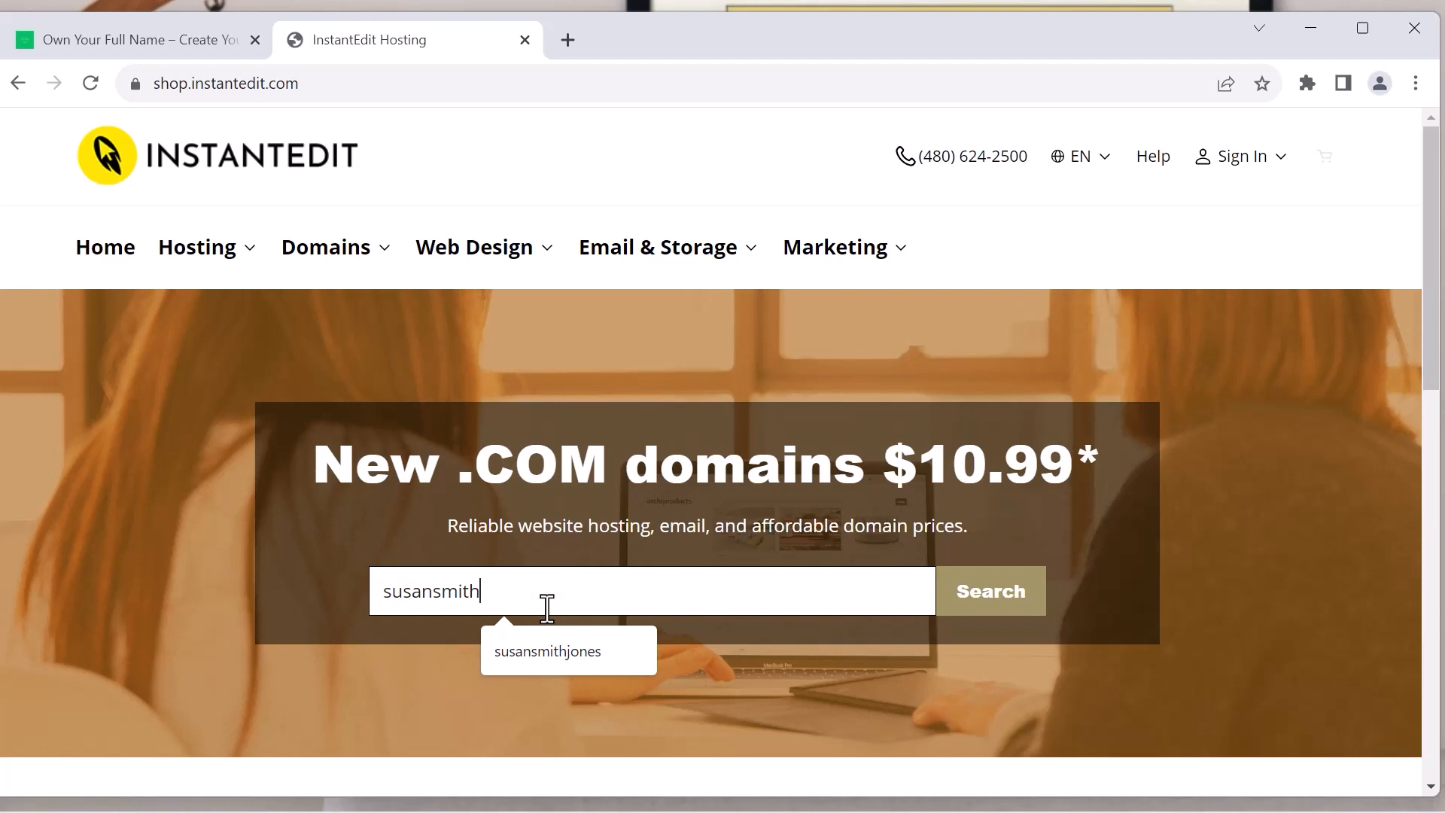
pyautogui.write('rogers')
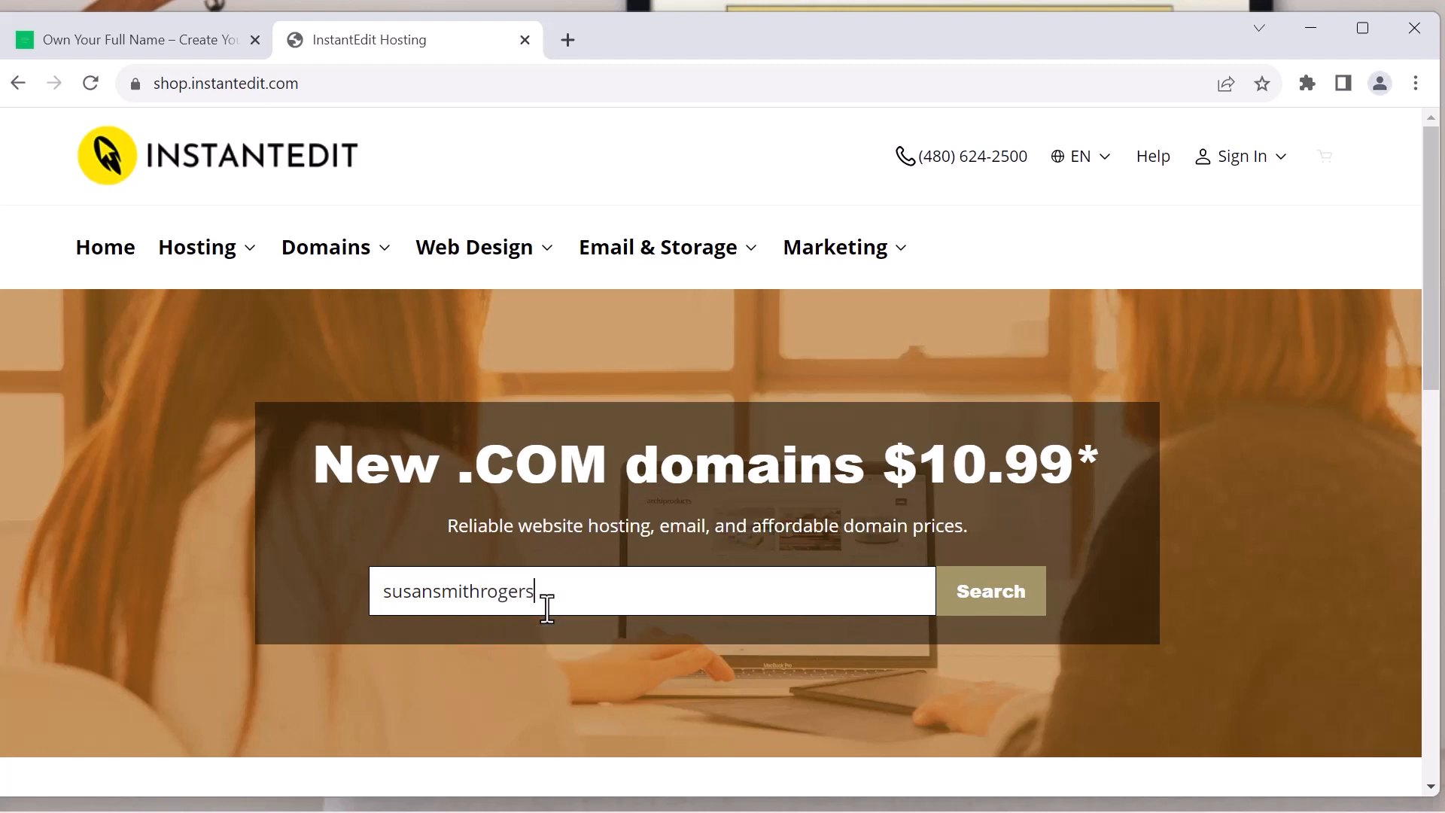
pyautogui.press('Return')
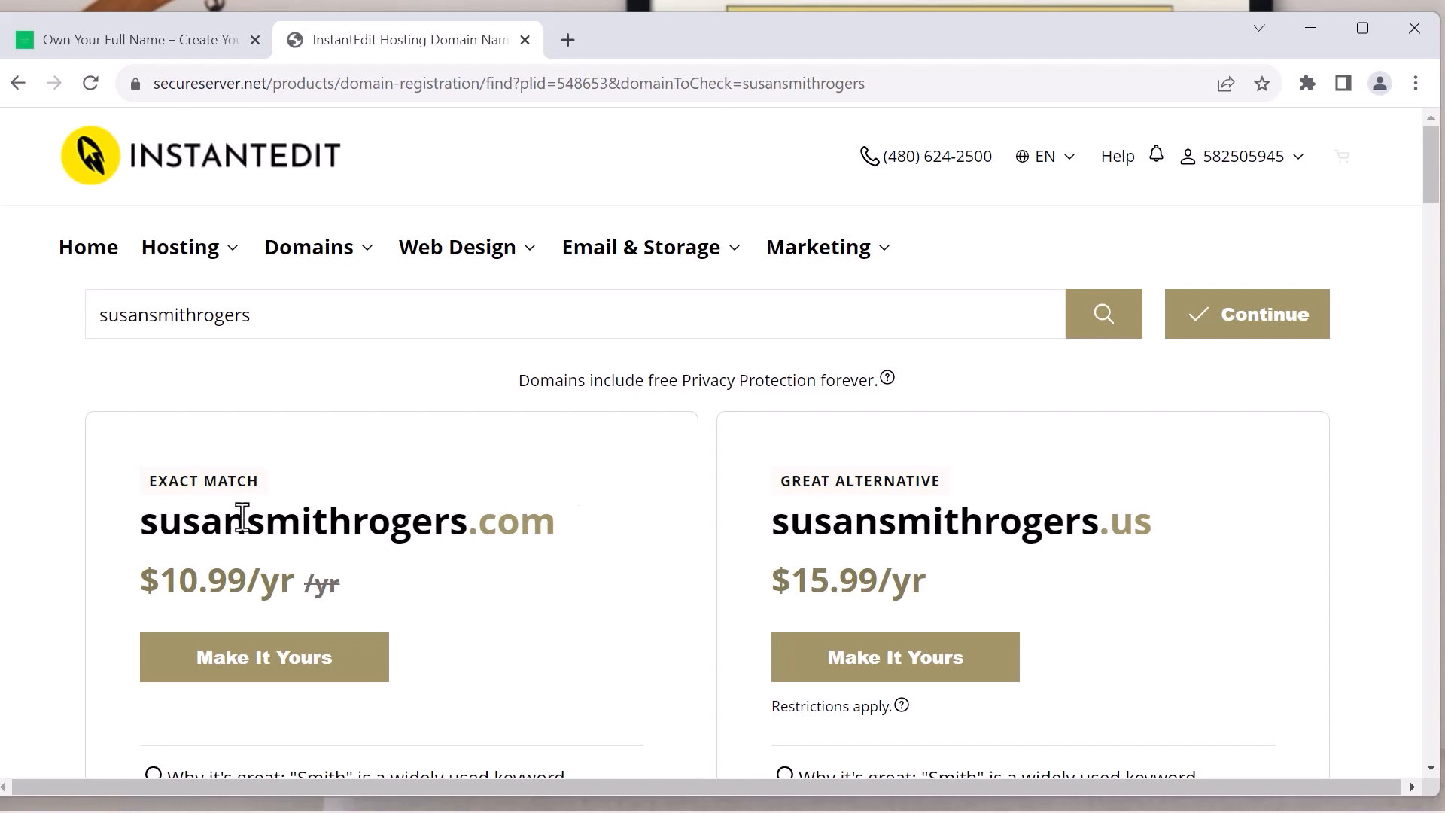
# Examine the suggested domain names, their extensions and yearly prices in the search results
pyautogui.scroll(-3, 566, 479)
pyautogui.scroll(-5, 566, 478)
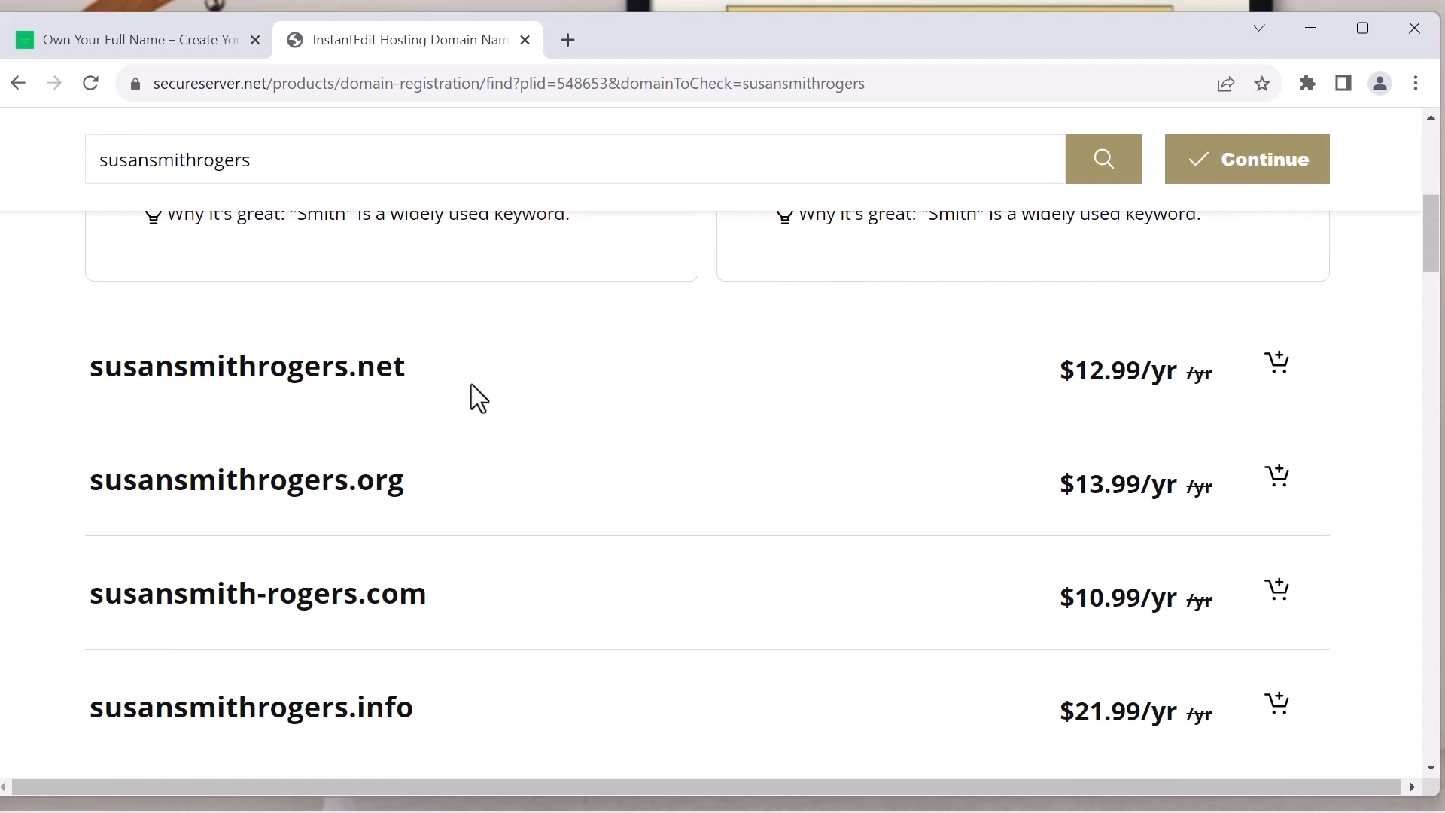
pyautogui.scroll(-2, 472, 384)
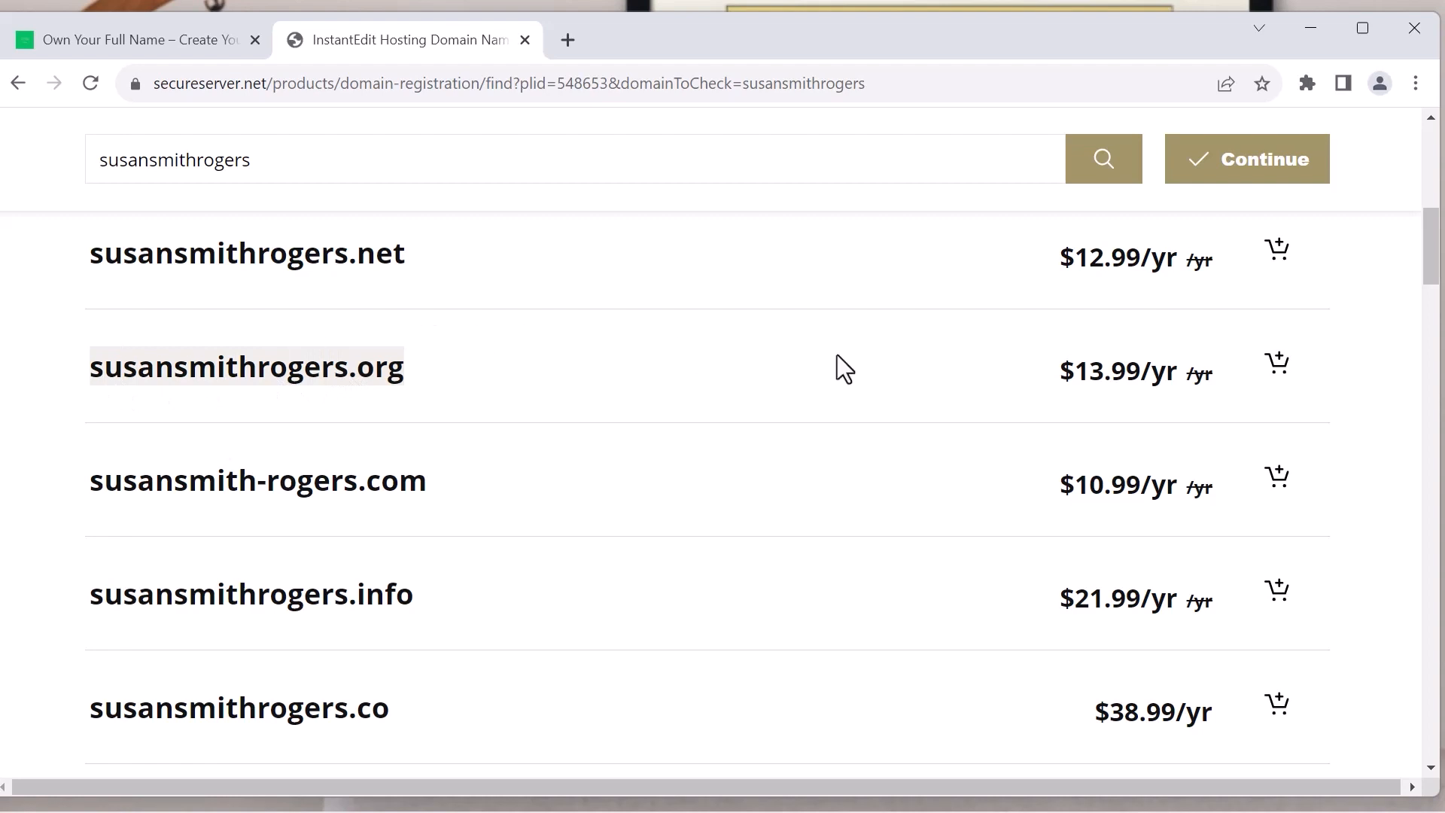
pyautogui.scroll(-7, 654, 422)
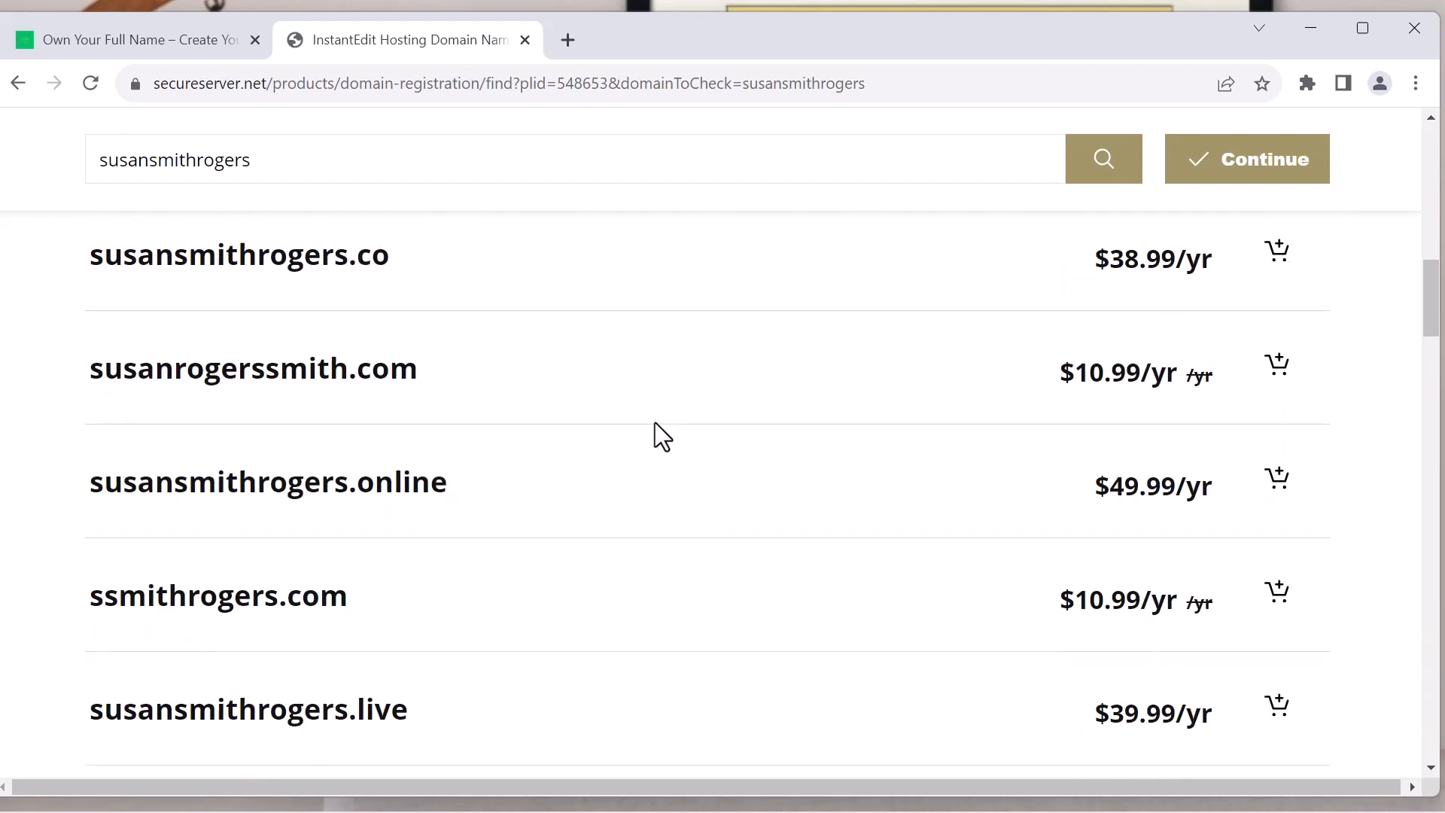
pyautogui.scroll(-6, 655, 422)
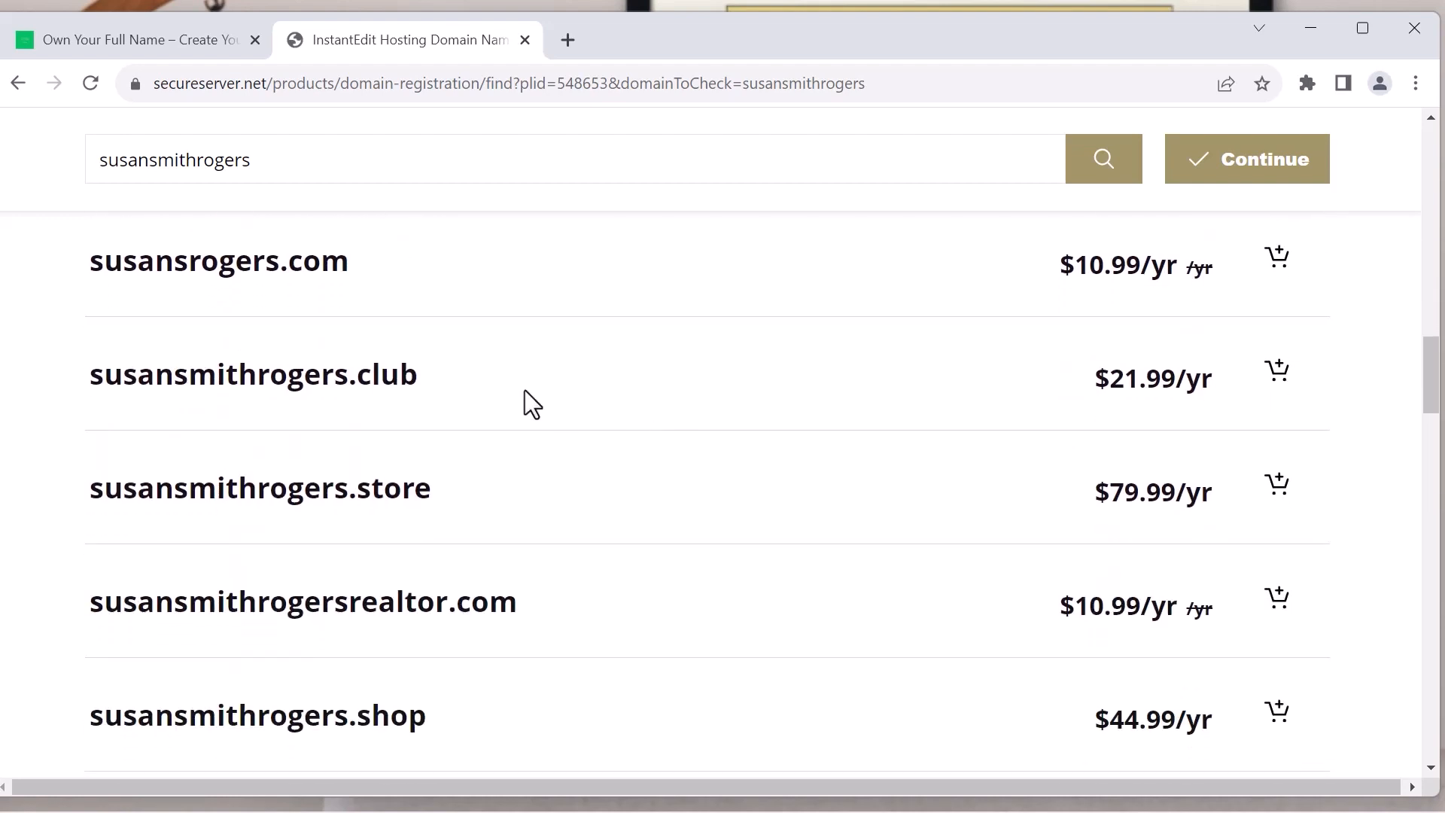
pyautogui.scroll(1, 436, 365)
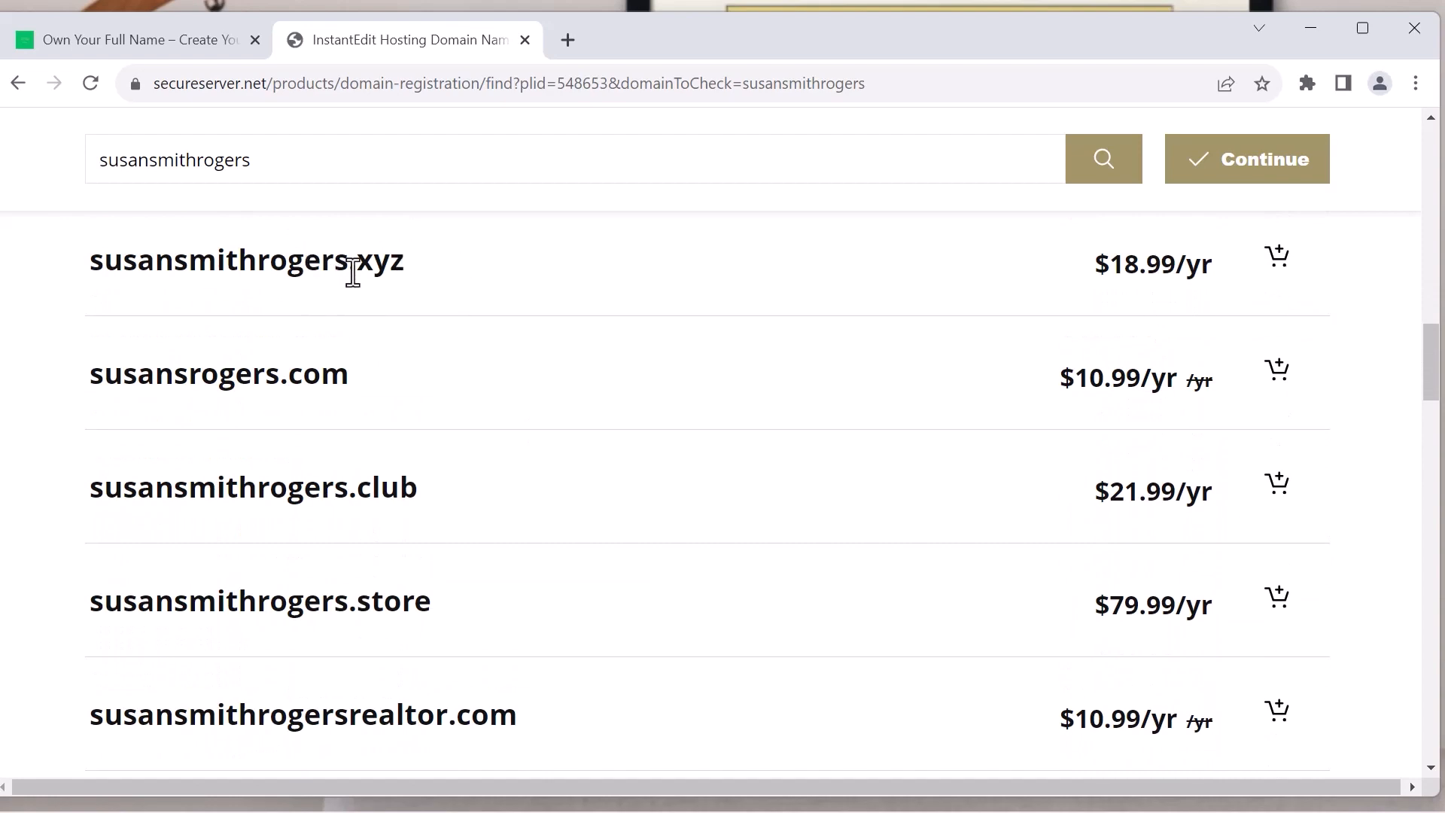
pyautogui.scroll(-7, 418, 338)
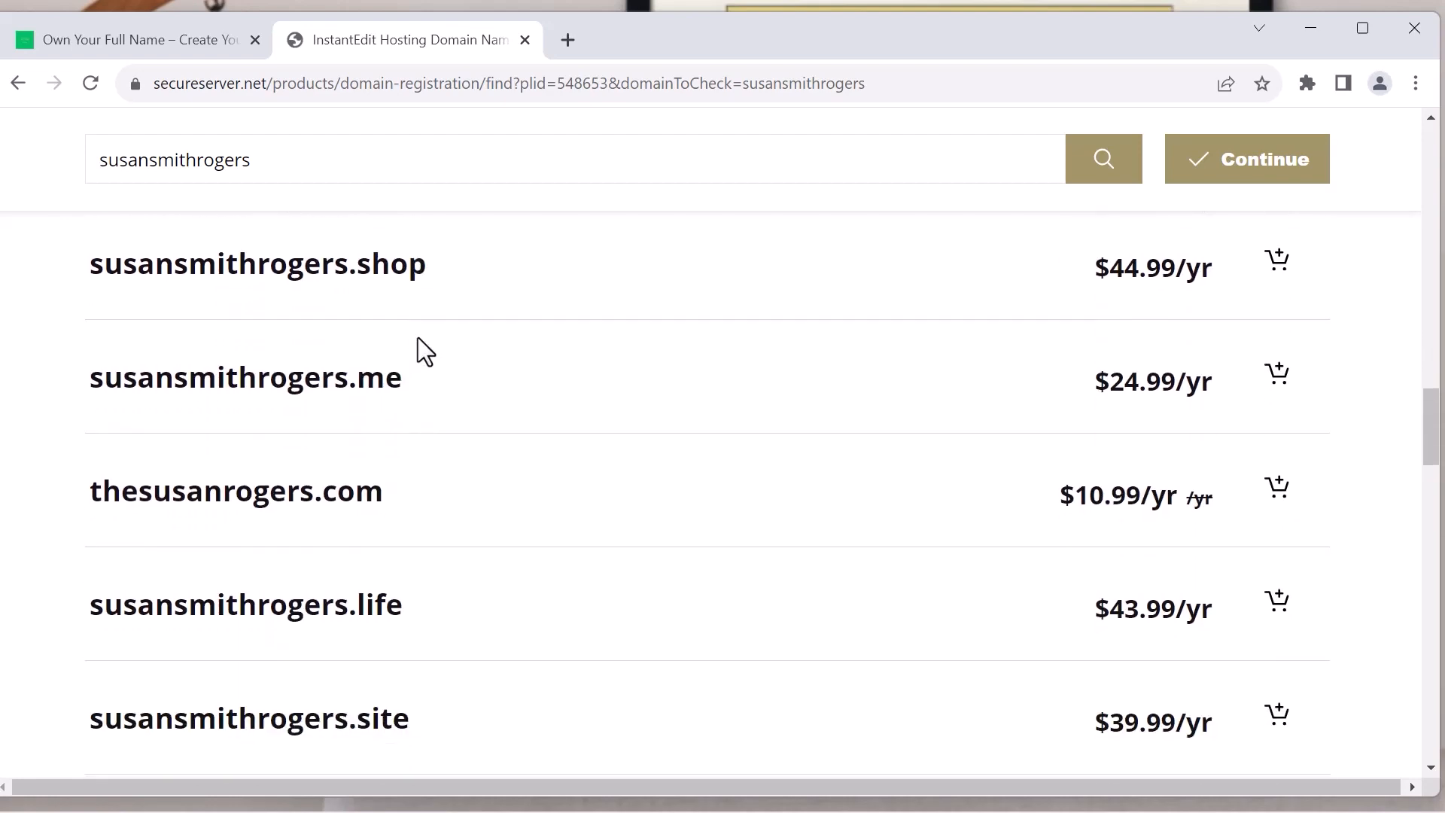
pyautogui.scroll(-2, 418, 337)
pyautogui.scroll(2, 418, 337)
pyautogui.scroll(-1, 408, 345)
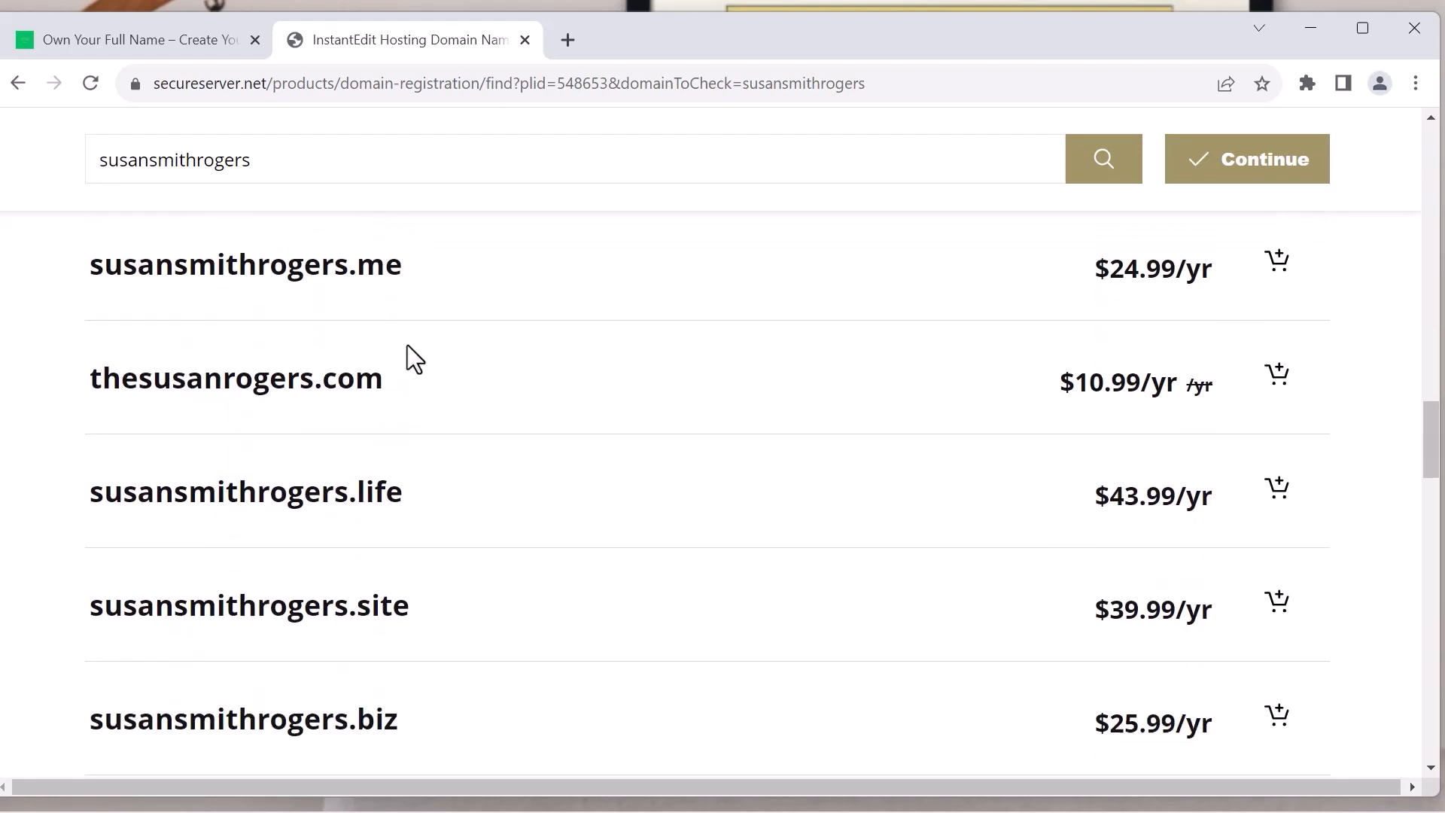
pyautogui.scroll(12, 408, 344)
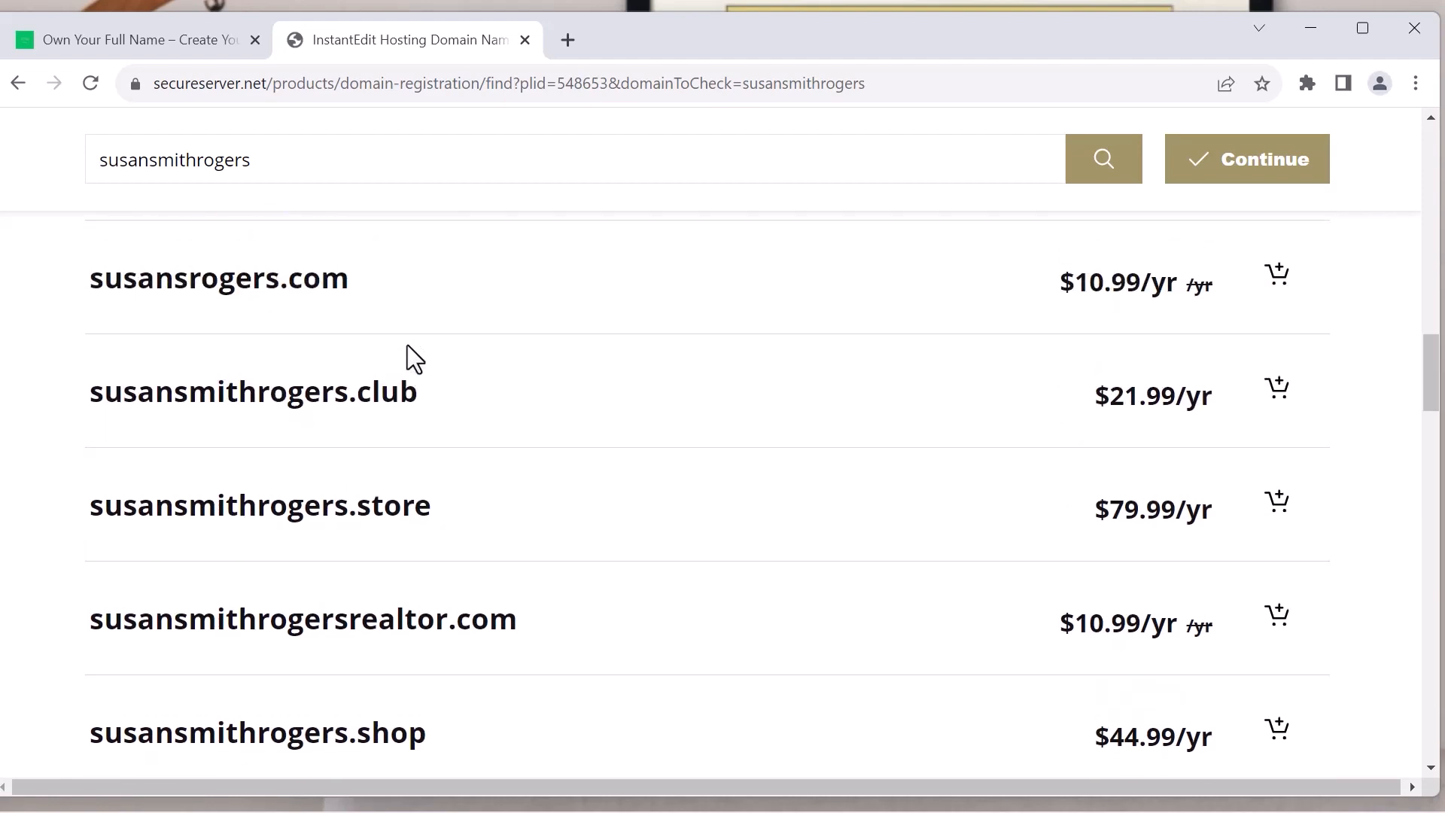
pyautogui.scroll(5, 408, 345)
pyautogui.scroll(-5, 408, 345)
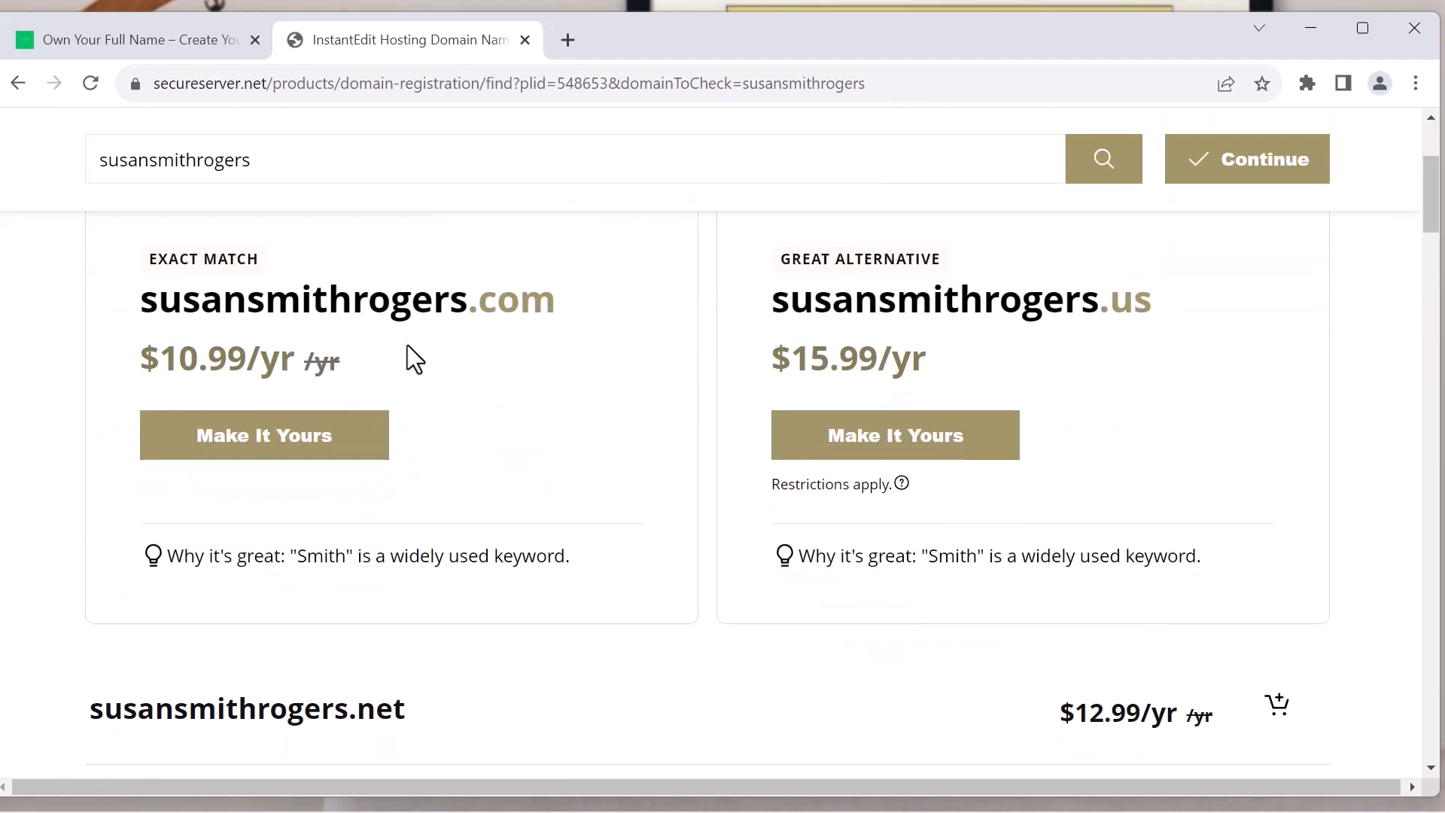
pyautogui.scroll(-3, 305, 511)
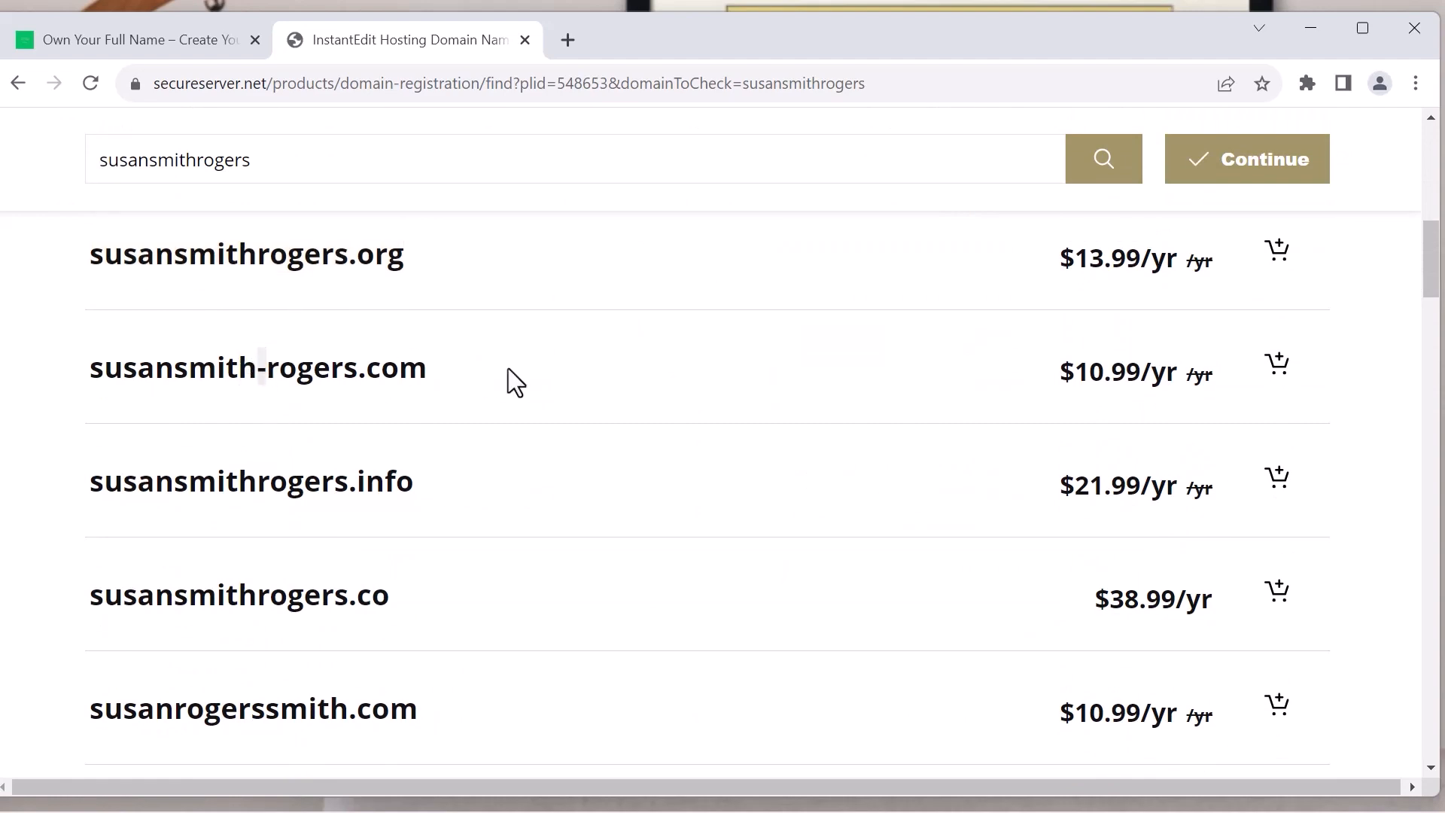
pyautogui.scroll(5, 508, 377)
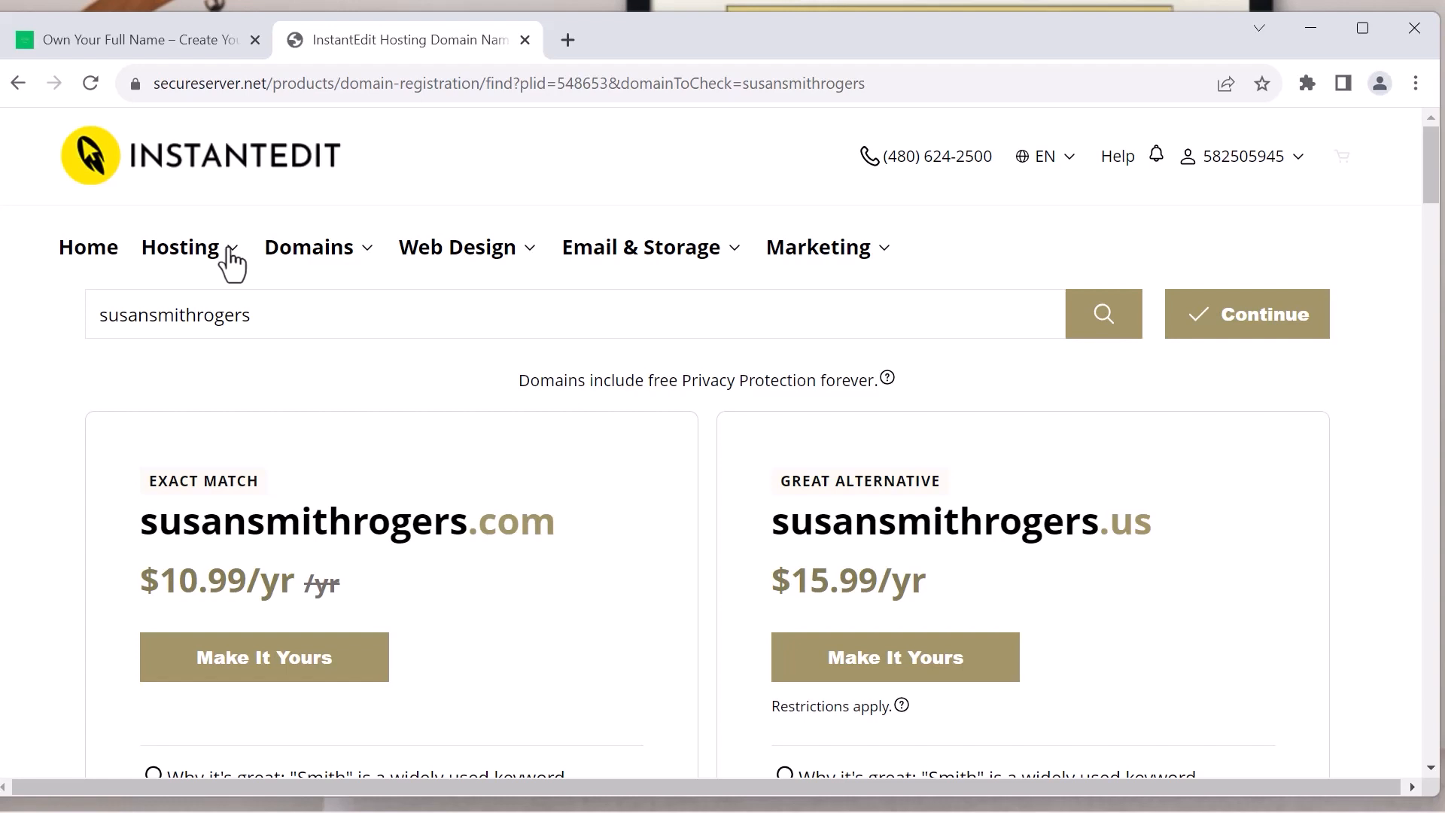
# Separate the Own Your Full Name site into its own browser window and look through its Services page
pyautogui.click(190, 32)
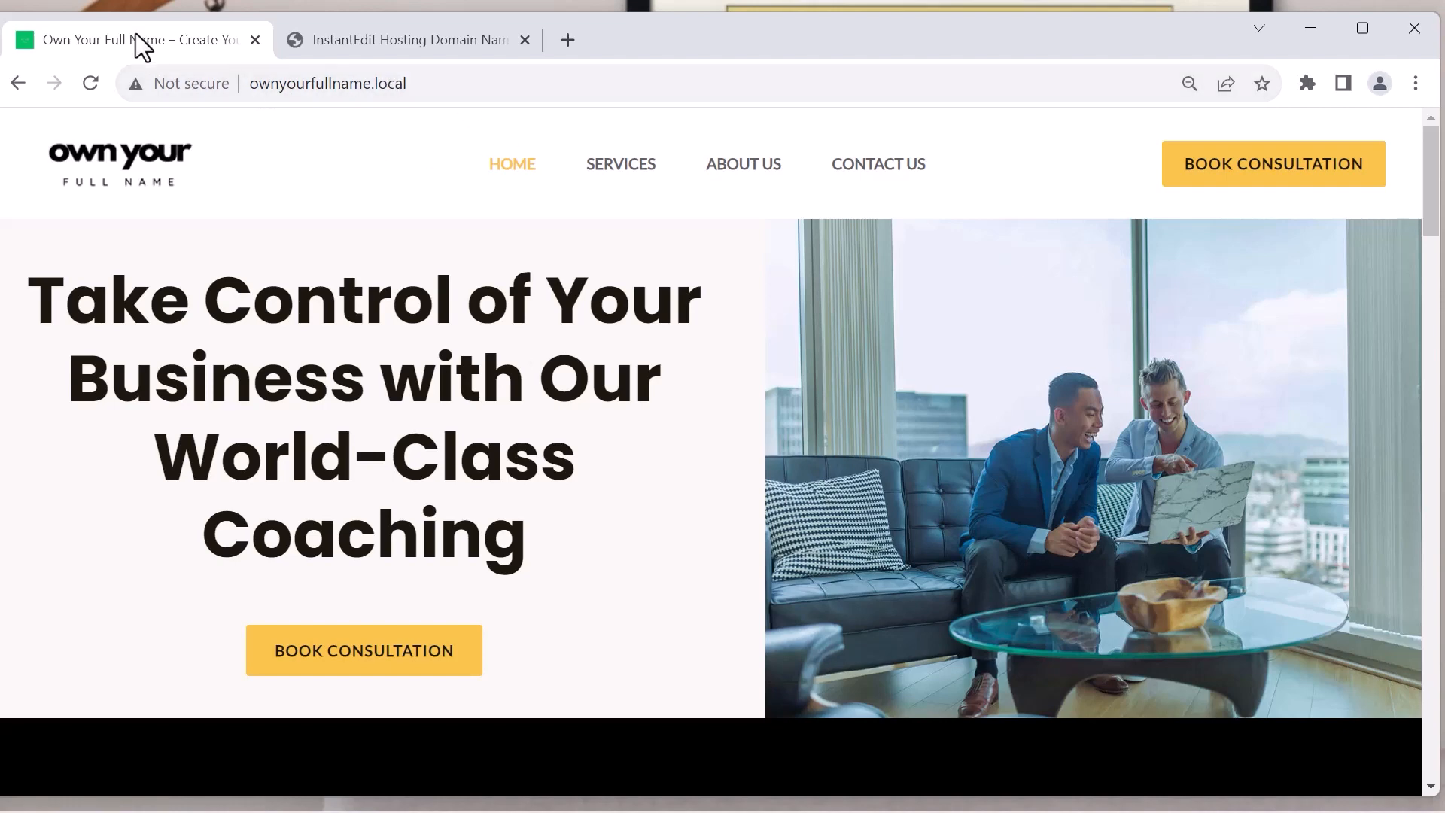
pyautogui.moveTo(137, 34); pyautogui.dragTo(193, 142)
pyautogui.click(654, 272)
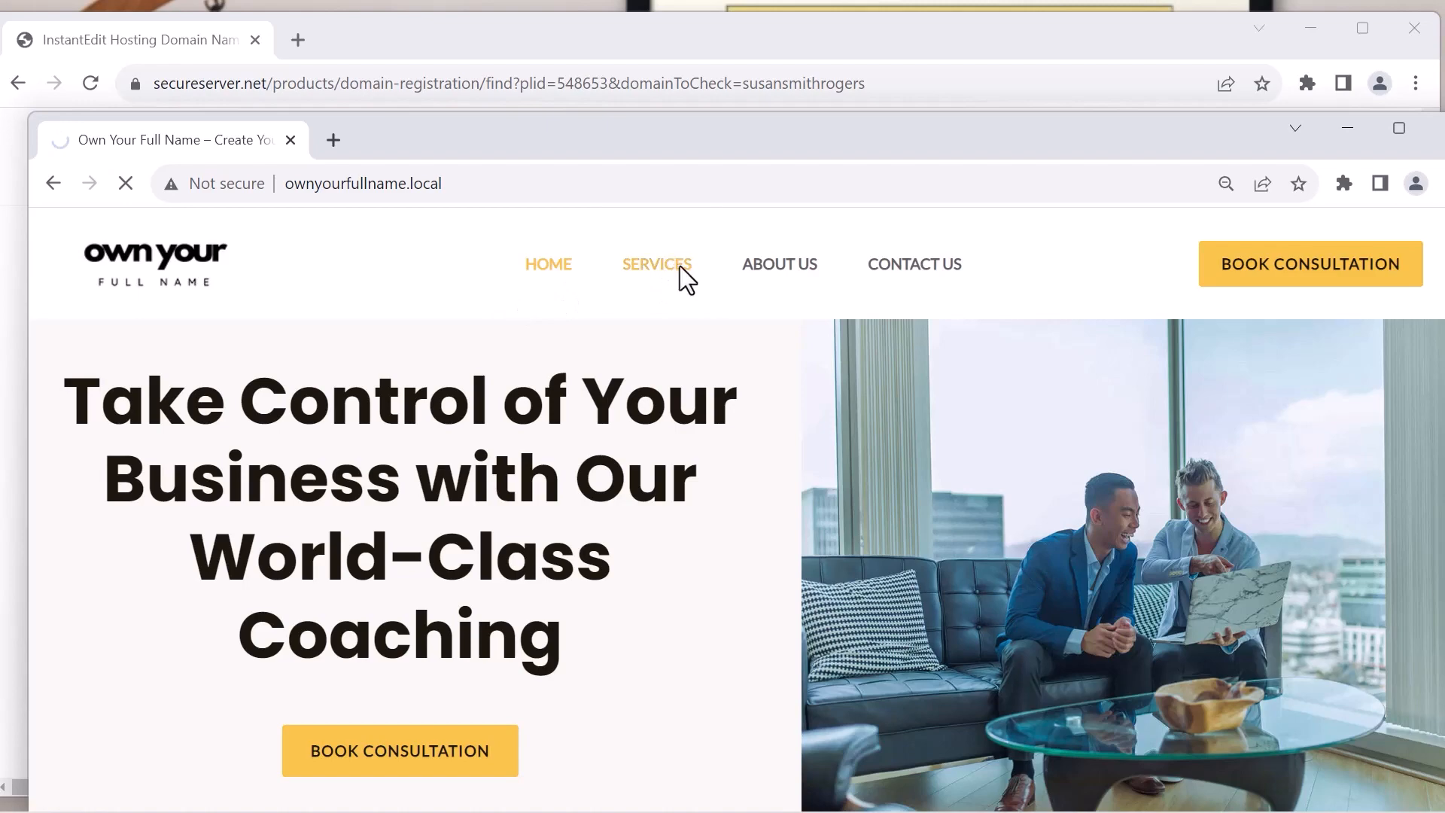
pyautogui.scroll(-15, 715, 353)
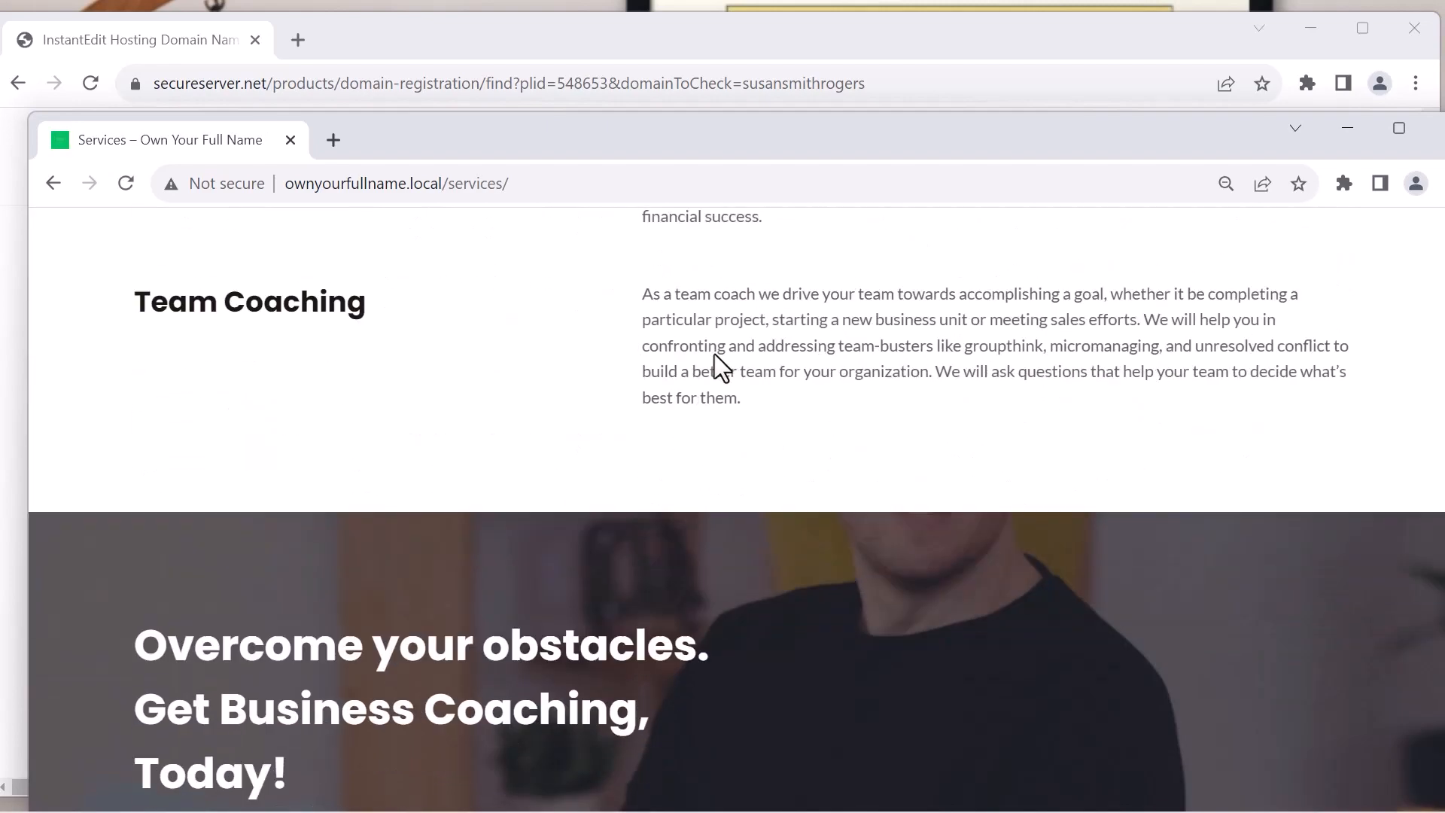
pyautogui.scroll(-8, 715, 354)
pyautogui.scroll(20, 716, 362)
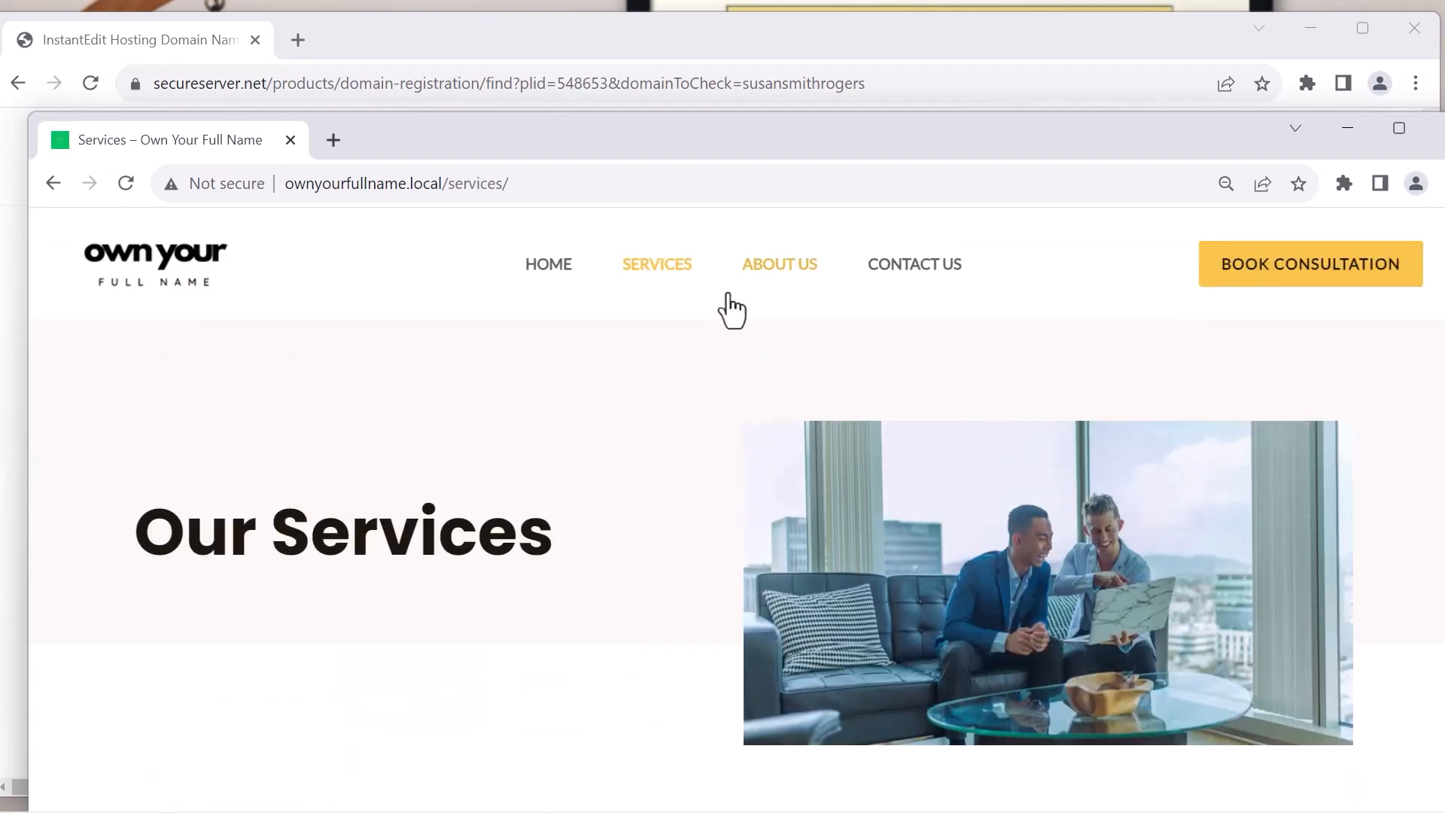
# Look through the sample site's About Us page and move its window out of the way
pyautogui.click(771, 273)
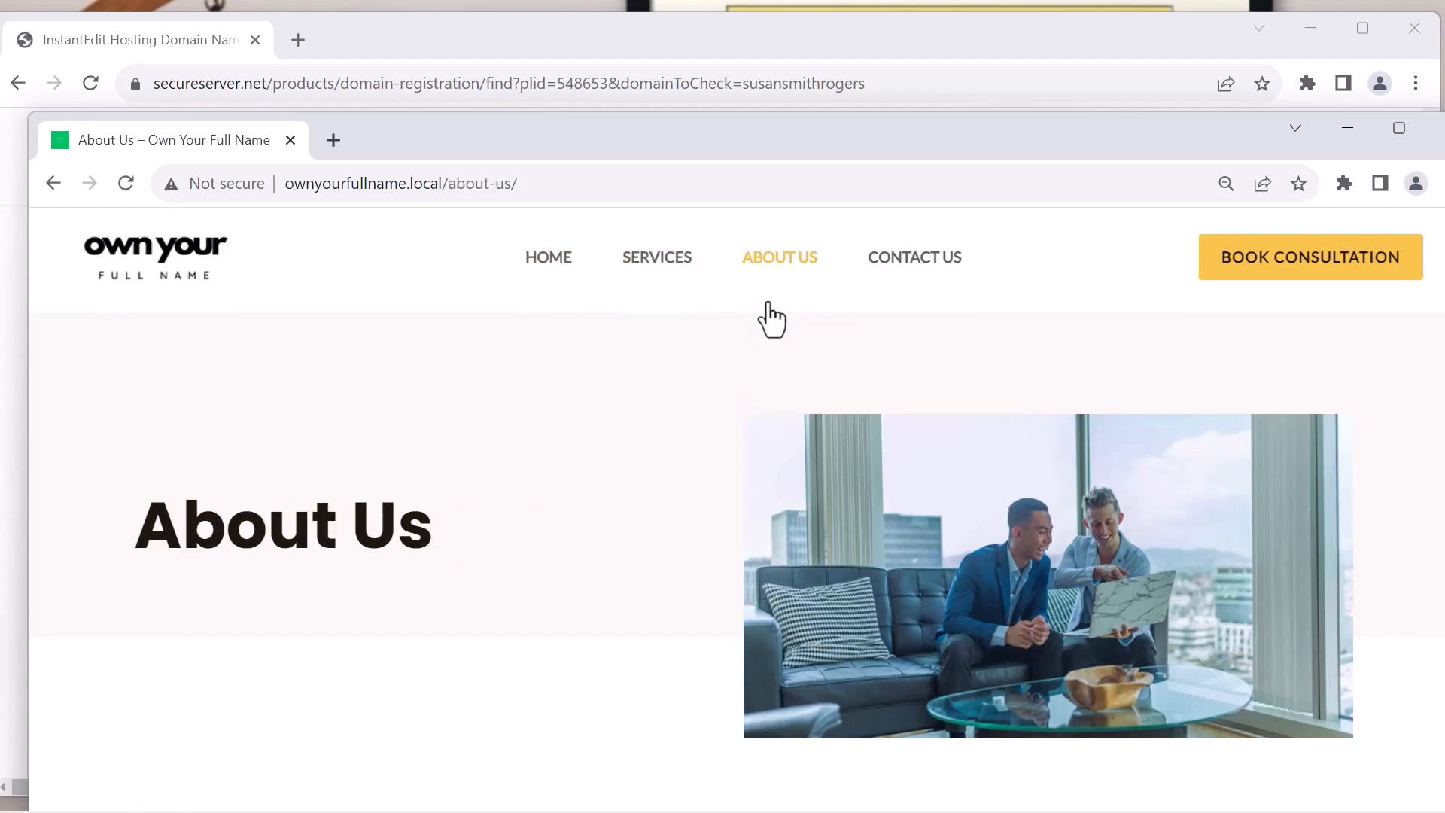
pyautogui.scroll(-20, 772, 320)
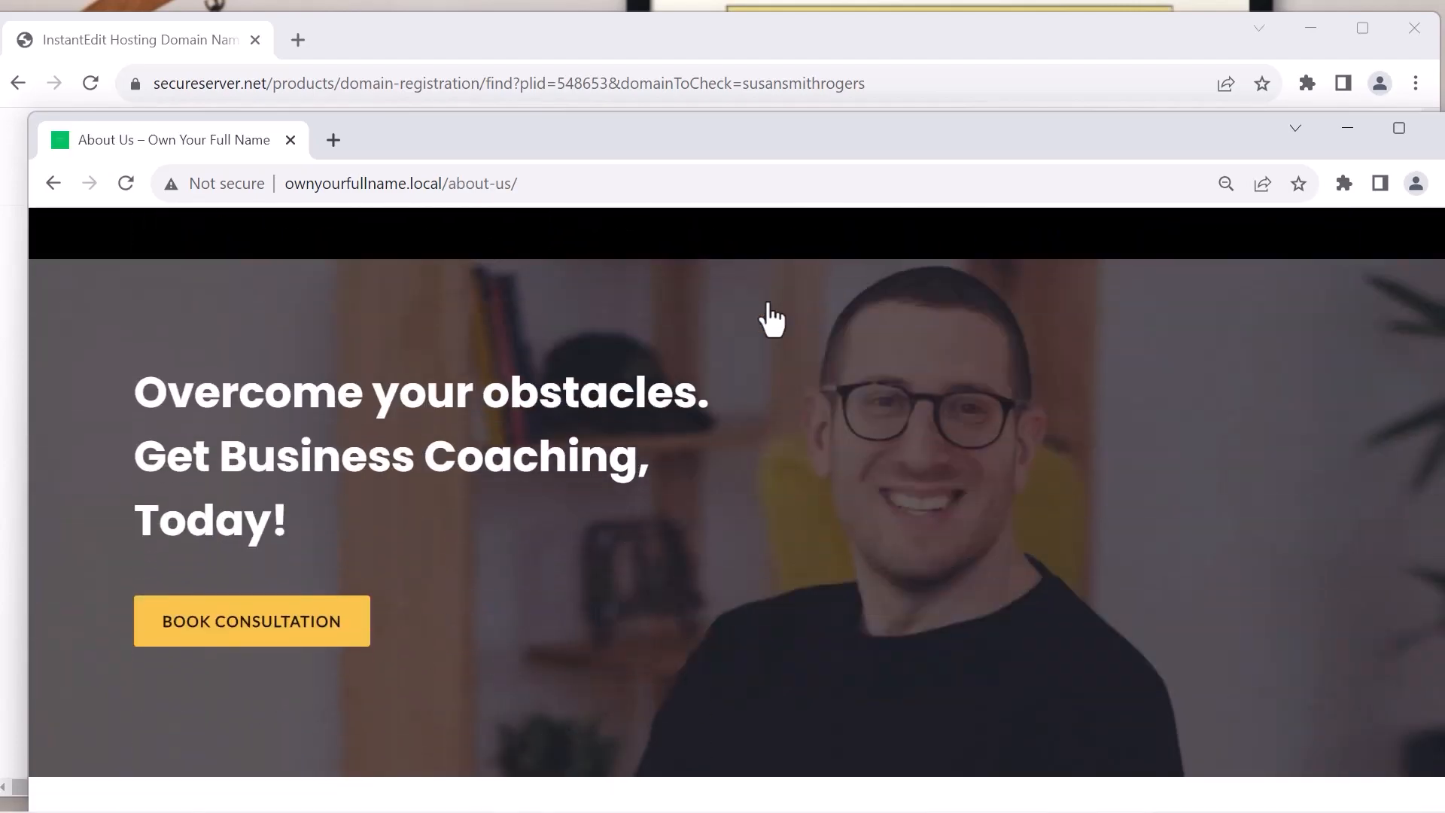
pyautogui.scroll(20, 769, 312)
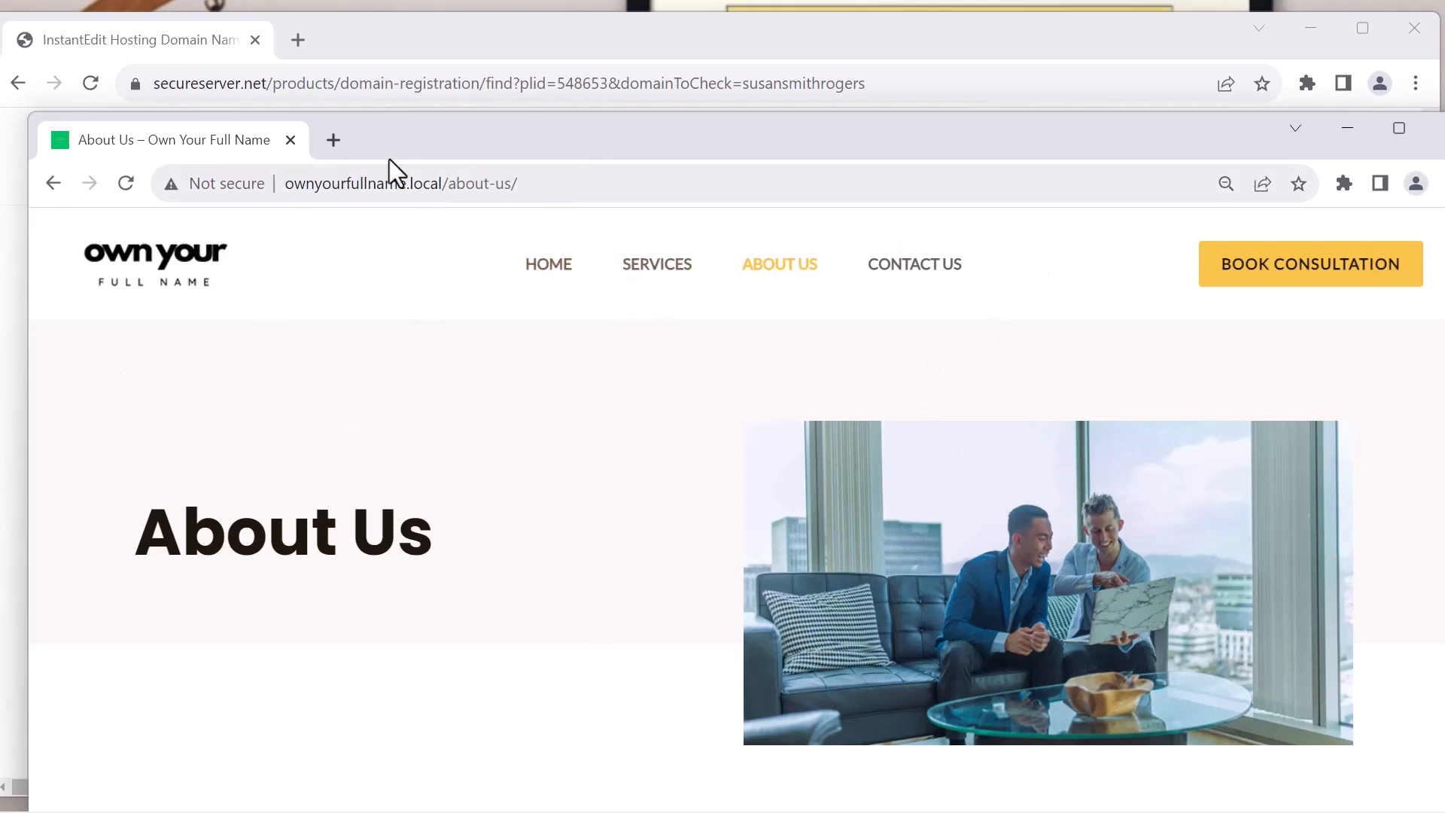
pyautogui.moveTo(422, 142); pyautogui.dragTo(0, 113)
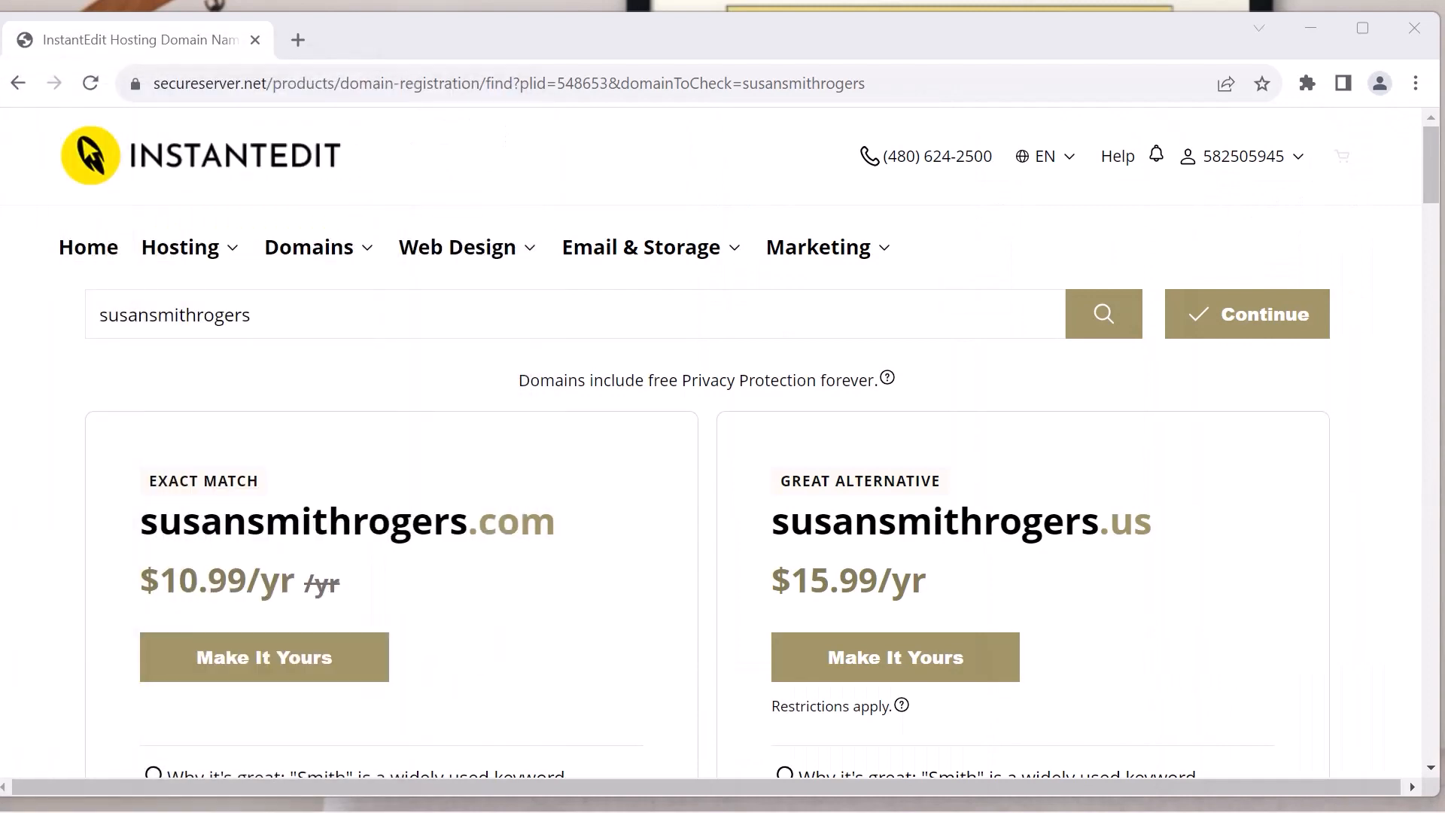
# Add the Deluxe WordPress hosting plan to the cart with a 1 month term and continue to the cart
pyautogui.click(232, 265)
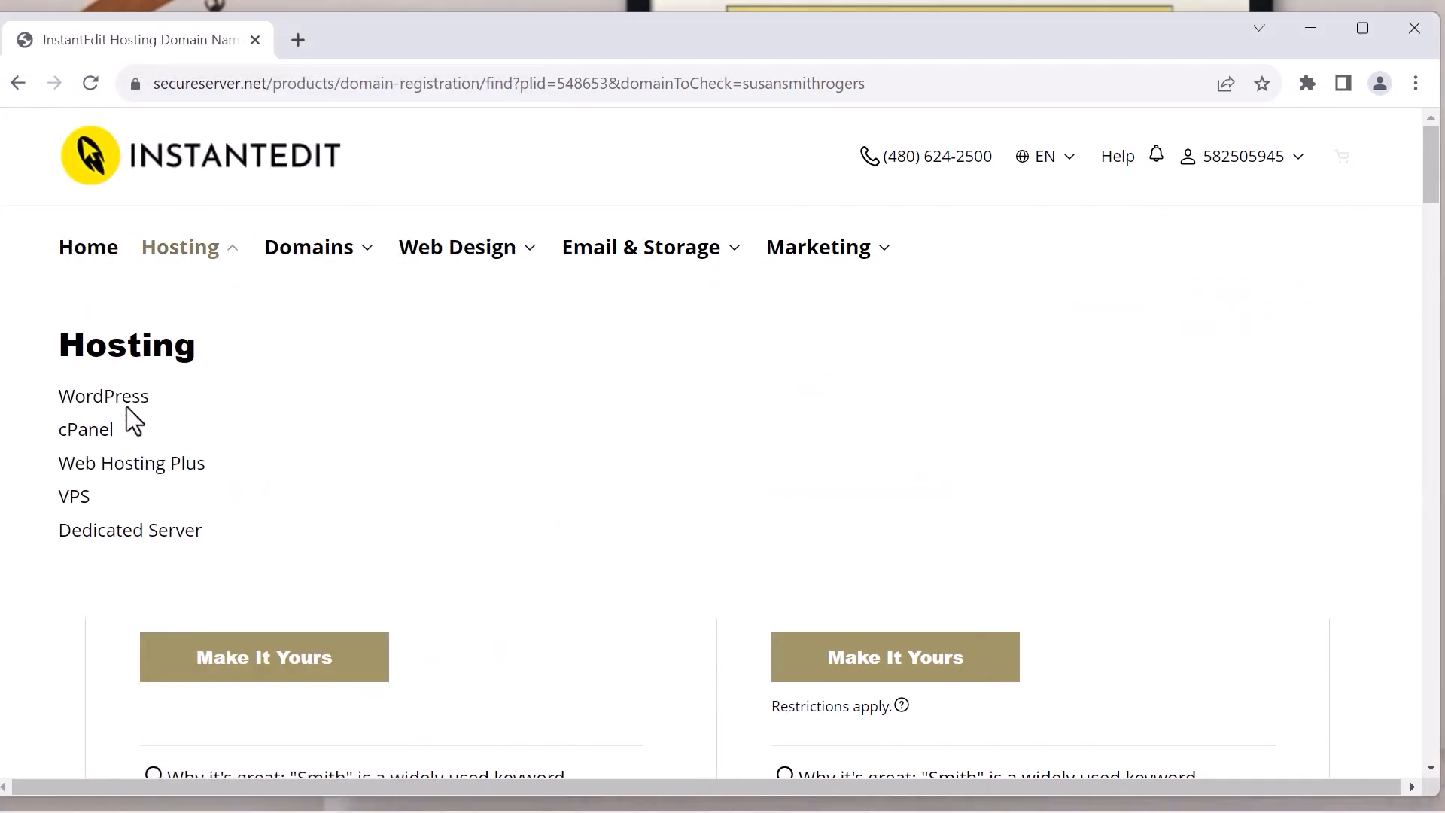
pyautogui.click(131, 405)
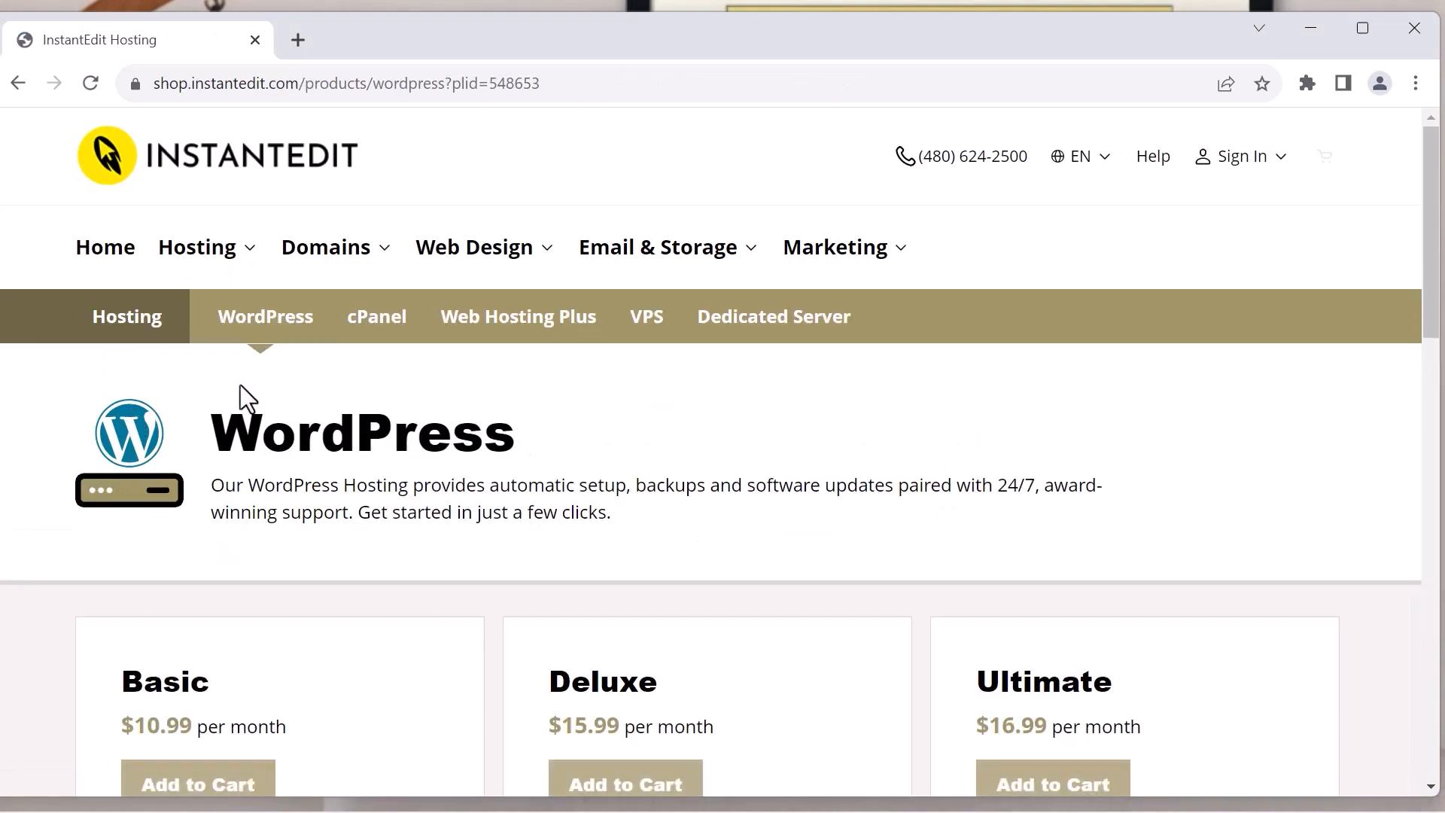
pyautogui.scroll(-2, 555, 271)
pyautogui.scroll(-1, 554, 268)
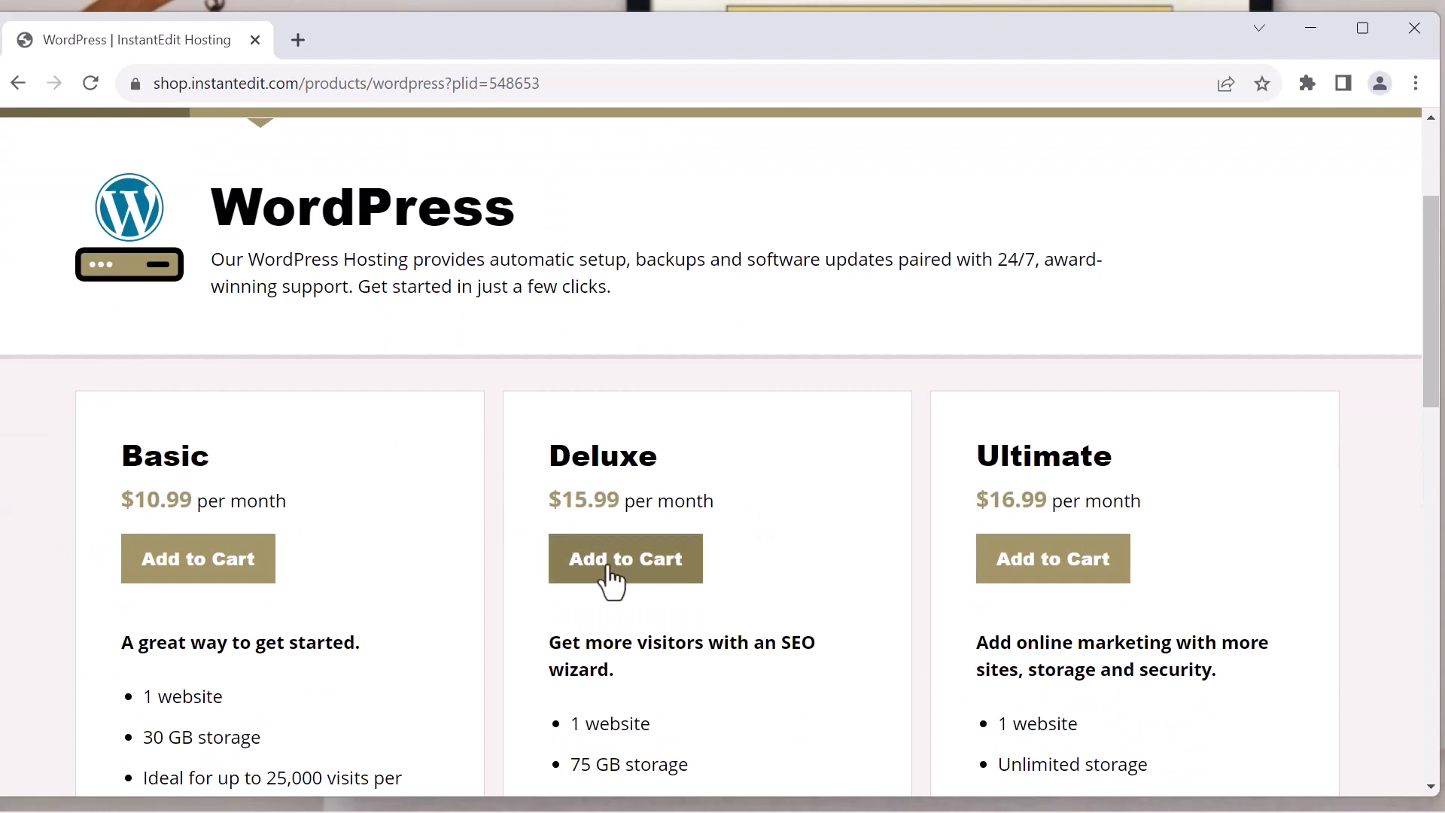
pyautogui.click(645, 568)
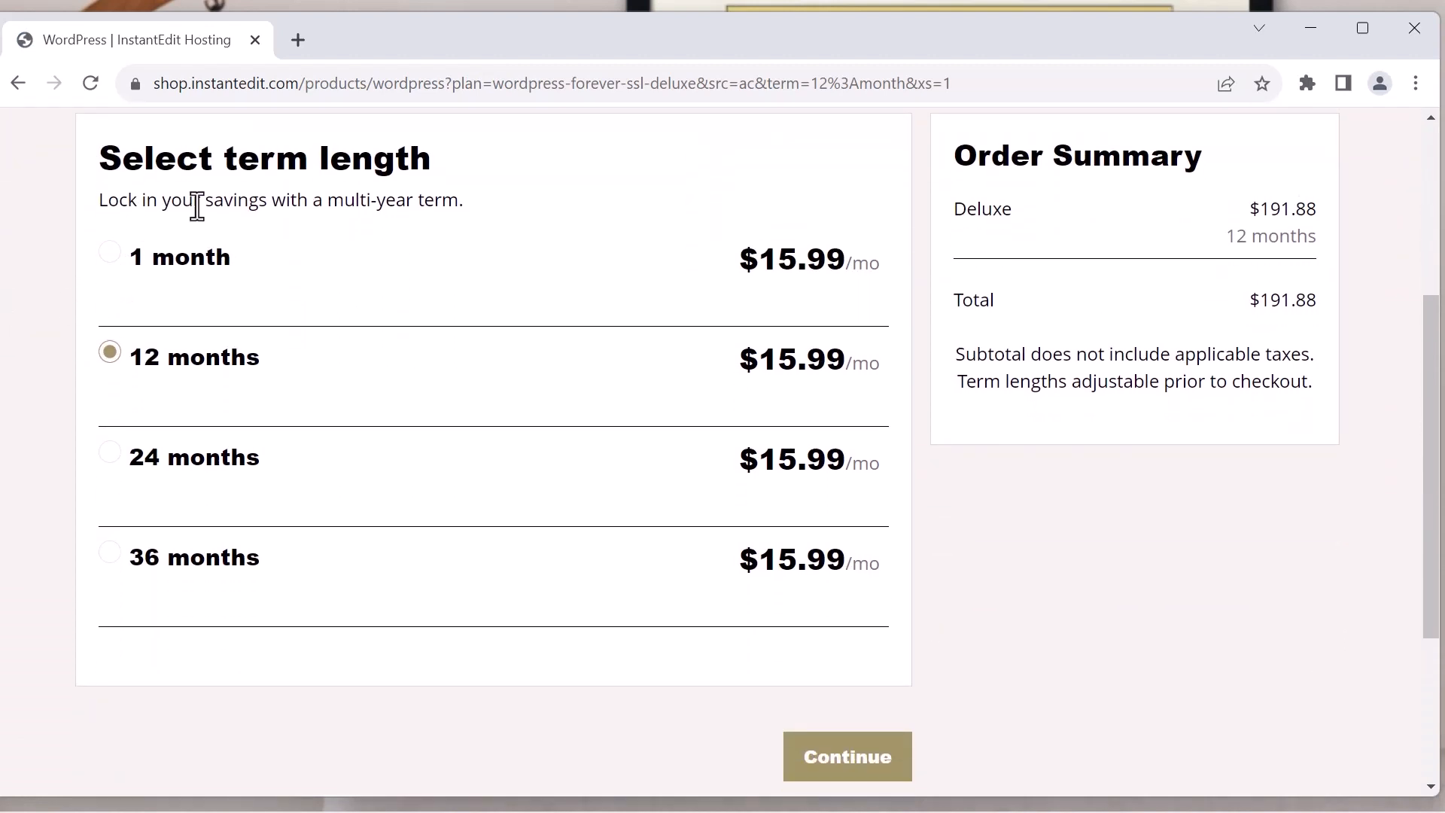
pyautogui.click(108, 256)
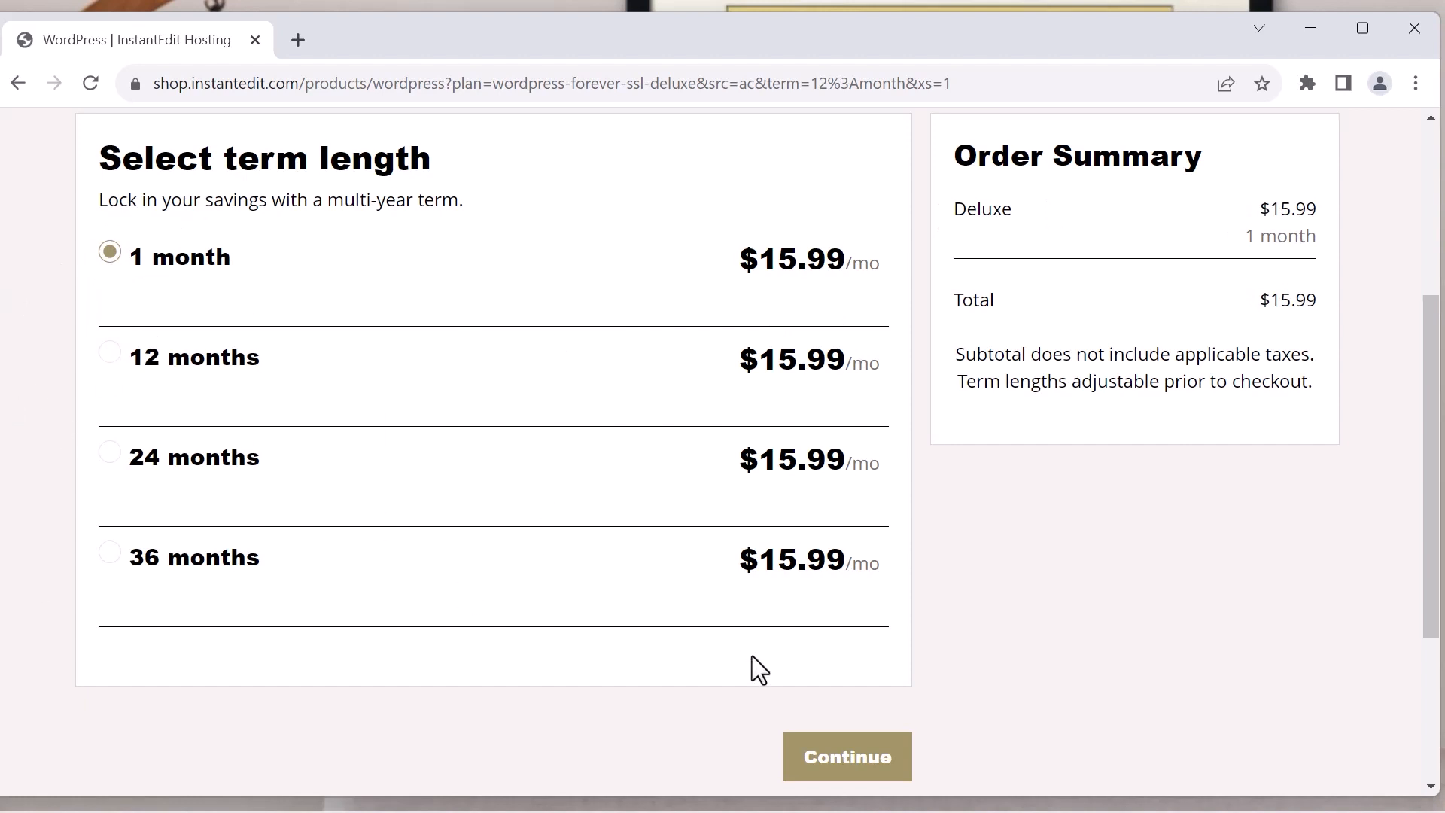
pyautogui.click(854, 772)
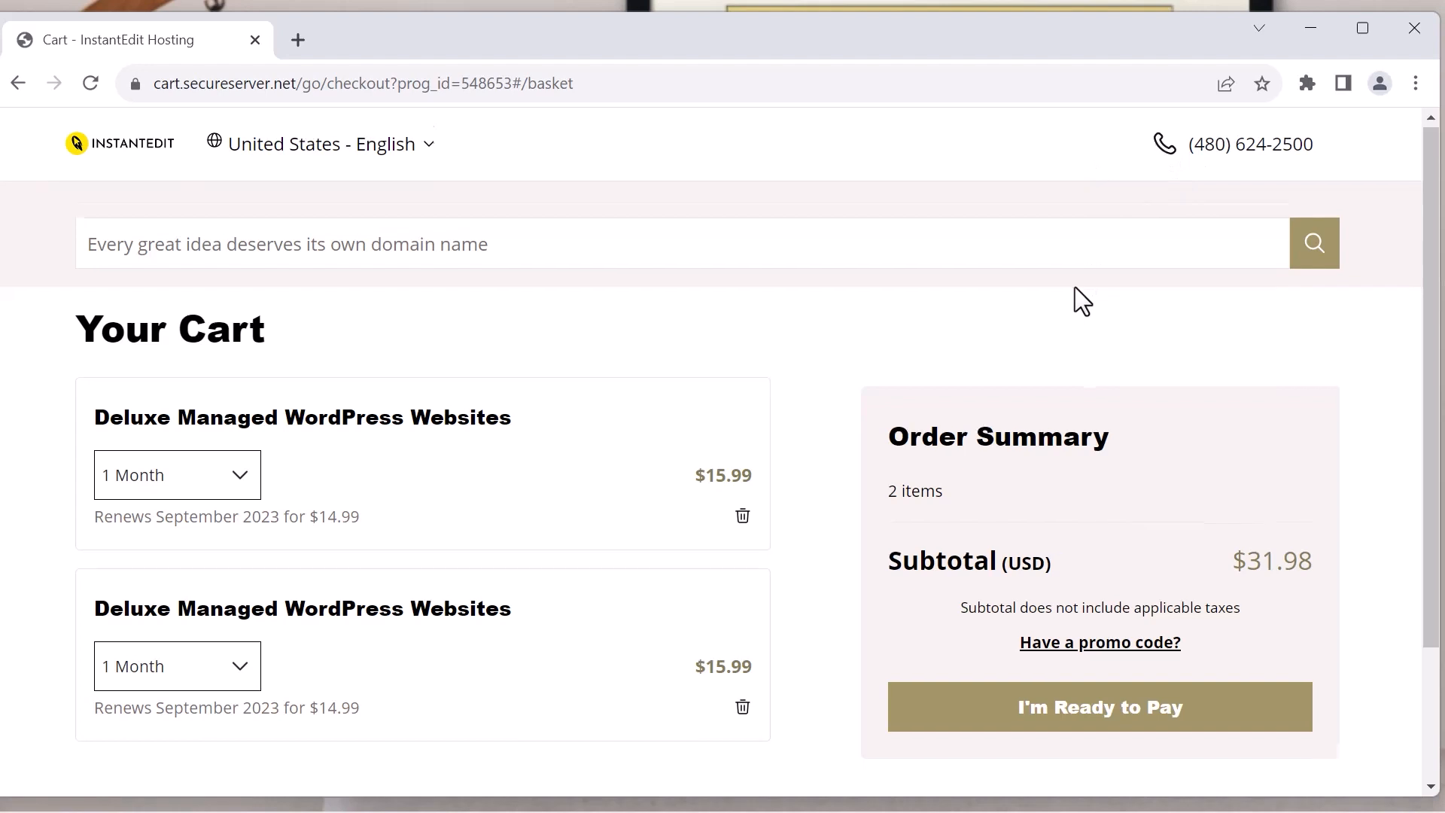
# Review the cart and remove the second, duplicate Deluxe Managed WordPress Websites item
pyautogui.scroll(-2, 1075, 287)
pyautogui.scroll(-1, 1075, 287)
pyautogui.scroll(2, 1075, 287)
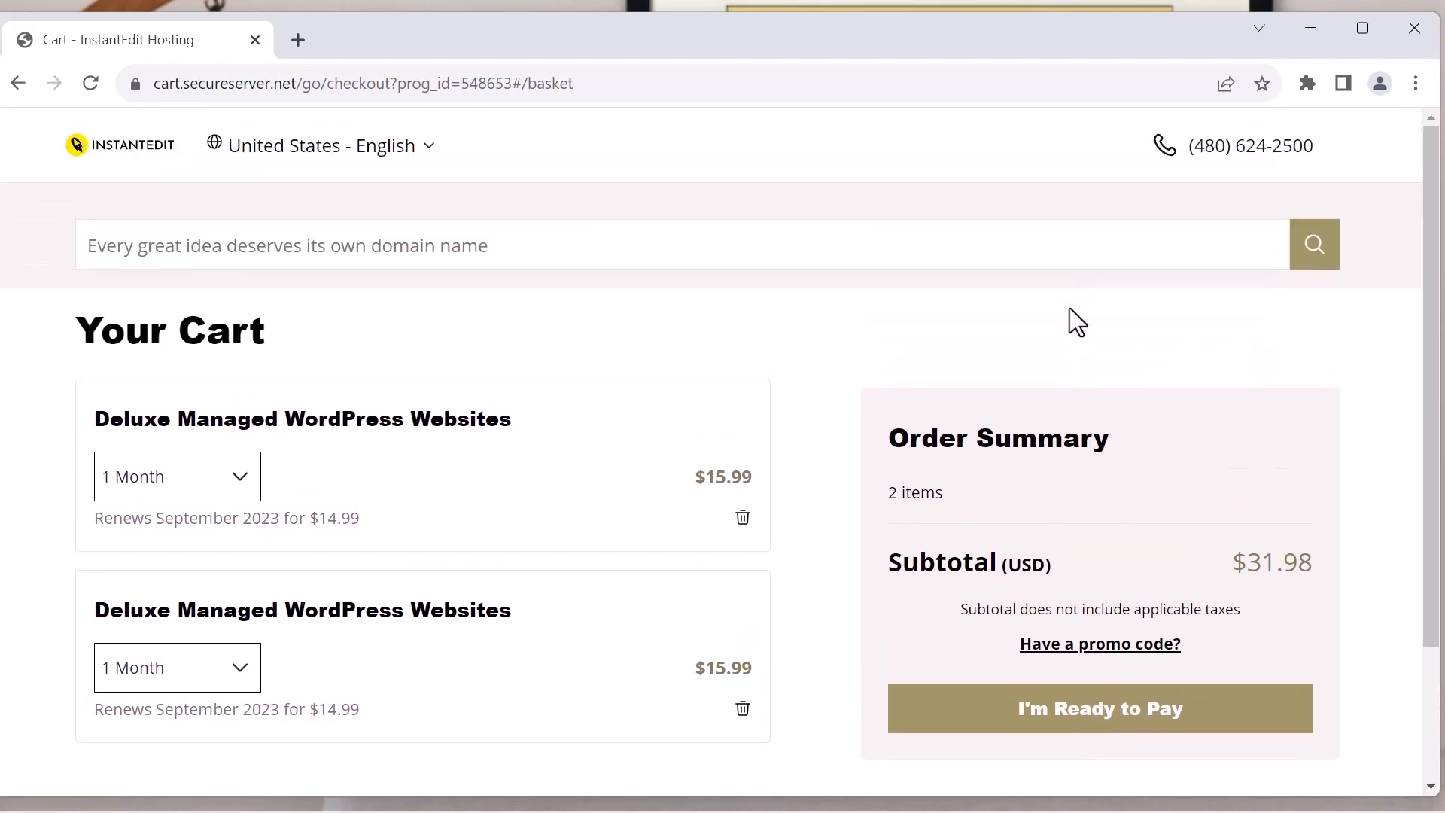
pyautogui.scroll(-2, 1064, 426)
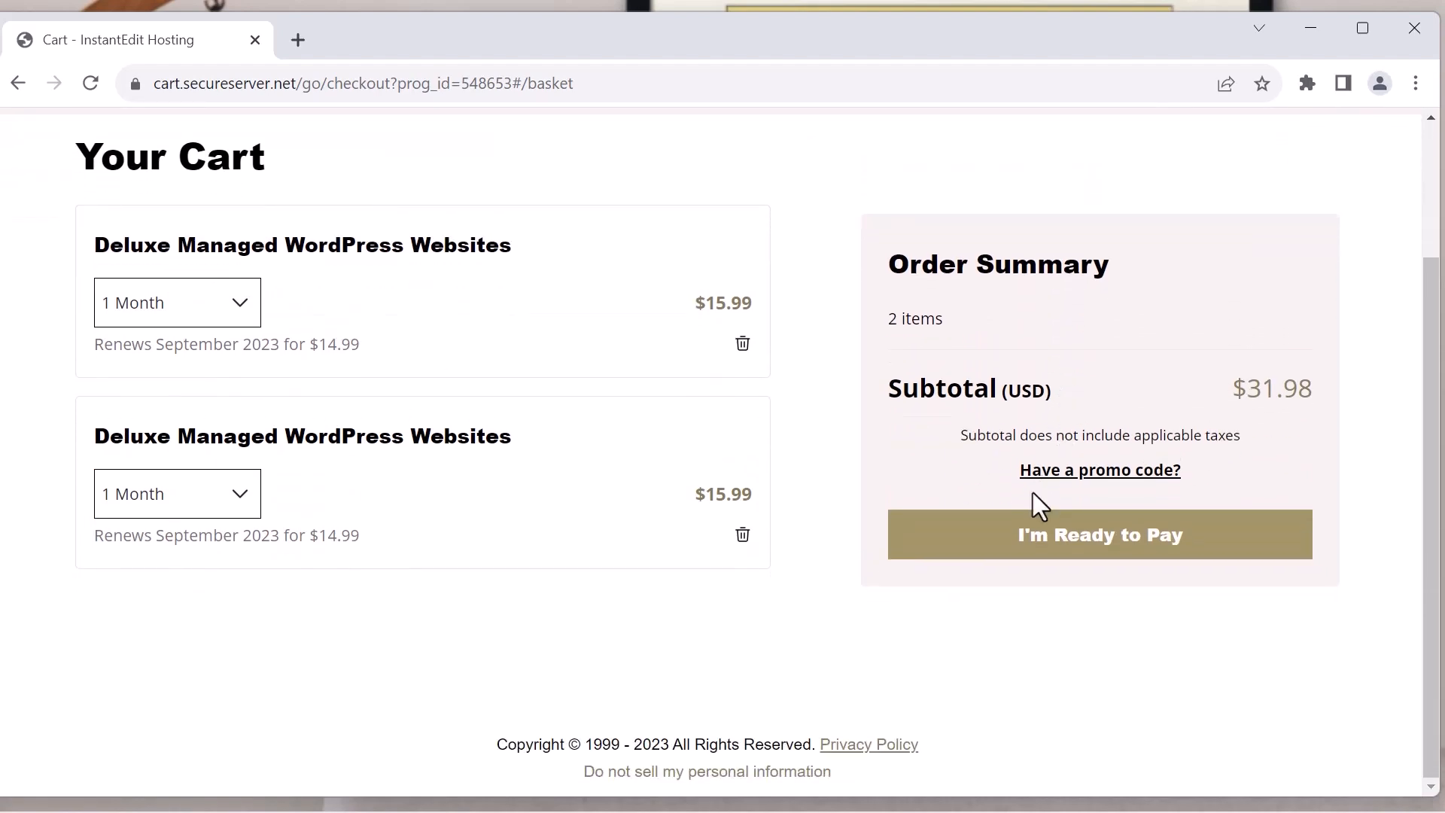
pyautogui.scroll(1, 792, 505)
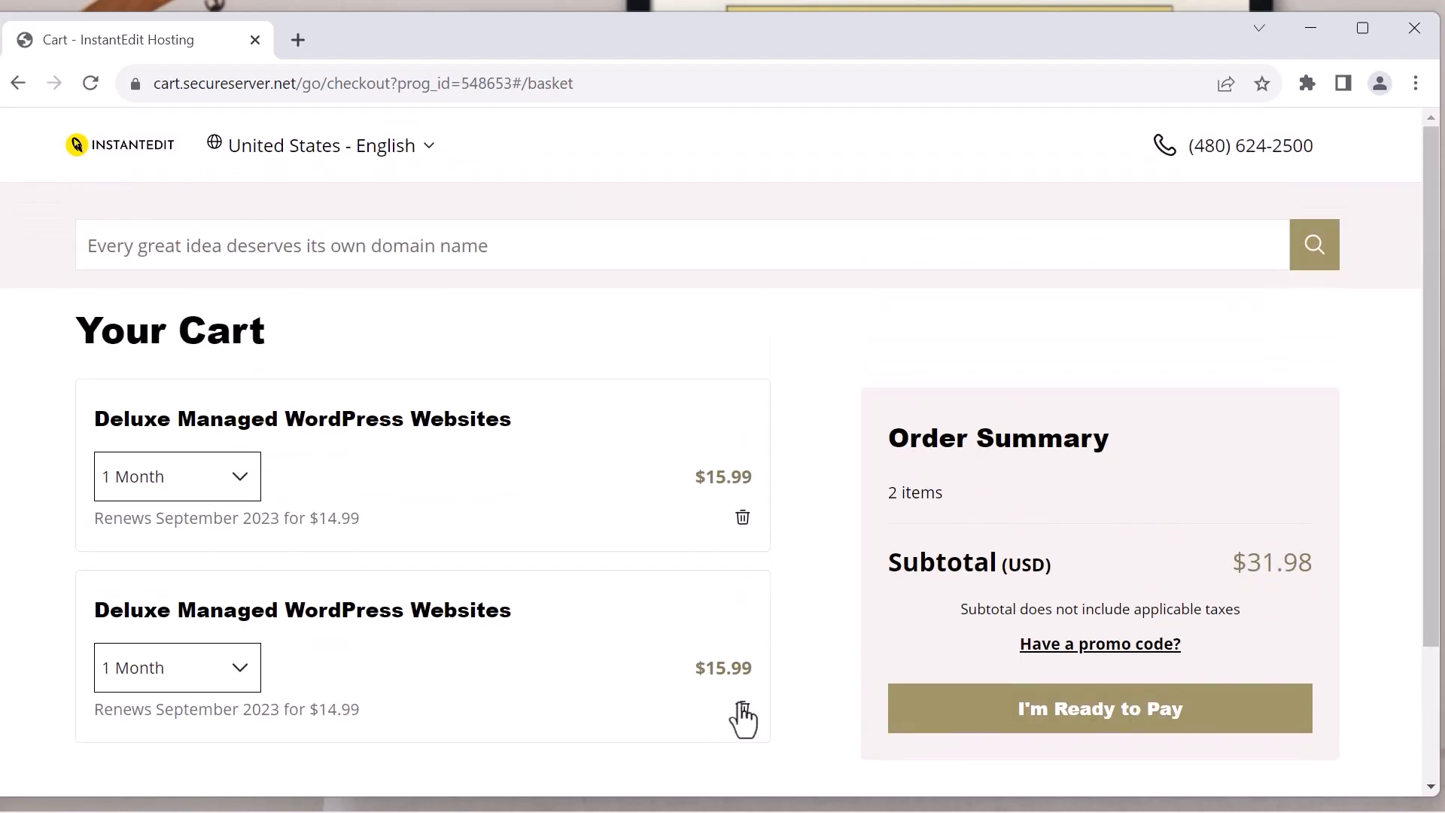
pyautogui.click(743, 708)
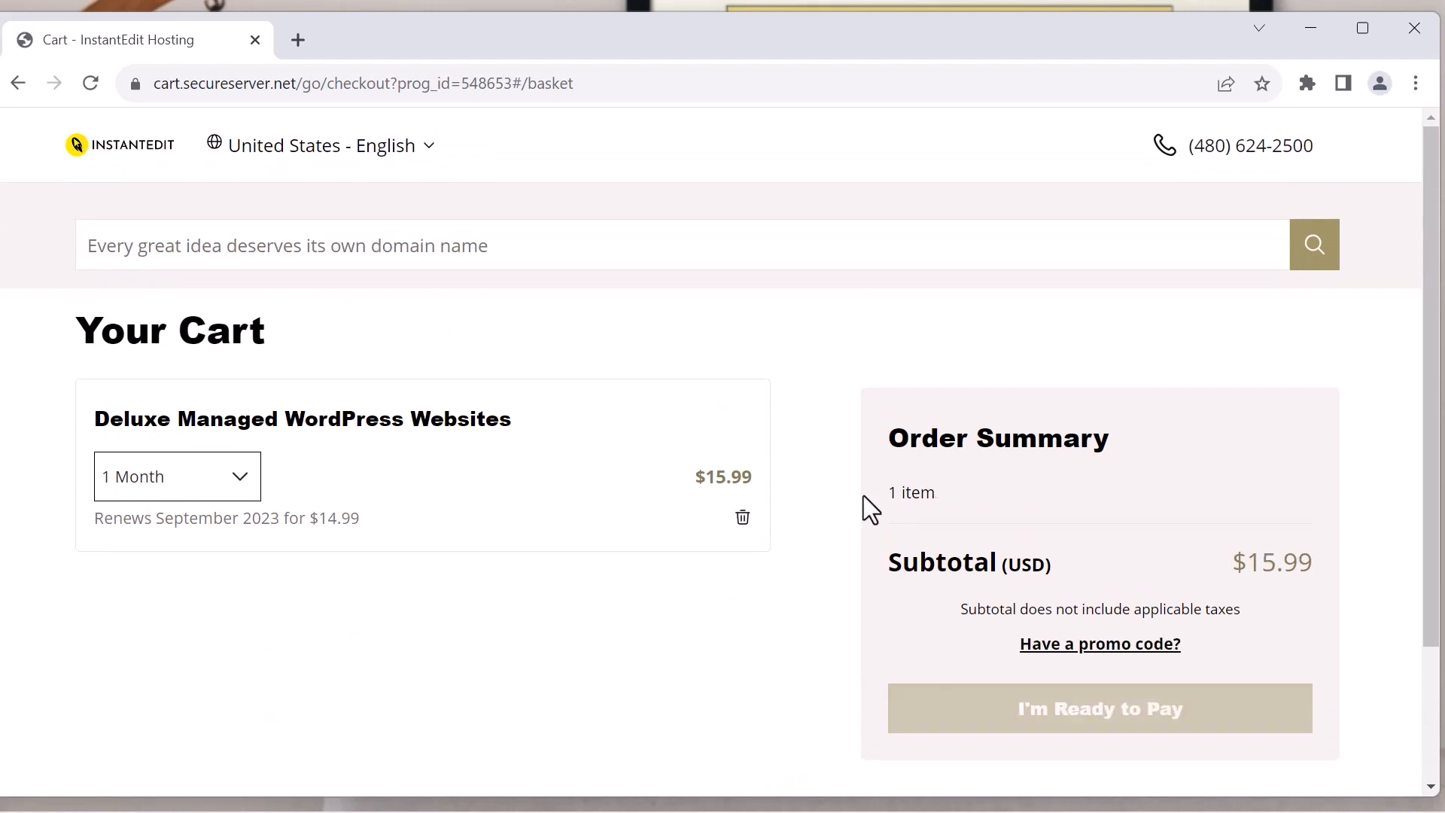
# Look over the cart with the one-month Deluxe Managed WordPress Websites plan and proceed to payment
pyautogui.scroll(-2, 866, 508)
pyautogui.scroll(2, 866, 508)
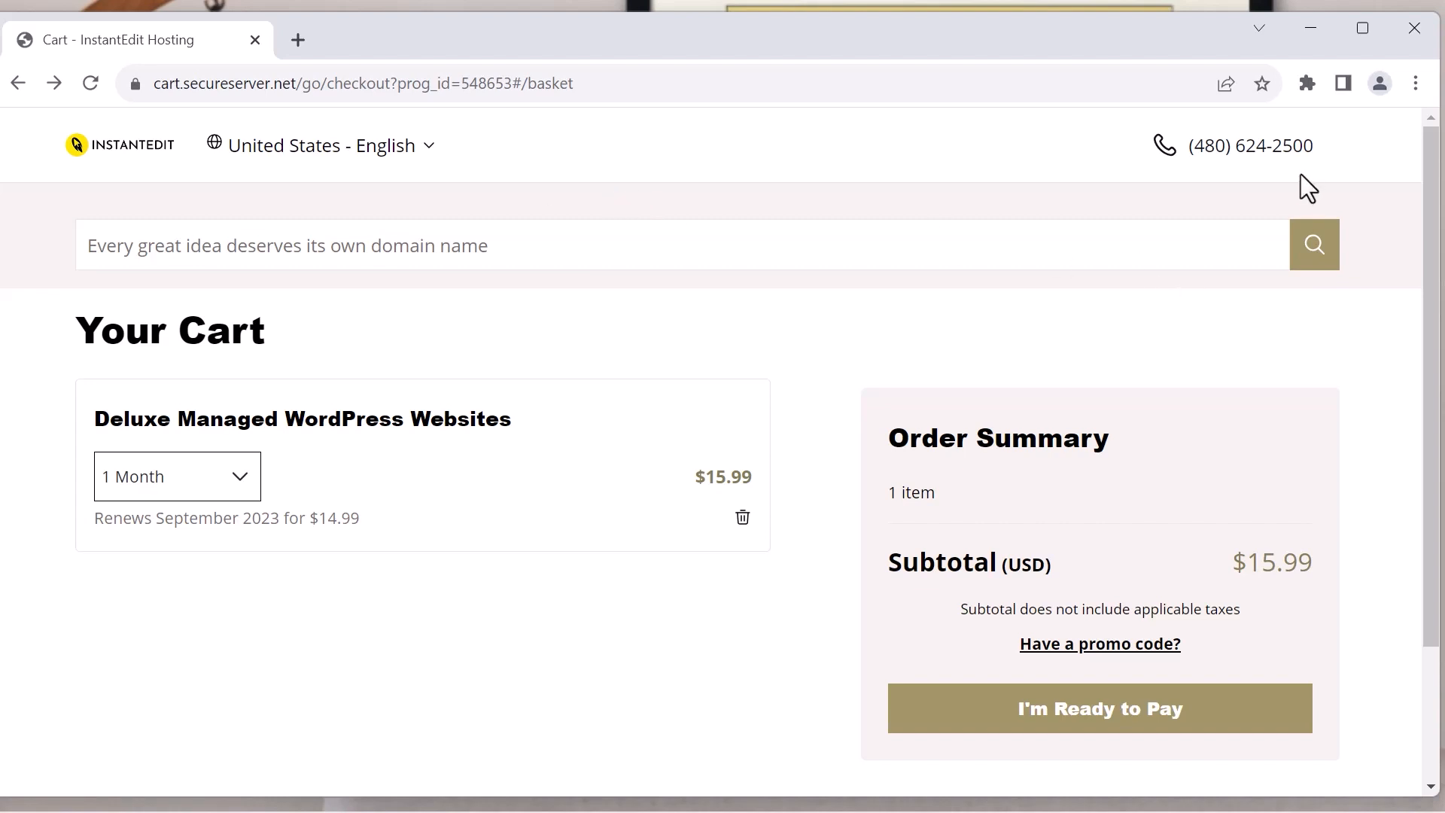
pyautogui.click(1069, 714)
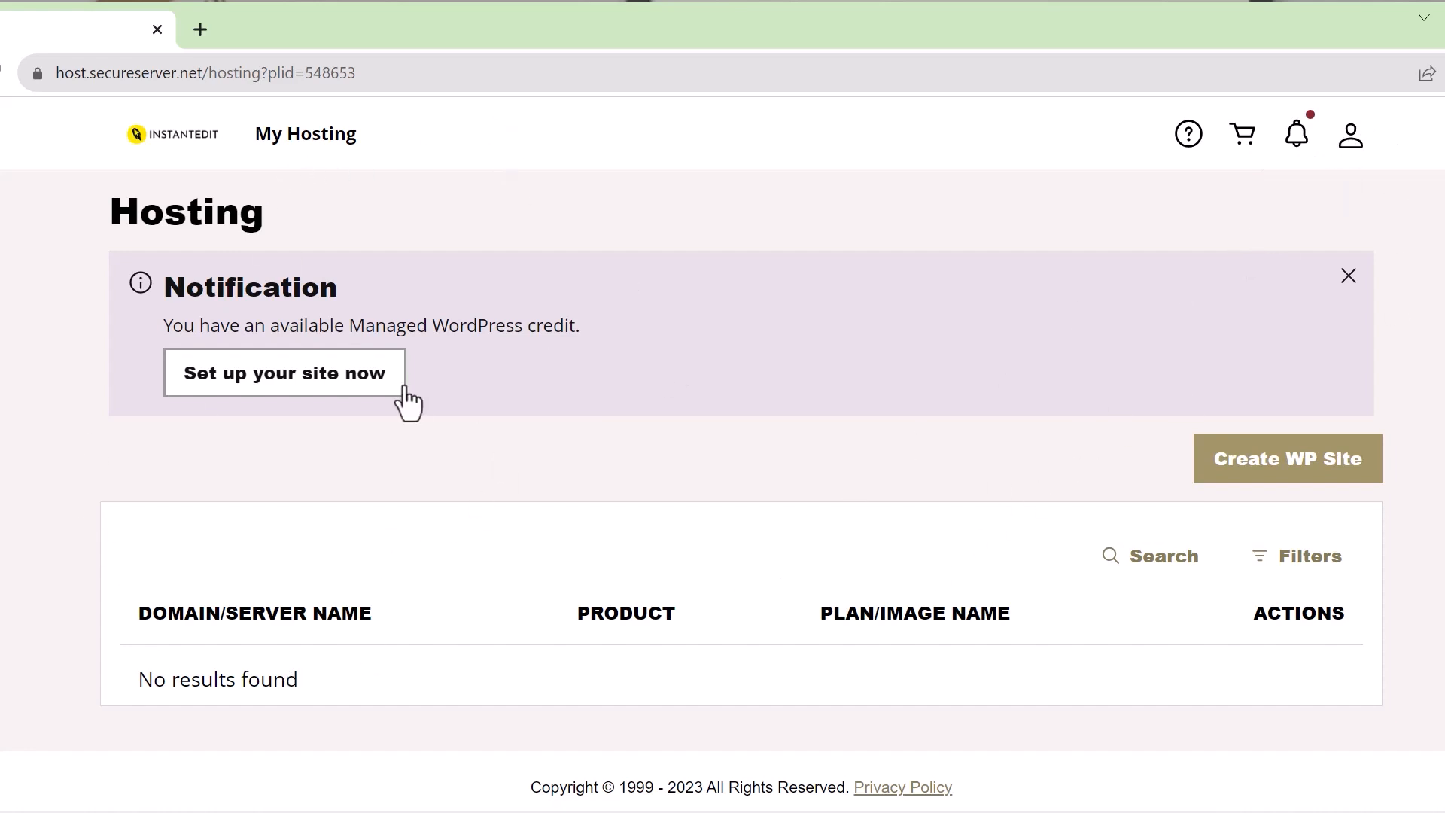
# Start creating a WordPress site from the Hosting page, reposition the browser window and choose to build a brand new website
pyautogui.scroll(-1, 684, 429)
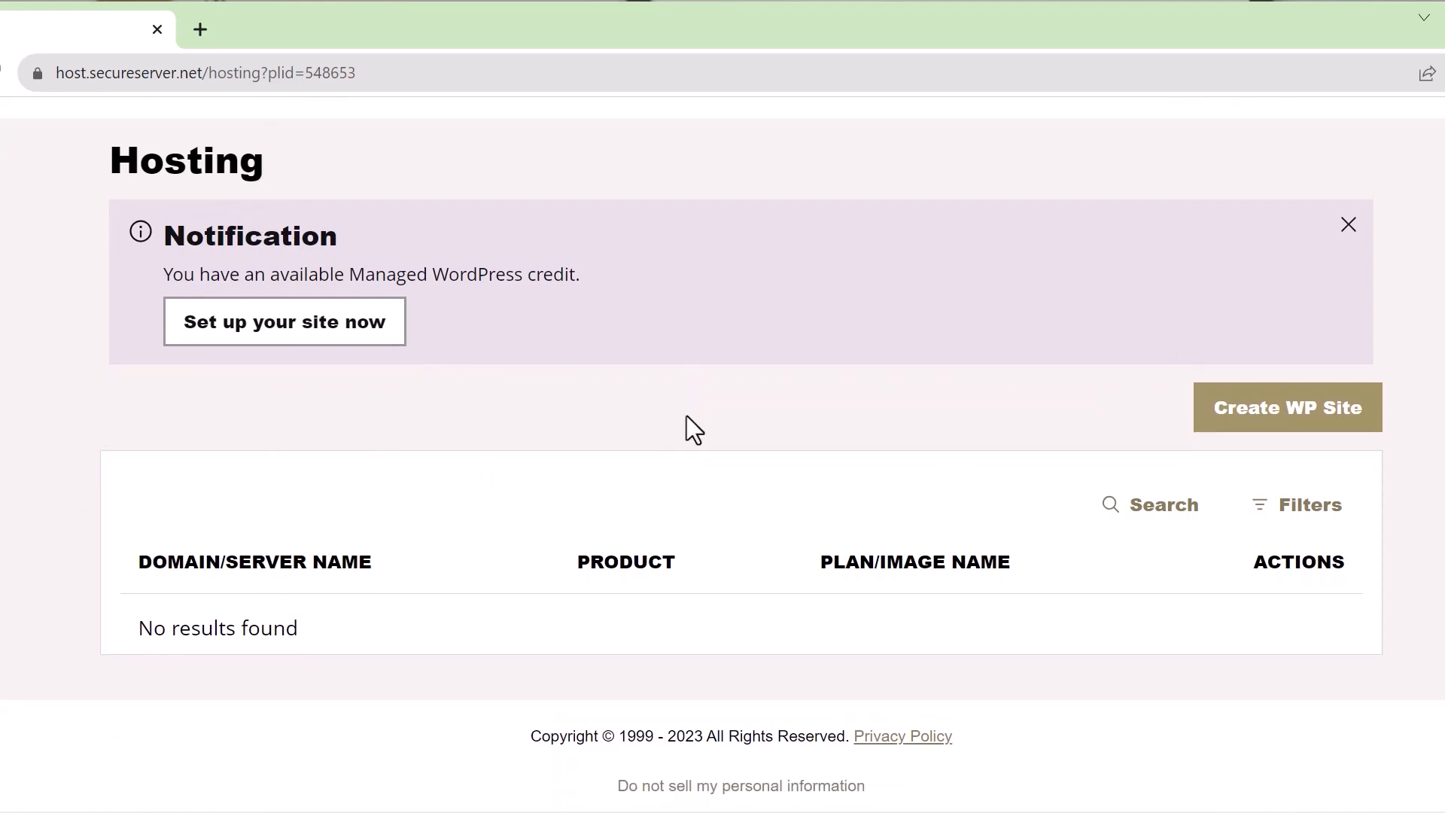
pyautogui.scroll(1, 658, 414)
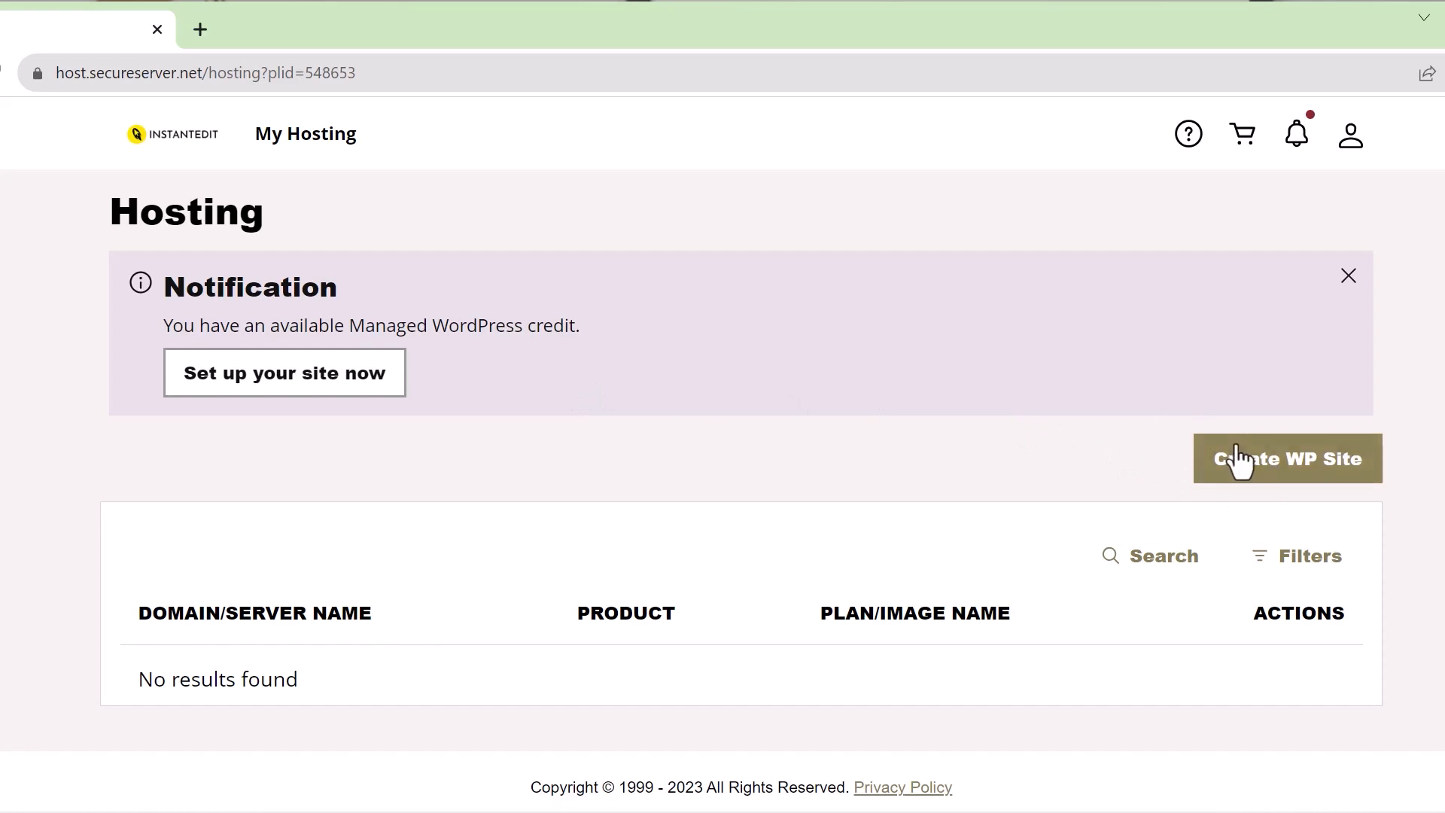
pyautogui.click(1267, 474)
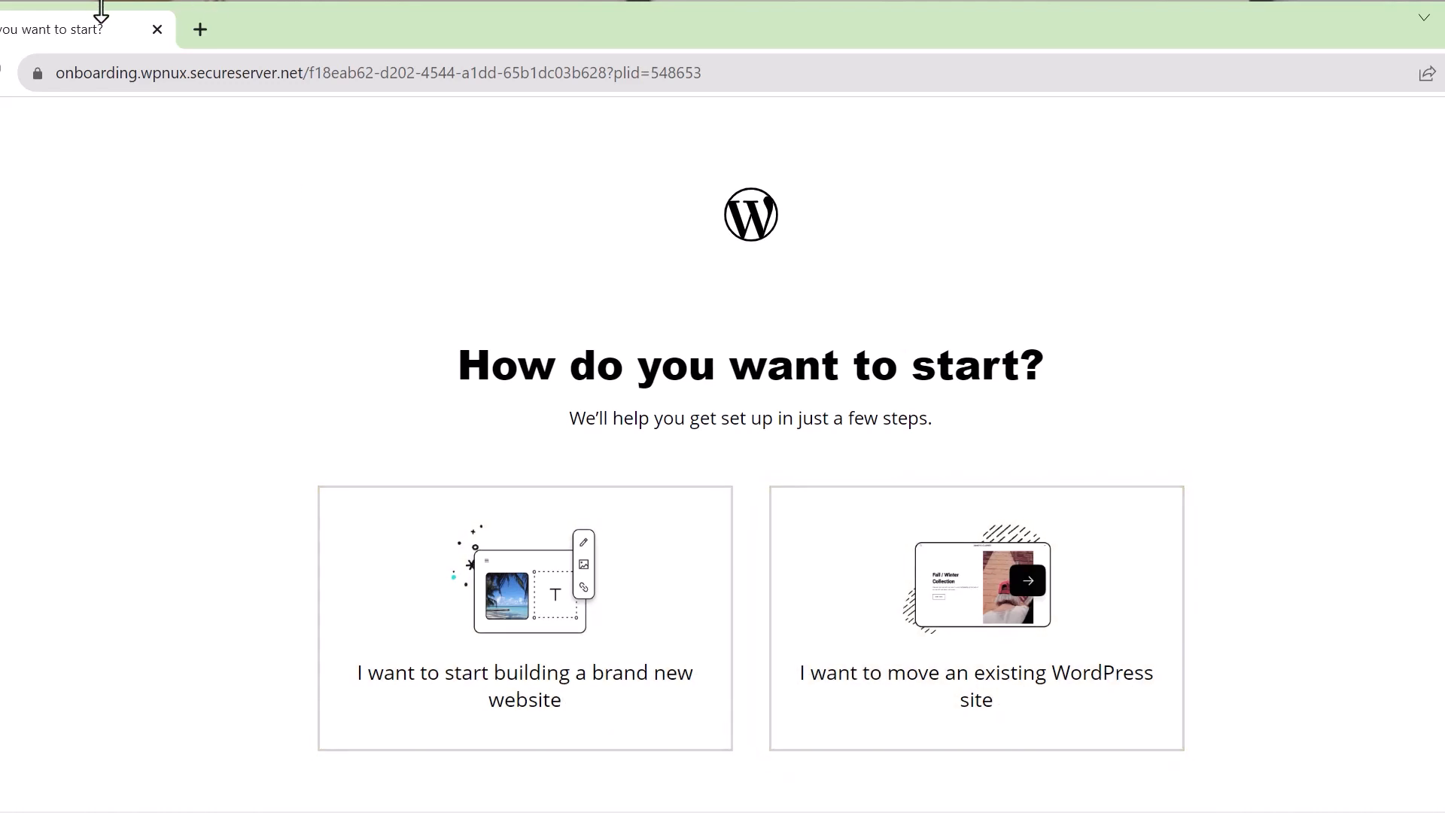
pyautogui.moveTo(341, 35); pyautogui.dragTo(505, 42)
pyautogui.moveTo(52, 239); pyautogui.dragTo(388, 264)
pyautogui.moveTo(918, 38); pyautogui.dragTo(575, 33)
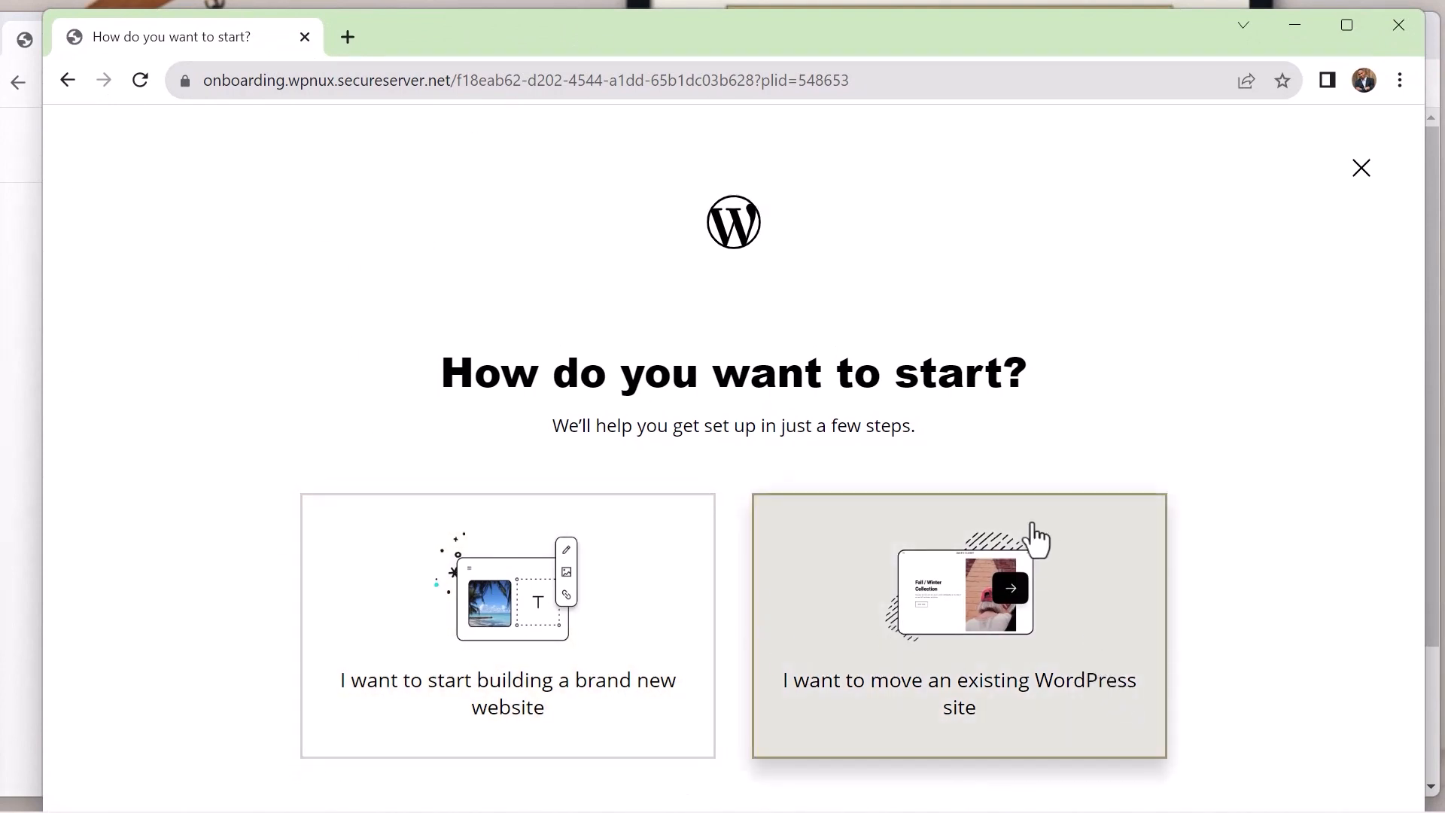
pyautogui.click(640, 607)
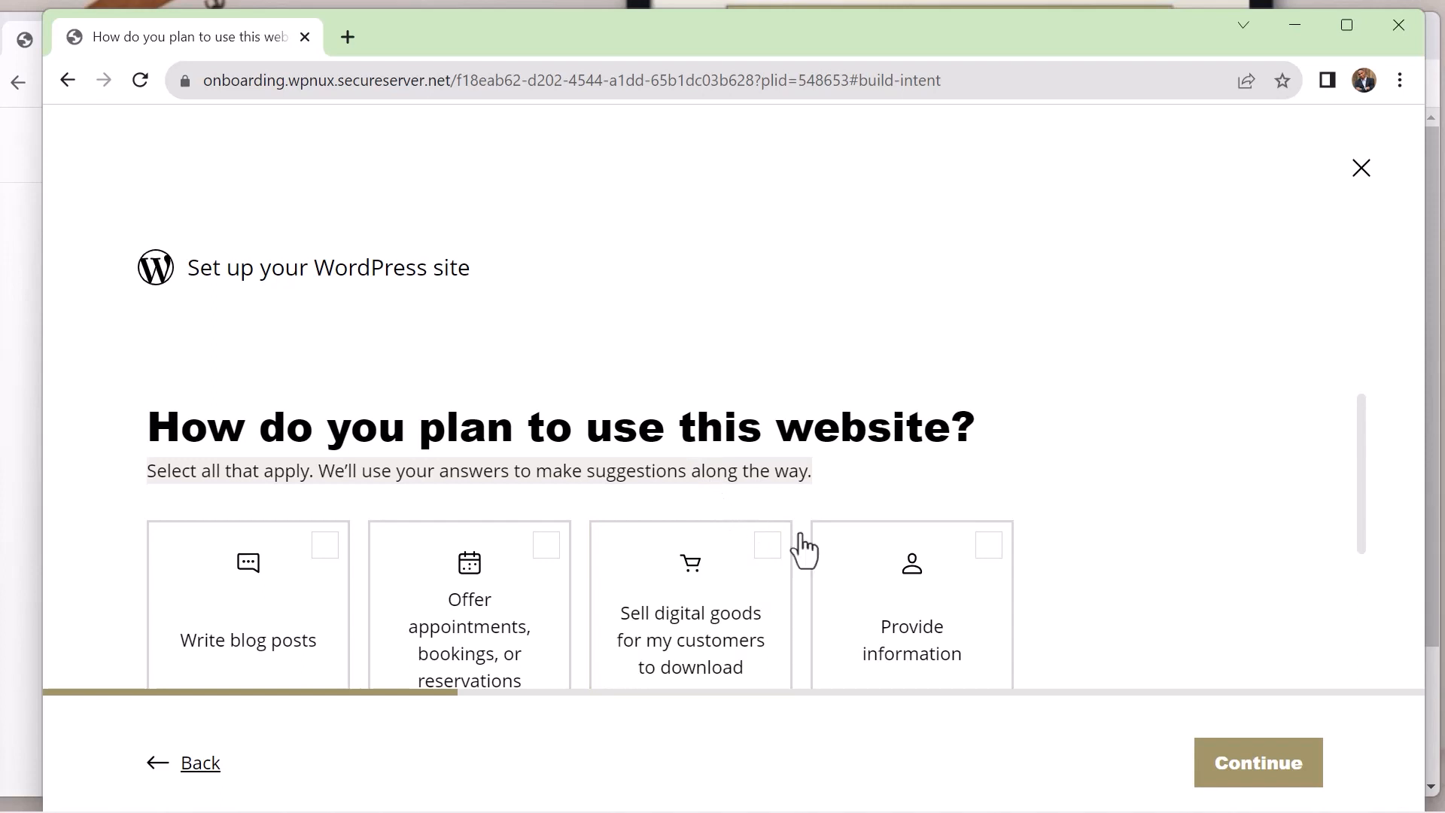
# Mark Provide information and Display my portfolio as the website's intended uses and continue the setup
pyautogui.click(900, 603)
pyautogui.moveTo(1366, 476); pyautogui.dragTo(1375, 630)
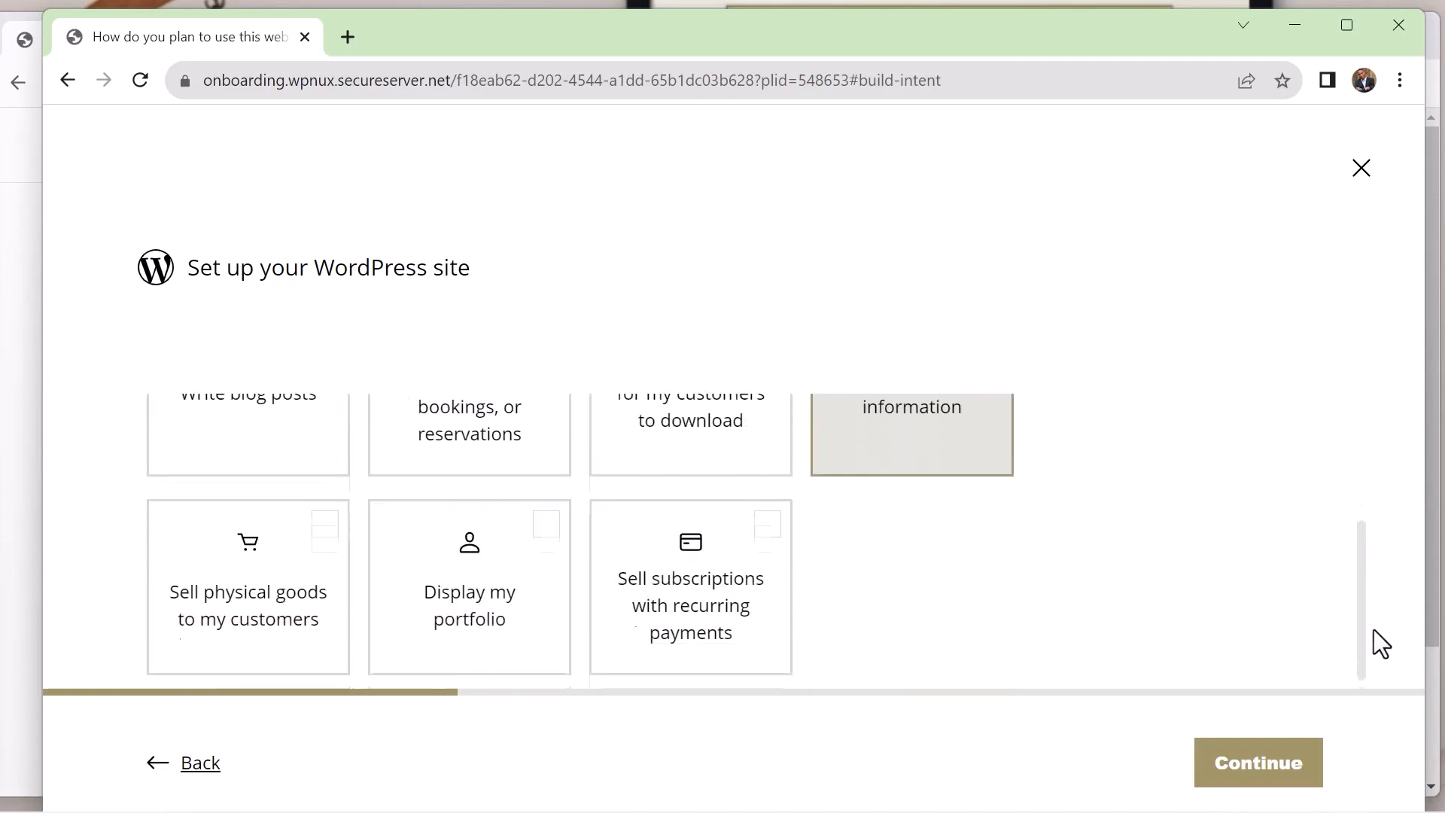
pyautogui.click(553, 568)
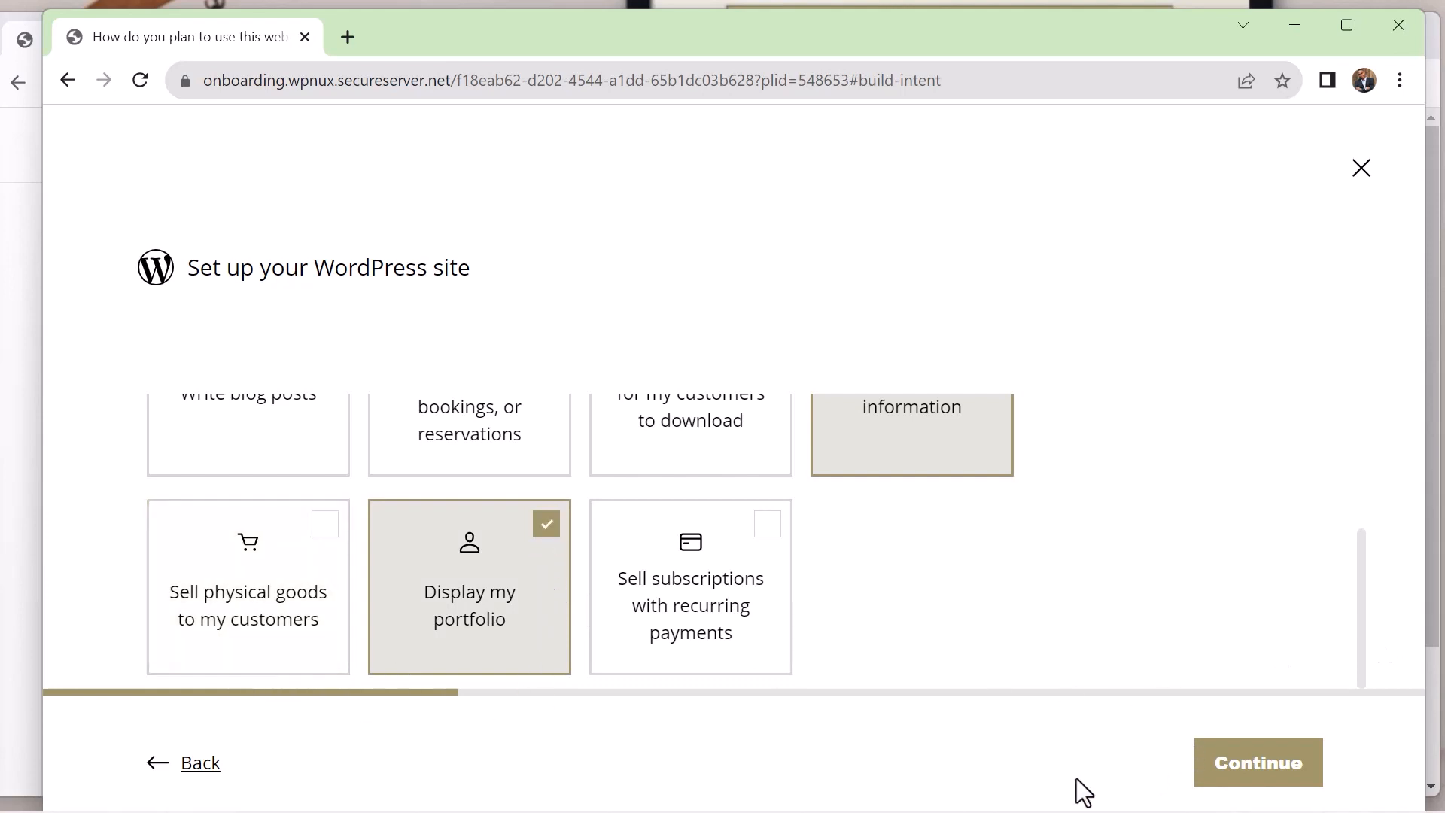
pyautogui.click(1238, 762)
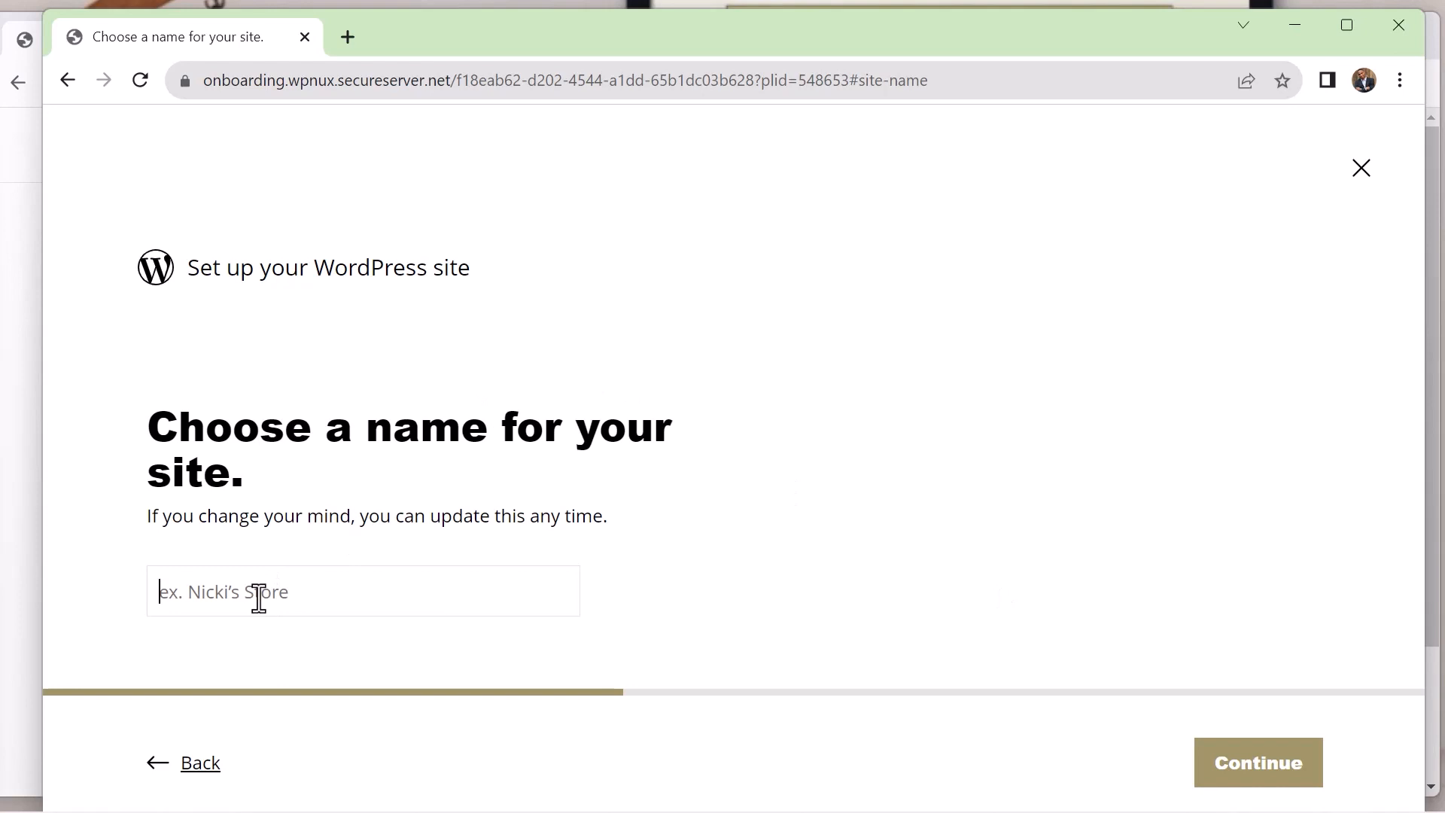
# Name the site Own Your Full Name and keep North America as its data center
pyautogui.click(305, 631)
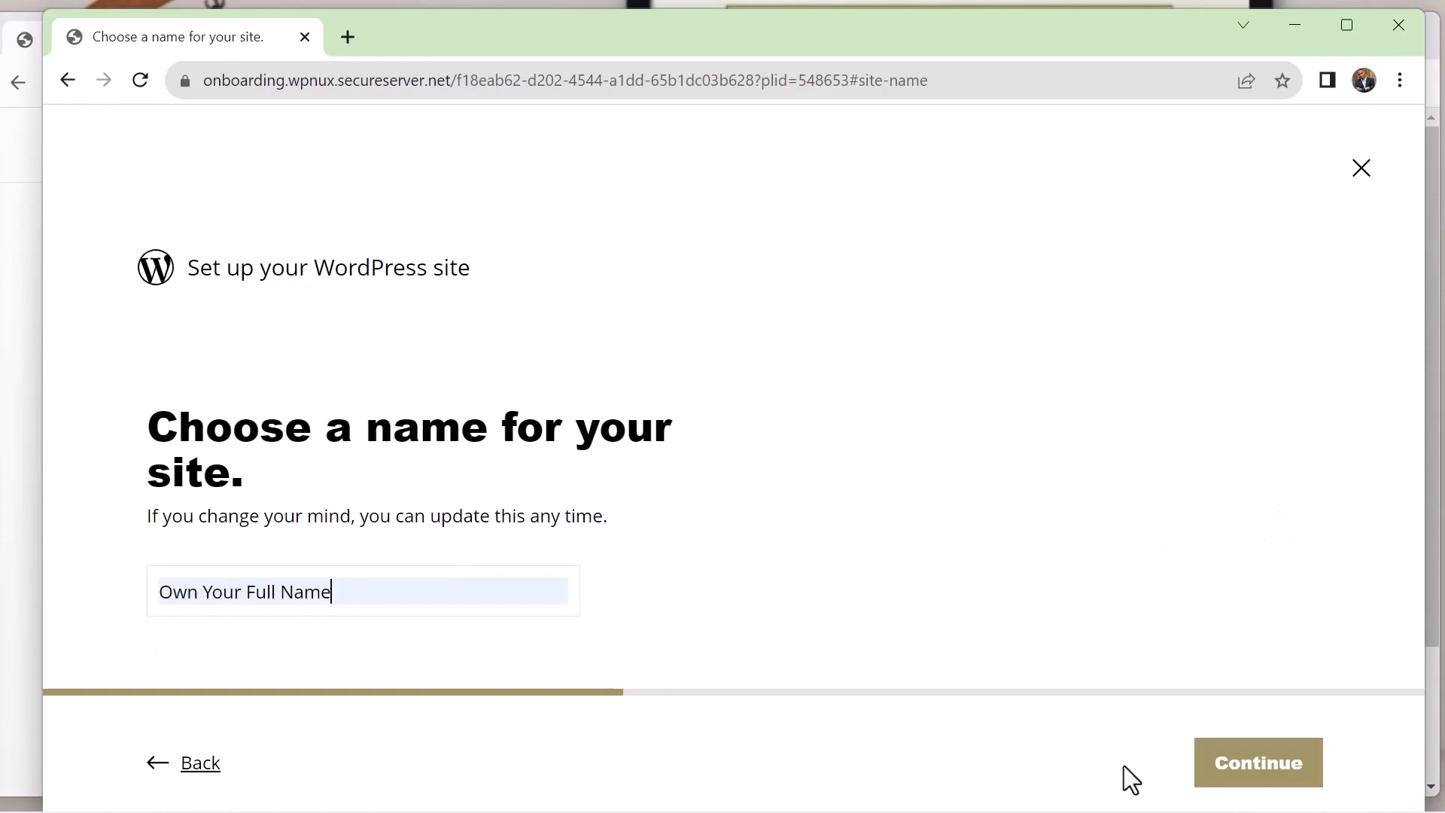
pyautogui.click(1227, 775)
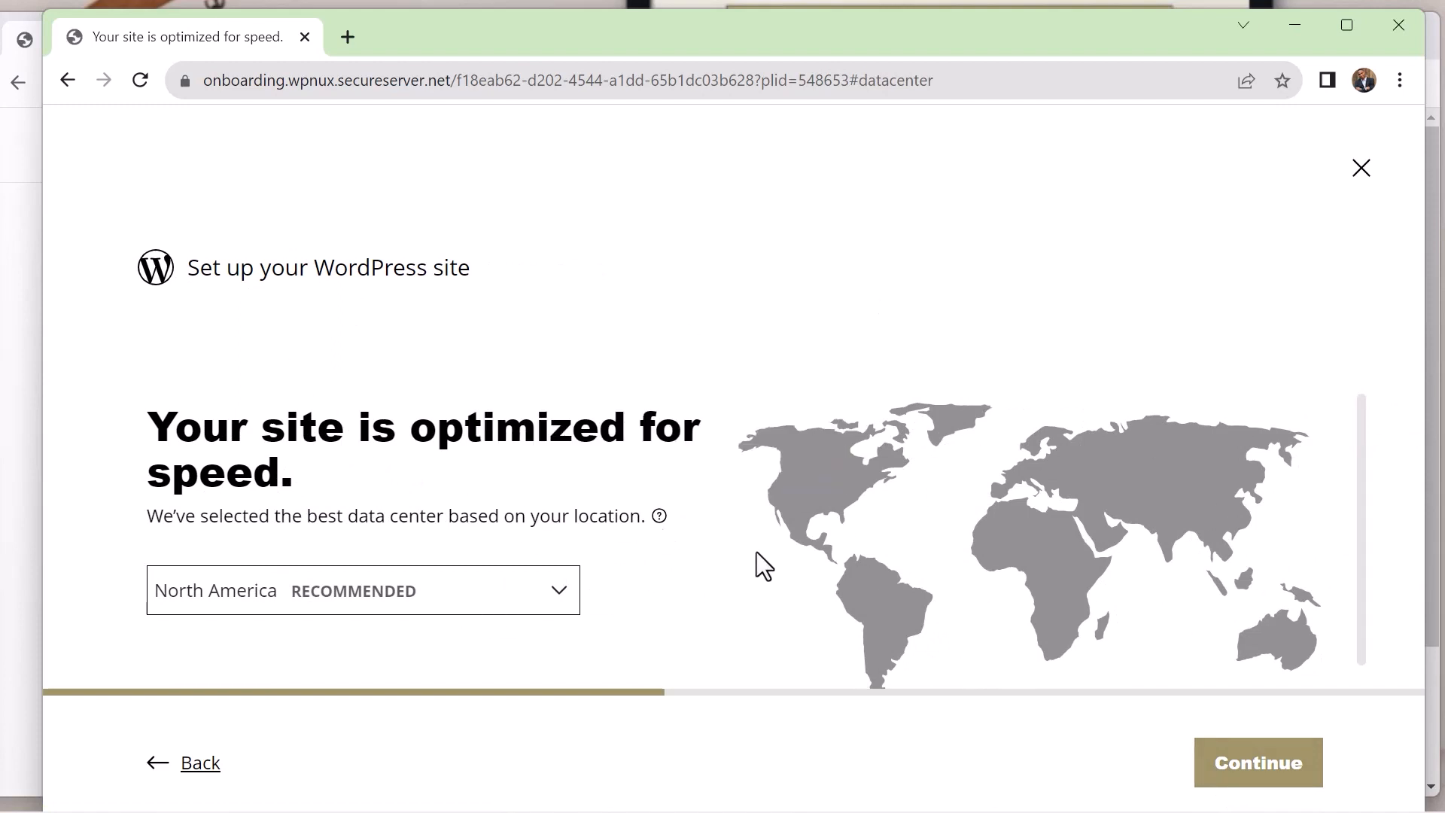
pyautogui.click(557, 601)
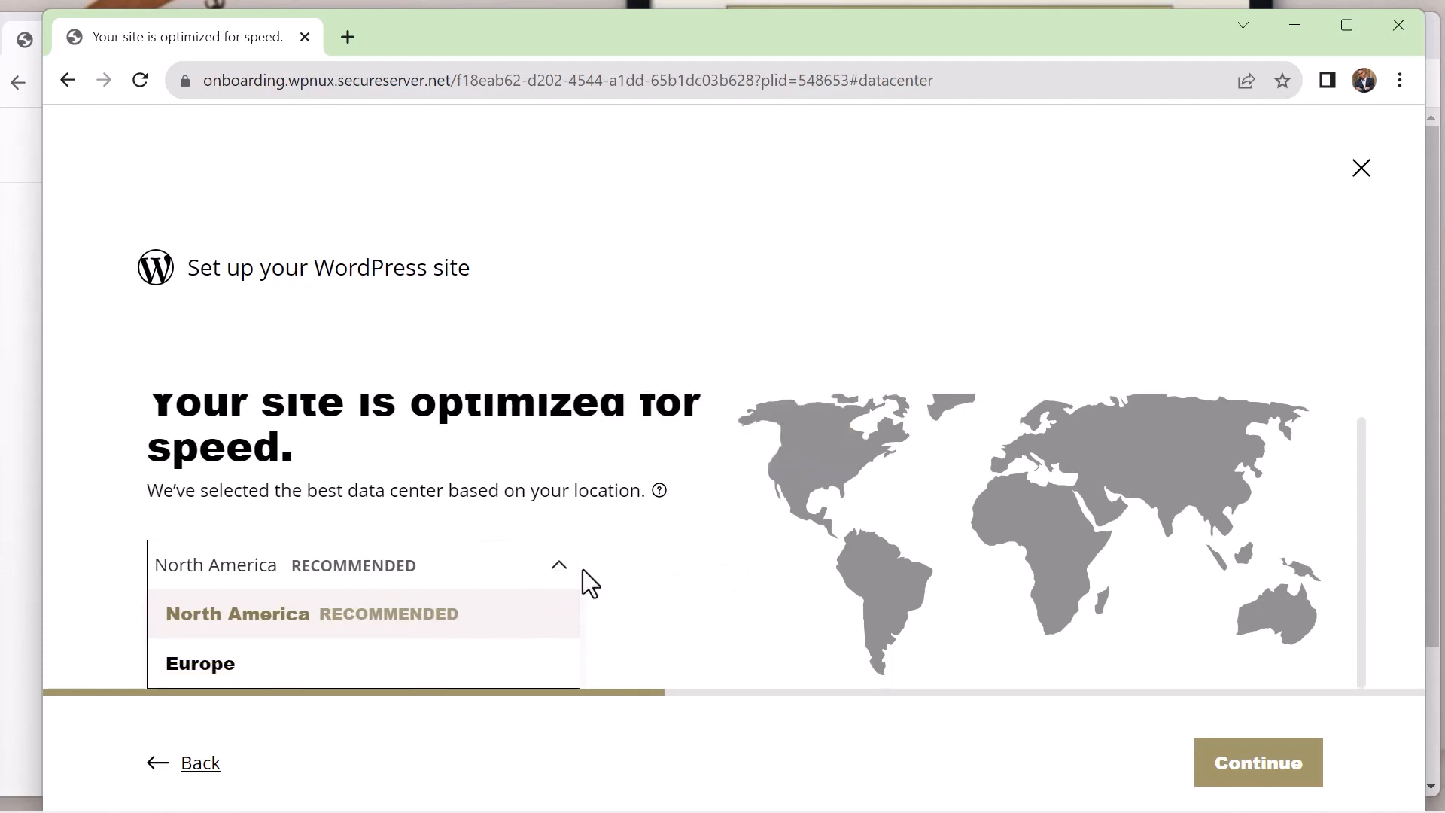
pyautogui.click(560, 578)
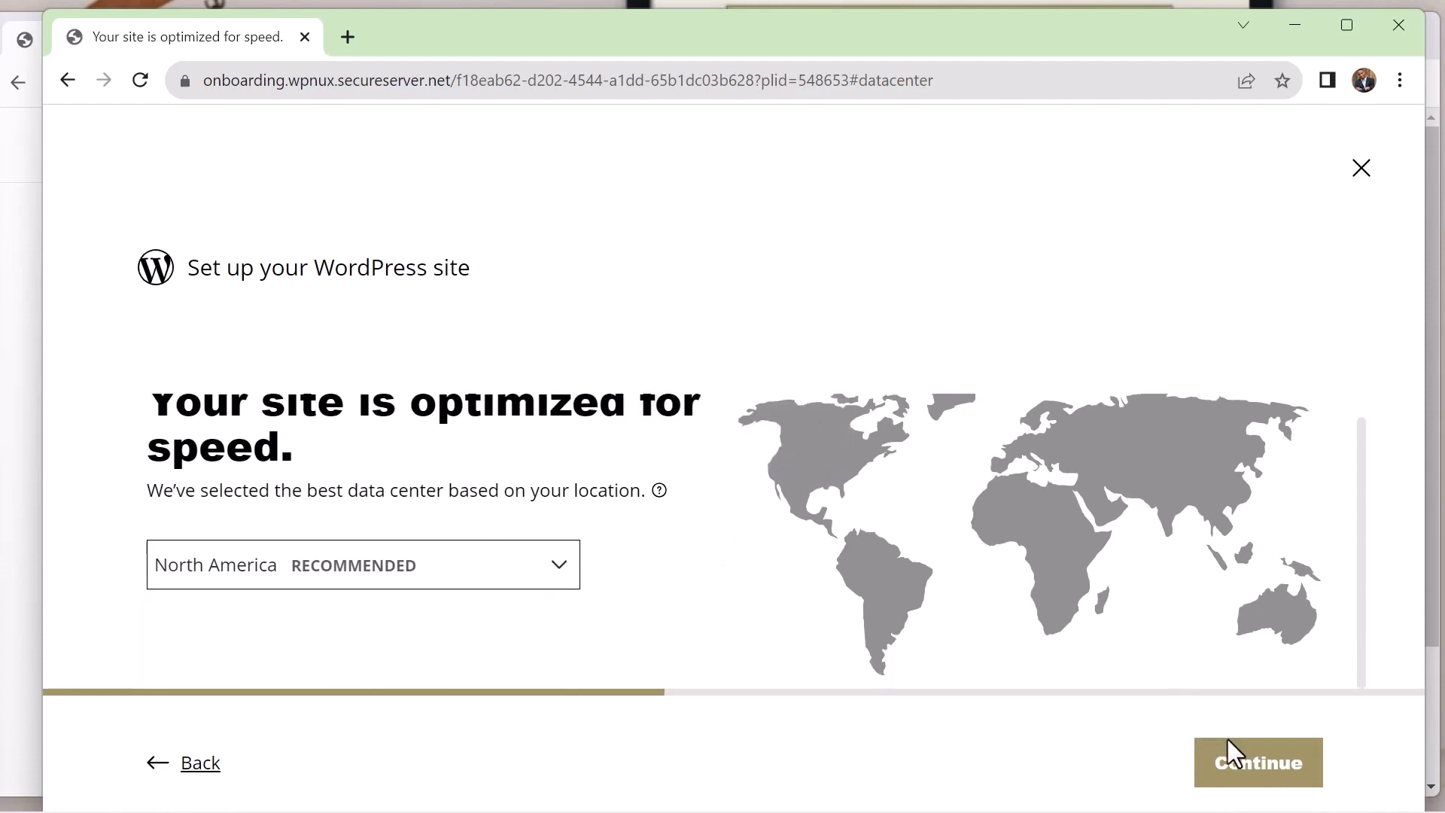
pyautogui.click(1232, 769)
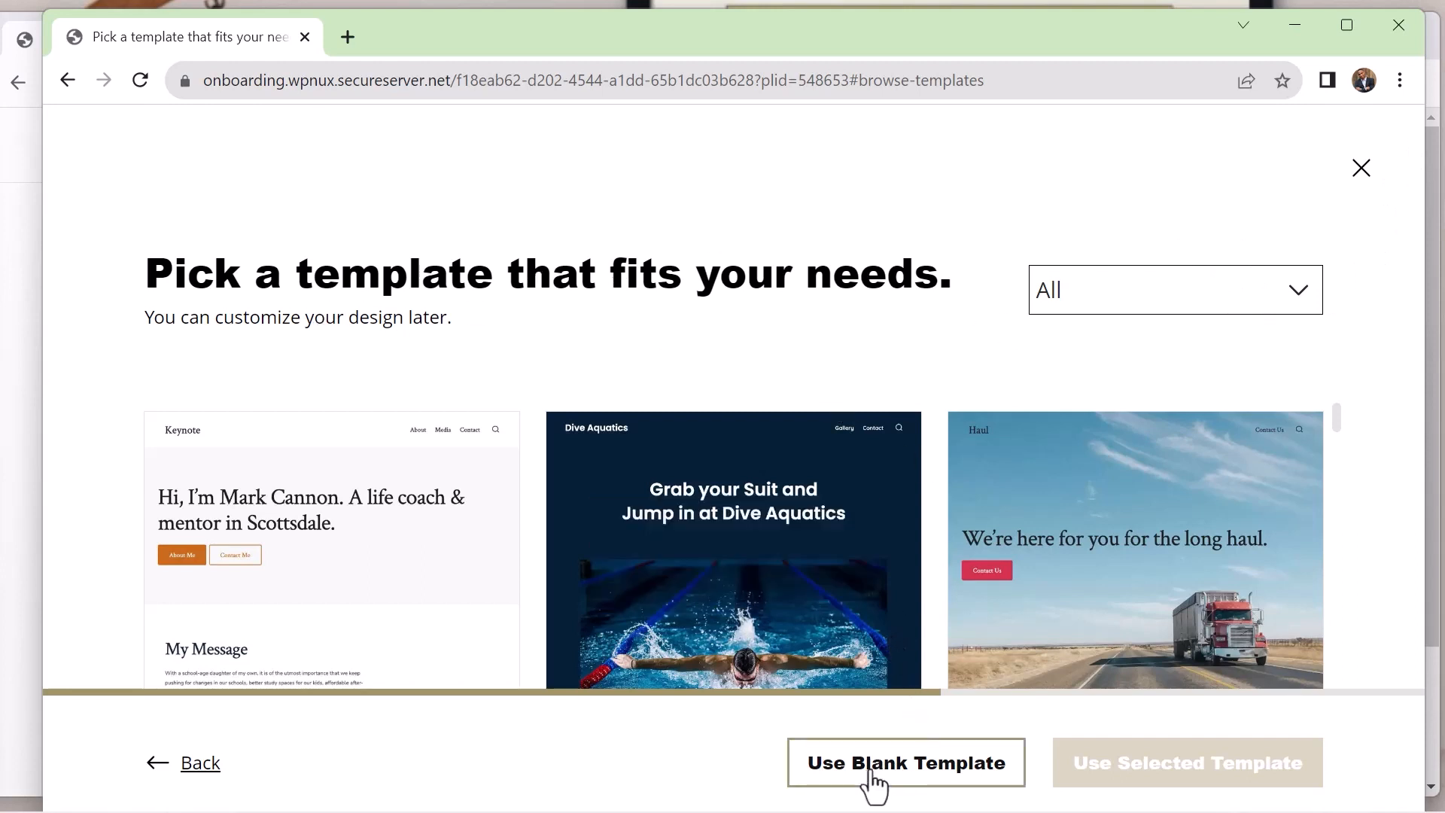
# Look through the offered templates, choose the blank template and proceed to the WordPress account creation
pyautogui.moveTo(1054, 474)
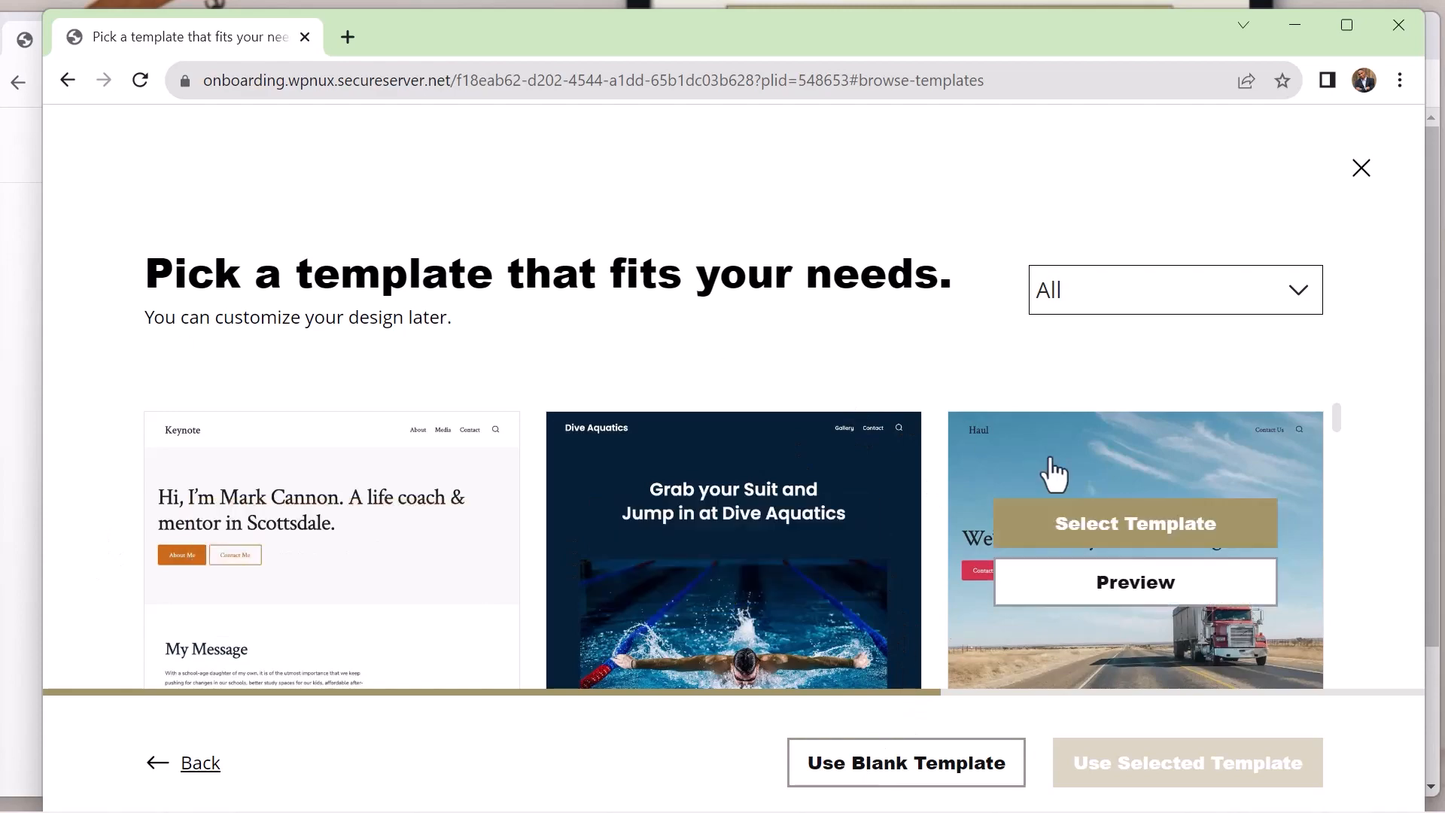
pyautogui.moveTo(1332, 418)
pyautogui.mouseDown()
pyautogui.moveTo(1340, 462)
pyautogui.moveTo(1322, 397)
pyautogui.moveTo(1322, 270)
pyautogui.moveTo(1361, 416)
pyautogui.moveTo(1368, 554)
pyautogui.moveTo(1354, 641)
pyautogui.moveTo(1368, 697)
pyautogui.mouseUp()
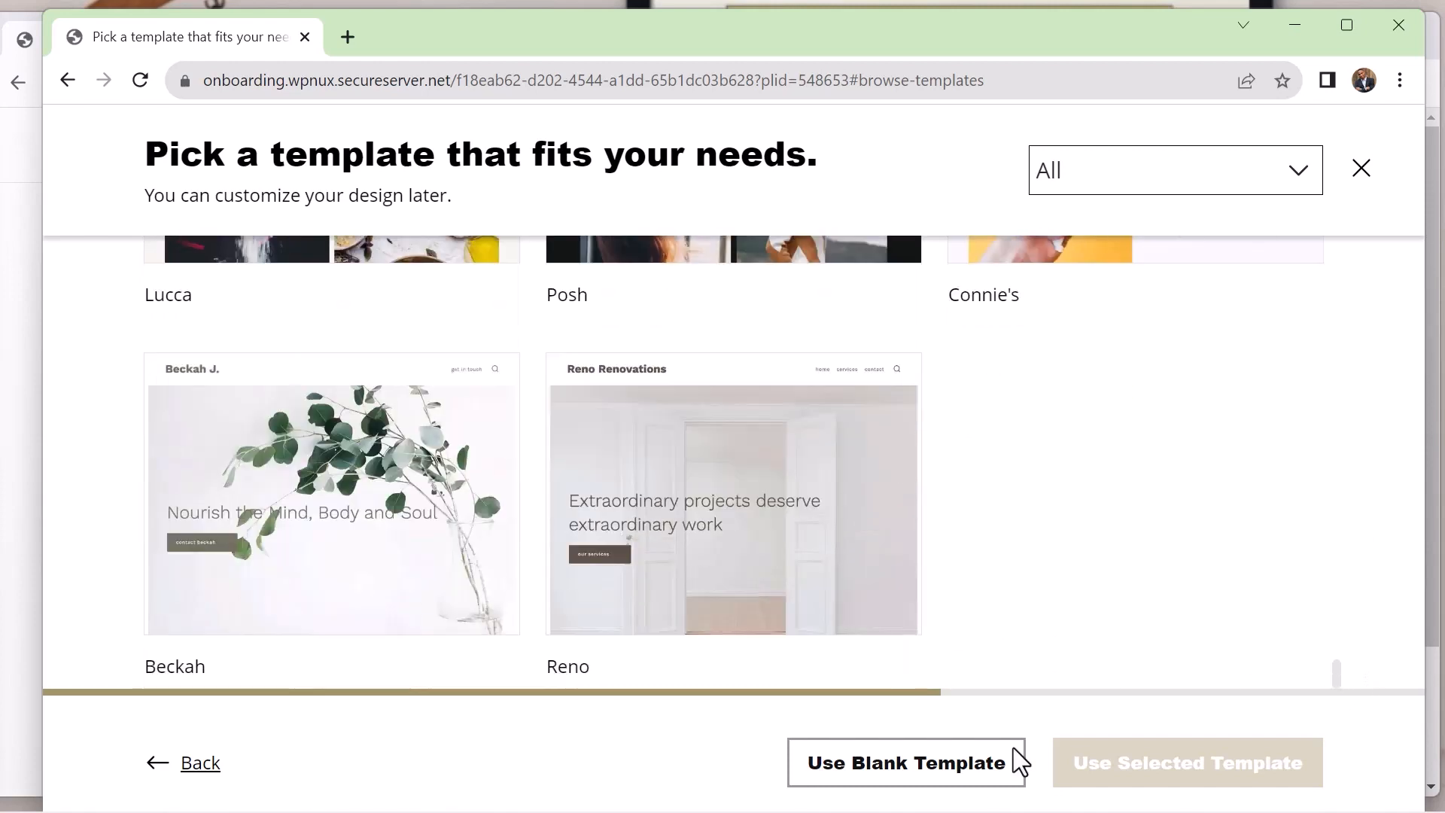
pyautogui.click(946, 775)
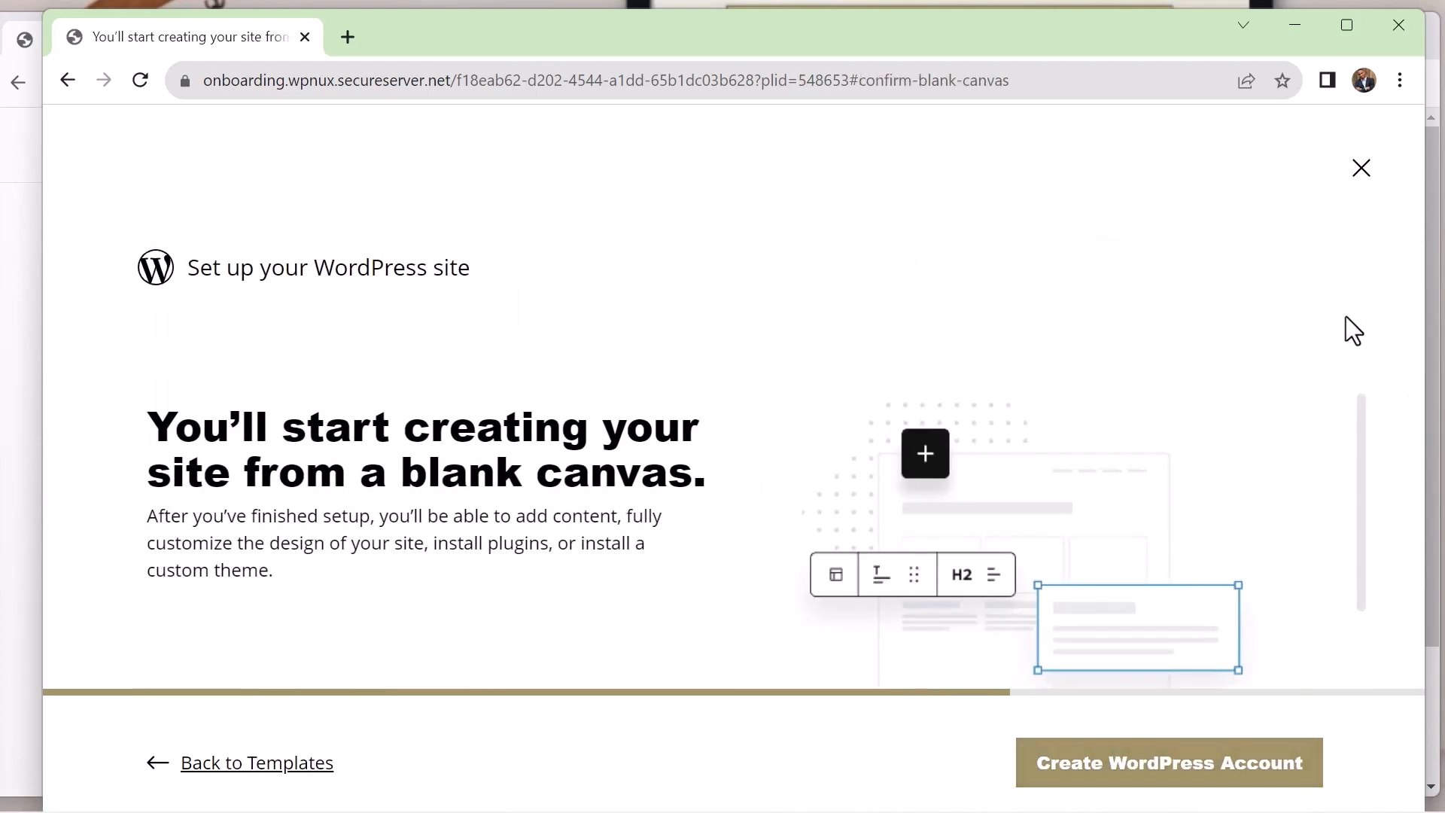
pyautogui.moveTo(1369, 410); pyautogui.dragTo(1371, 517)
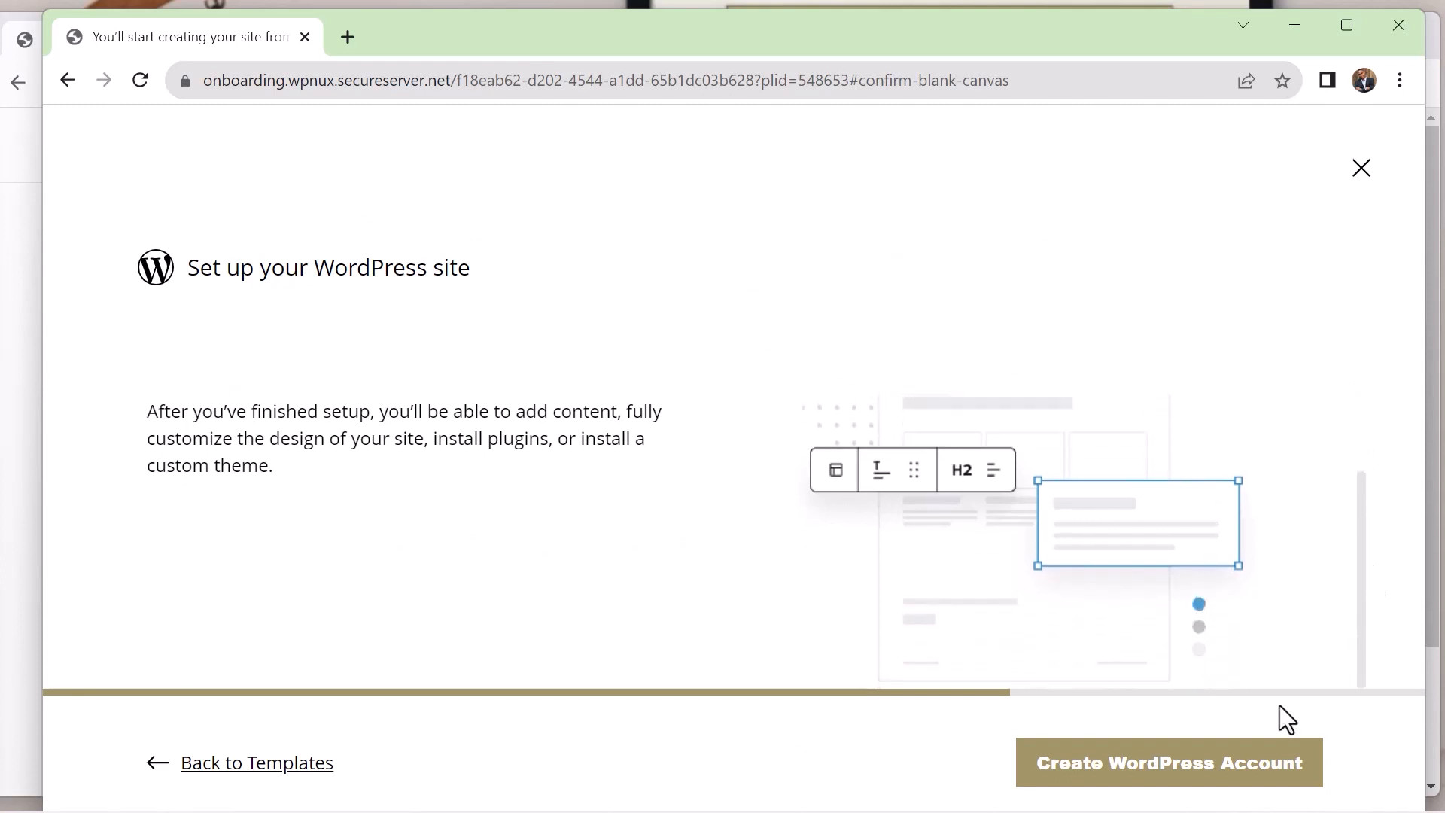
pyautogui.click(1228, 779)
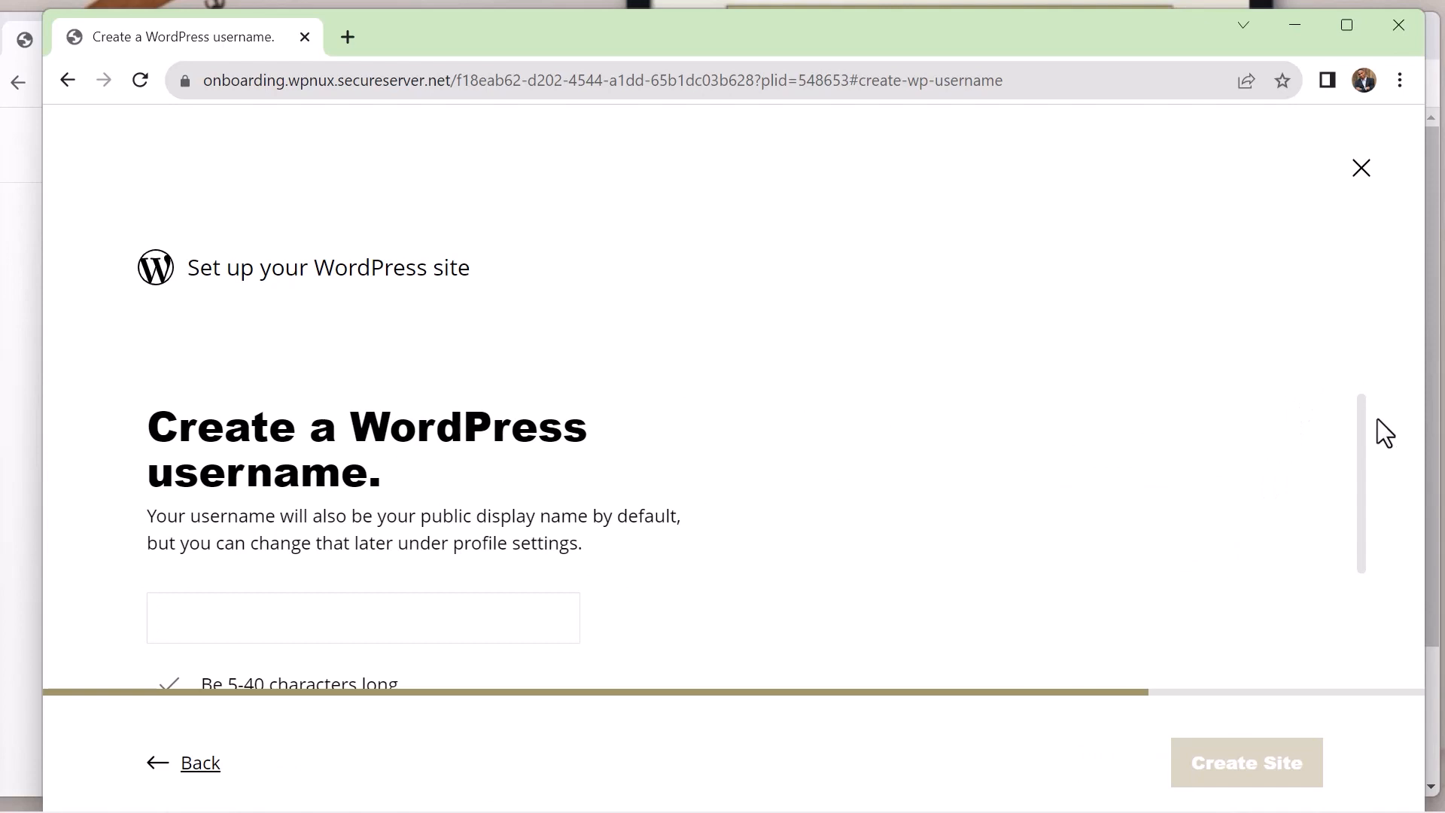
# Review the username rules, set the WordPress username to ownyourfullname and create the site
pyautogui.scroll(-3, 1378, 422)
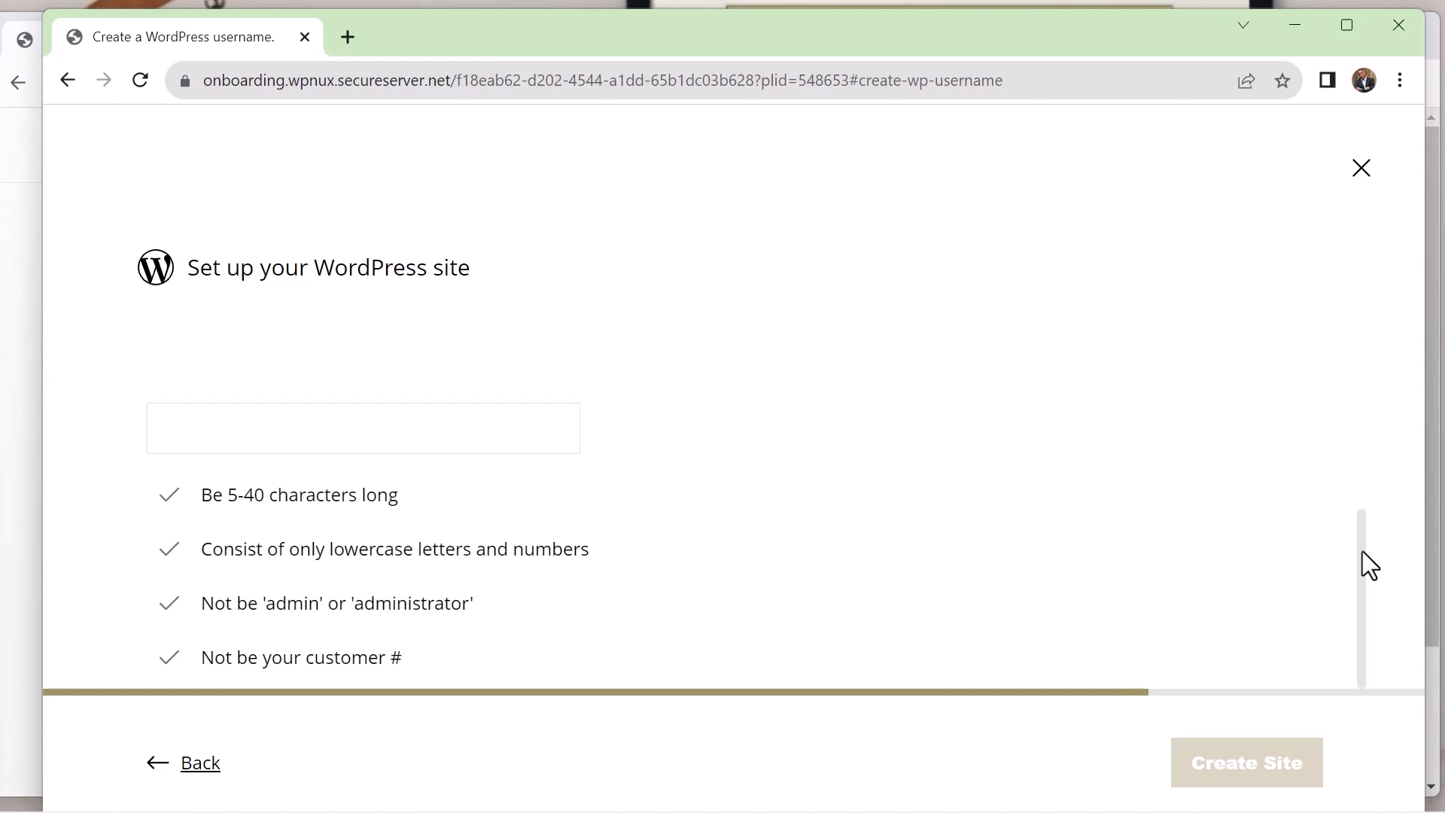
pyautogui.hotkey('ctrl', '-')
pyautogui.hotkey('ctrl', '-')
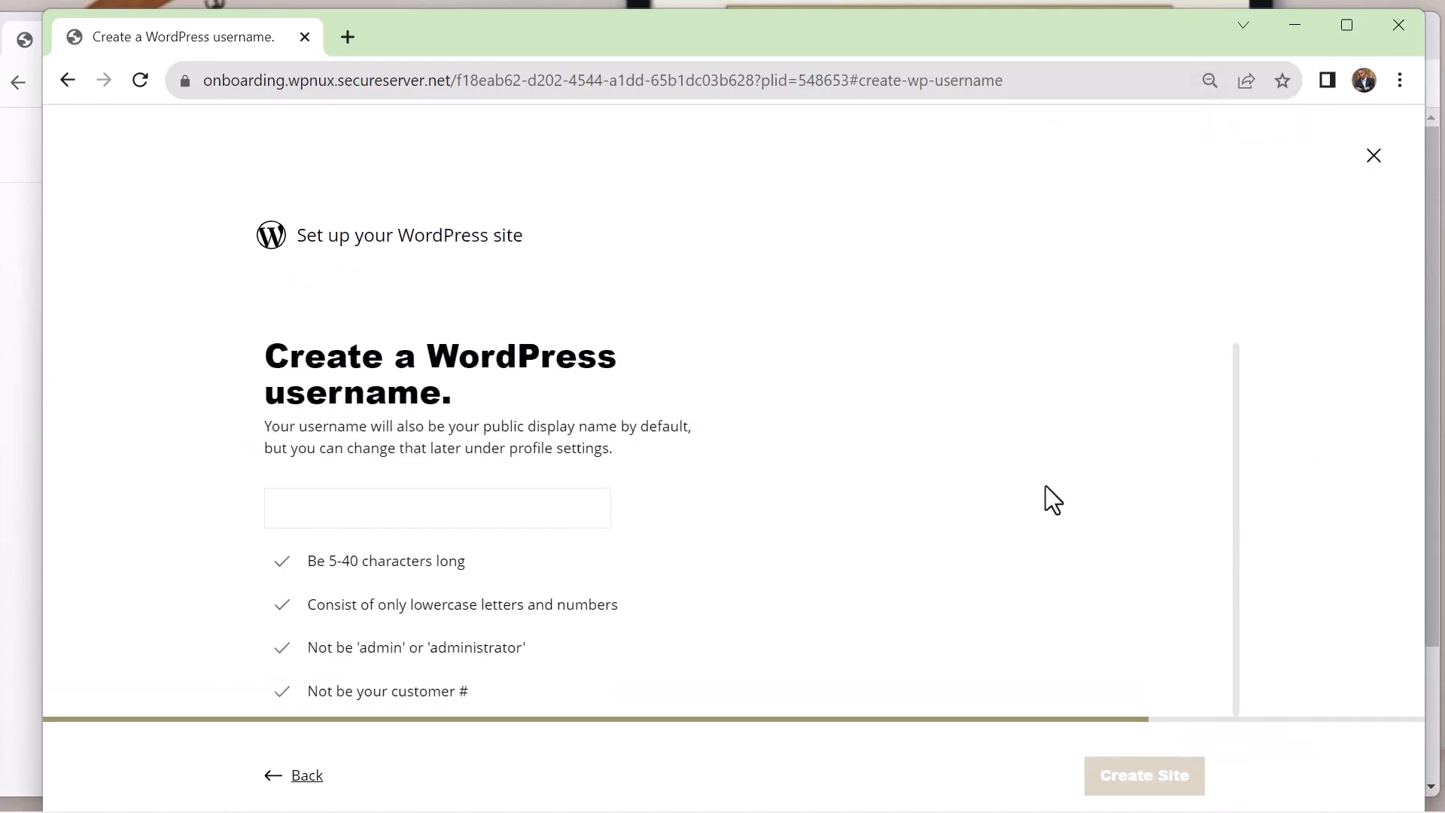
pyautogui.click(369, 515)
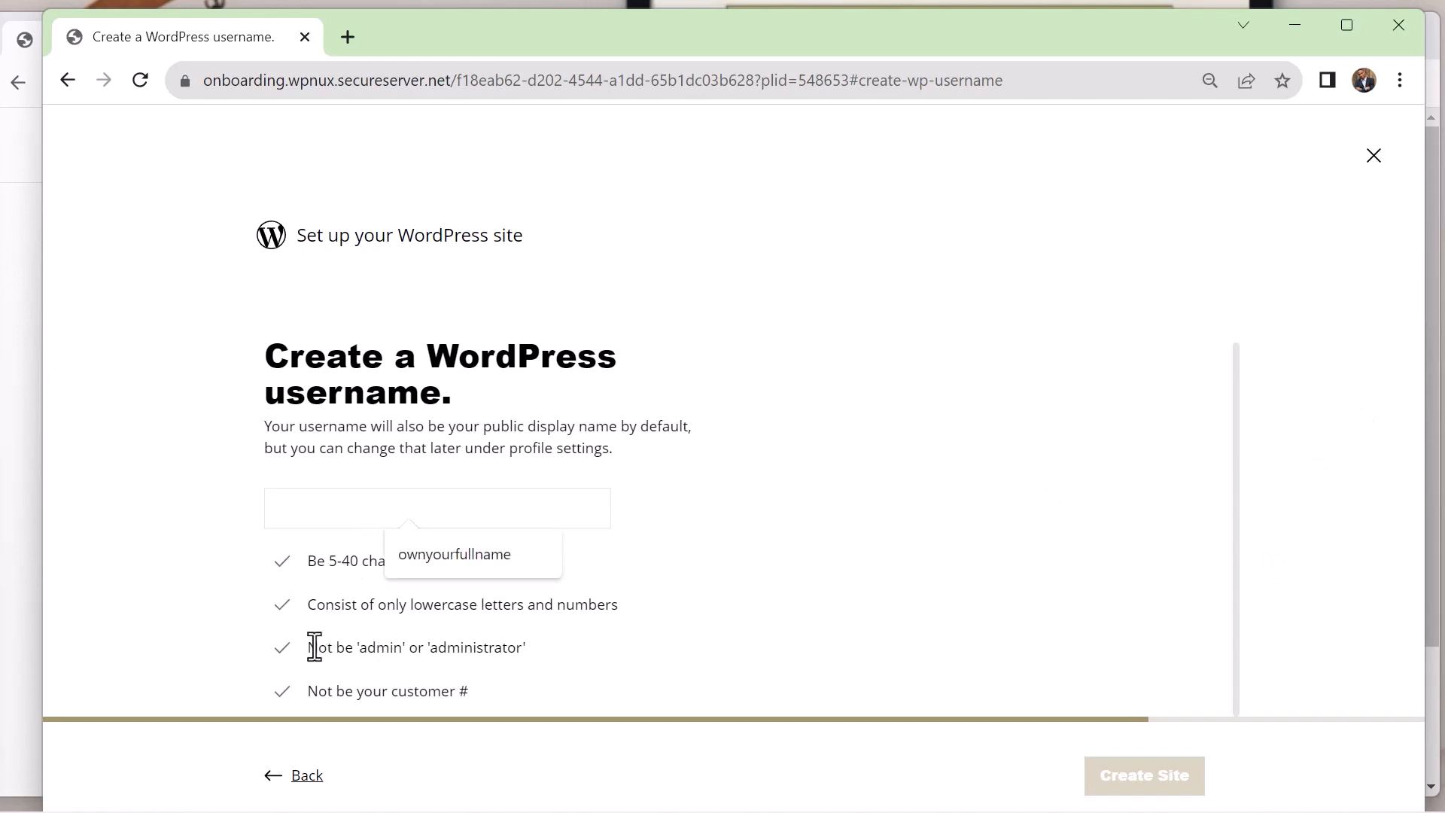
pyautogui.moveTo(314, 648); pyautogui.dragTo(510, 647)
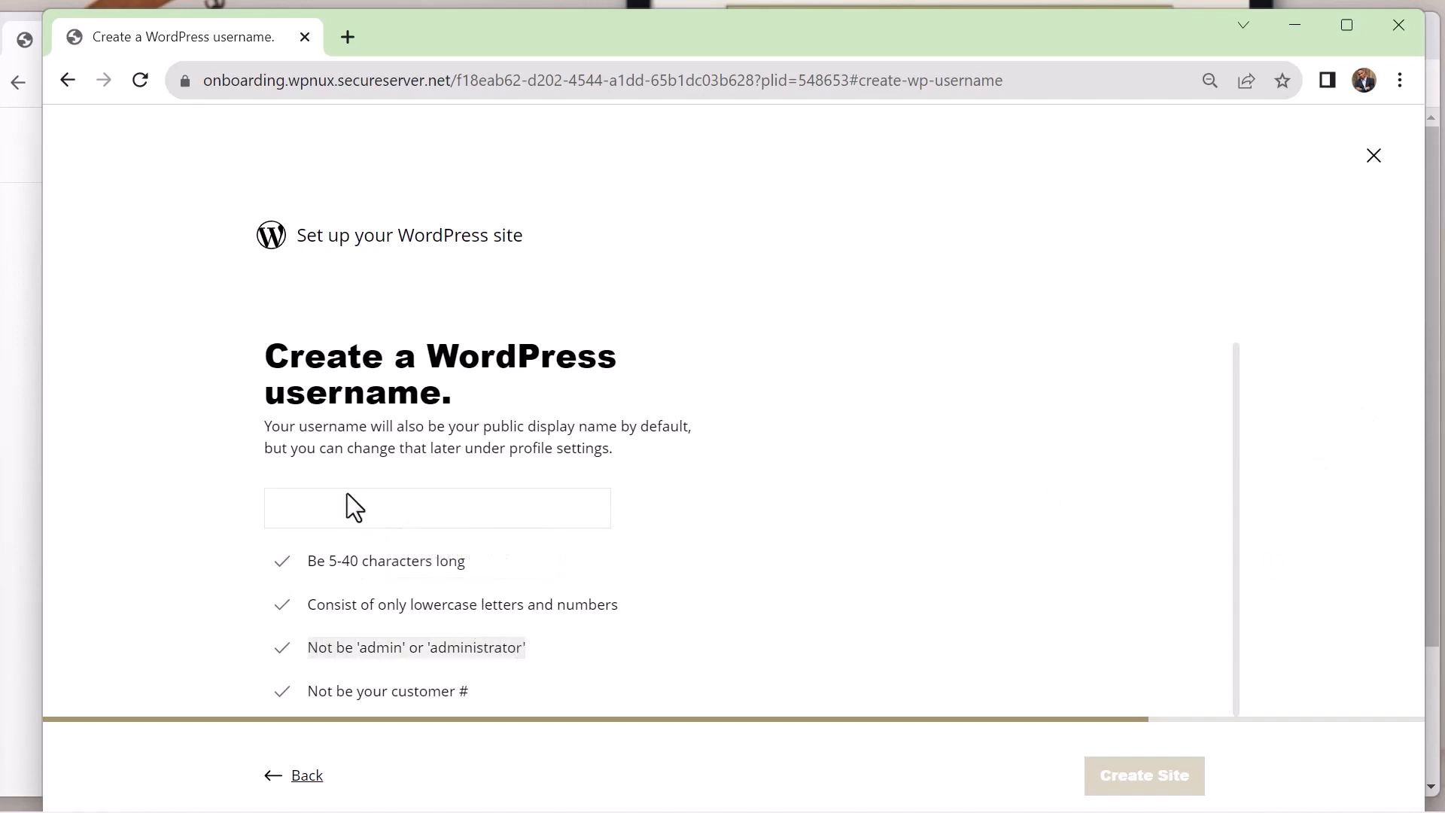
pyautogui.click(315, 508)
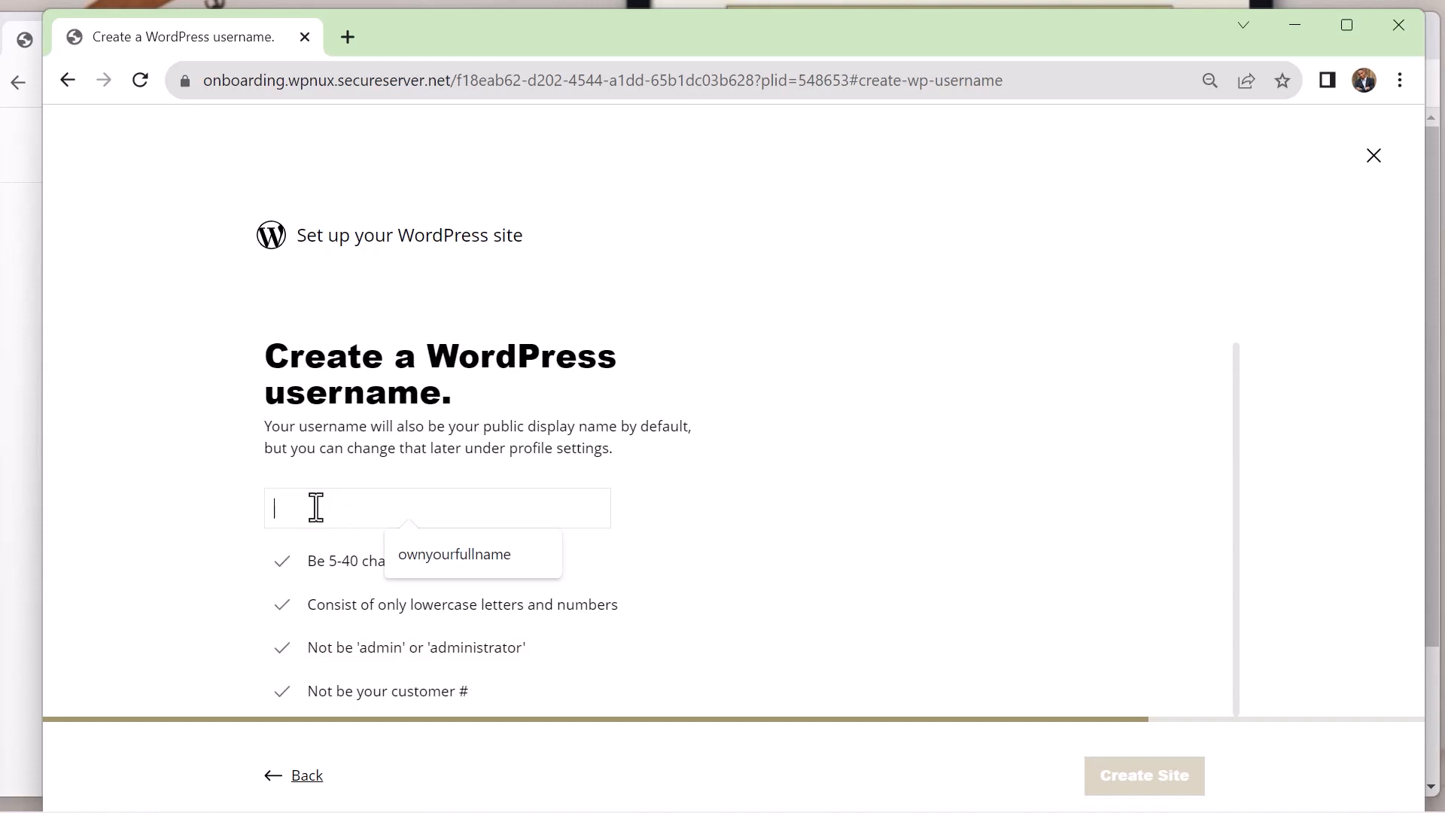
pyautogui.click(473, 551)
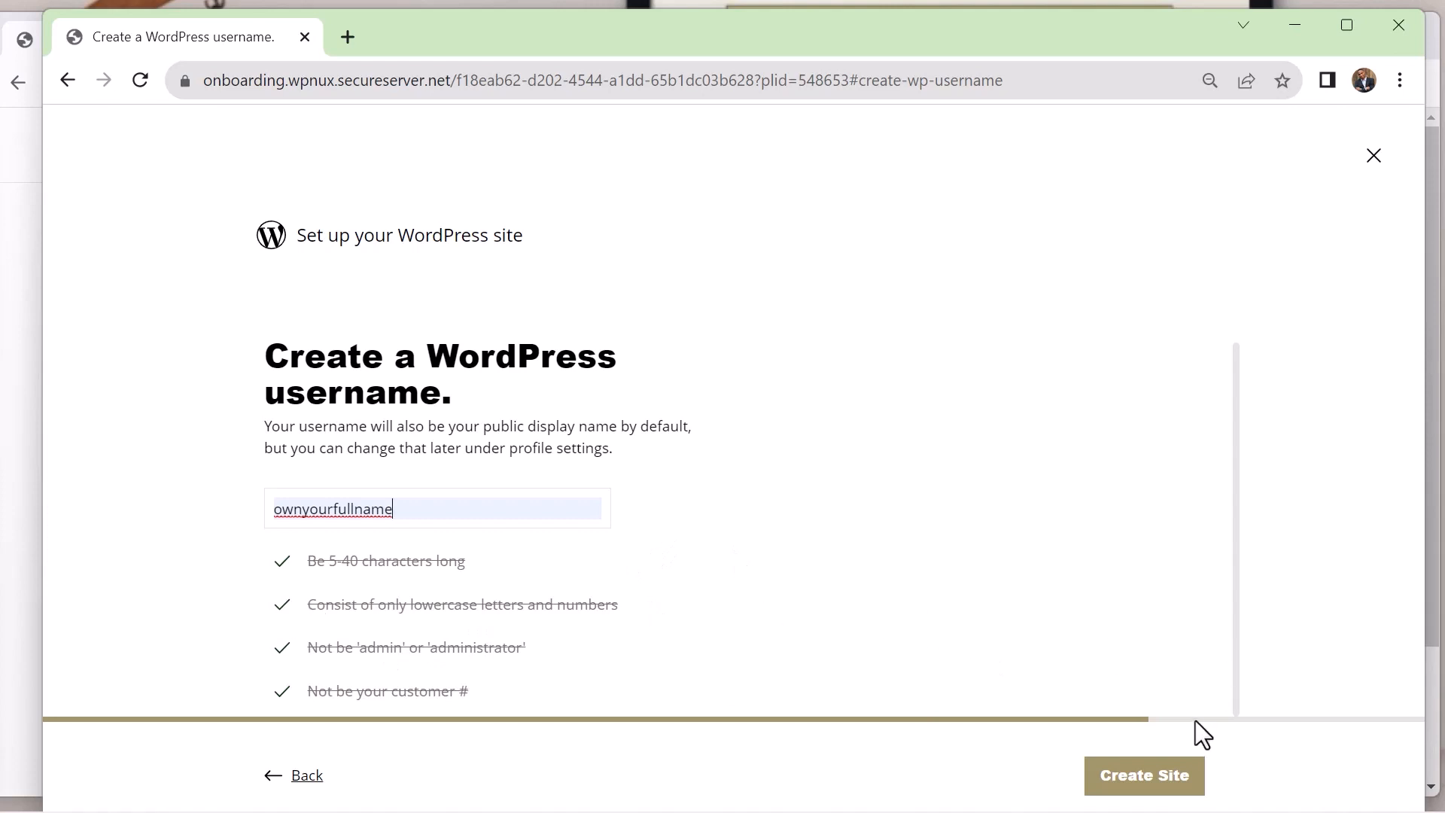
pyautogui.click(1187, 781)
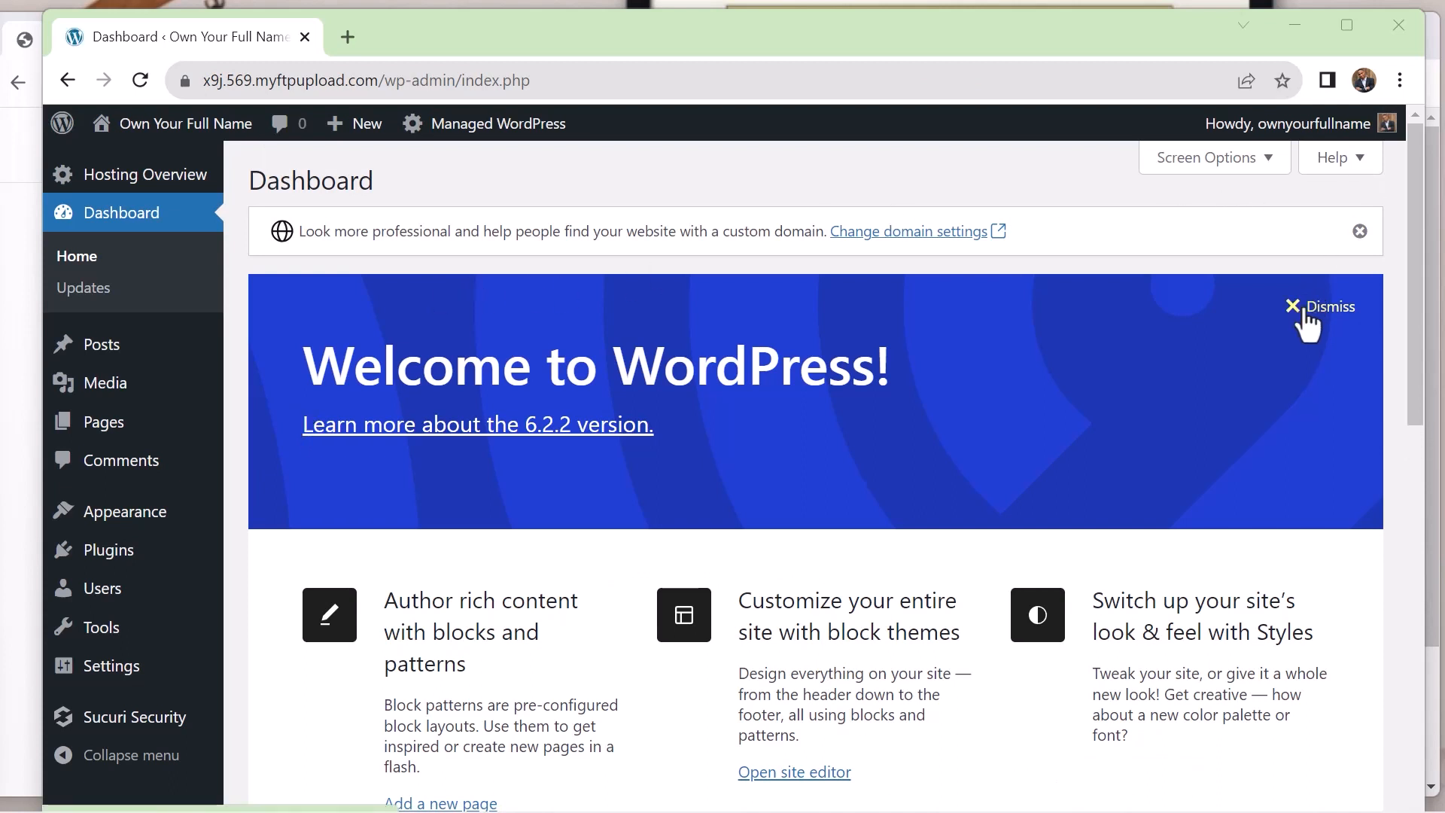
# Visit the new Own Your Full Name site and look through its default front page
pyautogui.moveTo(192, 134)
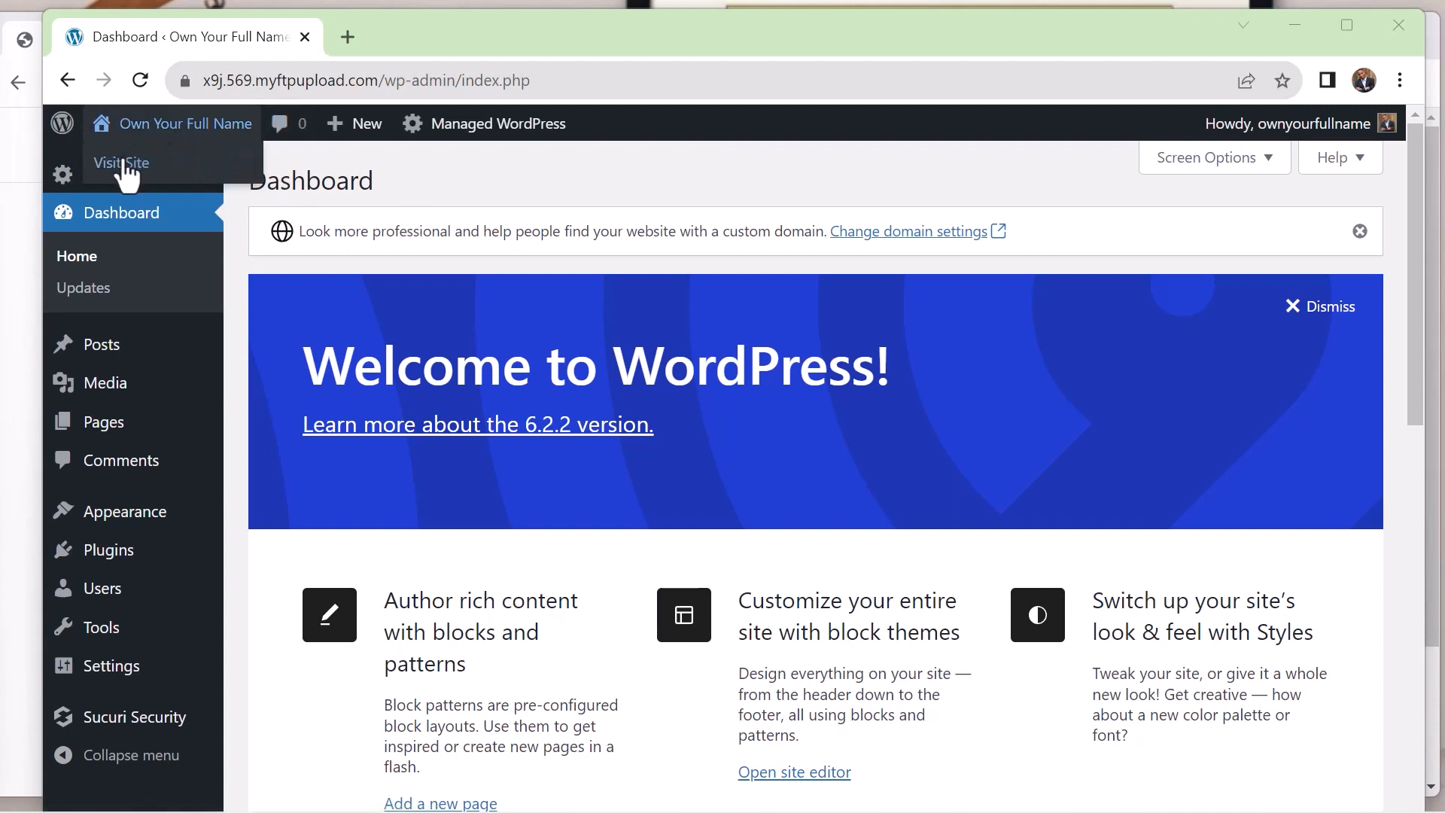
pyautogui.click(125, 164)
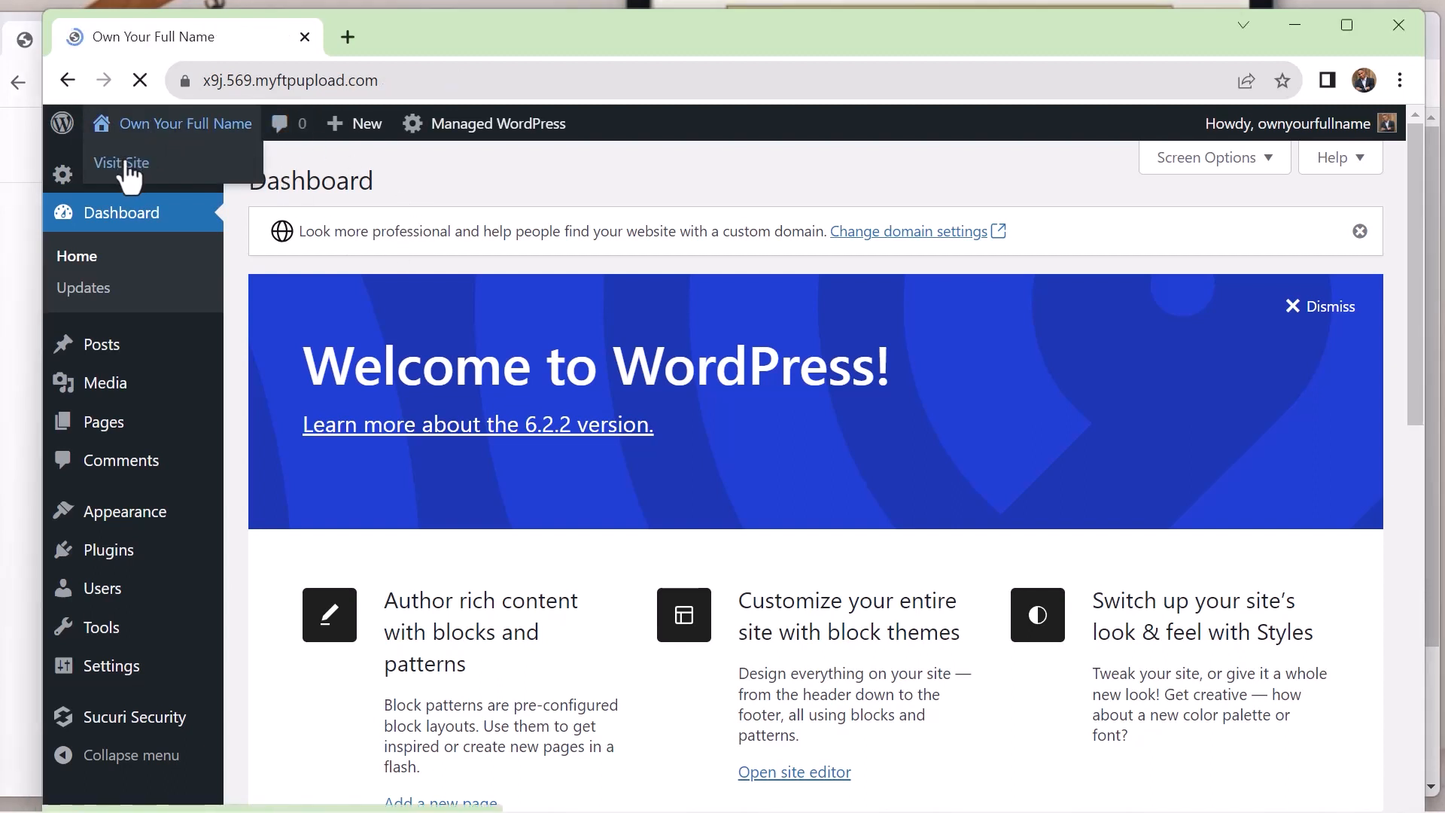
pyautogui.scroll(-3, 409, 268)
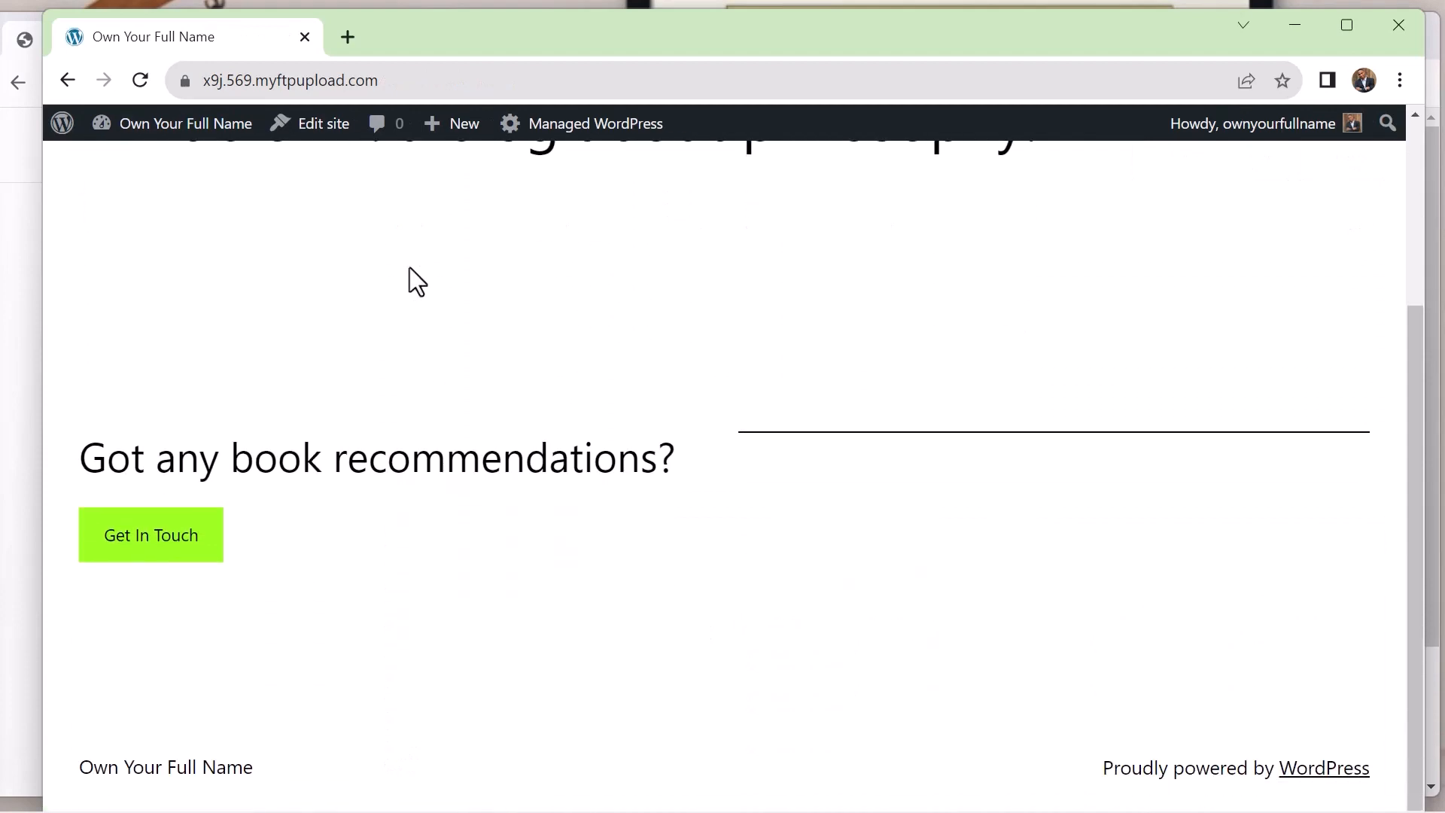
pyautogui.scroll(4, 409, 268)
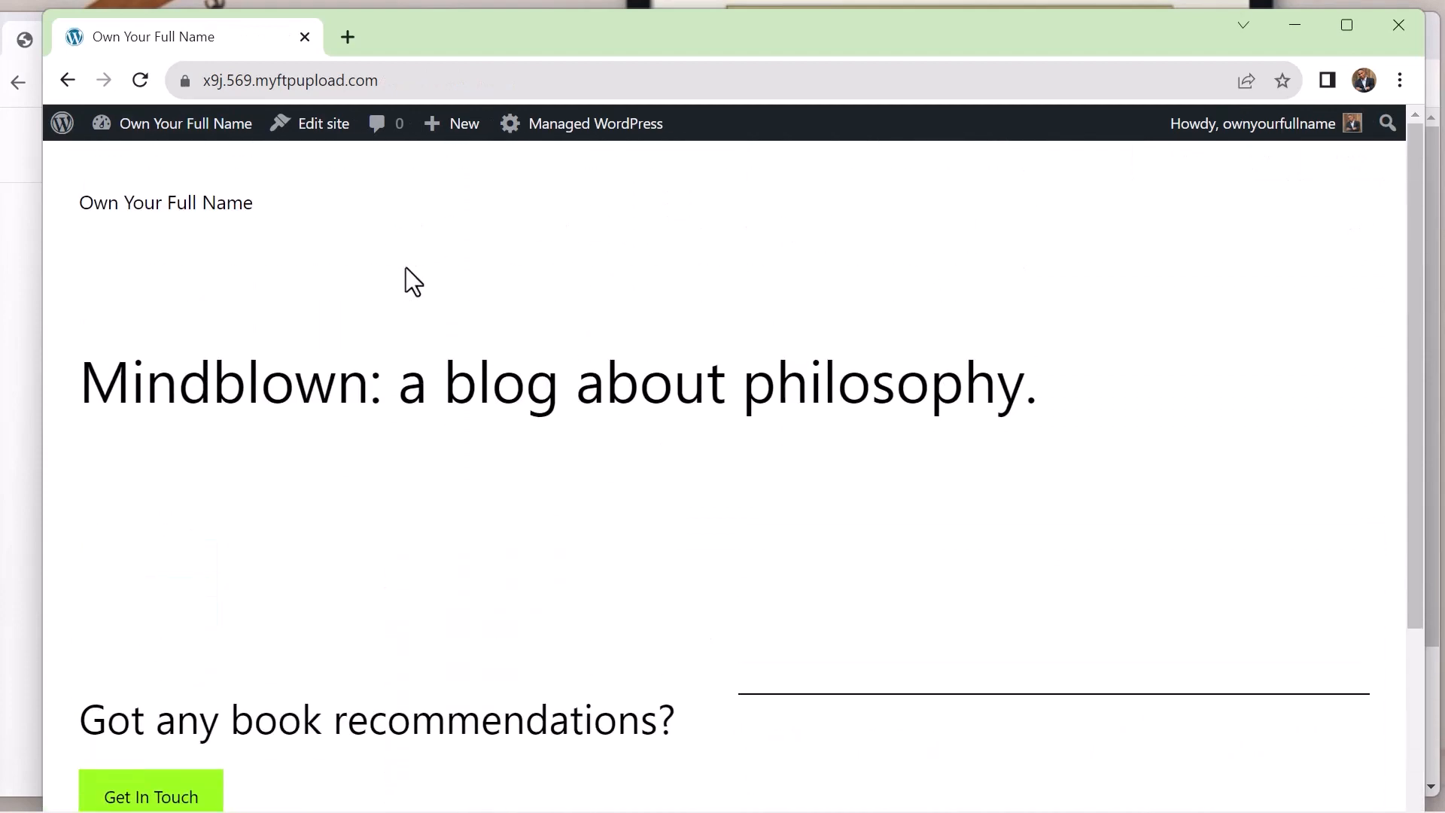
pyautogui.scroll(-1, 242, 393)
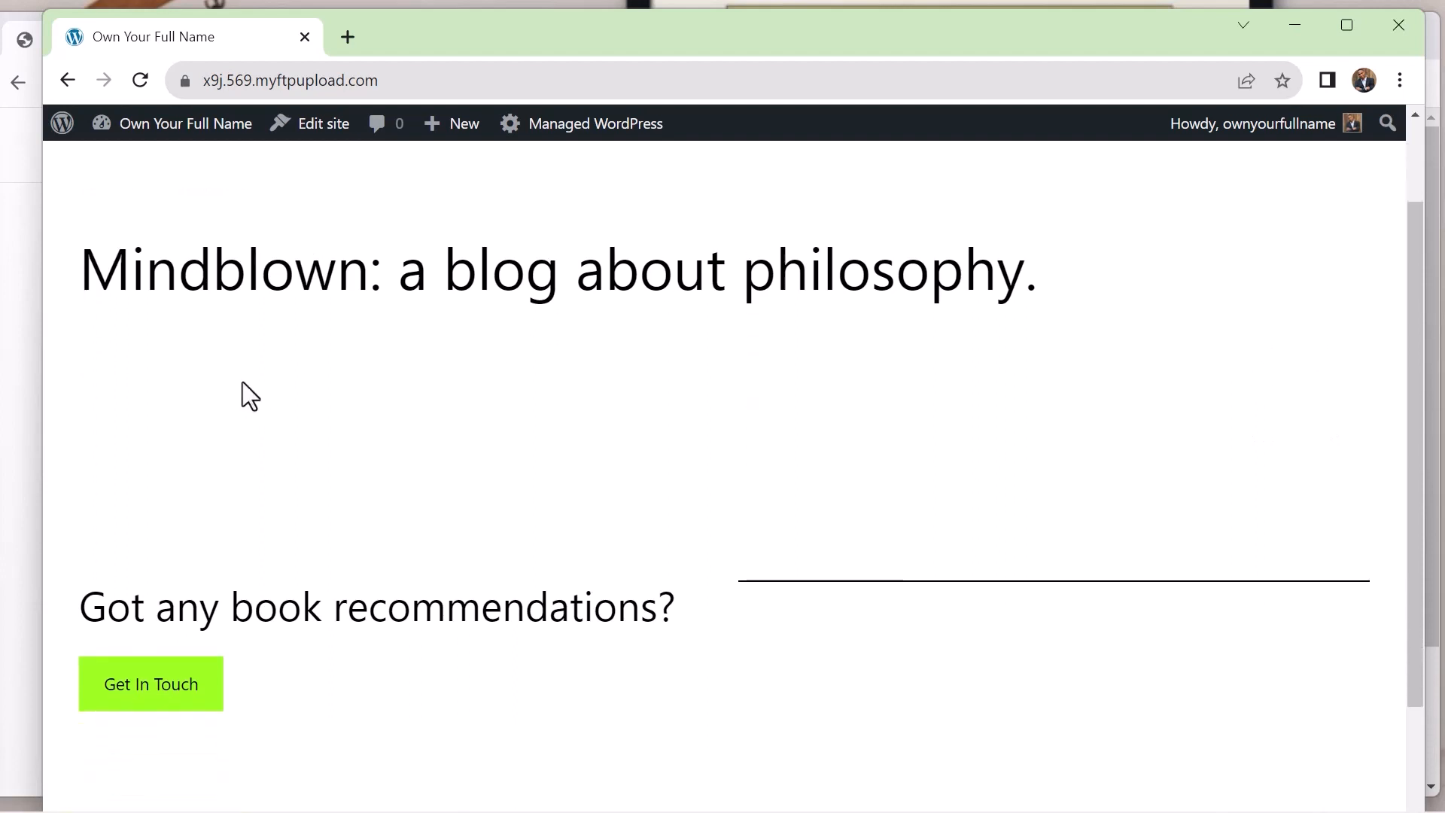
pyautogui.scroll(-1, 842, 354)
pyautogui.scroll(2, 847, 362)
pyautogui.scroll(1, 843, 352)
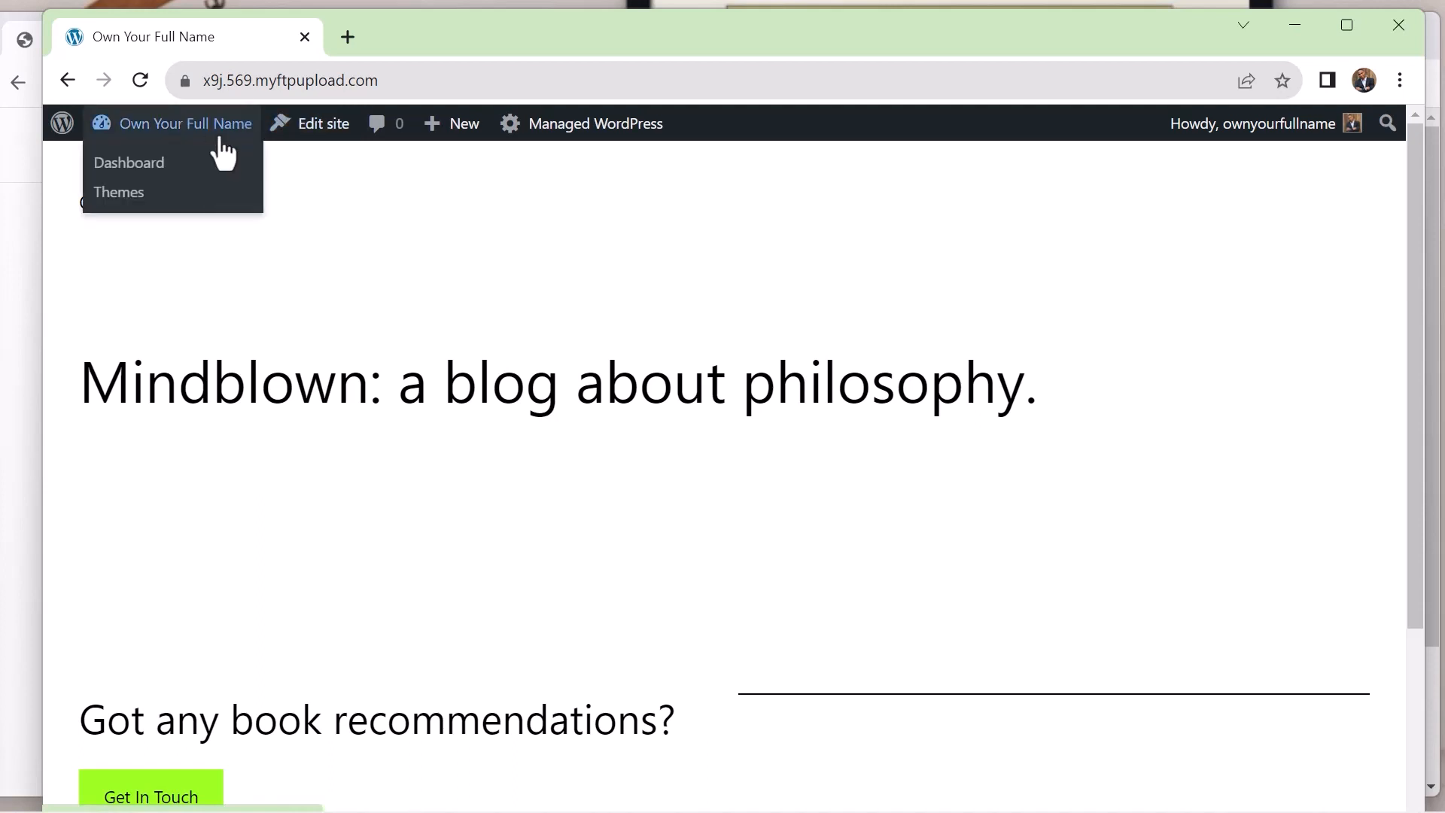
# On the site's dashboard, hide all six screen elements, from Site Health Status to Welcome, and dismiss the custom domain notice
pyautogui.click(138, 168)
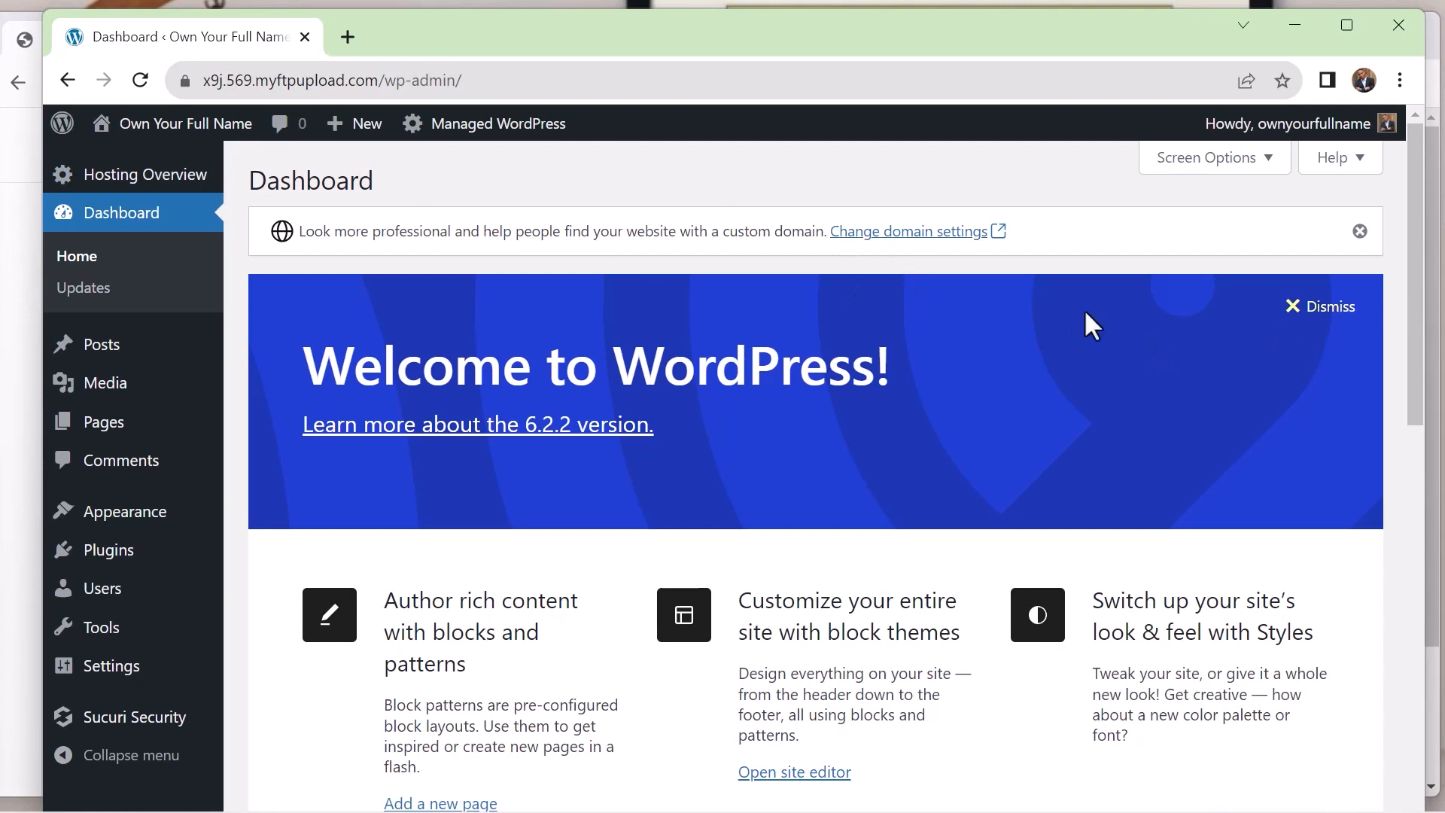
pyautogui.click(1227, 158)
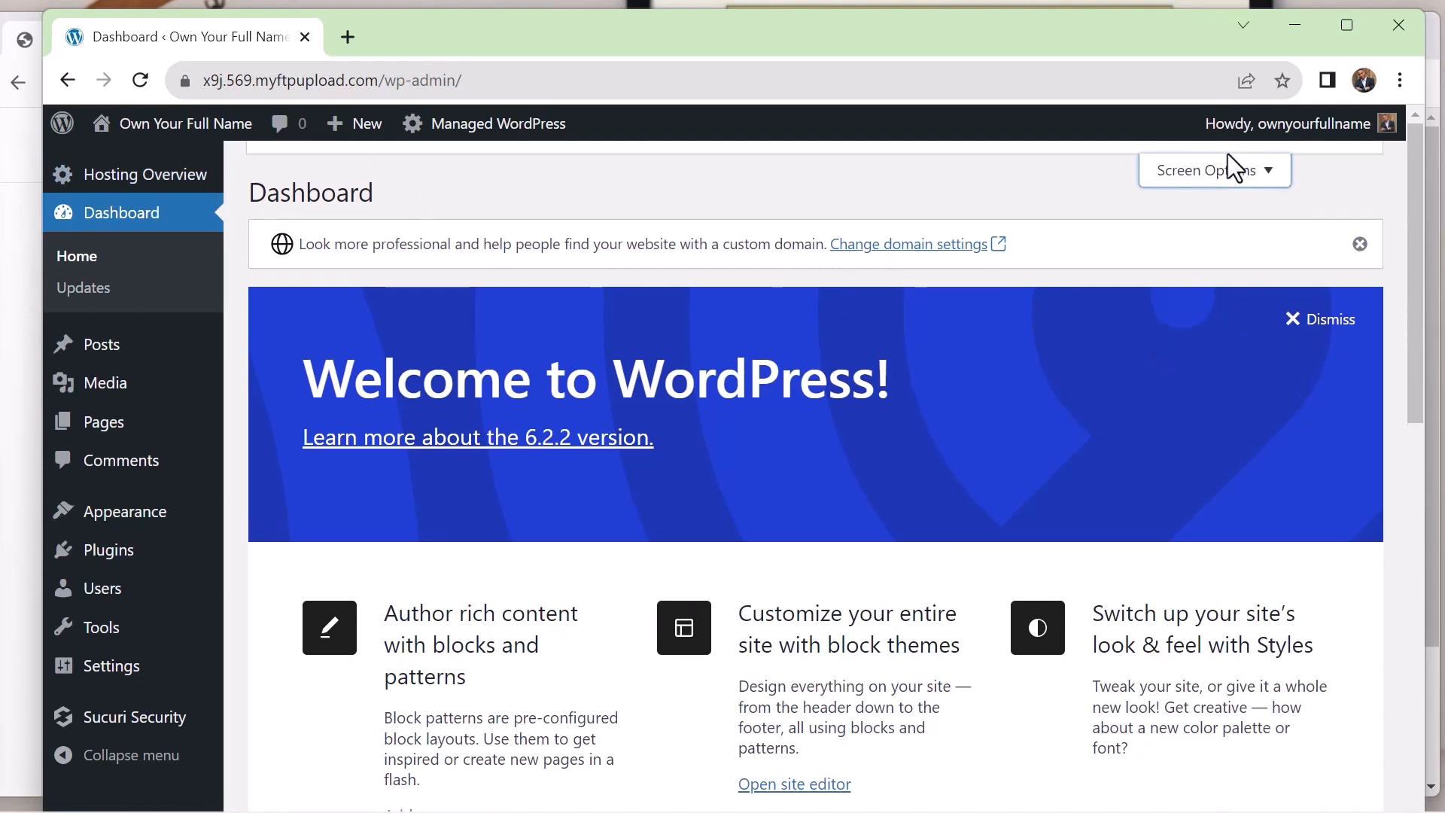
pyautogui.click(280, 279)
pyautogui.click(433, 279)
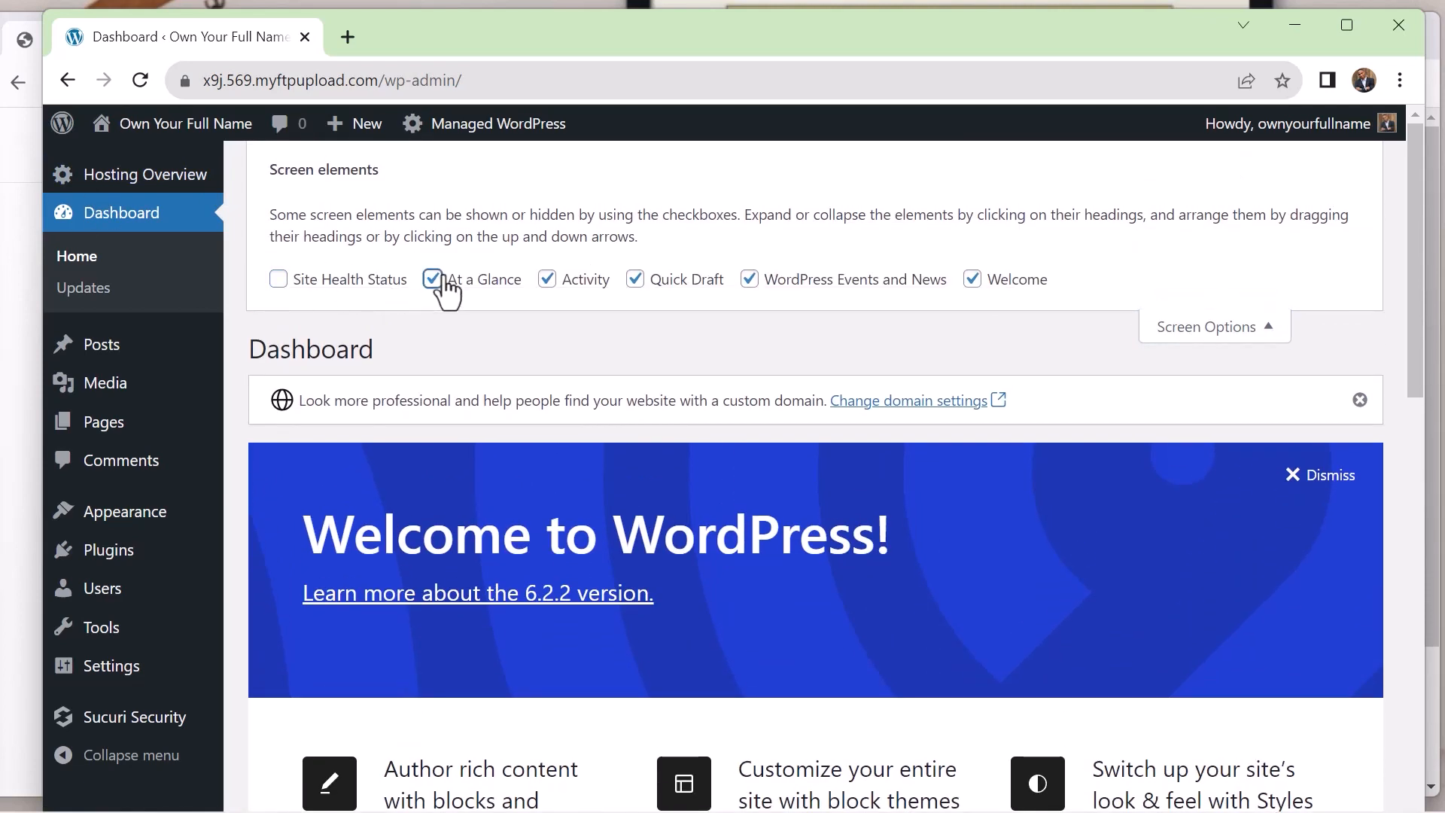
pyautogui.click(547, 279)
pyautogui.click(635, 279)
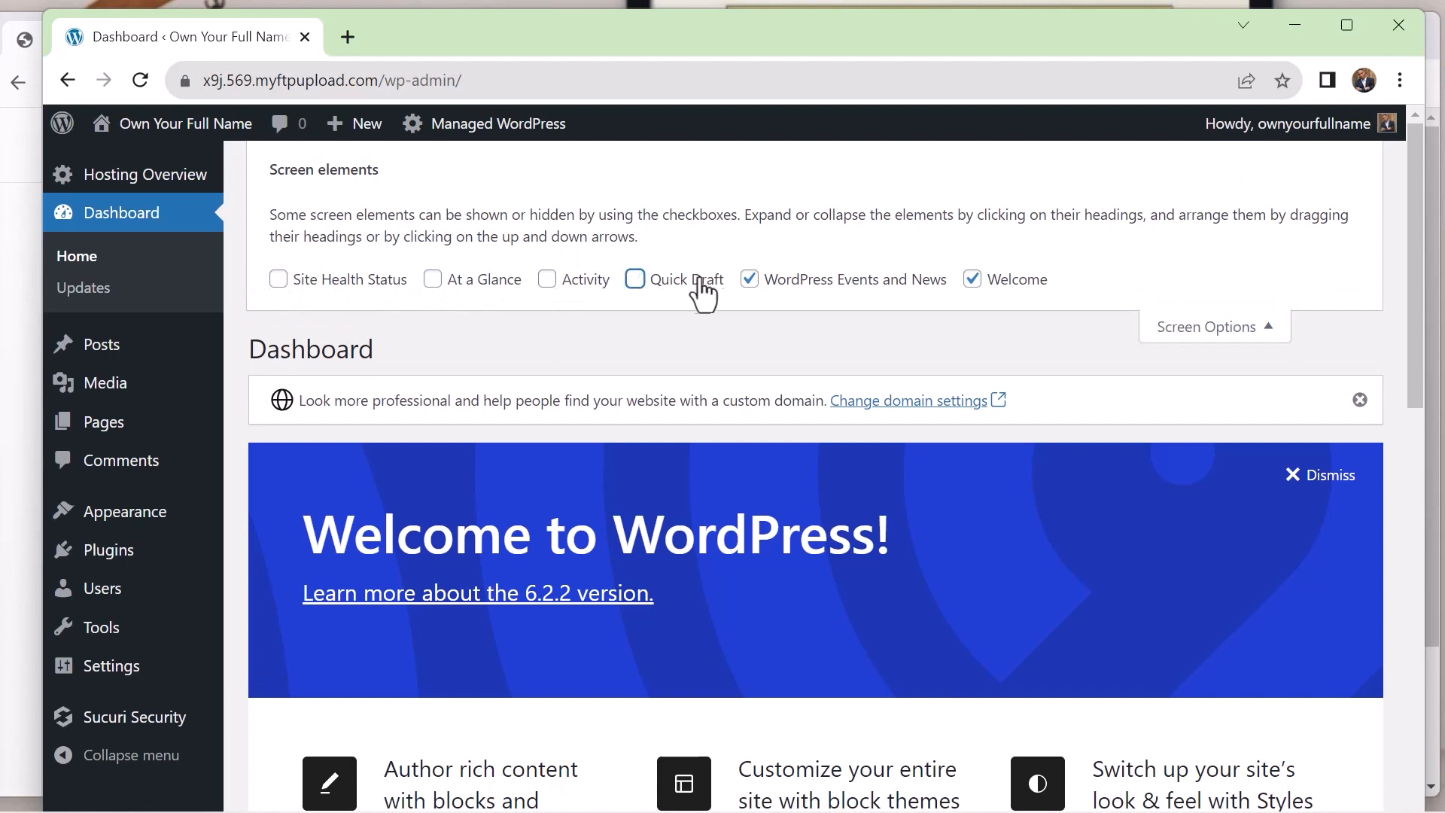
pyautogui.click(749, 280)
pyautogui.click(973, 279)
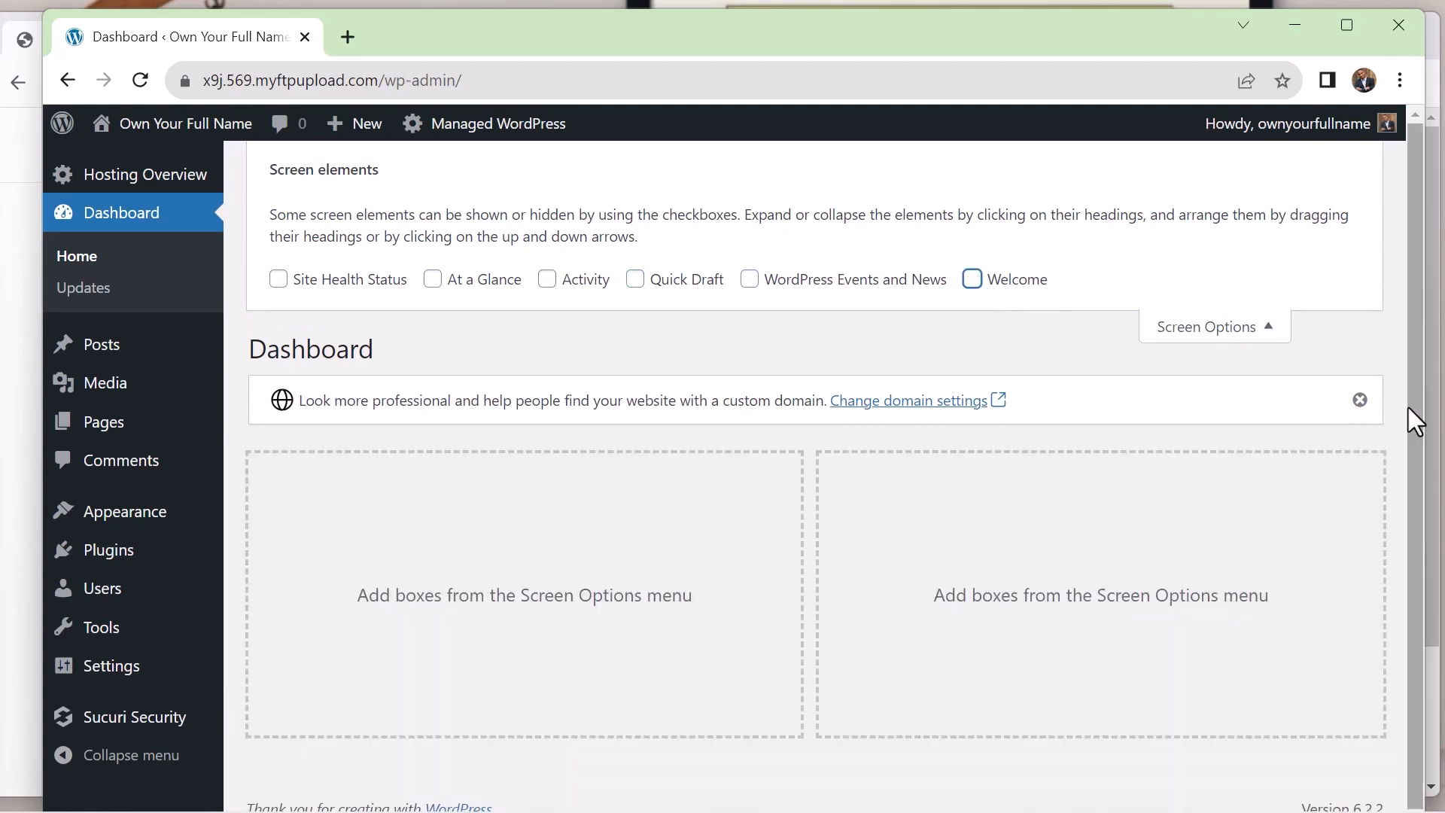
pyautogui.click(1361, 400)
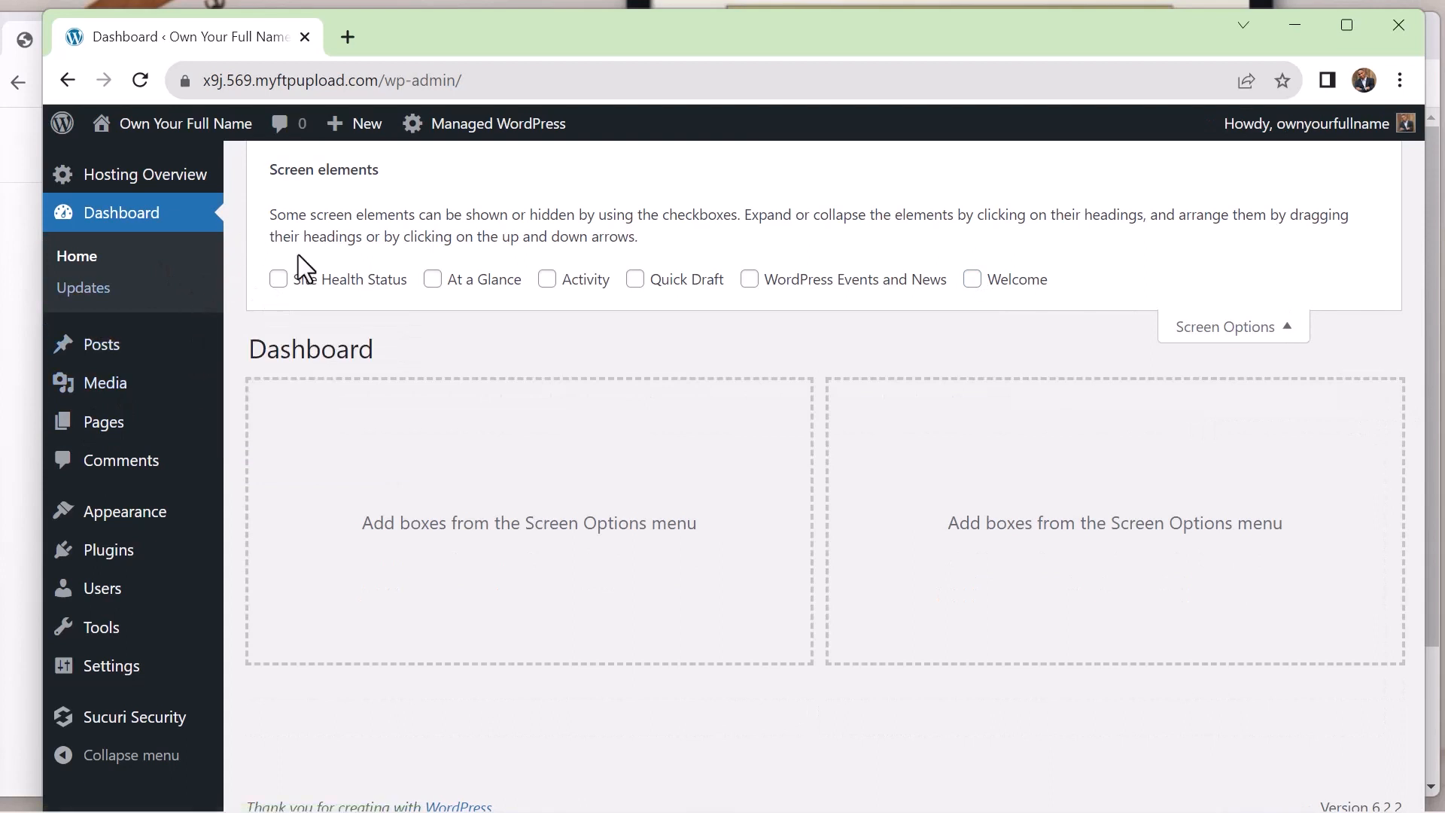
pyautogui.click(1242, 331)
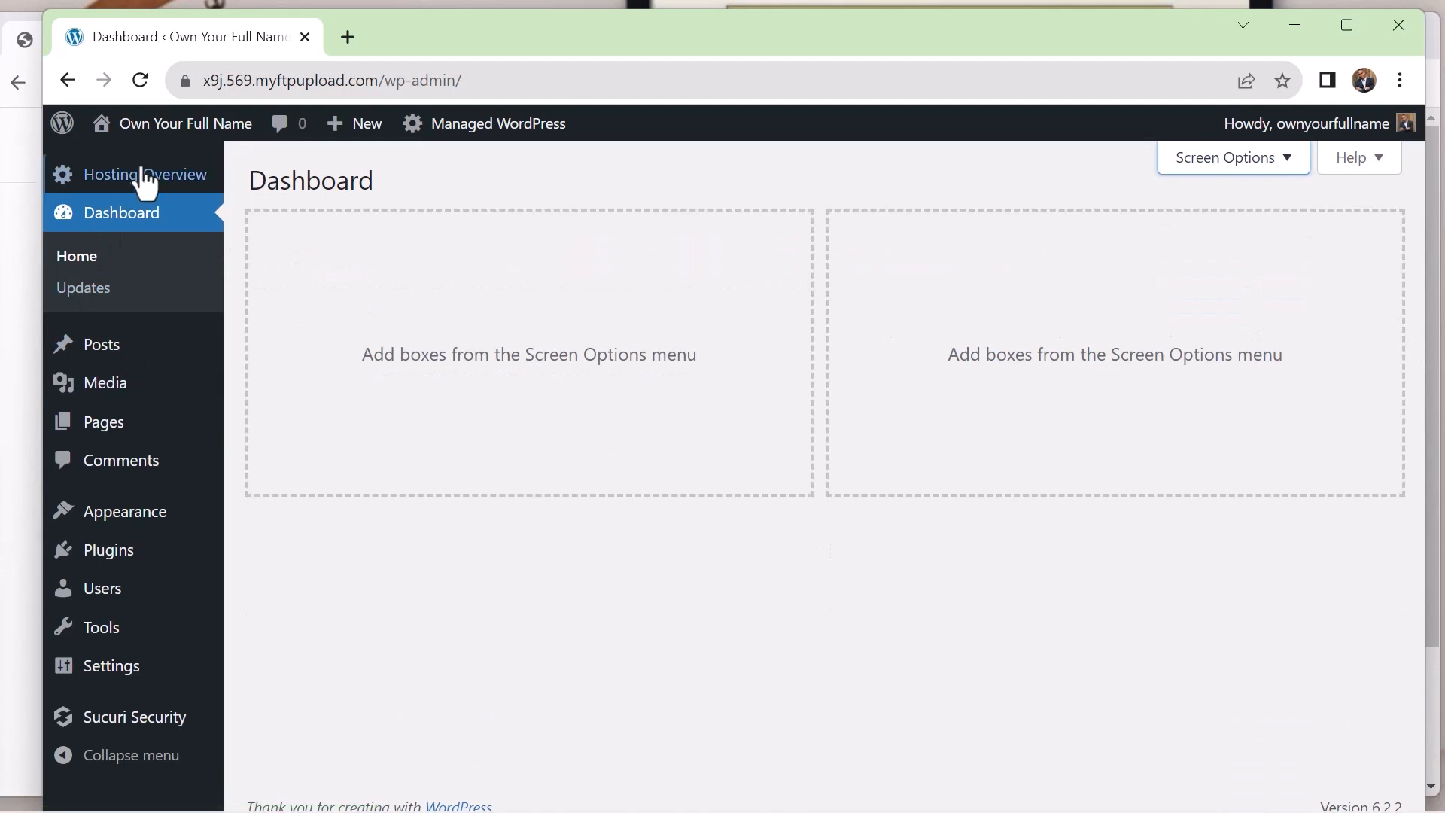
pyautogui.moveTo(444, 126)
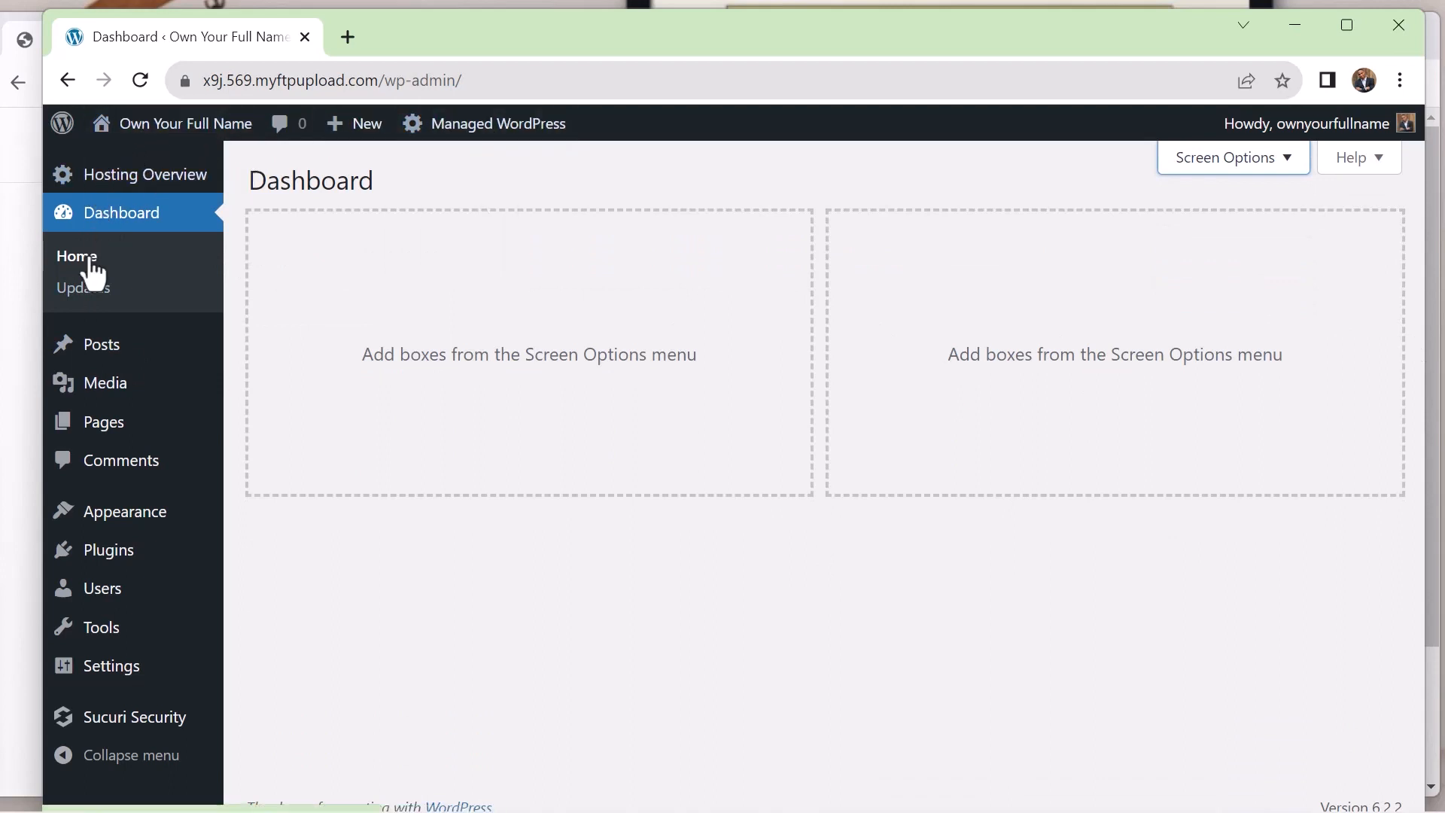
pyautogui.moveTo(78, 348)
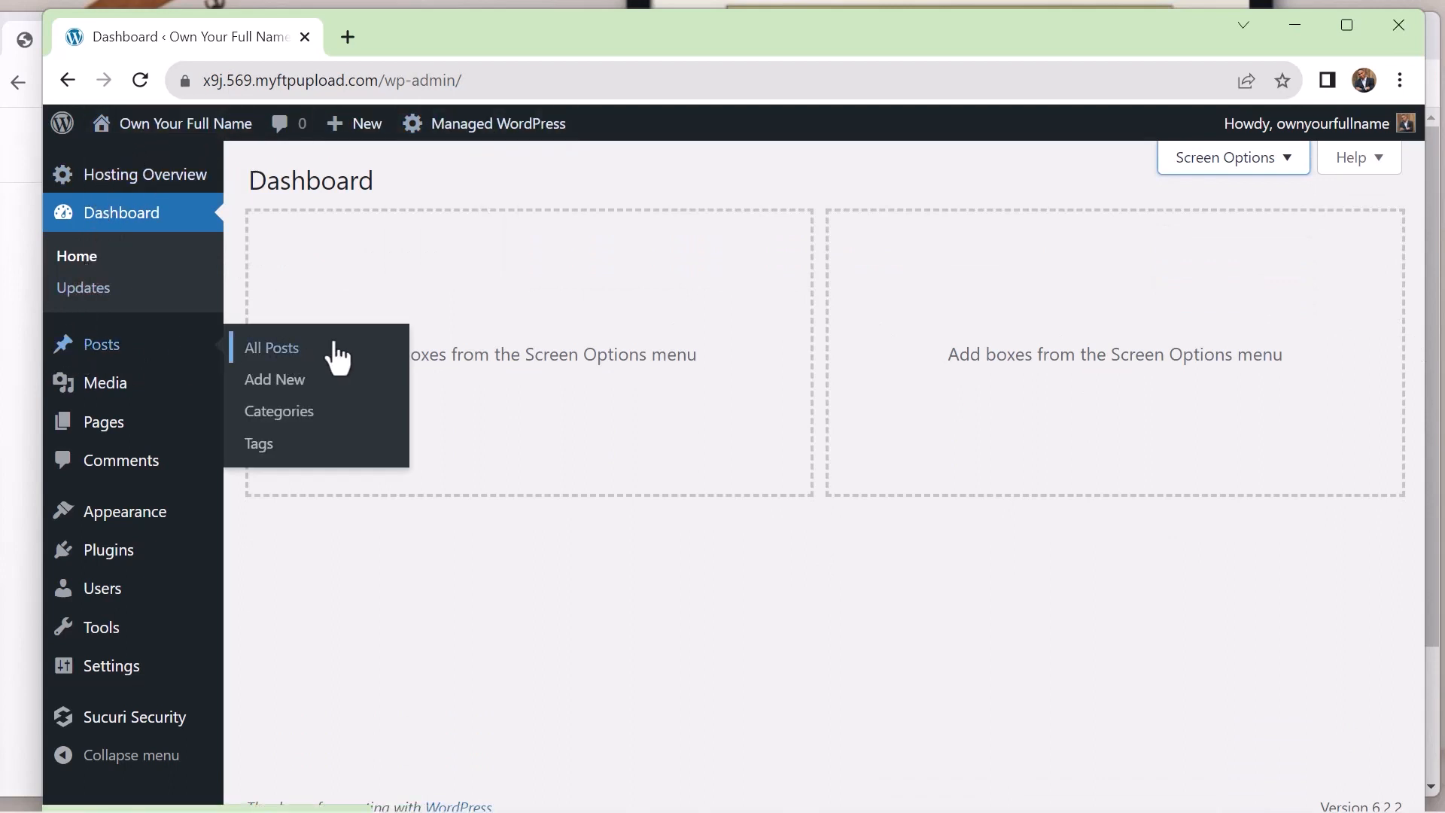
pyautogui.moveTo(187, 395)
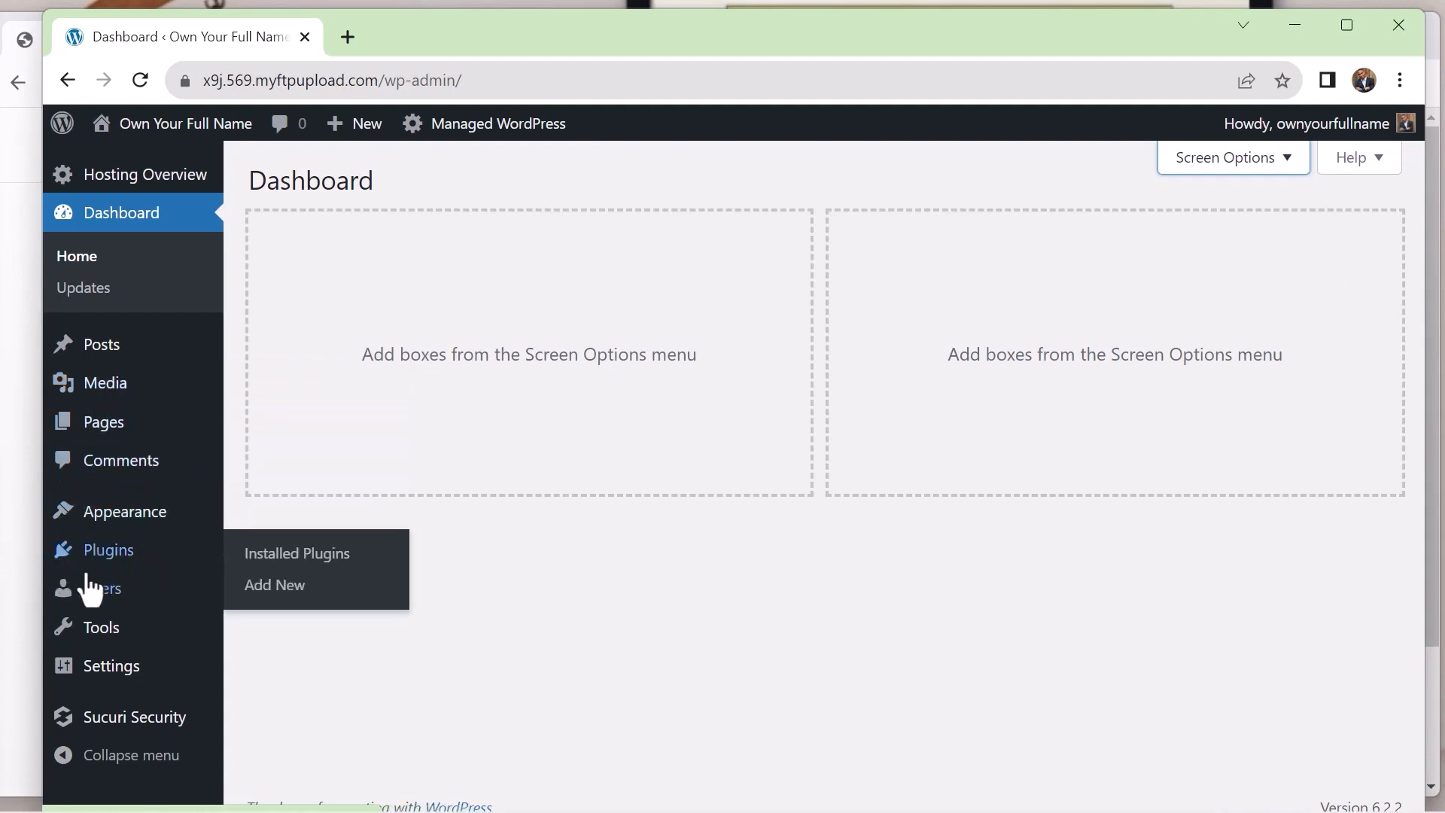
pyautogui.moveTo(75, 639)
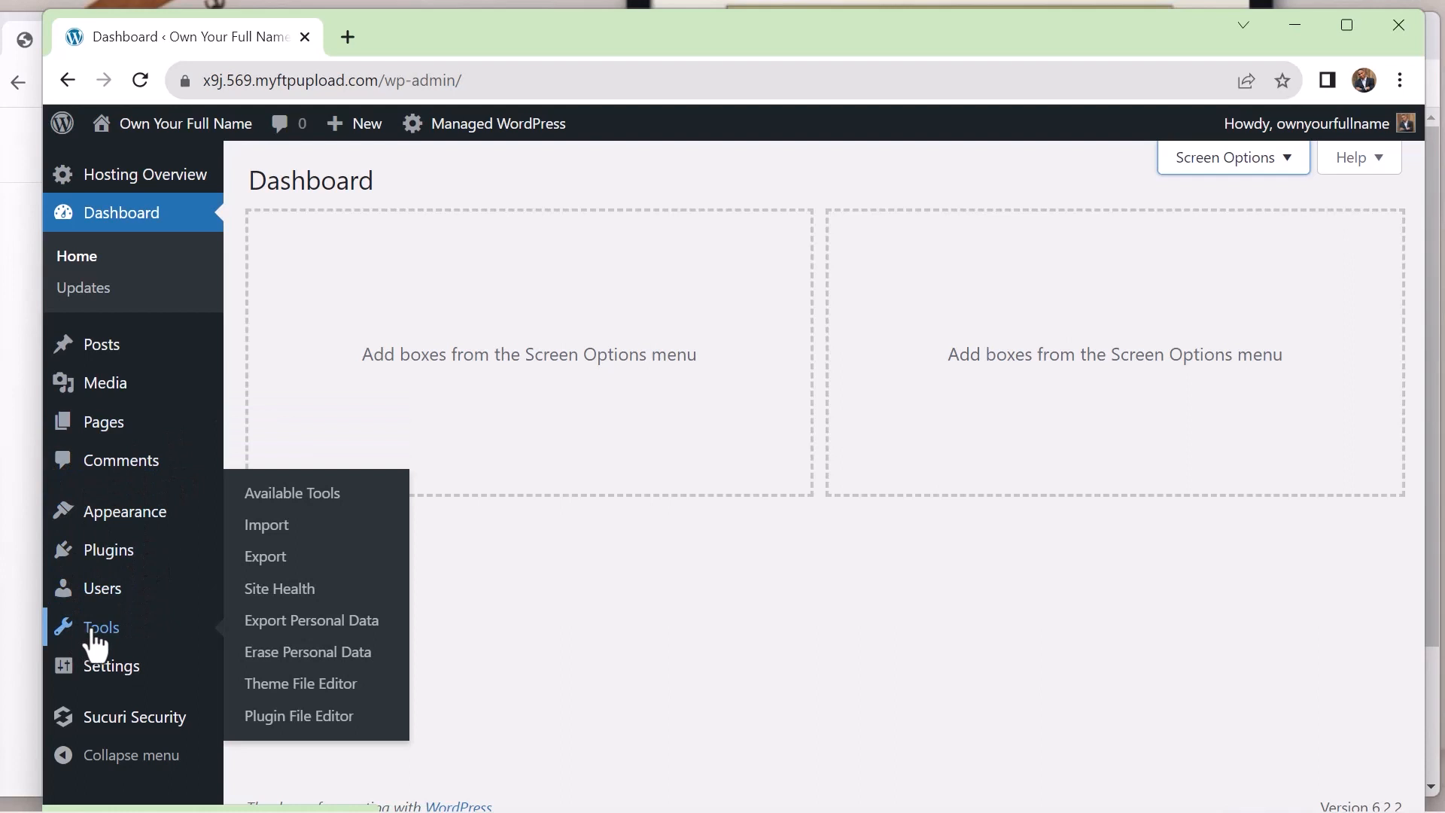
pyautogui.moveTo(63, 684)
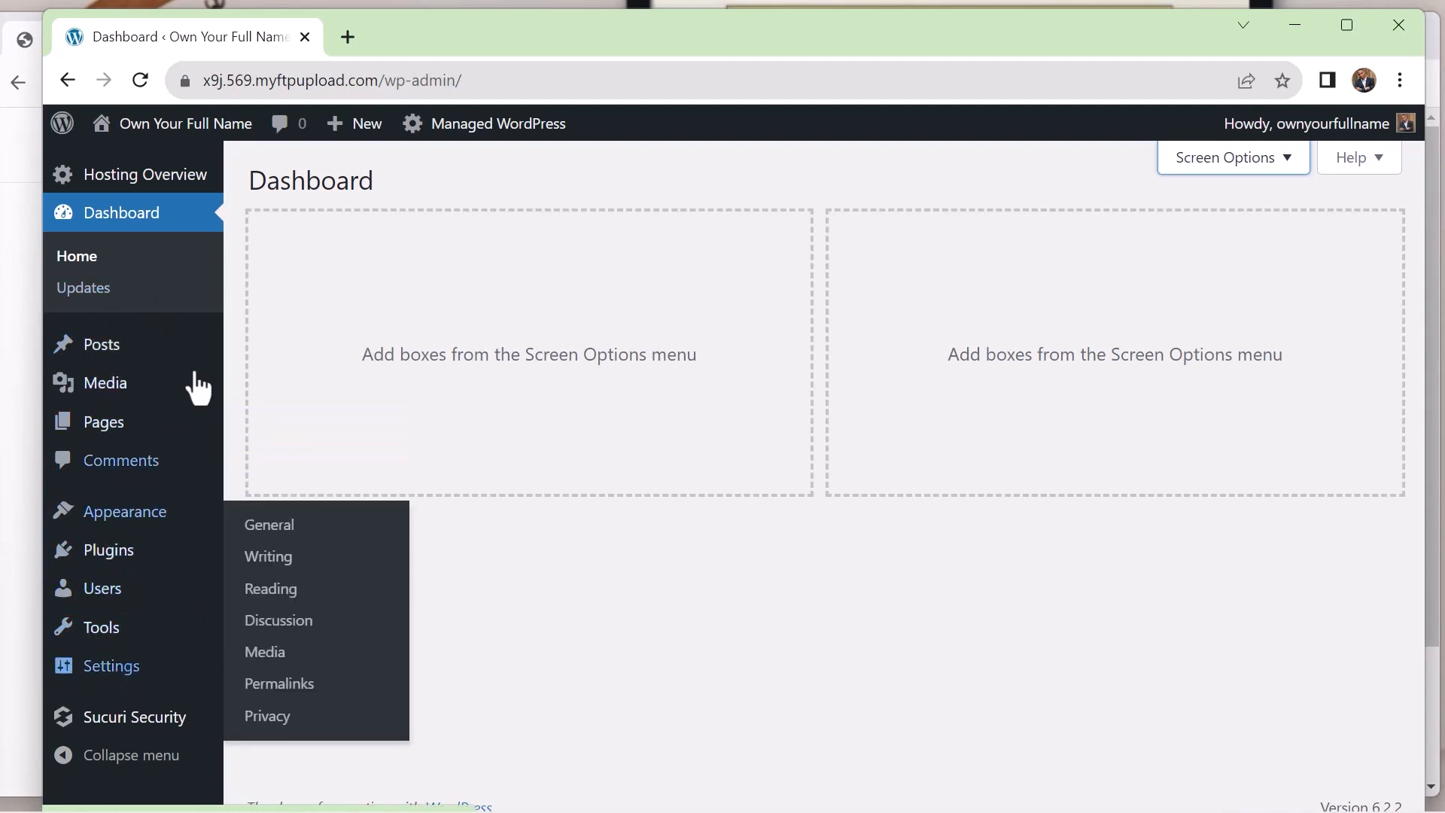
# In the General settings, set the site's tagline to "Have You Name is Great"
pyautogui.moveTo(108, 685)
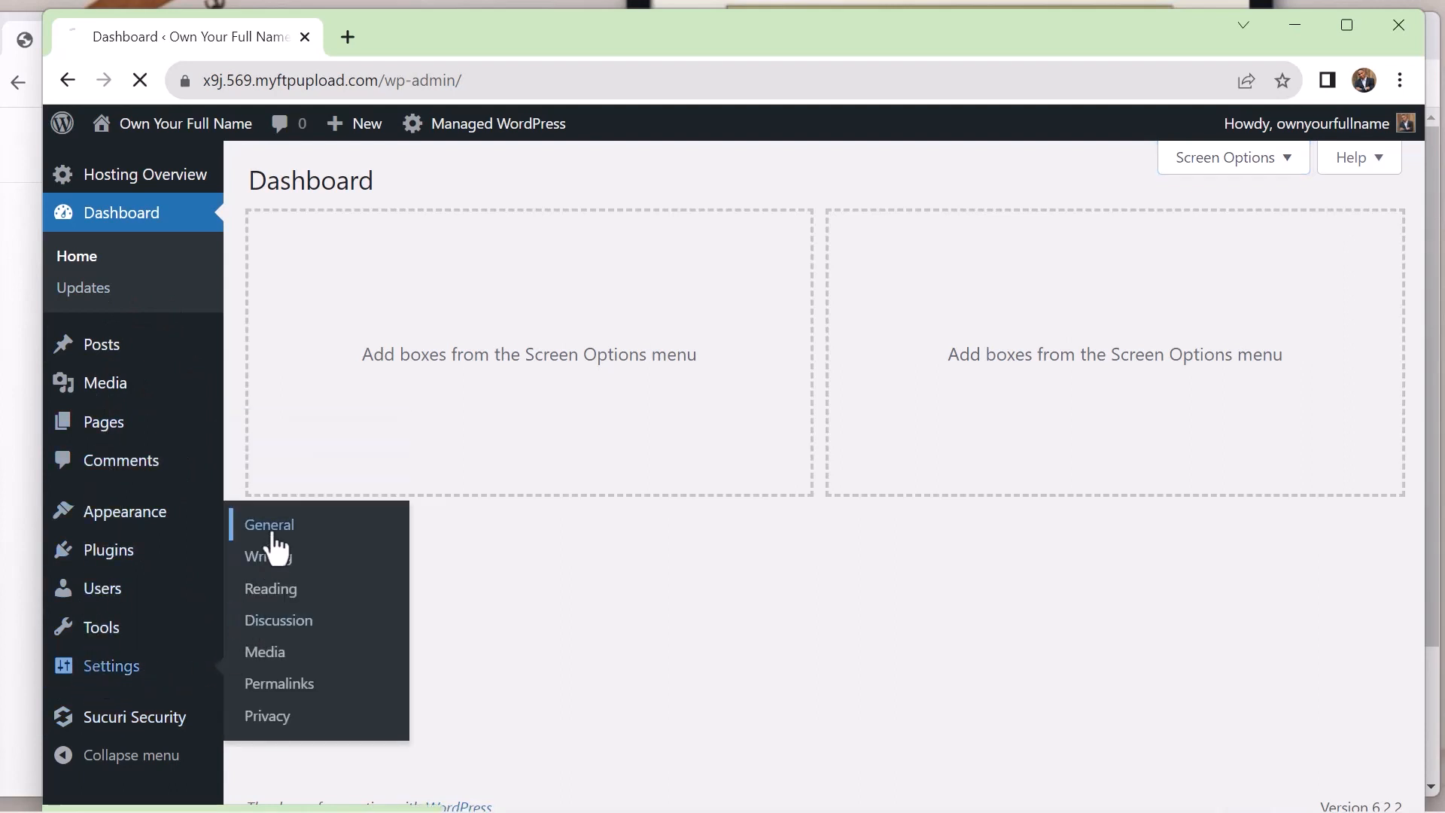
pyautogui.click(274, 533)
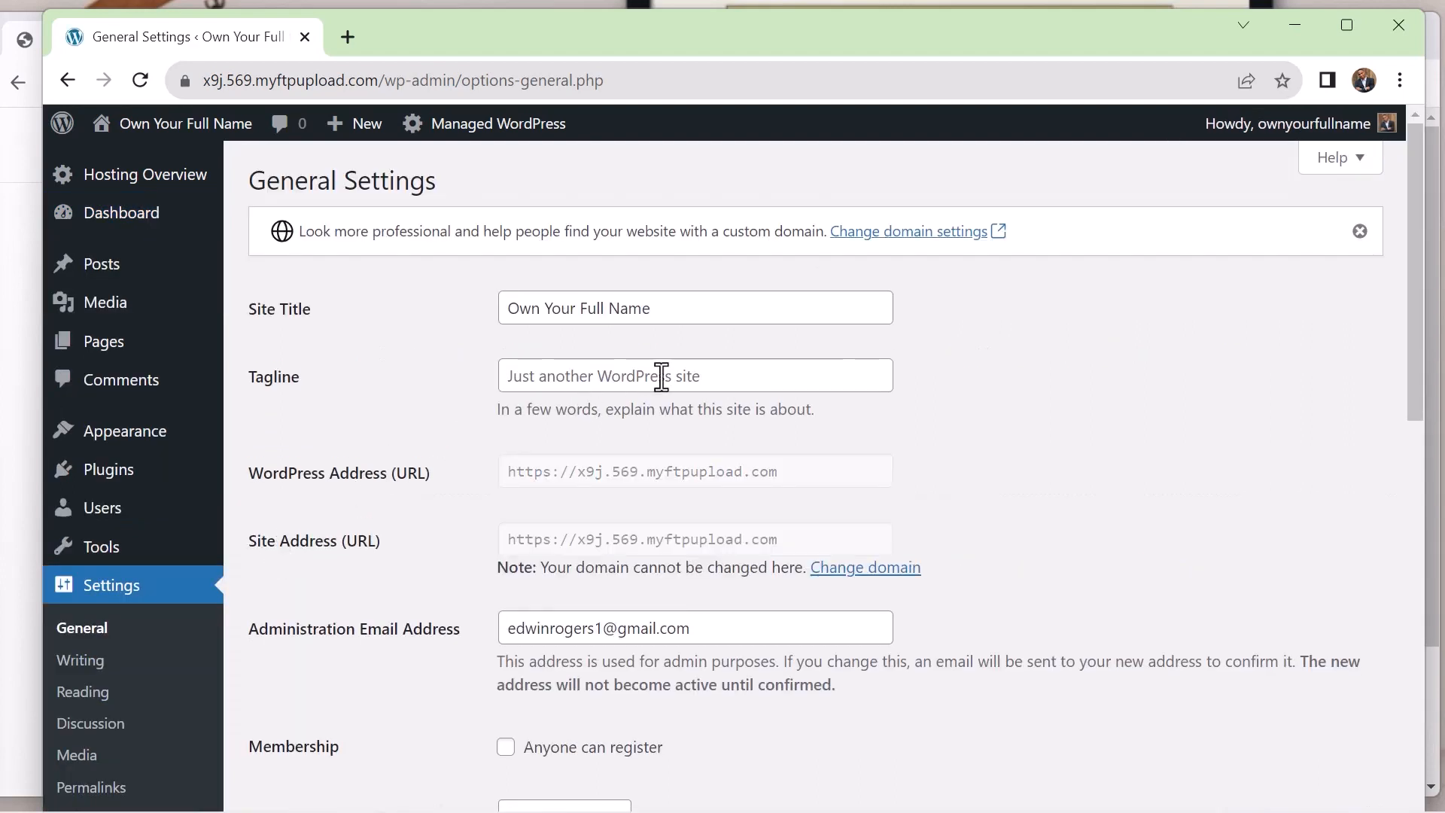
pyautogui.click(714, 376)
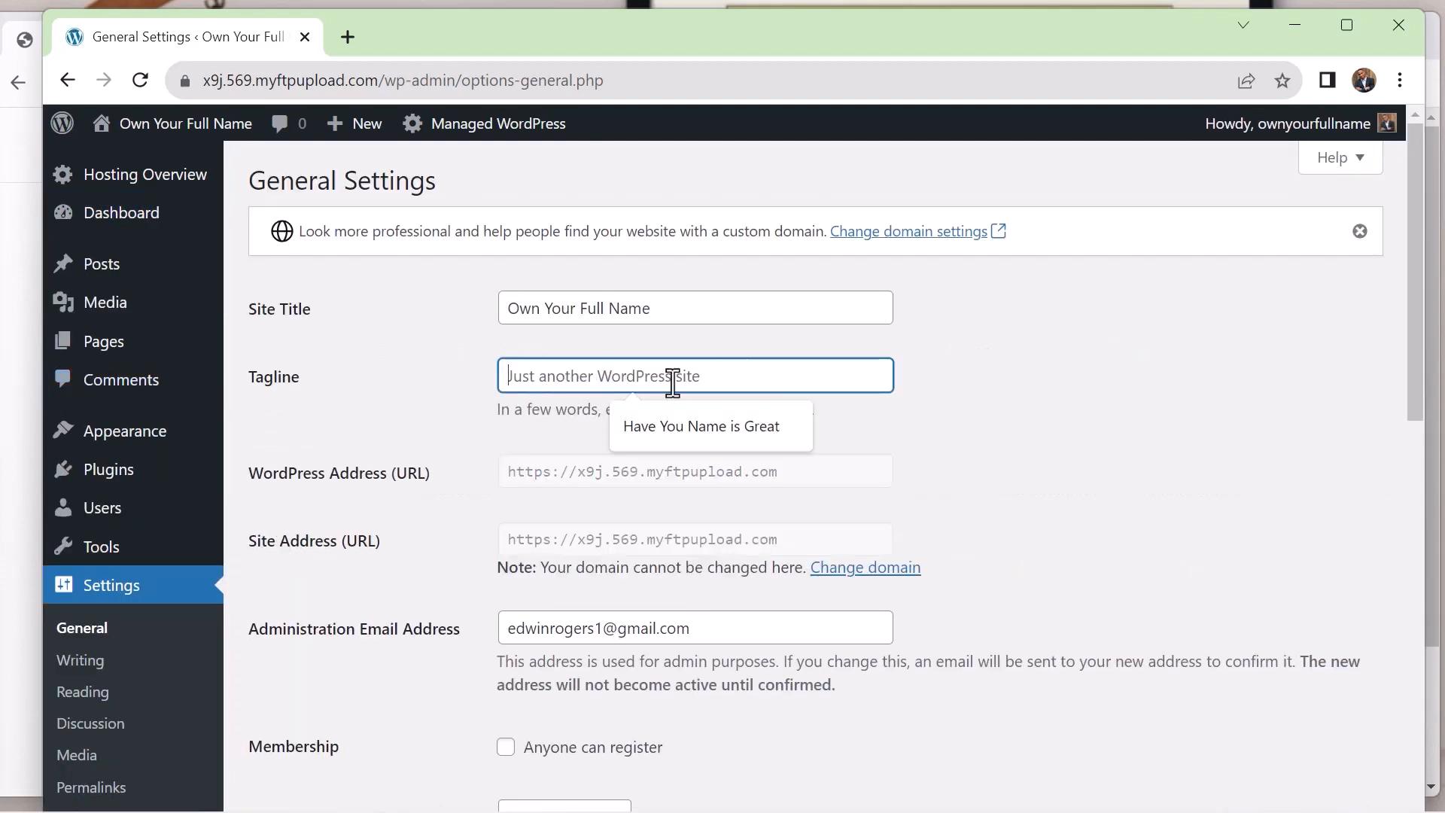
pyautogui.click(672, 426)
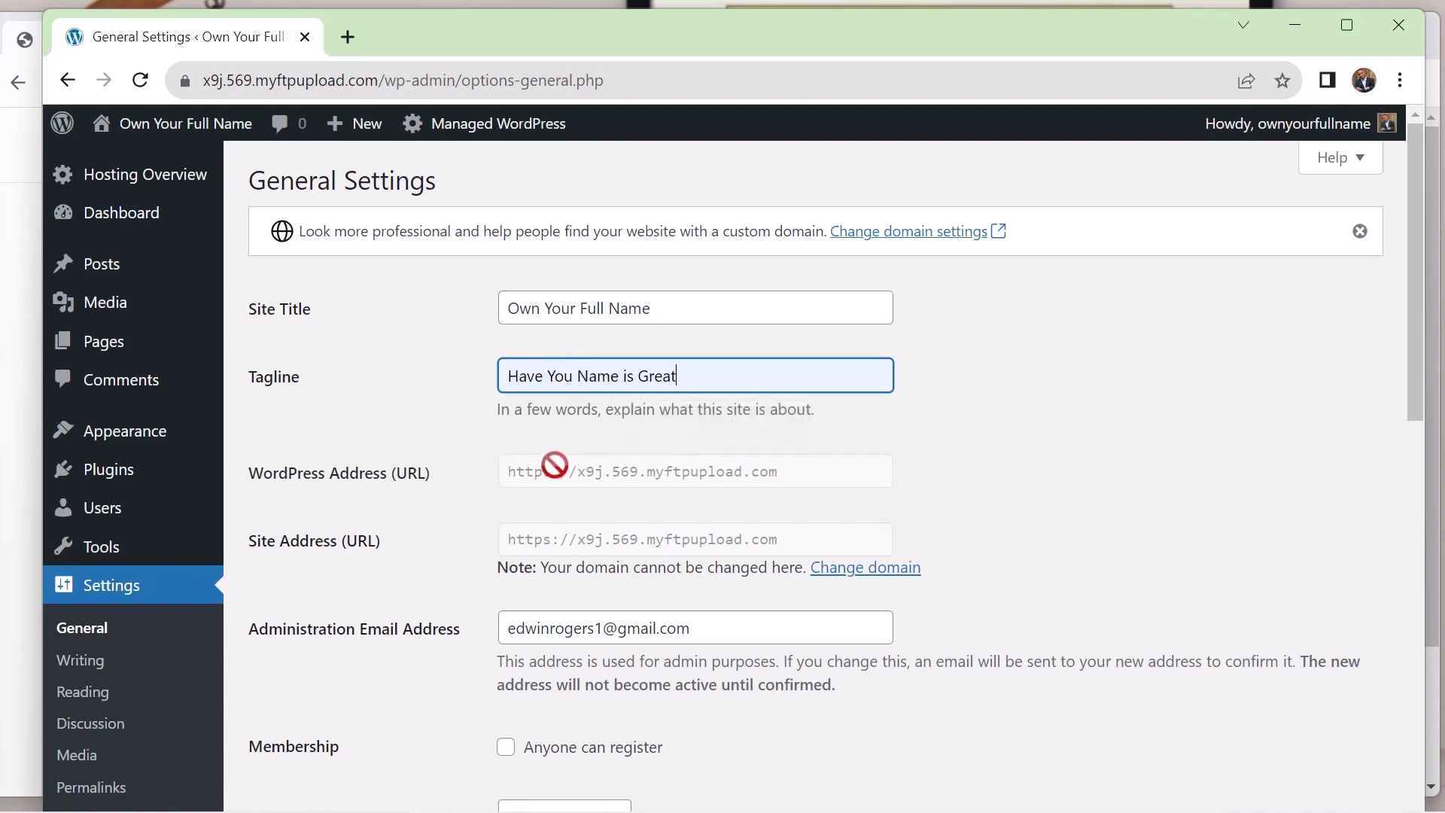
# Review the remaining general settings, from the site addresses and administration email to the language, timezone and date and time formats
pyautogui.scroll(-1, 590, 404)
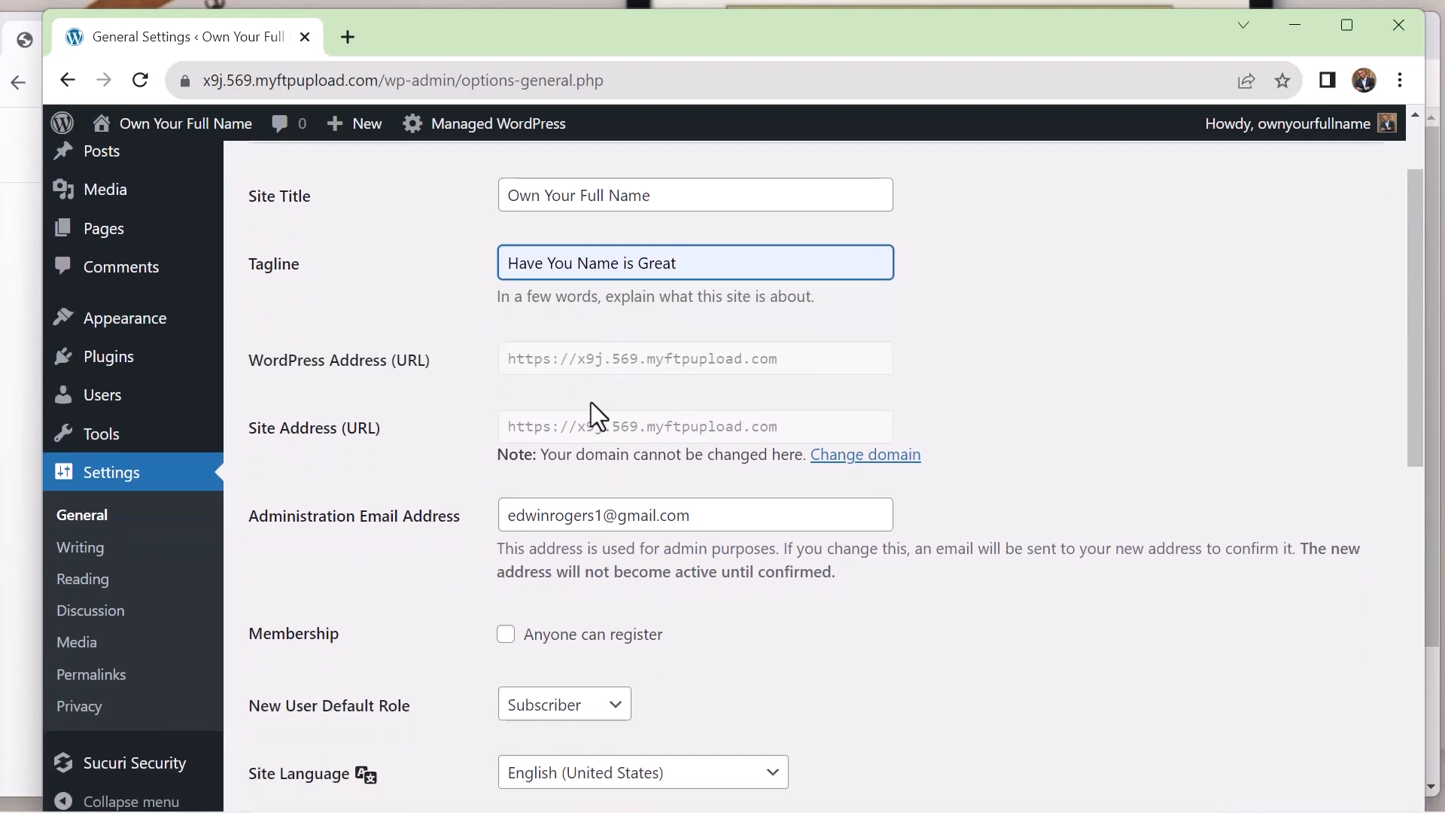
pyautogui.scroll(-1, 591, 404)
pyautogui.scroll(-1, 590, 403)
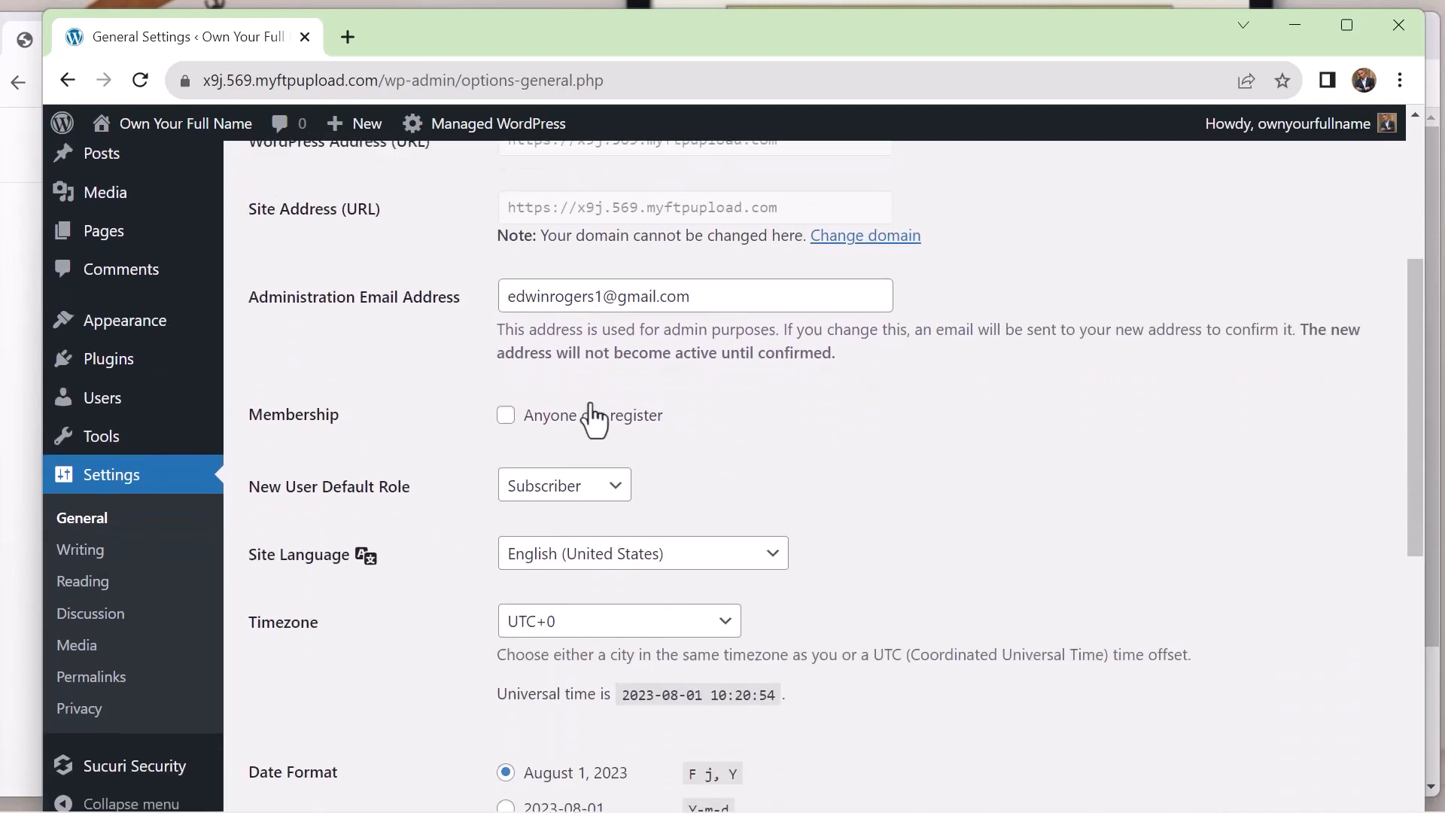
pyautogui.scroll(1, 591, 416)
pyautogui.scroll(-3, 592, 417)
pyautogui.scroll(3, 586, 414)
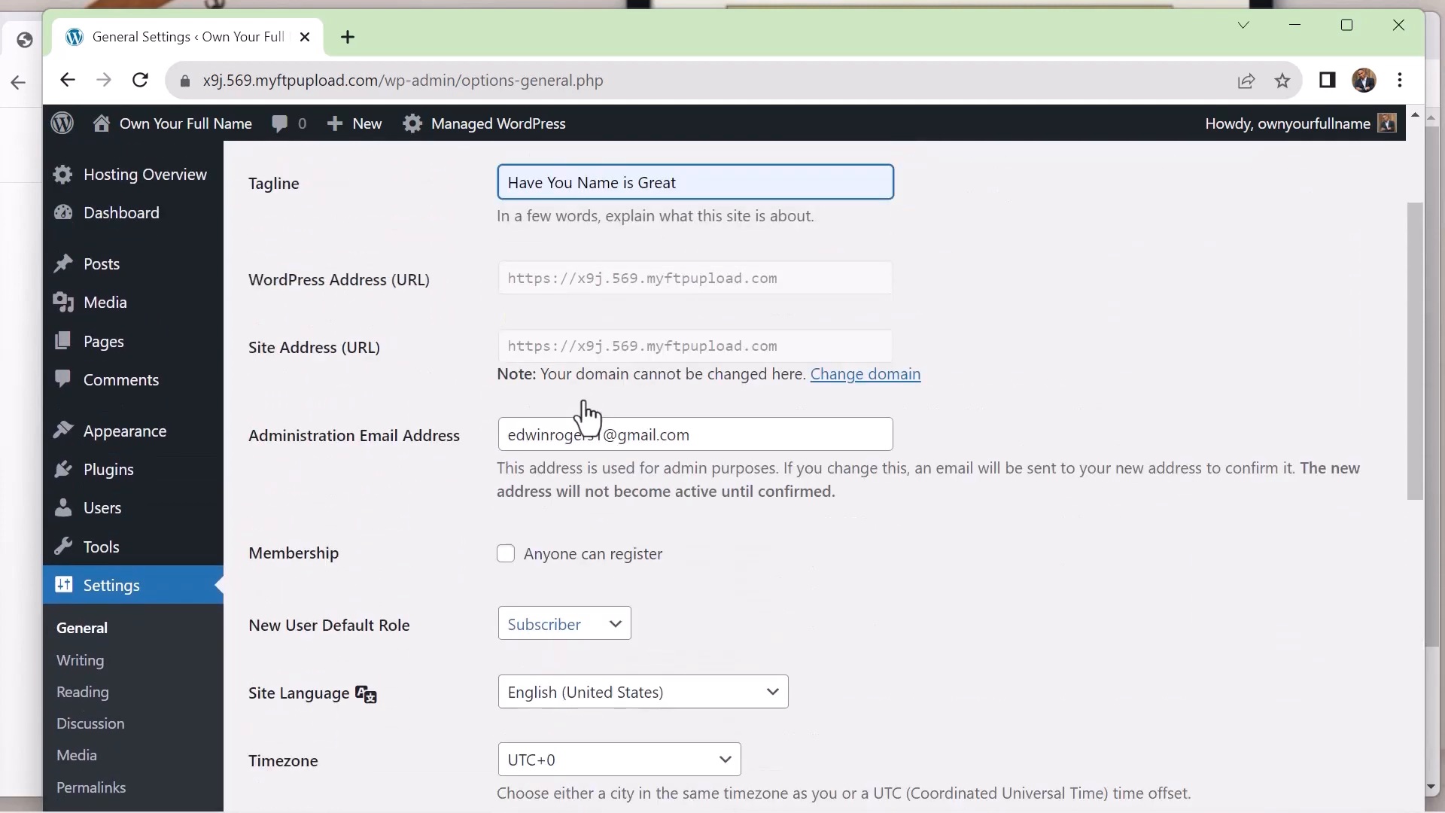
pyautogui.scroll(1, 586, 413)
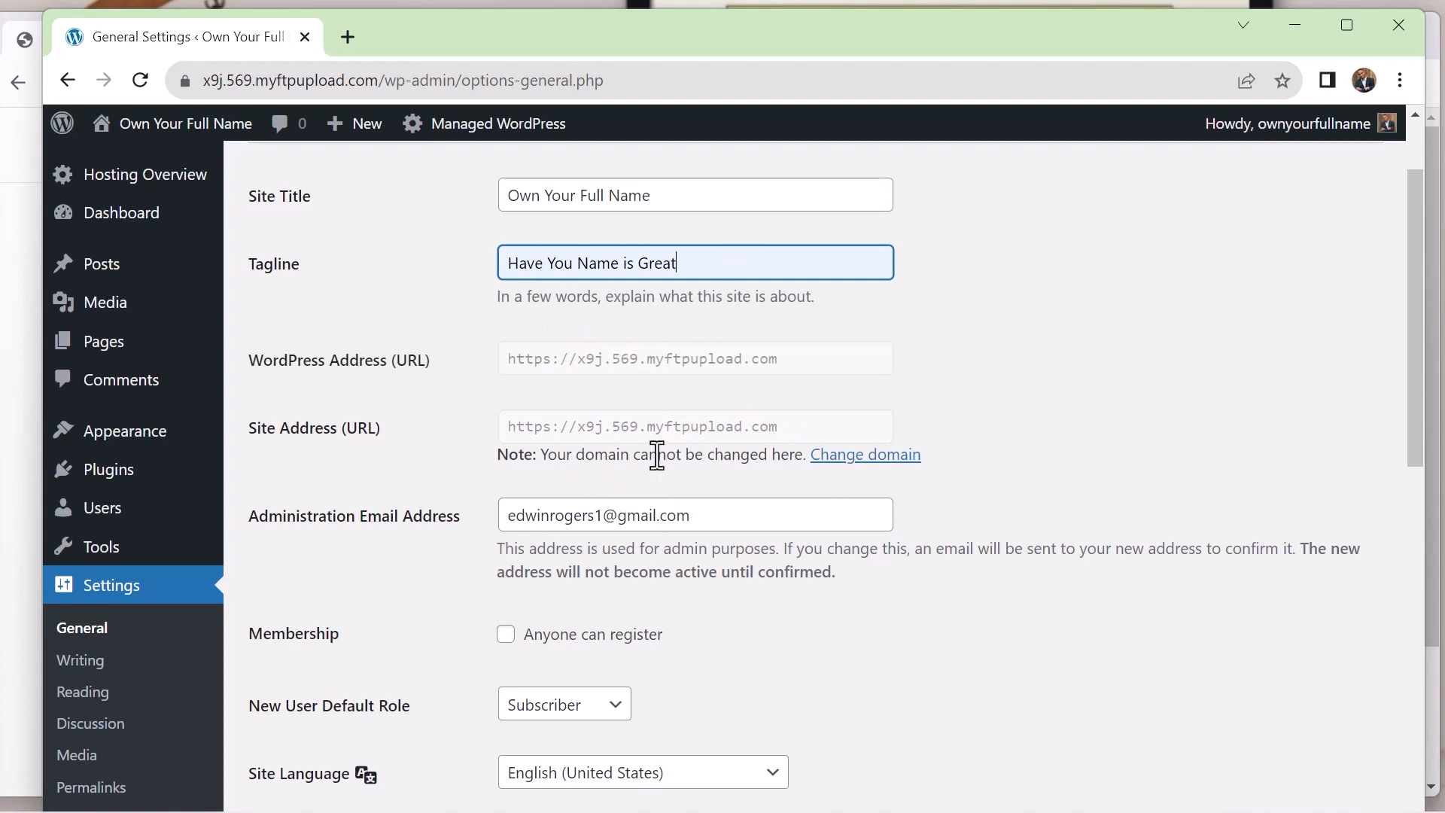
pyautogui.scroll(-5, 657, 454)
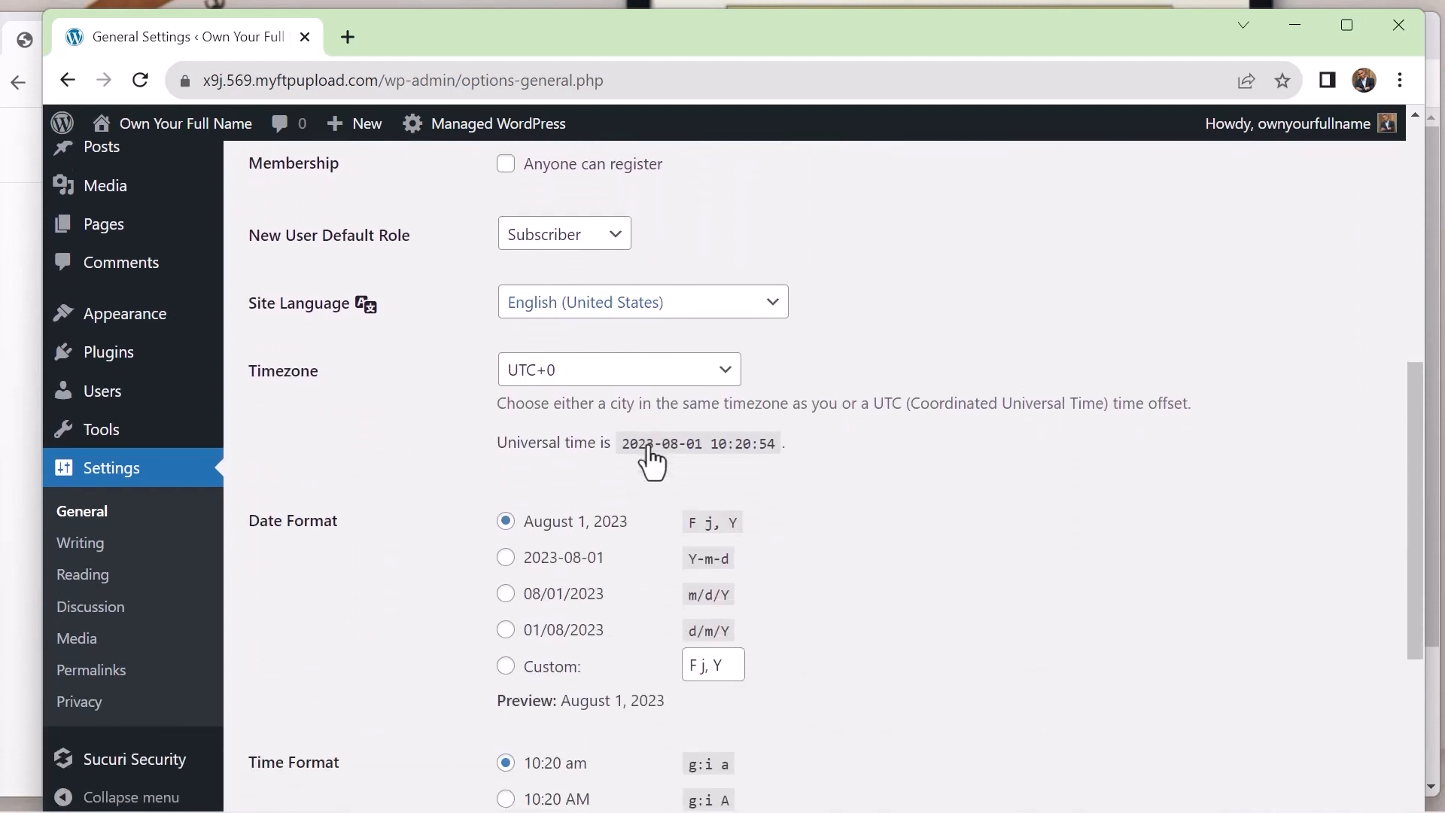
pyautogui.scroll(-1, 652, 461)
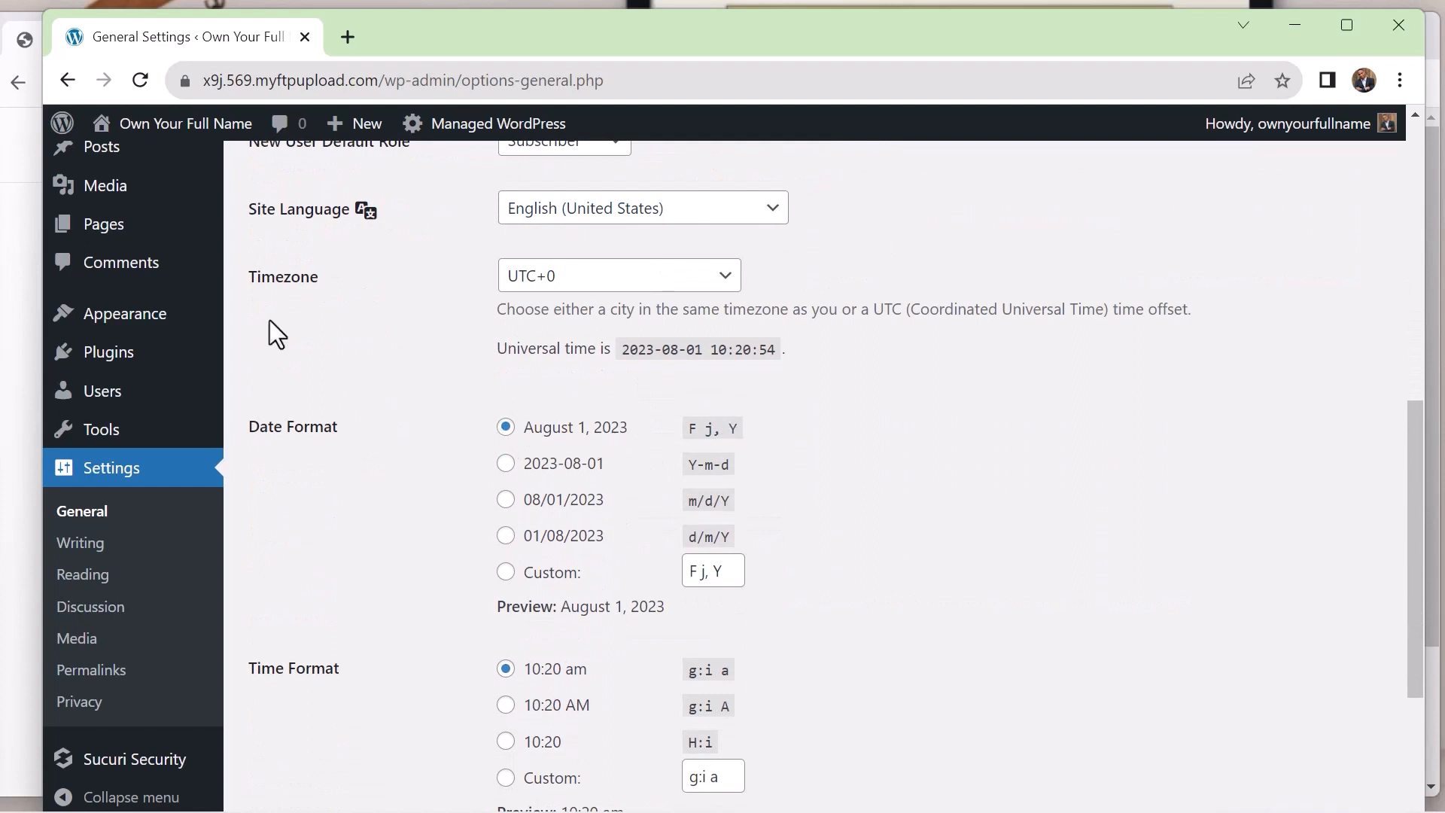
pyautogui.scroll(3, 761, 321)
pyautogui.scroll(-1, 759, 321)
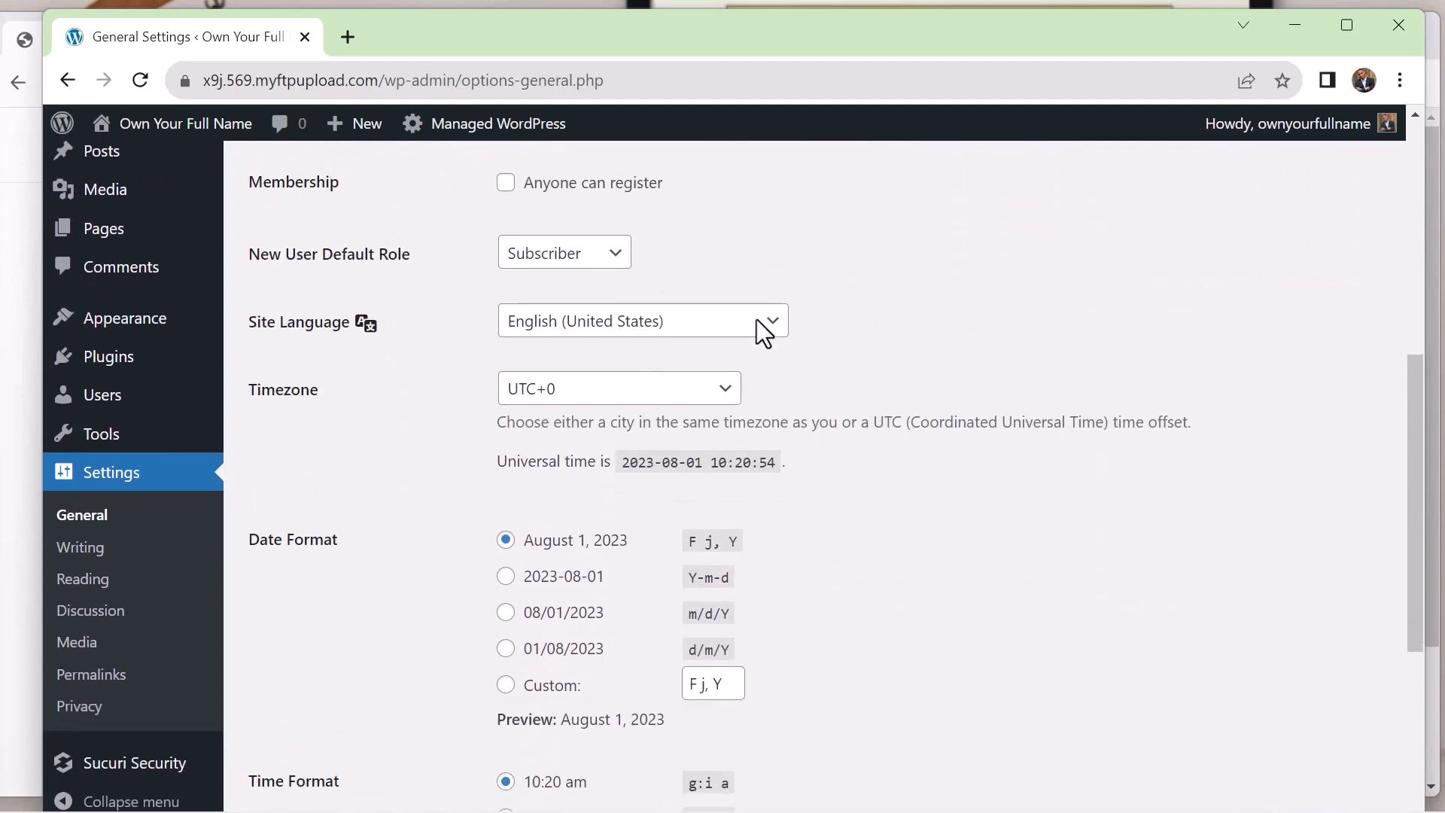
# Set the site's timezone to Honolulu and save the general settings
pyautogui.click(729, 393)
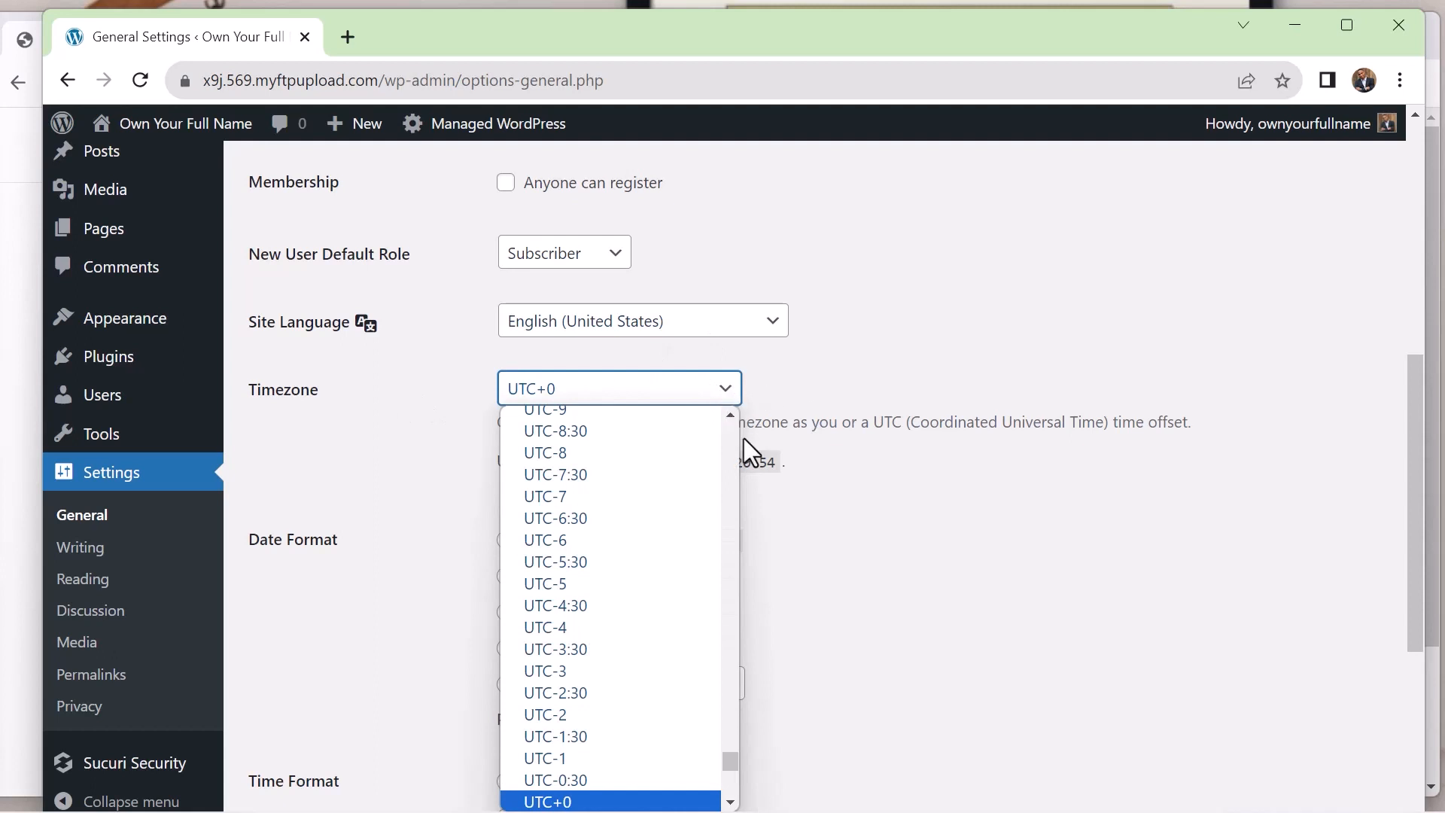
pyautogui.scroll(-9, 712, 472)
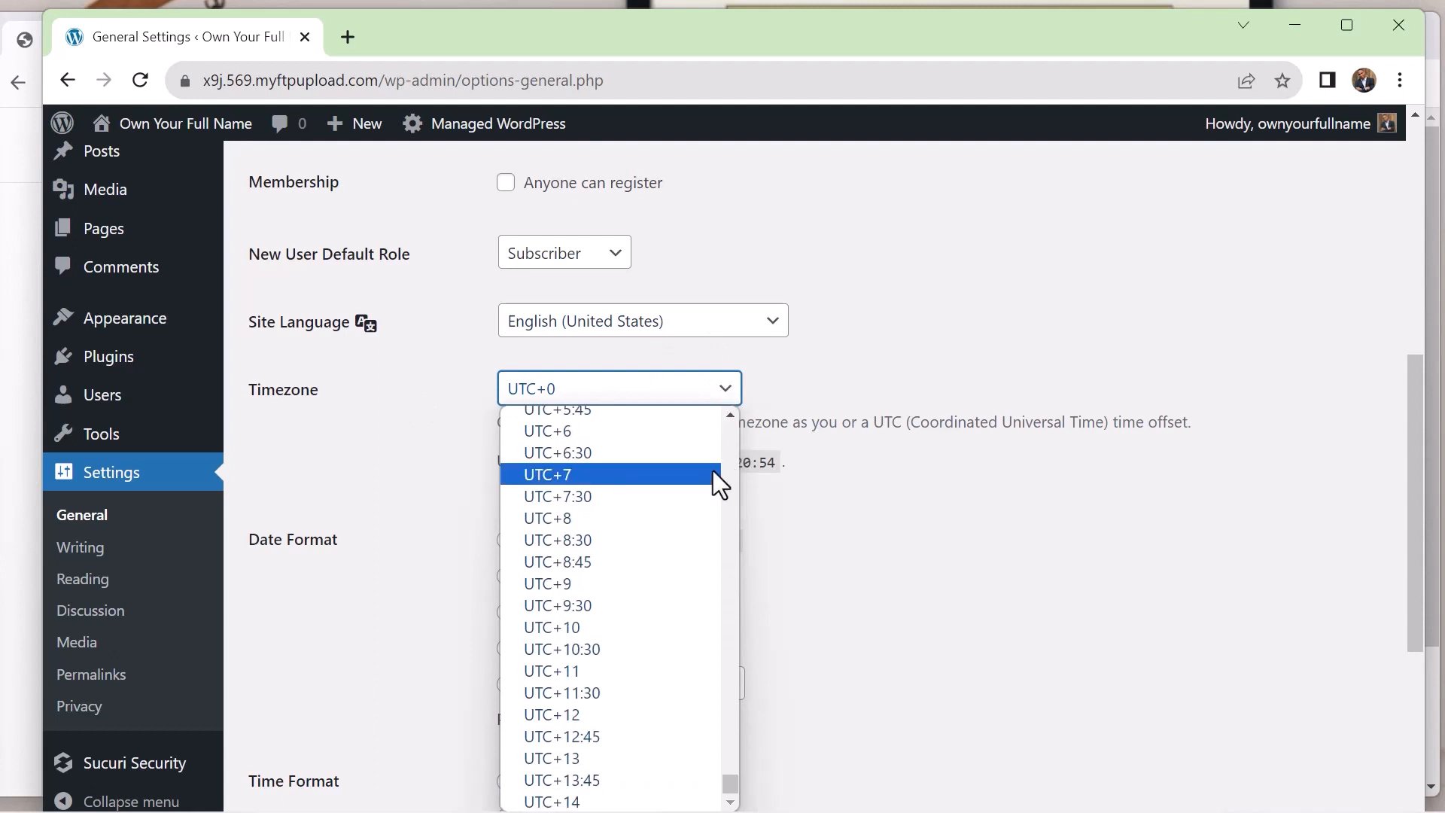
pyautogui.scroll(20, 712, 471)
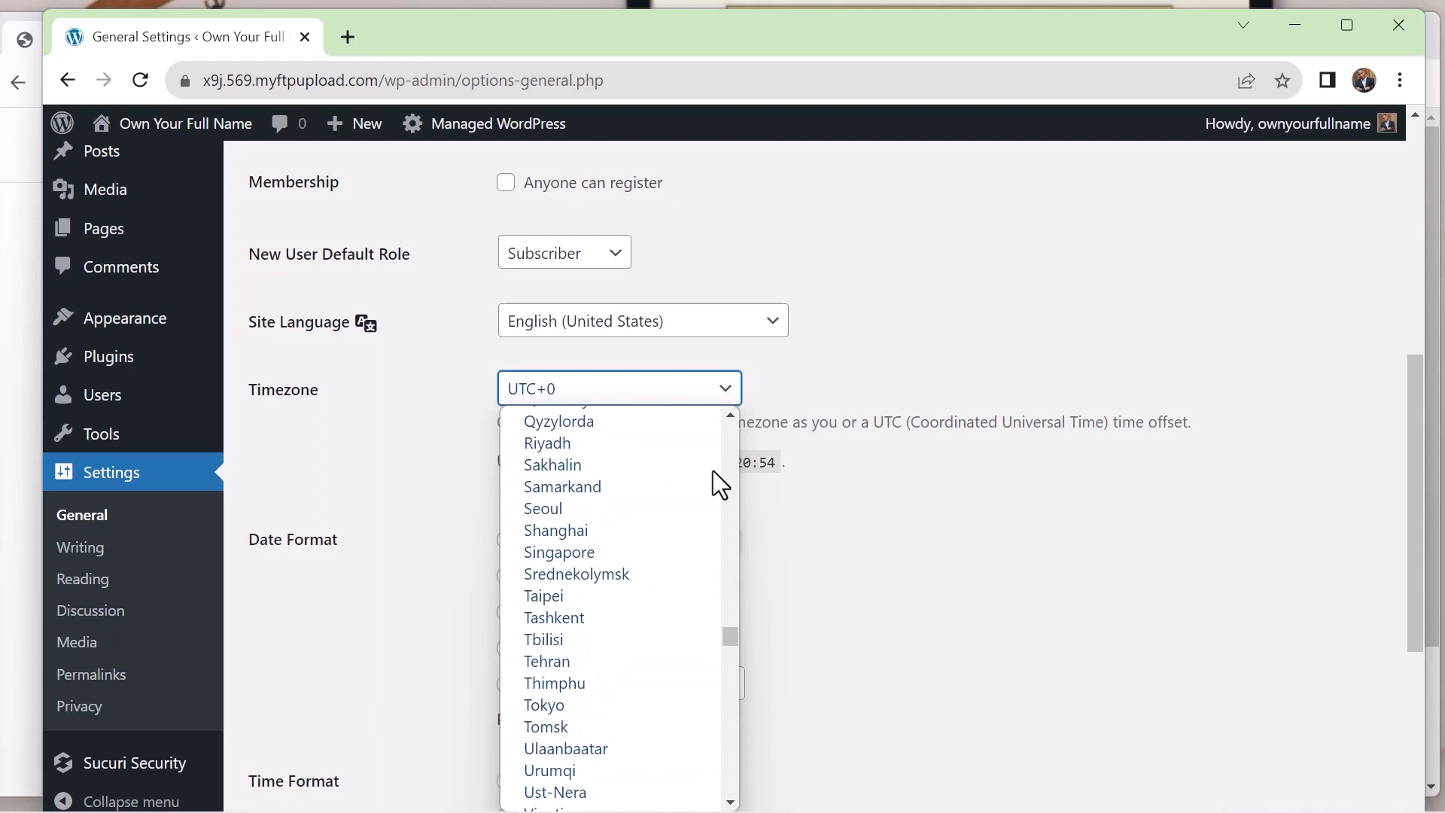
pyautogui.write('hobart')
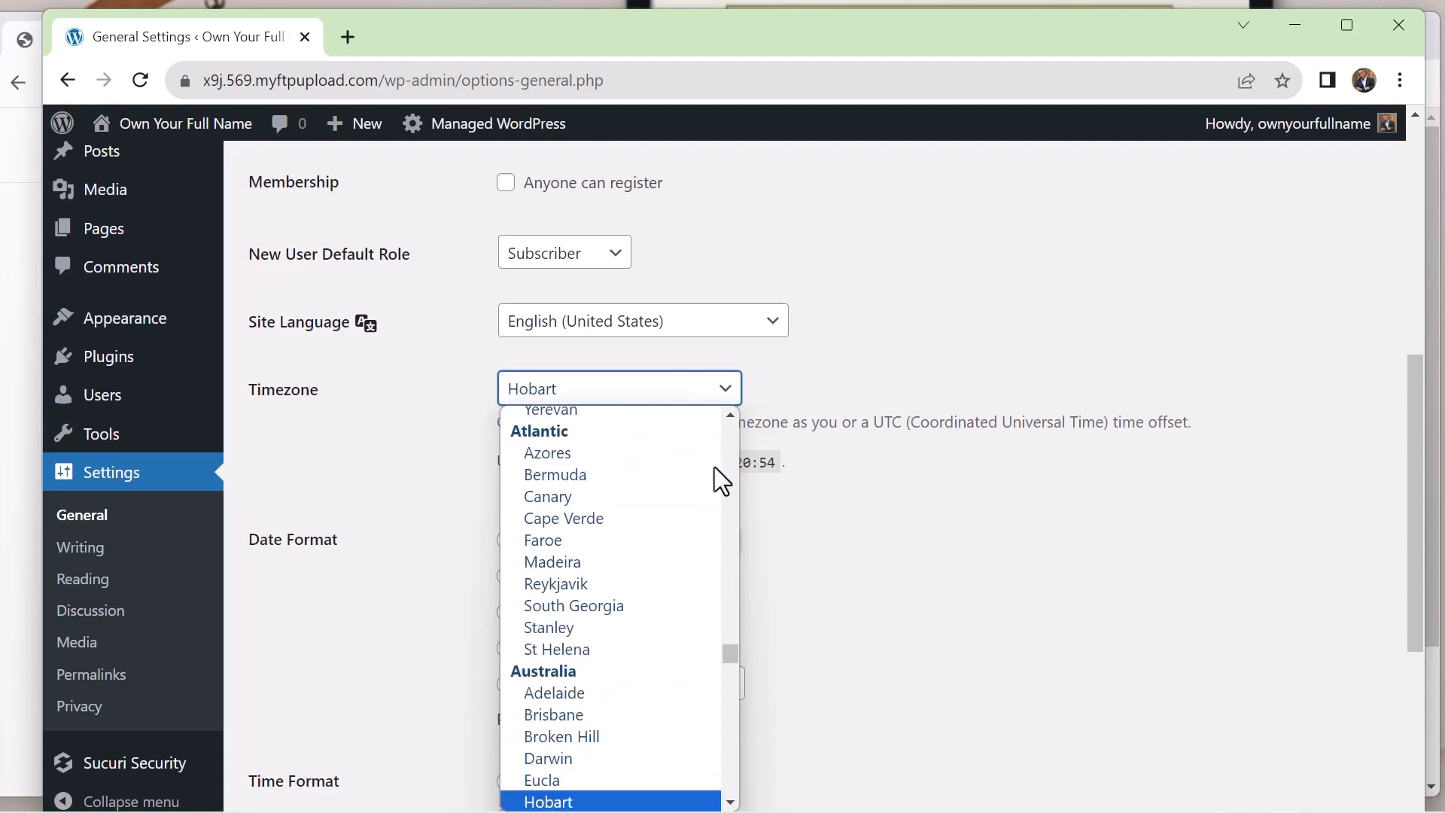
pyautogui.write('nauru')
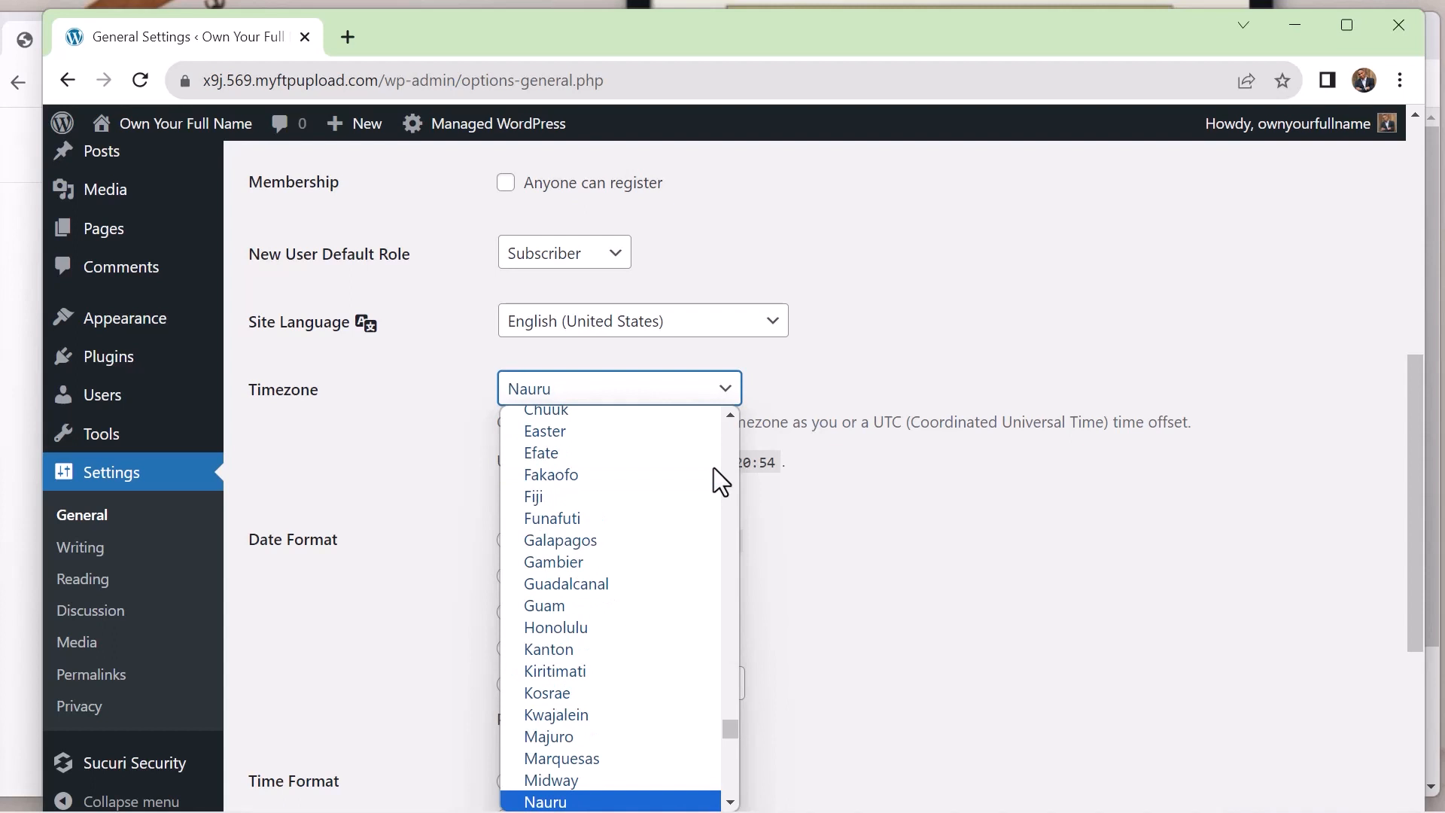
pyautogui.write('h')
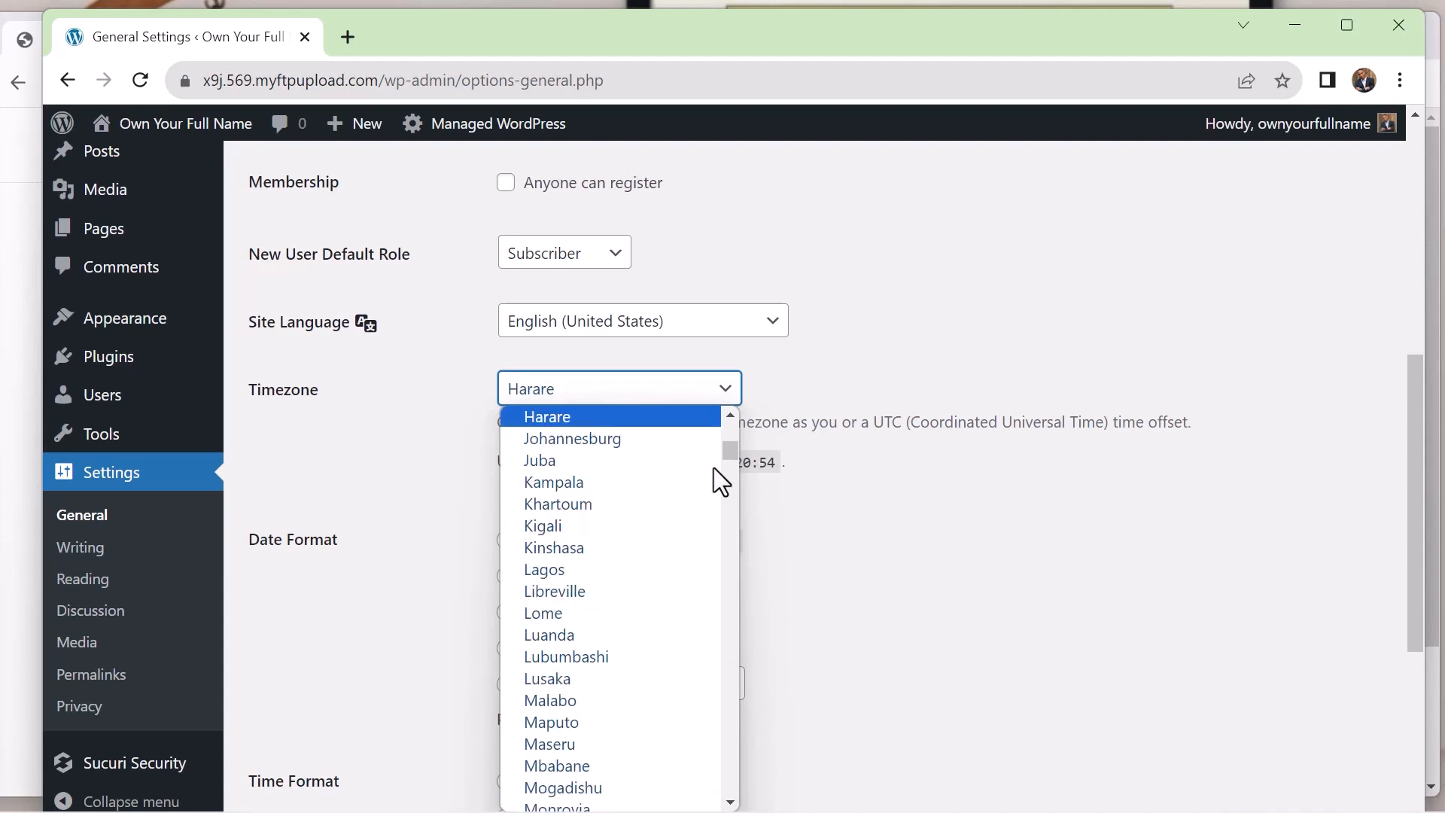
pyautogui.press('h')
pyautogui.press('h')
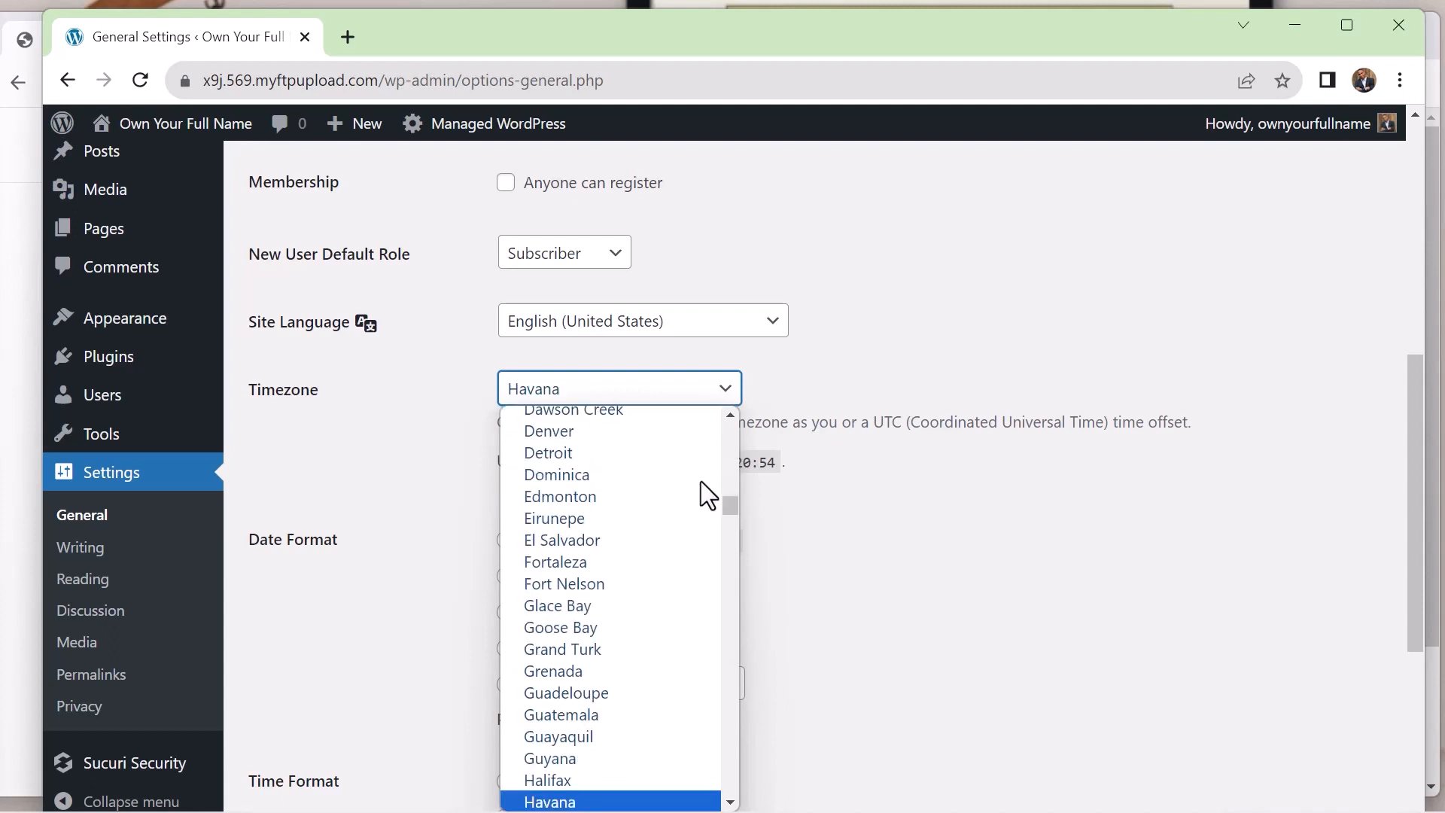
pyautogui.press('Up')
pyautogui.press('h')
pyautogui.press('h')
pyautogui.press('h')
pyautogui.press('h')
pyautogui.press('h')
pyautogui.press('h')
pyautogui.press('h')
pyautogui.press('h')
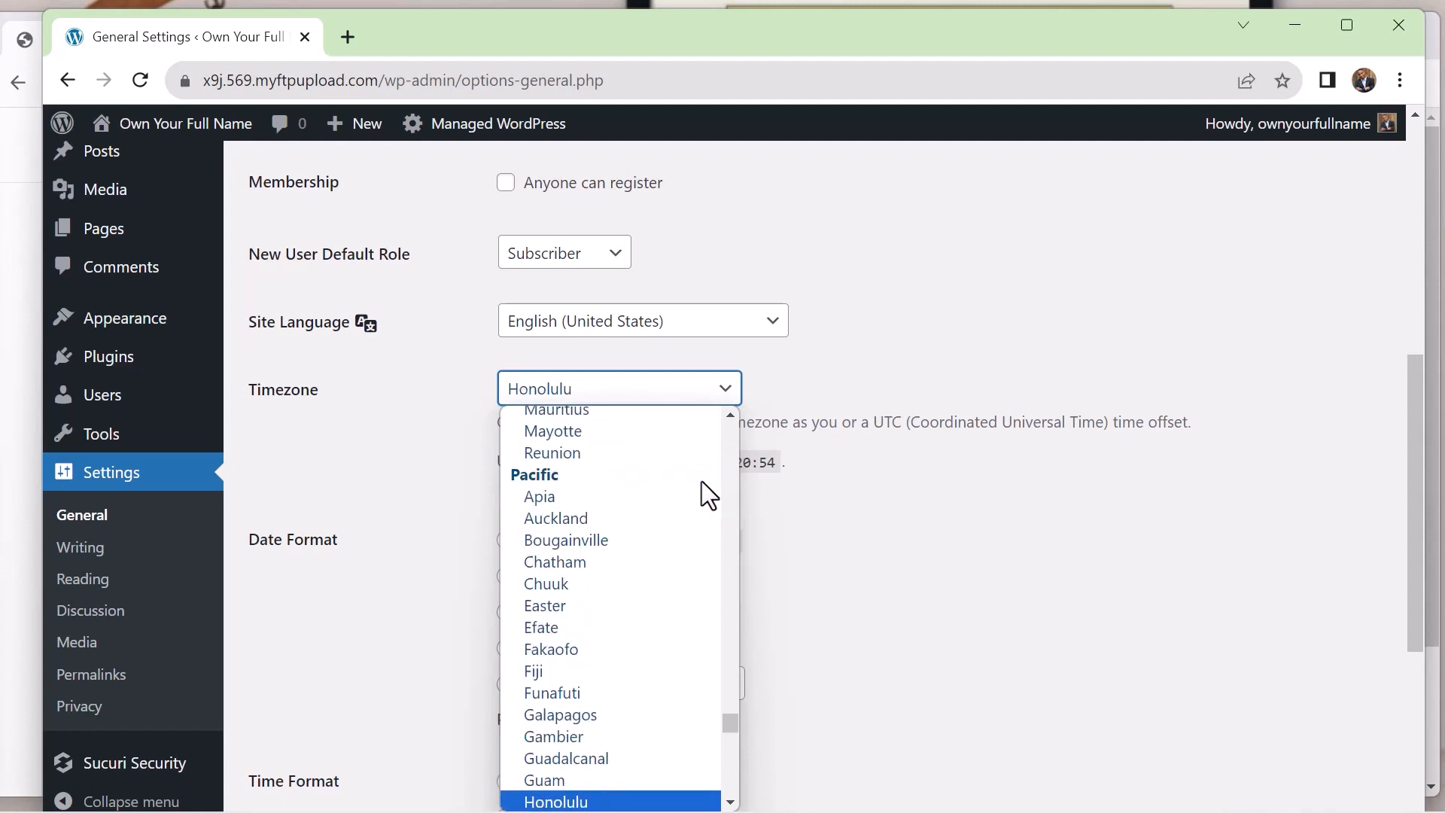
pyautogui.press('Return')
pyautogui.scroll(-5, 857, 482)
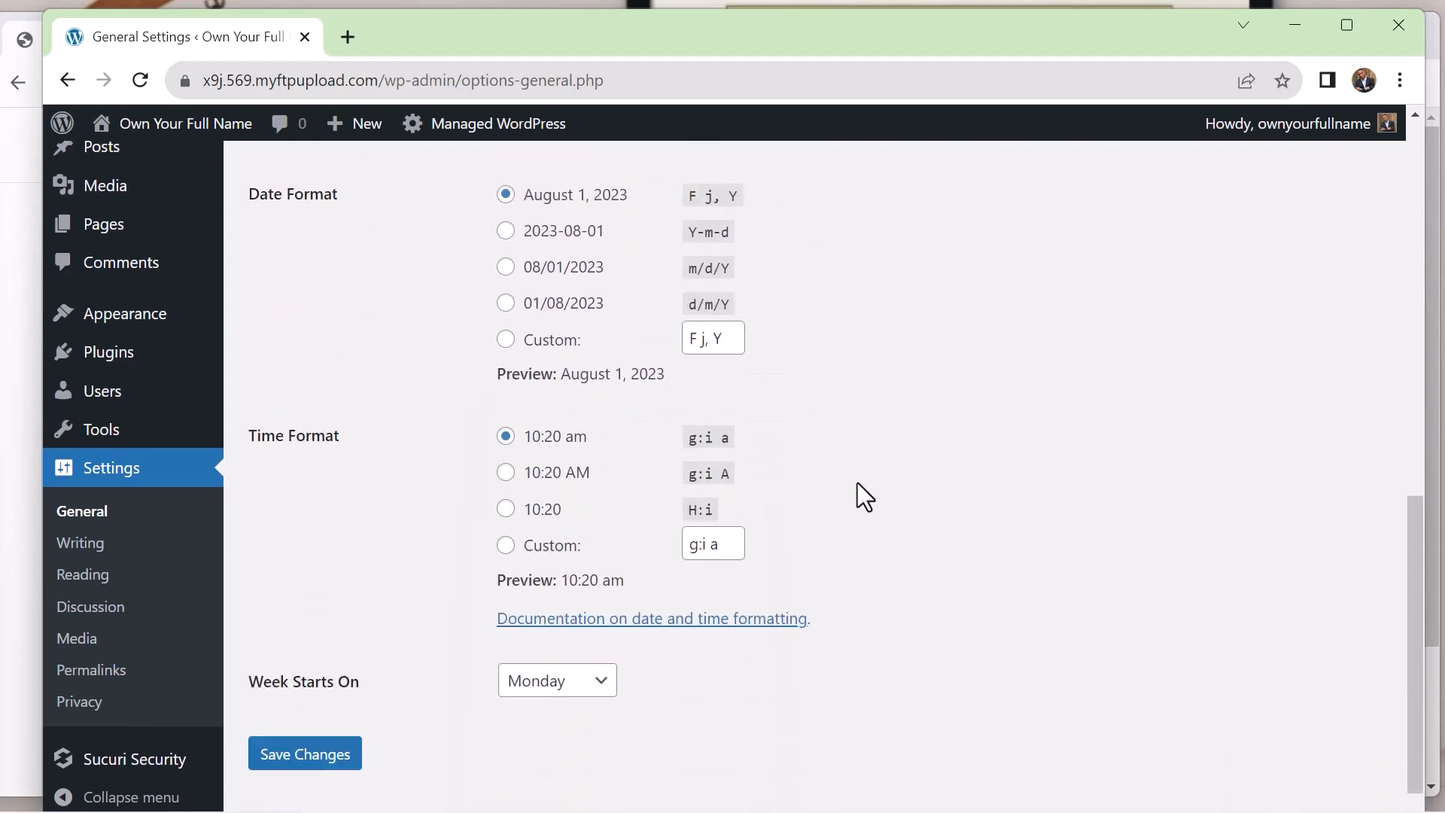
pyautogui.click(315, 714)
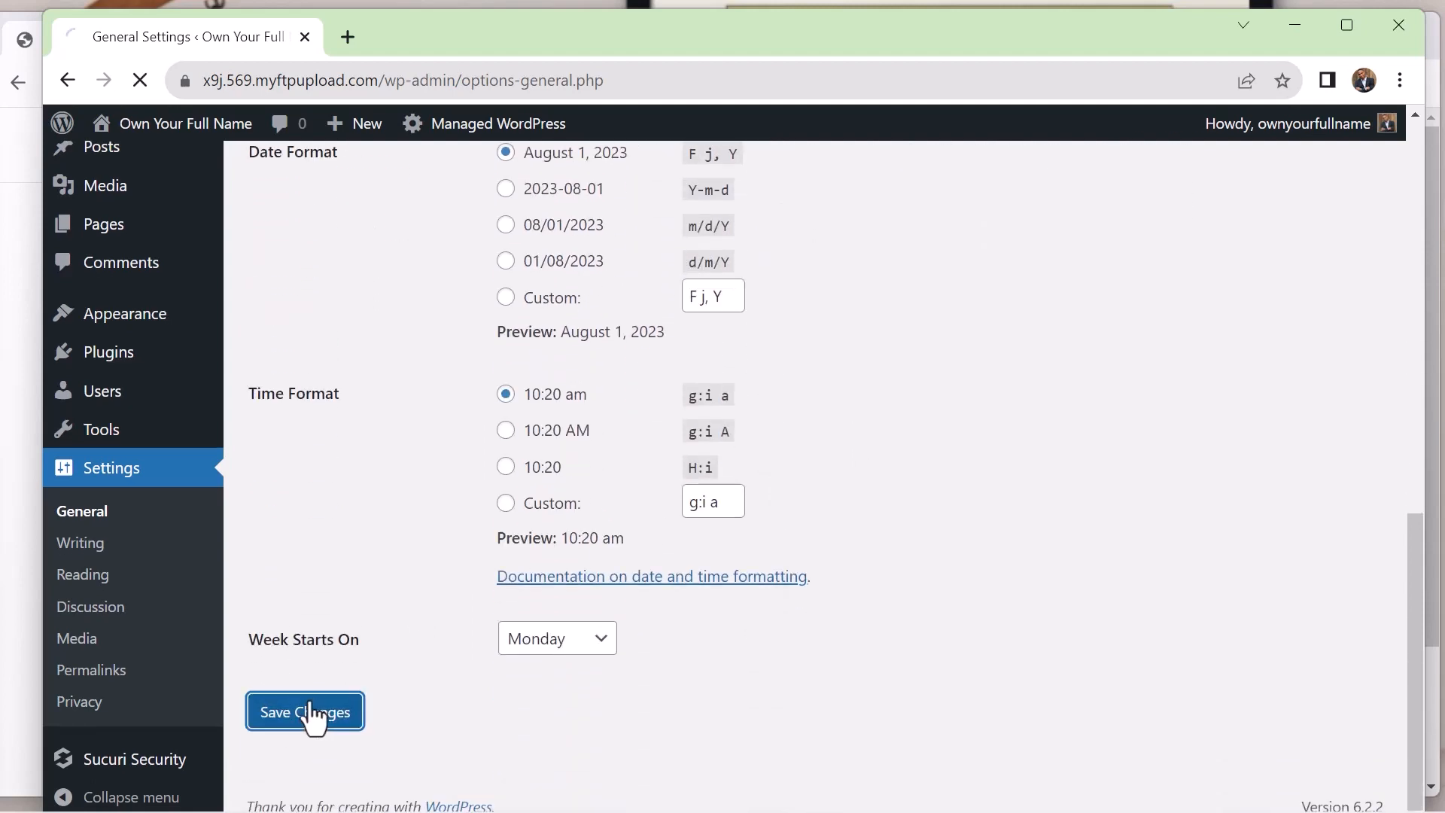
# View the Writing settings, and review the Reading settings for blog pages, feeds and search engine visibility
pyautogui.scroll(-5, 677, 291)
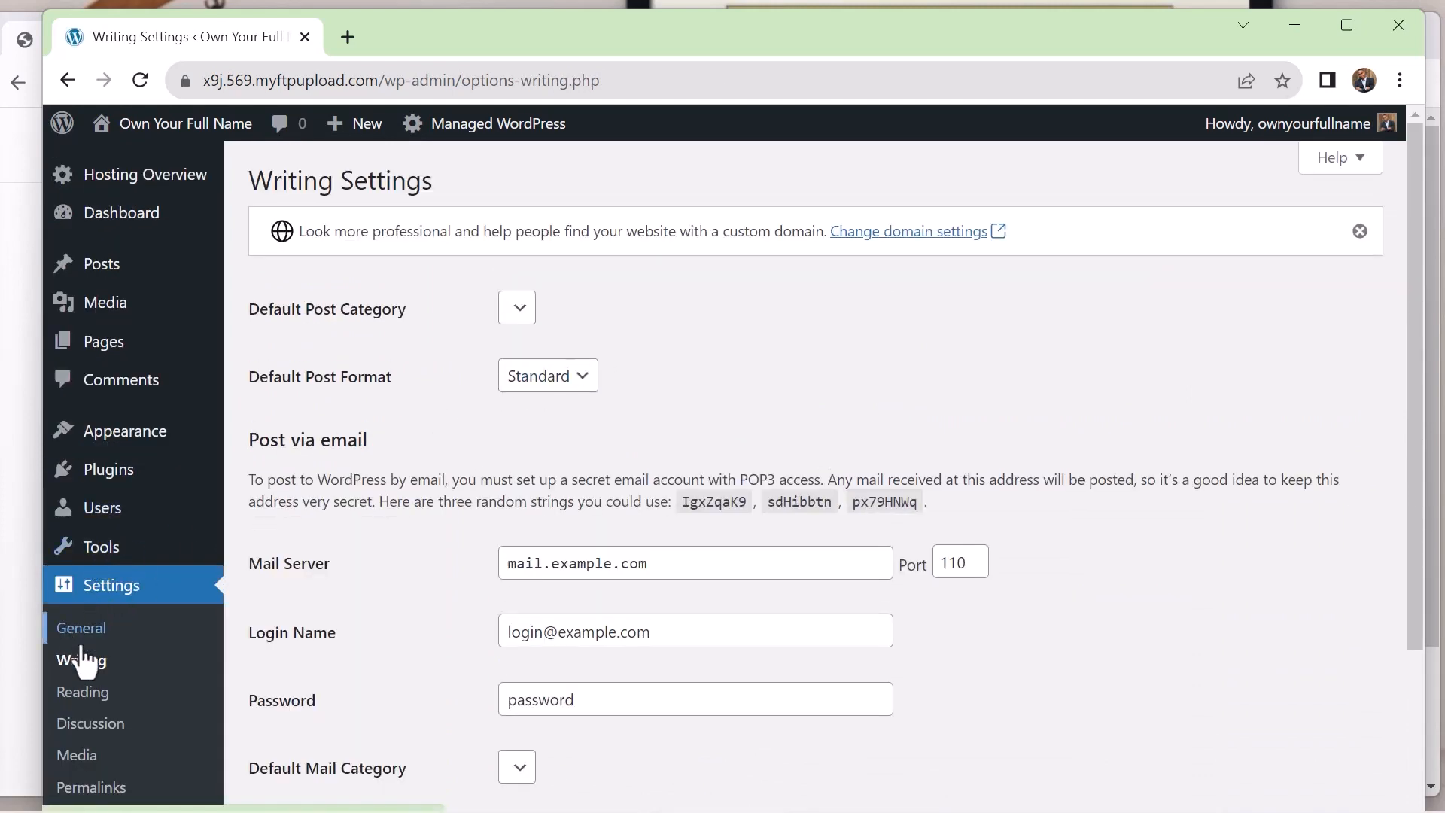
pyautogui.click(81, 691)
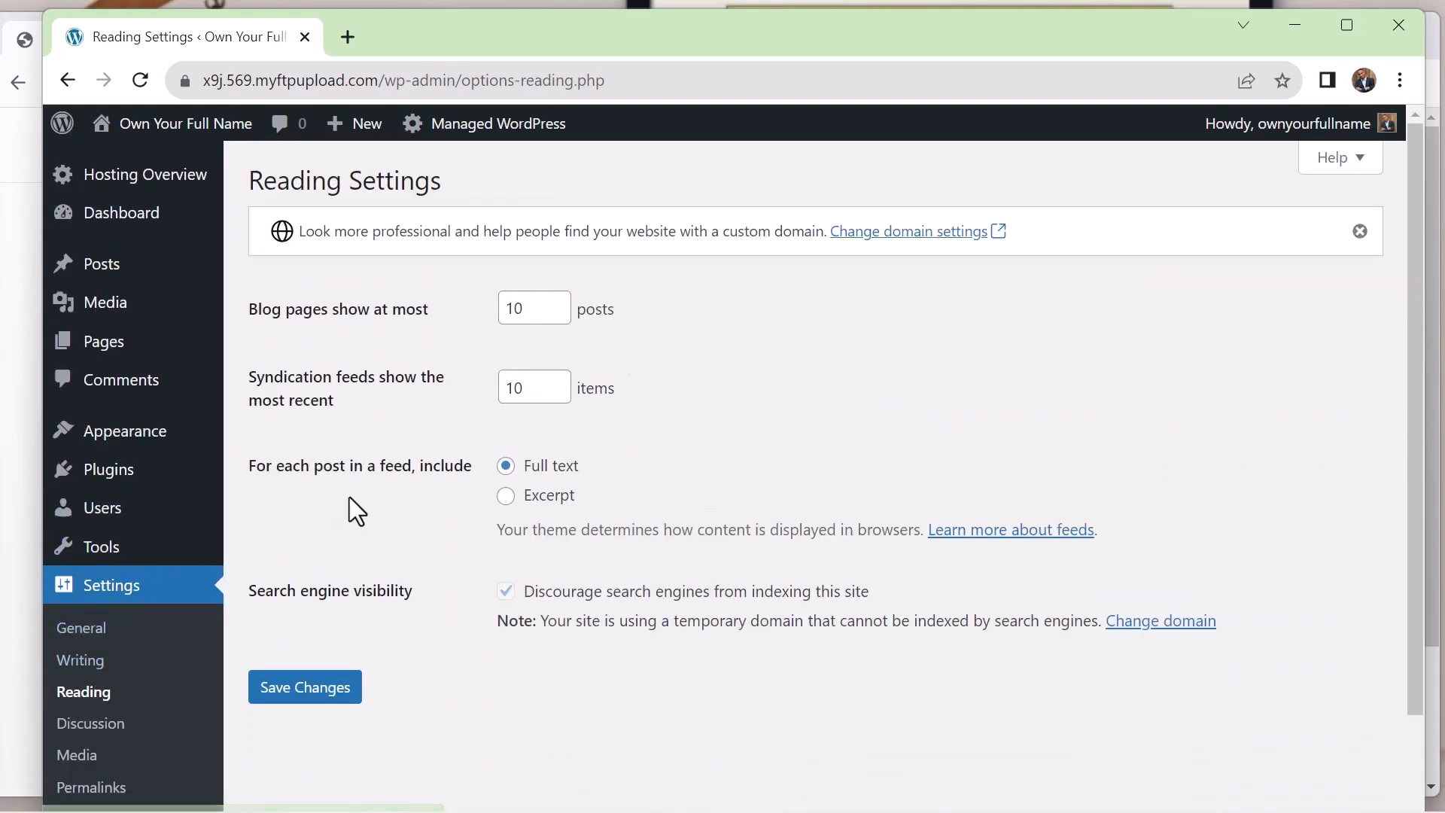
pyautogui.scroll(-2, 387, 461)
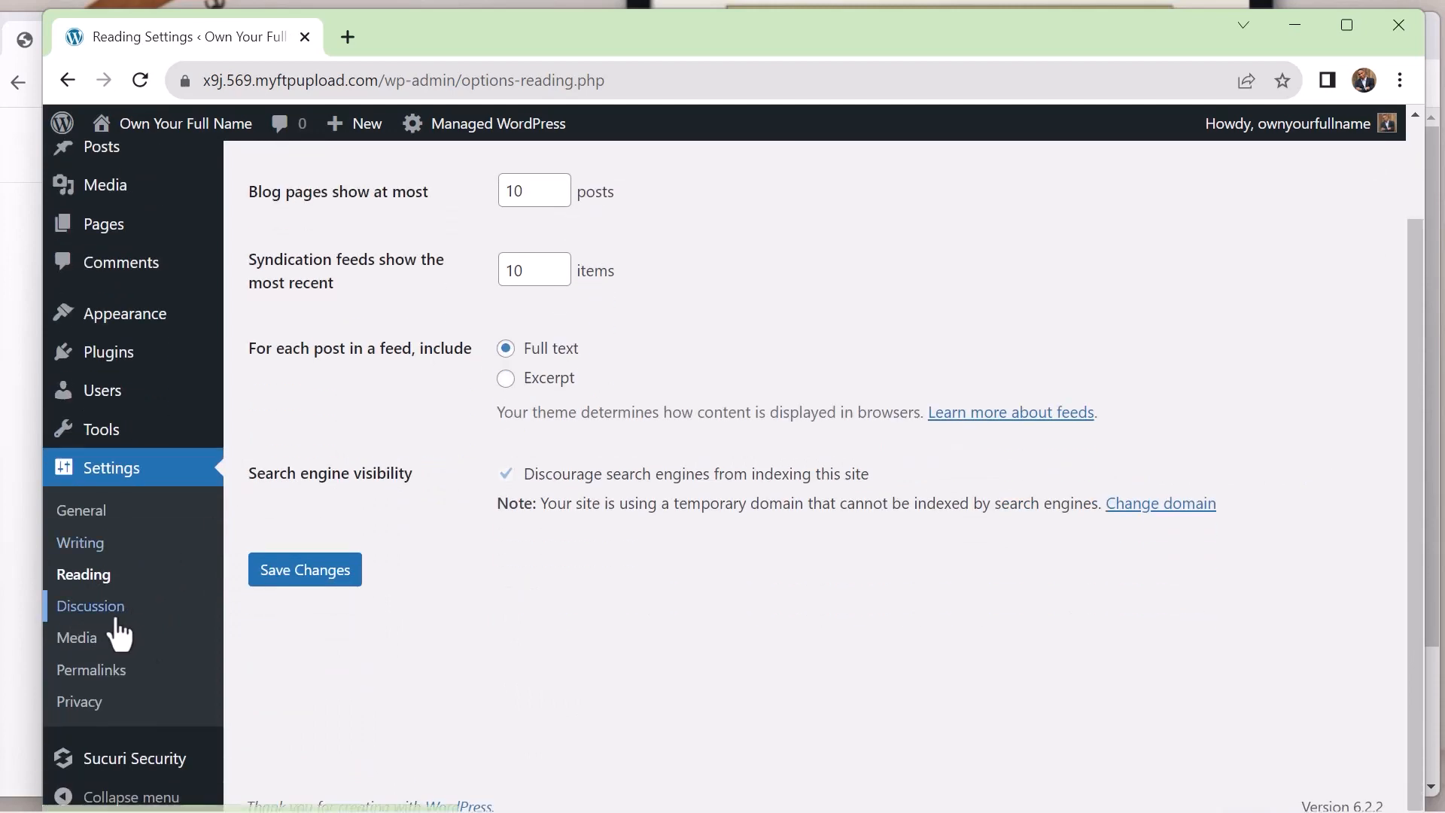
# Review the Discussion settings for default posts, other comment options, email notifications and disallowed comment keys
pyautogui.click(84, 611)
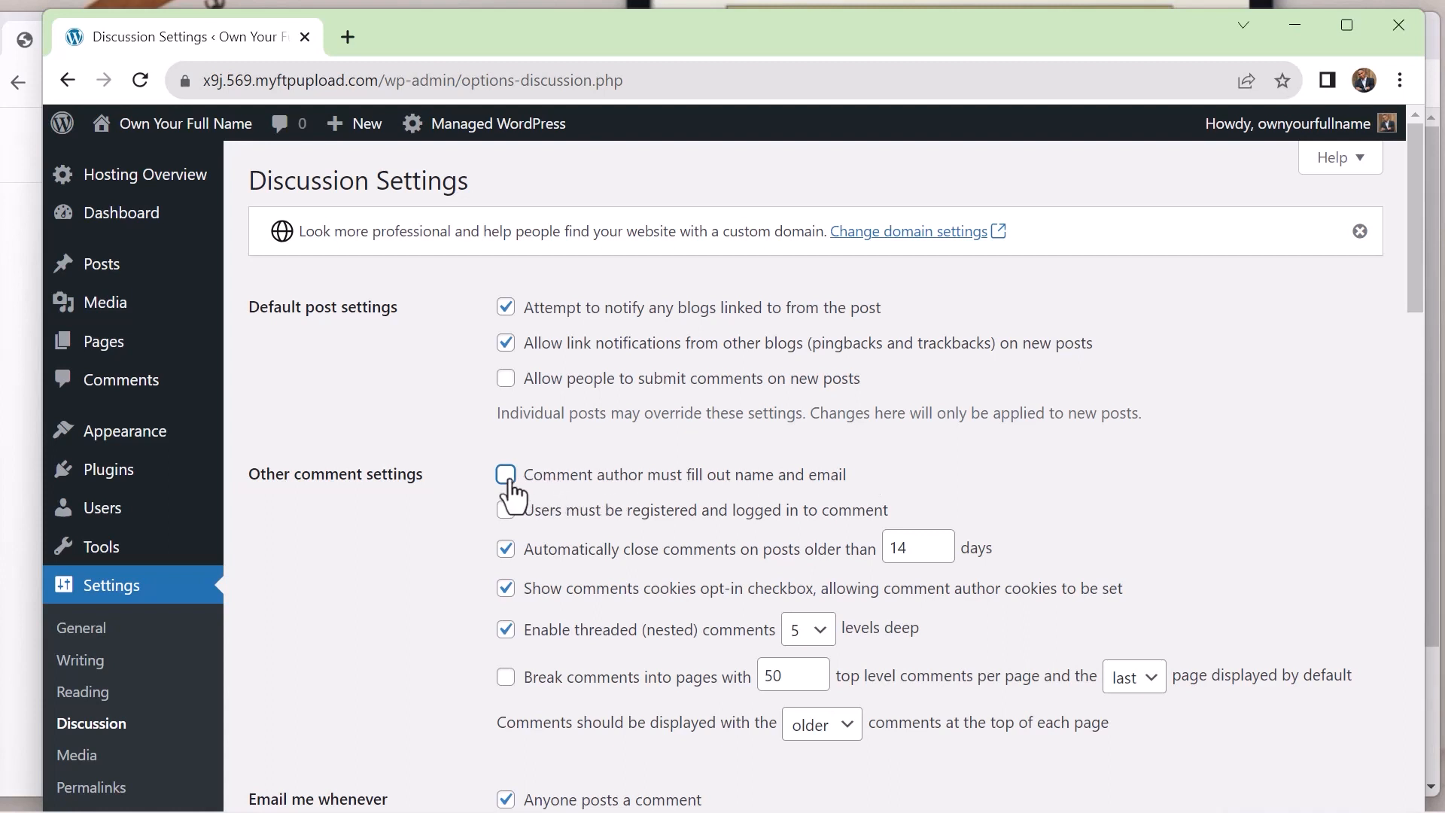
pyautogui.scroll(-1, 292, 659)
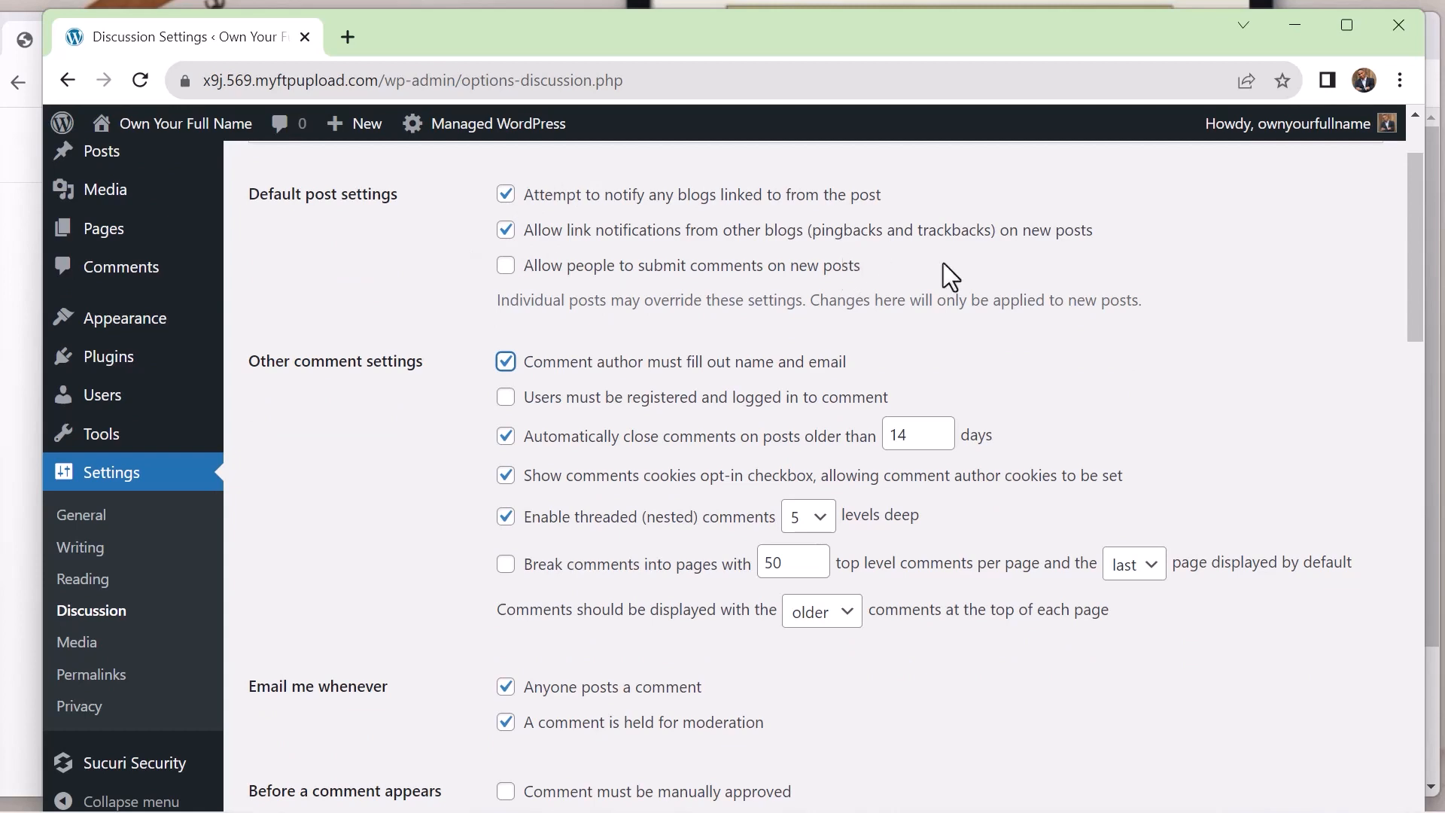
pyautogui.scroll(-8, 942, 263)
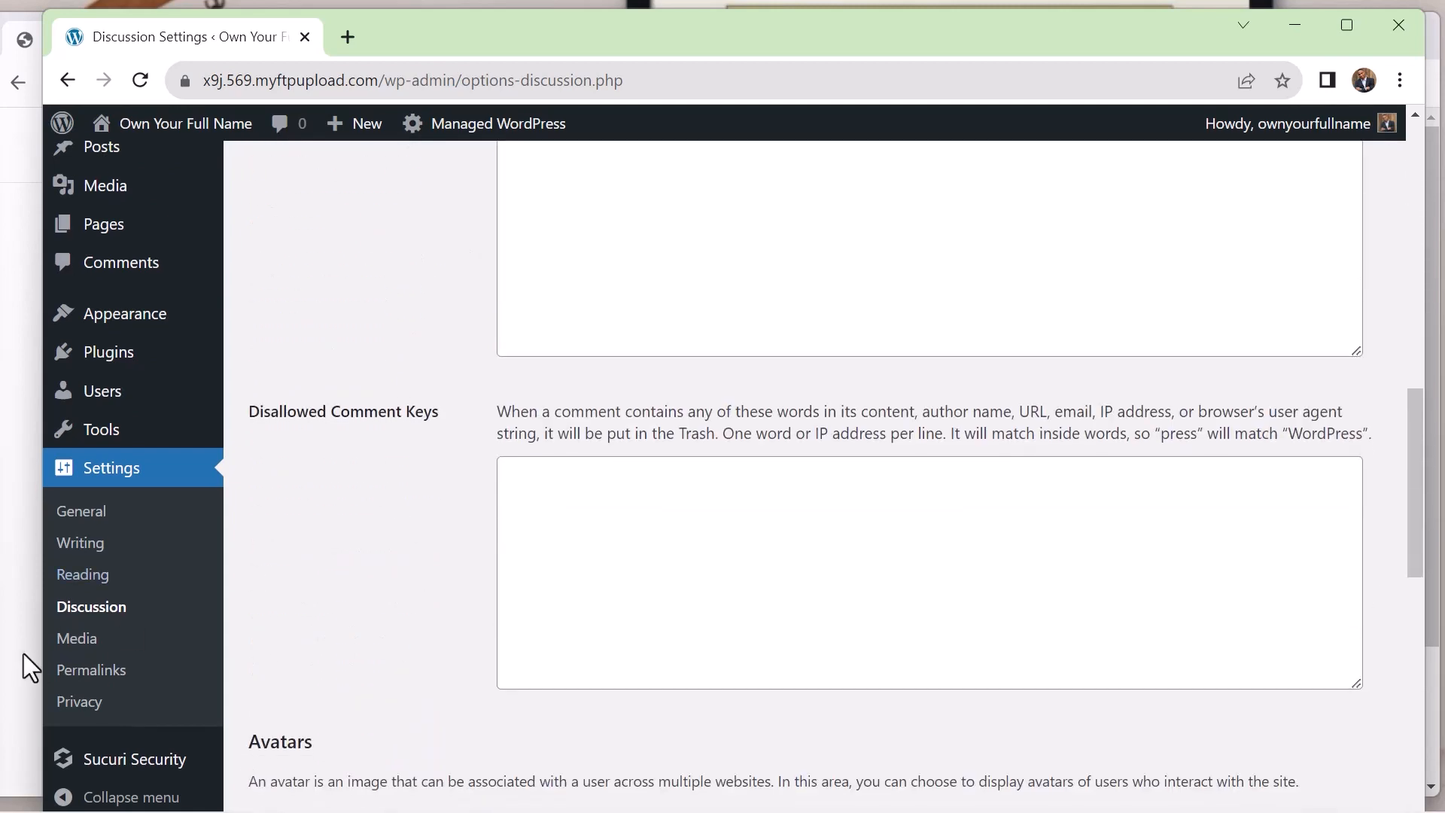
# Set the site's permalink structure to Post name and save the permalink settings
pyautogui.click(103, 670)
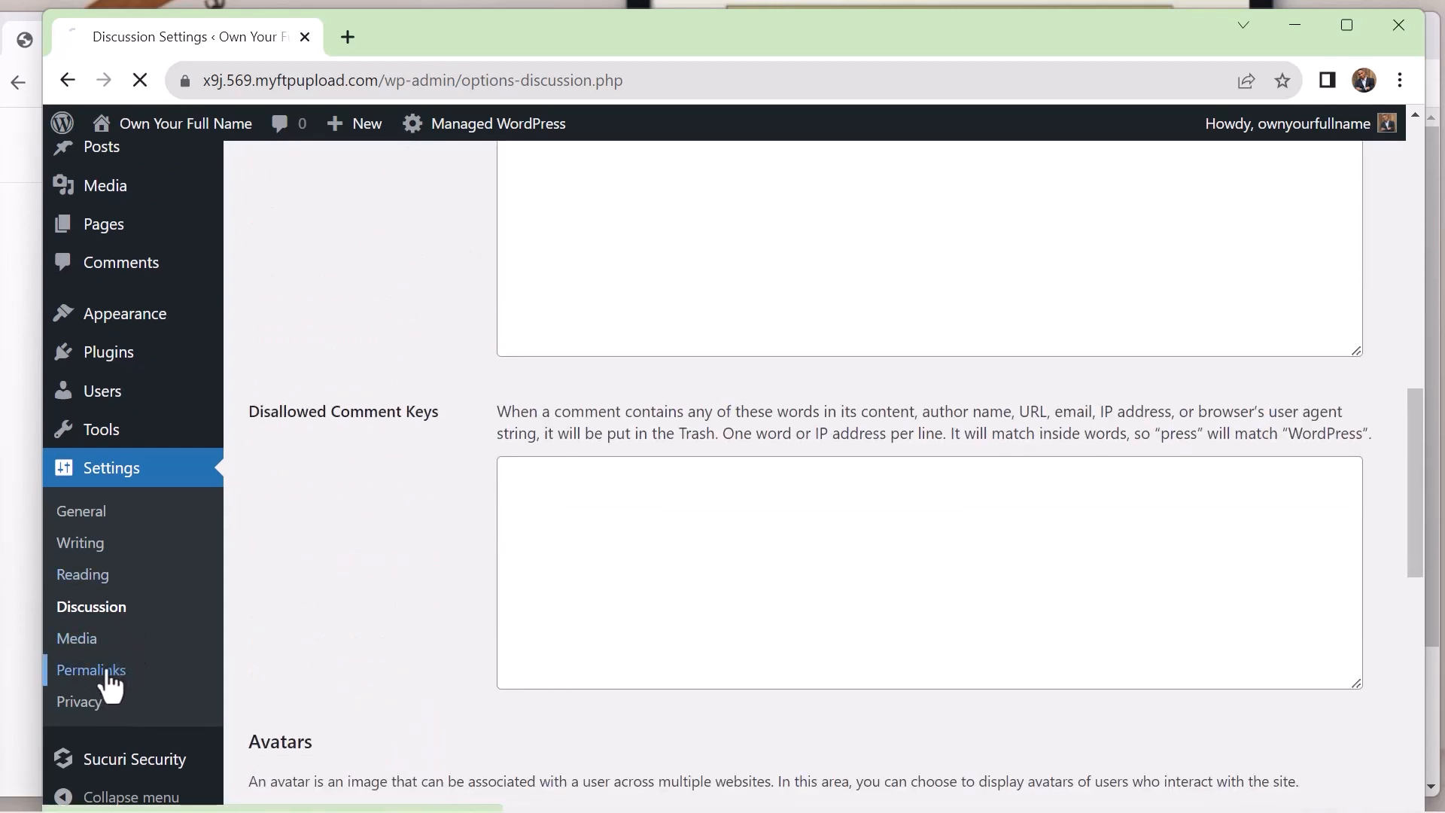
pyautogui.scroll(-5, 509, 410)
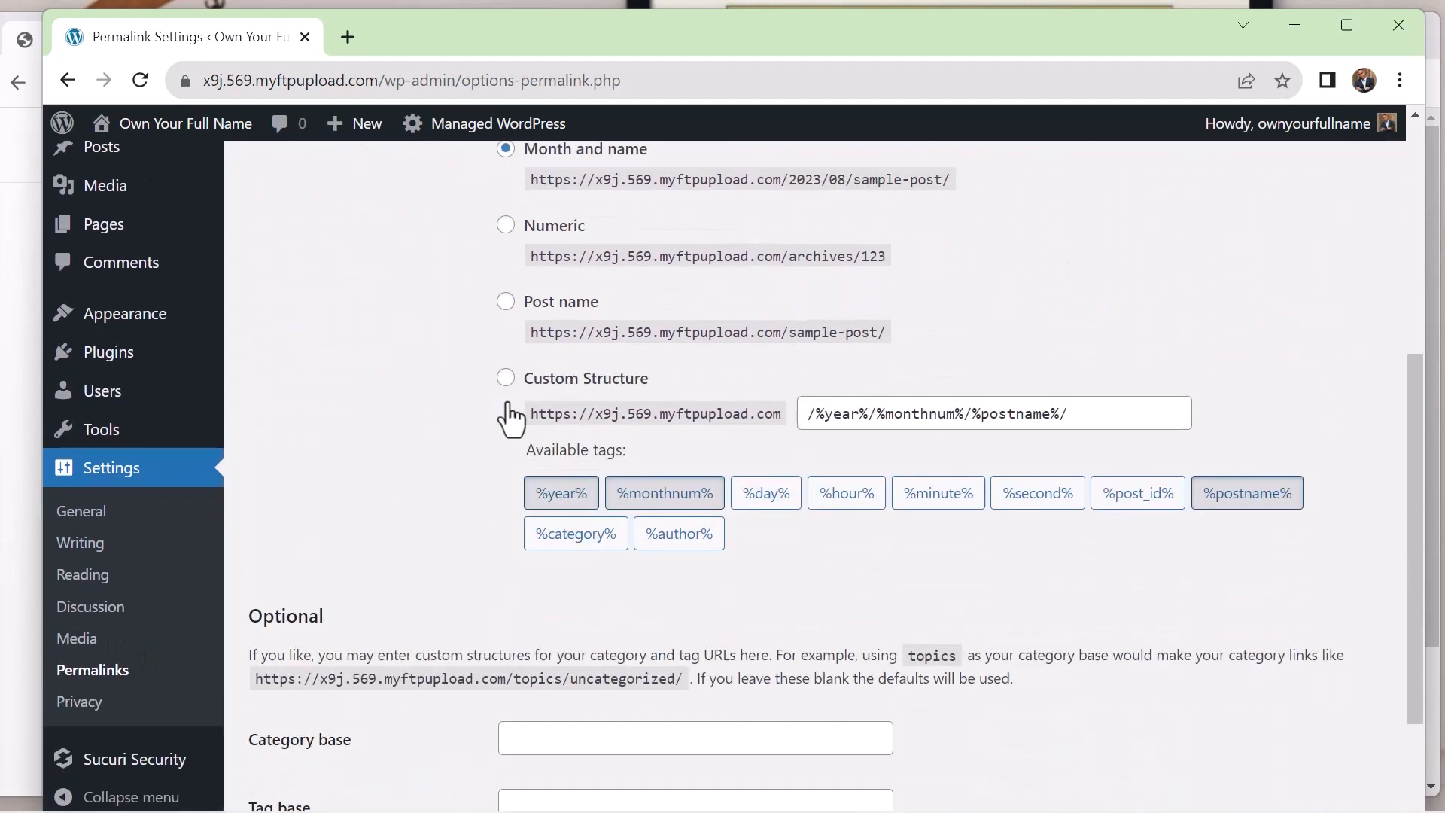
pyautogui.scroll(2, 504, 402)
pyautogui.scroll(-4, 499, 408)
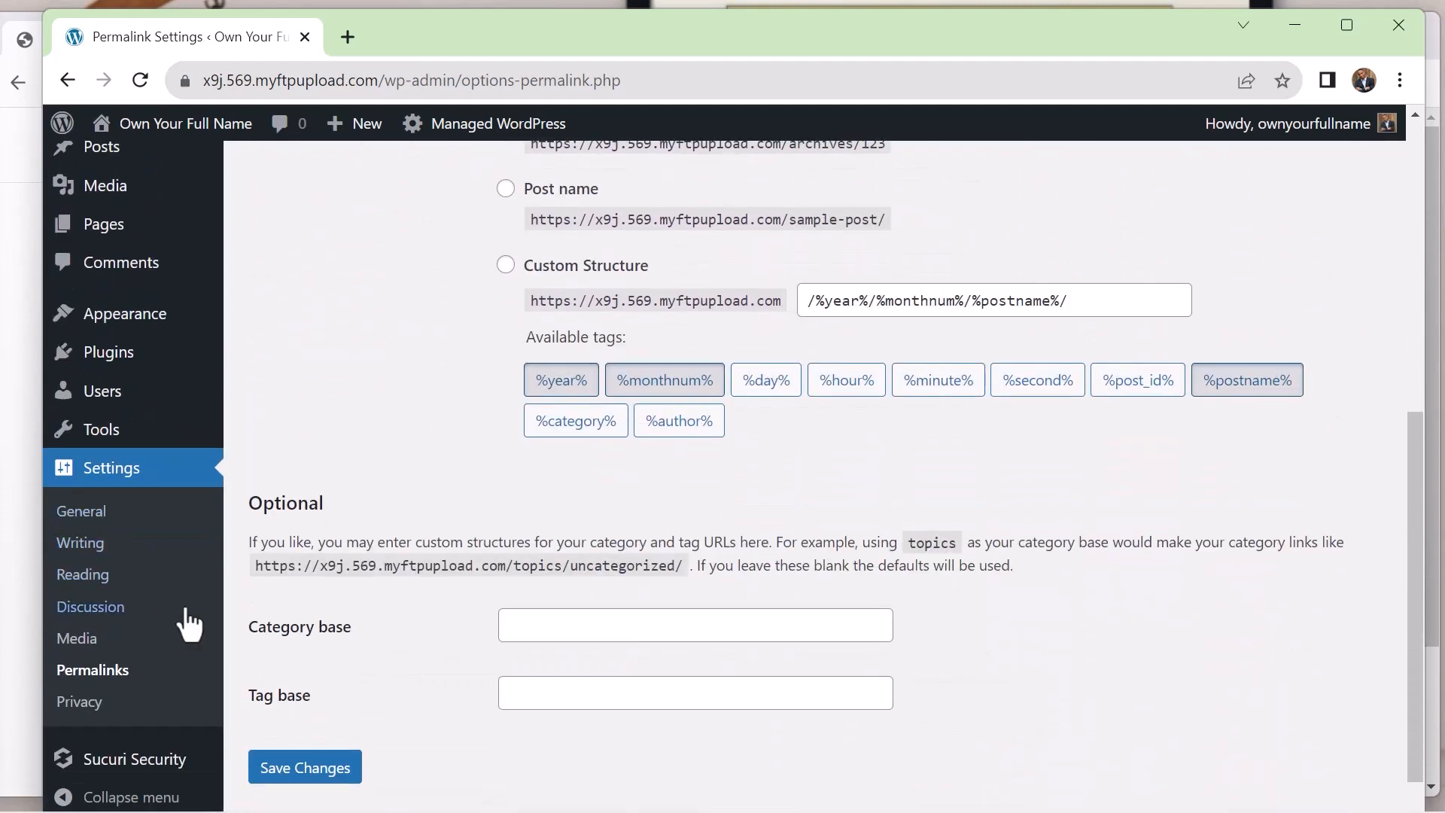
pyautogui.scroll(2, 470, 492)
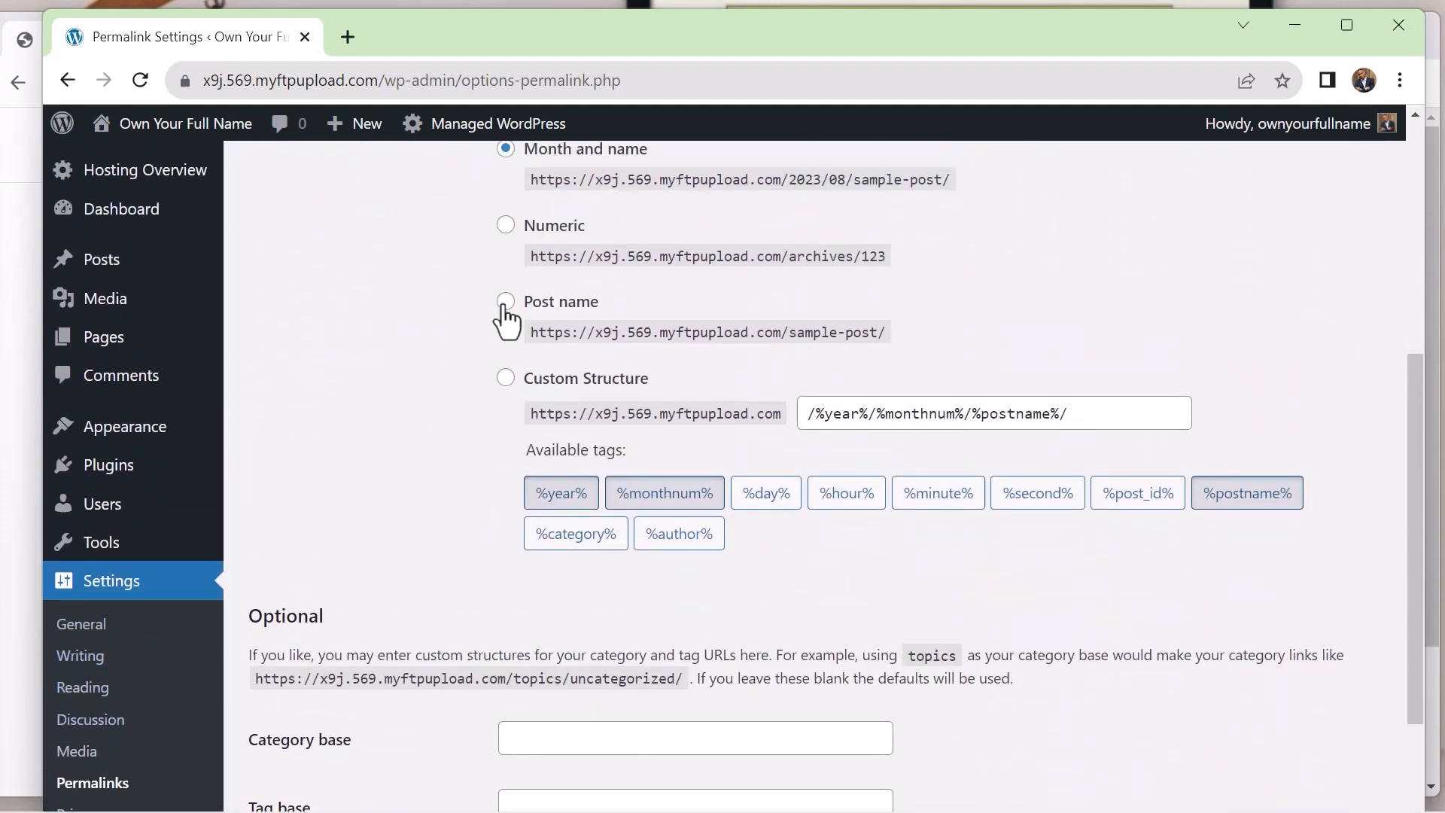
pyautogui.click(506, 301)
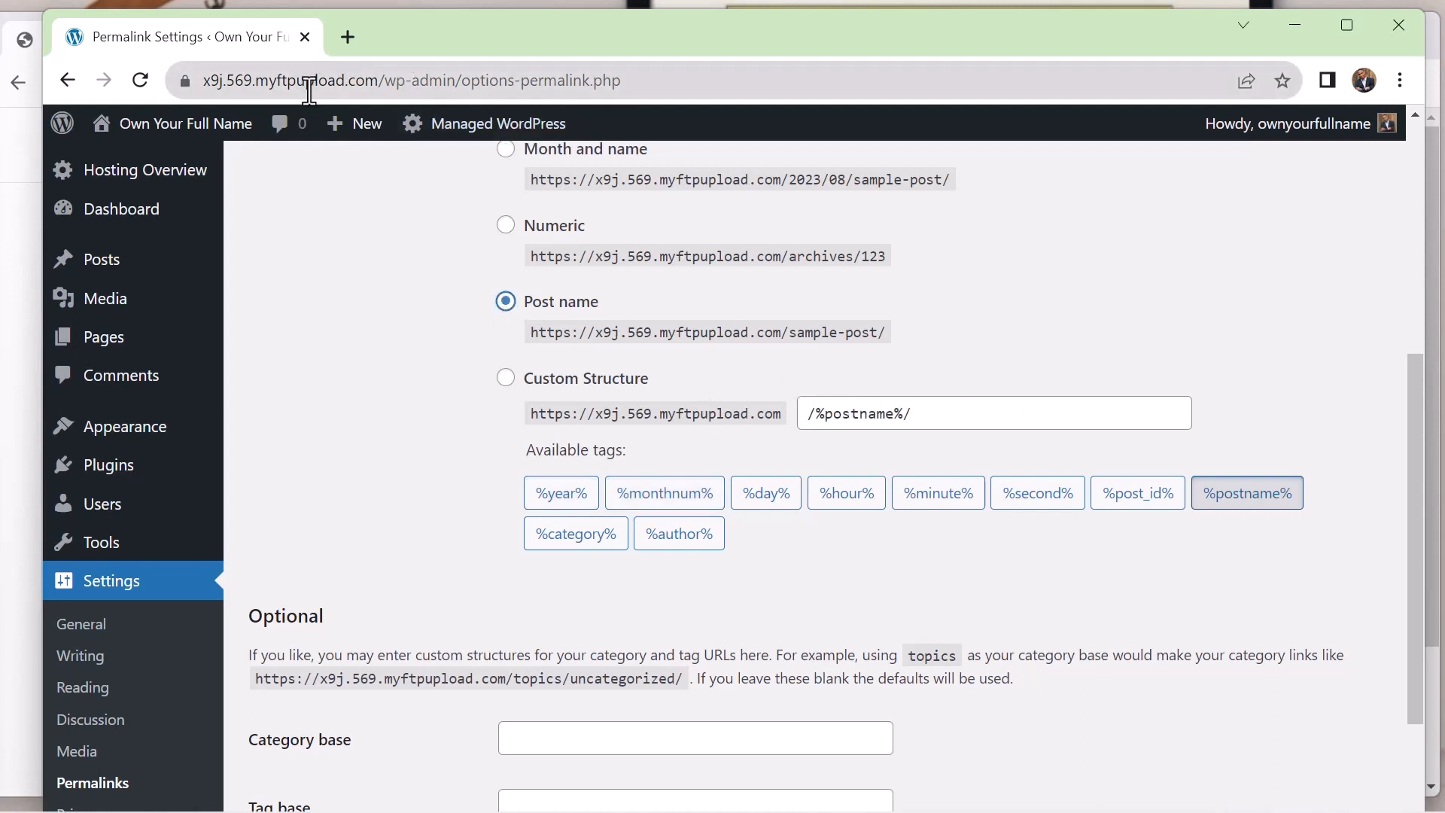
pyautogui.scroll(3, 703, 394)
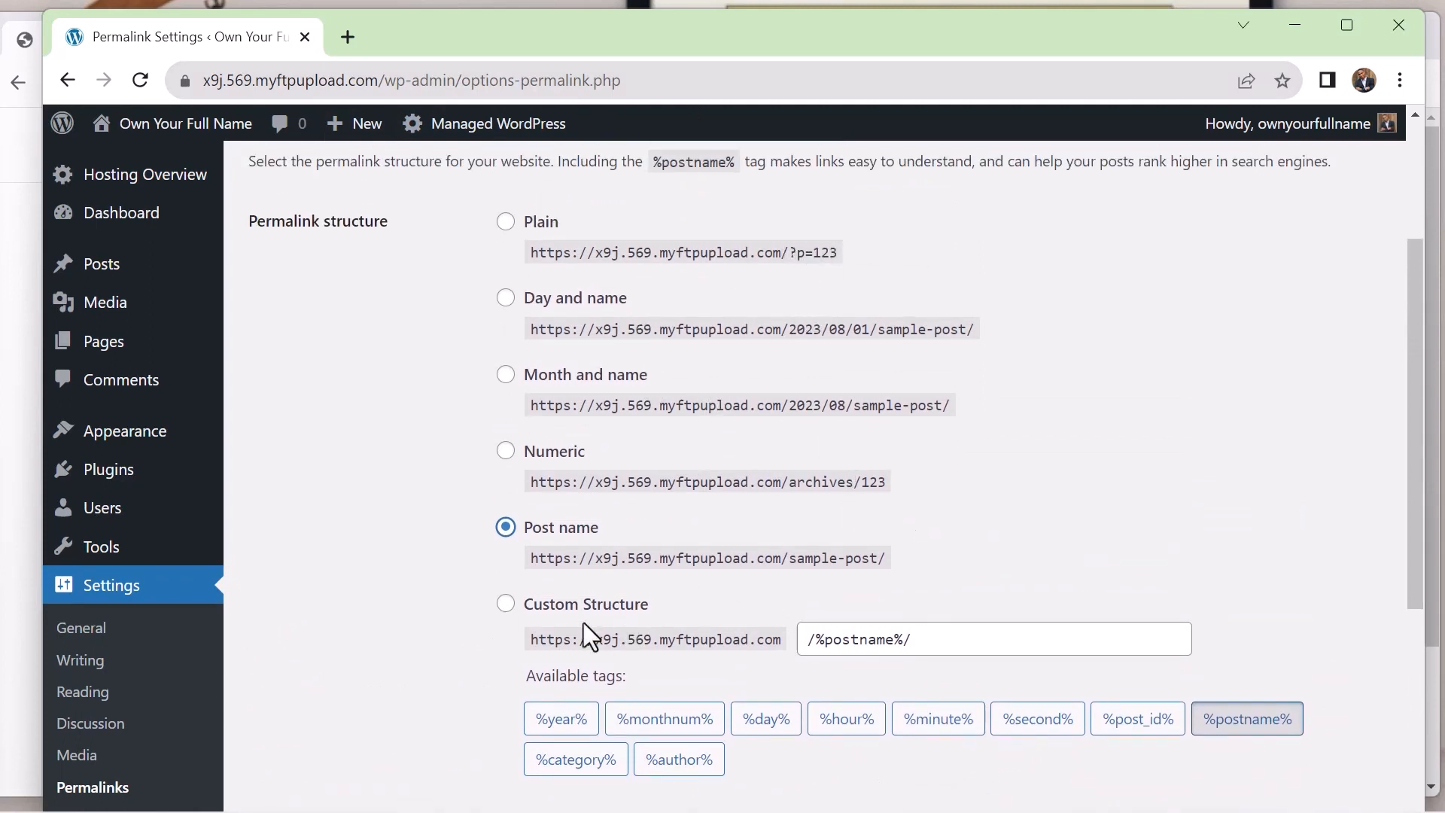
pyautogui.scroll(-5, 397, 584)
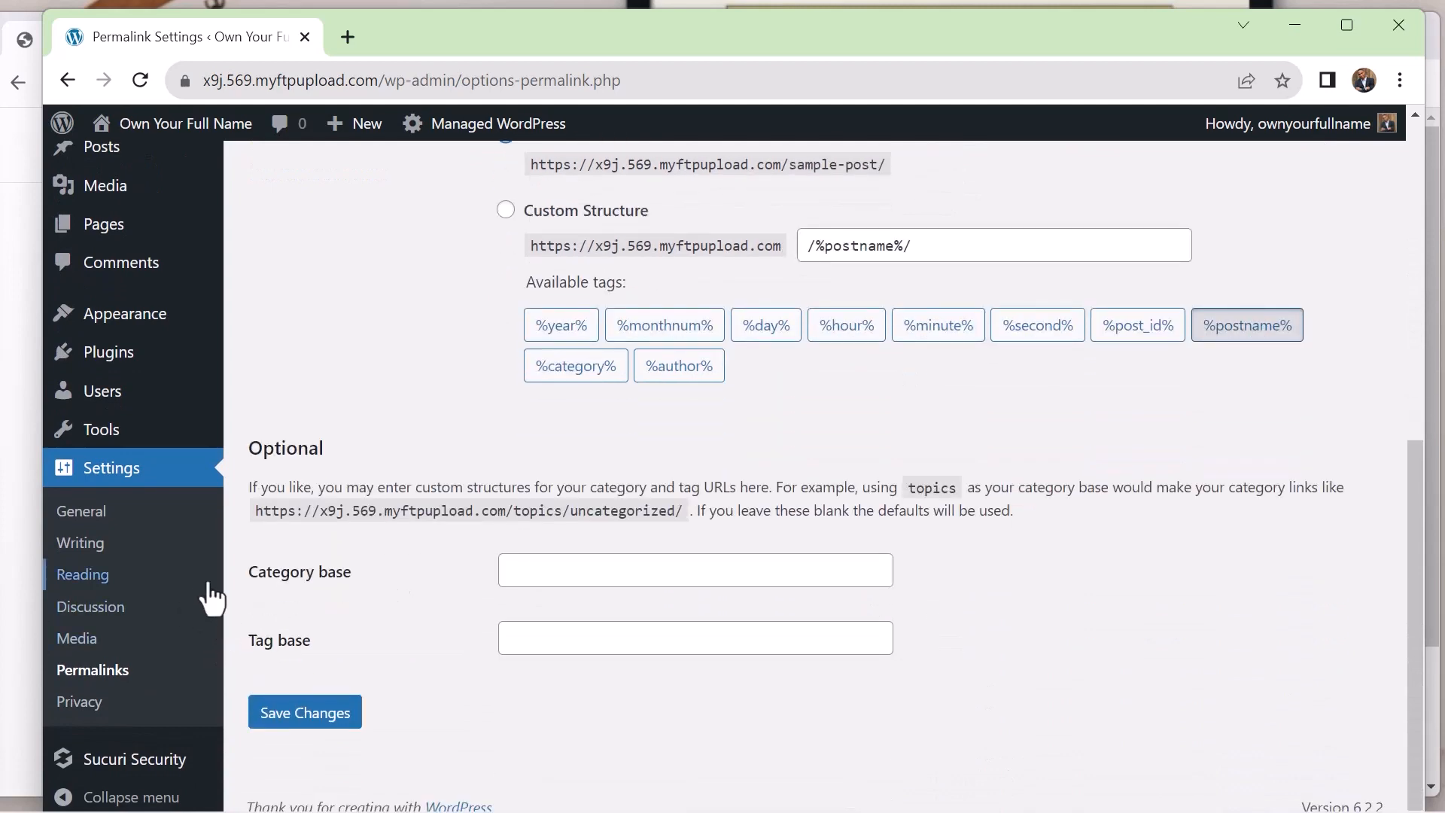
pyautogui.click(282, 724)
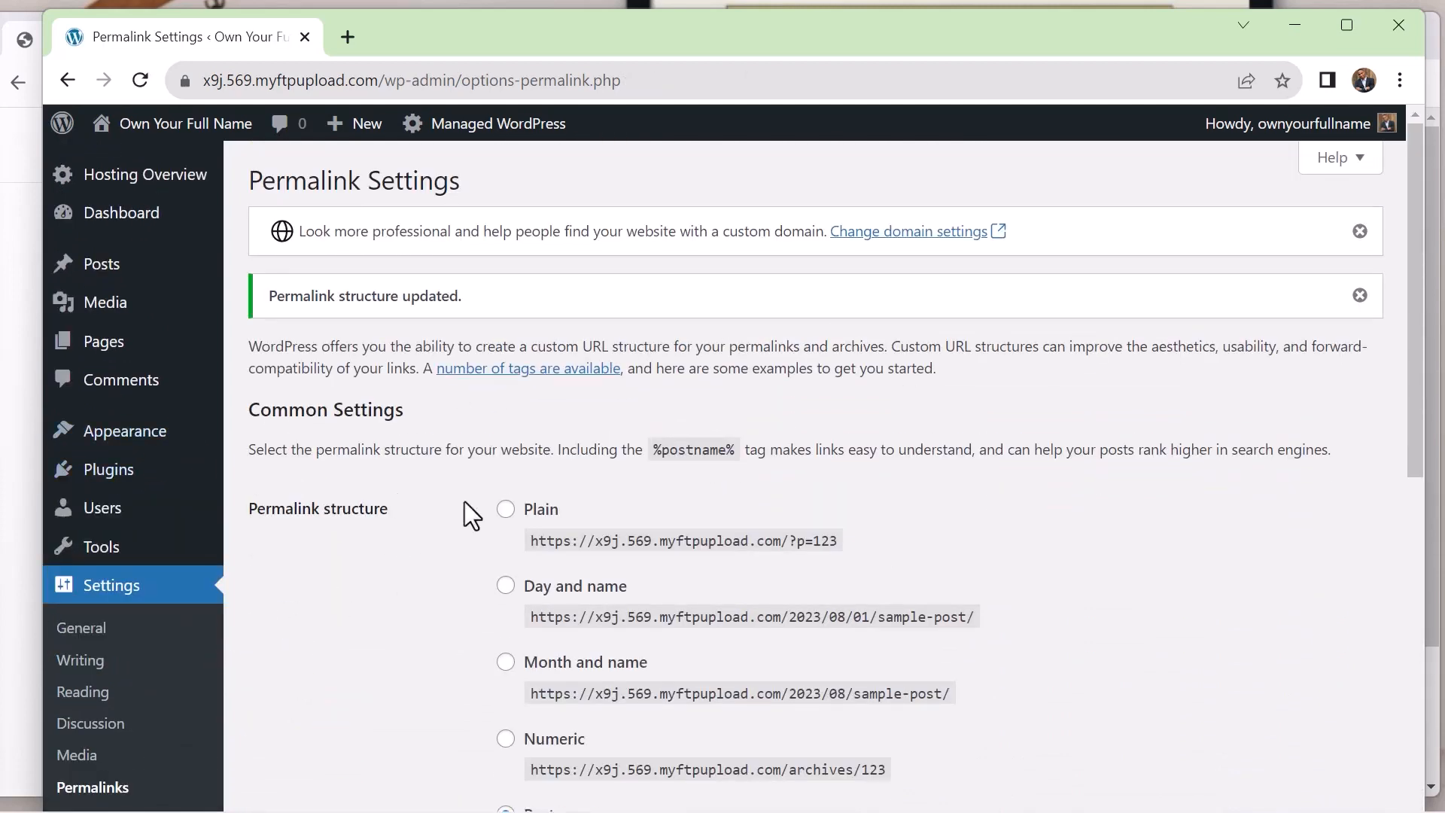
pyautogui.scroll(-8, 464, 502)
pyautogui.scroll(8, 464, 501)
pyautogui.scroll(-8, 450, 256)
pyautogui.scroll(8, 415, 257)
# View the site's list of pages and the options available for posts
pyautogui.moveTo(147, 472)
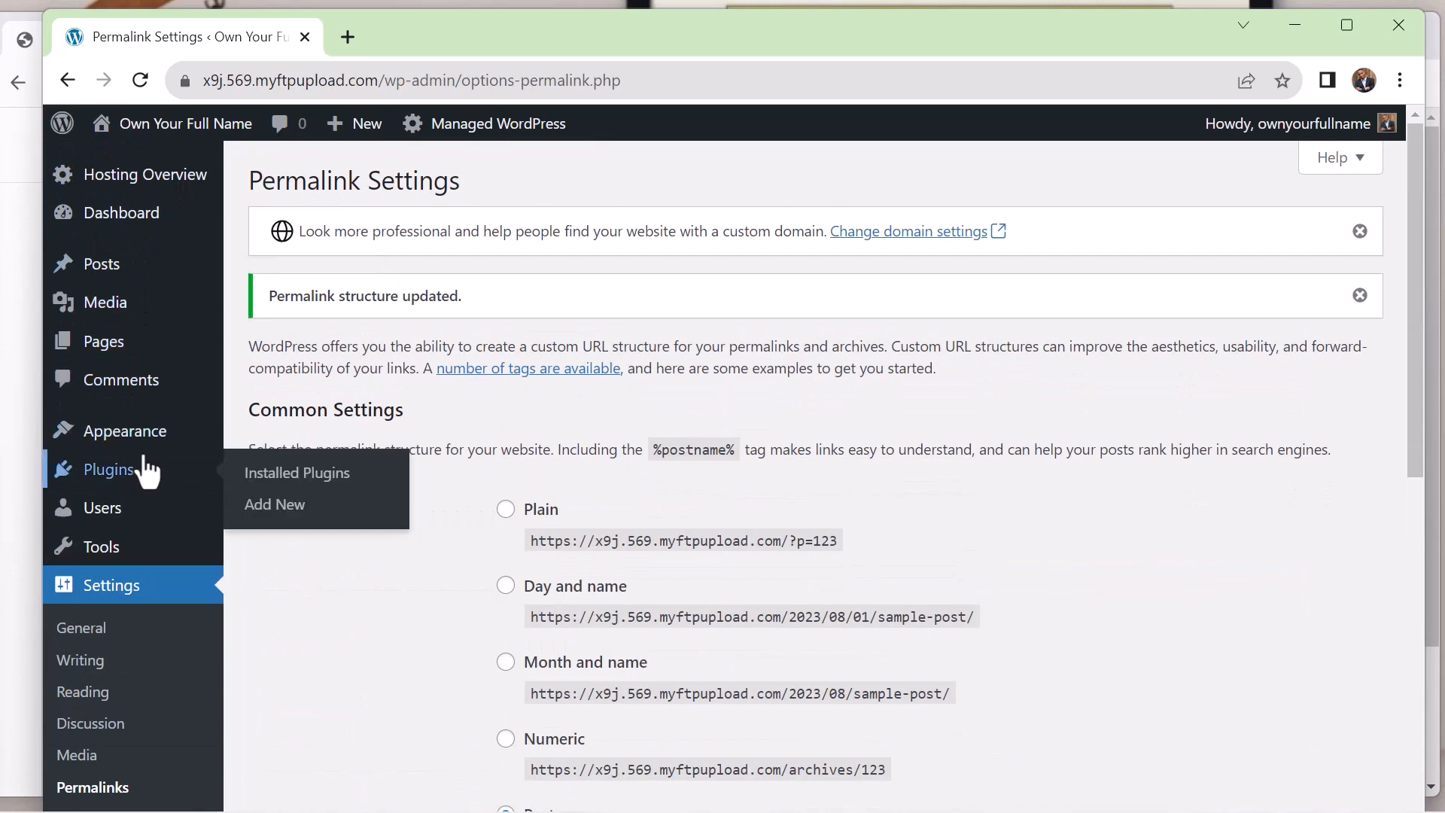
pyautogui.click(105, 345)
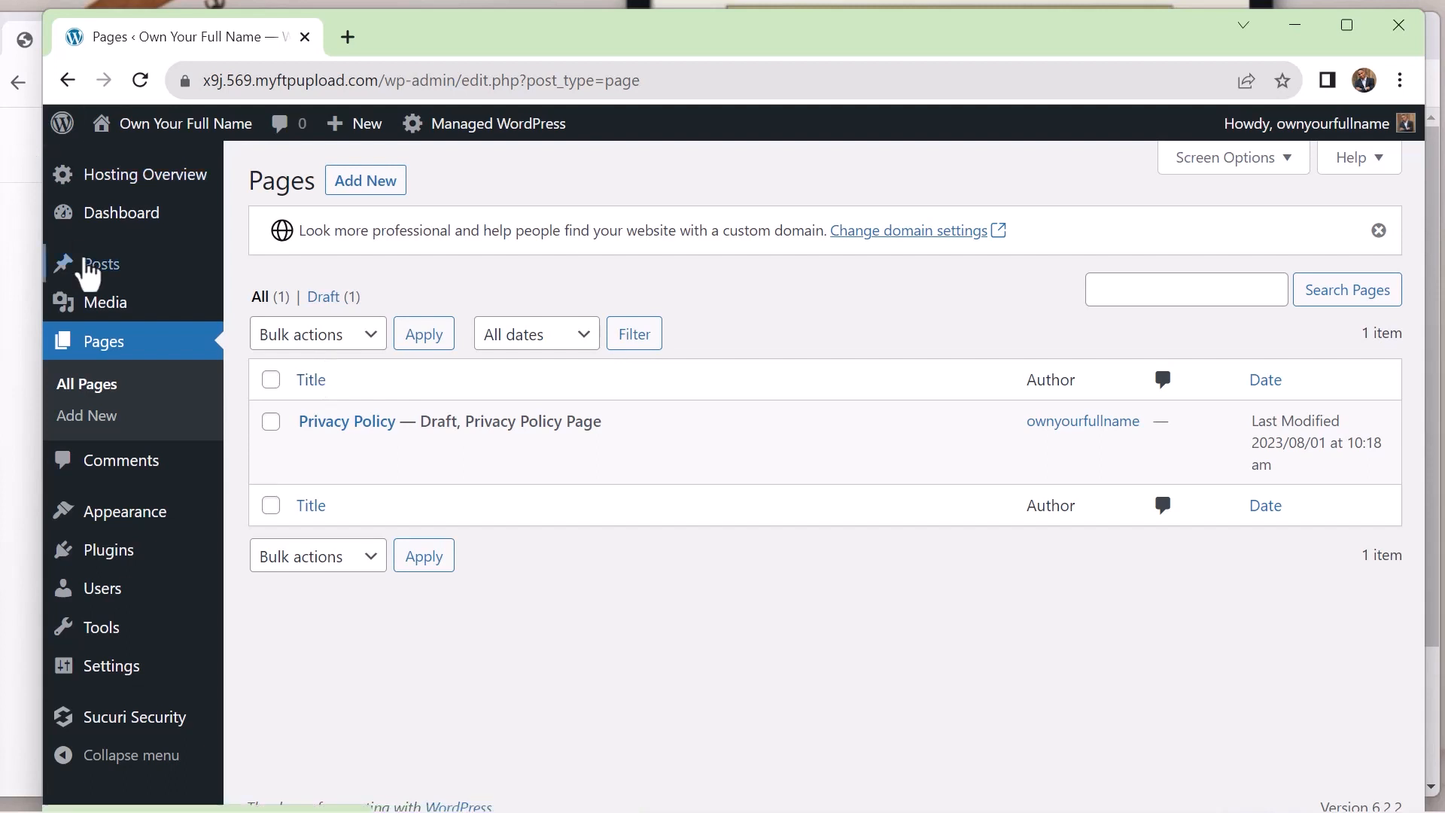
pyautogui.moveTo(85, 264)
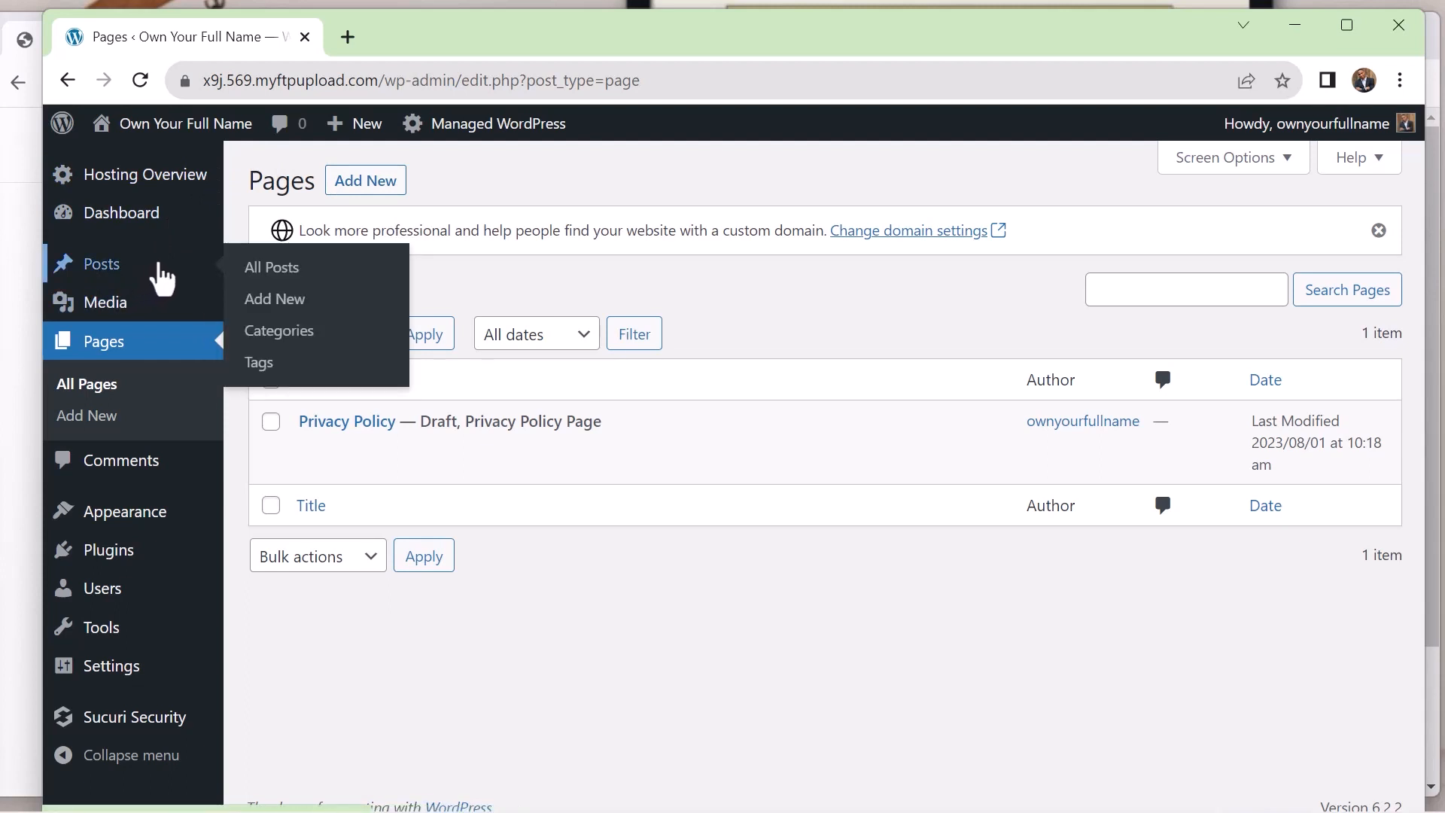
pyautogui.moveTo(342, 441)
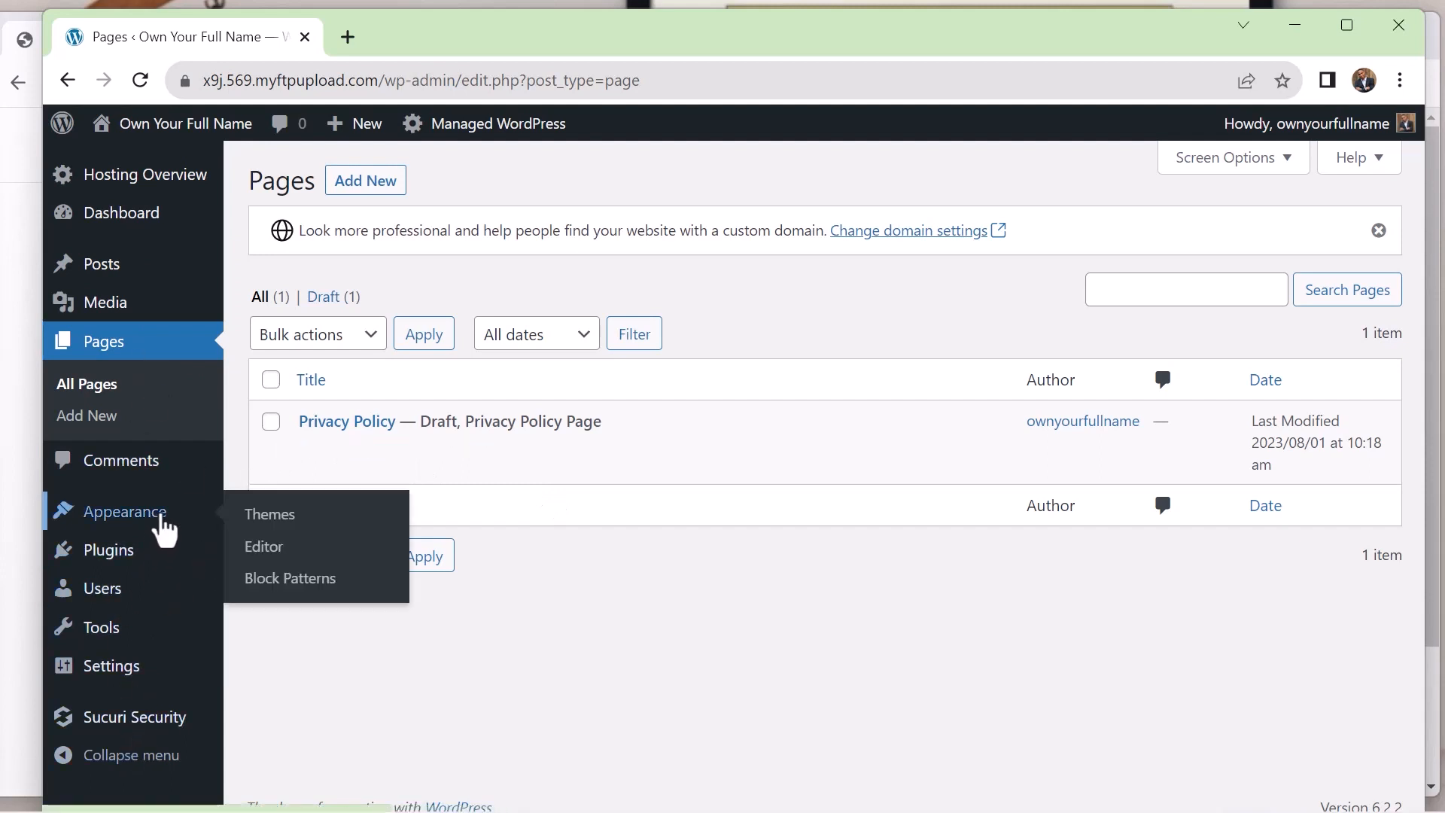
# Install the Astra theme from the WordPress theme library and activate it on the site
pyautogui.click(165, 529)
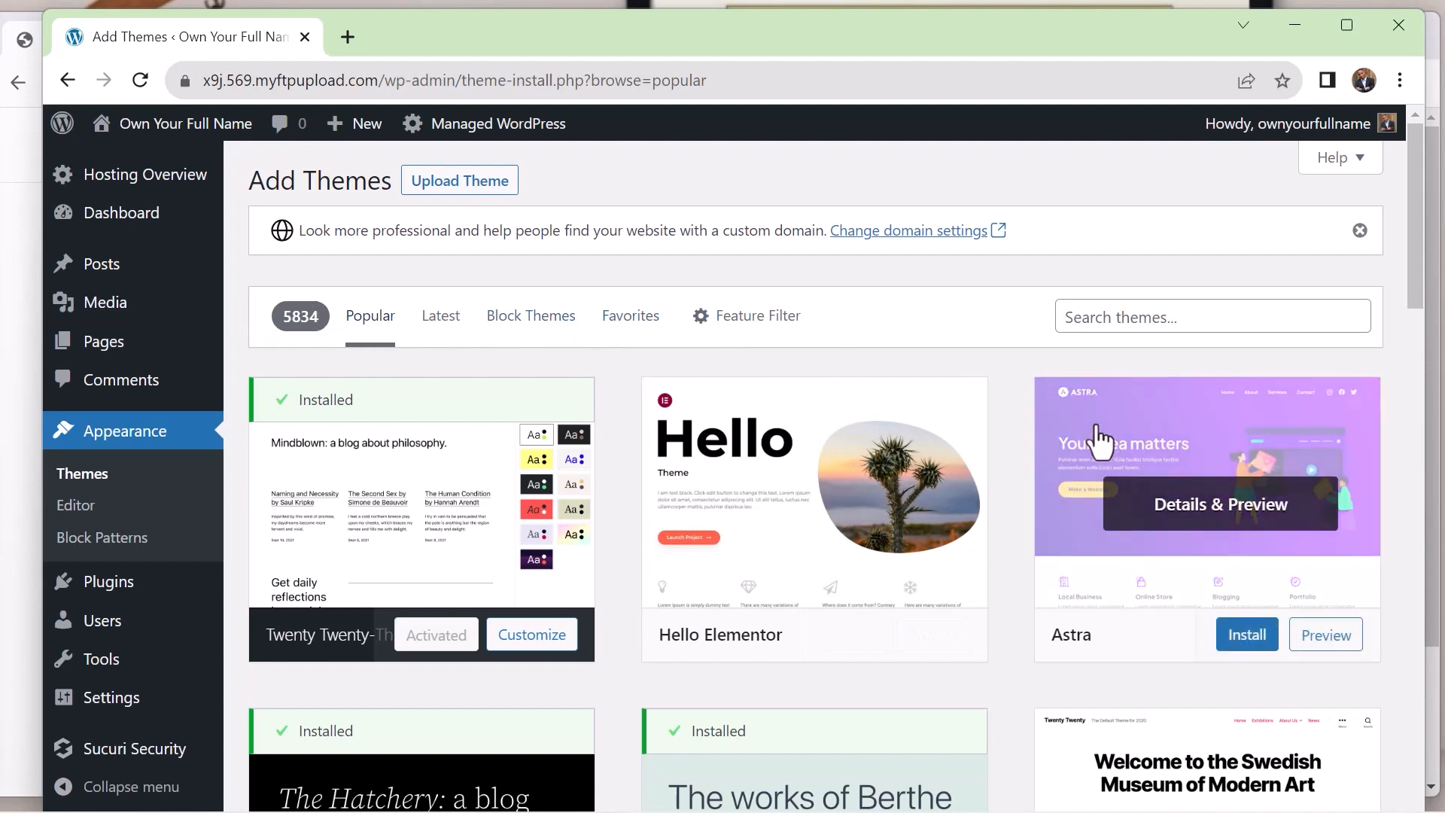
pyautogui.moveTo(1190, 523)
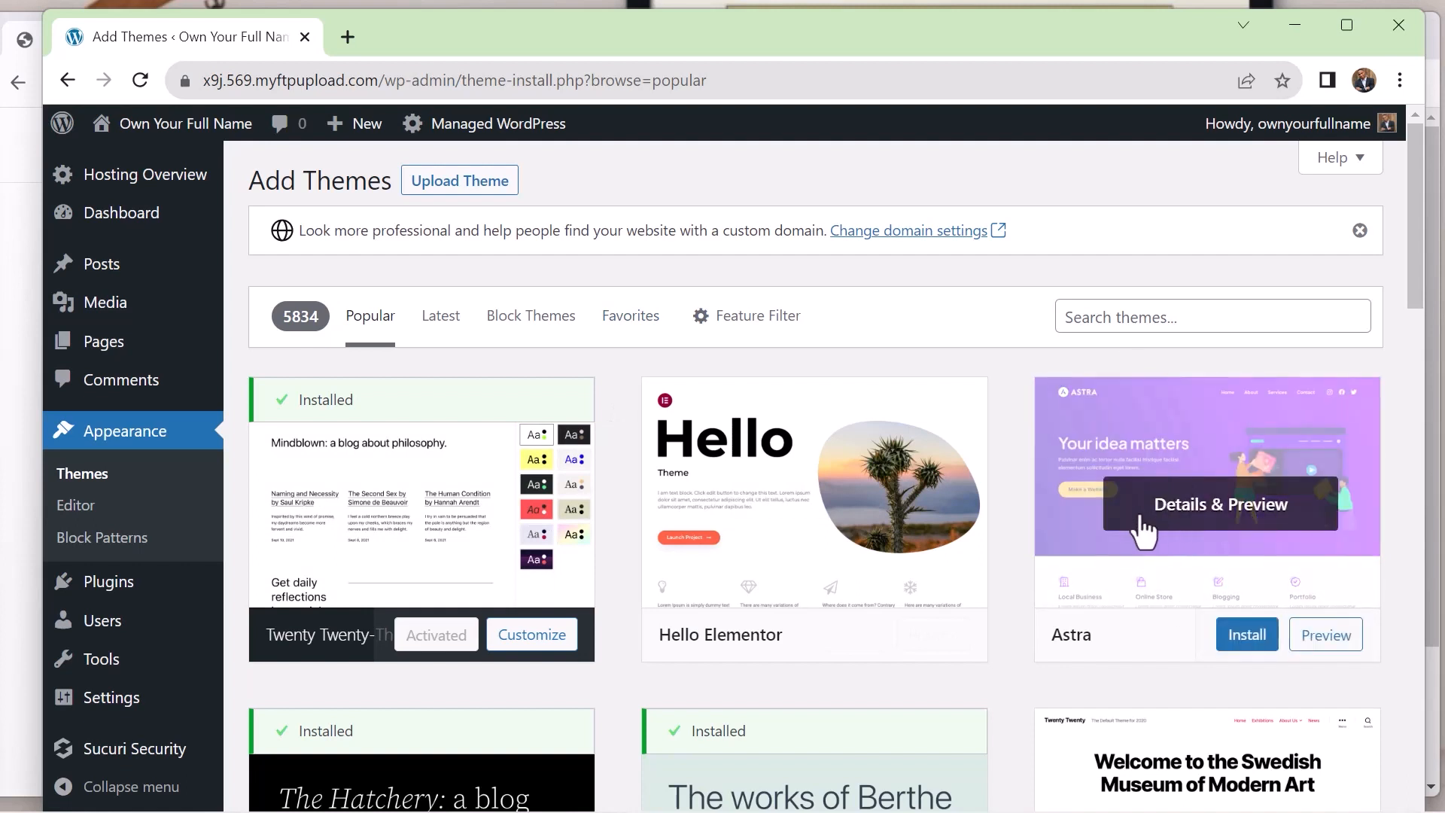
pyautogui.click(1105, 316)
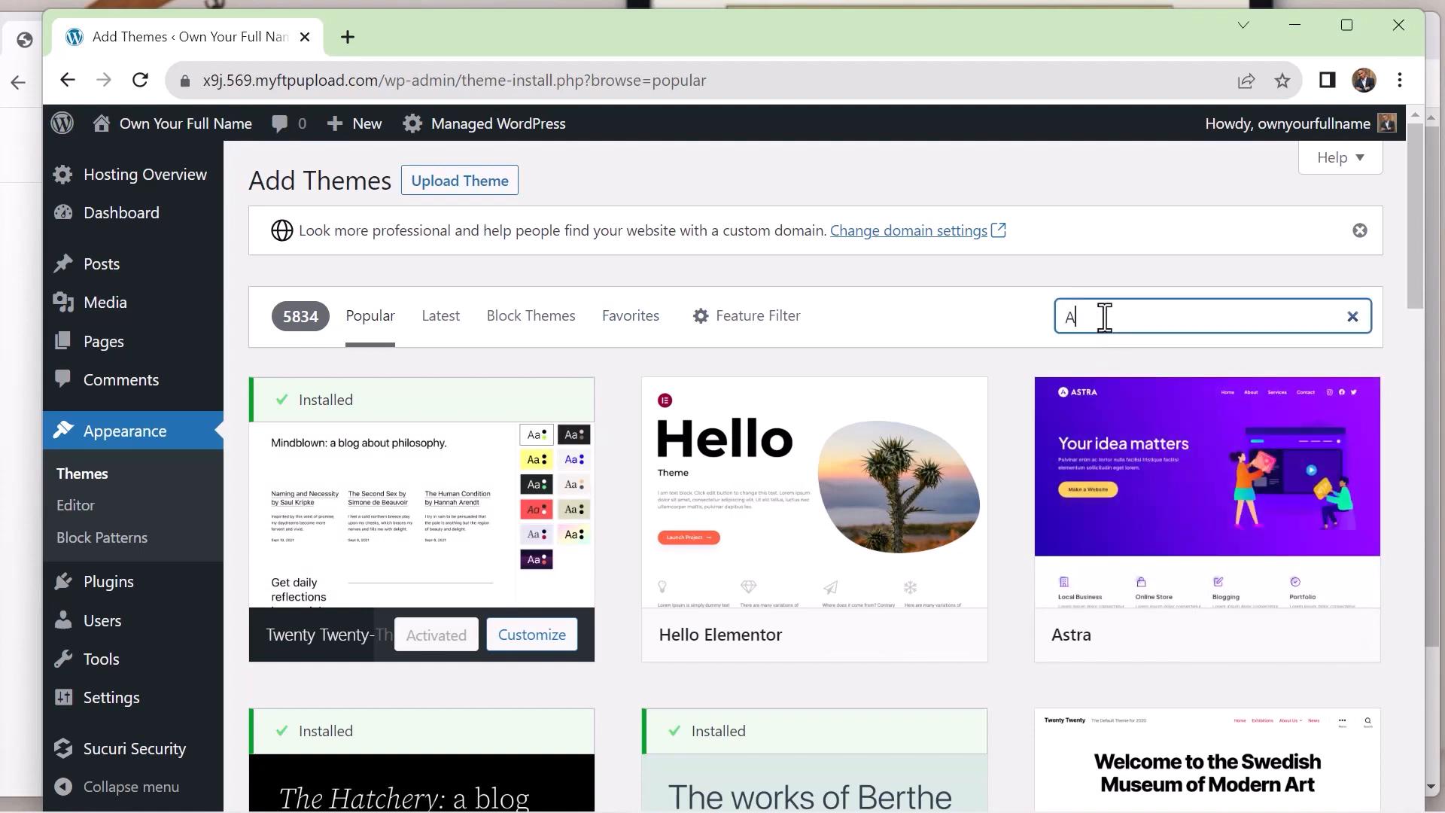
pyautogui.write('Astra')
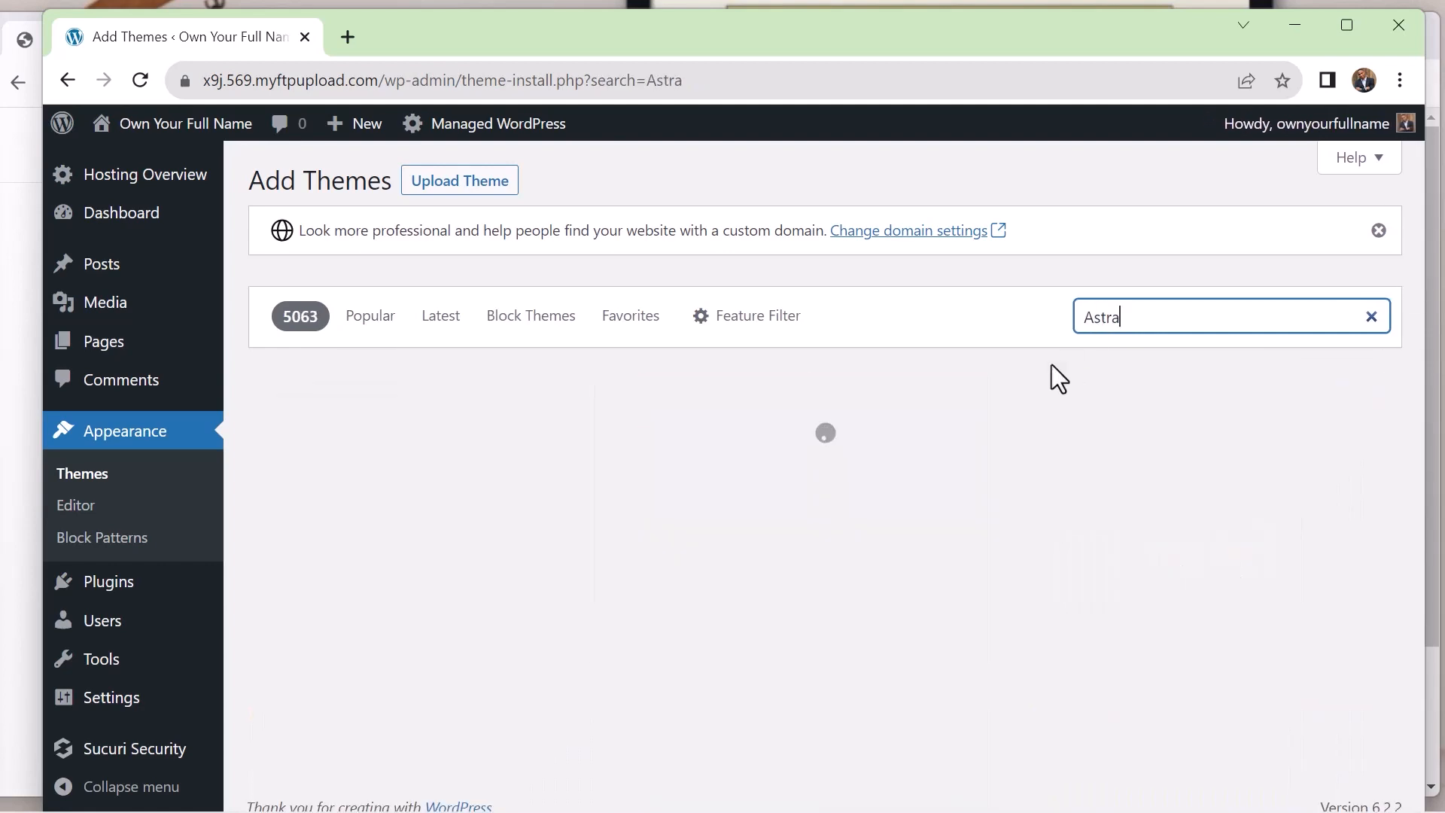
pyautogui.moveTo(376, 518)
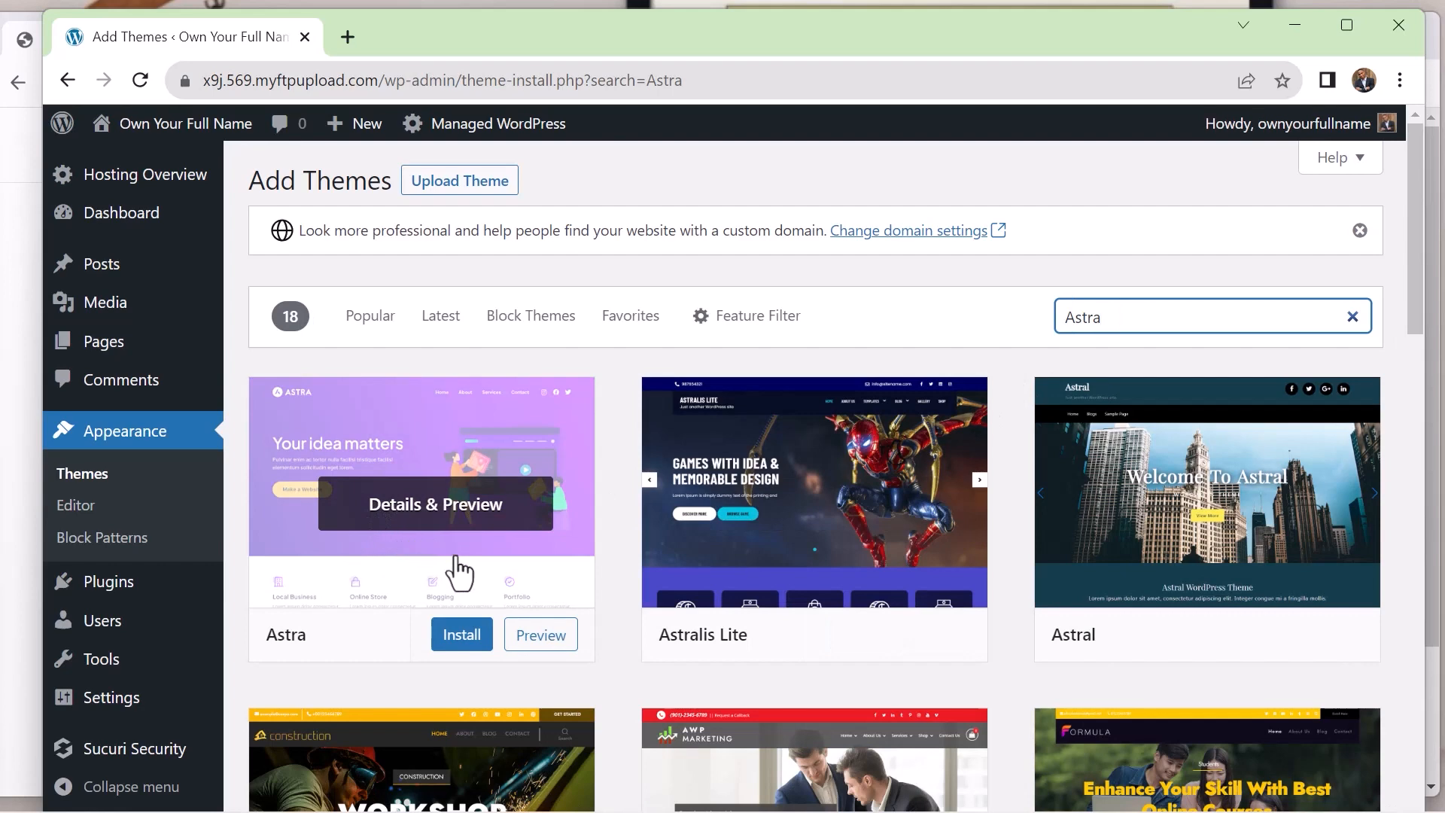
pyautogui.click(460, 638)
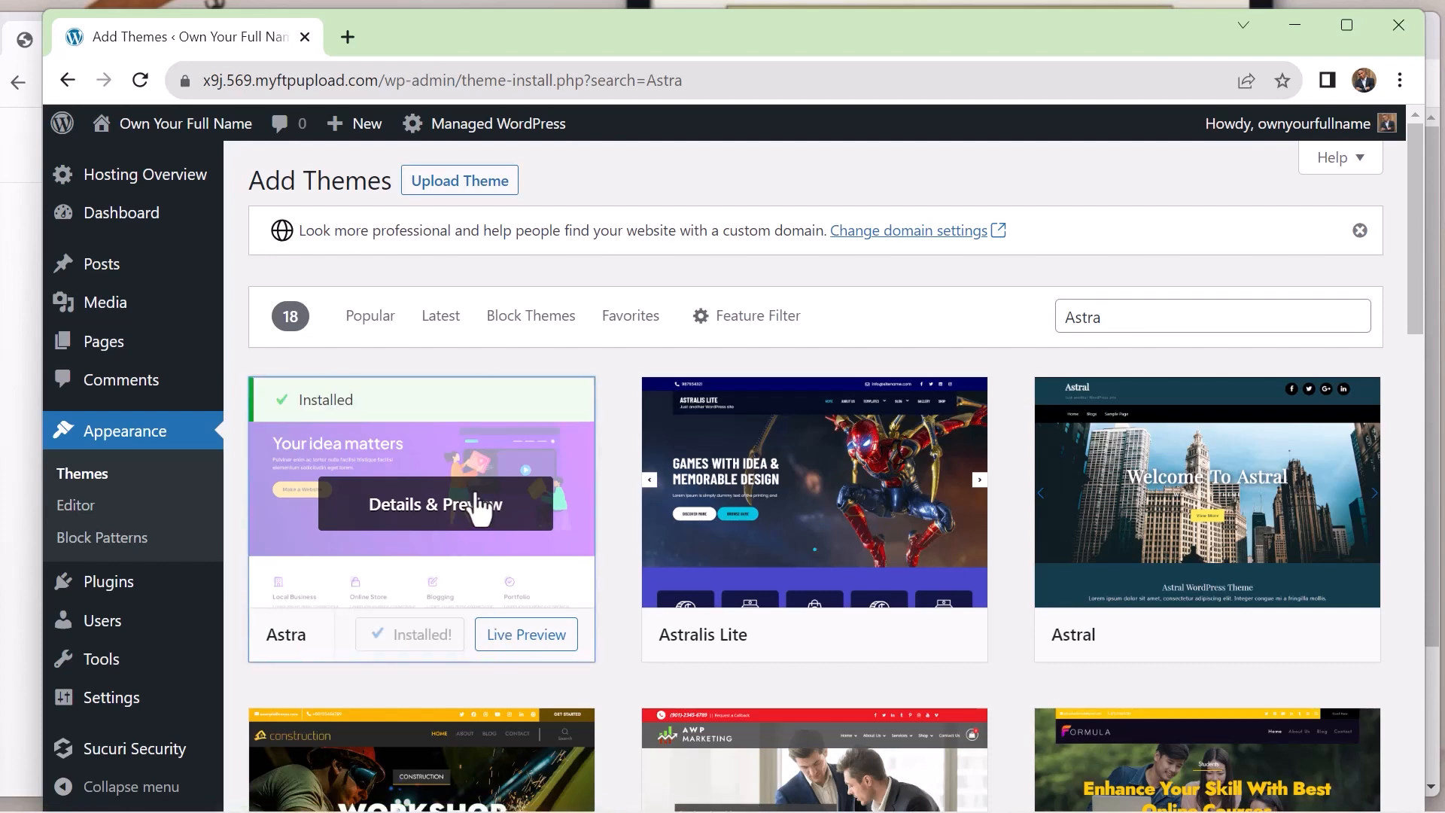
pyautogui.moveTo(145, 602)
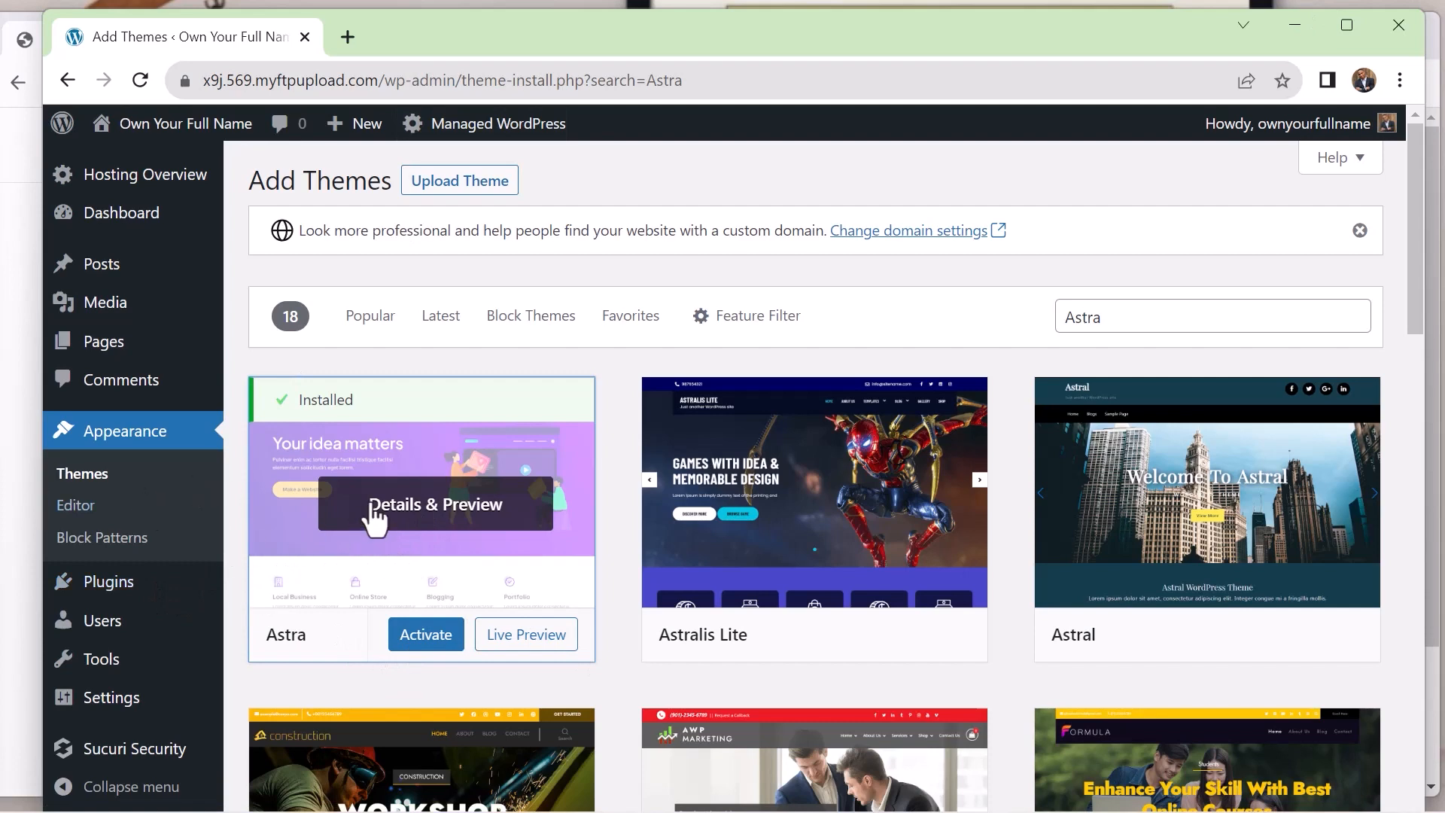
pyautogui.click(407, 644)
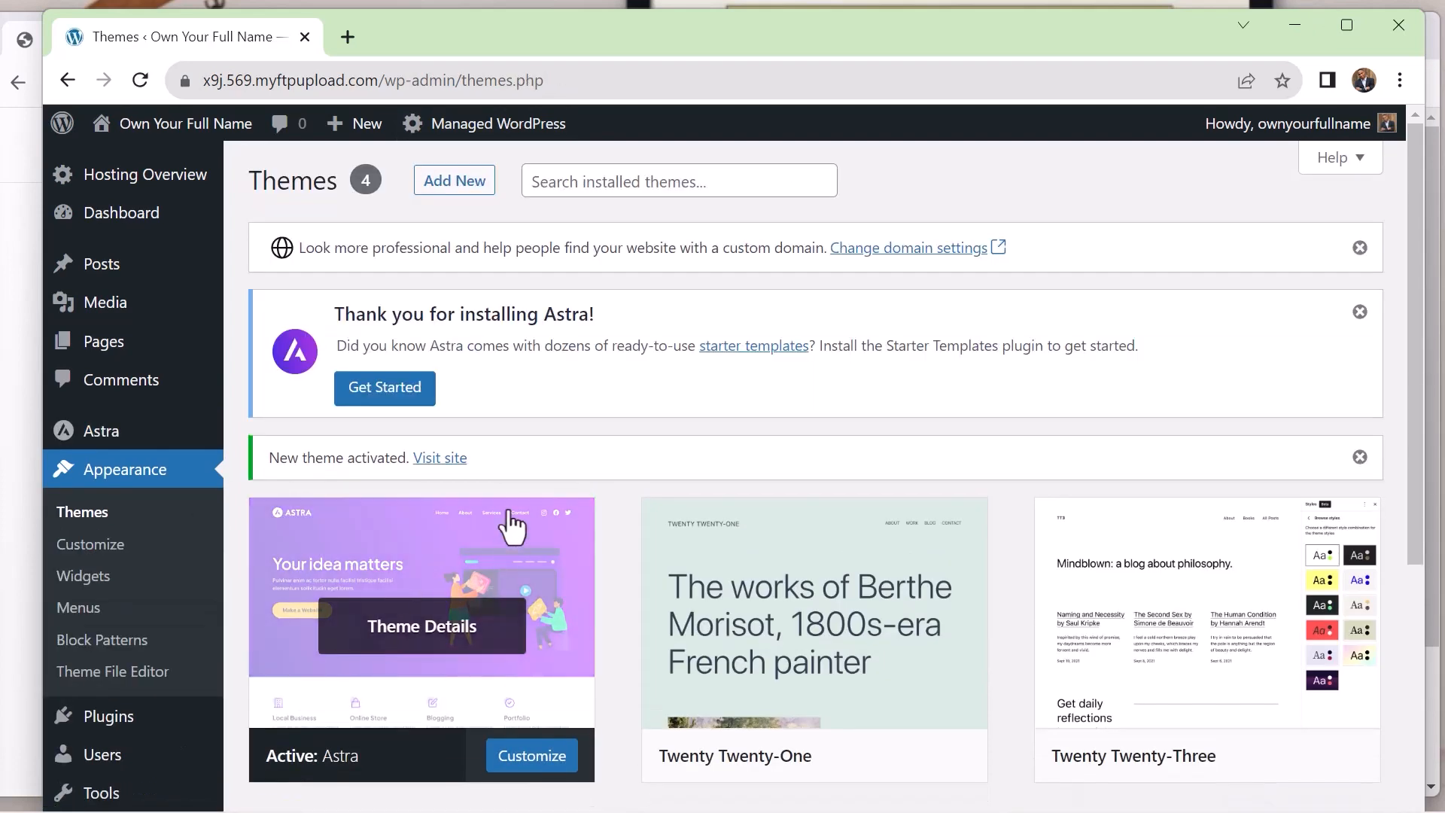
# Look through Astra's starter templates library, dismissing the Google sign-in offer, and return to the site's installed themes
pyautogui.click(745, 346)
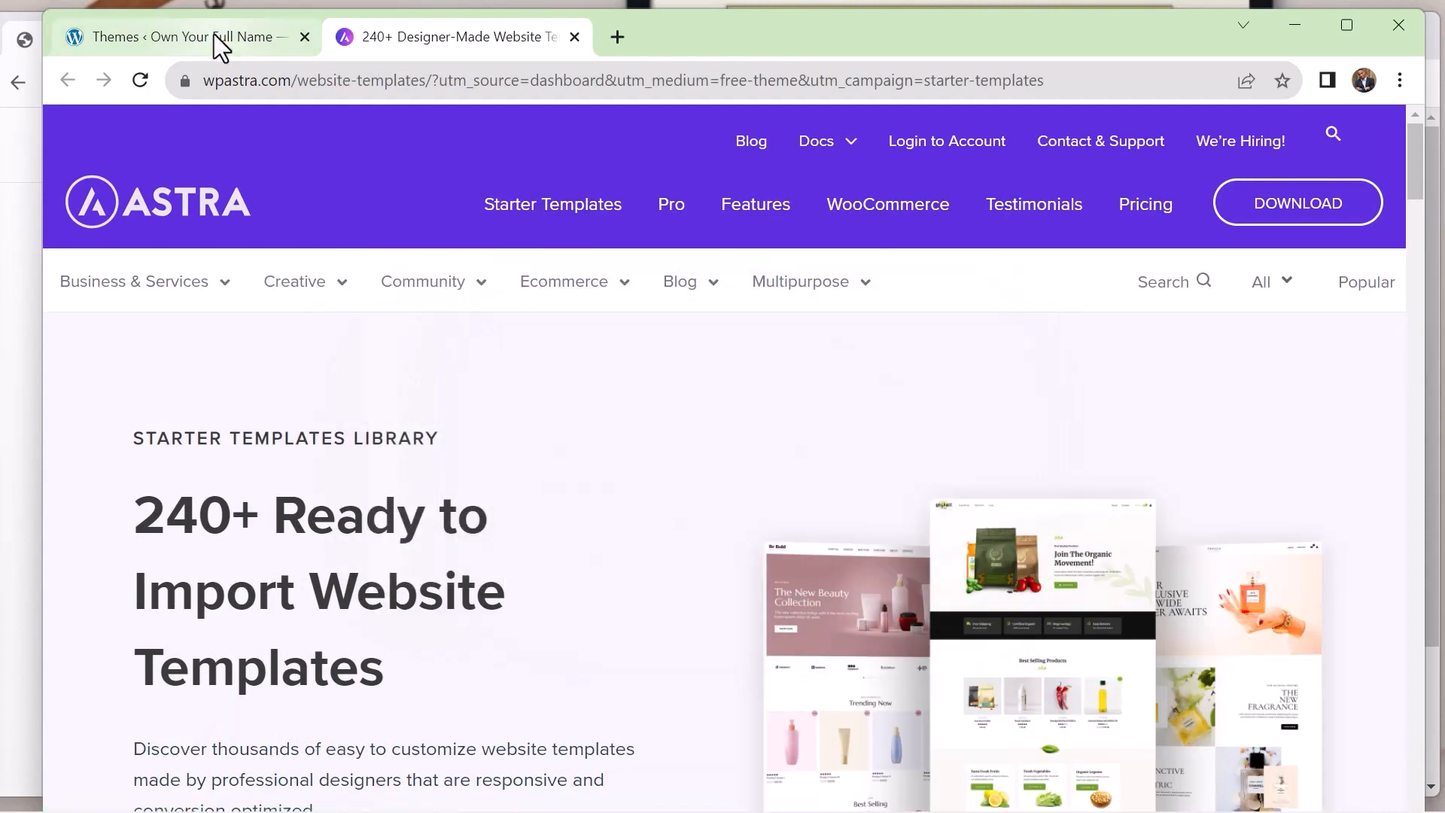
pyautogui.moveTo(692, 284)
pyautogui.scroll(-4, 659, 290)
pyautogui.scroll(-4, 659, 289)
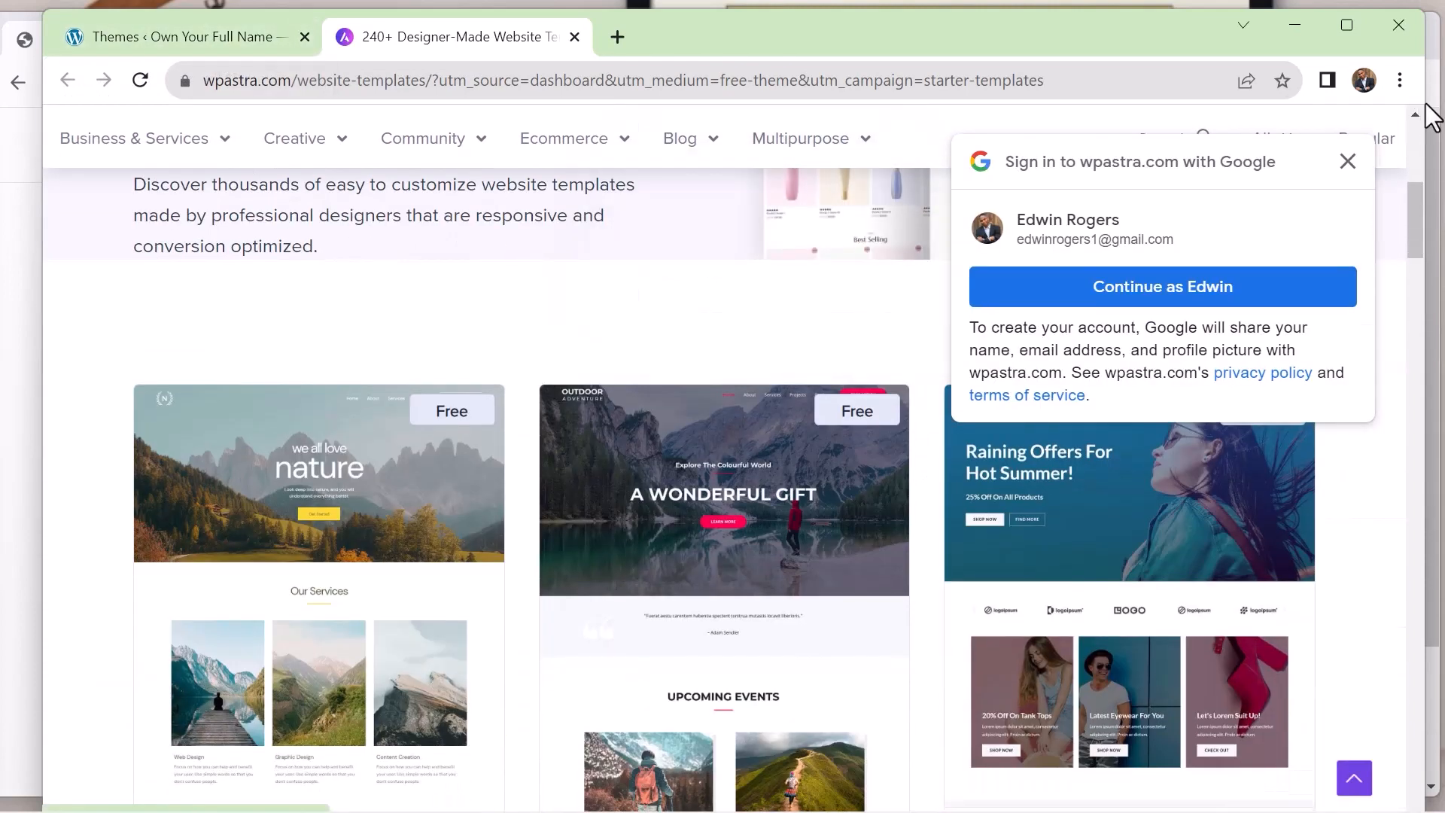
pyautogui.click(1348, 163)
pyautogui.click(174, 33)
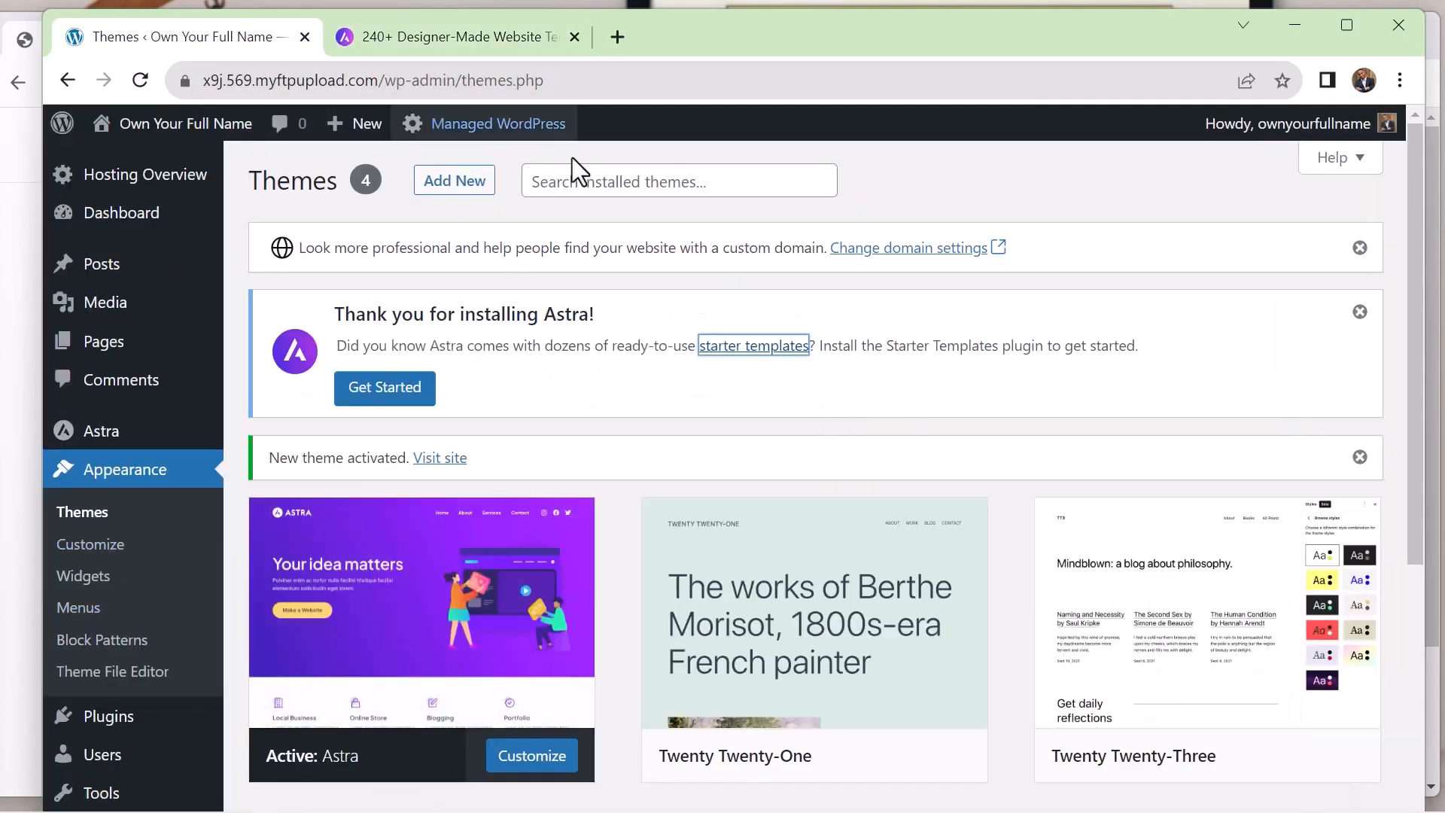
# Delete the unused Twenty Twenty-One theme from the installed themes
pyautogui.scroll(-5, 816, 377)
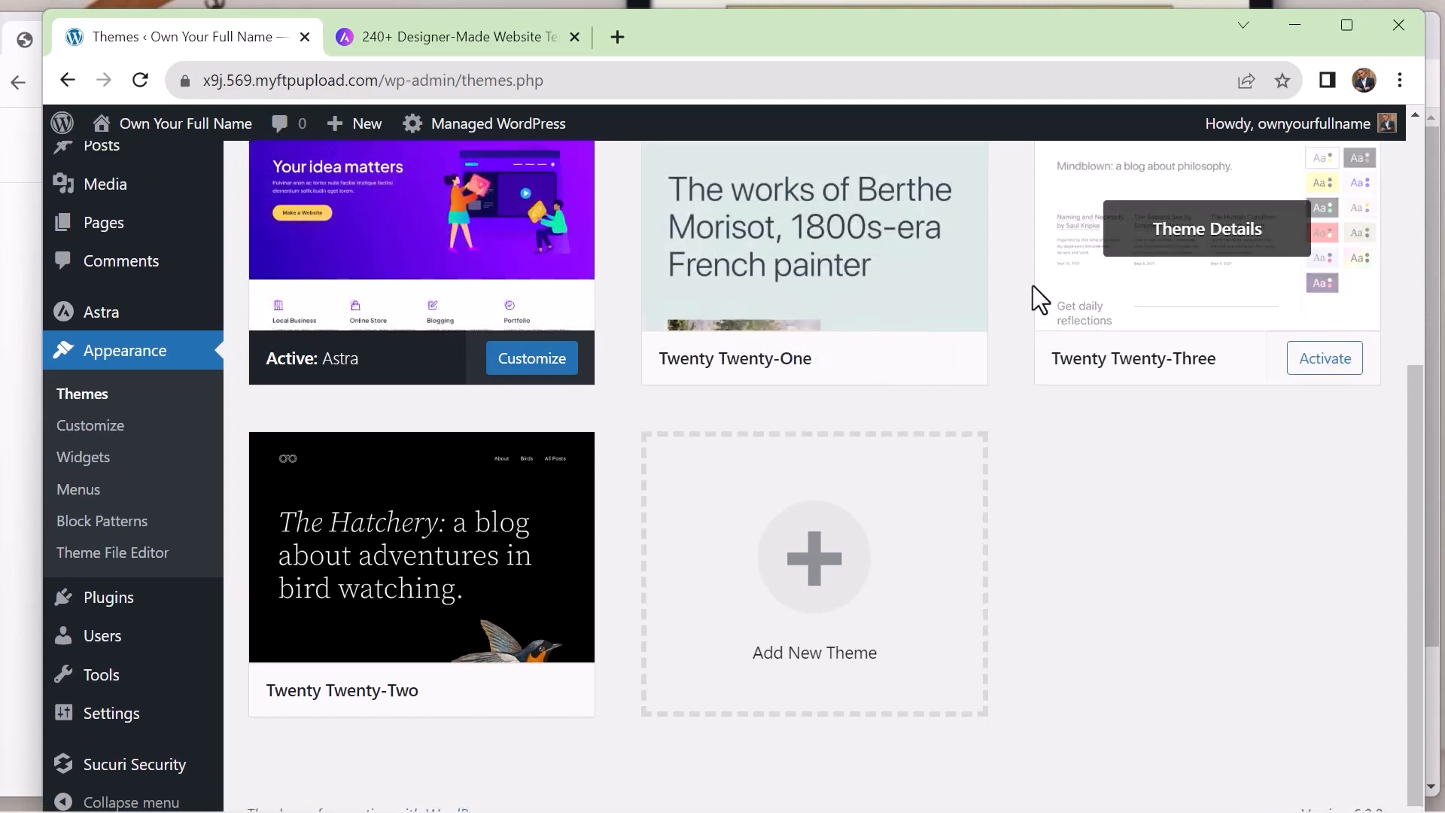
pyautogui.scroll(1, 1036, 324)
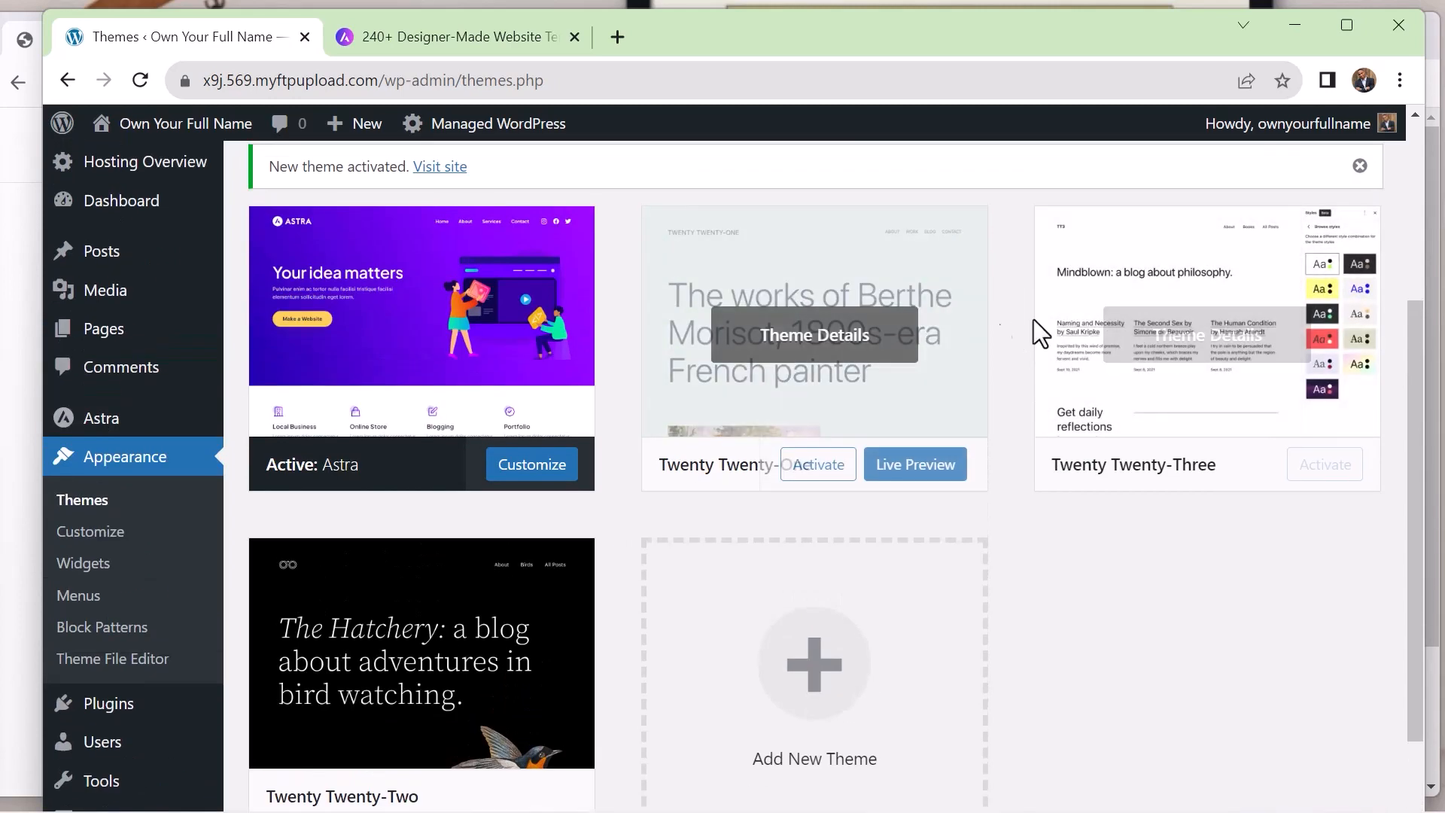
pyautogui.click(859, 426)
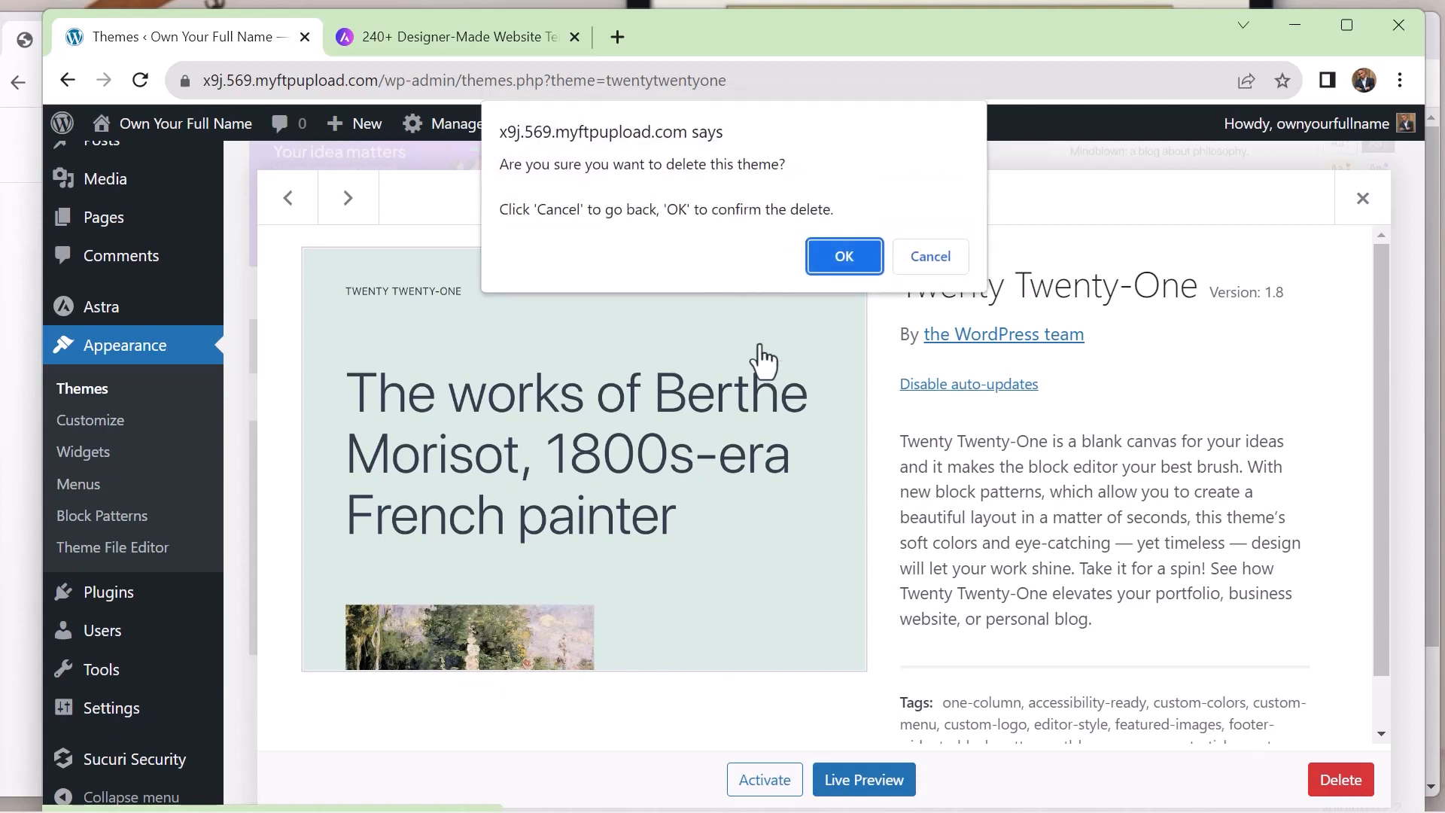
pyautogui.click(831, 256)
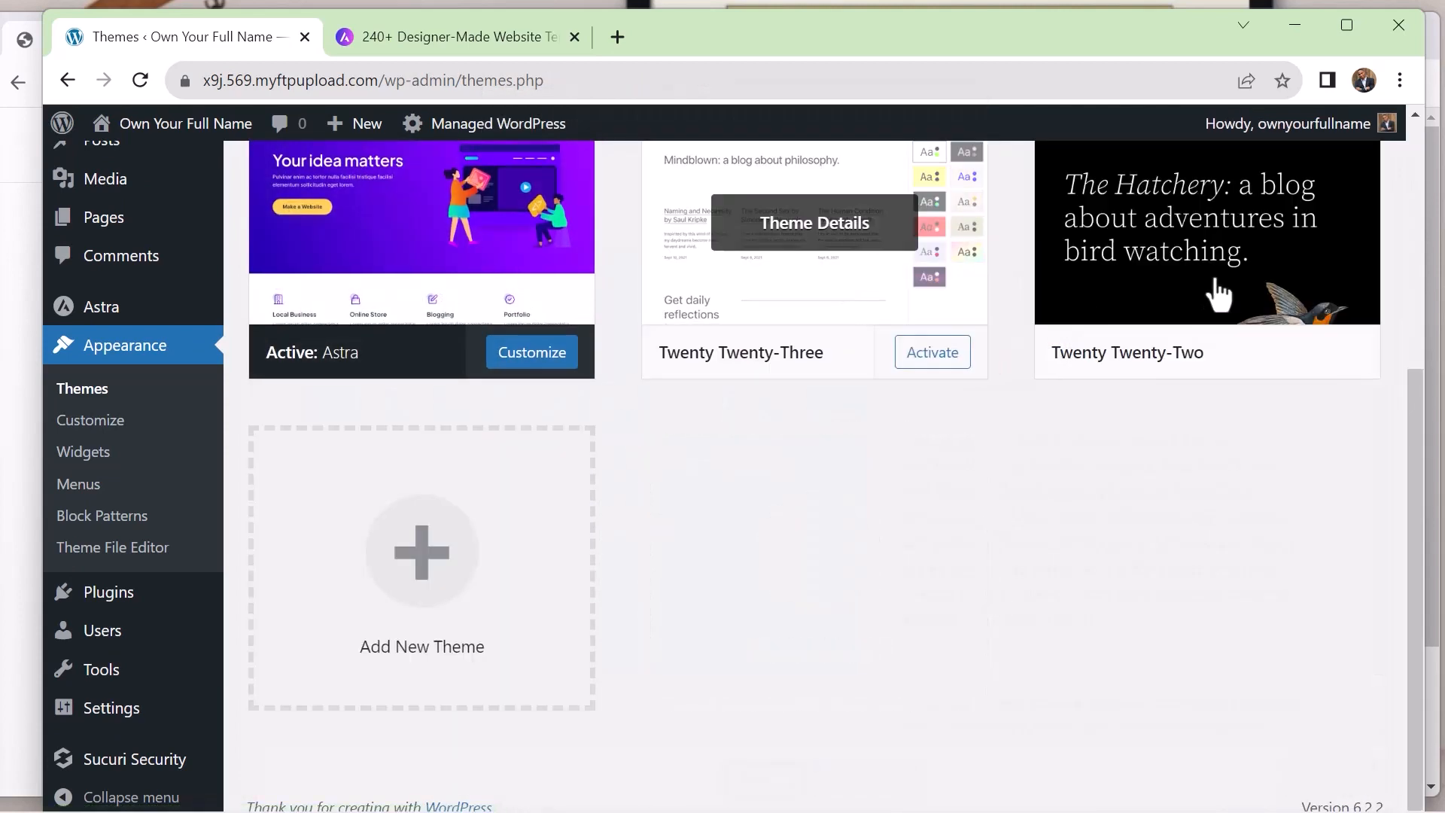
# Delete the unused Twenty Twenty-Two theme from the installed themes
pyautogui.click(1246, 312)
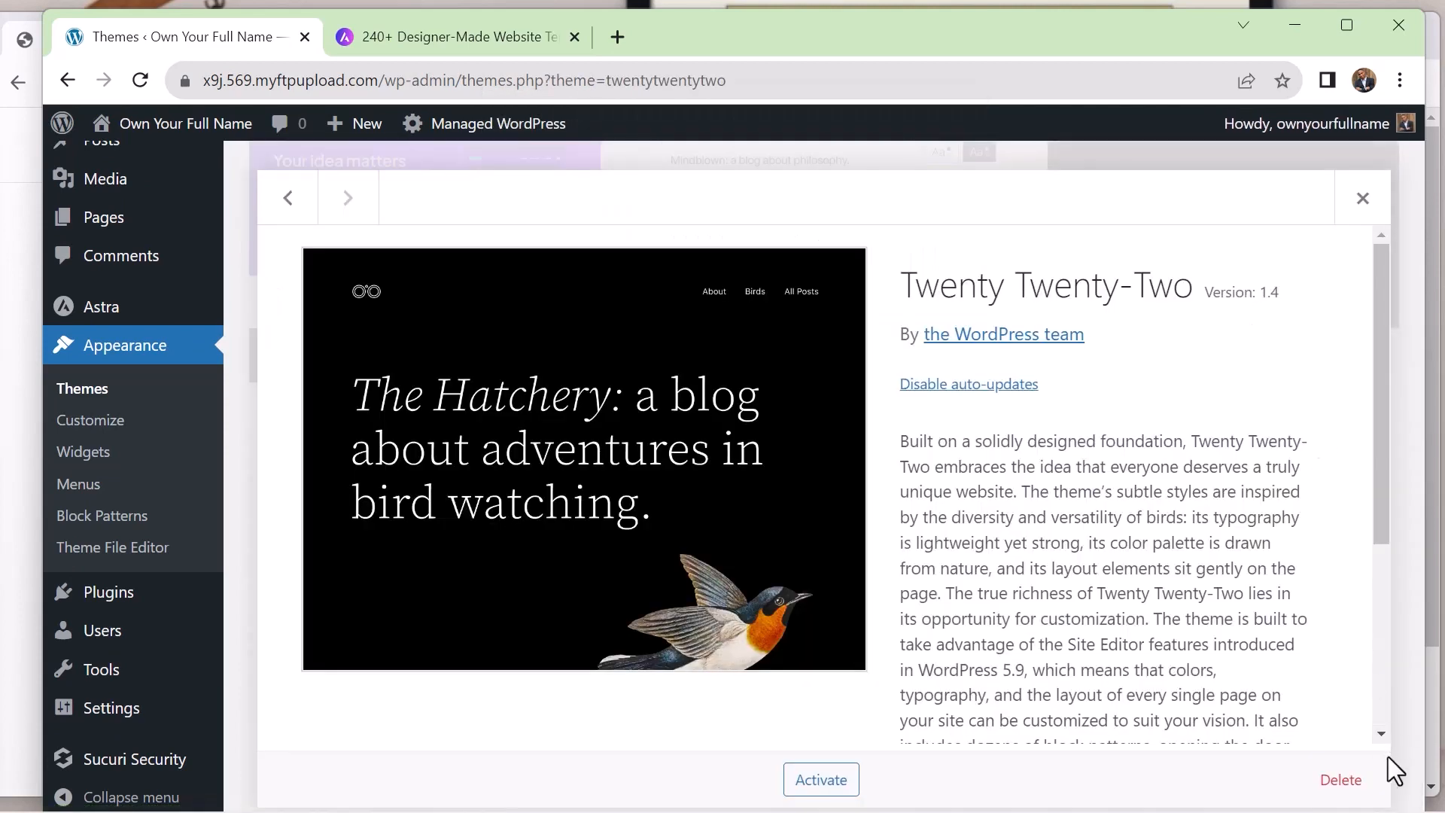
pyautogui.click(1348, 783)
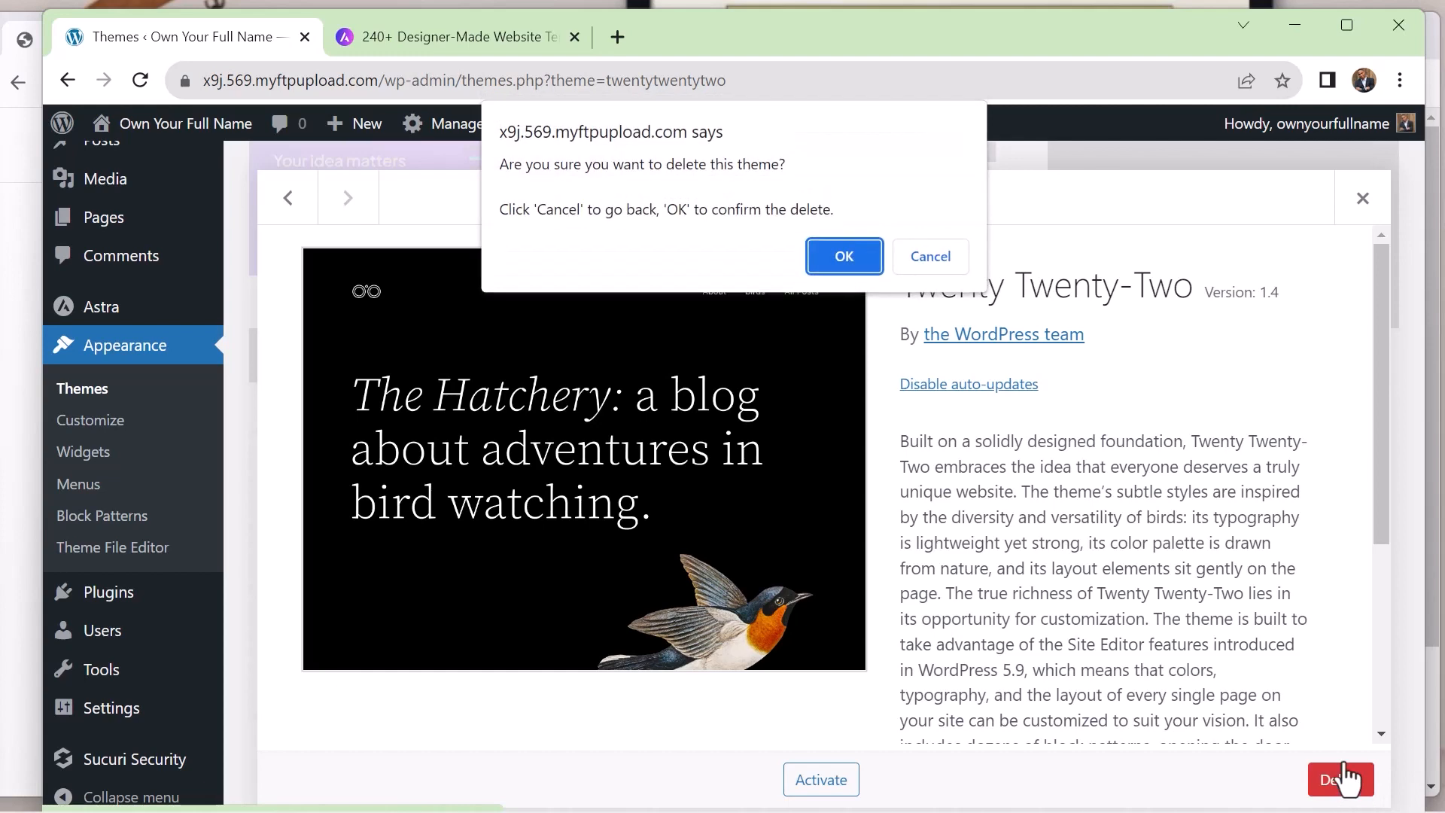
pyautogui.click(844, 259)
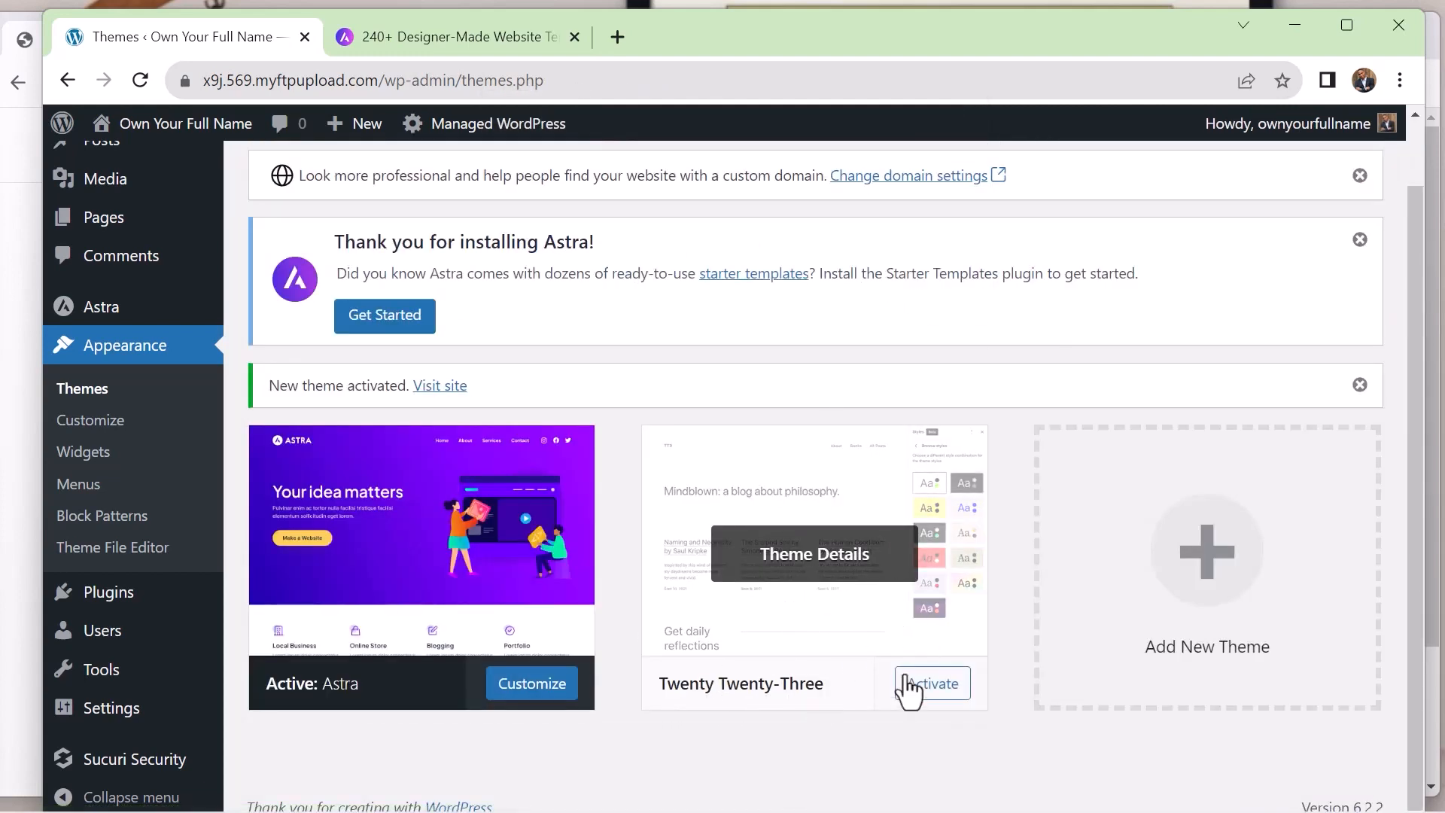
# Open the live Own Your Full Name site in a new browser tab
pyautogui.moveTo(113, 124)
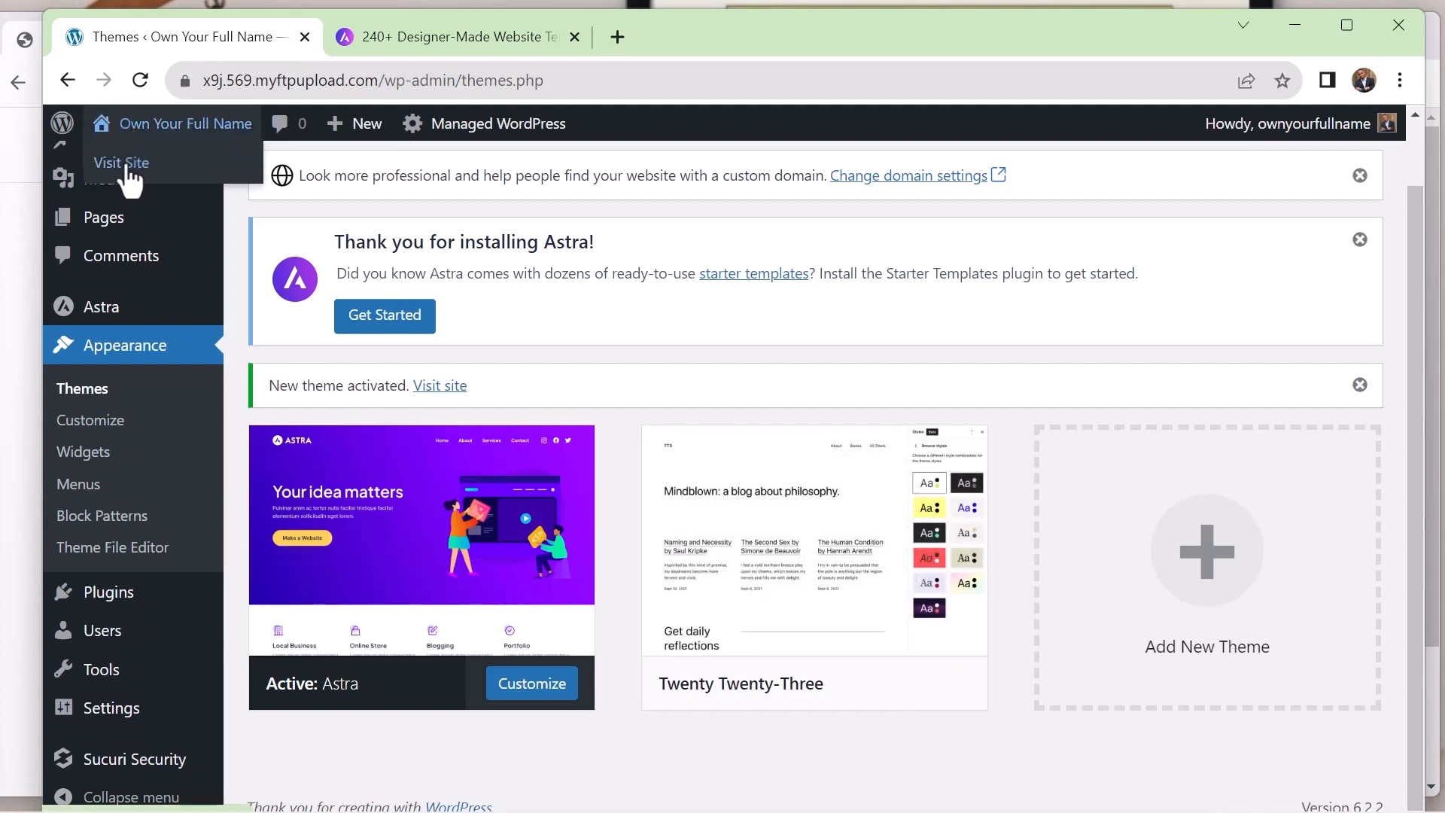
pyautogui.rightClick(128, 173)
pyautogui.click(164, 181)
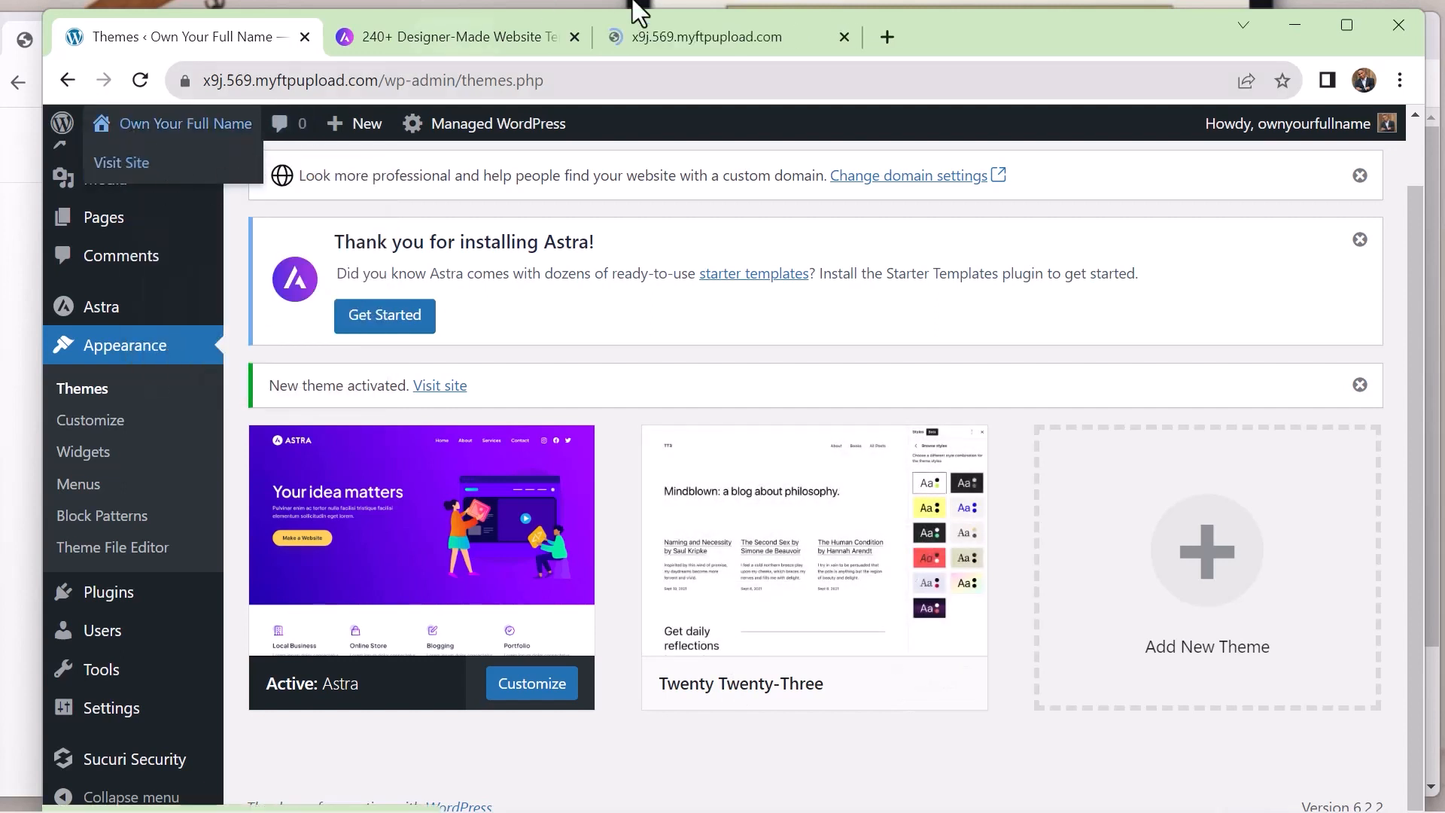
# Close the Astra template library and check the live site's front page before returning to the installed themes
pyautogui.click(572, 38)
pyautogui.click(481, 43)
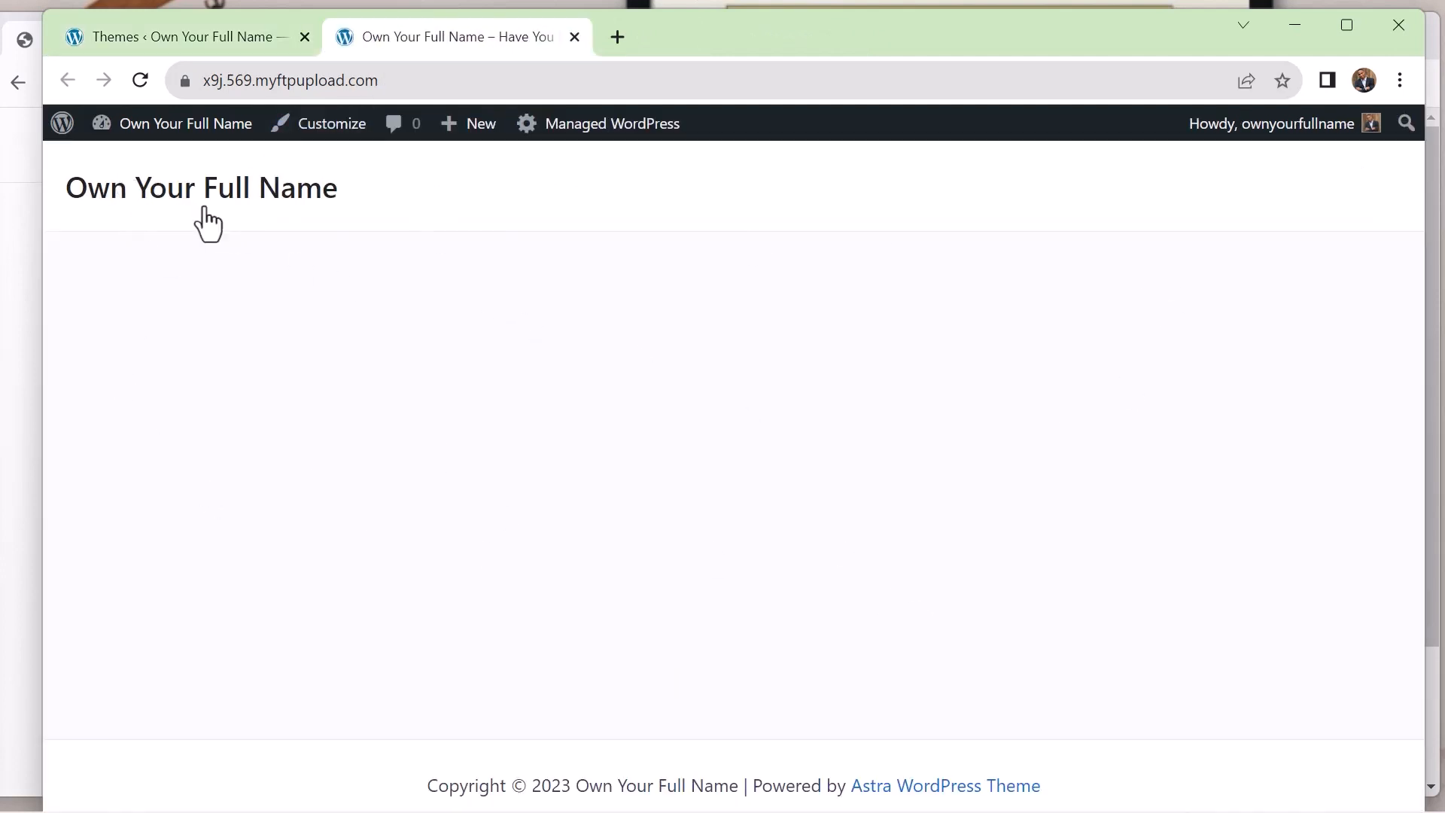
pyautogui.click(236, 40)
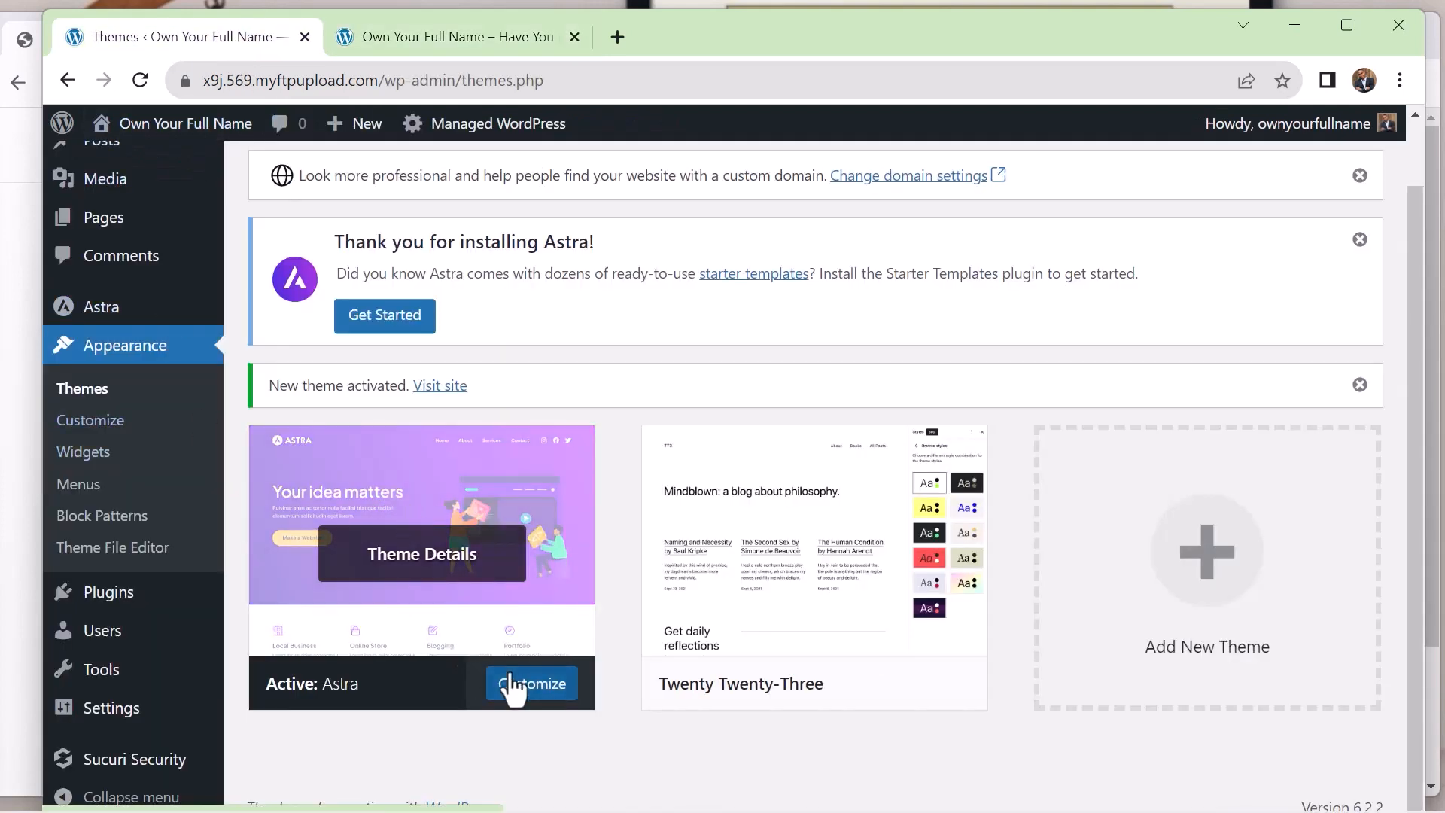
# Look through Astra's dashboard, examining its quick settings, useful plugins, Pro modules and integrations
pyautogui.click(105, 316)
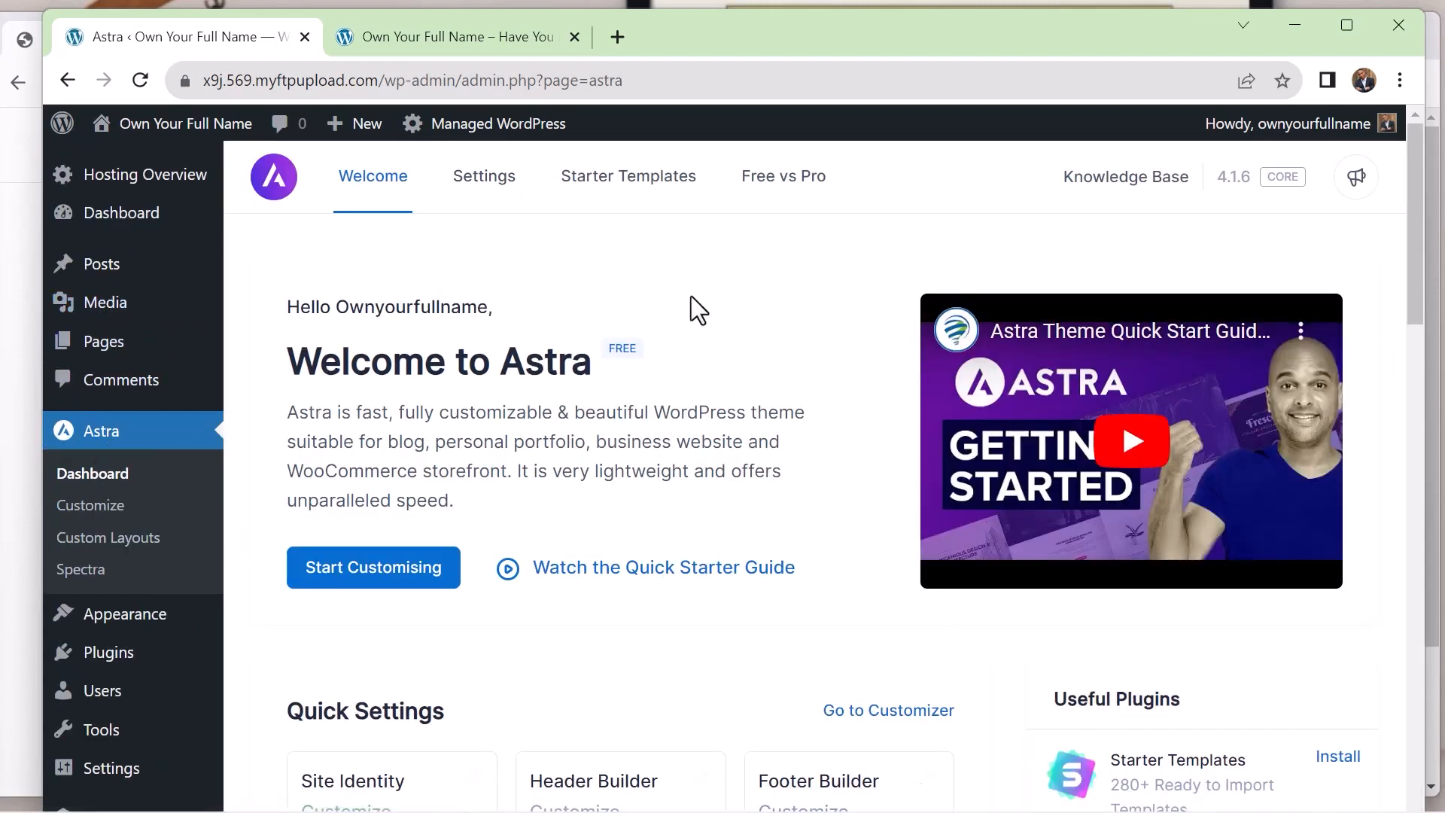
pyautogui.scroll(-3, 722, 293)
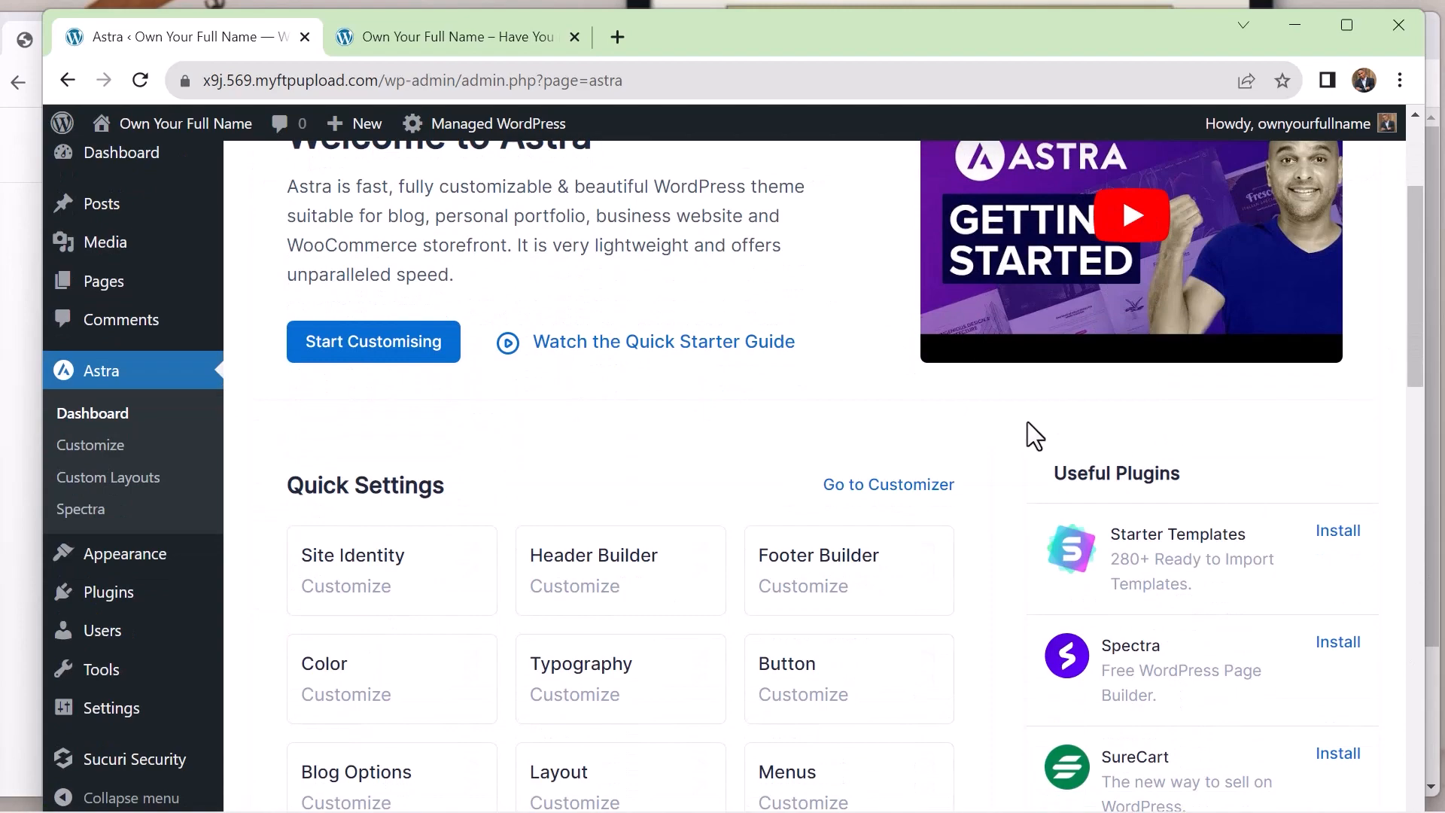
pyautogui.scroll(-4, 1035, 436)
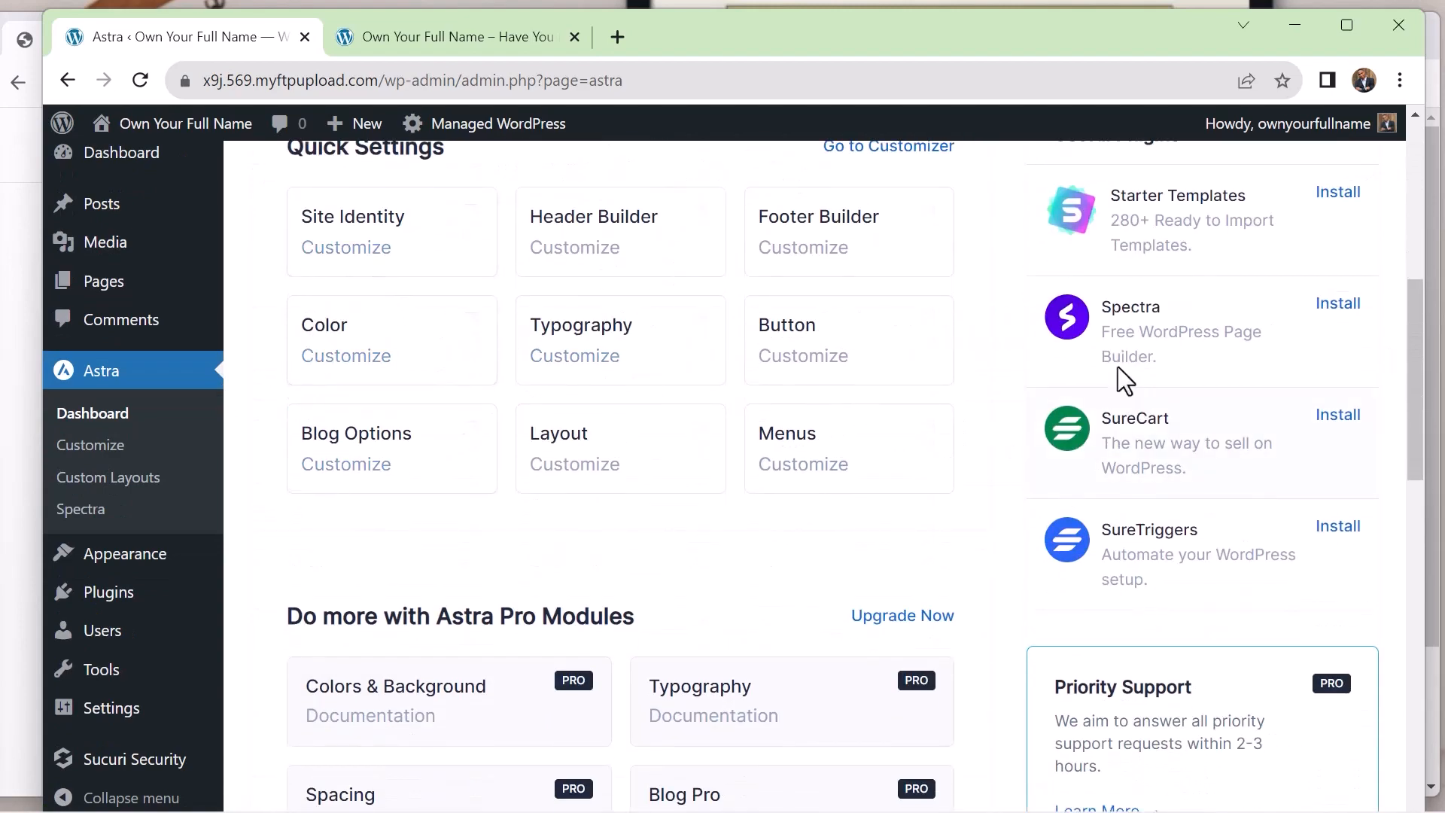
pyautogui.scroll(-6, 716, 436)
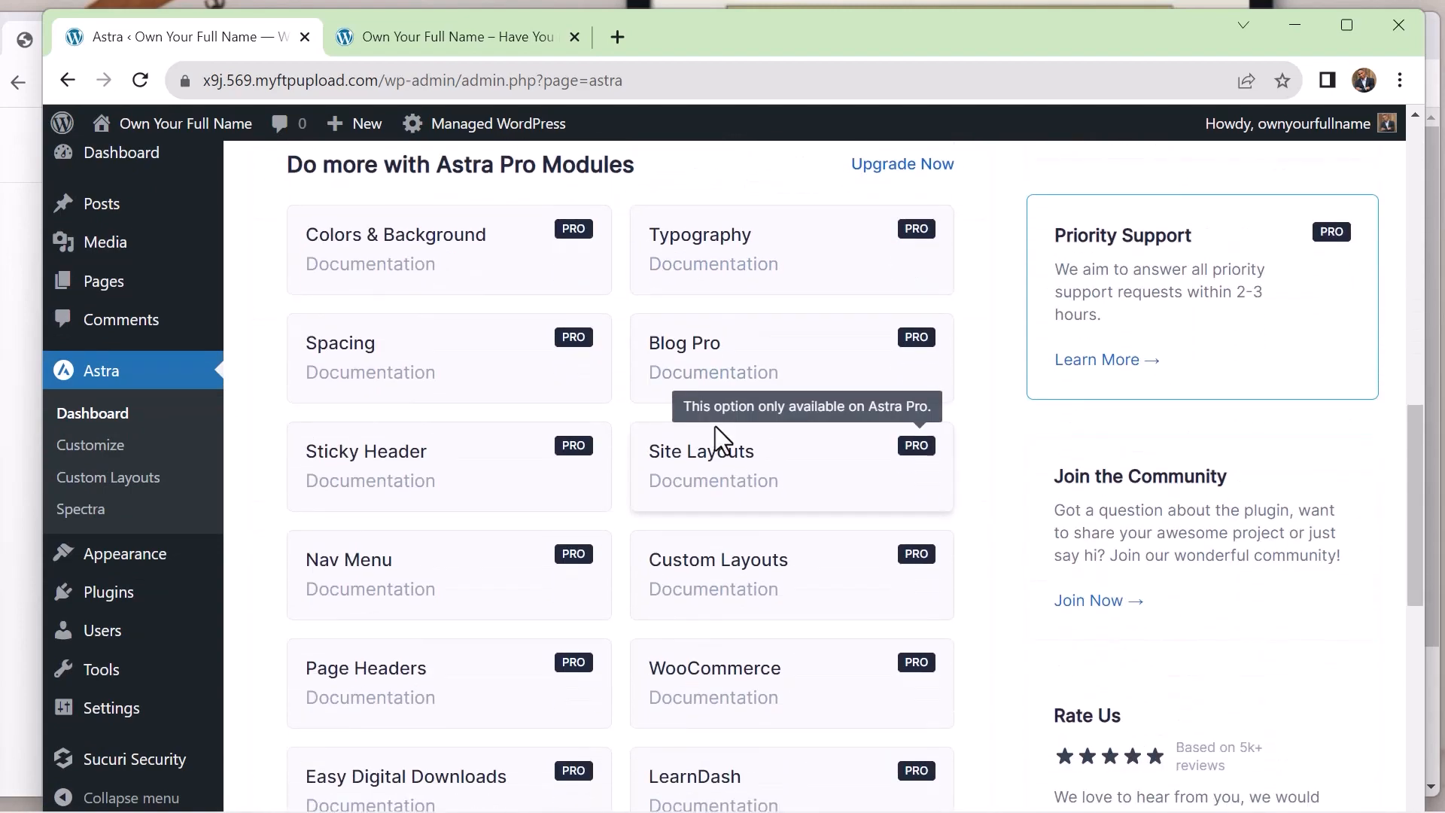
pyautogui.scroll(13, 715, 426)
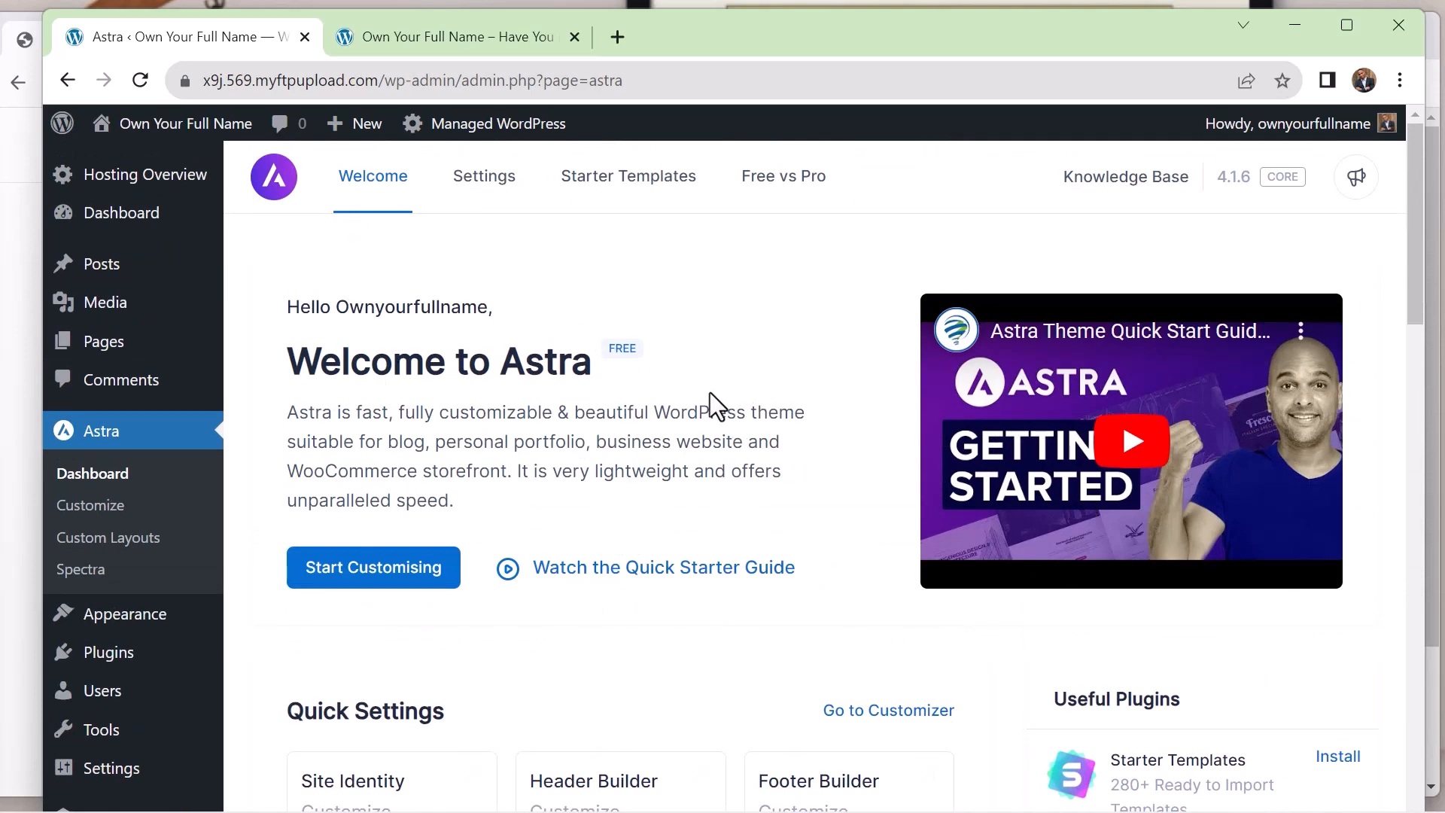
pyautogui.scroll(-7, 774, 365)
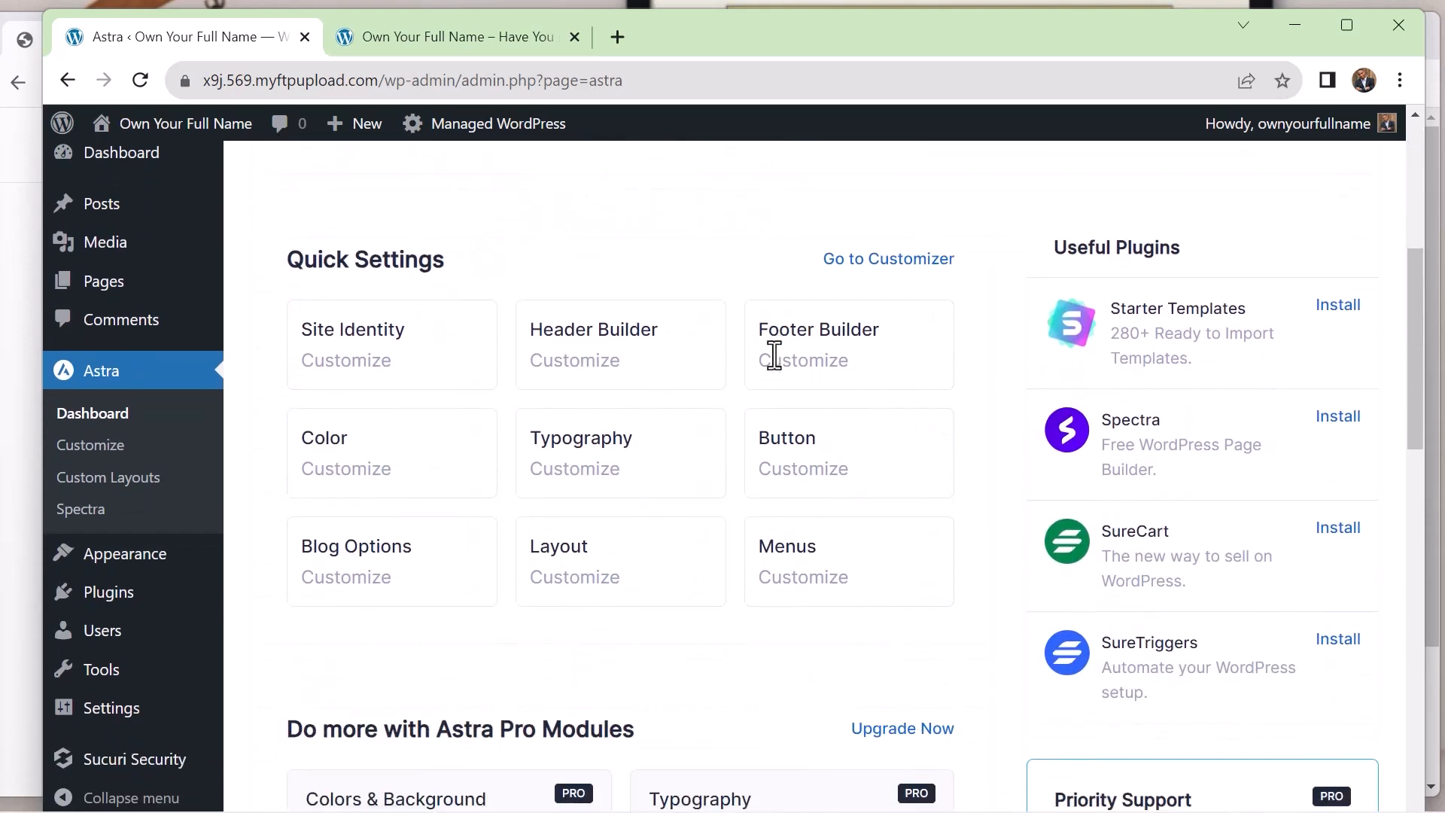
pyautogui.scroll(-6, 774, 362)
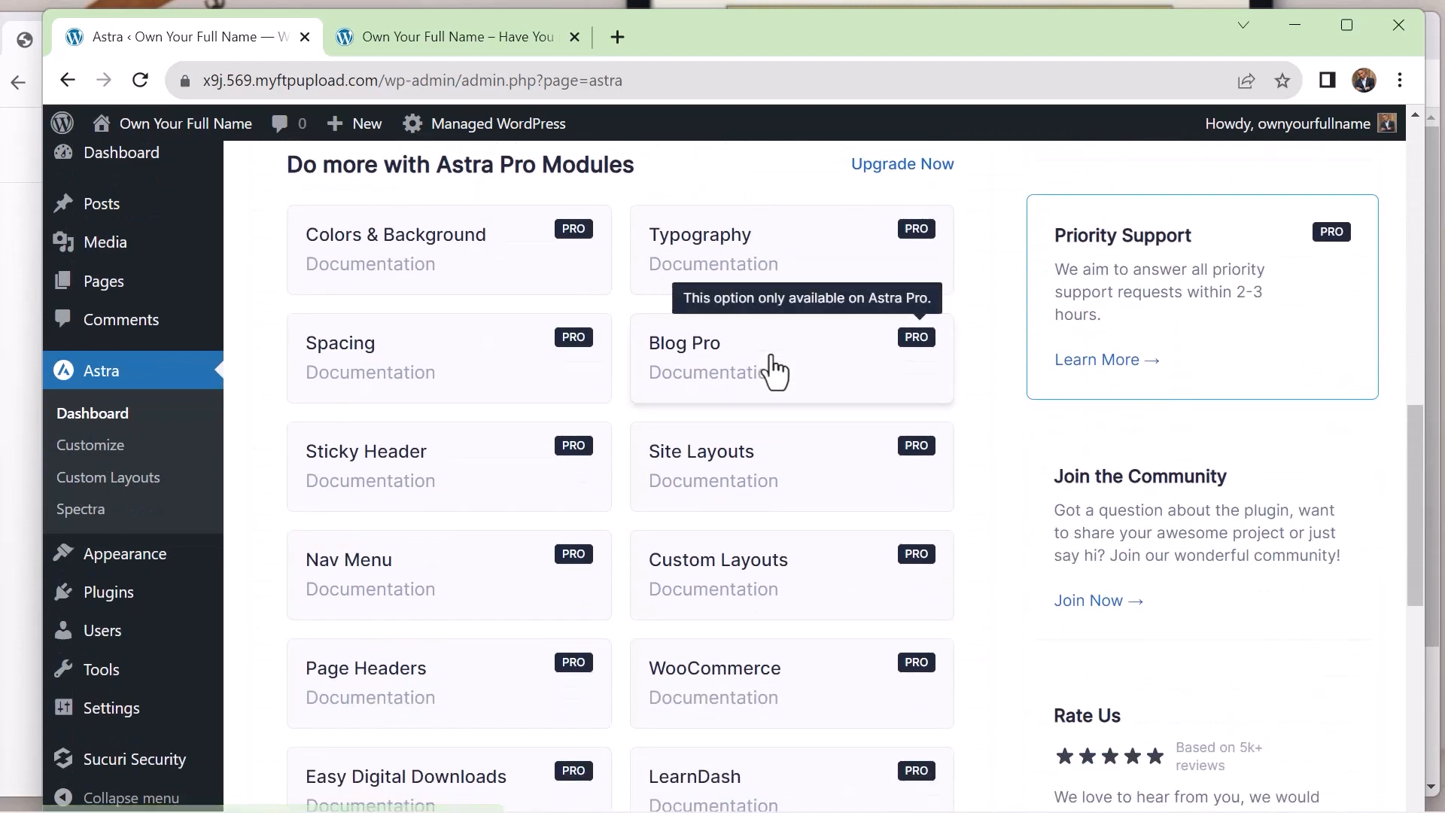
pyautogui.scroll(-9, 626, 467)
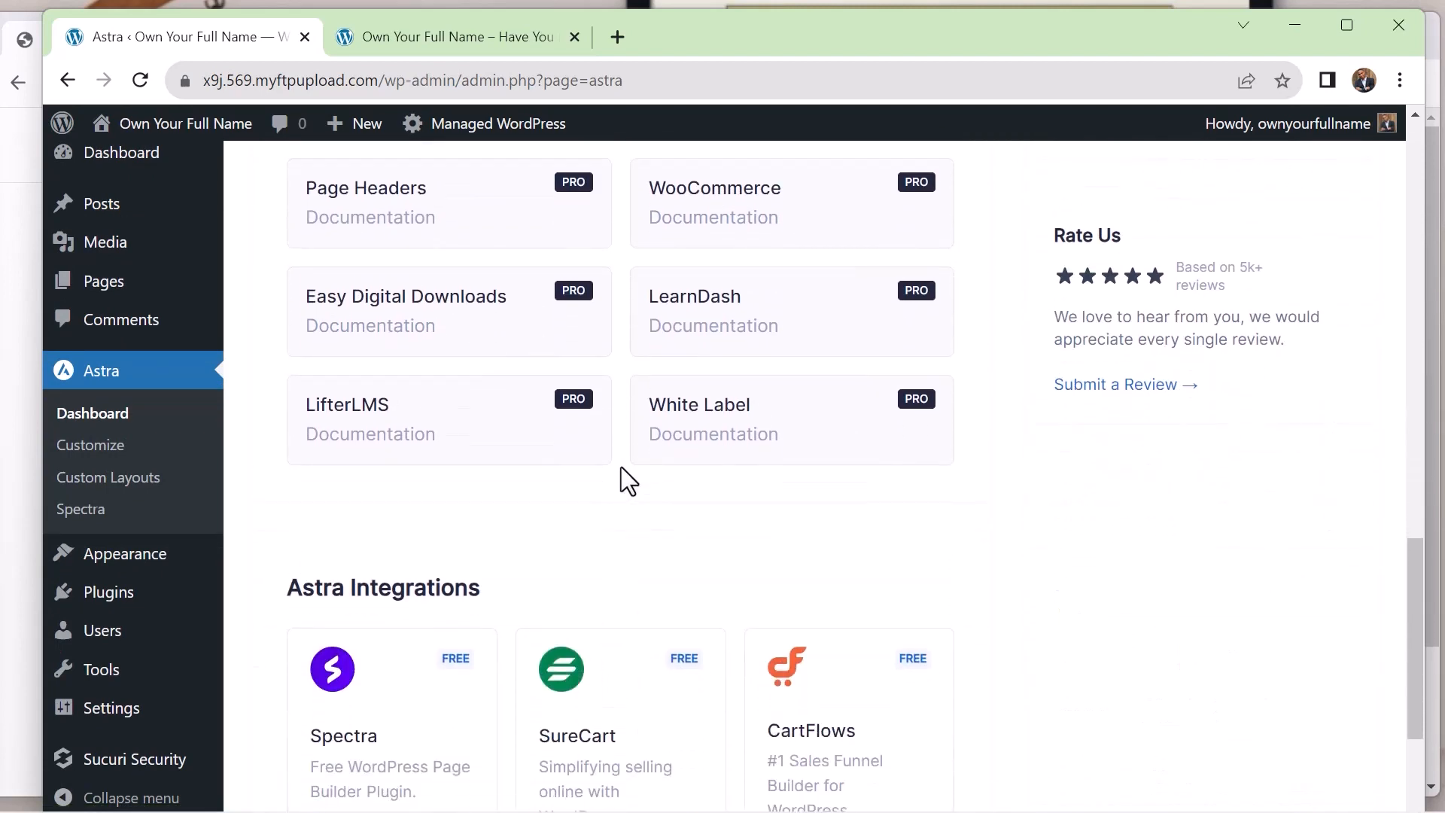
pyautogui.scroll(-1, 627, 482)
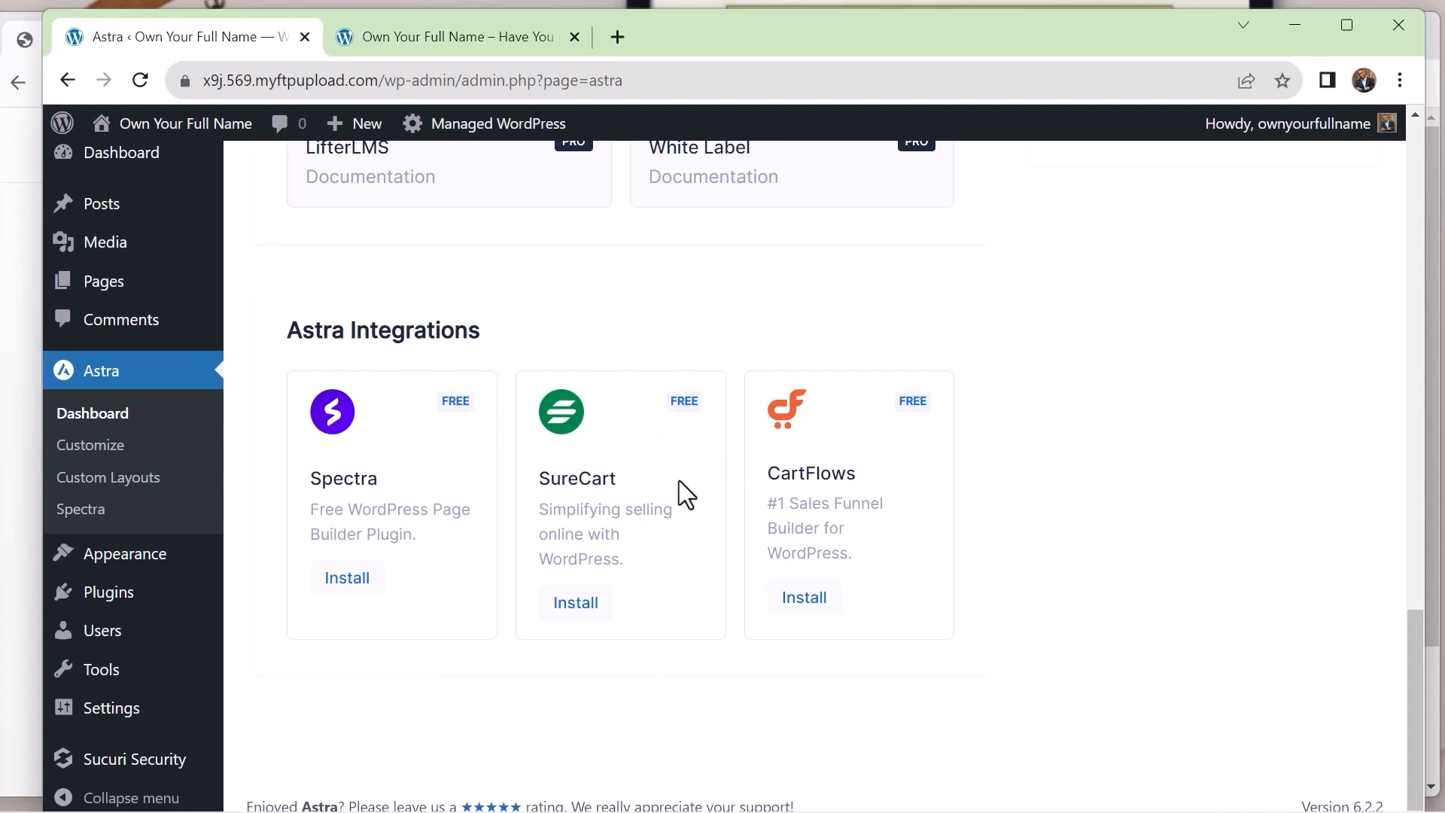
pyautogui.scroll(3, 766, 502)
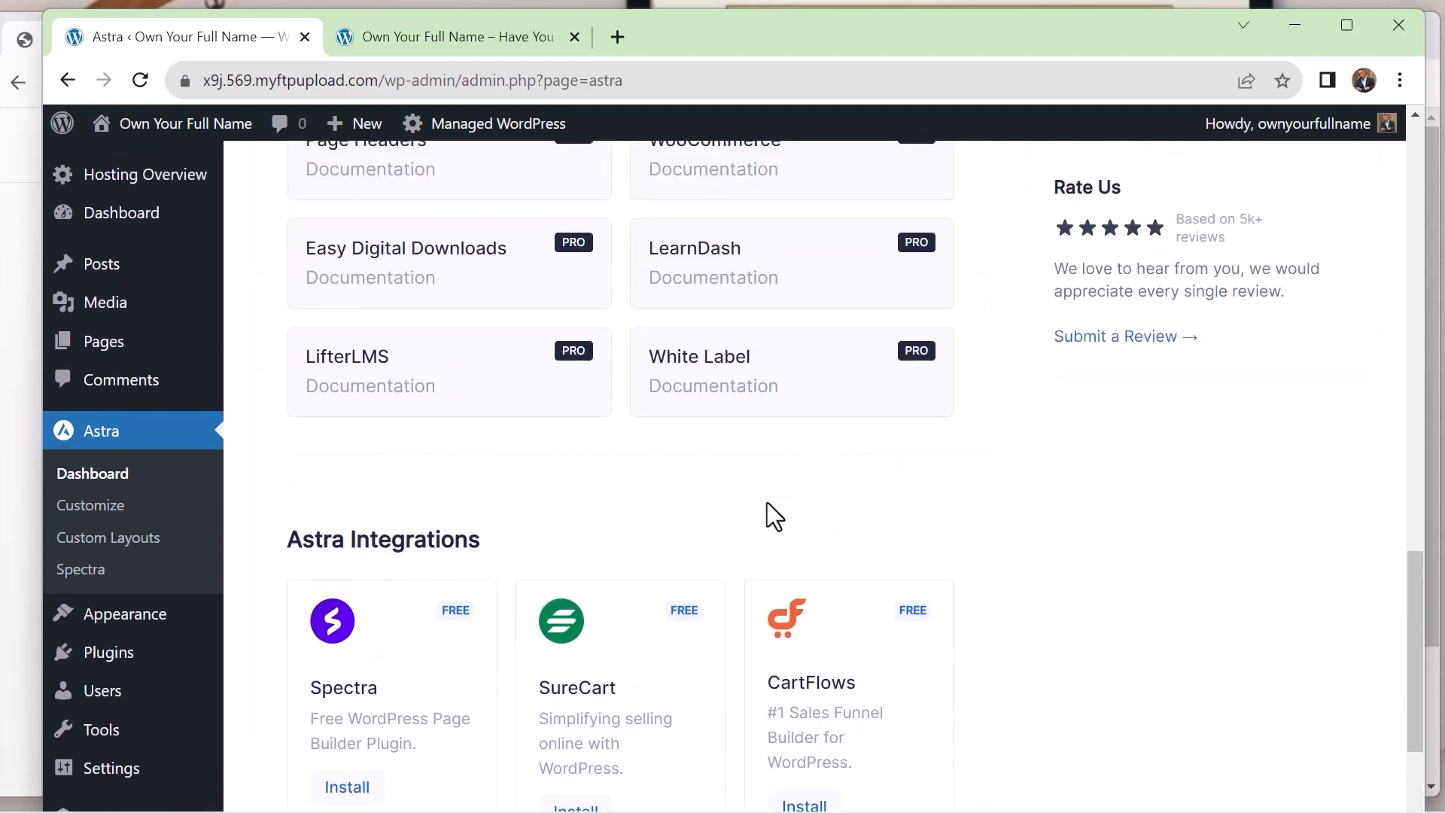
pyautogui.scroll(15, 903, 463)
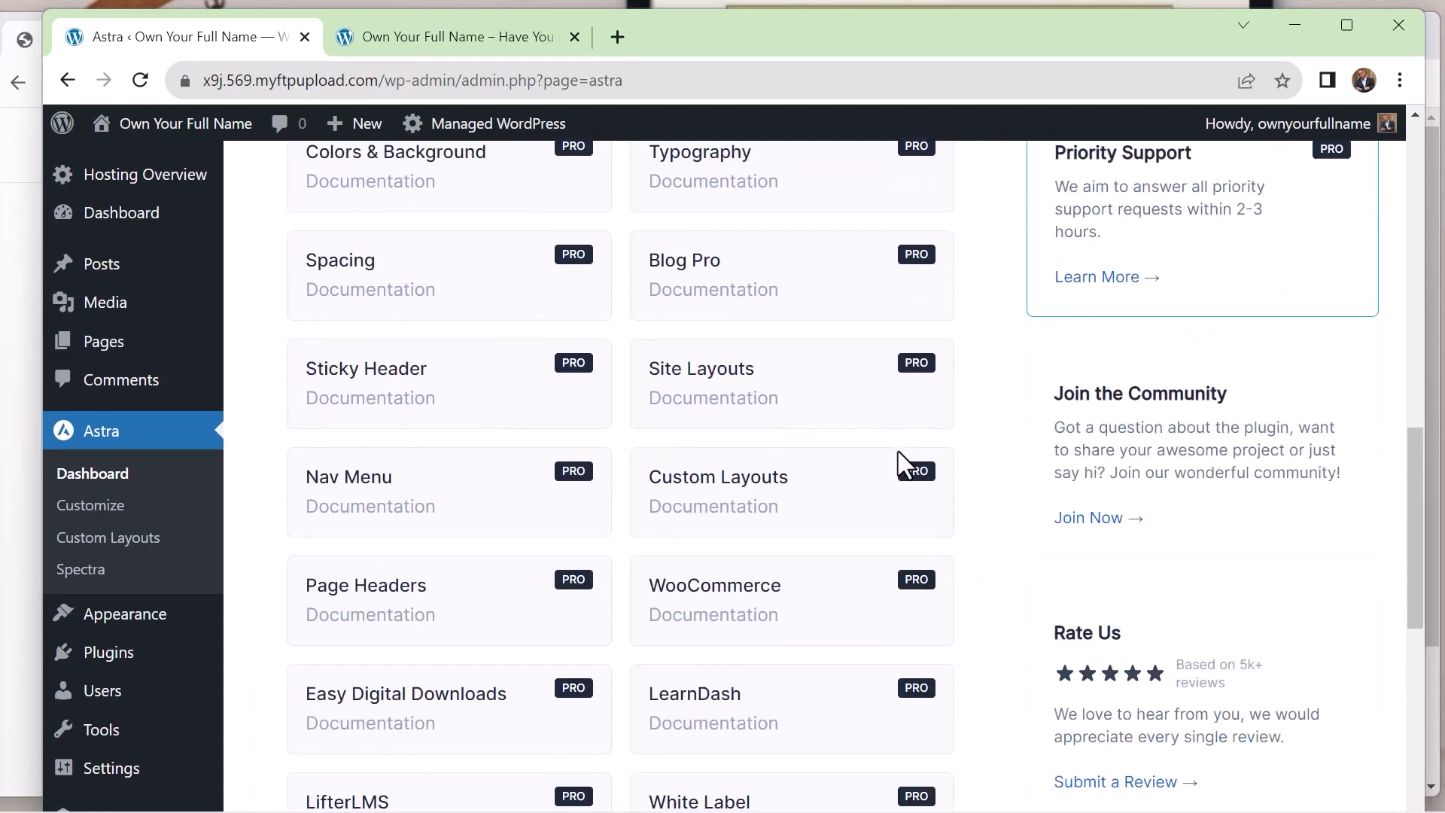
pyautogui.scroll(-1, 899, 451)
pyautogui.scroll(4, 899, 450)
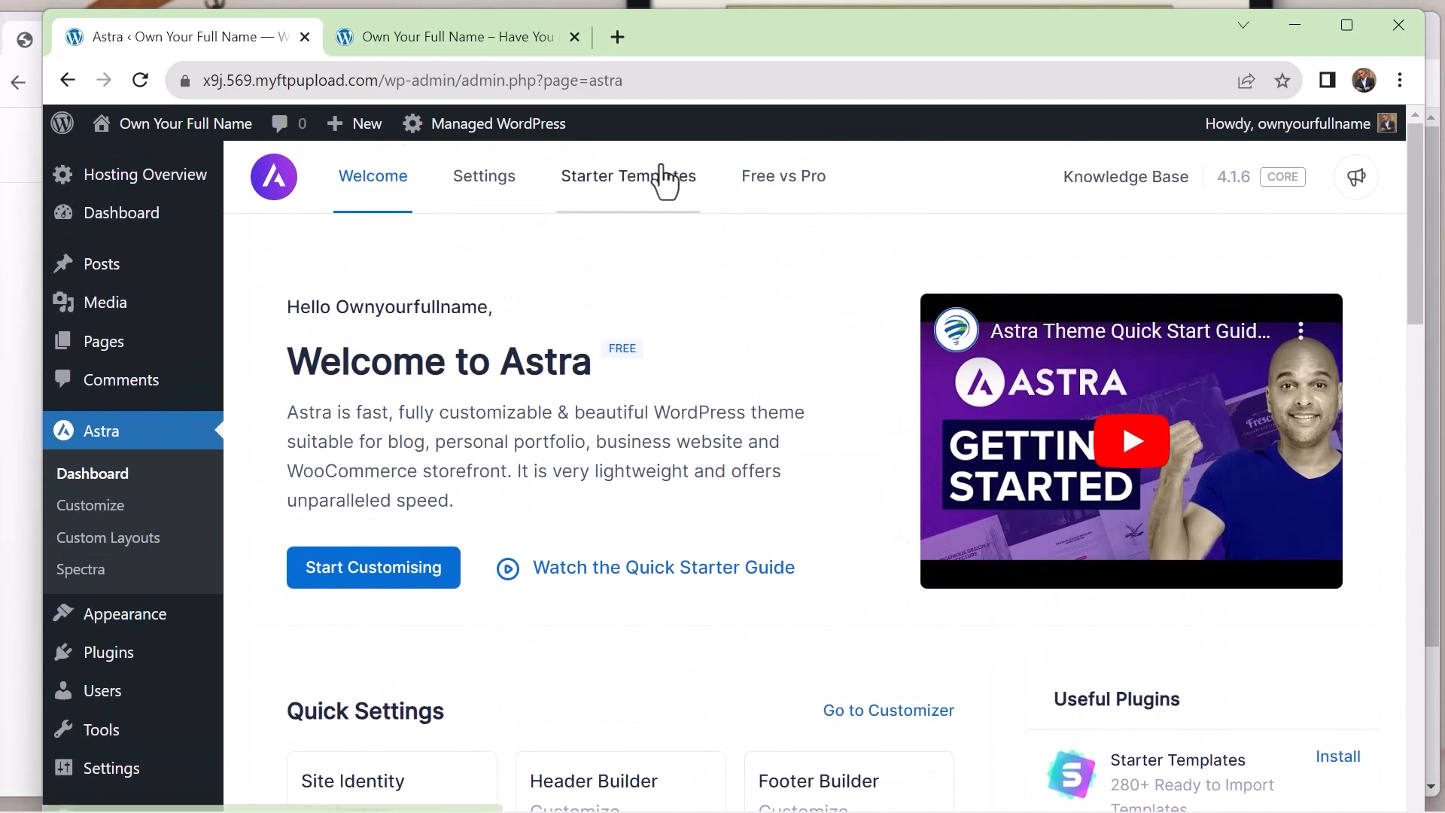
# Install and activate the Starter Templates plugin from Astra's dashboard
pyautogui.click(627, 180)
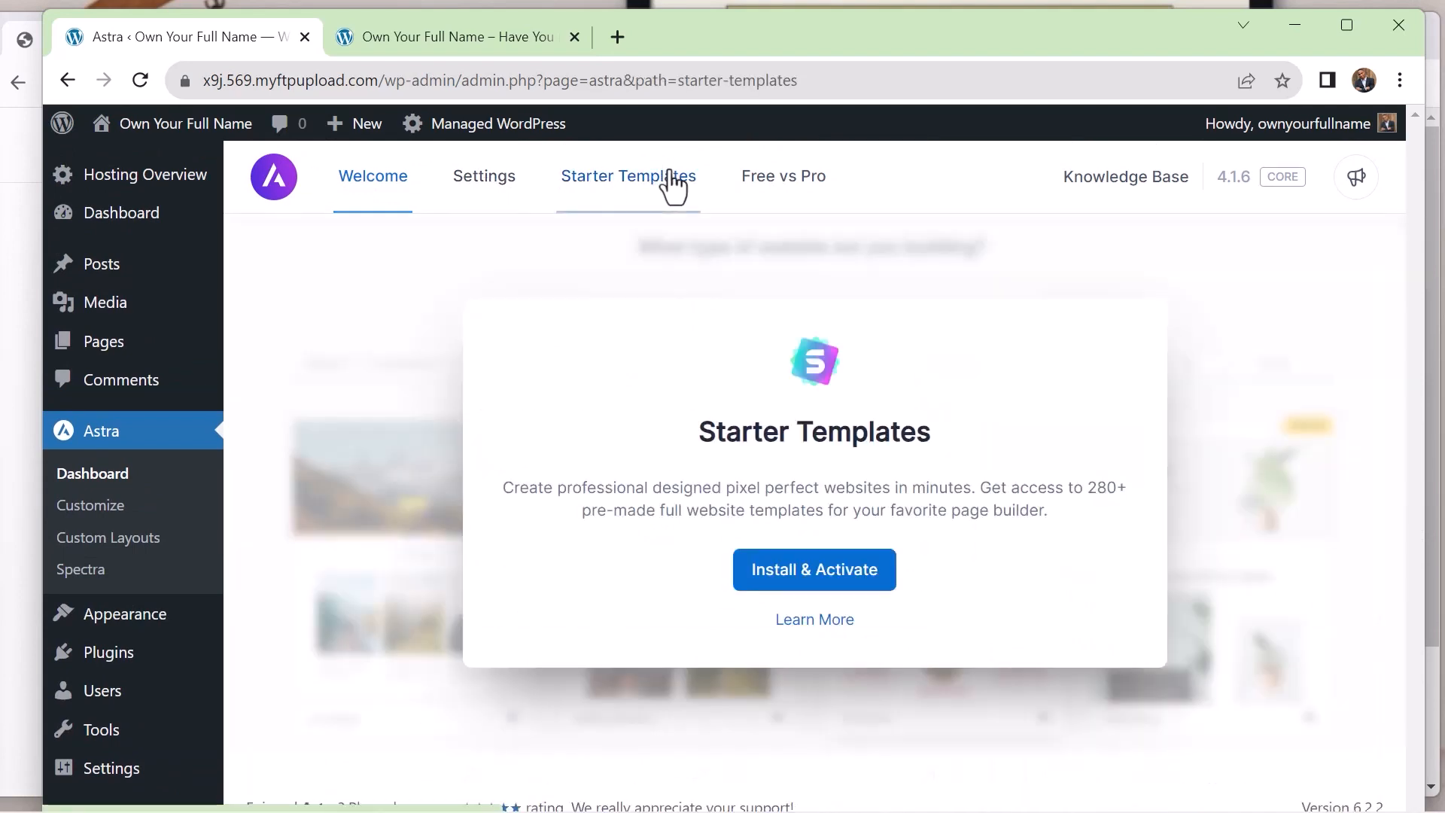
pyautogui.click(842, 589)
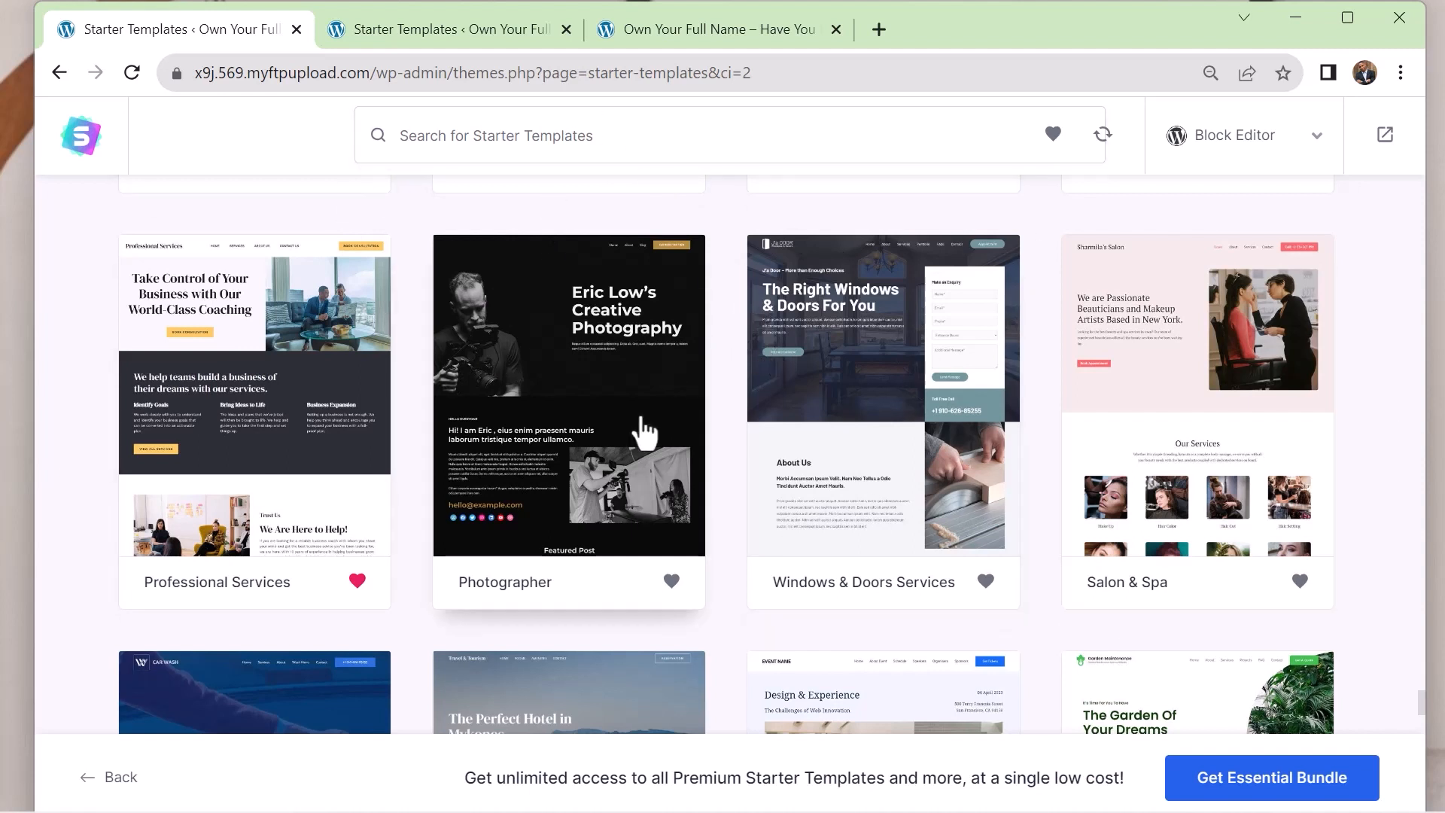
# Choose the Professional Services starter template and continue past the logo setup without uploading a logo
pyautogui.click(290, 410)
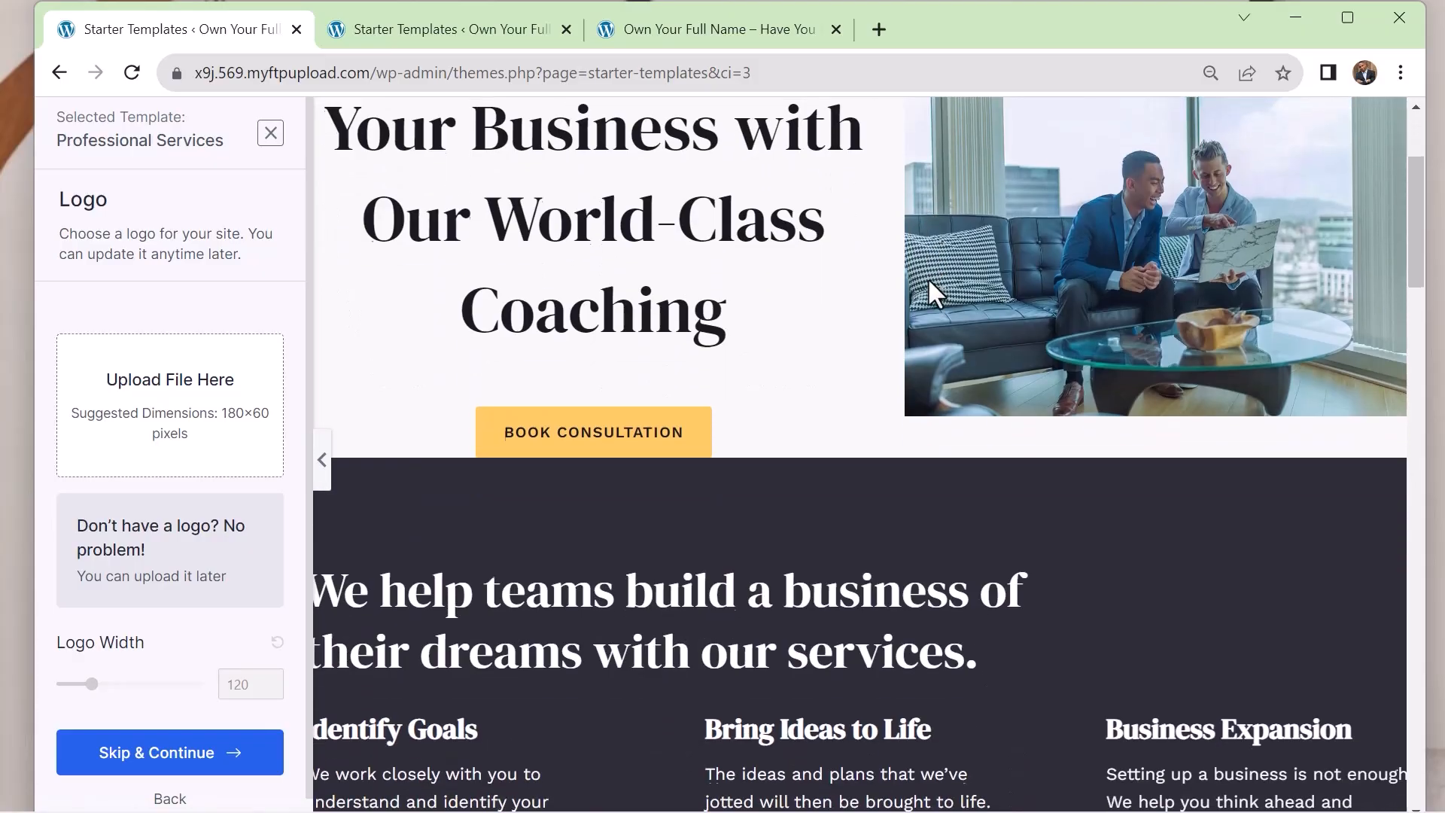
pyautogui.scroll(-8, 929, 290)
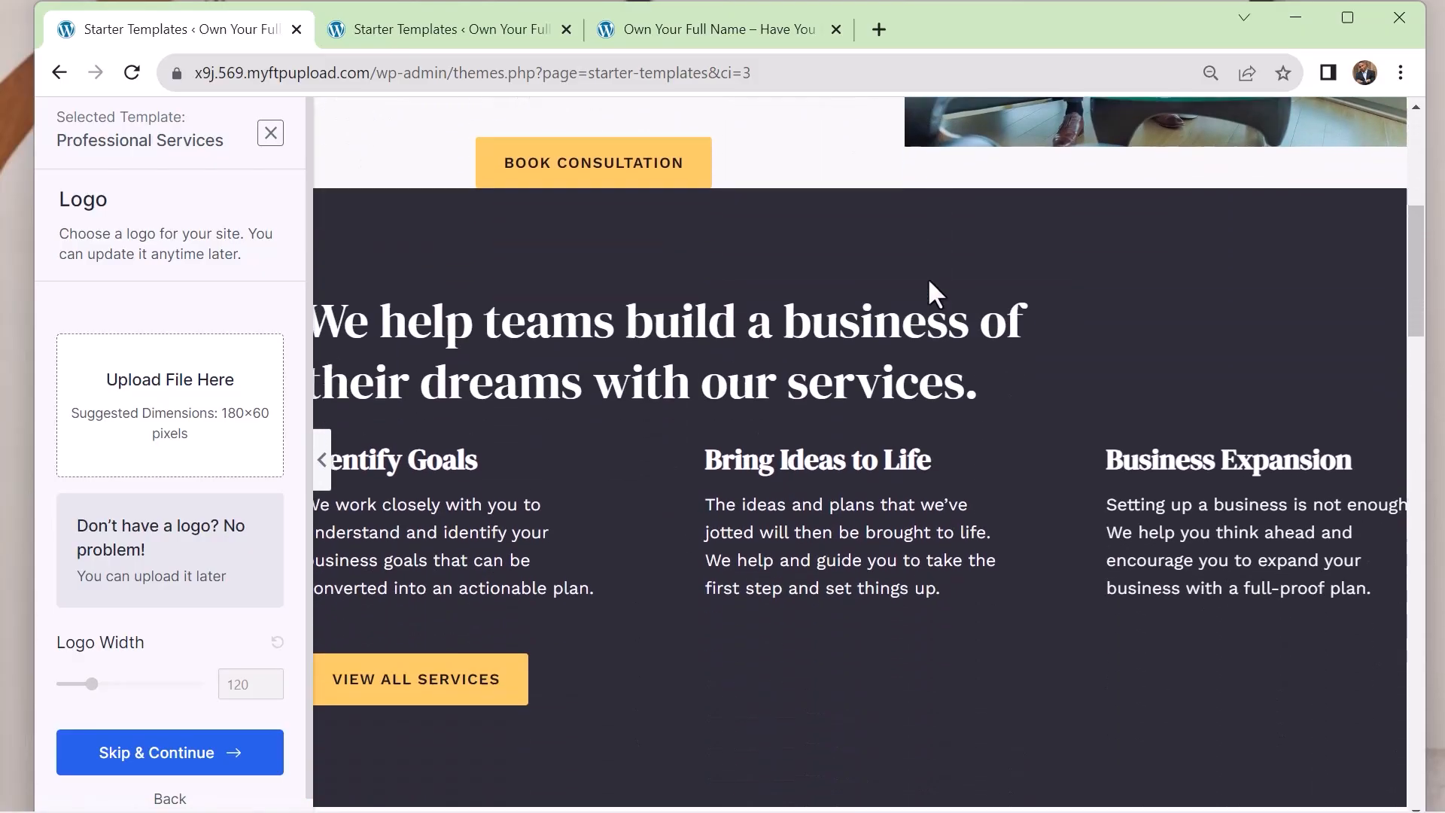
pyautogui.scroll(-10, 929, 281)
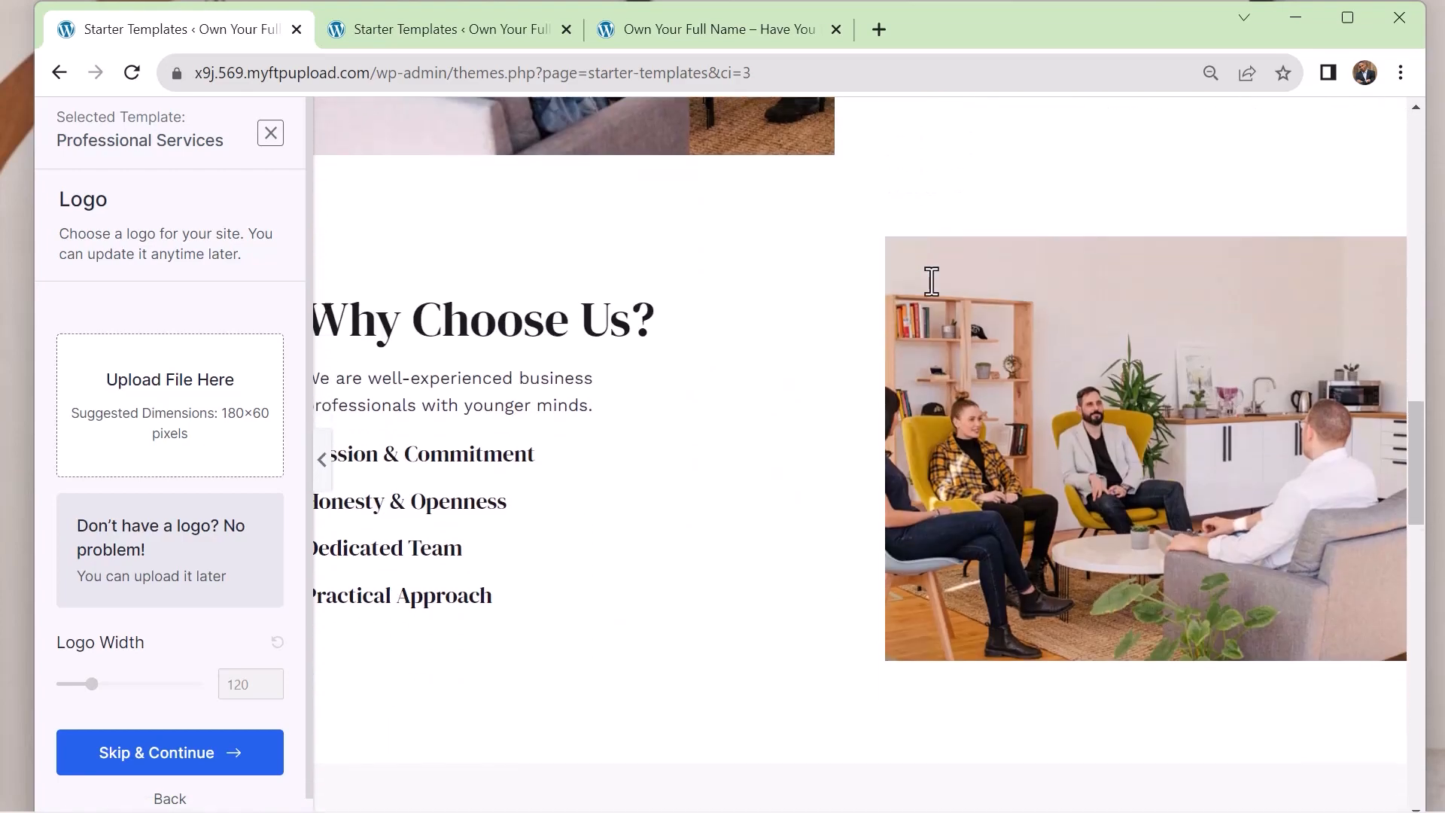
pyautogui.scroll(-3, 929, 280)
pyautogui.scroll(15, 929, 280)
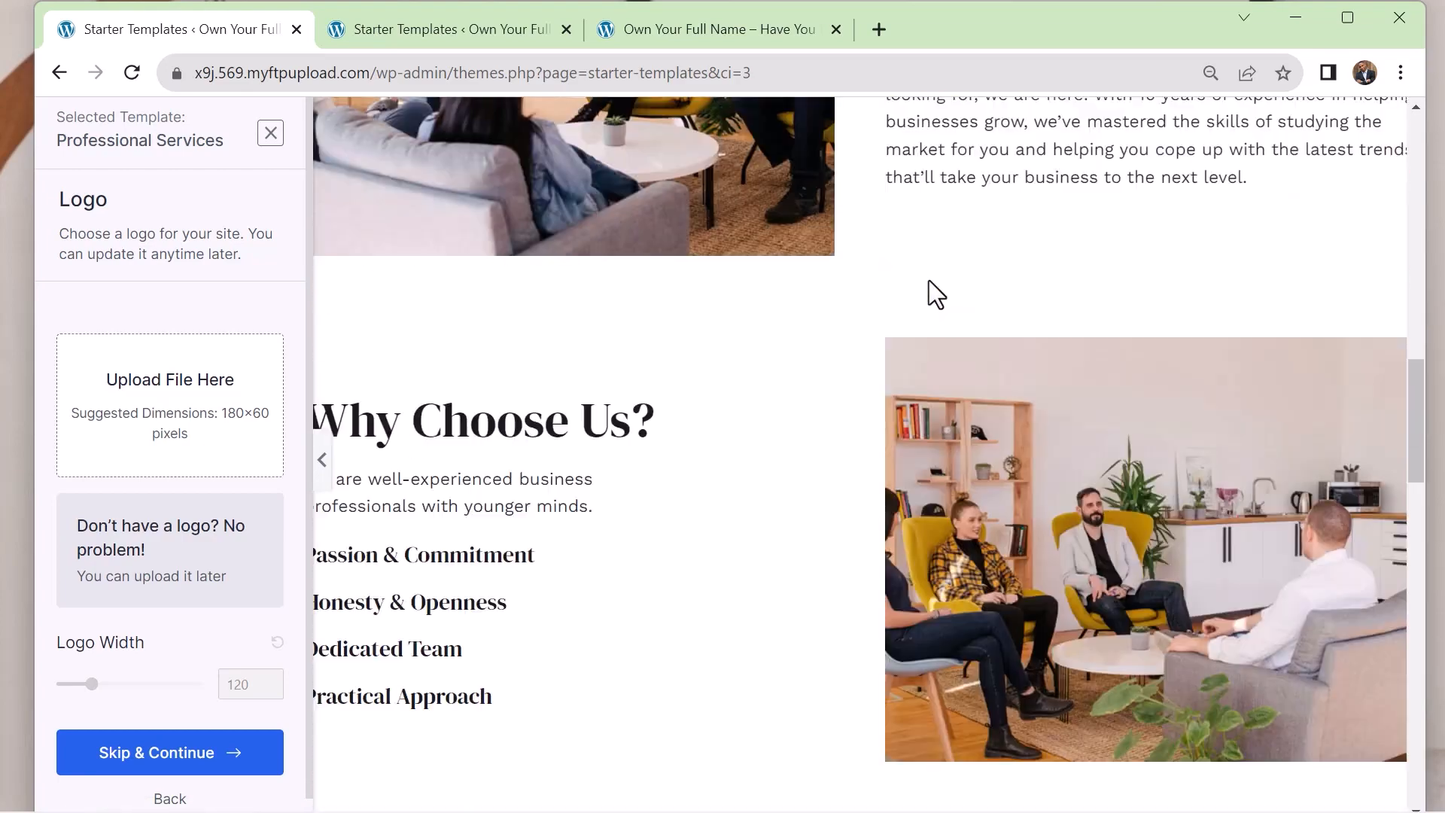
pyautogui.scroll(5, 929, 286)
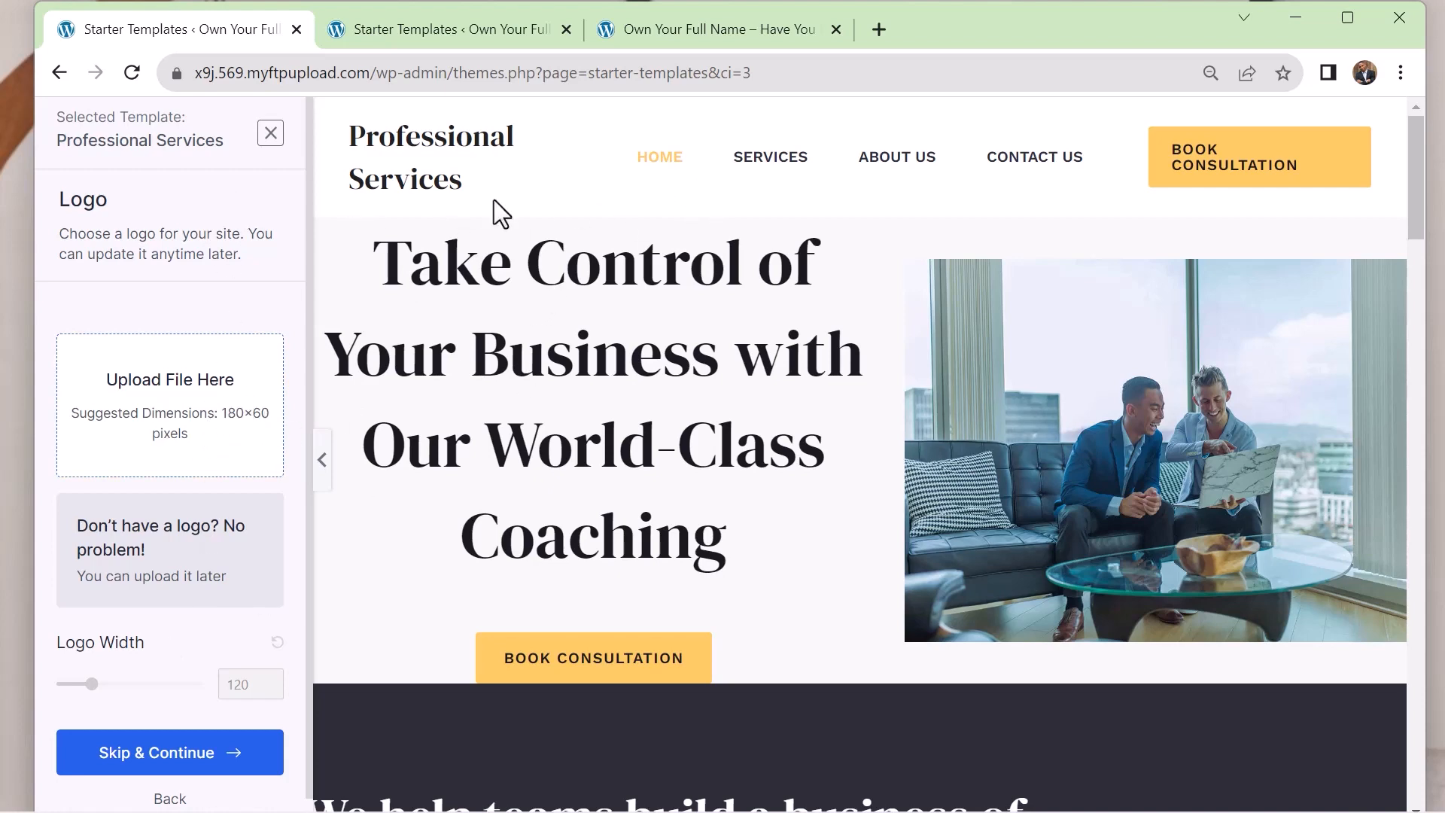
pyautogui.click(187, 765)
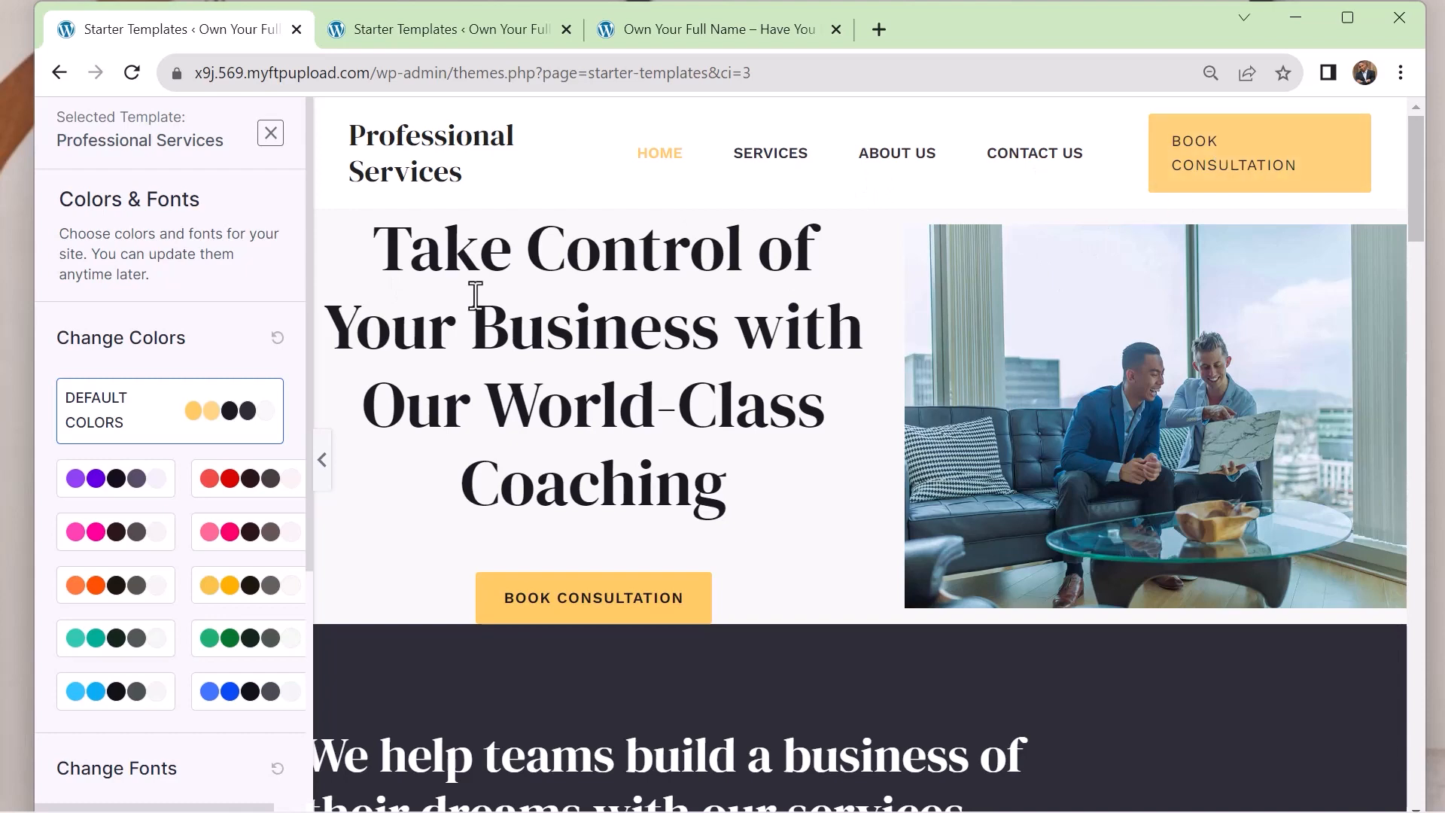
# Try the blue, green and red color palettes on the template, restore the default colors and review the page preview
pyautogui.click(229, 705)
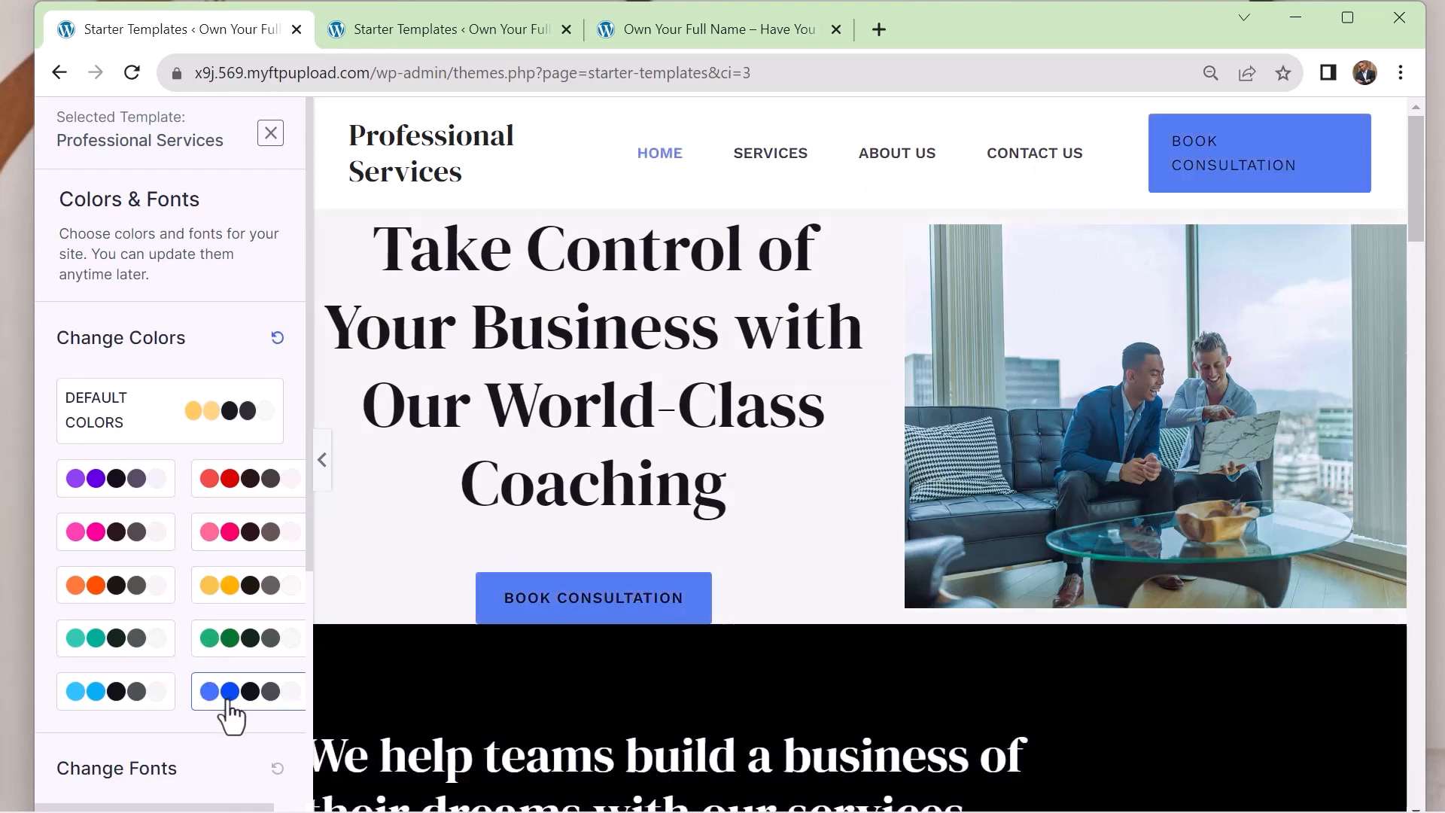
pyautogui.click(241, 653)
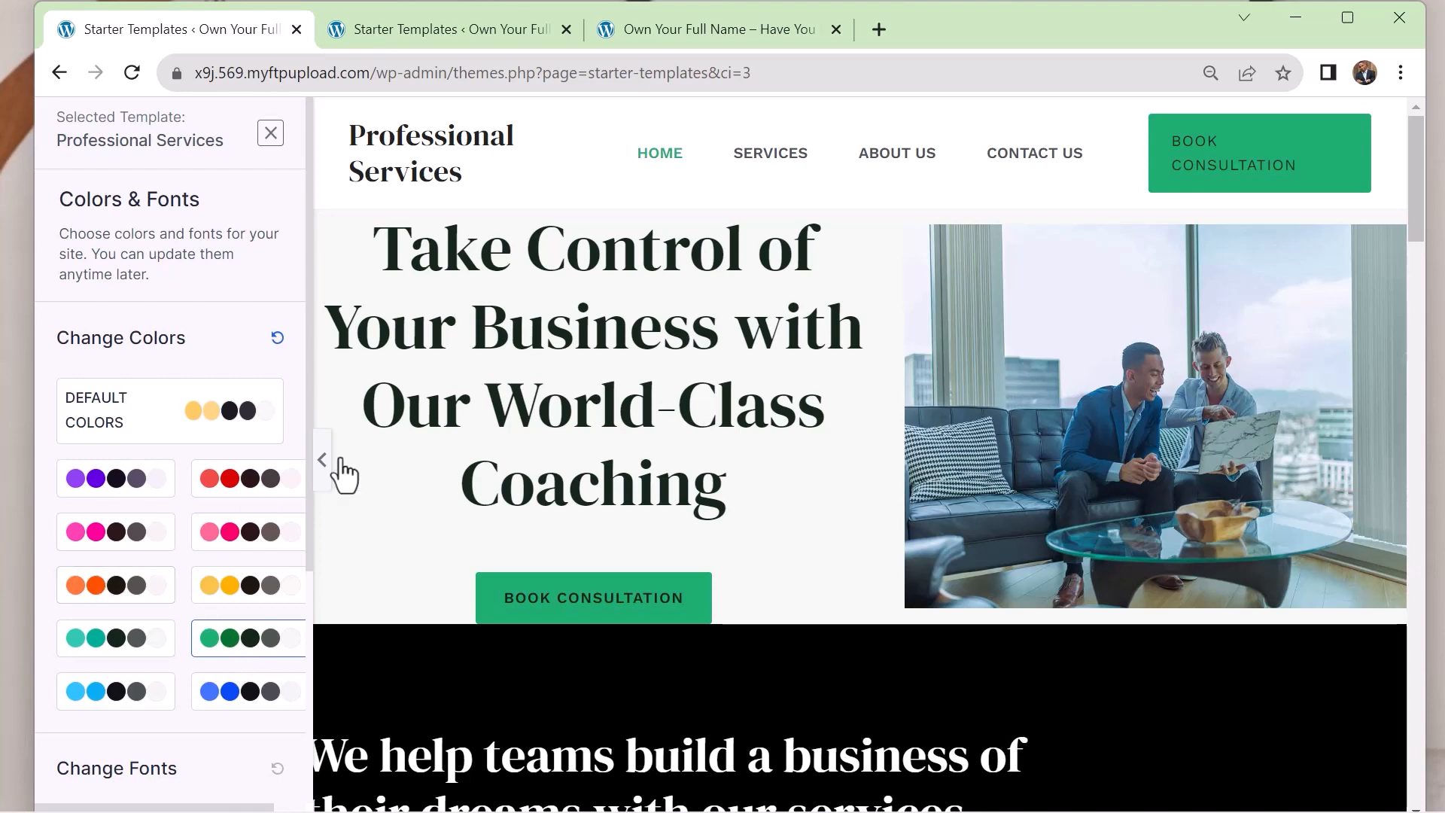
pyautogui.click(271, 489)
pyautogui.scroll(-2, 966, 393)
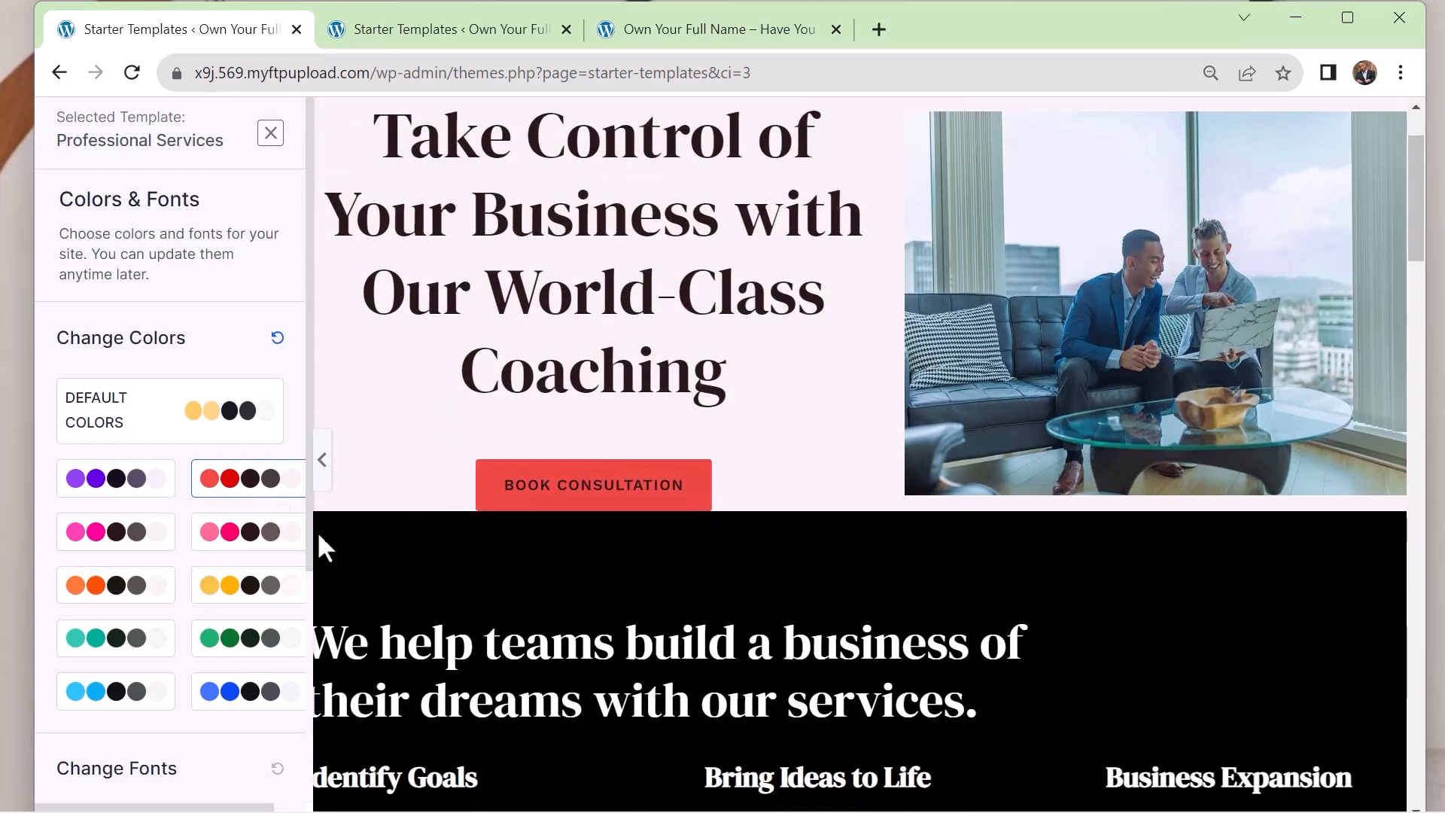
pyautogui.click(112, 440)
pyautogui.scroll(-5, 864, 337)
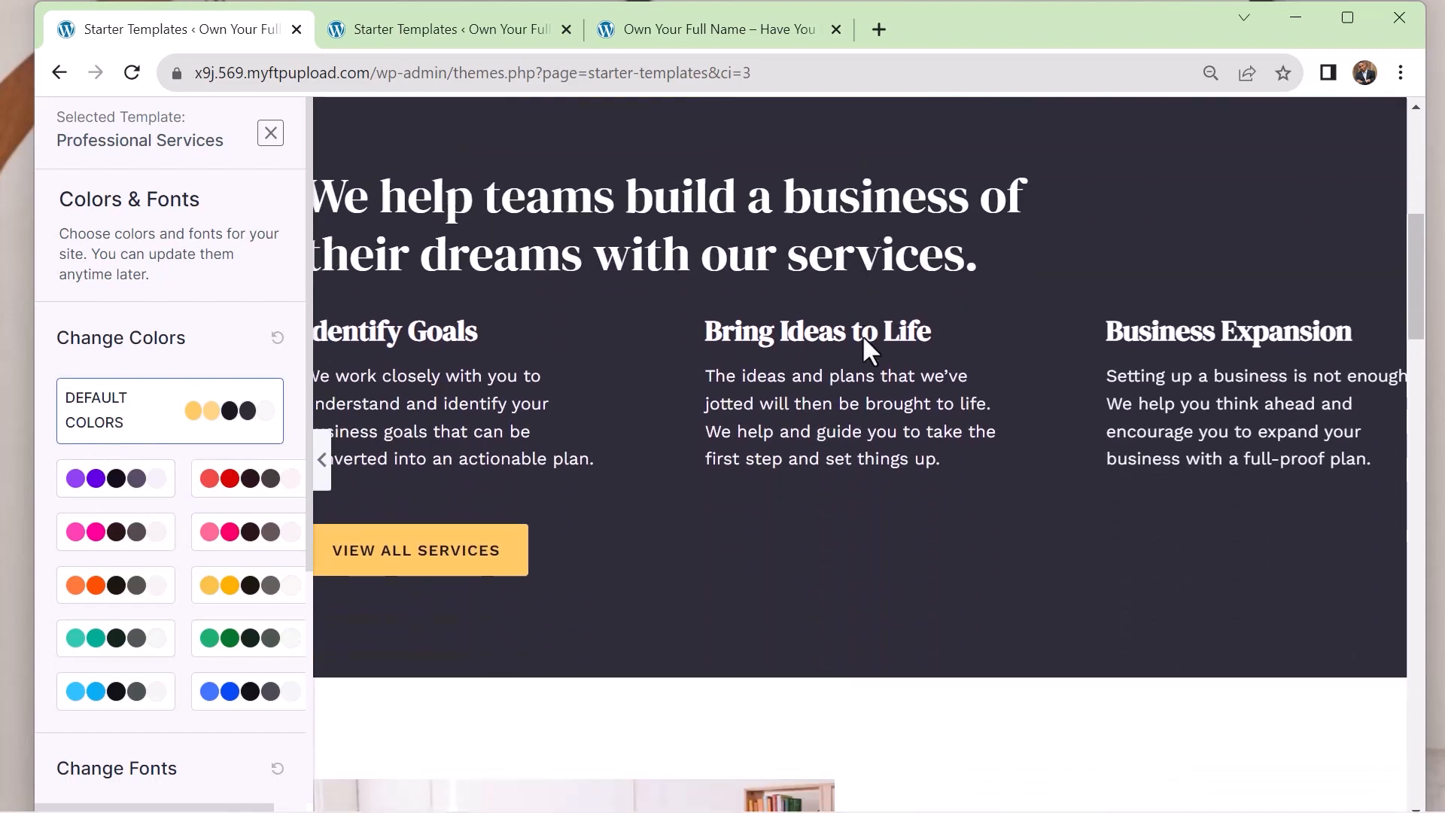
pyautogui.scroll(-20, 865, 339)
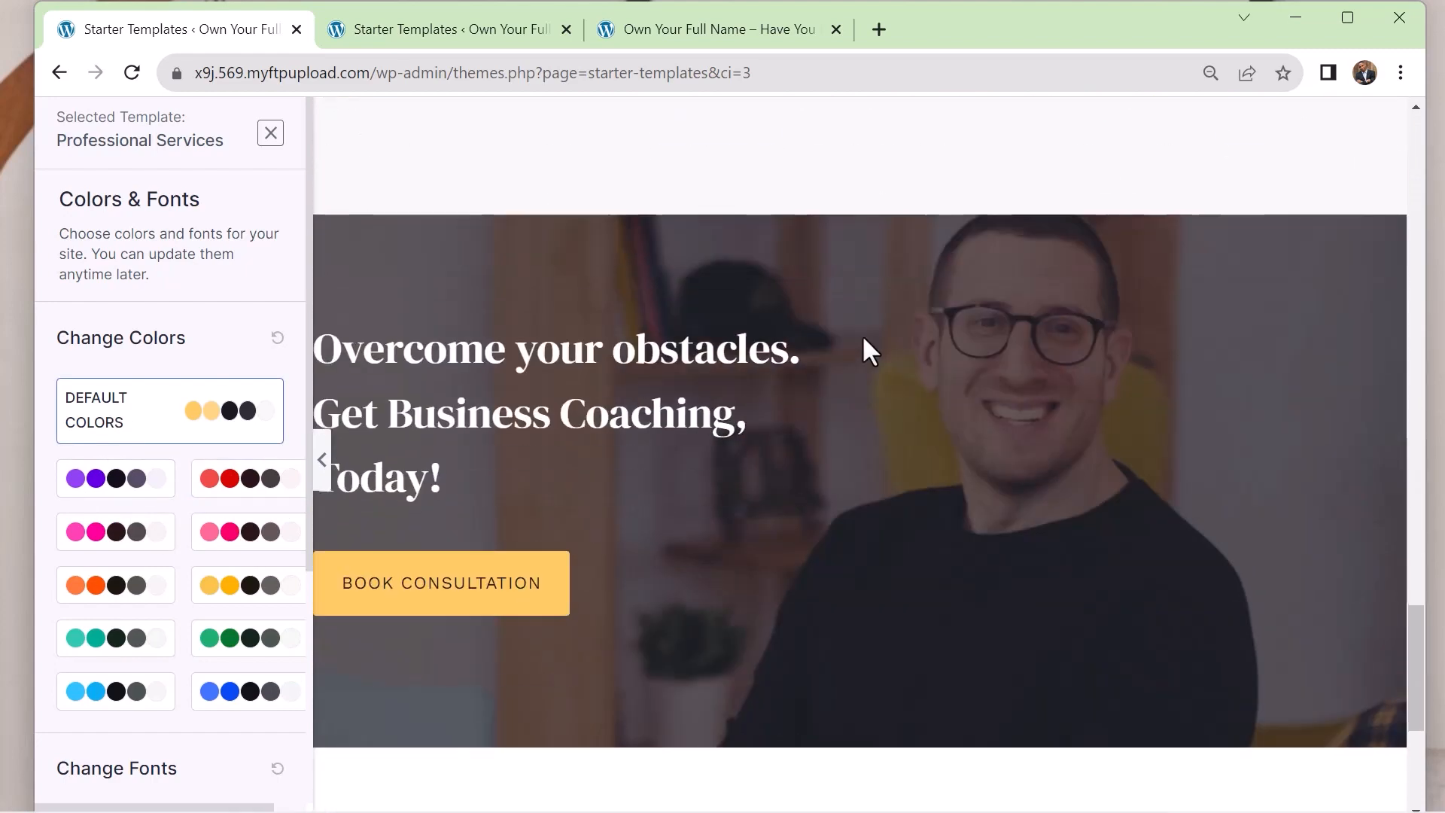
pyautogui.scroll(-5, 863, 339)
pyautogui.scroll(-4, 241, 590)
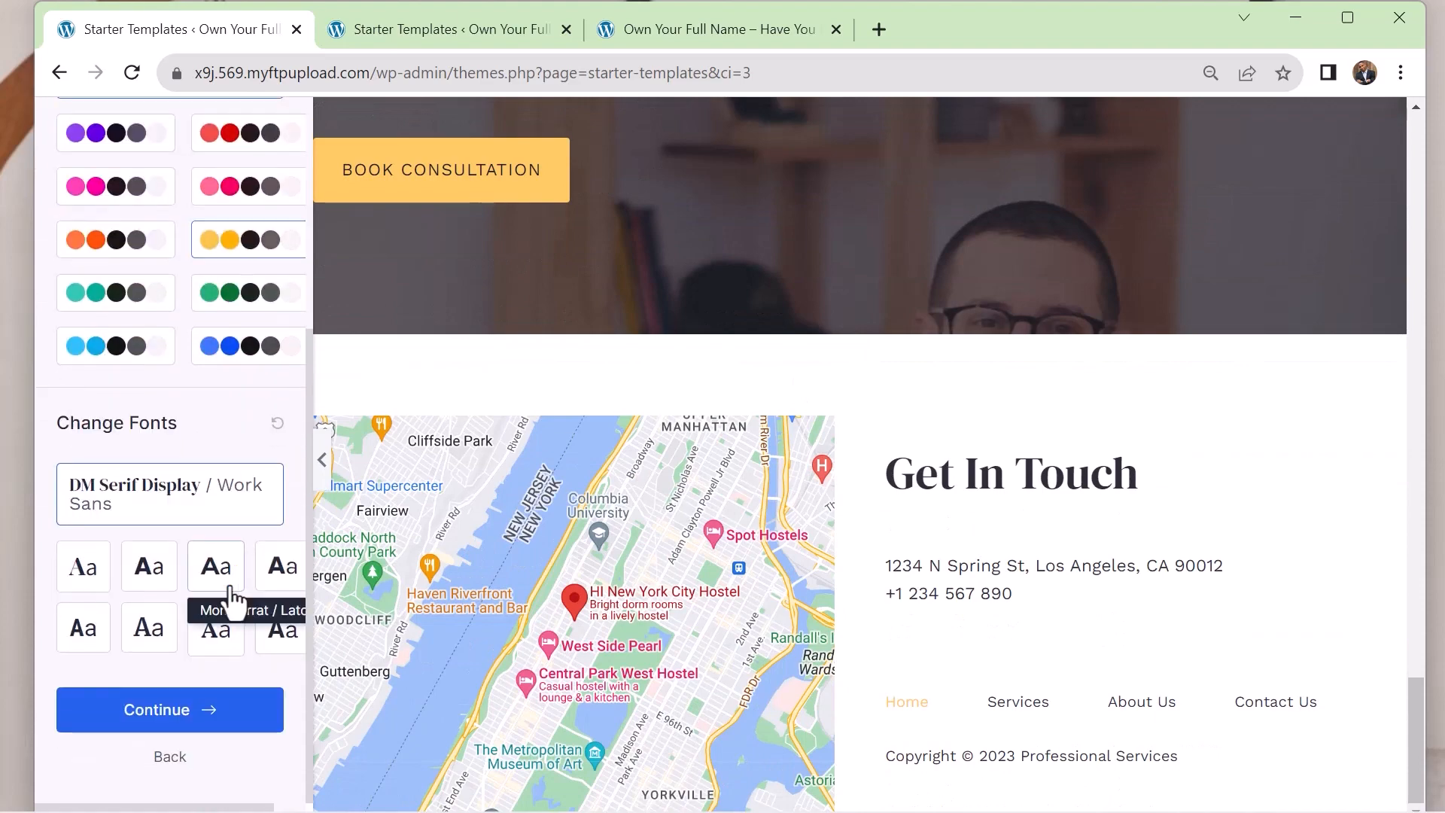
# Apply the second preset font pairing, with bold sans-serif headings, to the template and continue to the final import form
pyautogui.scroll(20, 710, 406)
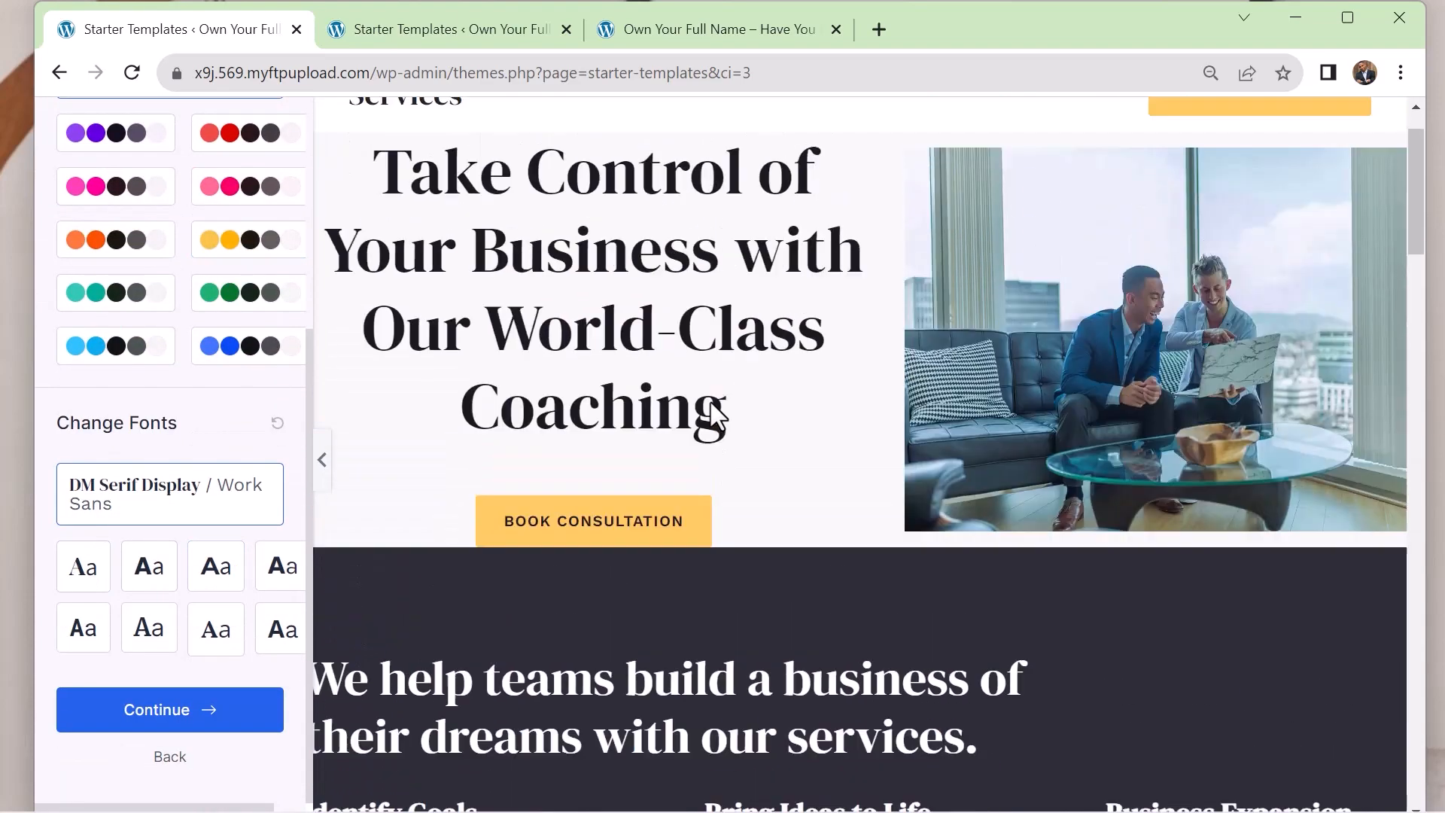
pyautogui.scroll(1, 710, 402)
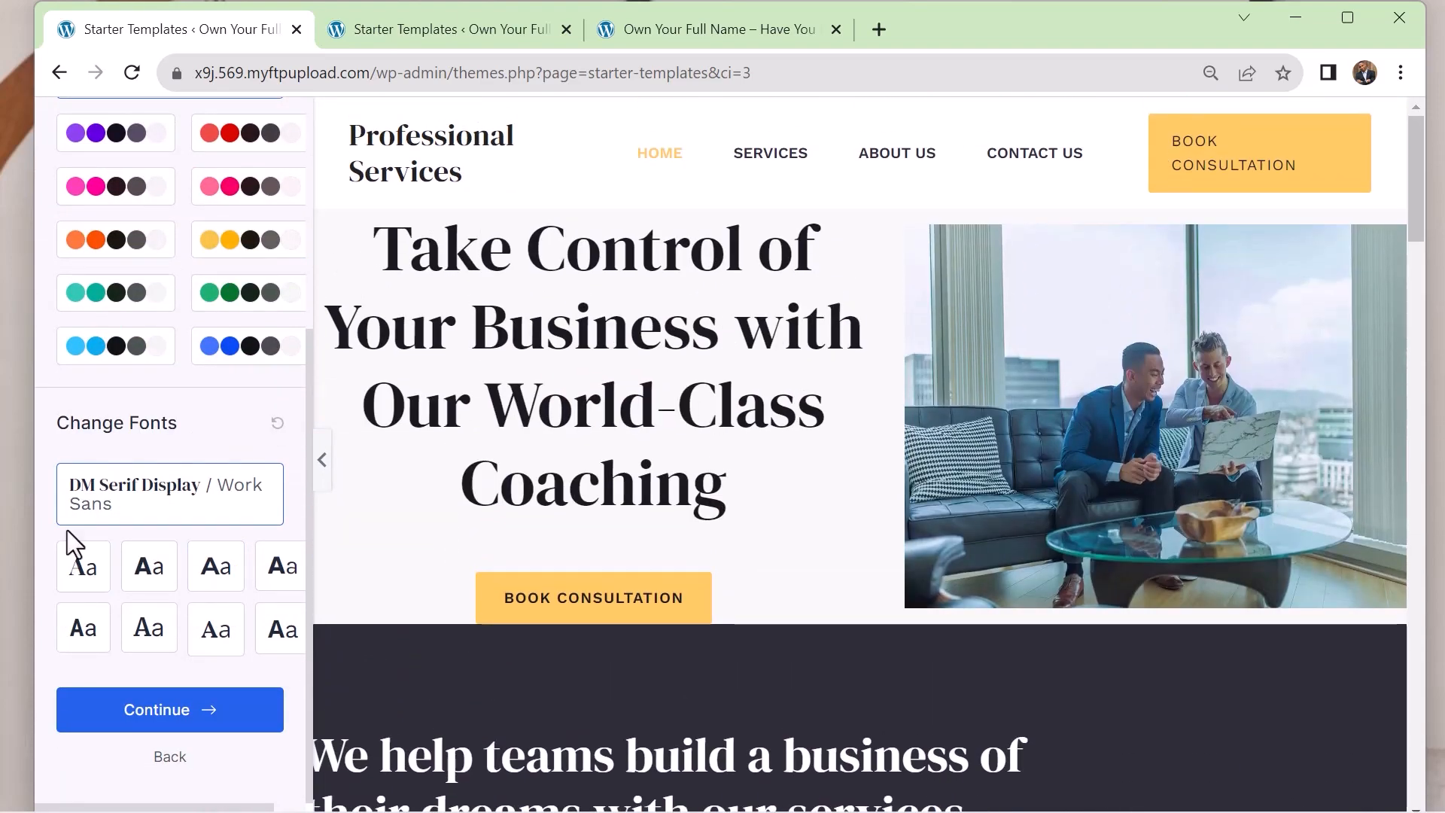
pyautogui.click(158, 580)
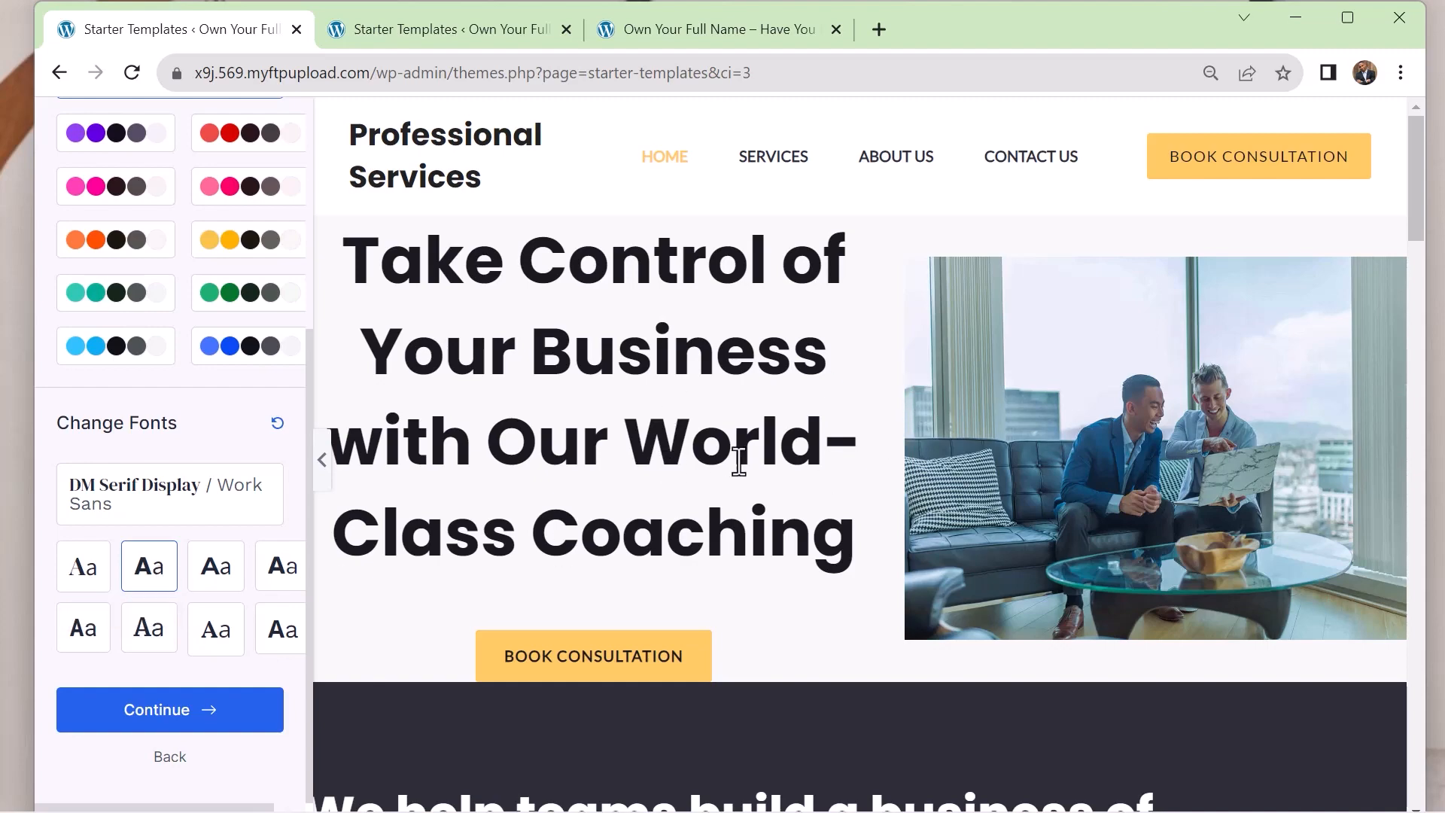
pyautogui.scroll(-9, 826, 426)
pyautogui.scroll(2, 826, 426)
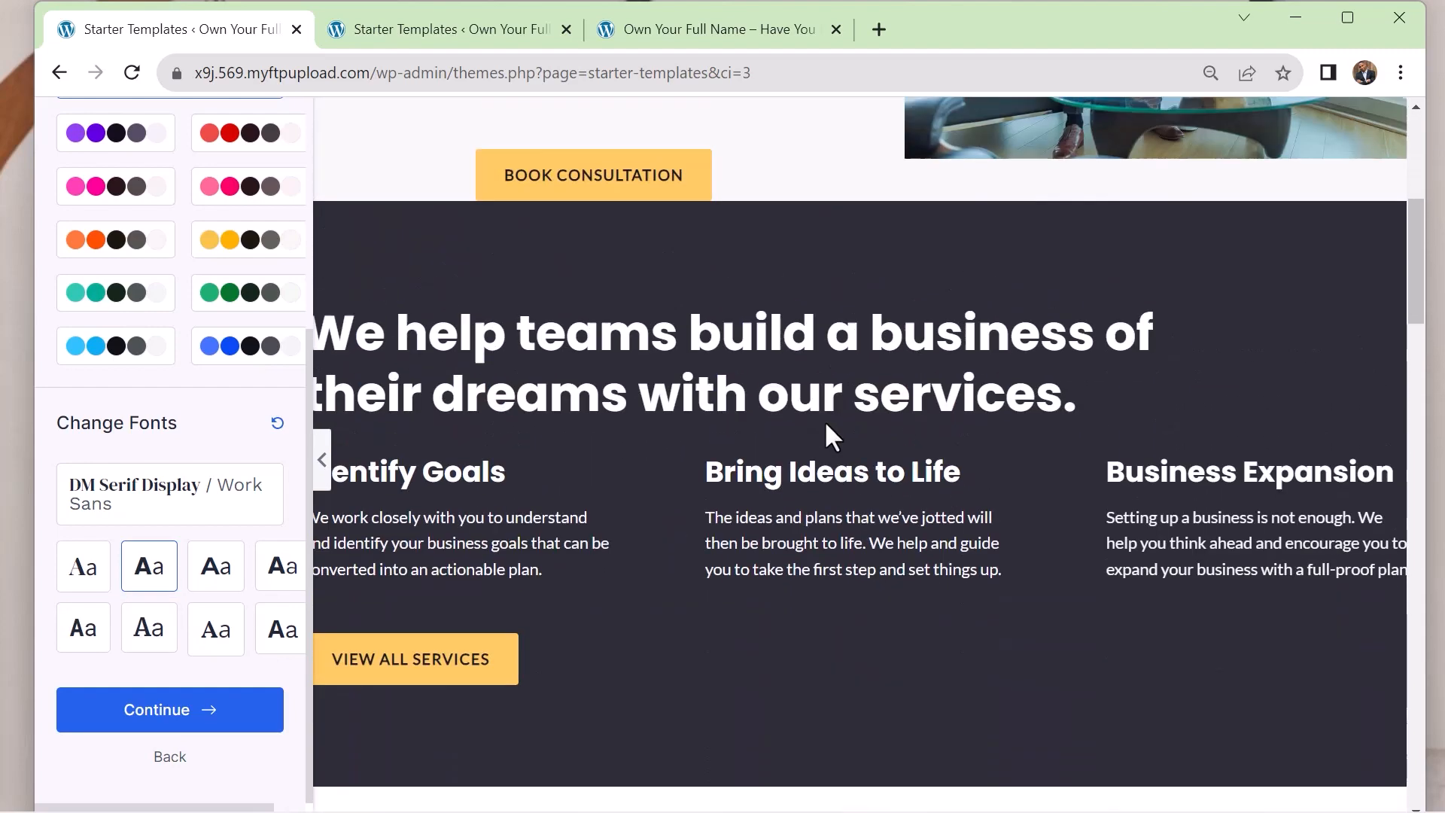
pyautogui.click(201, 711)
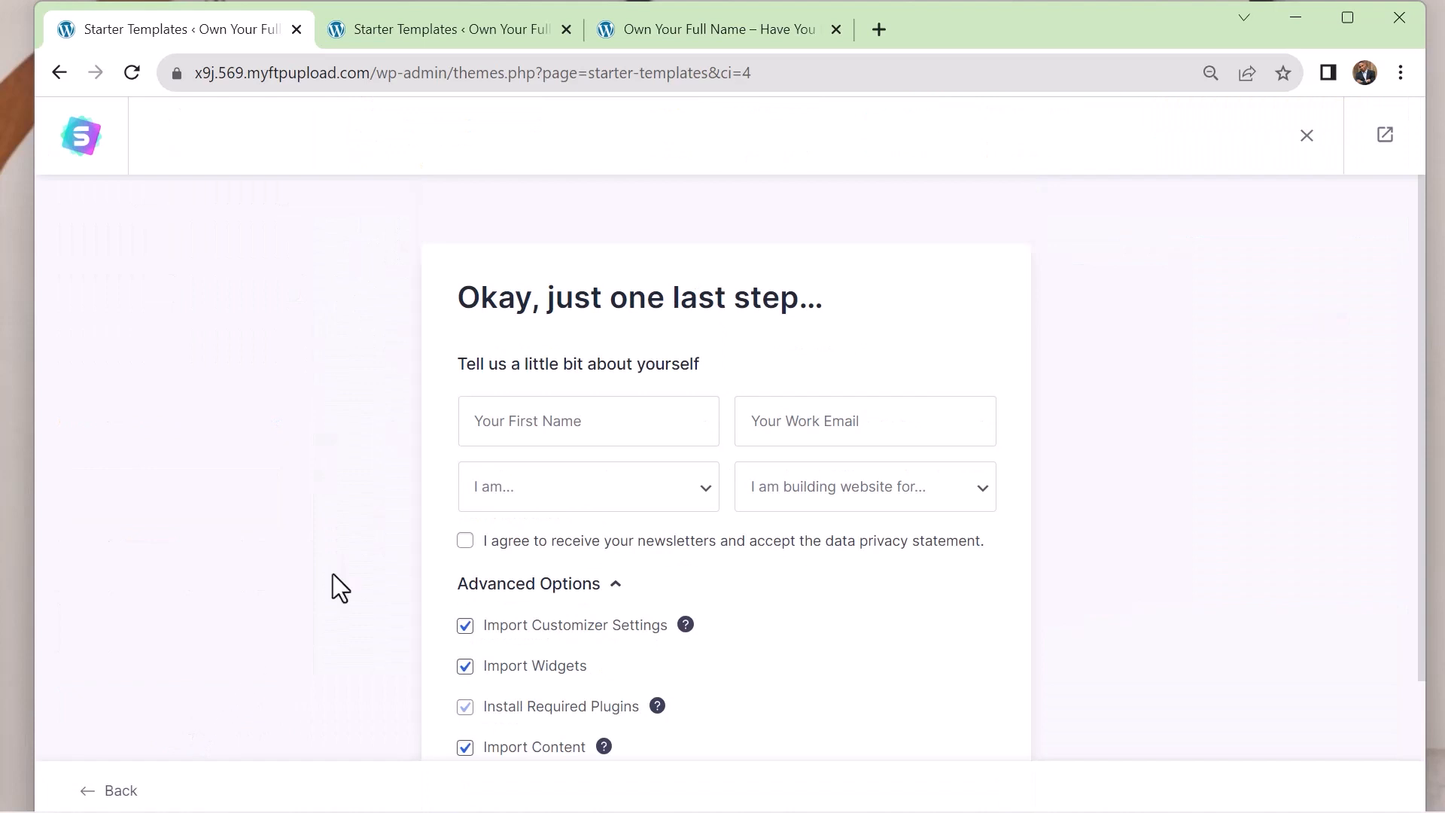
# Review the website import options and turn off Share Non-Sensitive Data
pyautogui.scroll(-3, 546, 395)
pyautogui.scroll(3, 454, 364)
pyautogui.scroll(-1, 773, 500)
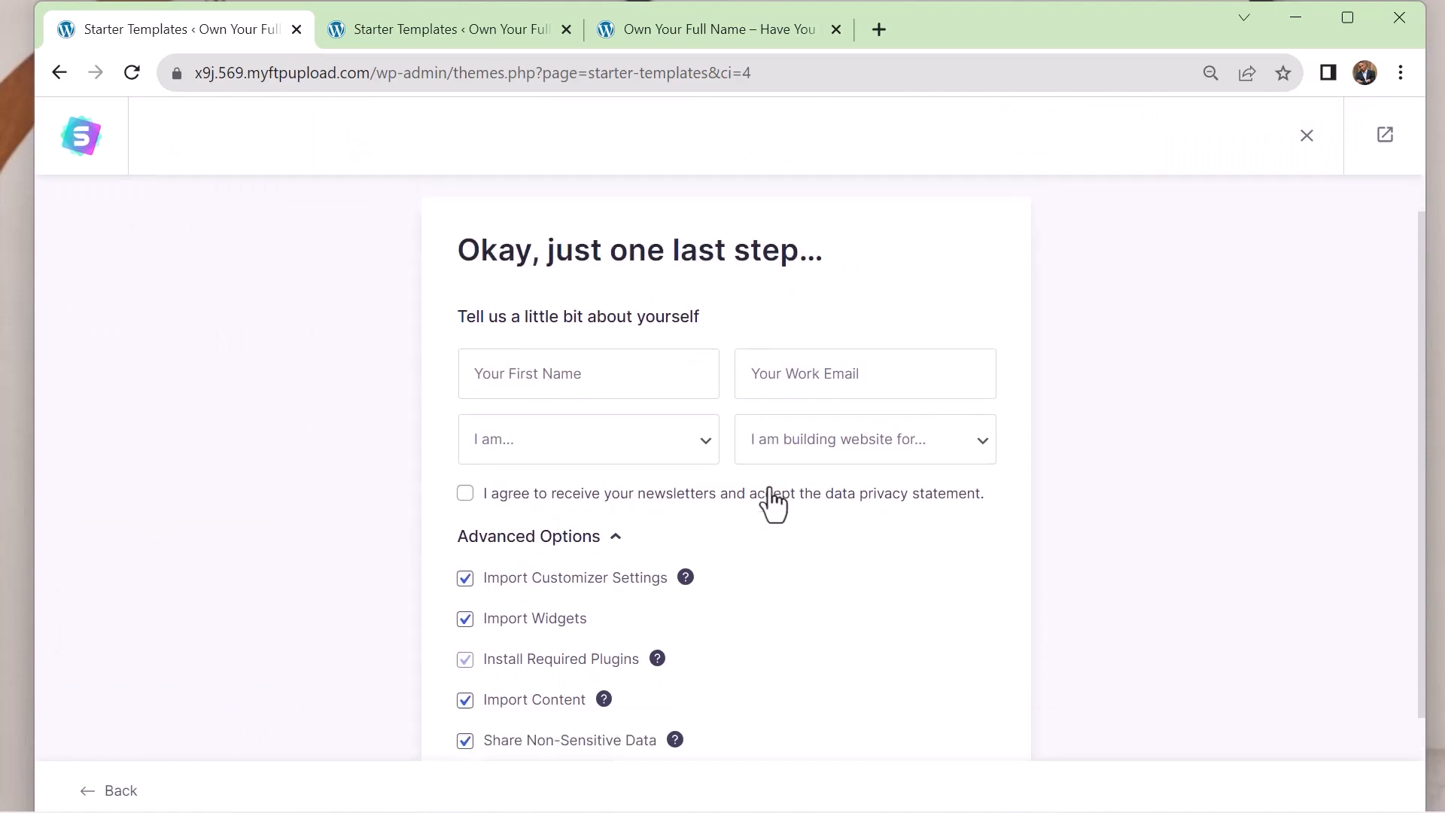
pyautogui.scroll(-2, 773, 503)
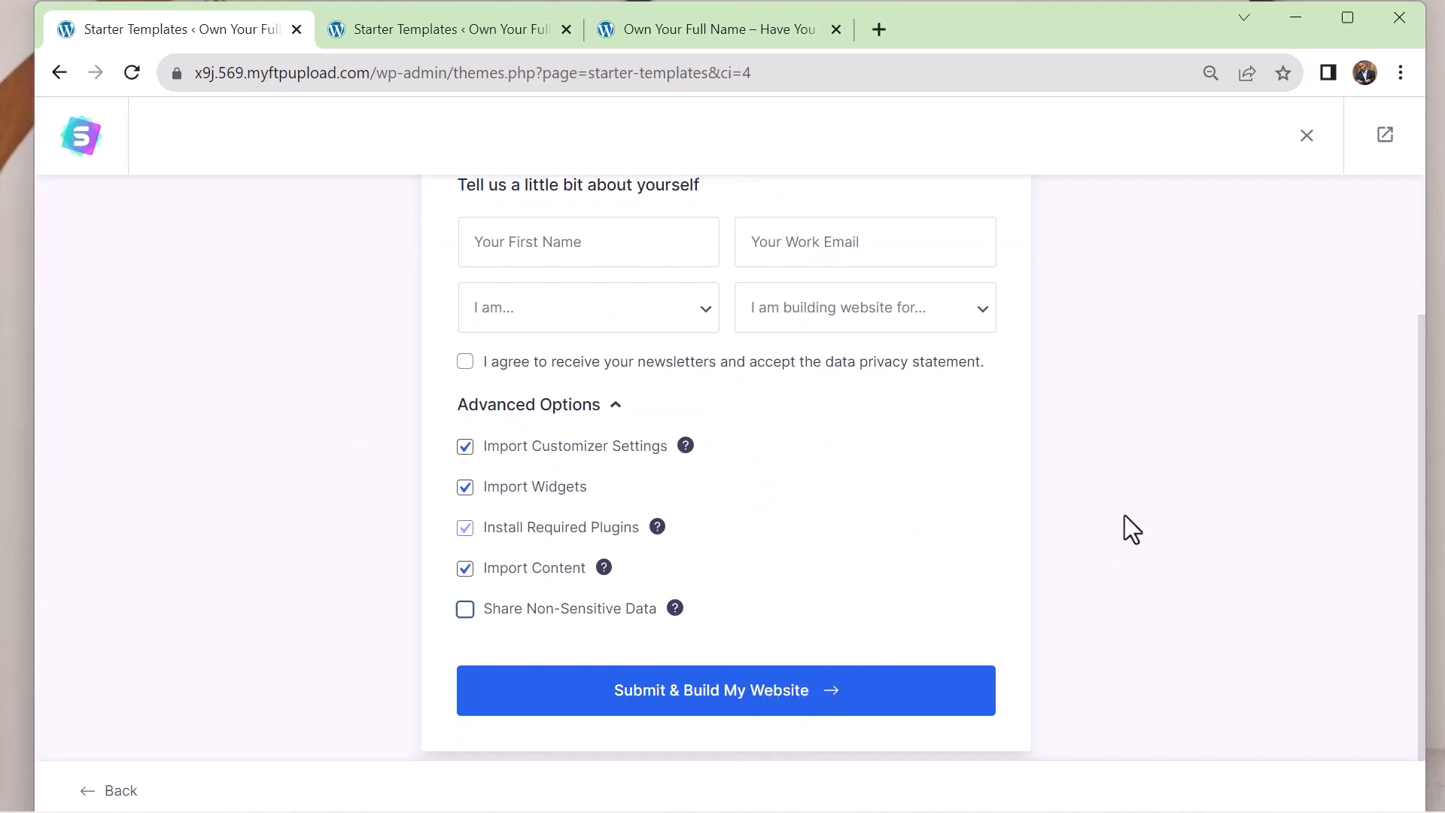
# Submit the import form to build the website from the template and open the finished site
pyautogui.click(680, 690)
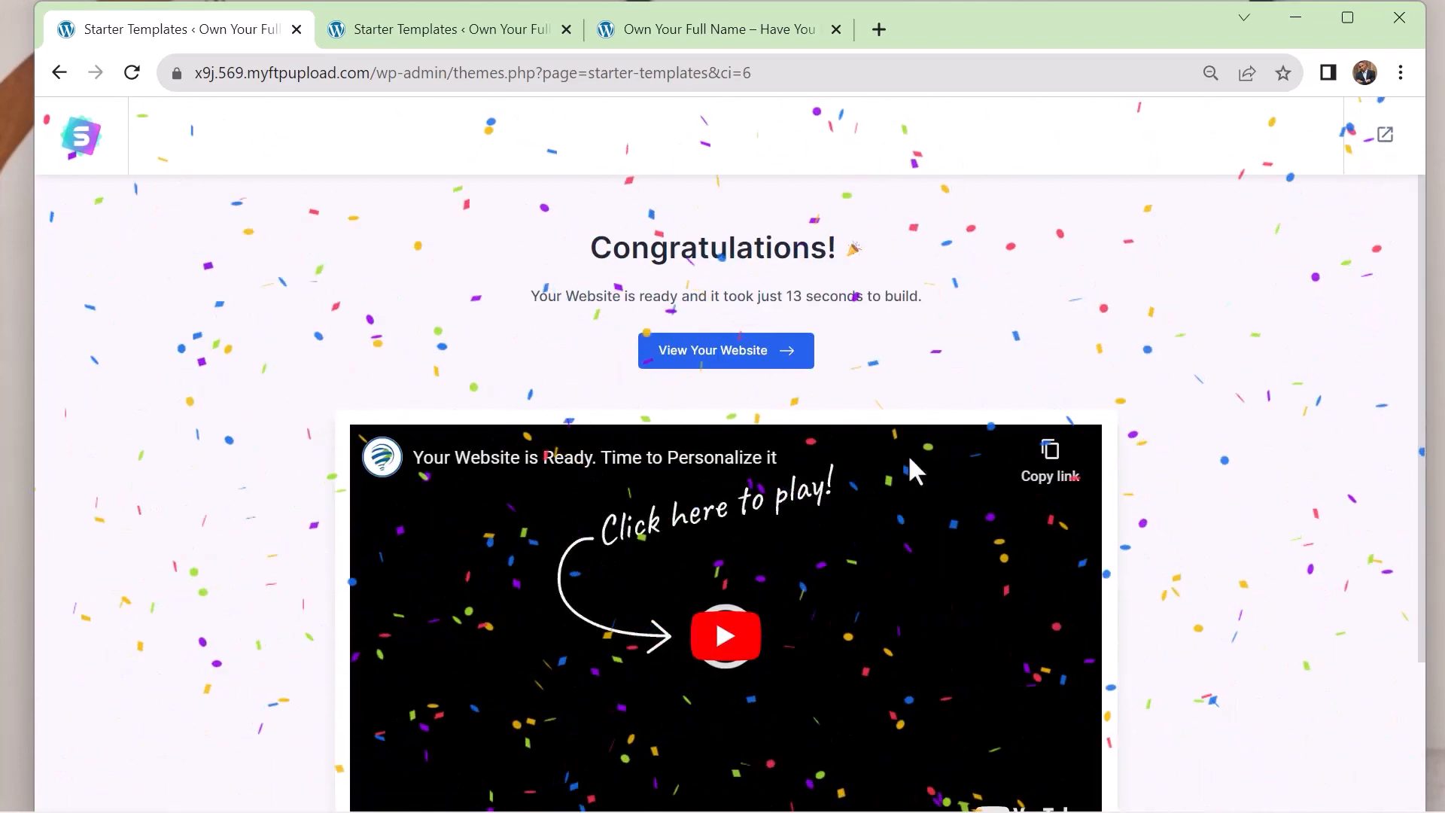
pyautogui.scroll(-1, 1197, 470)
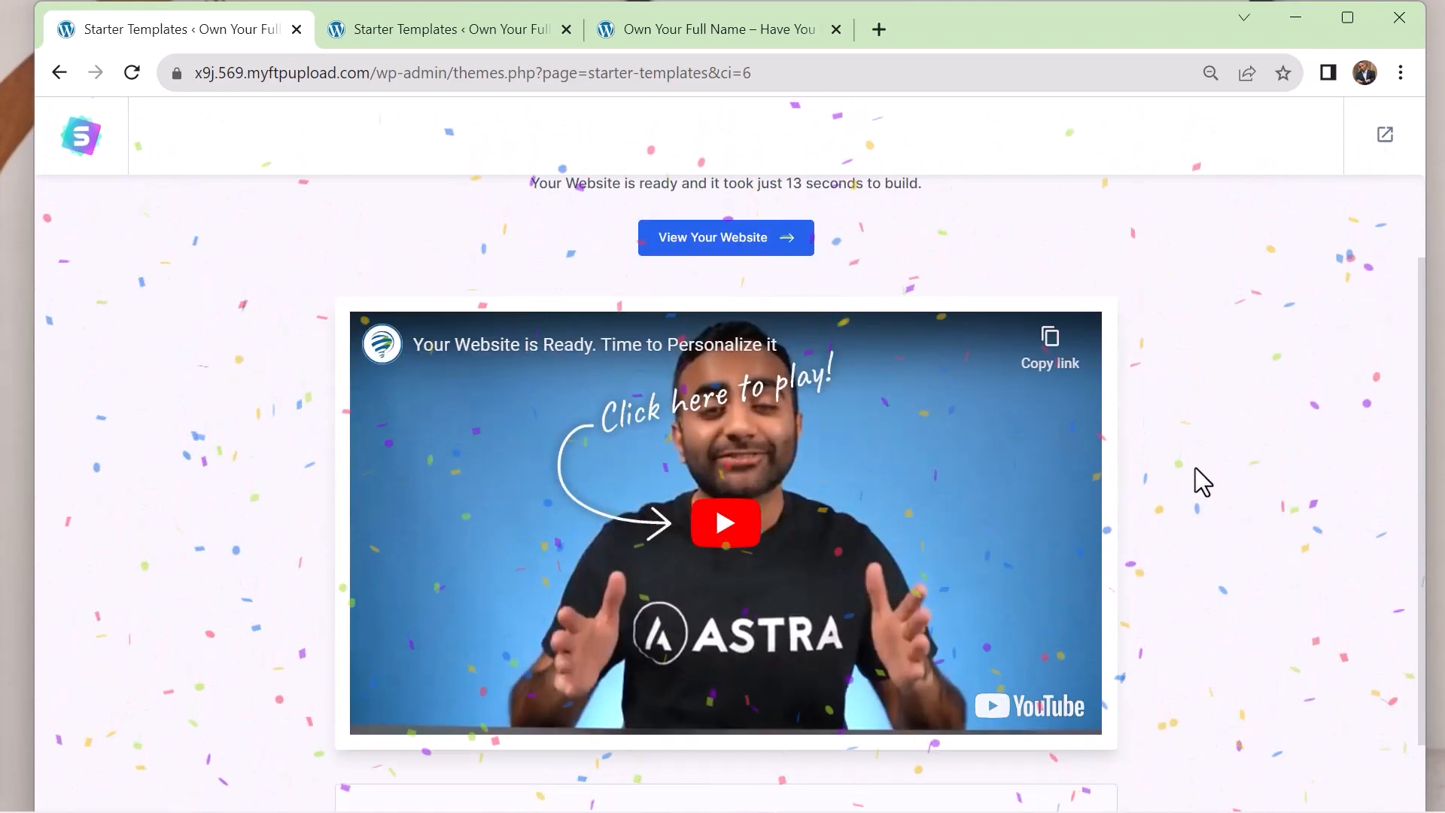
pyautogui.scroll(-1, 1195, 468)
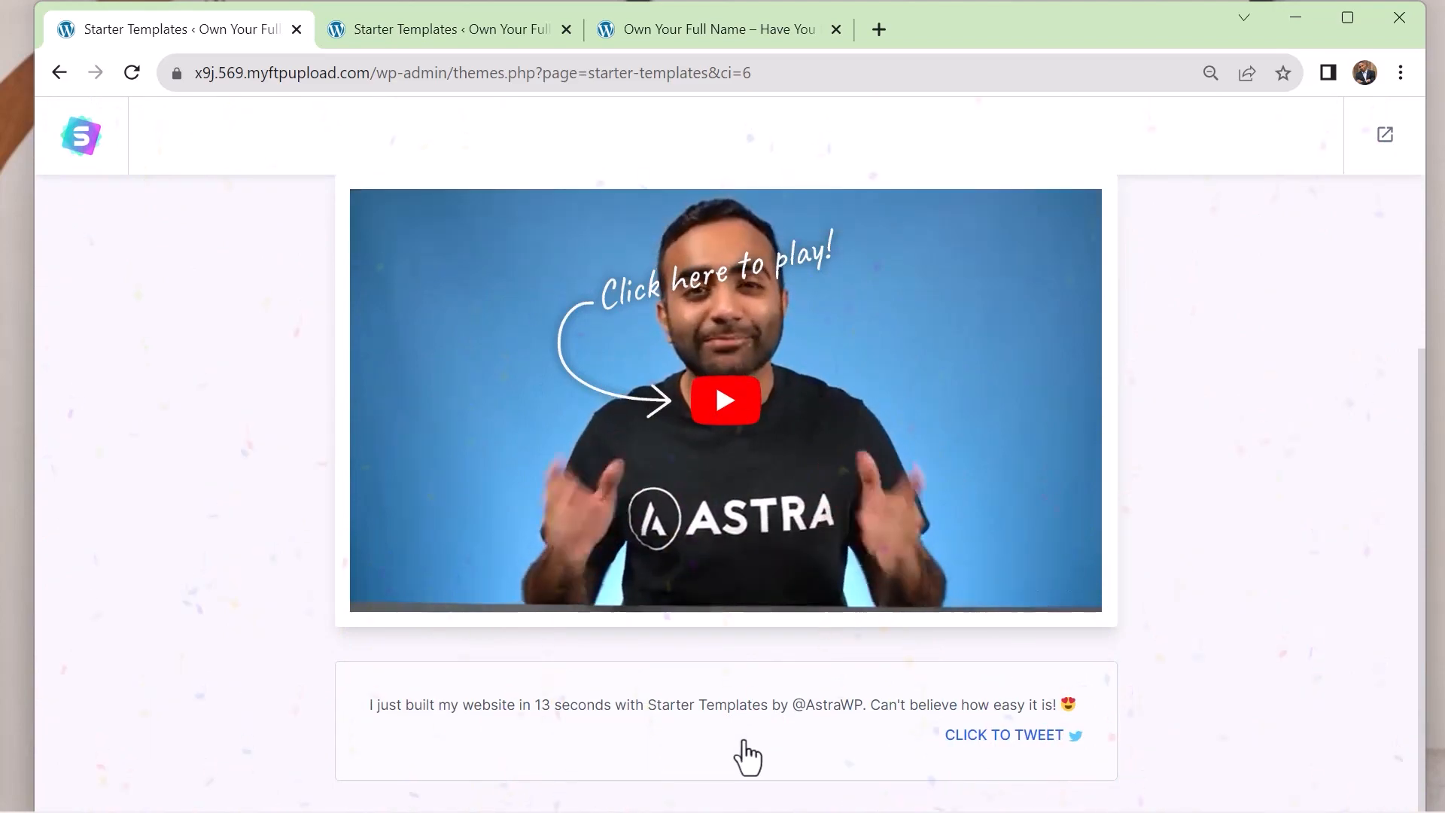
pyautogui.scroll(2, 921, 673)
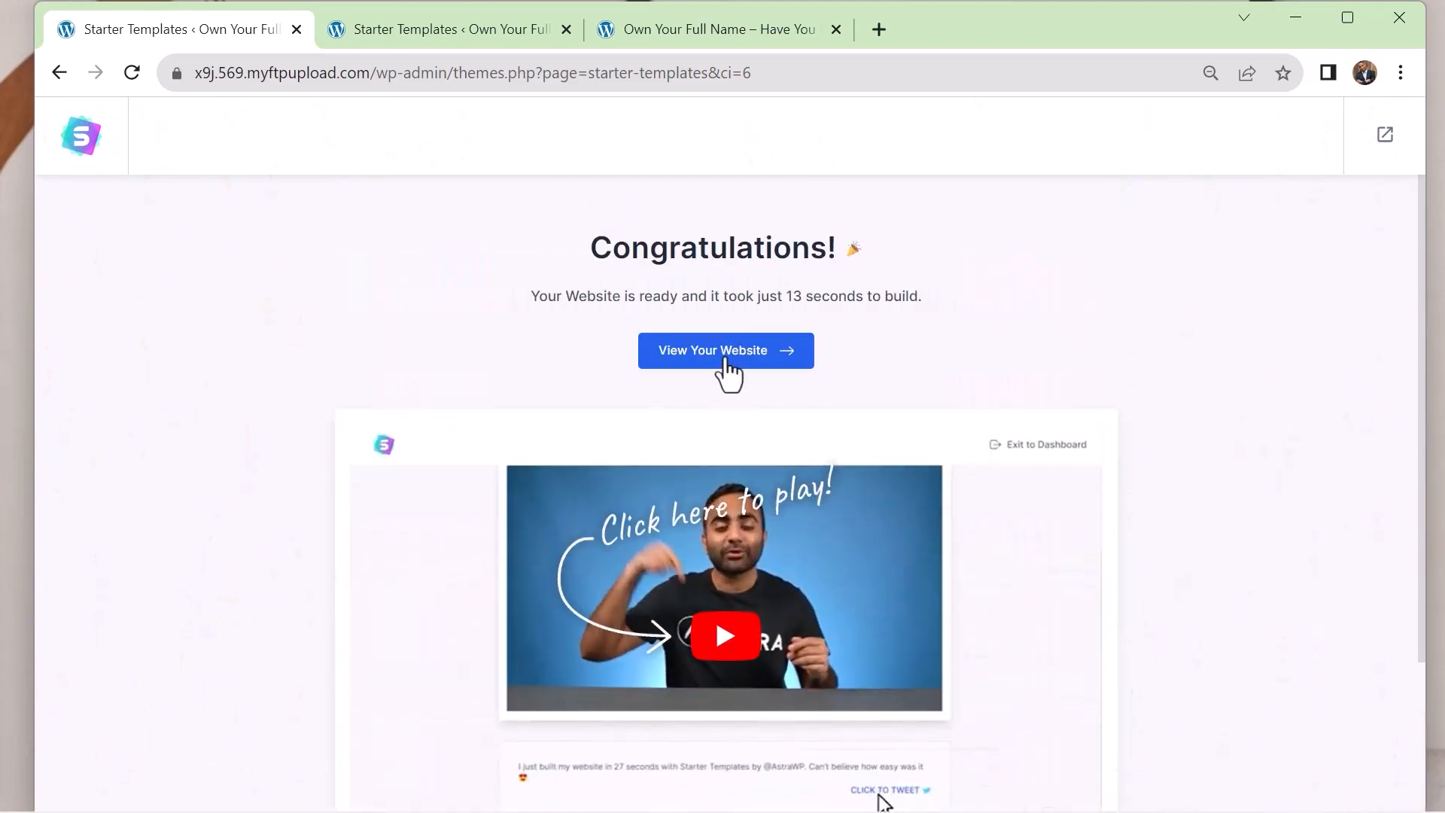
pyautogui.click(727, 361)
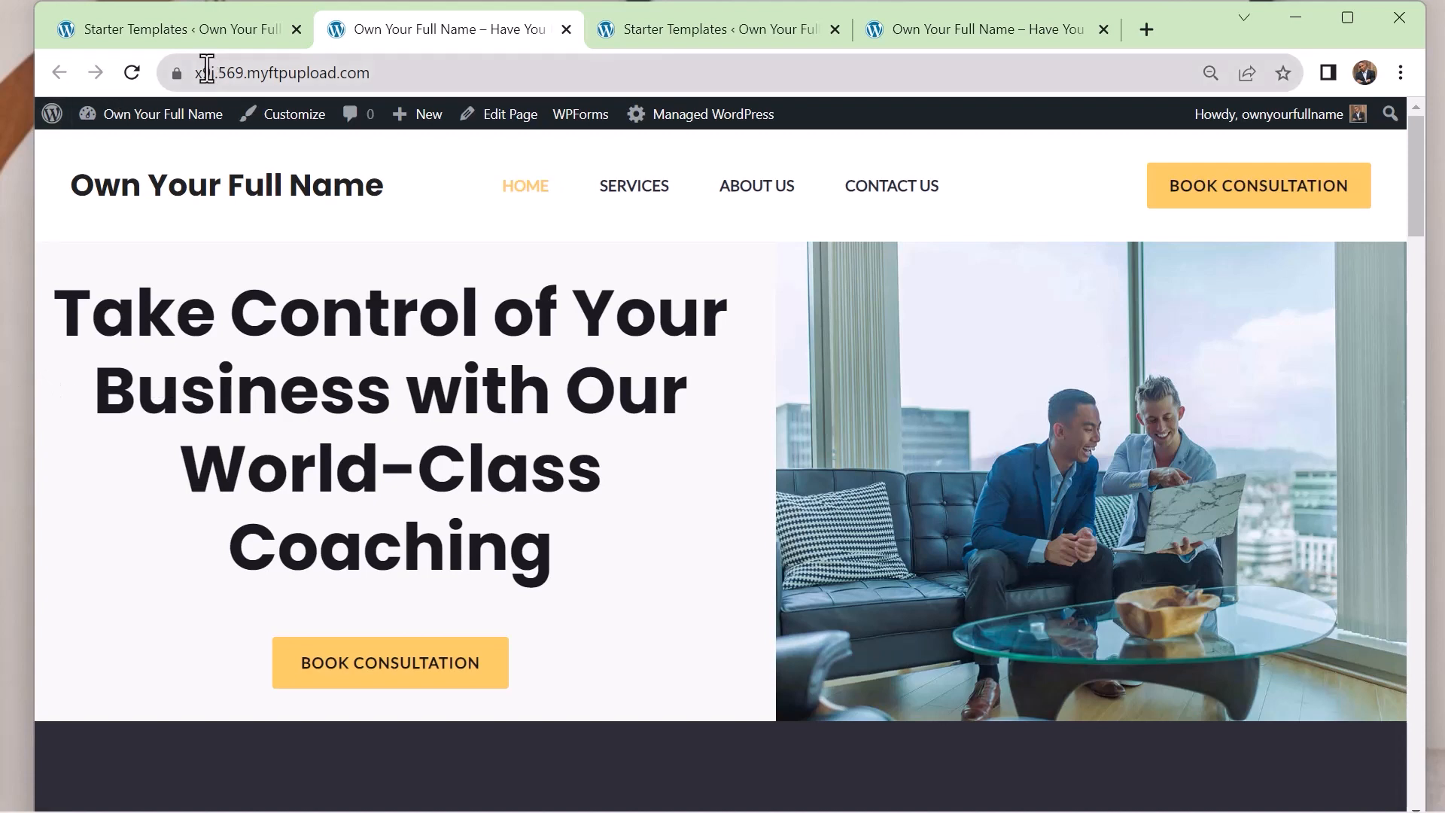
# Review the imported homepage from hero section to footer and compare it with the site's earlier blank page
pyautogui.moveTo(28, 258)
pyautogui.mouseDown()
pyautogui.moveTo(259, 249)
pyautogui.moveTo(16, 249)
pyautogui.moveTo(54, 247)
pyautogui.mouseUp()
pyautogui.scroll(-15, 572, 337)
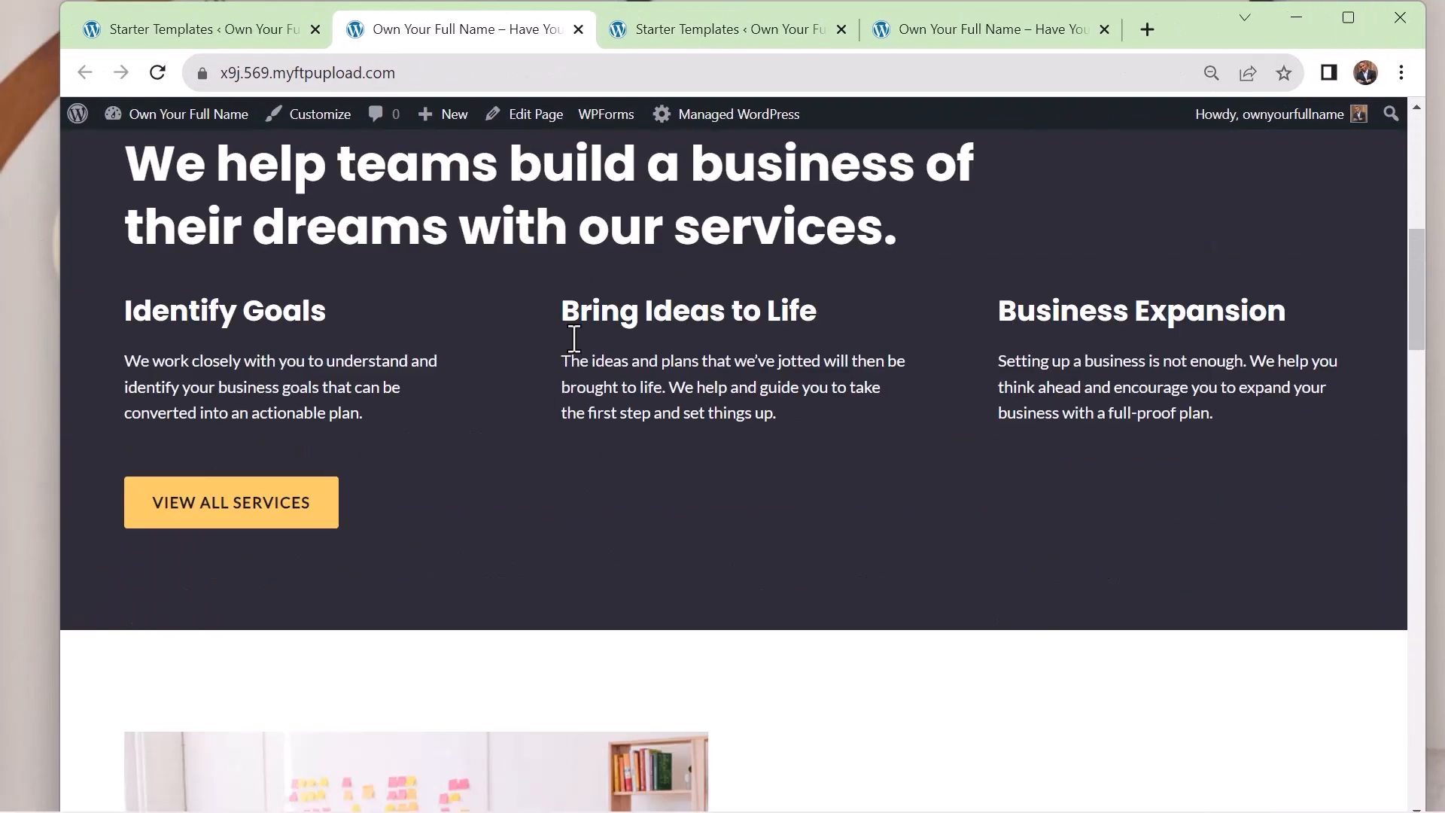
pyautogui.scroll(-20, 571, 338)
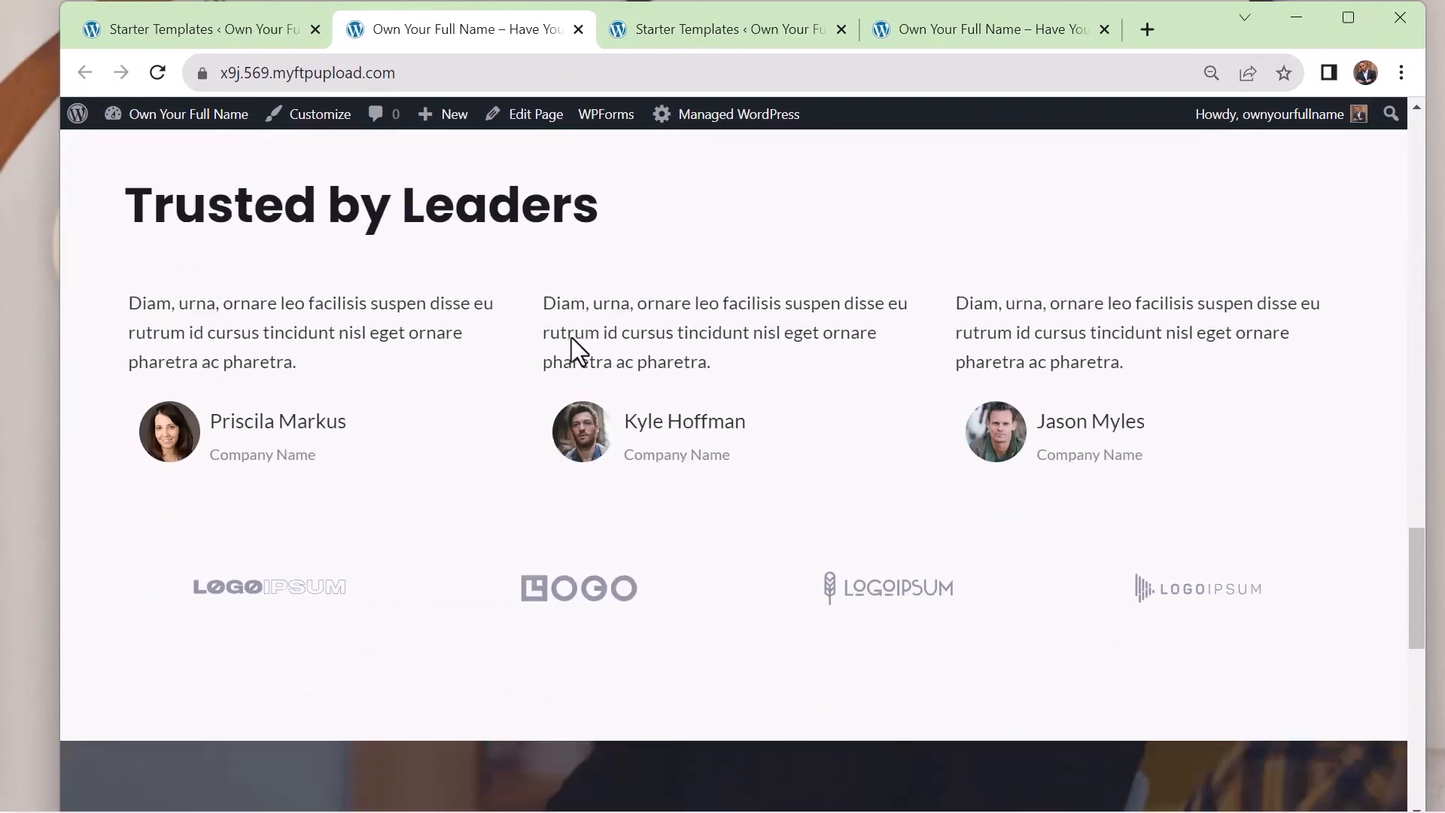
pyautogui.scroll(-5, 571, 335)
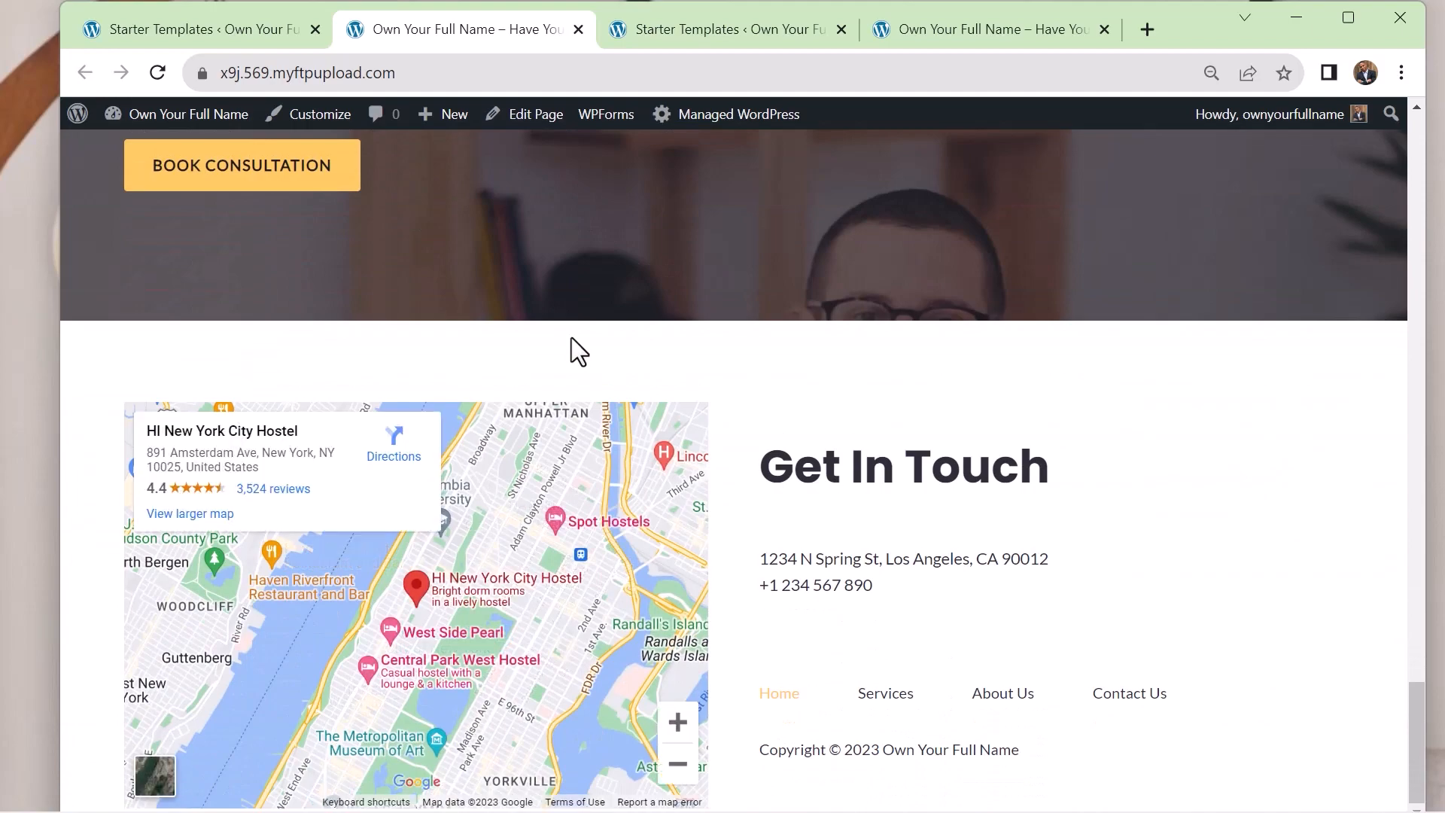
pyautogui.scroll(20, 571, 334)
pyautogui.scroll(10, 571, 335)
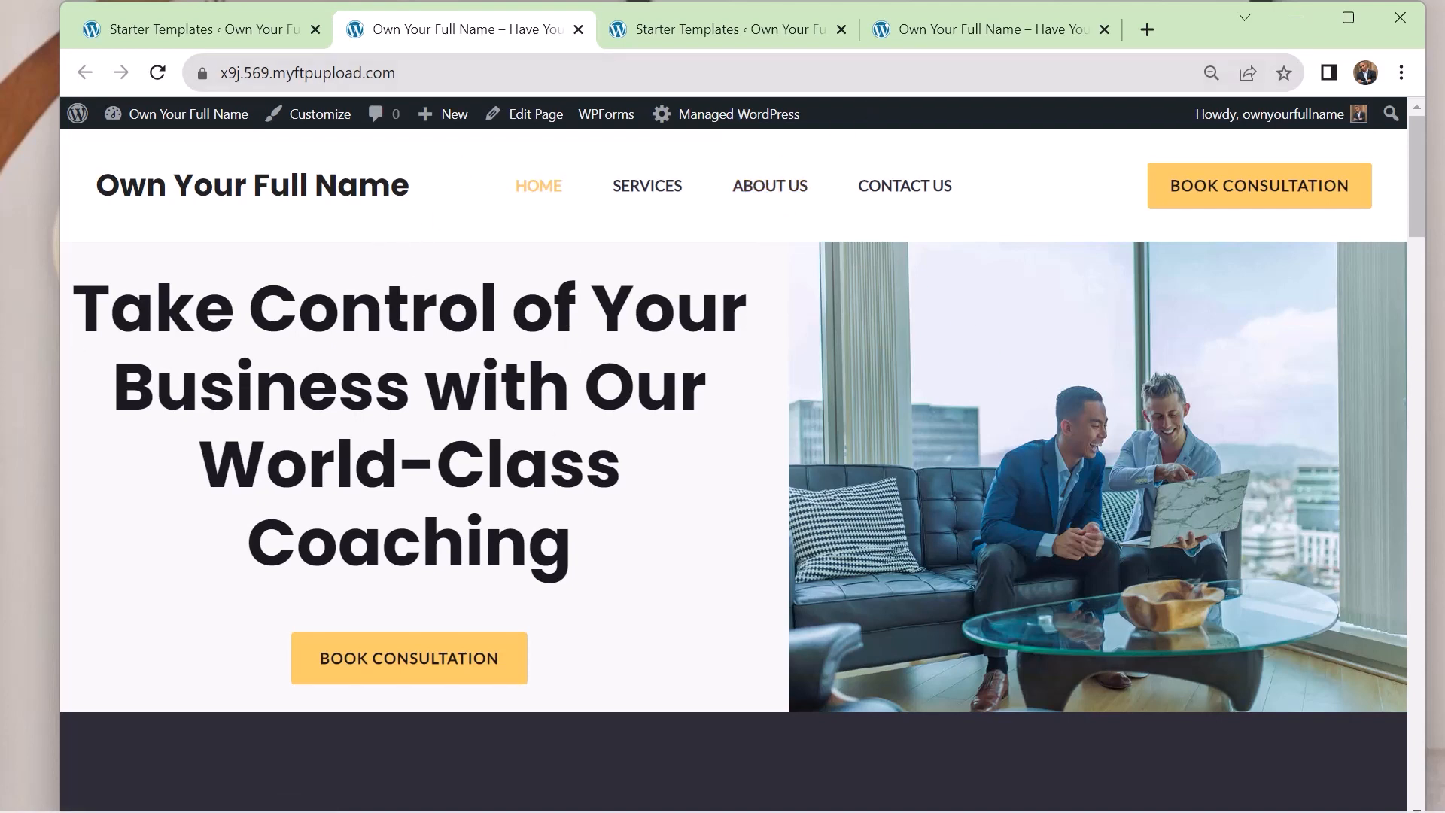
pyautogui.click(976, 36)
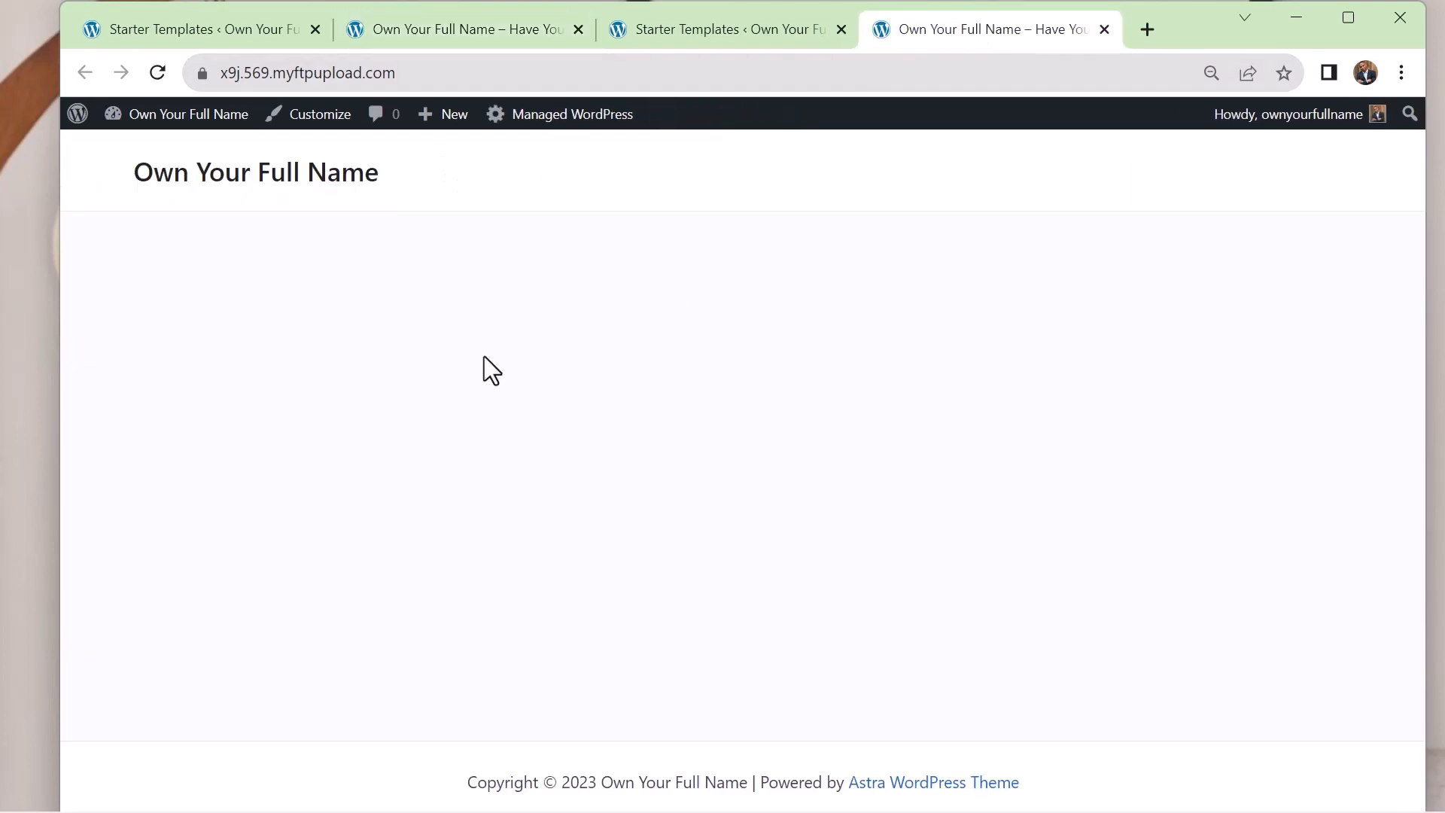
pyautogui.click(482, 38)
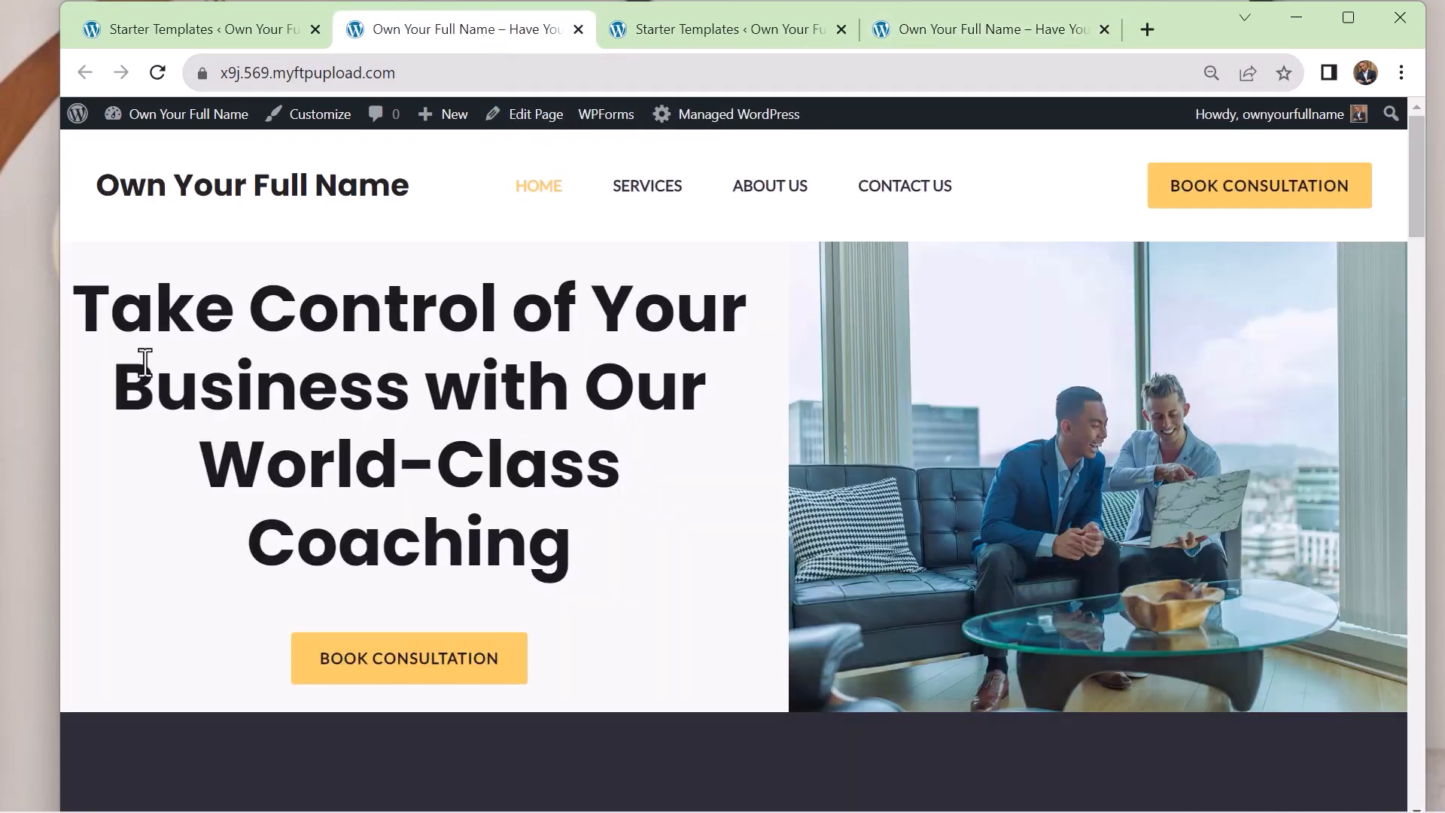
pyautogui.scroll(-20, 864, 524)
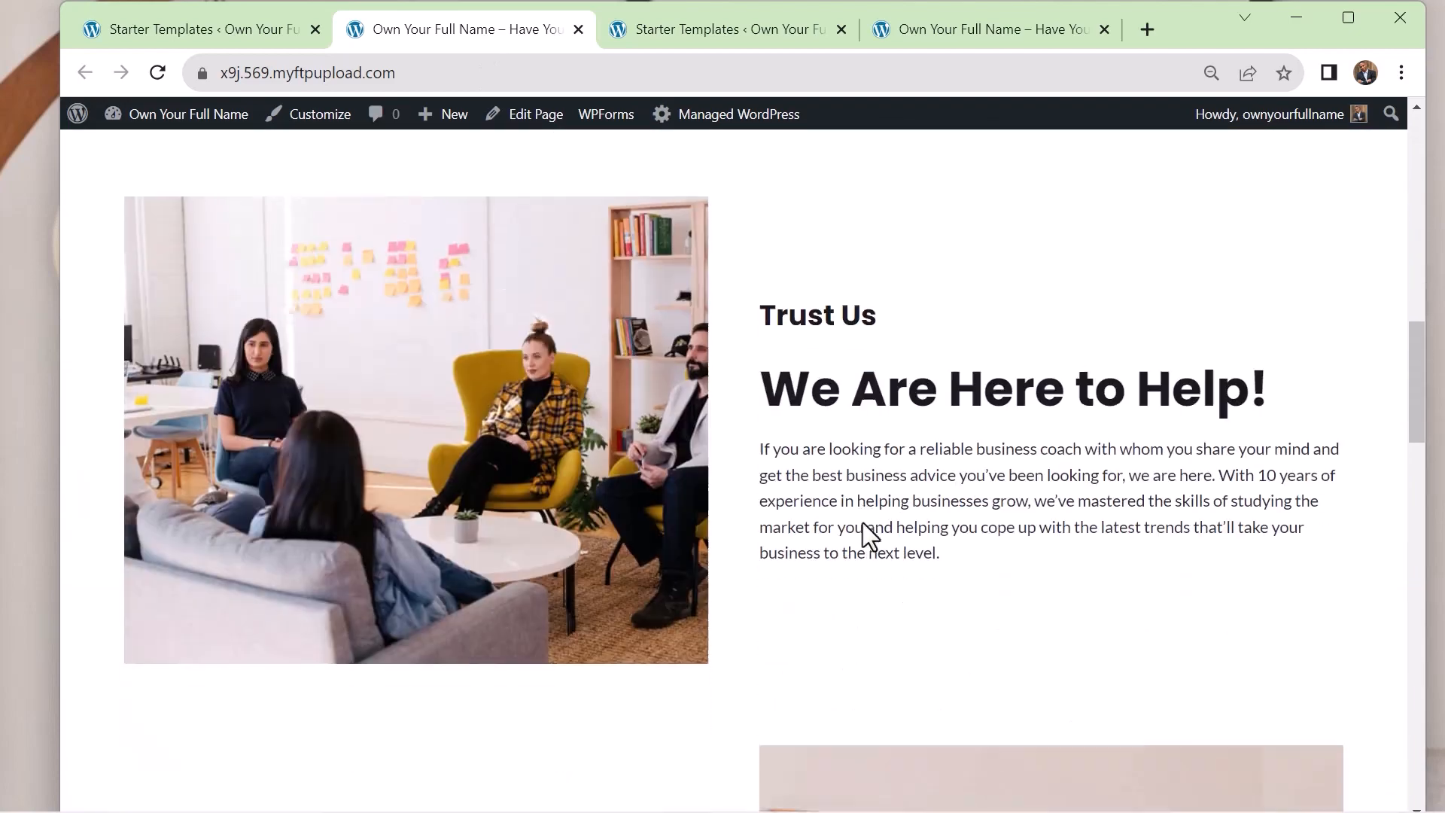
pyautogui.scroll(20, 863, 523)
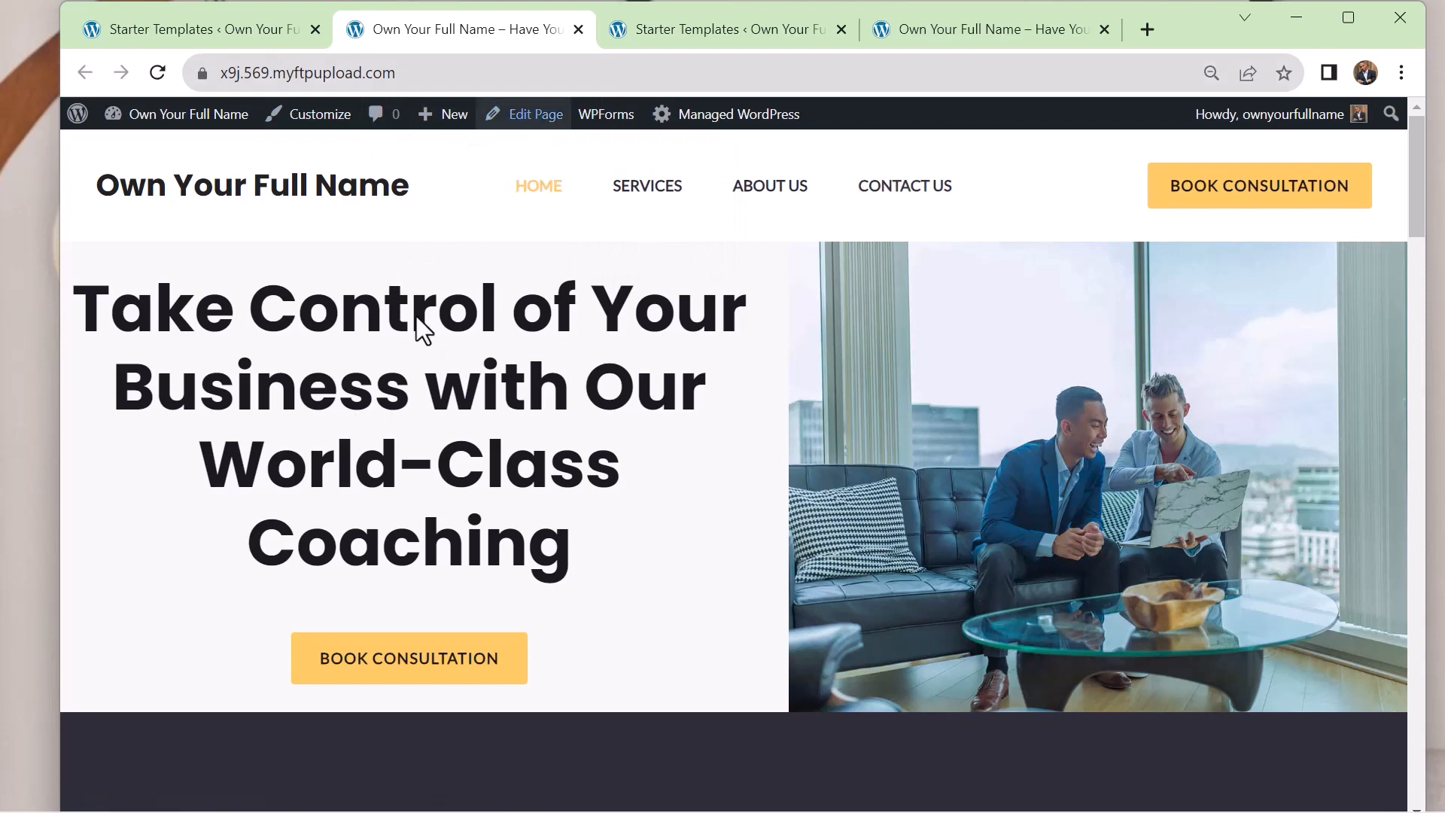
pyautogui.scroll(-2, 1053, 340)
pyautogui.scroll(2, 1040, 337)
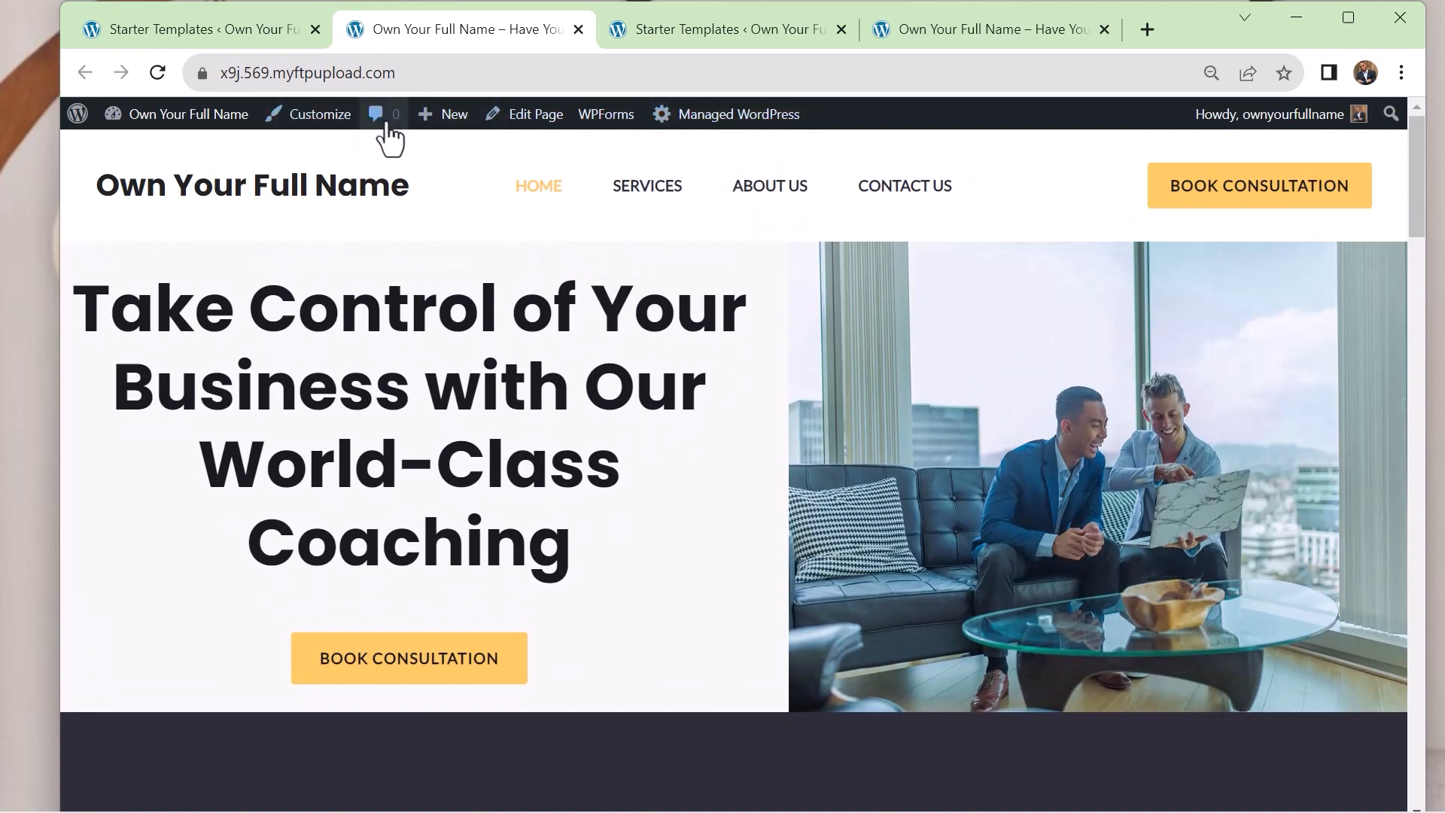
# Open the Home page in the block editor and dismiss the welcome guide
pyautogui.click(518, 123)
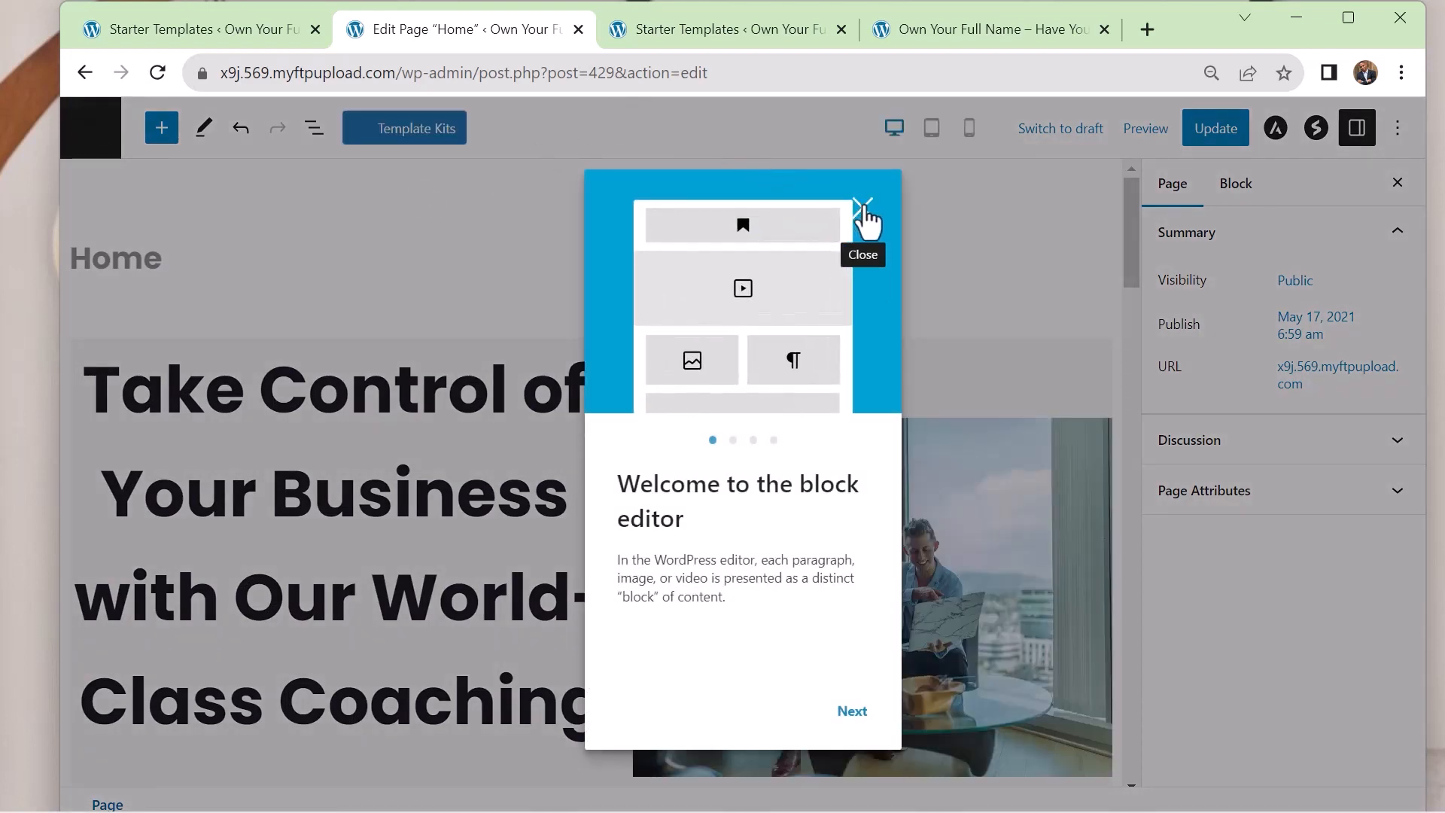
pyautogui.click(864, 209)
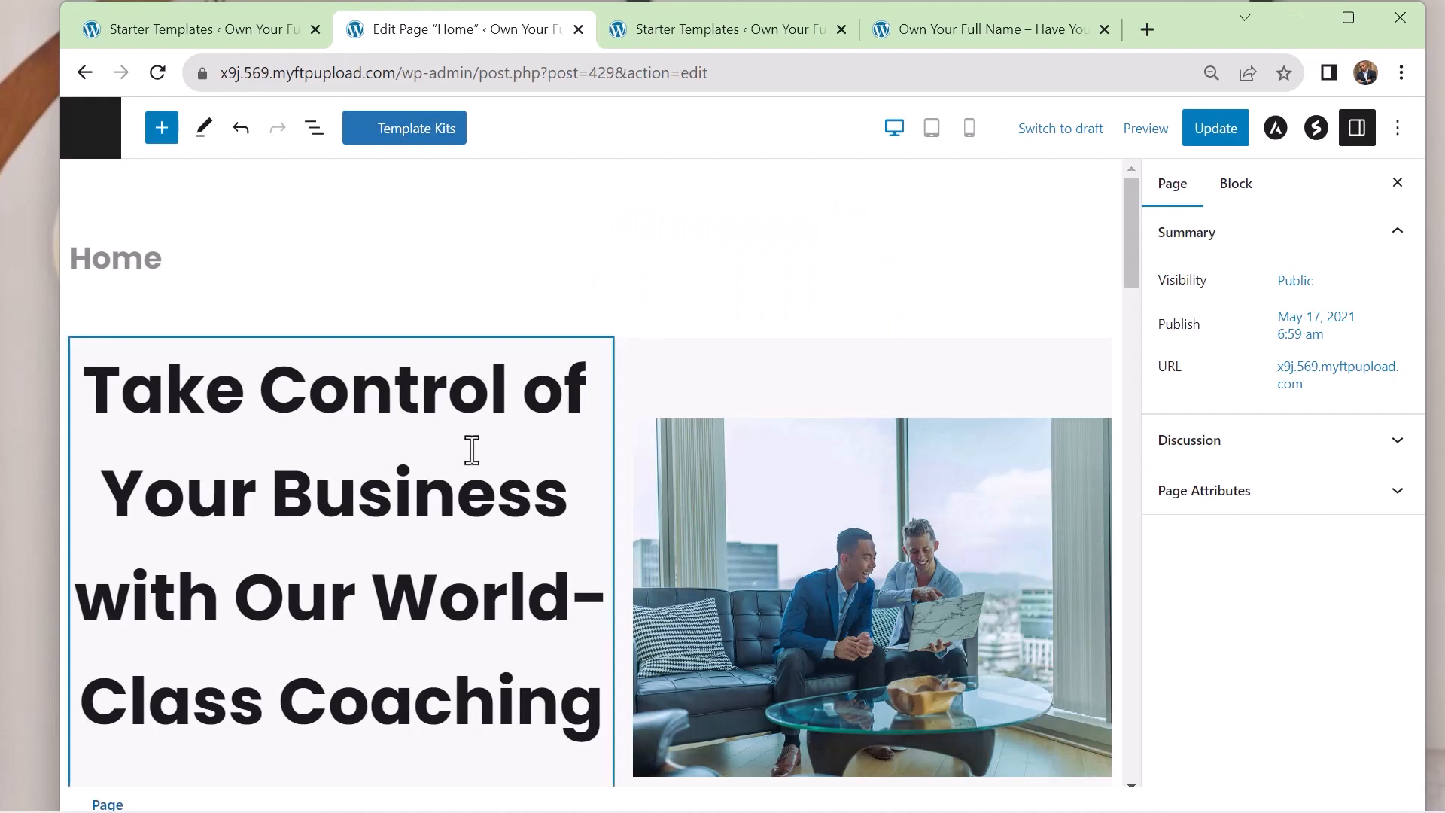
pyautogui.scroll(-5, 472, 449)
pyautogui.scroll(4, 470, 448)
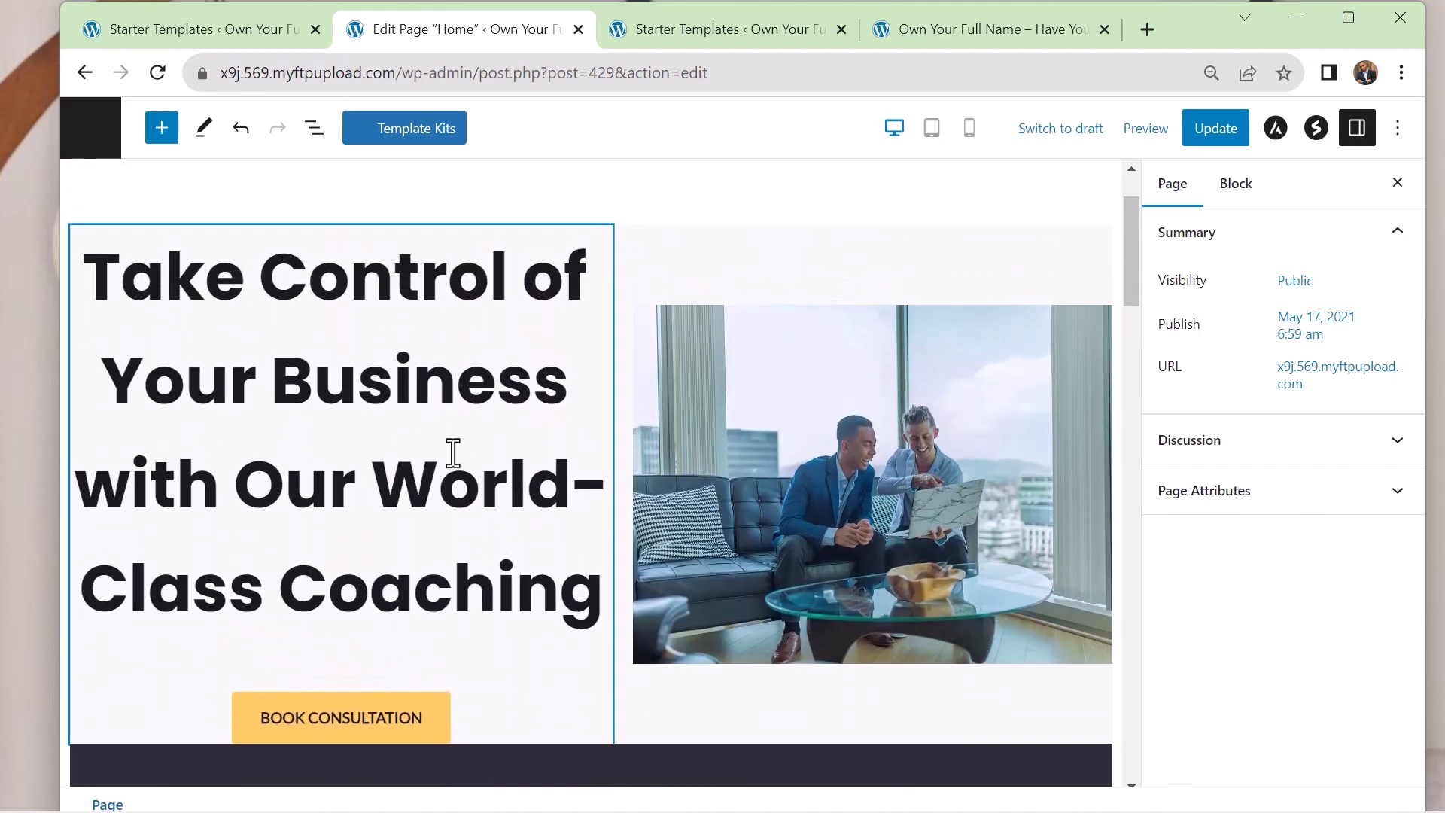
# Replace the hero heading "Take Control of Your Business with Our World-Class Coaching" with "Workforce Development"
pyautogui.click(440, 463)
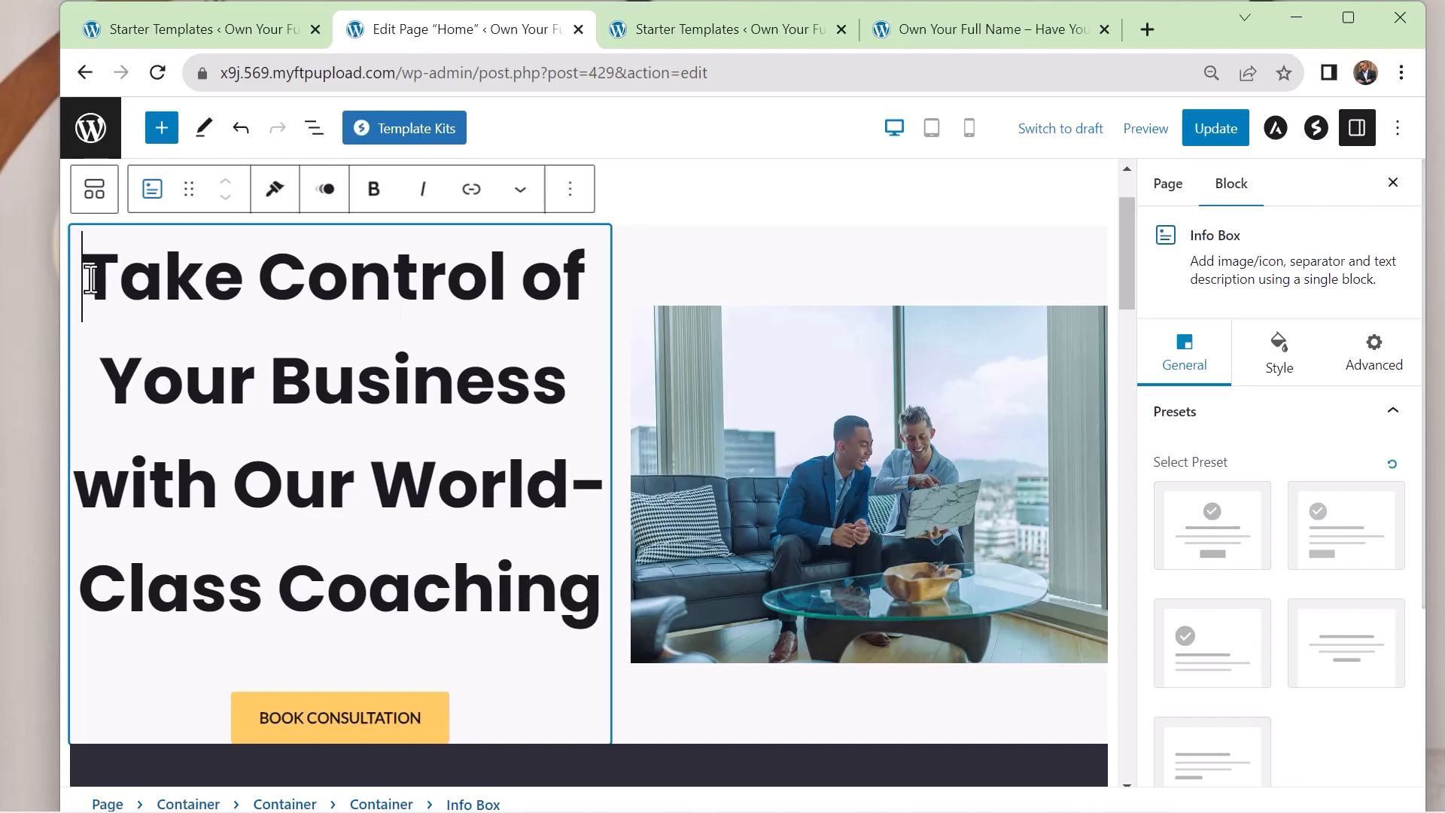
pyautogui.moveTo(85, 276); pyautogui.dragTo(604, 597)
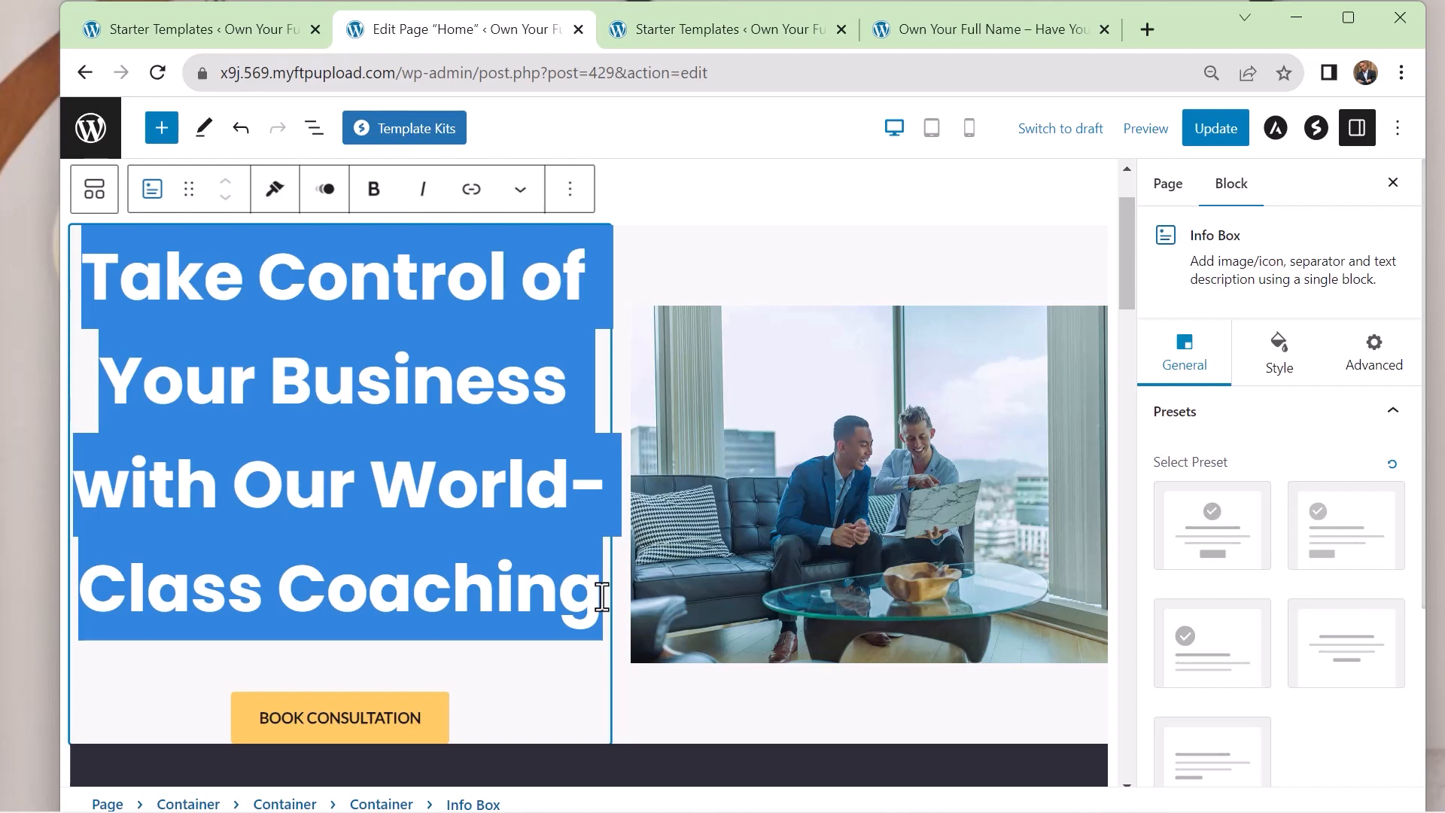
pyautogui.write('Work')
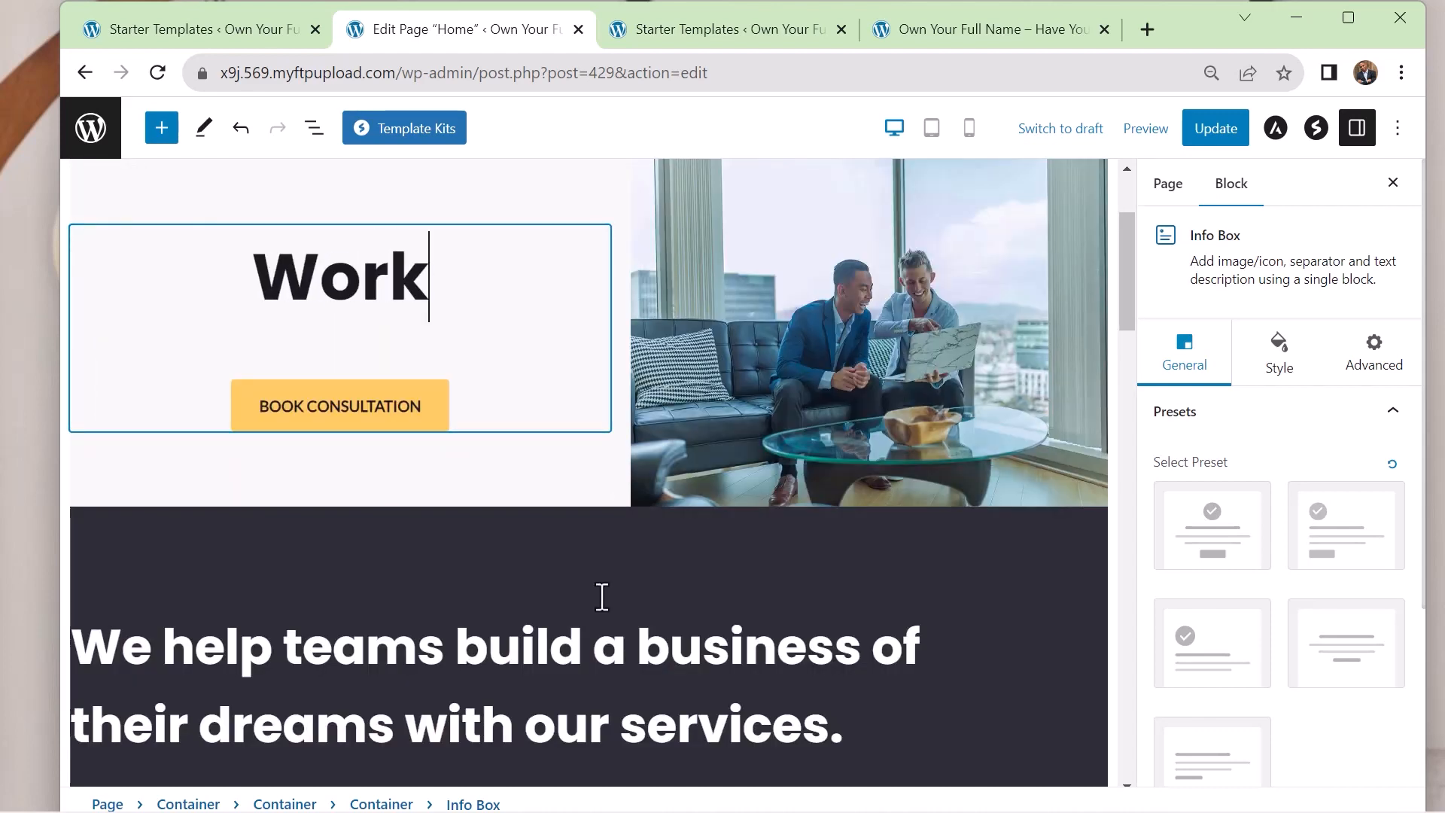
pyautogui.write('force')
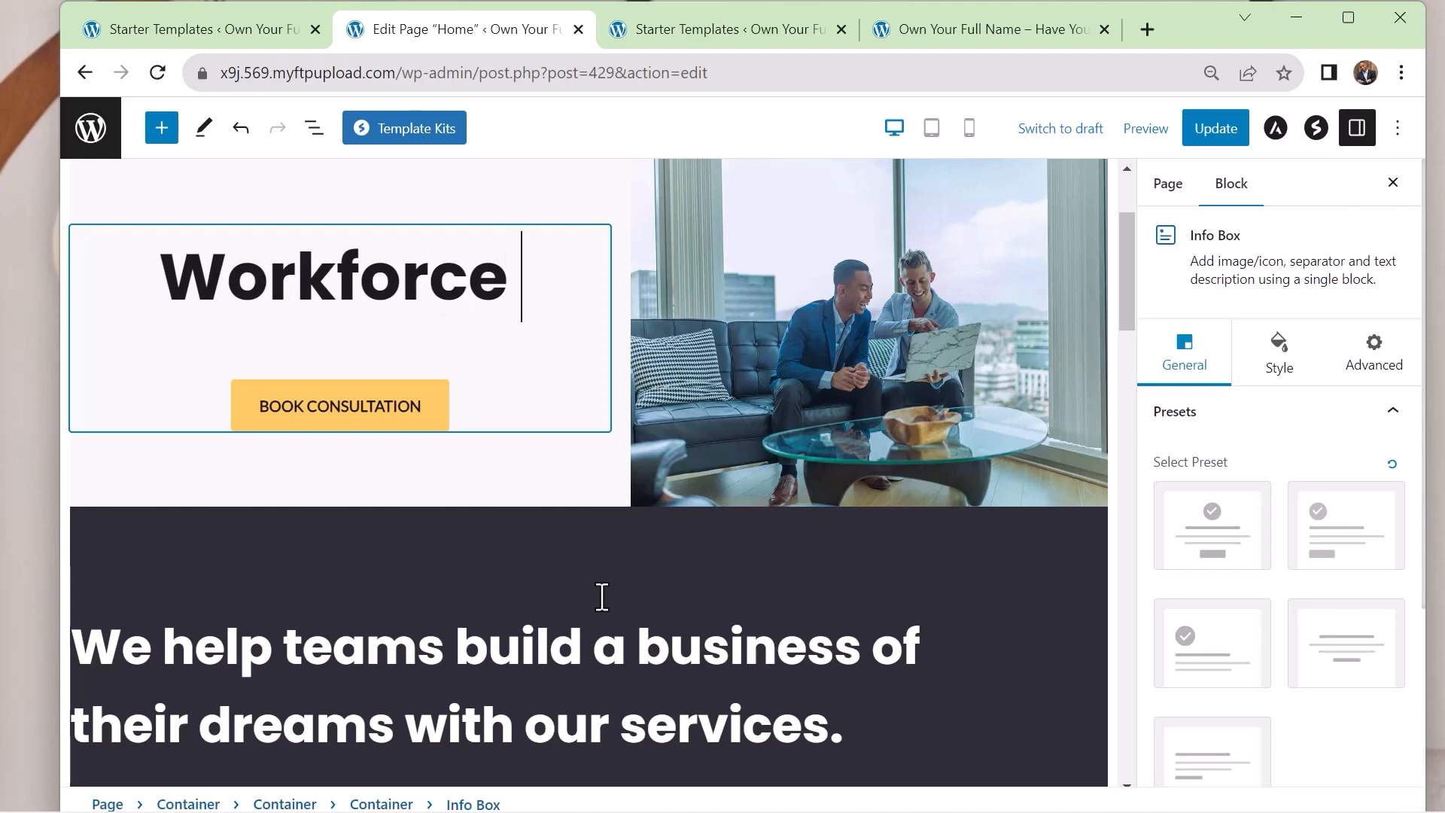
pyautogui.write(' Devel')
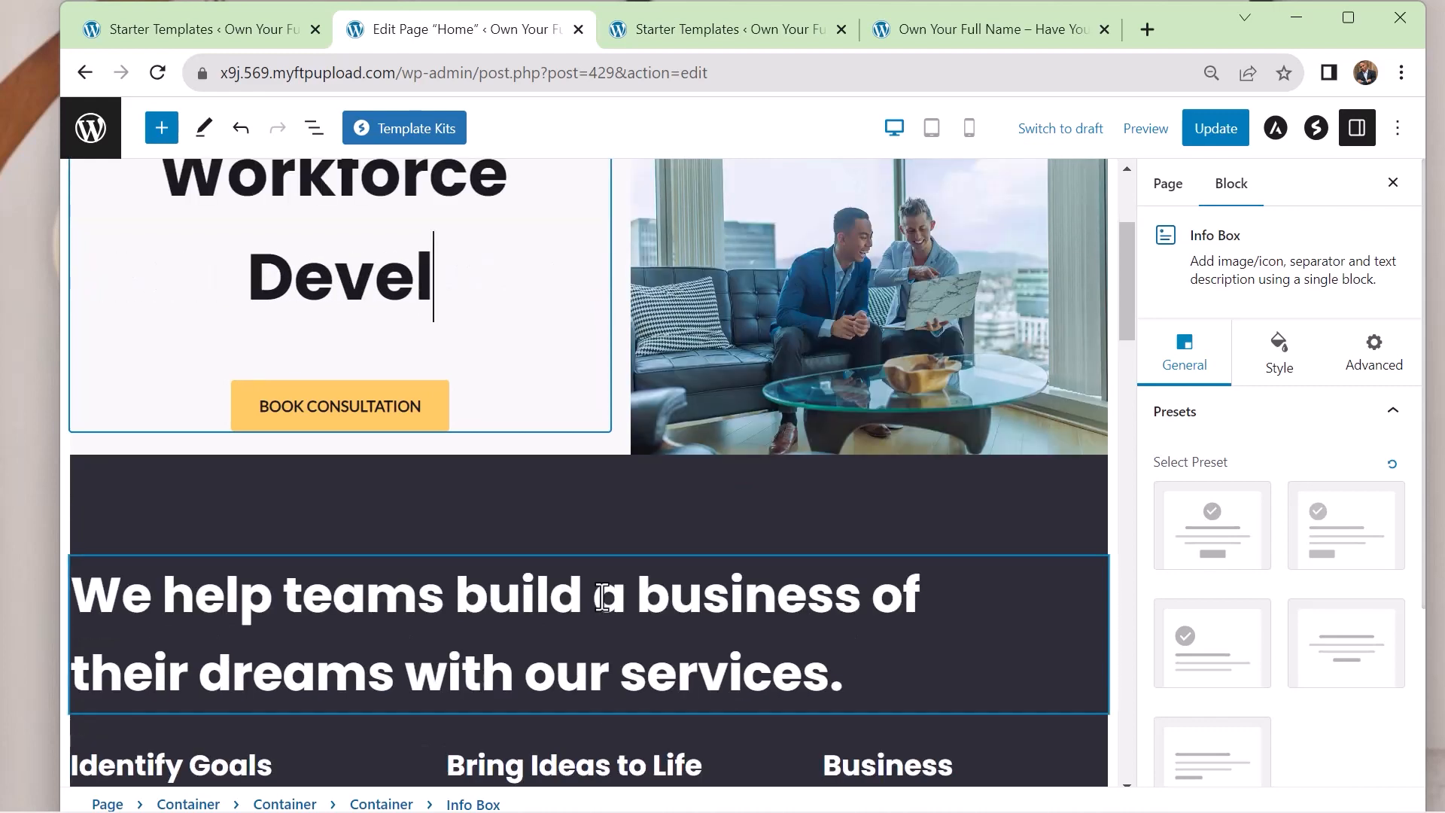
pyautogui.write('oper')
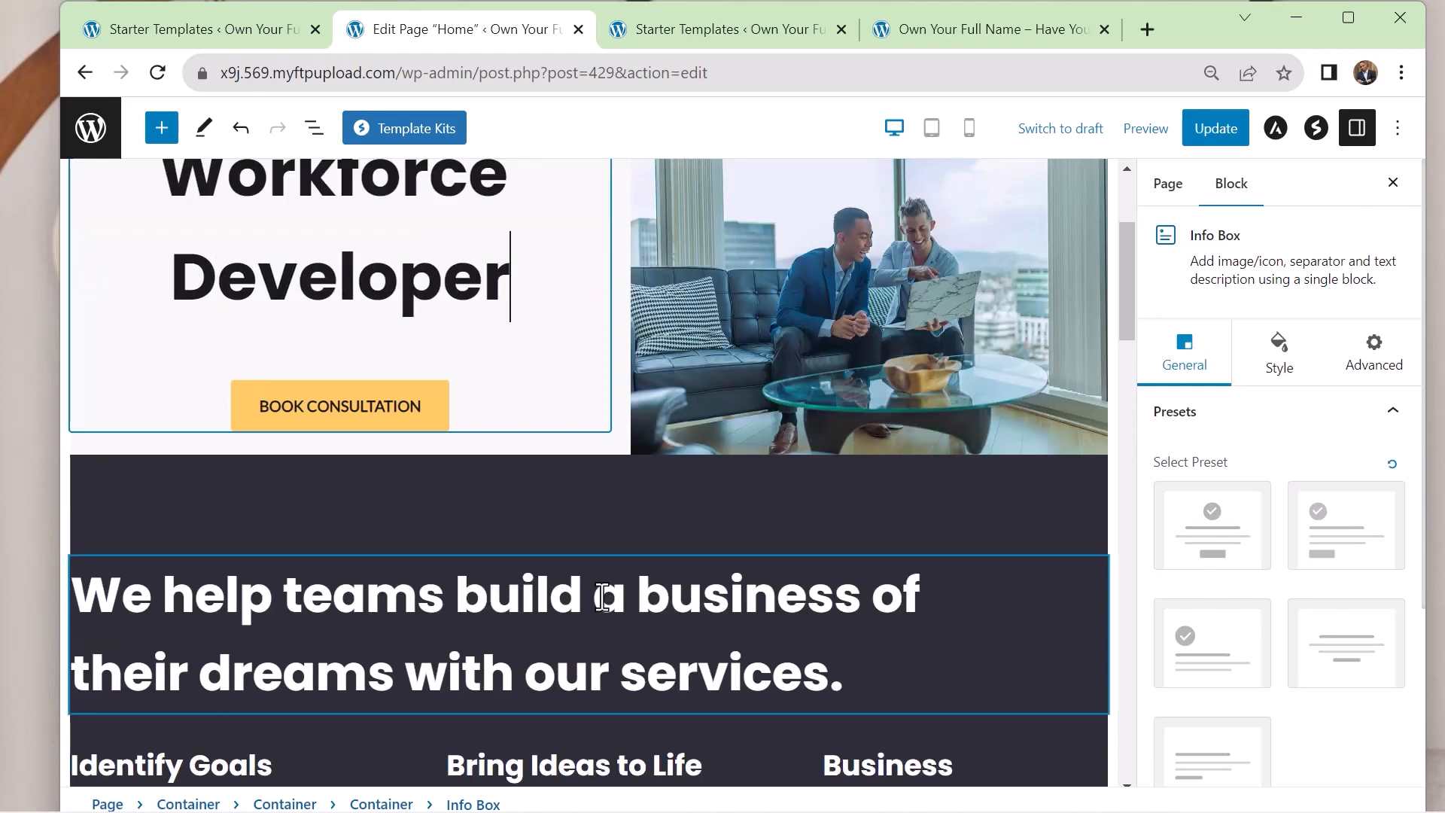
pyautogui.press('BackSpace')
pyautogui.press('BackSpace')
pyautogui.write('ment')
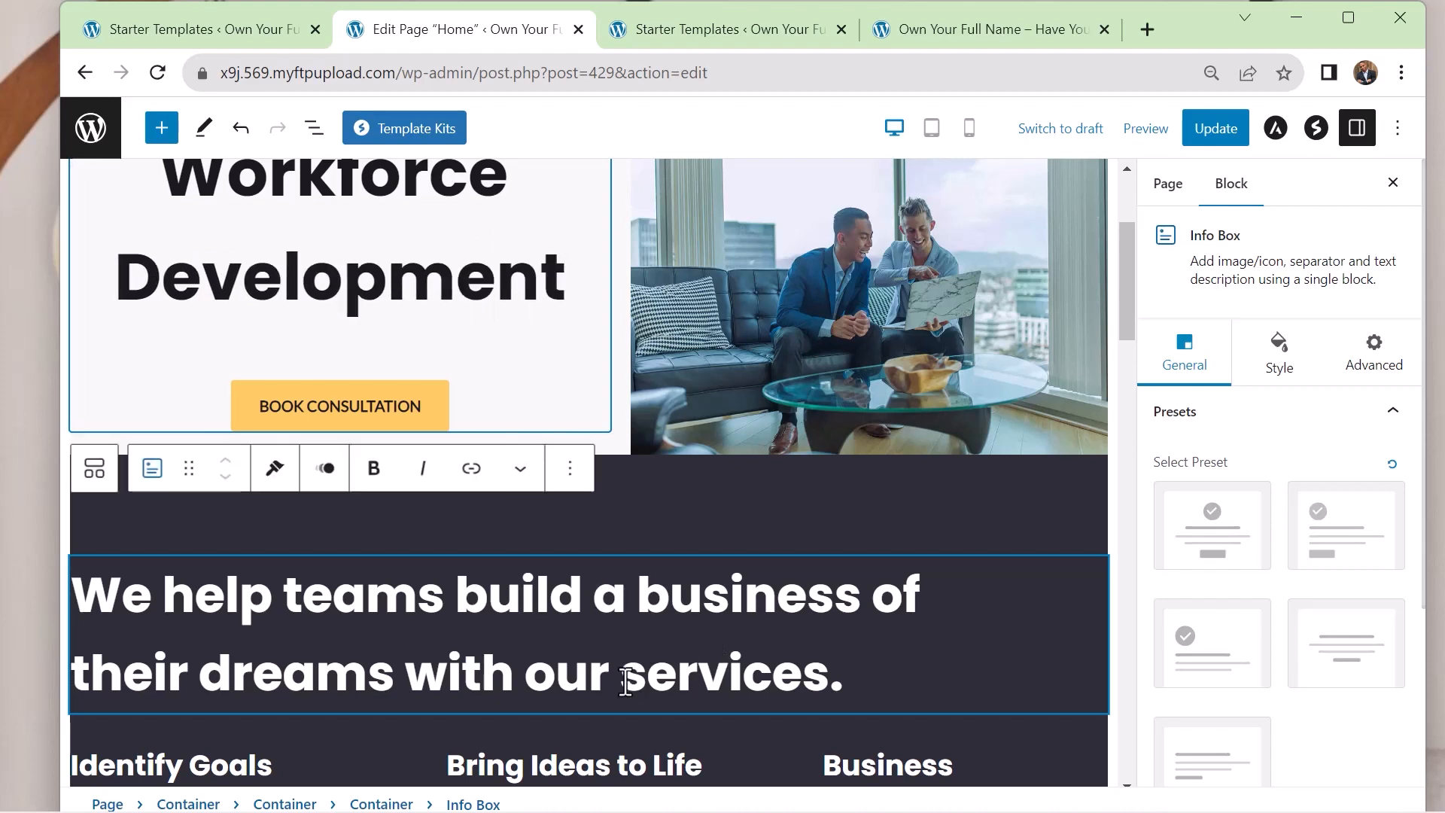
pyautogui.scroll(3, 527, 587)
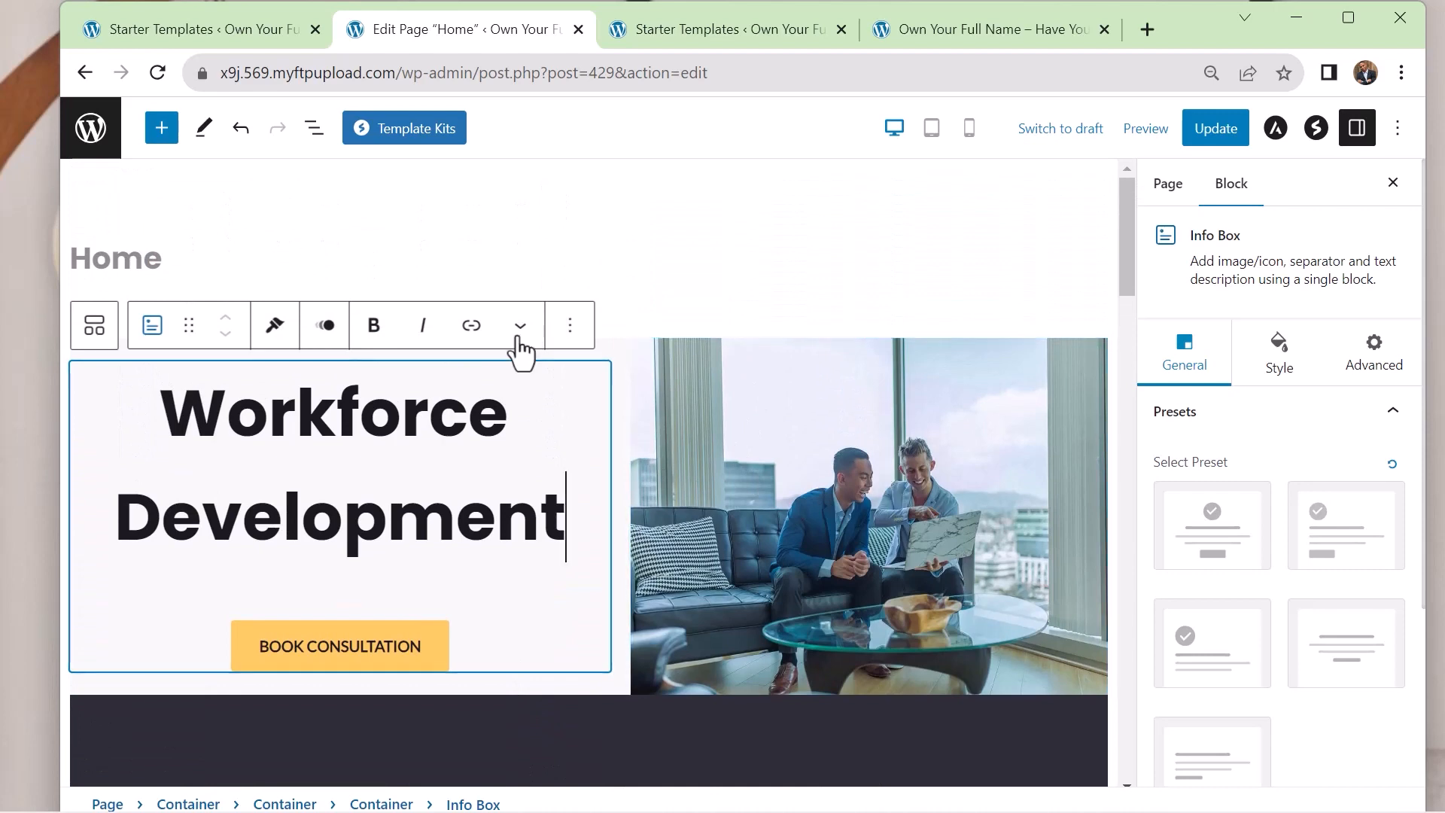
# Start replacing the hero section's image of two men on a sofa and open the stock photo collection
pyautogui.scroll(-1, 434, 461)
pyautogui.scroll(-5, 434, 461)
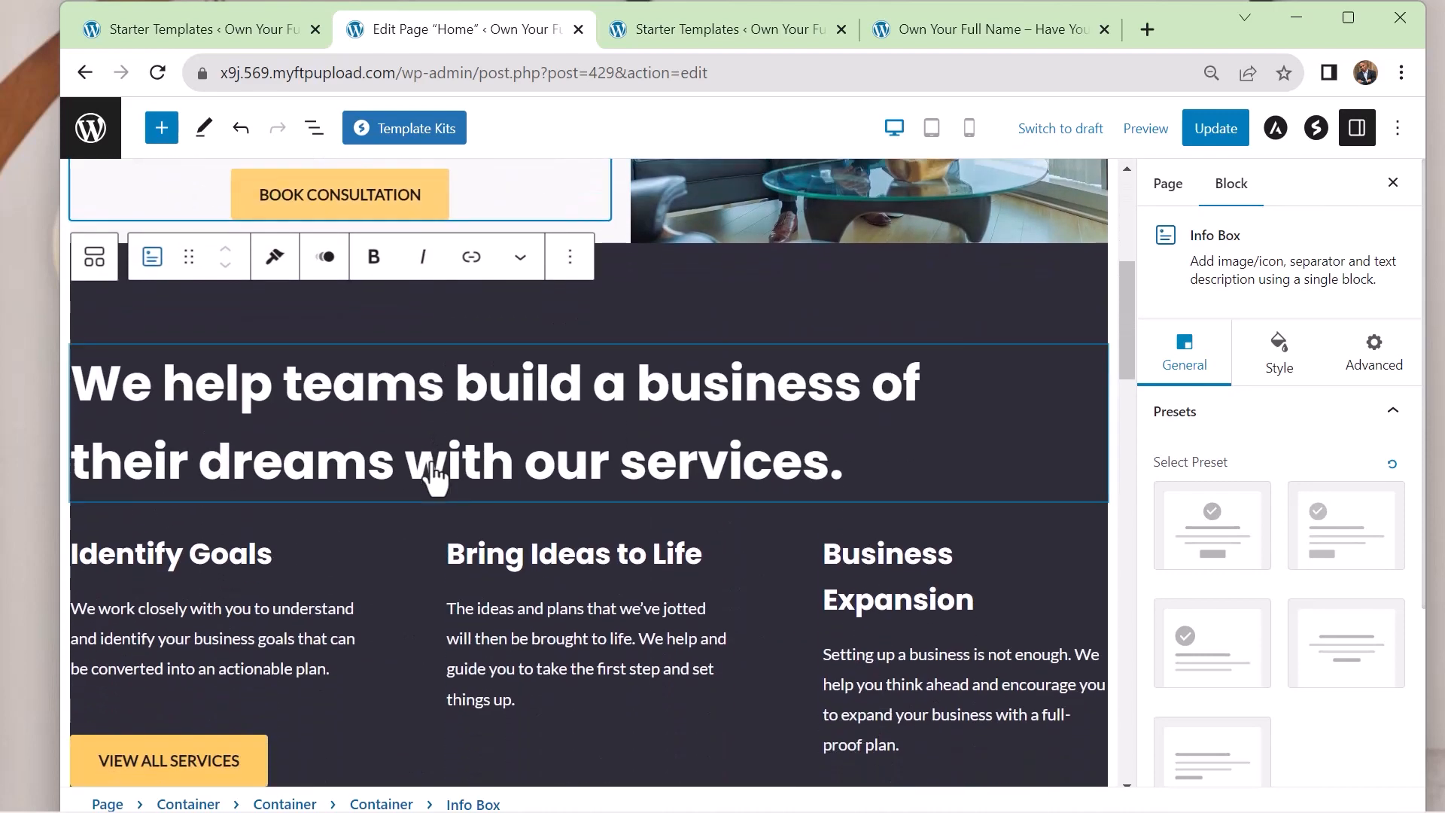
pyautogui.scroll(-3, 654, 426)
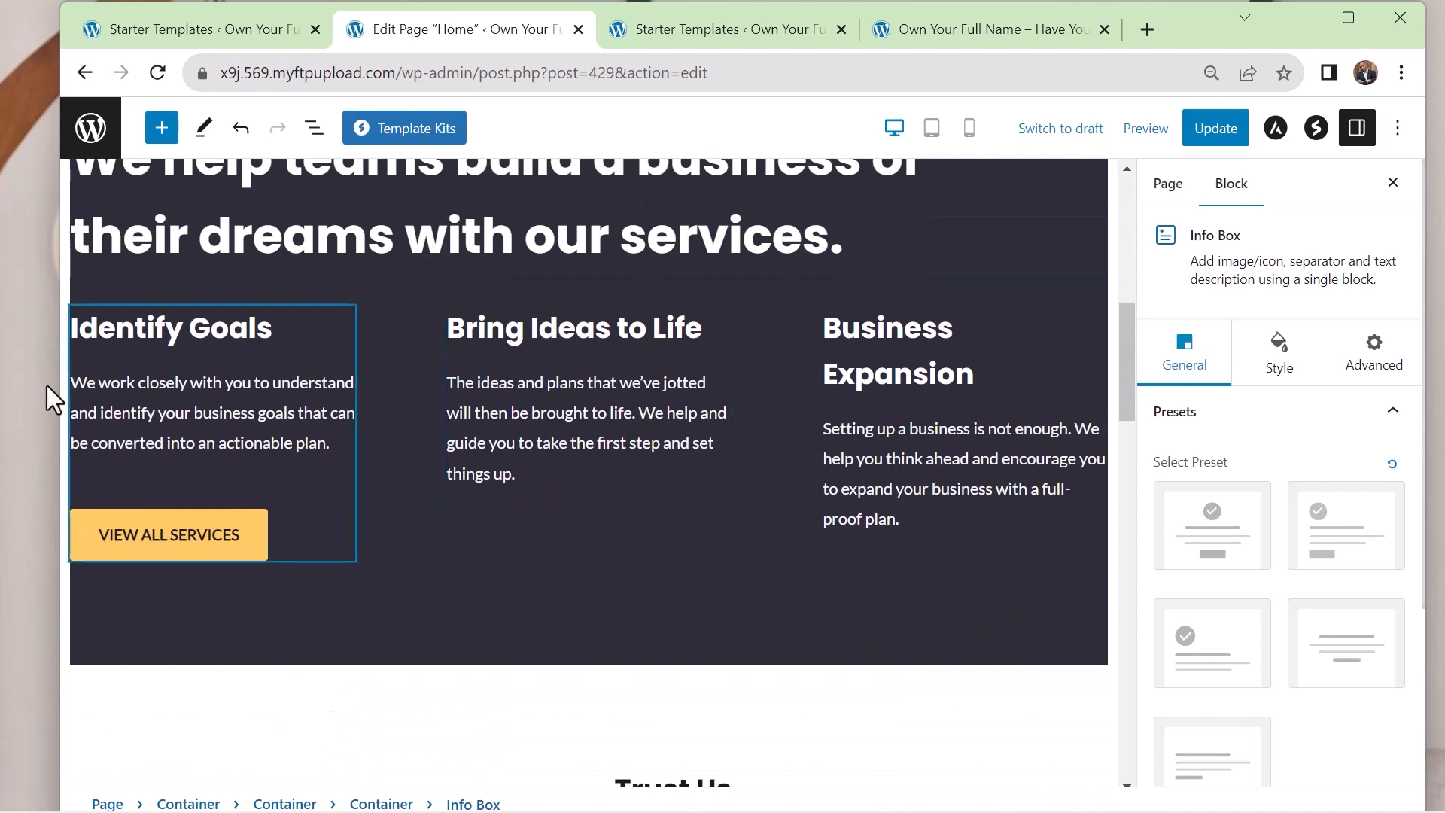
pyautogui.scroll(-5, 768, 451)
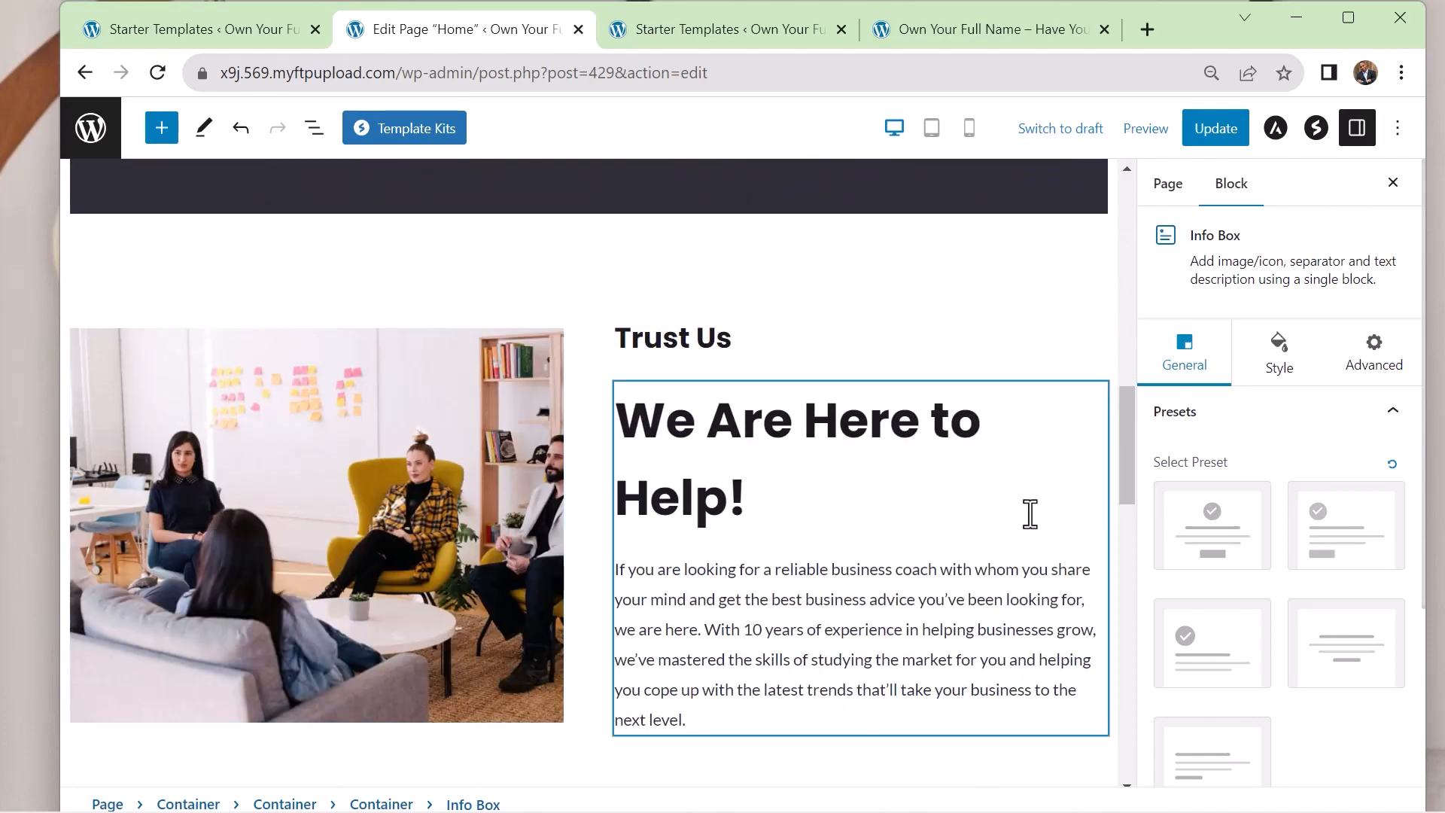
pyautogui.scroll(10, 1024, 510)
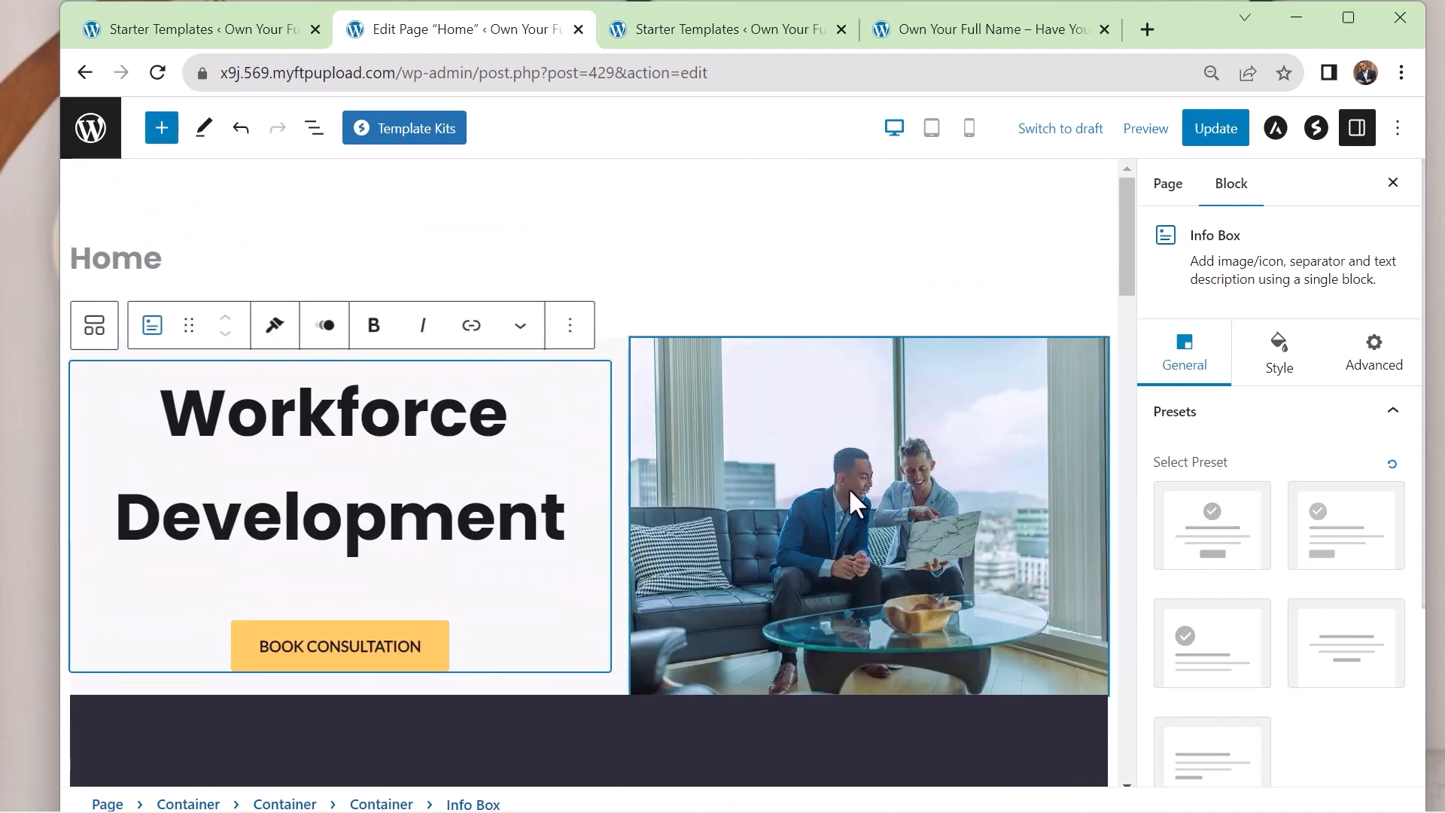
pyautogui.click(848, 488)
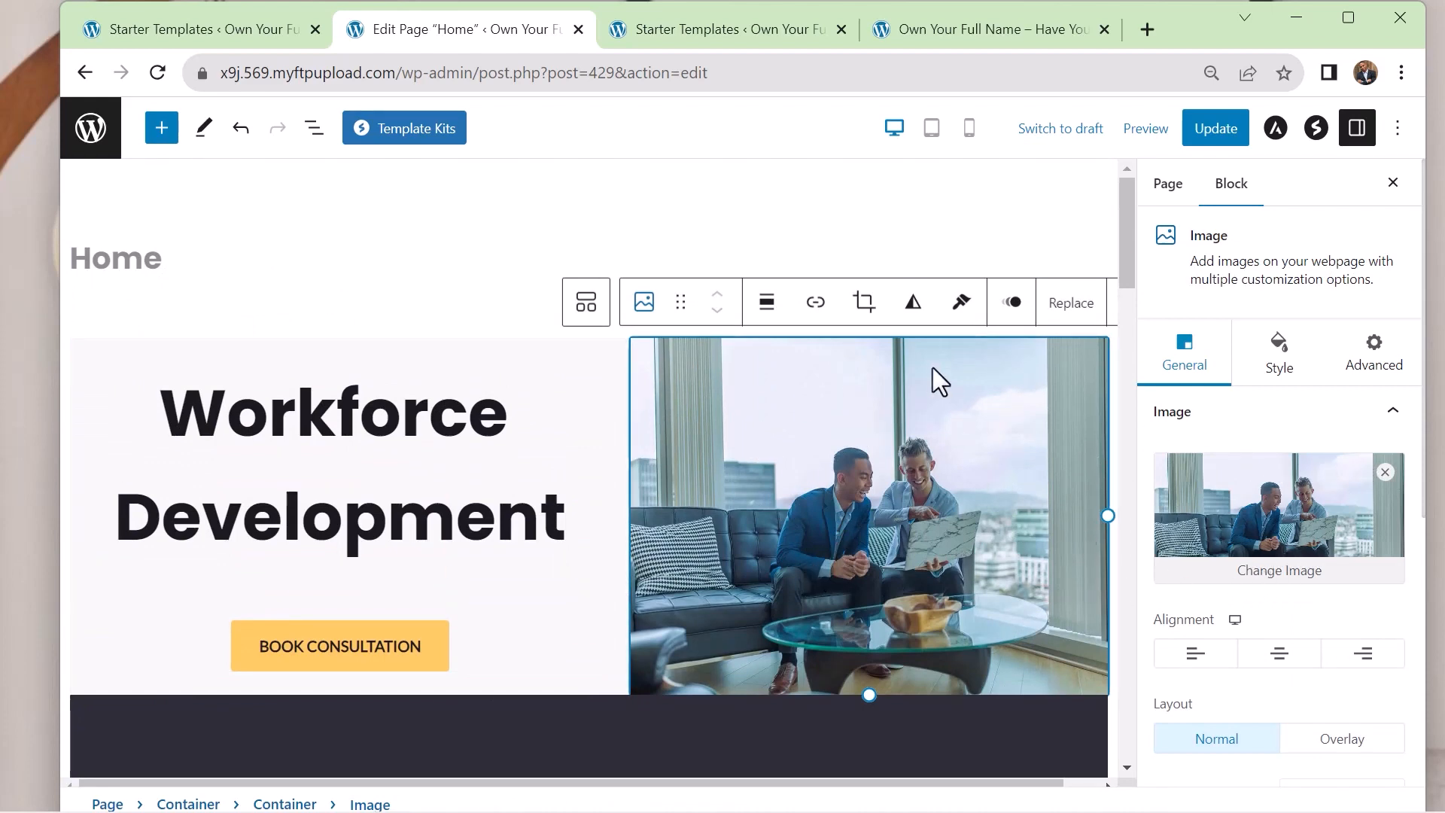
pyautogui.click(1274, 572)
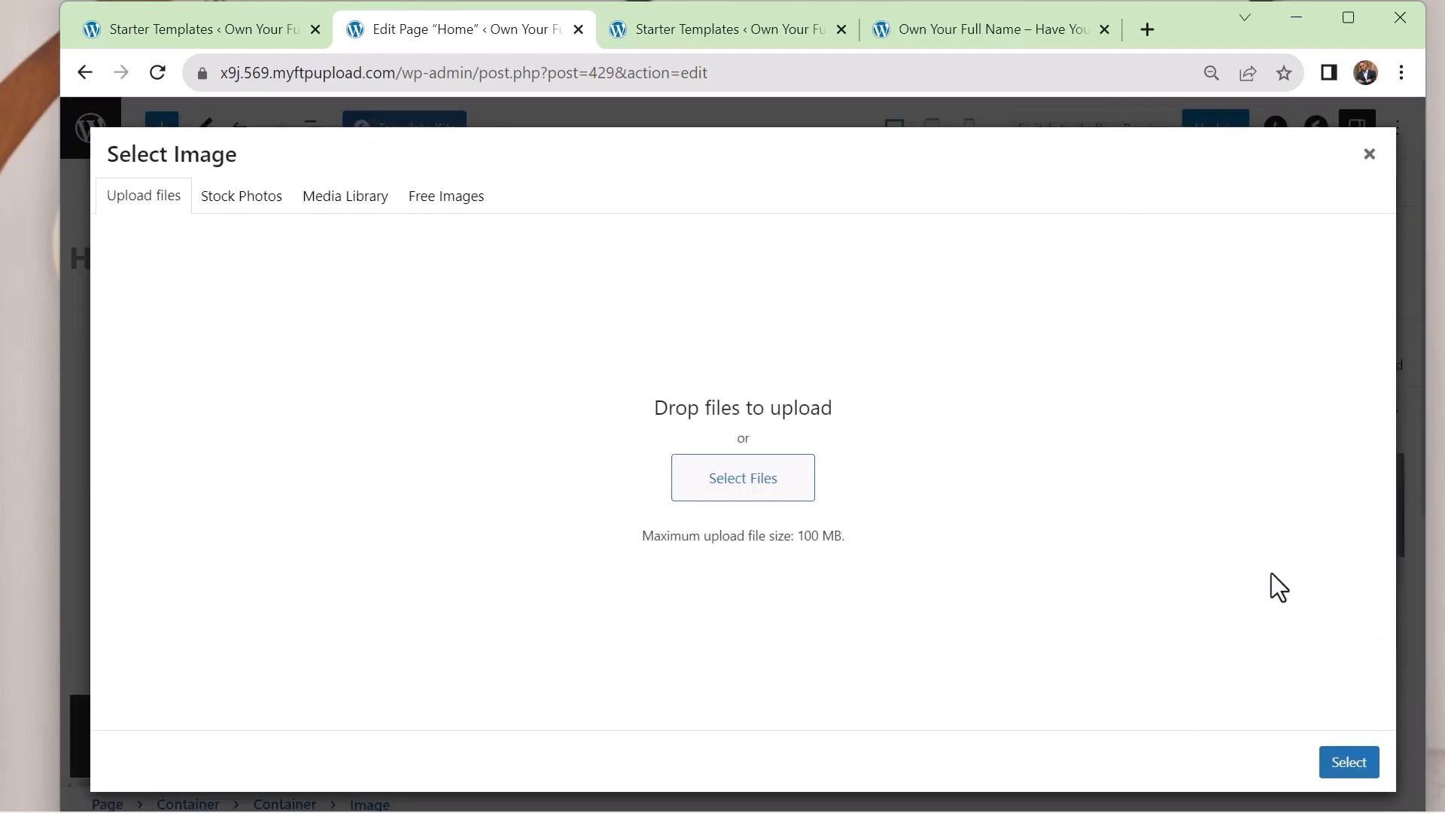
pyautogui.click(241, 200)
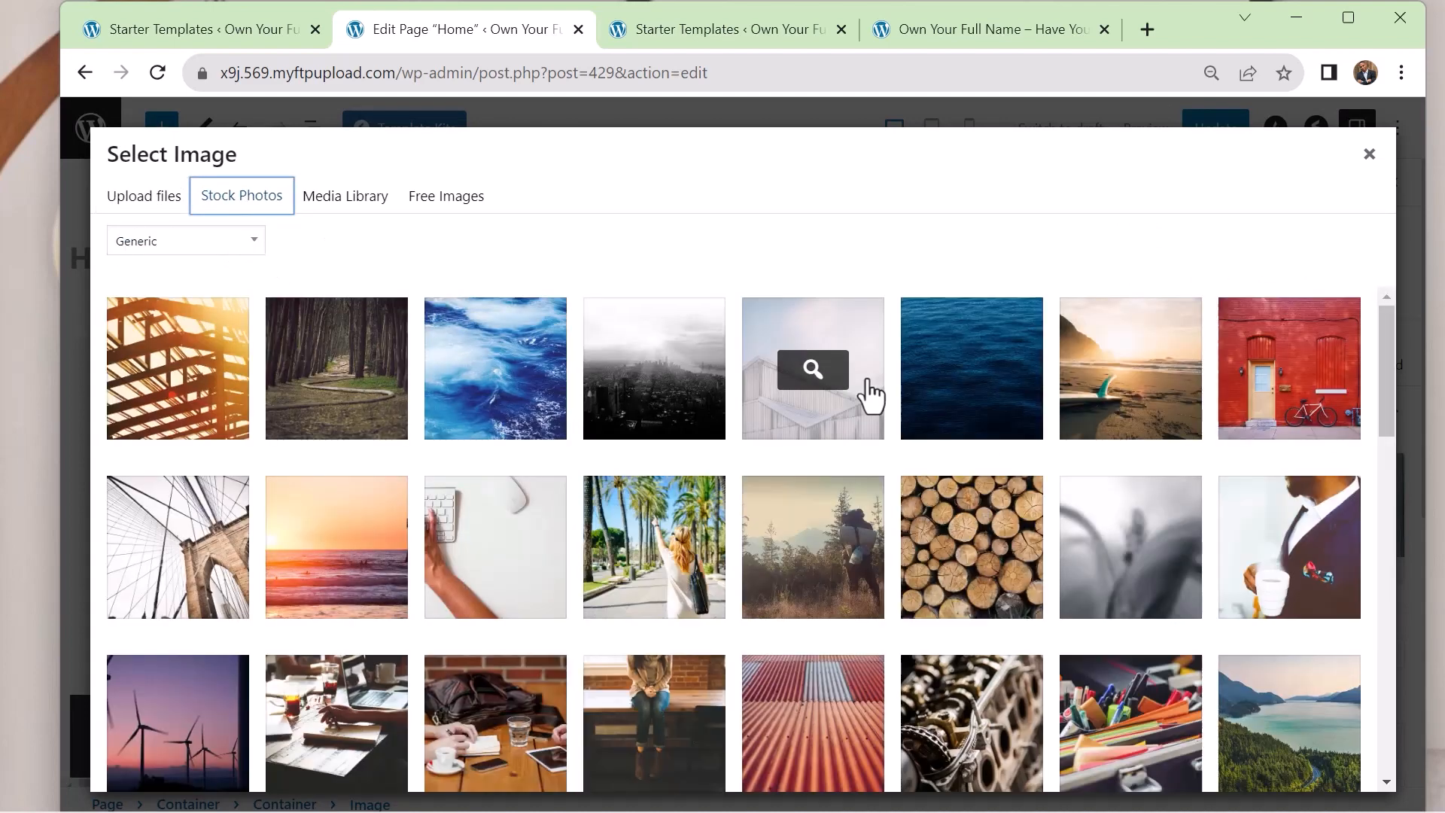
# Browse the generic stock photos and switch the collection to the Consulting category
pyautogui.scroll(-7, 787, 386)
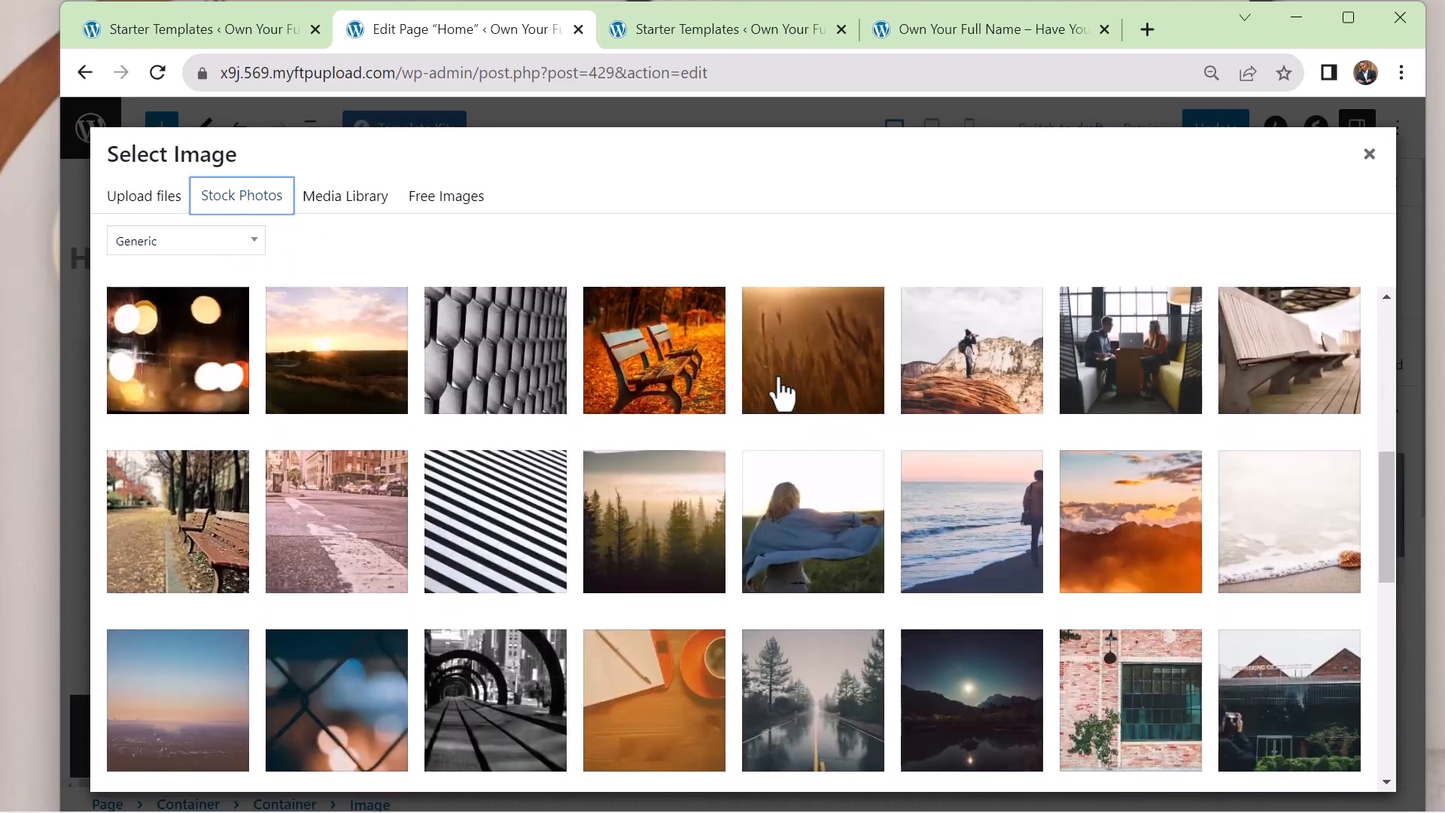
pyautogui.scroll(7, 315, 308)
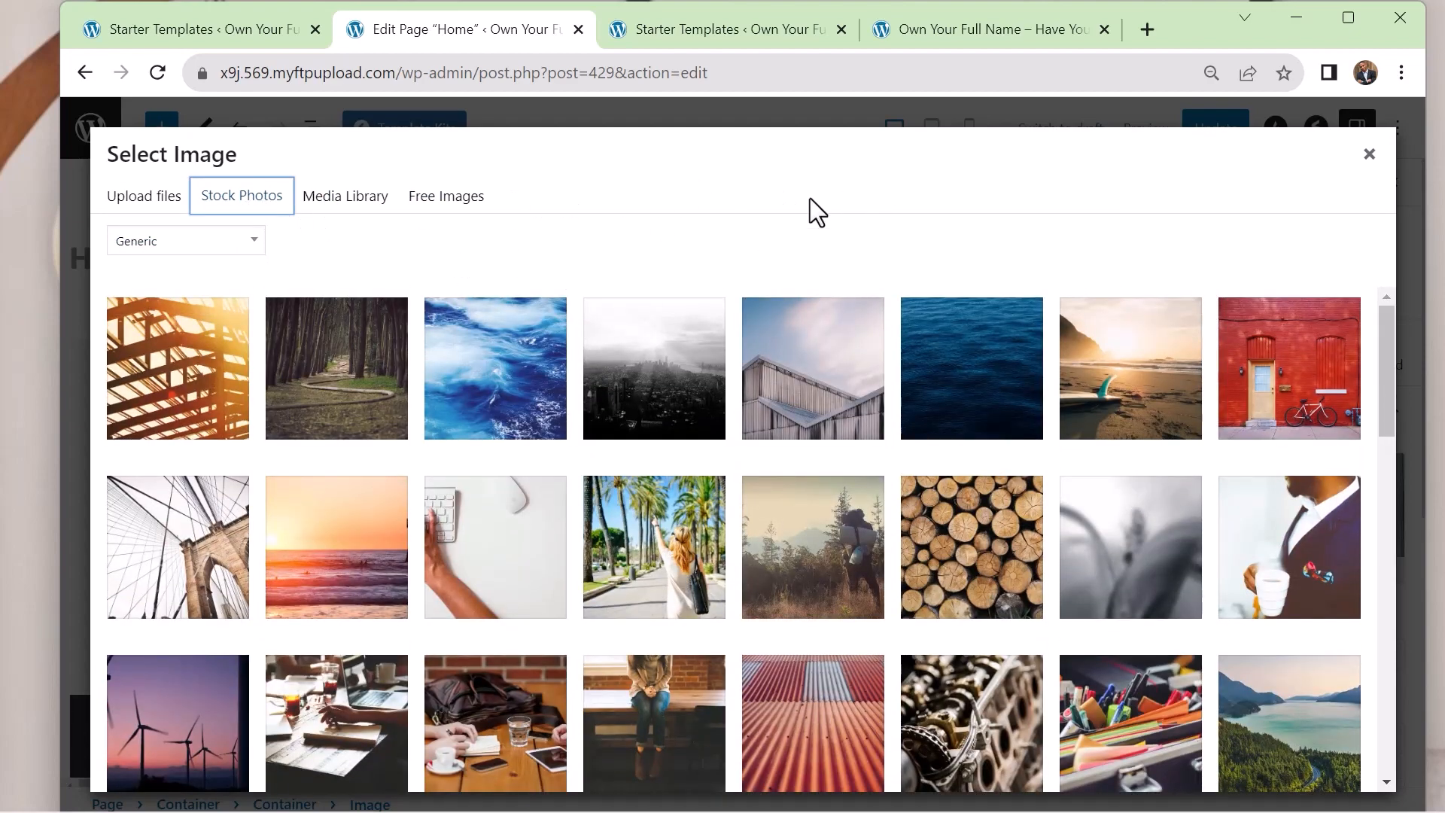
pyautogui.scroll(-6, 919, 451)
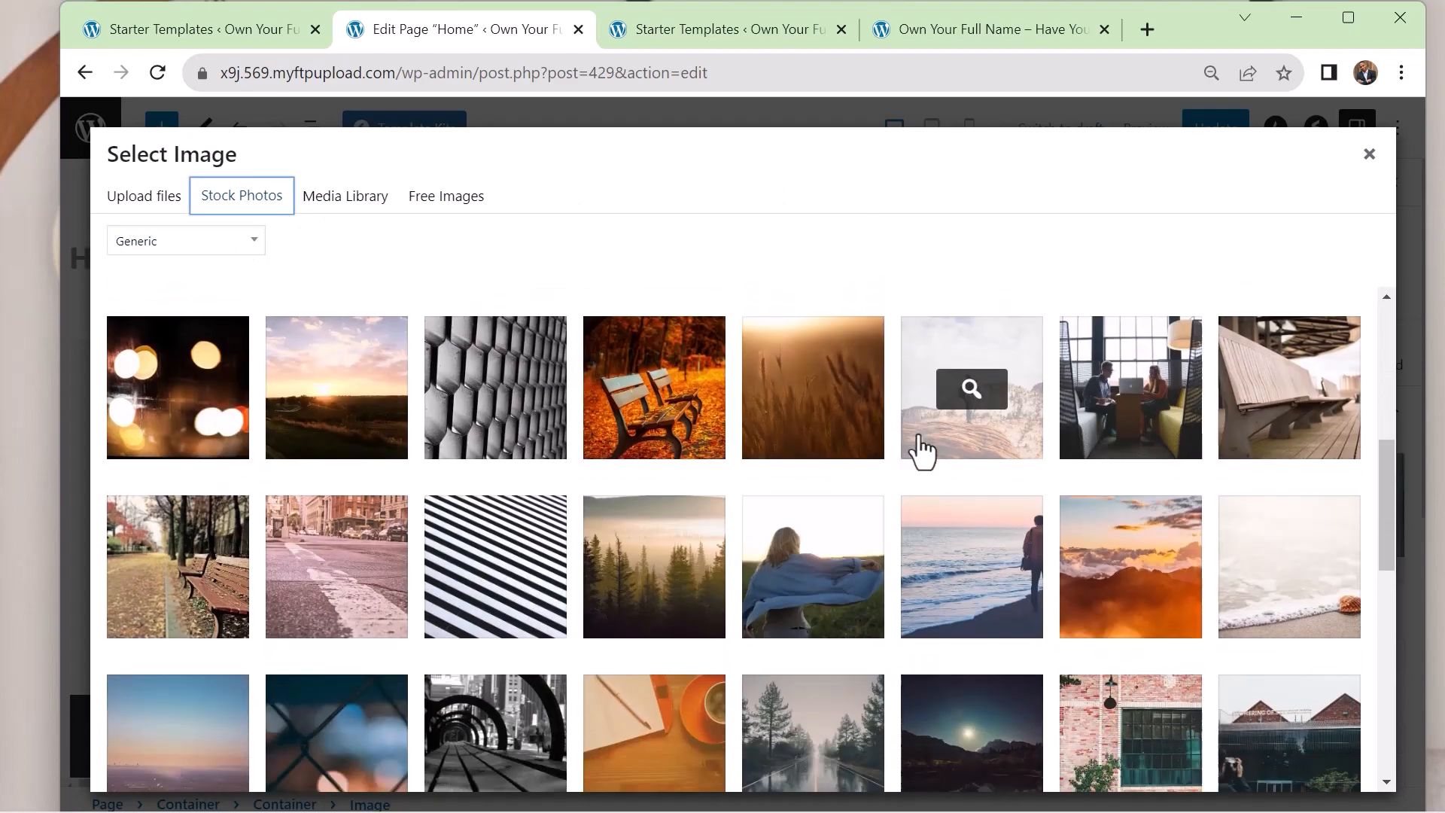
pyautogui.scroll(-4, 907, 452)
pyautogui.scroll(10, 297, 306)
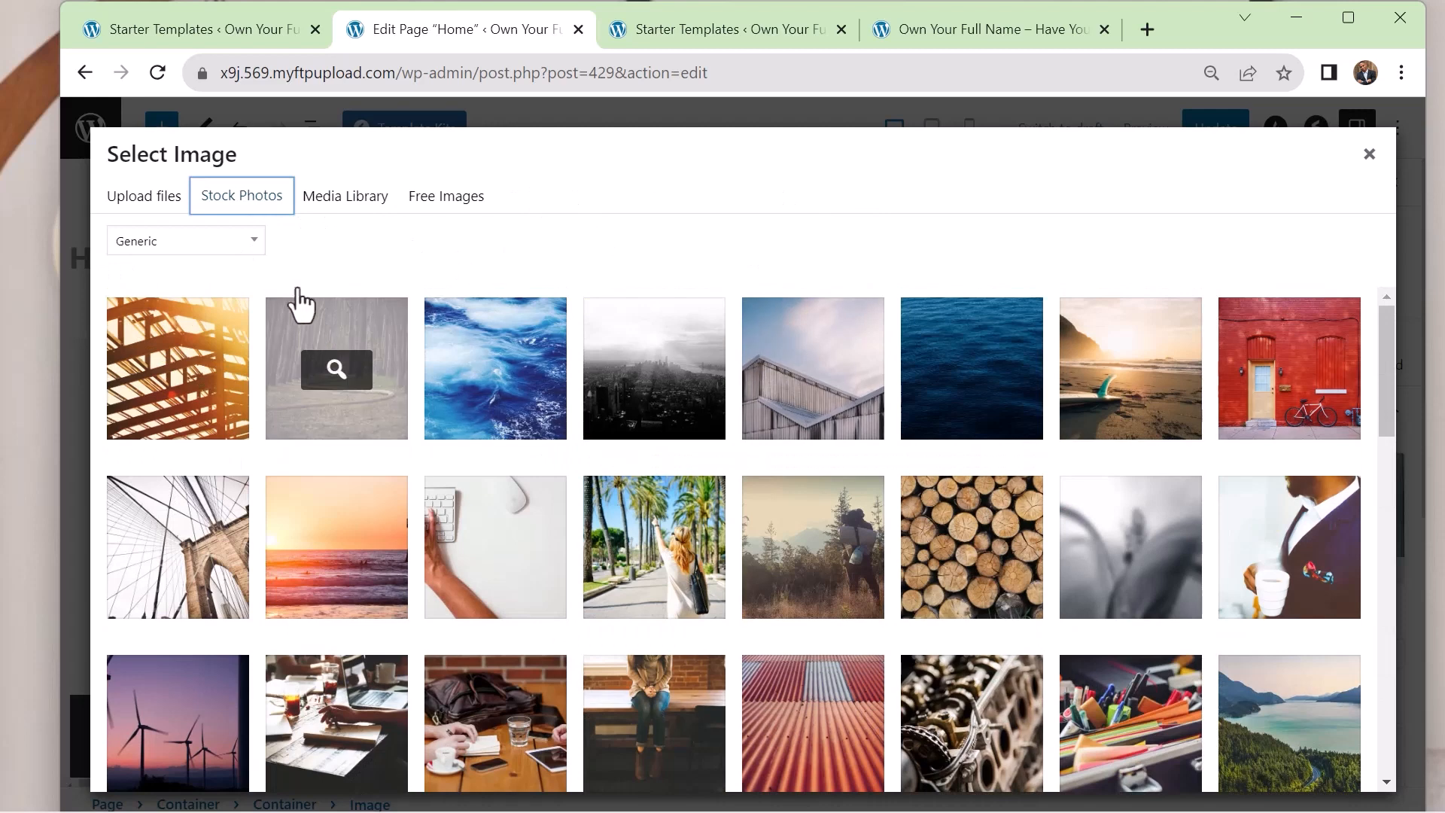
pyautogui.click(256, 252)
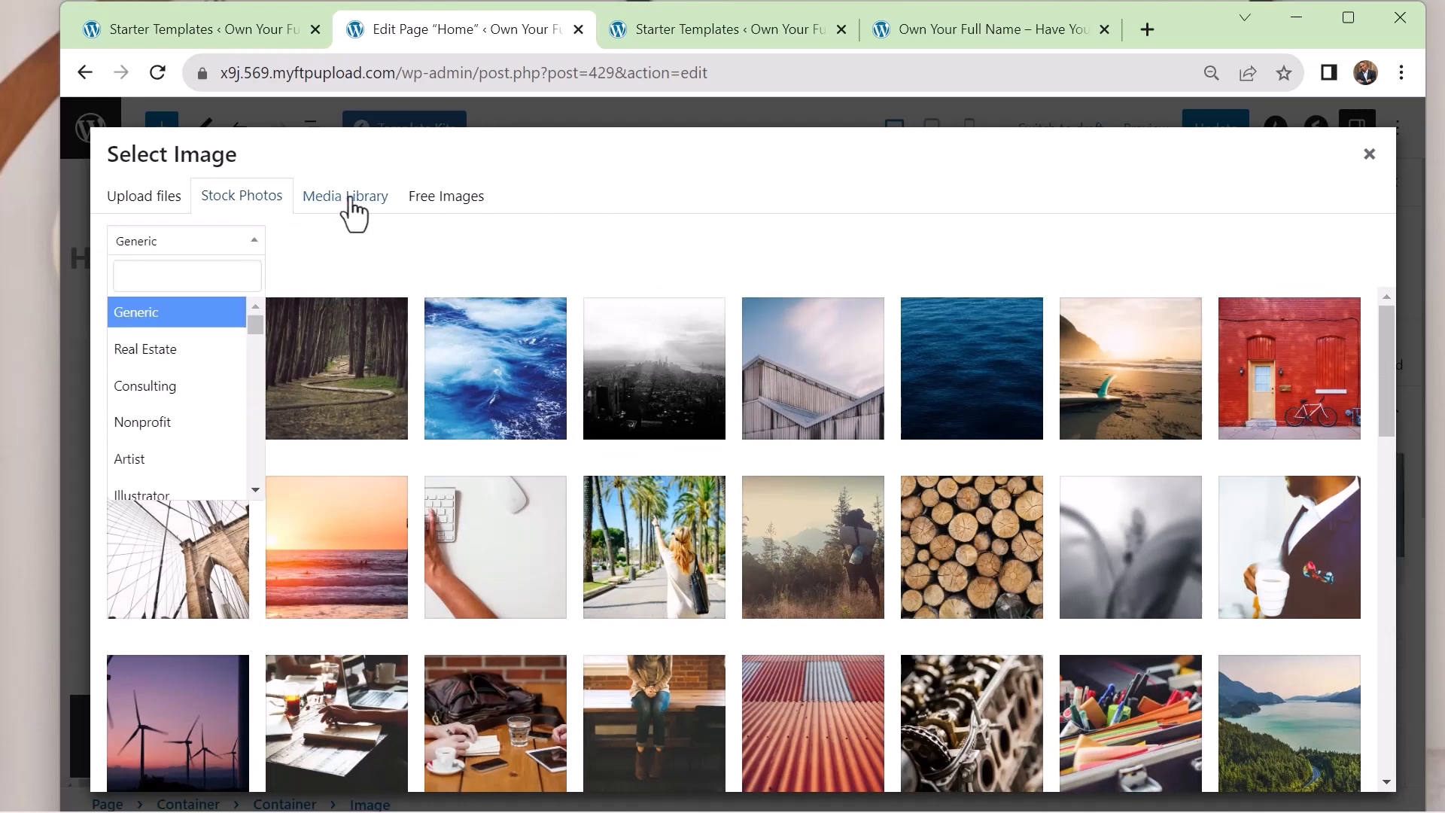
pyautogui.click(197, 393)
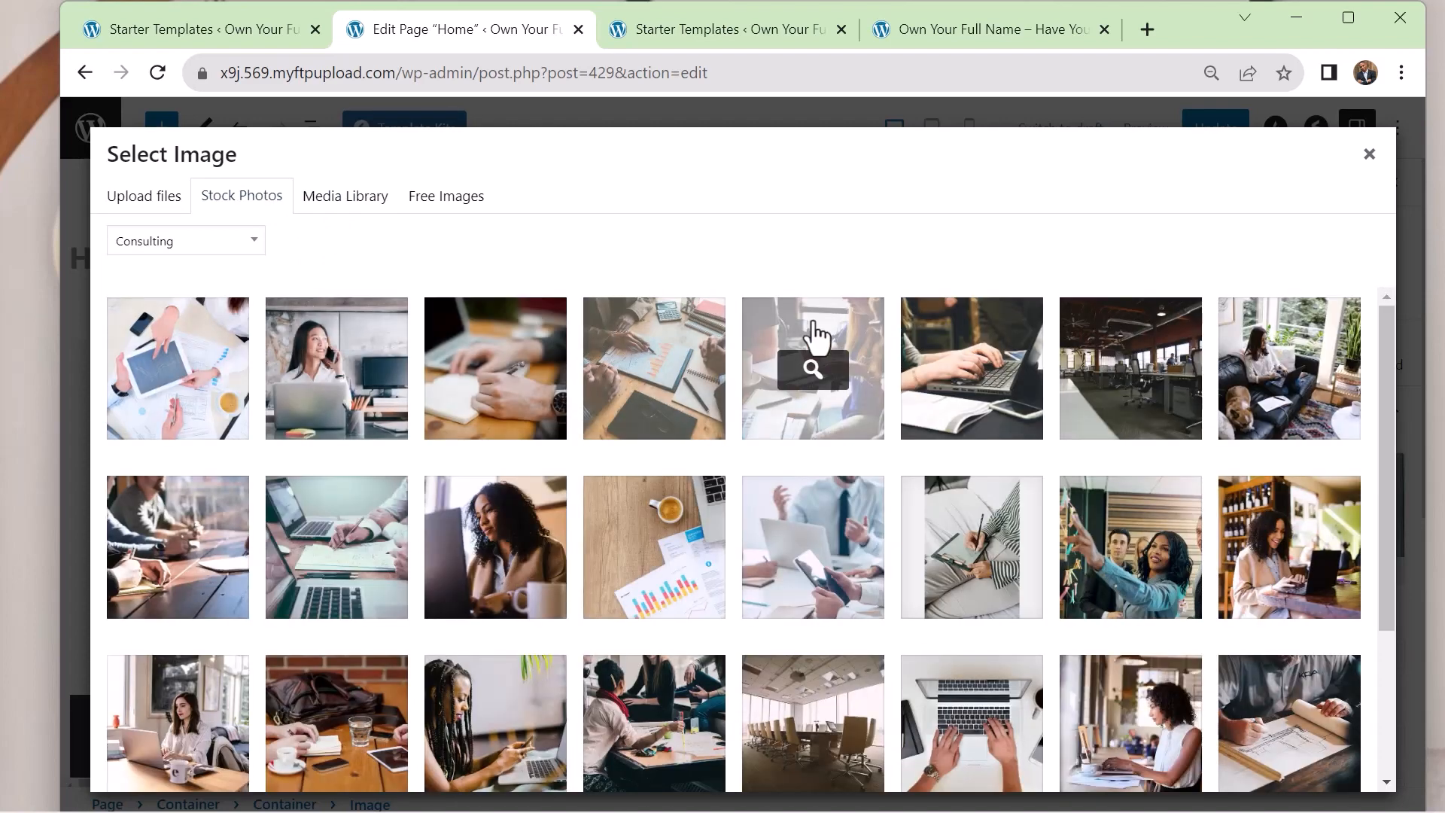
# Show the image licence note for the photo of a woman phoning at her laptop, import the photo and set it as the hero image
pyautogui.click(337, 369)
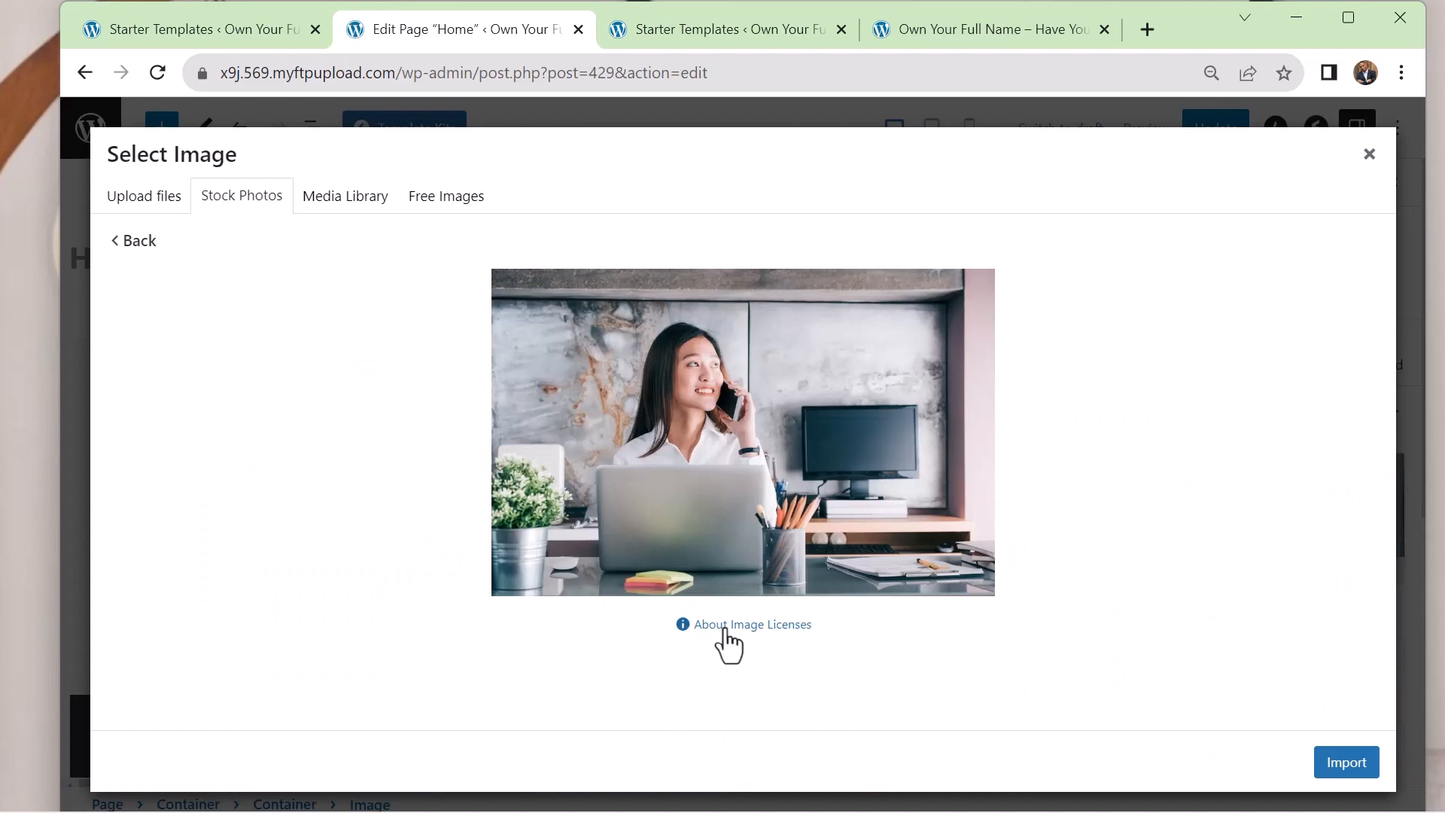
pyautogui.click(725, 625)
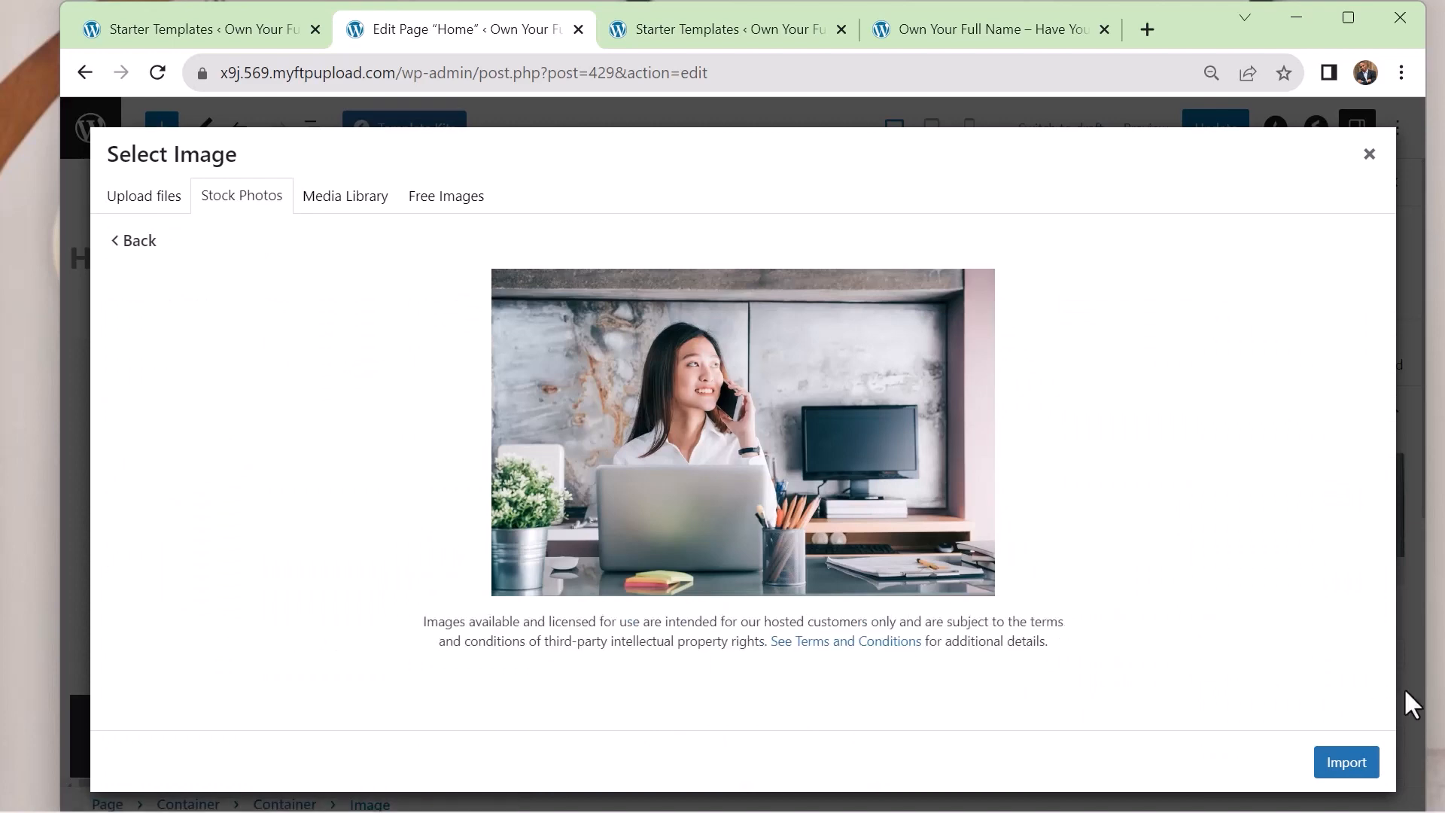
pyautogui.click(1353, 773)
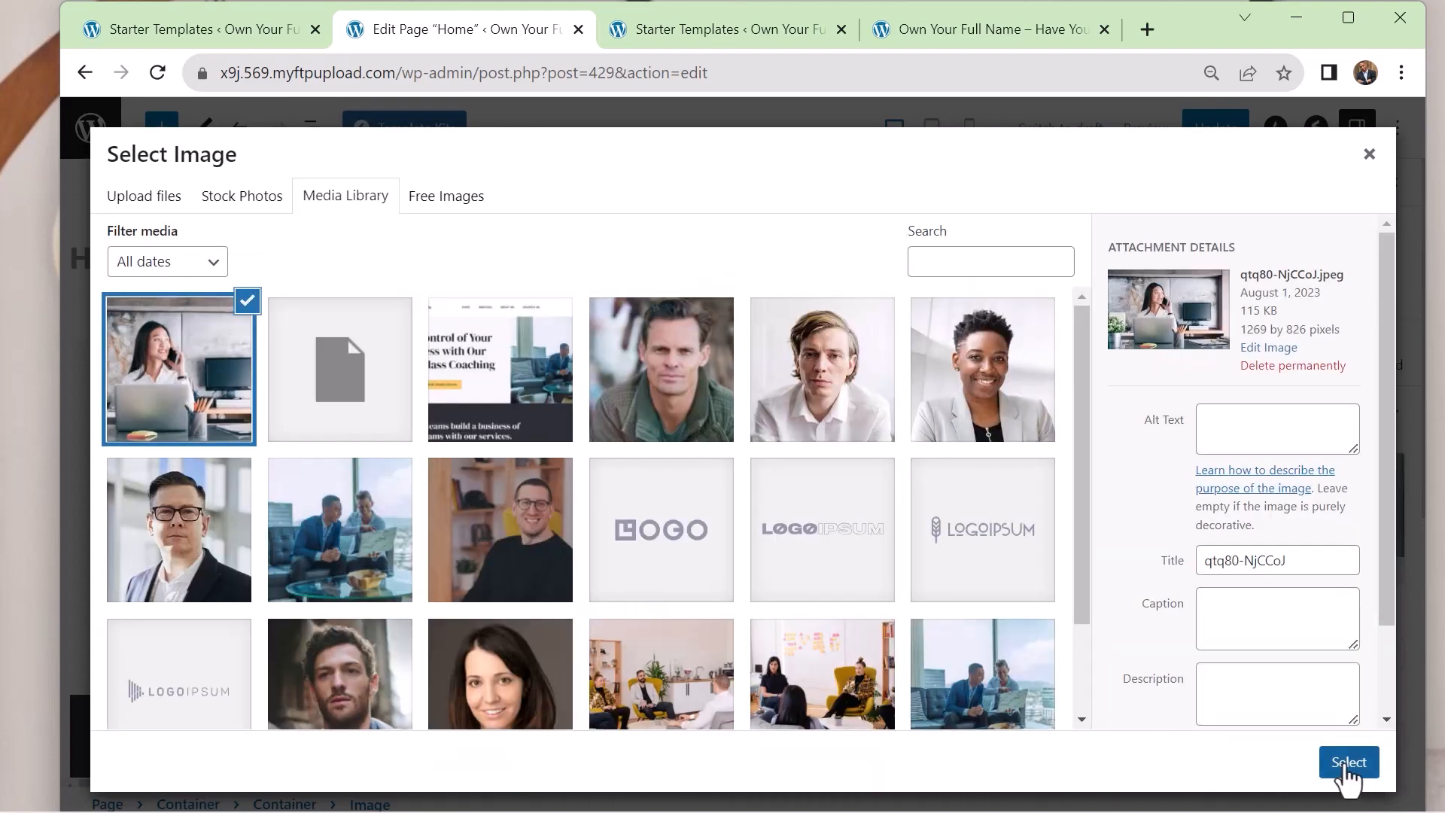
pyautogui.click(1347, 764)
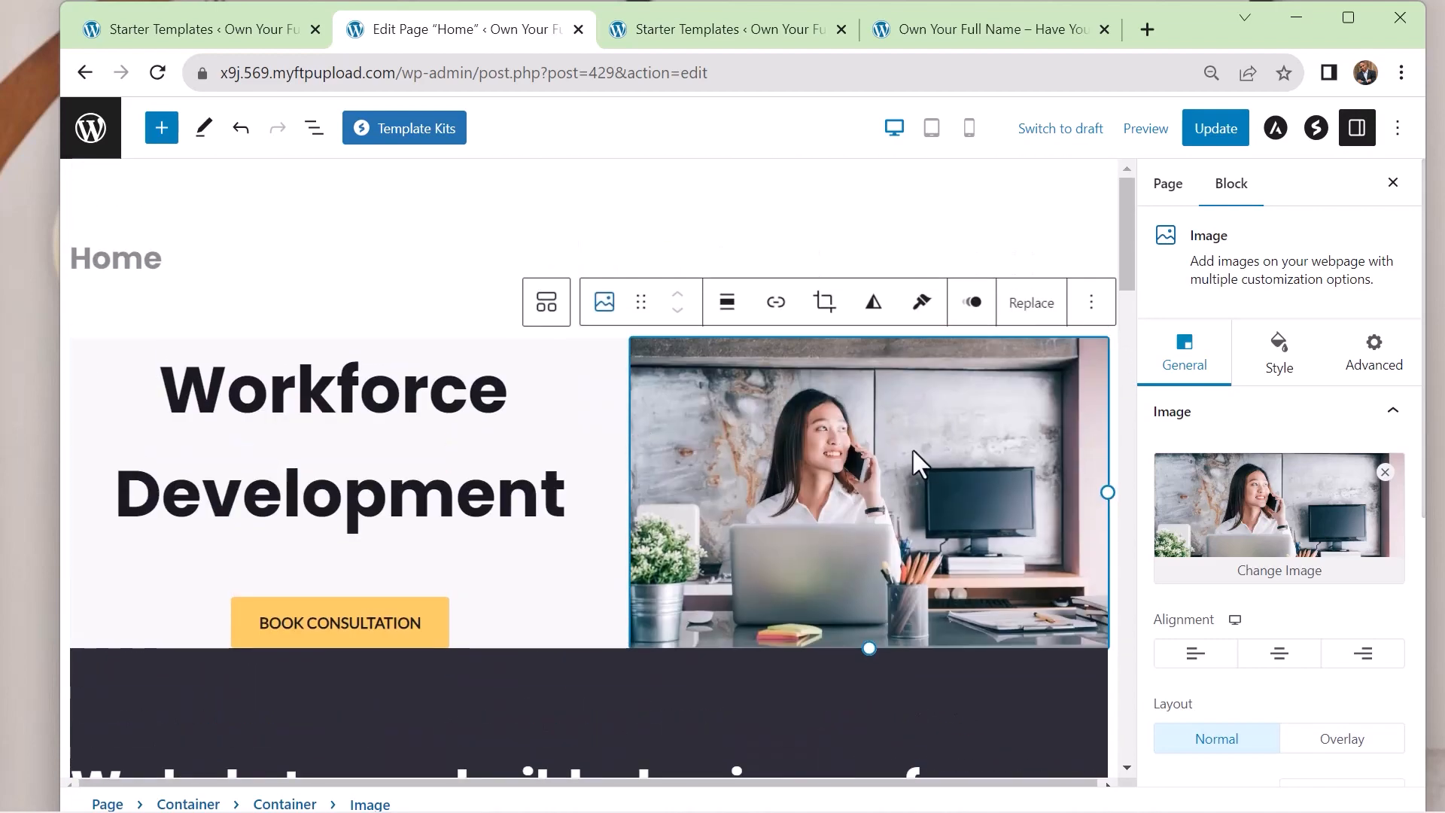
# Reopen the hero image's media selection, and open the Unsplash website in a new browser tab
pyautogui.click(1280, 570)
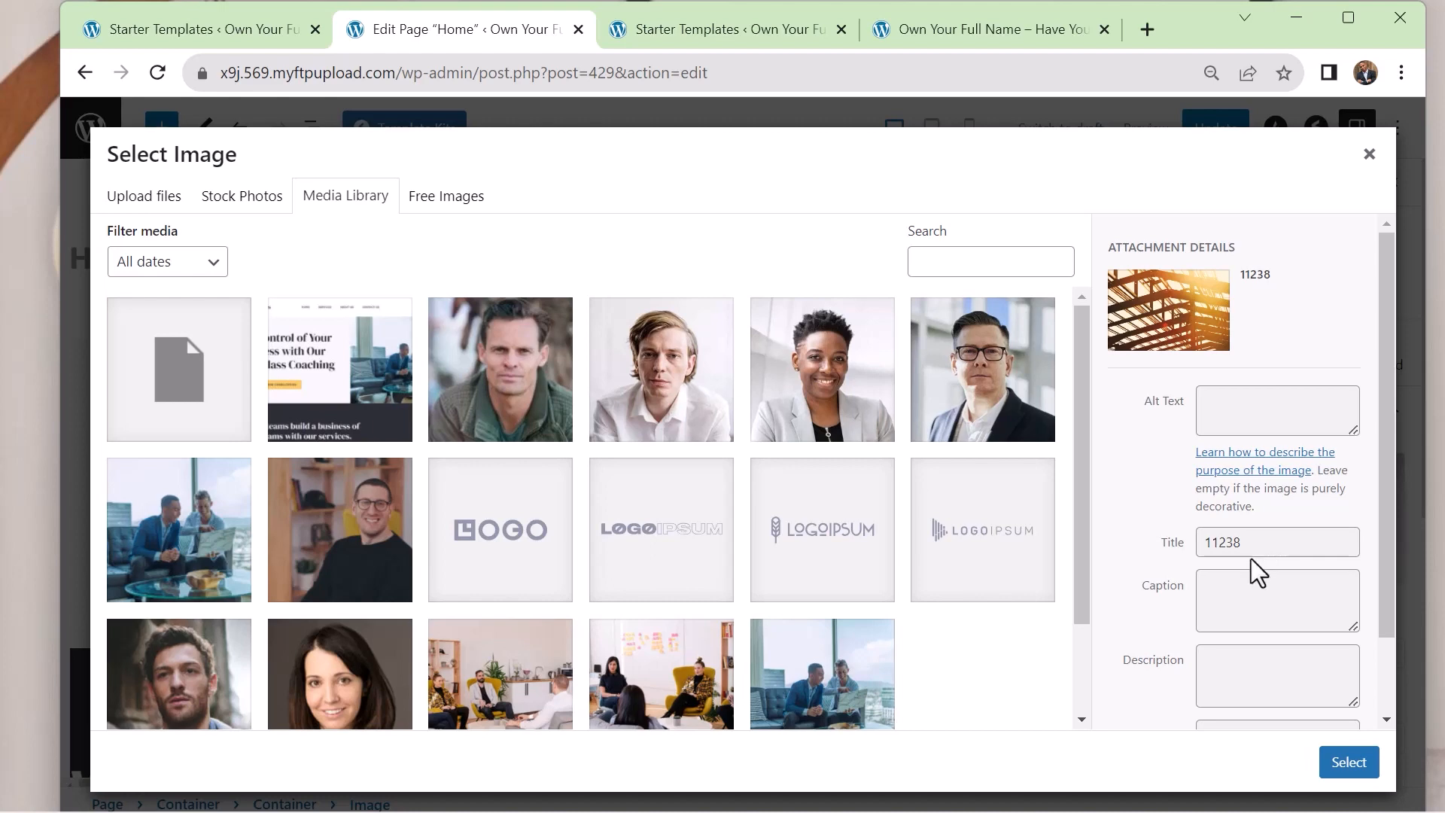
pyautogui.click(1152, 34)
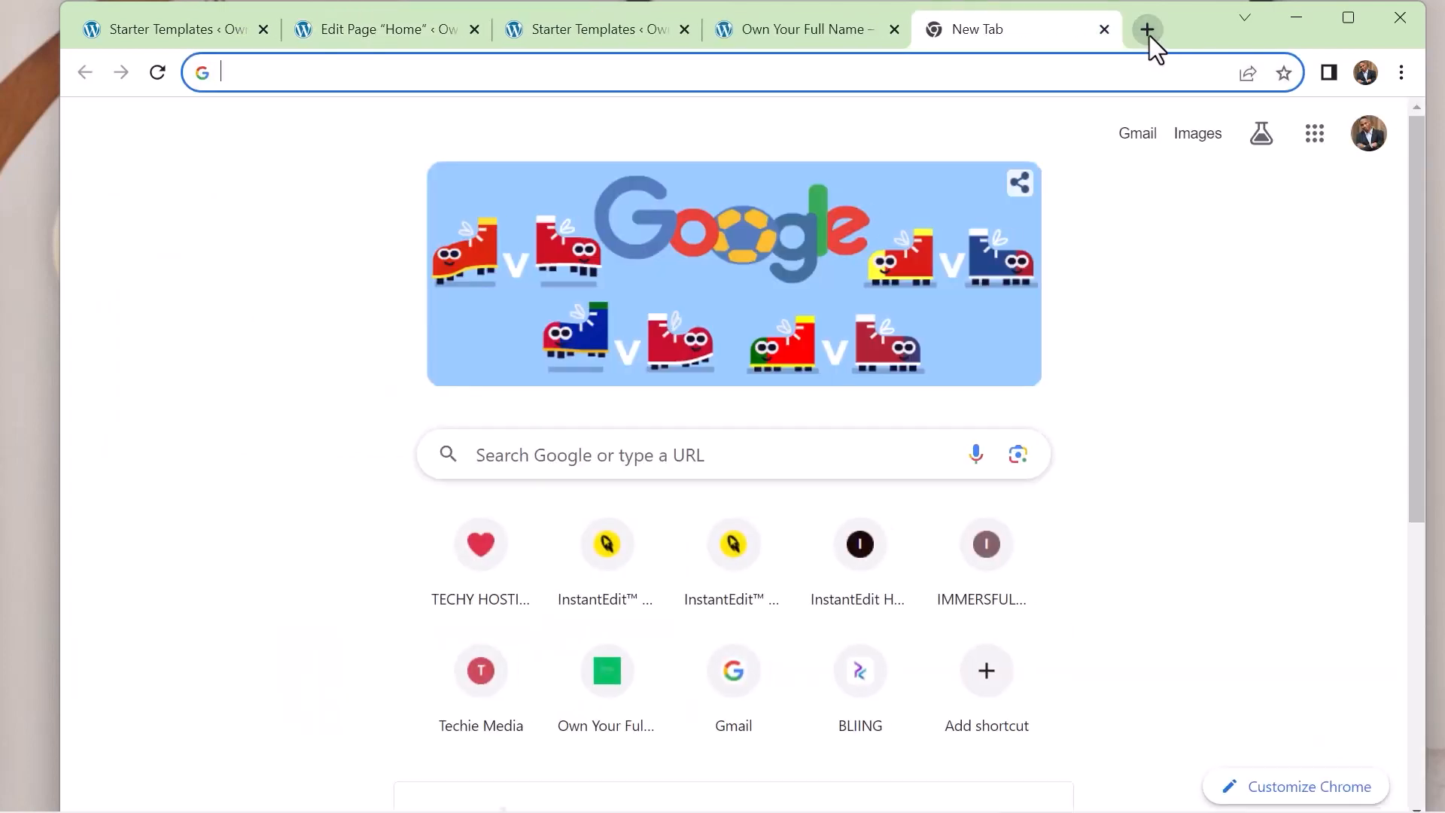
pyautogui.write('u')
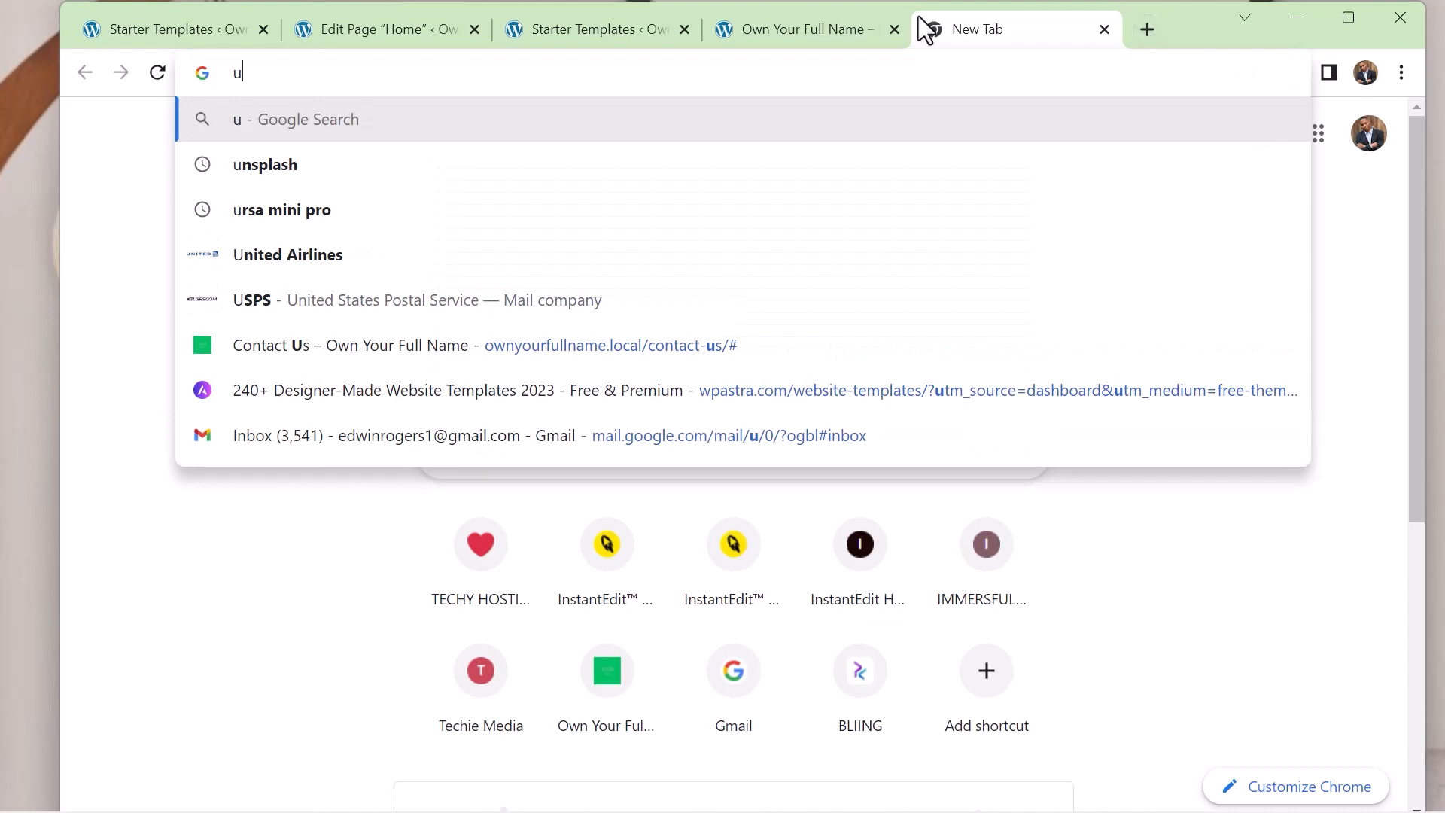
pyautogui.click(300, 164)
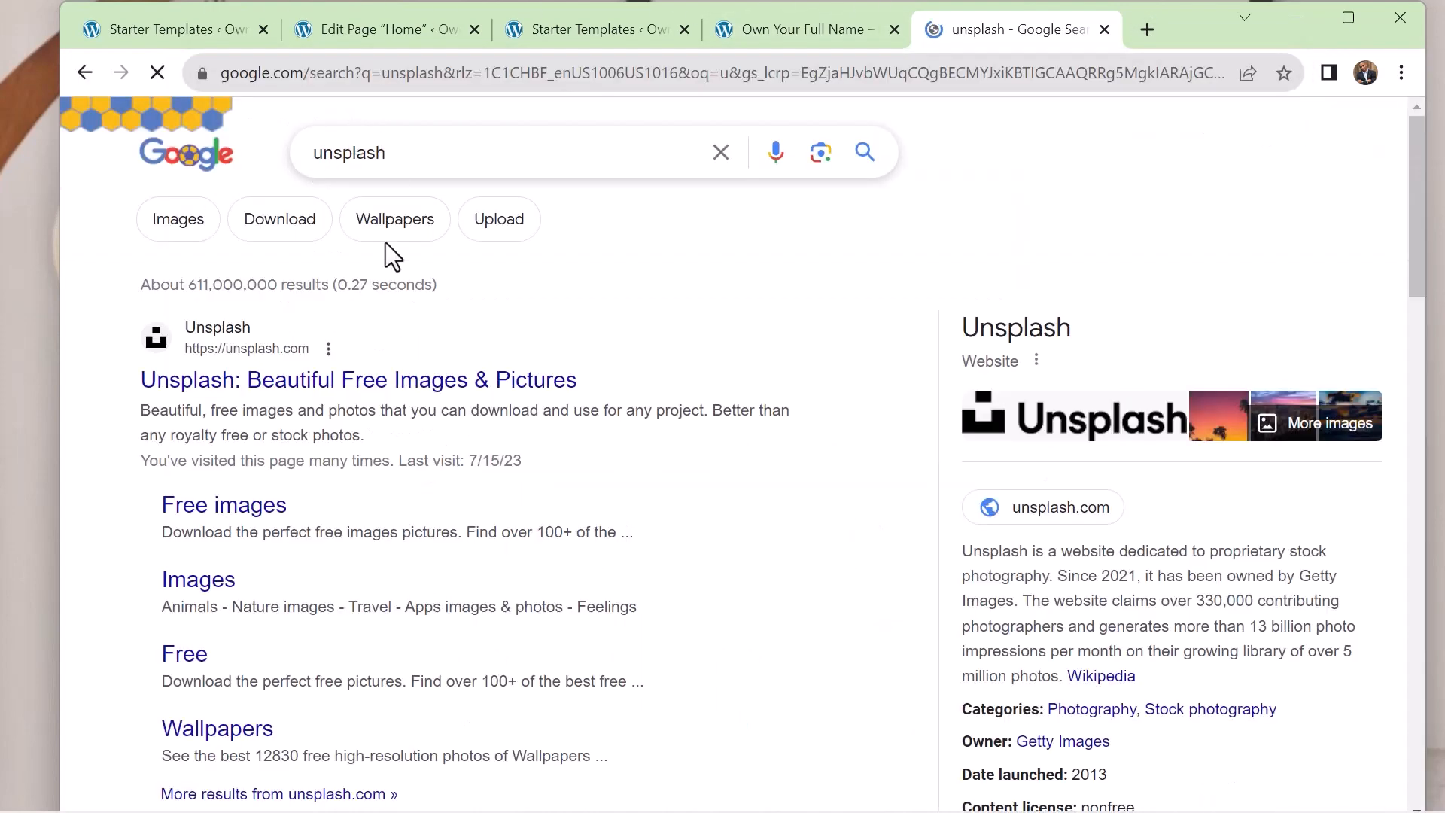
pyautogui.click(301, 381)
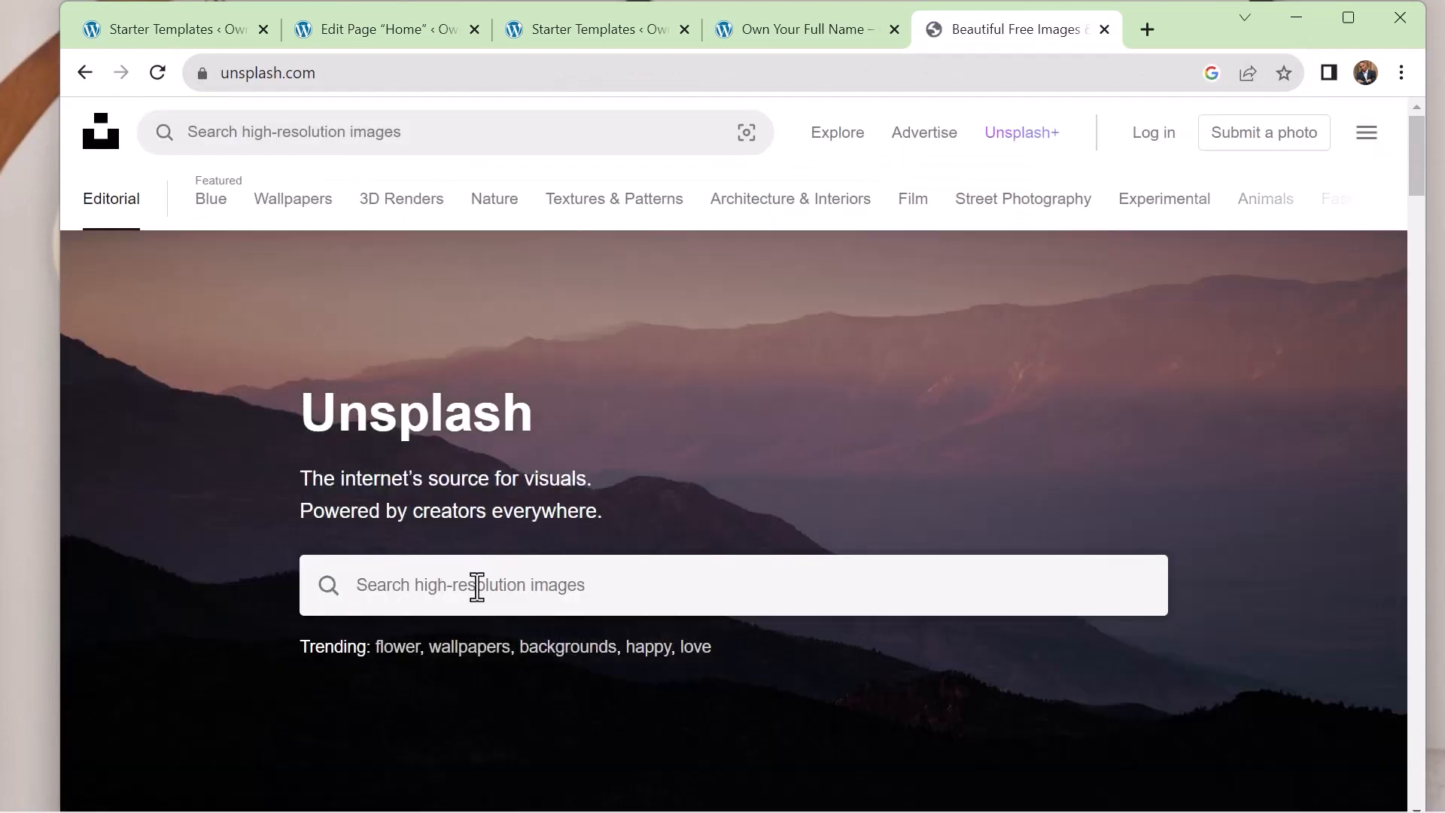
# Search Unsplash for "work from home" photos
pyautogui.click(477, 586)
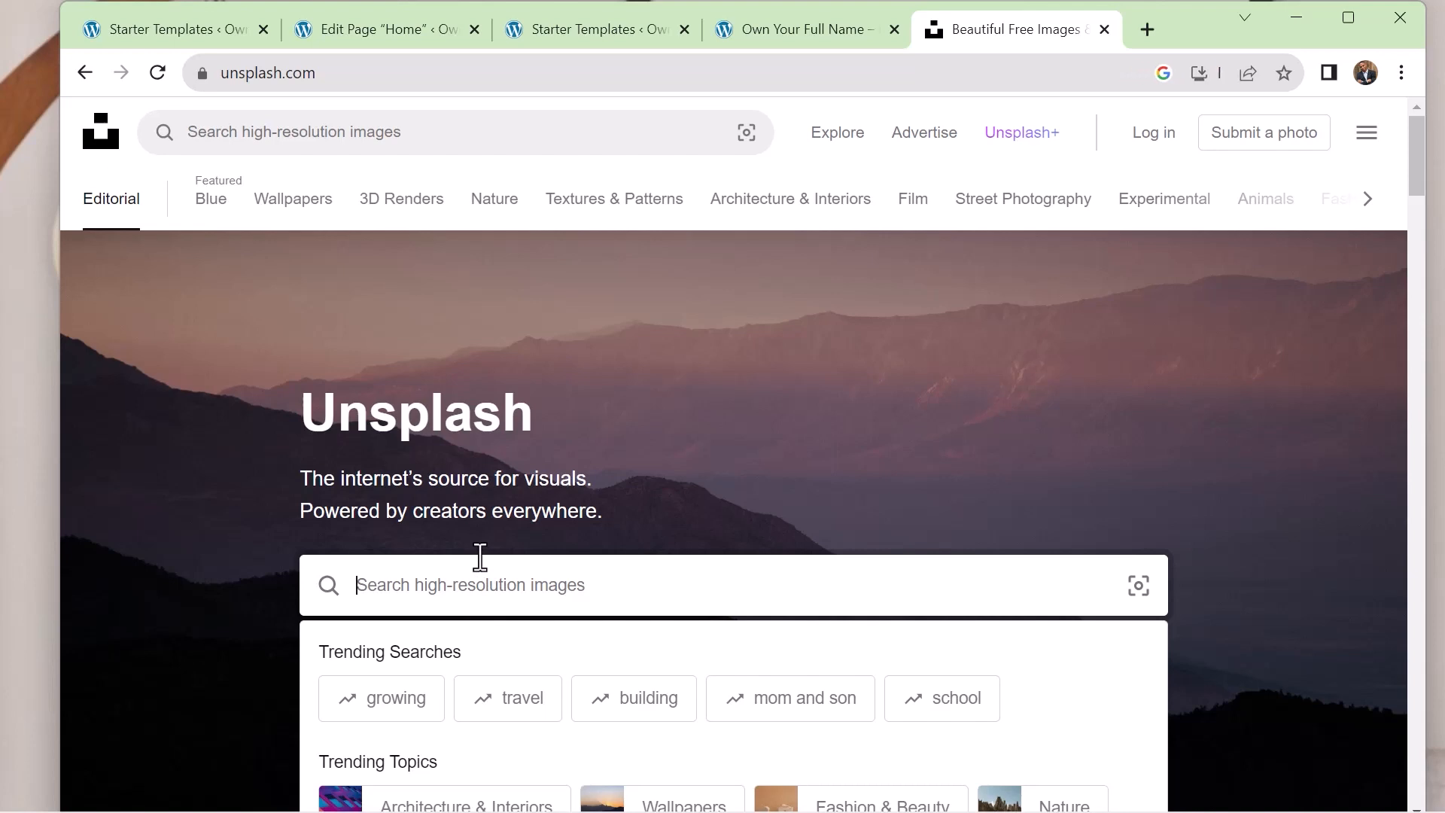
pyautogui.write('wa')
pyautogui.press('BackSpace')
pyautogui.write('o')
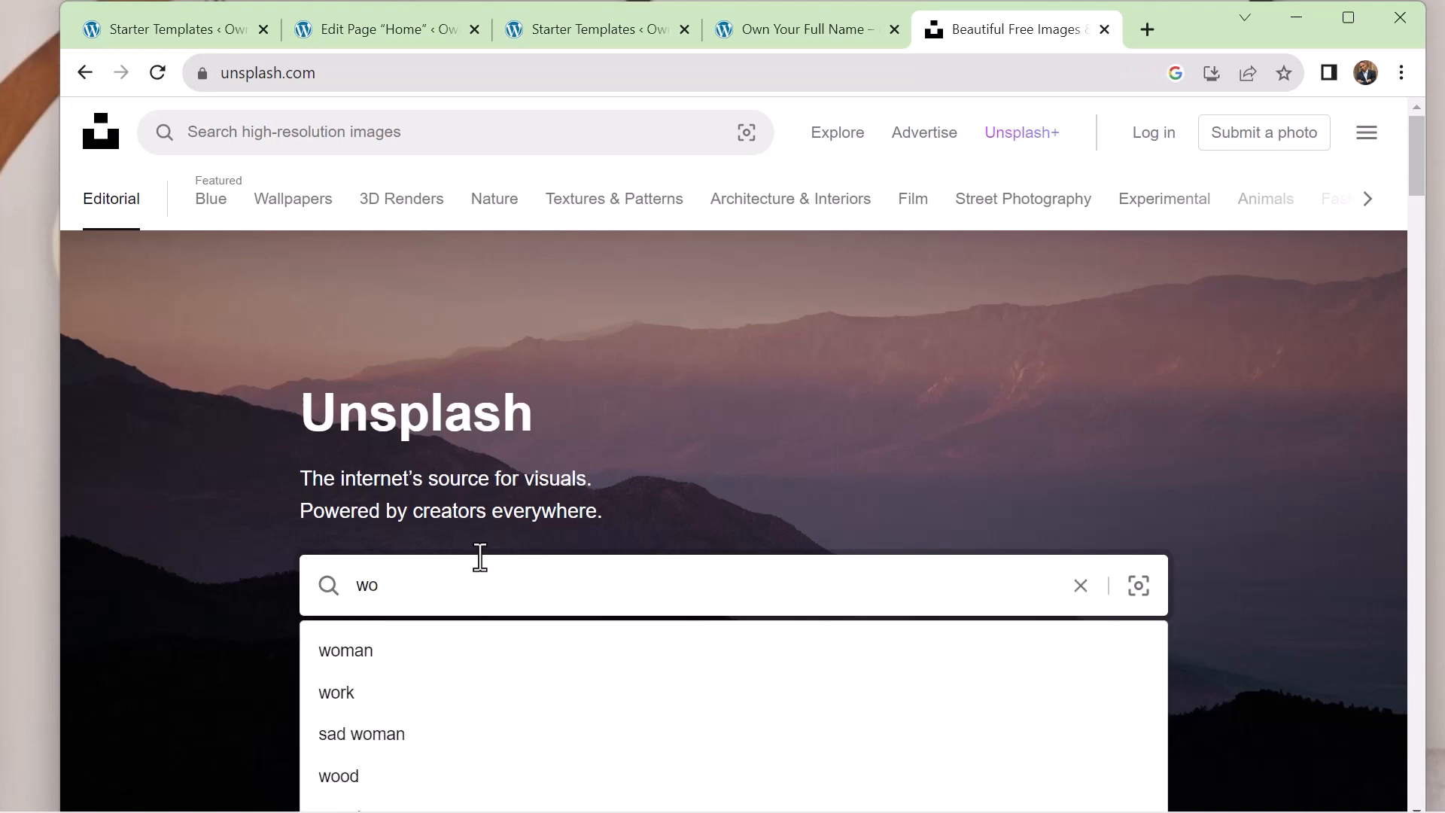
pyautogui.write('rk')
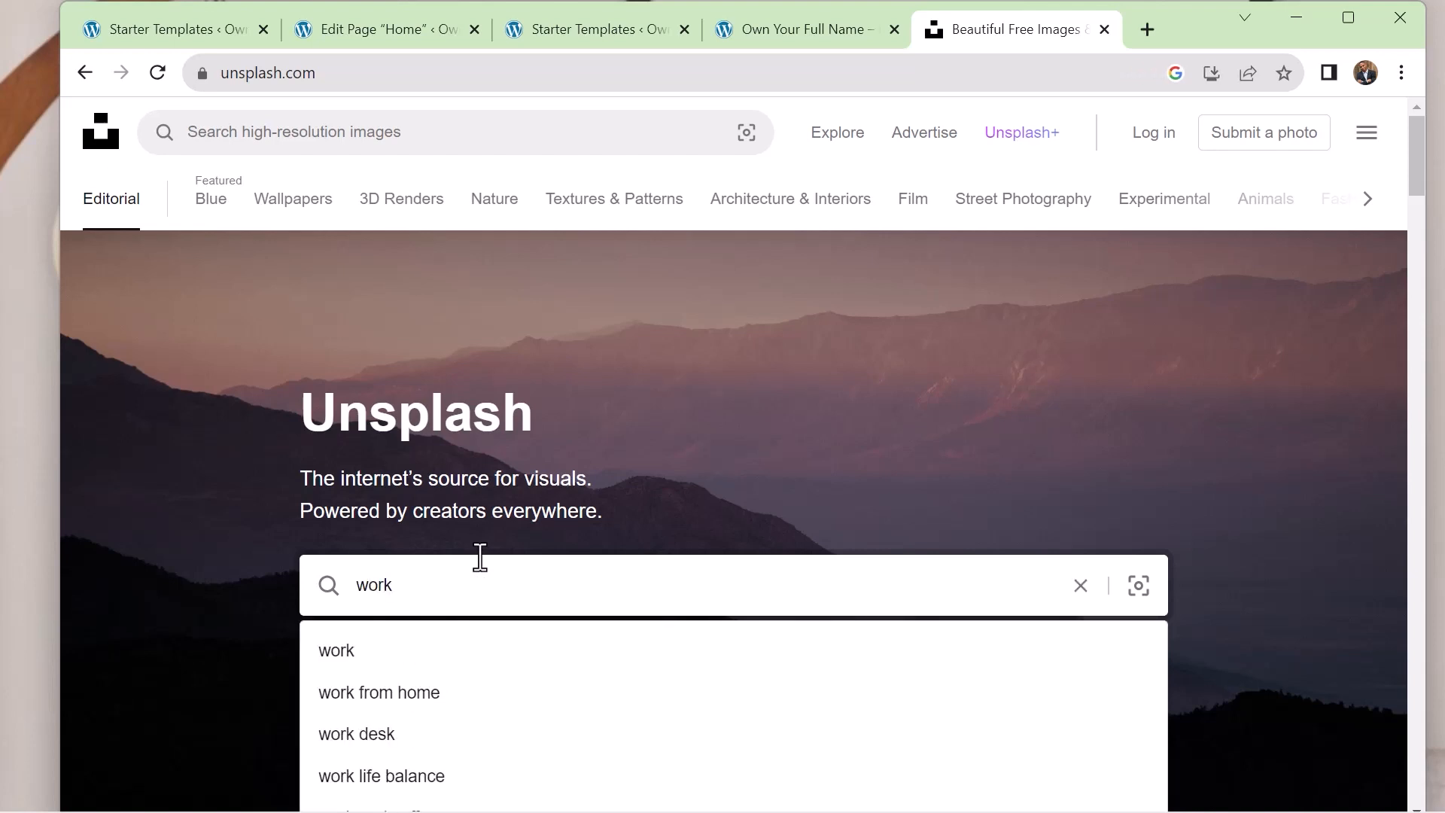
pyautogui.click(417, 694)
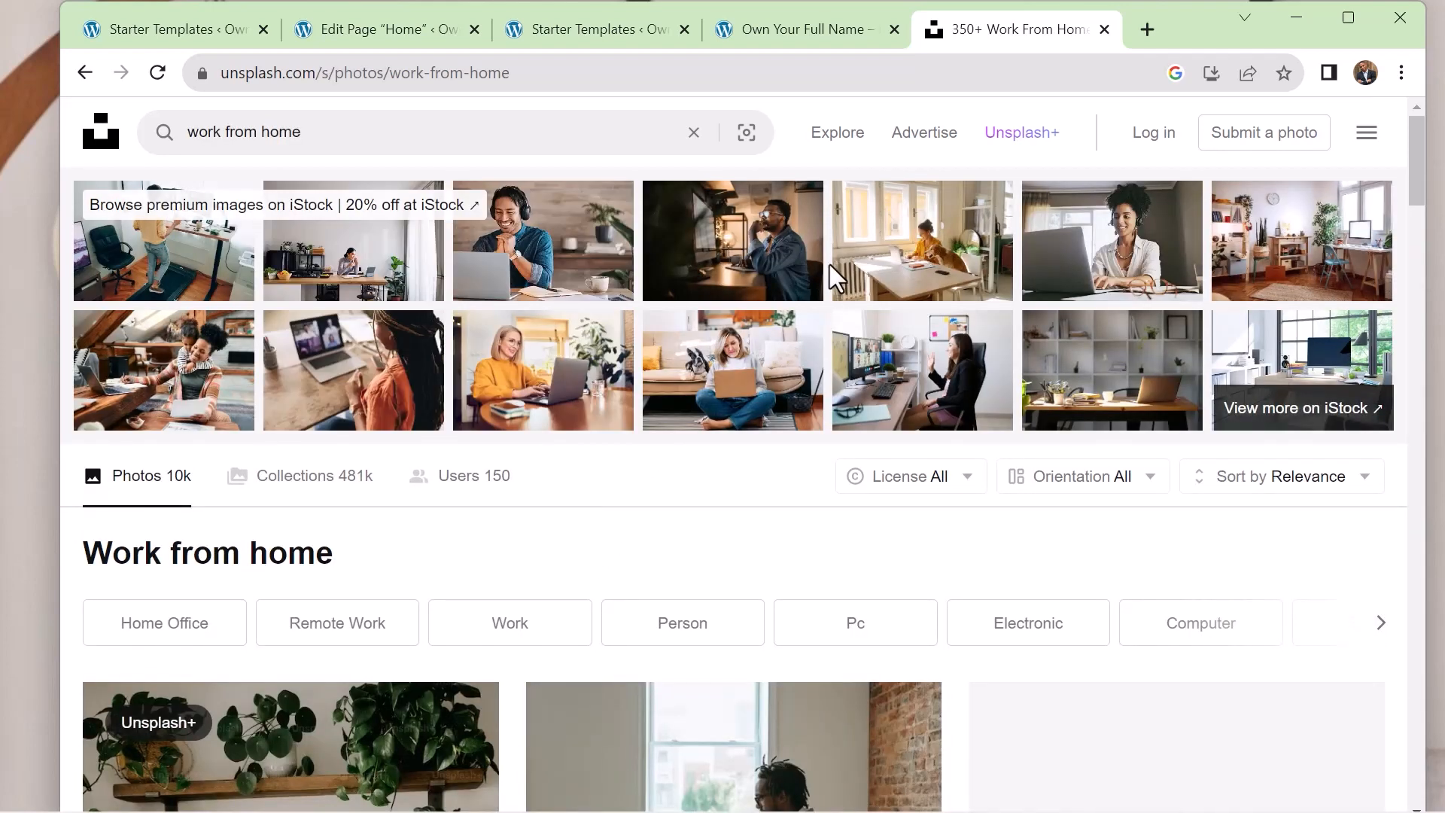
# Download the photo of a laptop, plant and black bottle on a desk by the window in Small size (640 x 426)
pyautogui.scroll(-5, 905, 300)
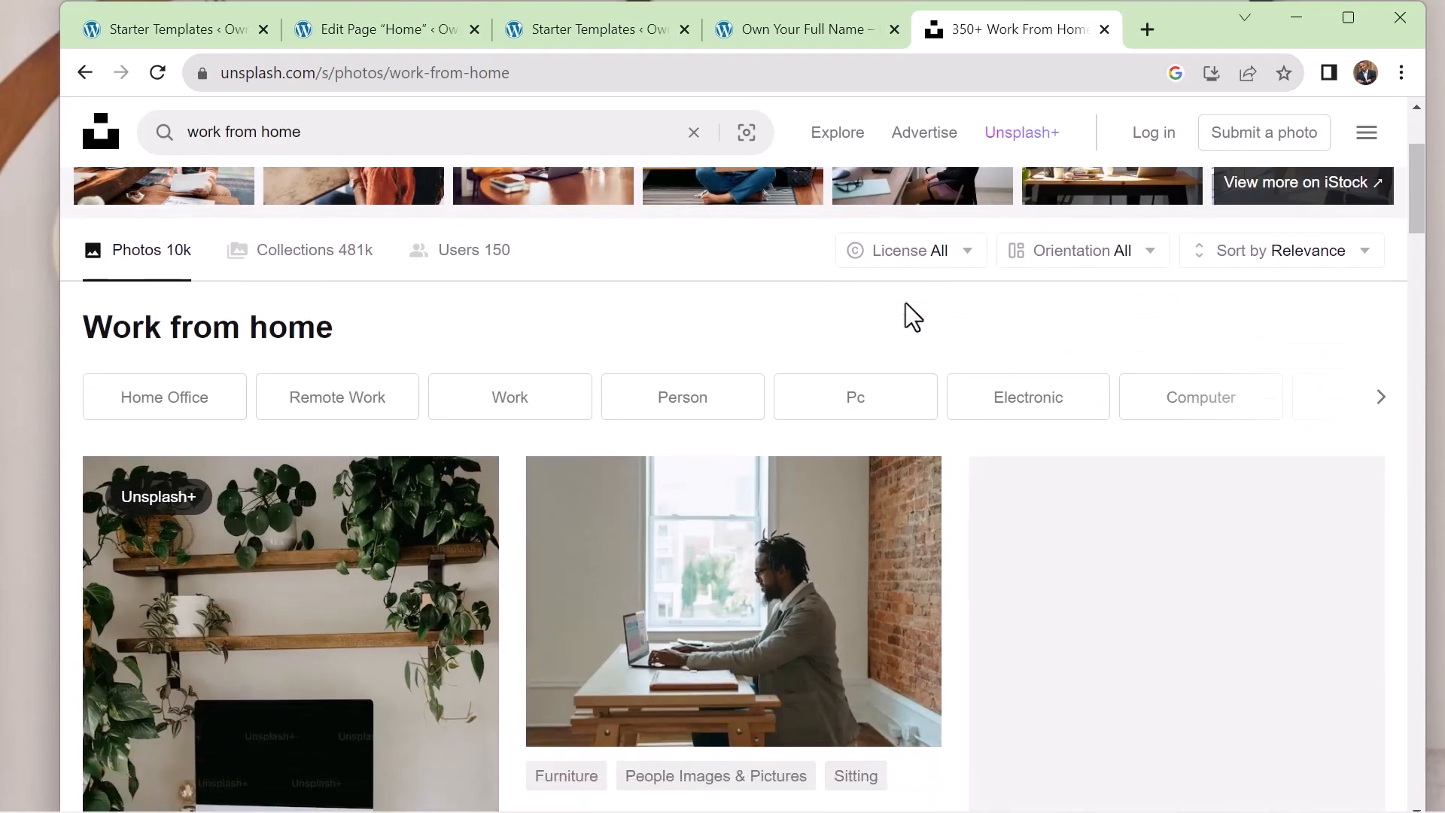
pyautogui.scroll(3, 905, 301)
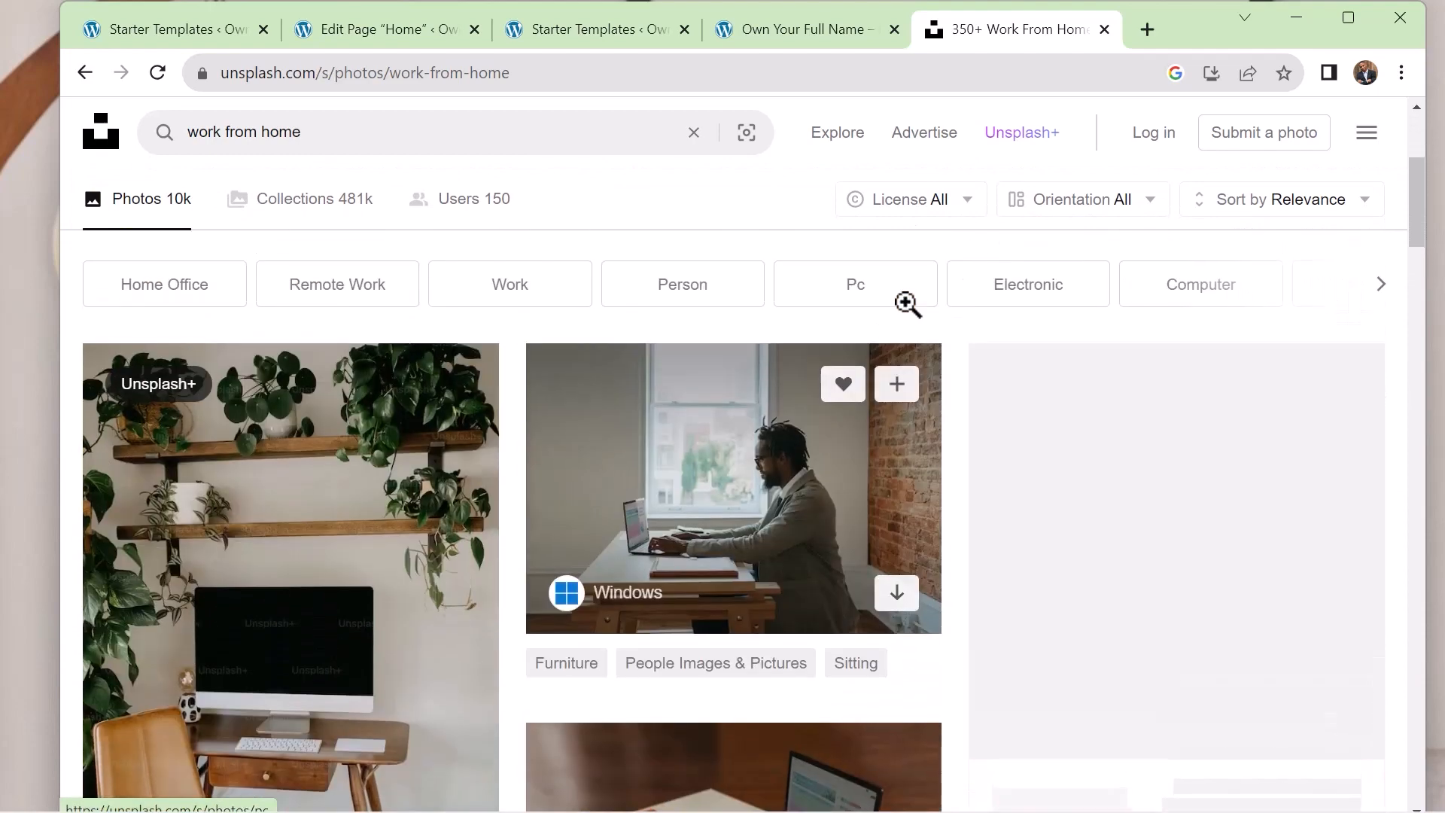
pyautogui.scroll(-12, 873, 331)
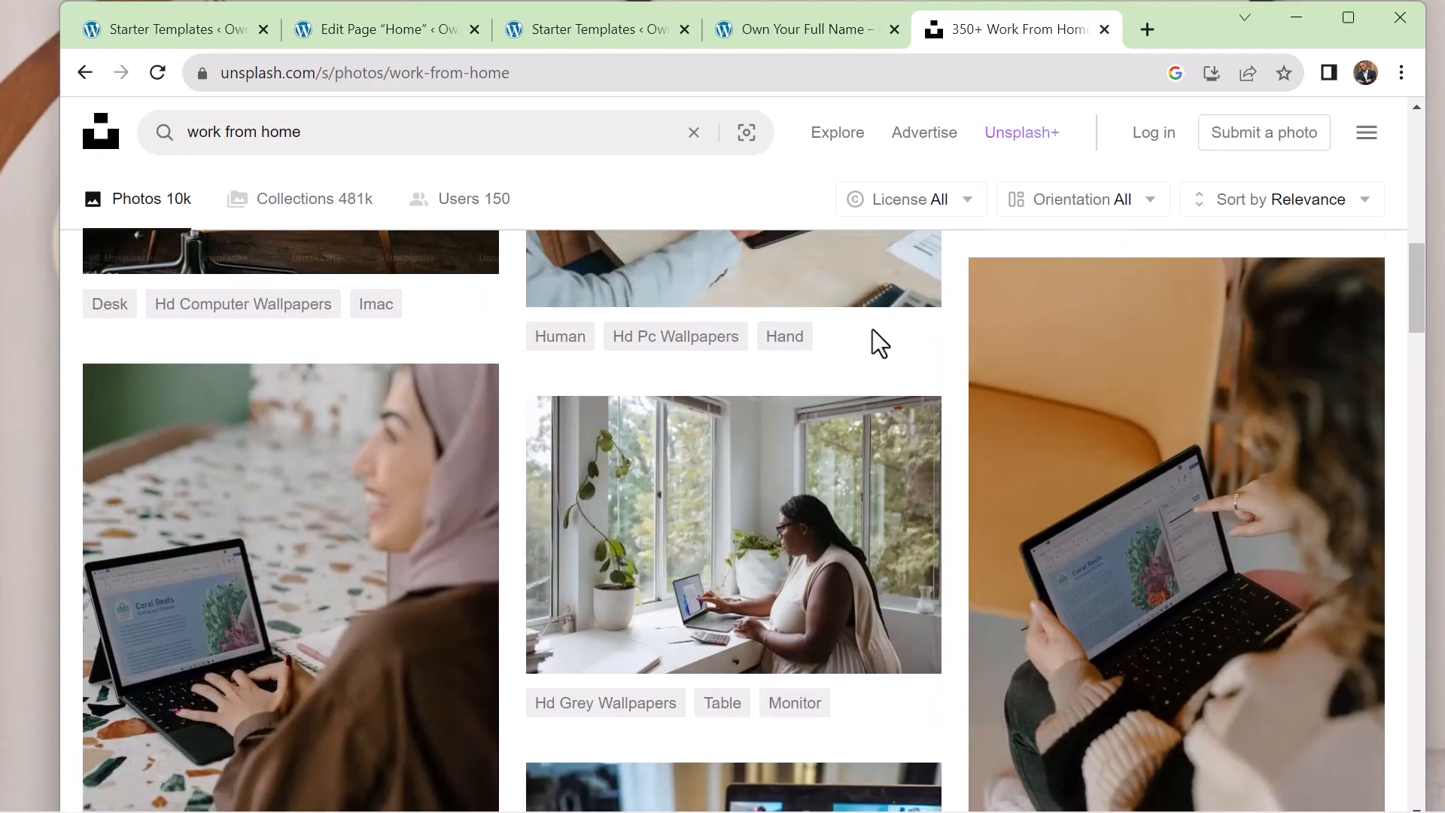
pyautogui.scroll(-2, 874, 329)
pyautogui.scroll(-5, 874, 330)
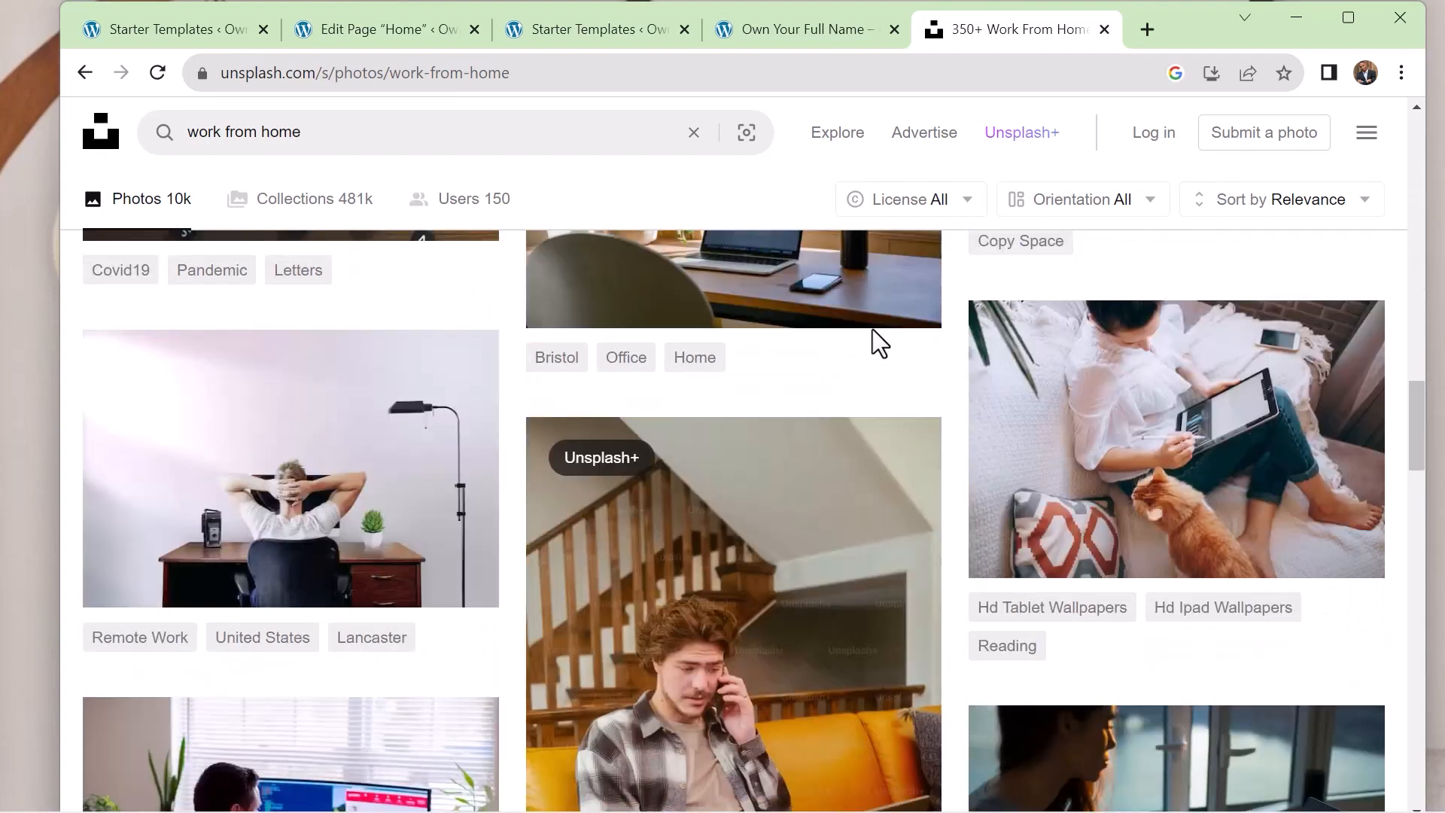
pyautogui.scroll(4, 873, 329)
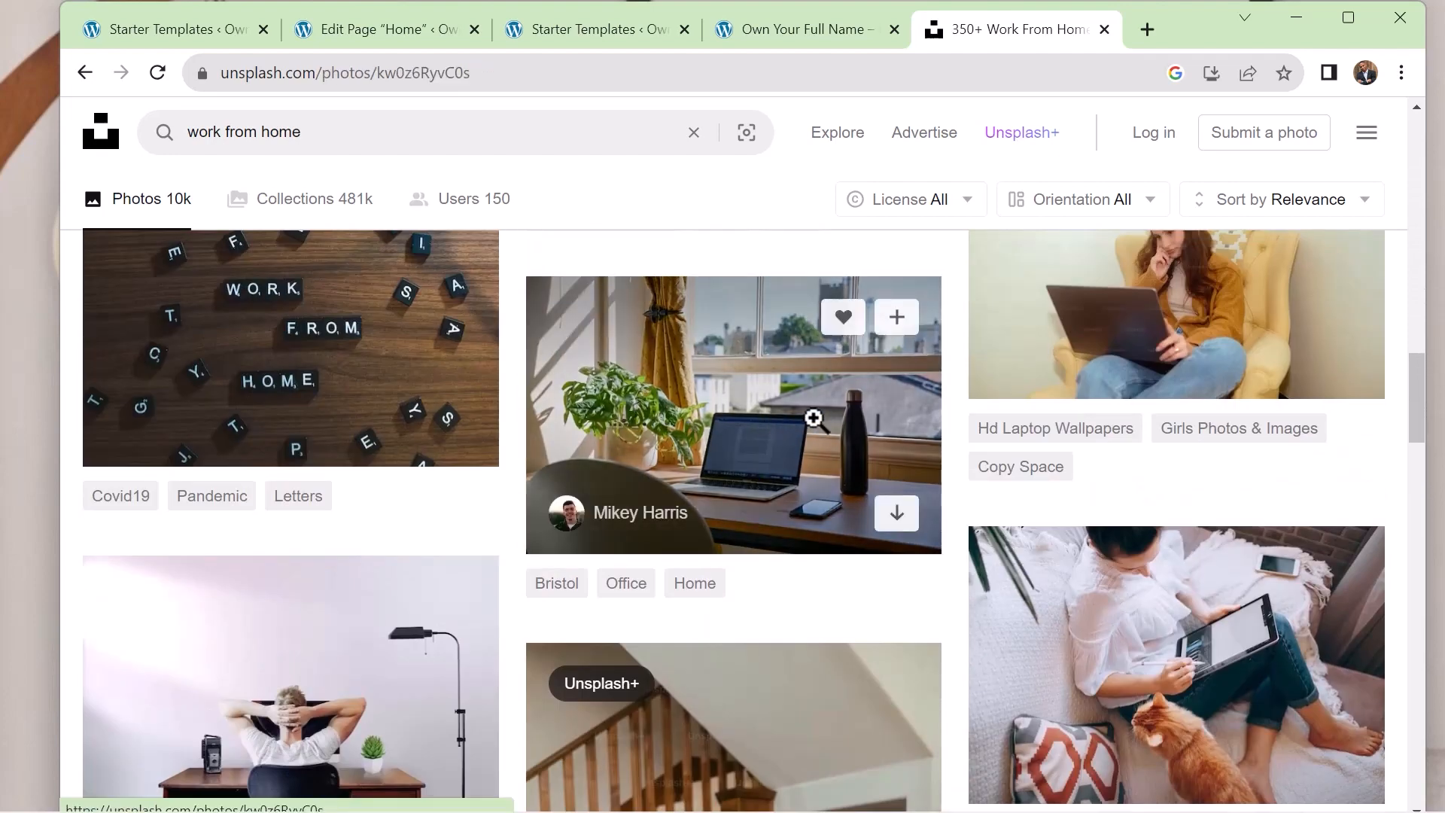
pyautogui.click(820, 418)
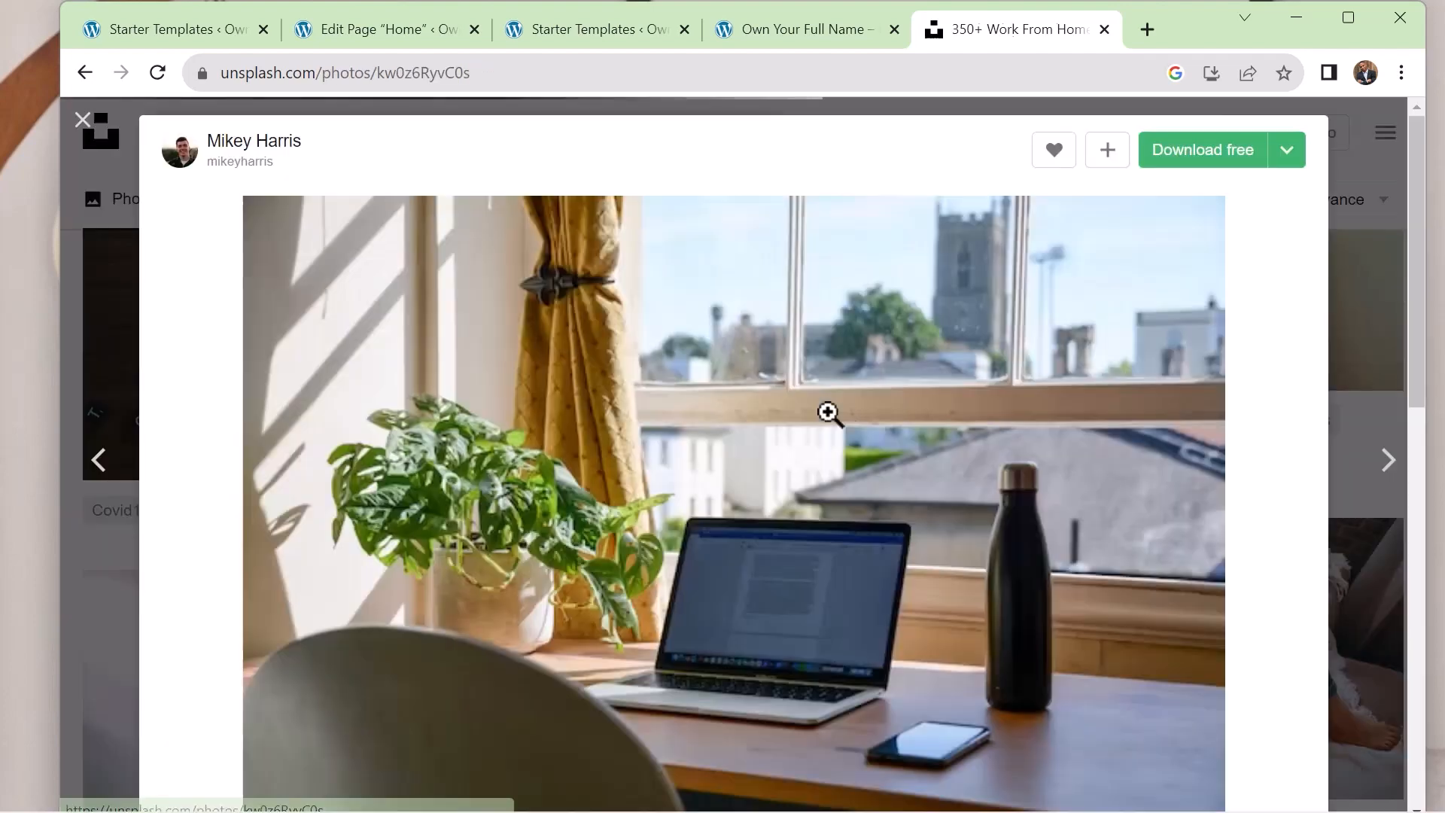
pyautogui.click(1293, 158)
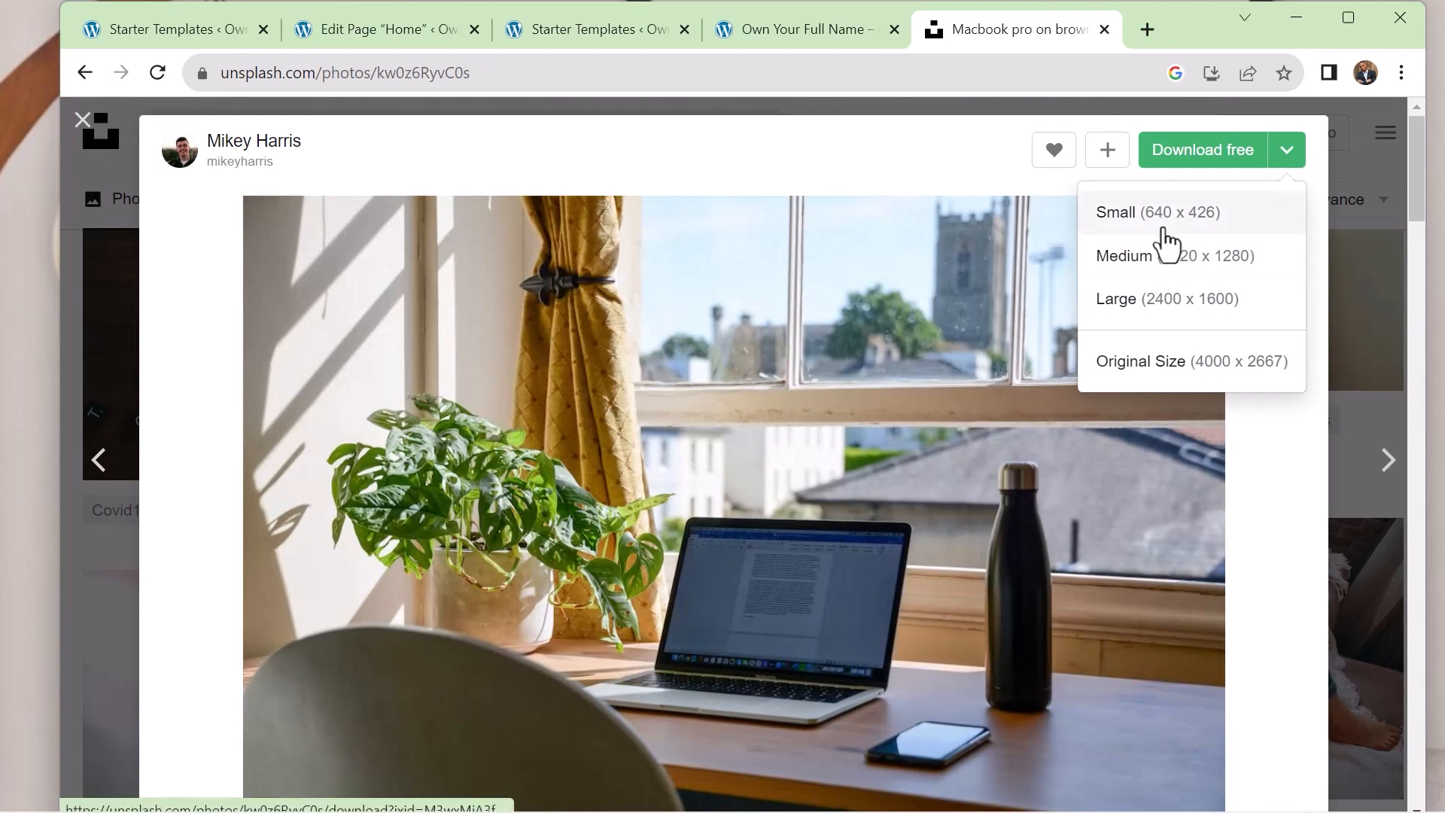
pyautogui.click(1176, 225)
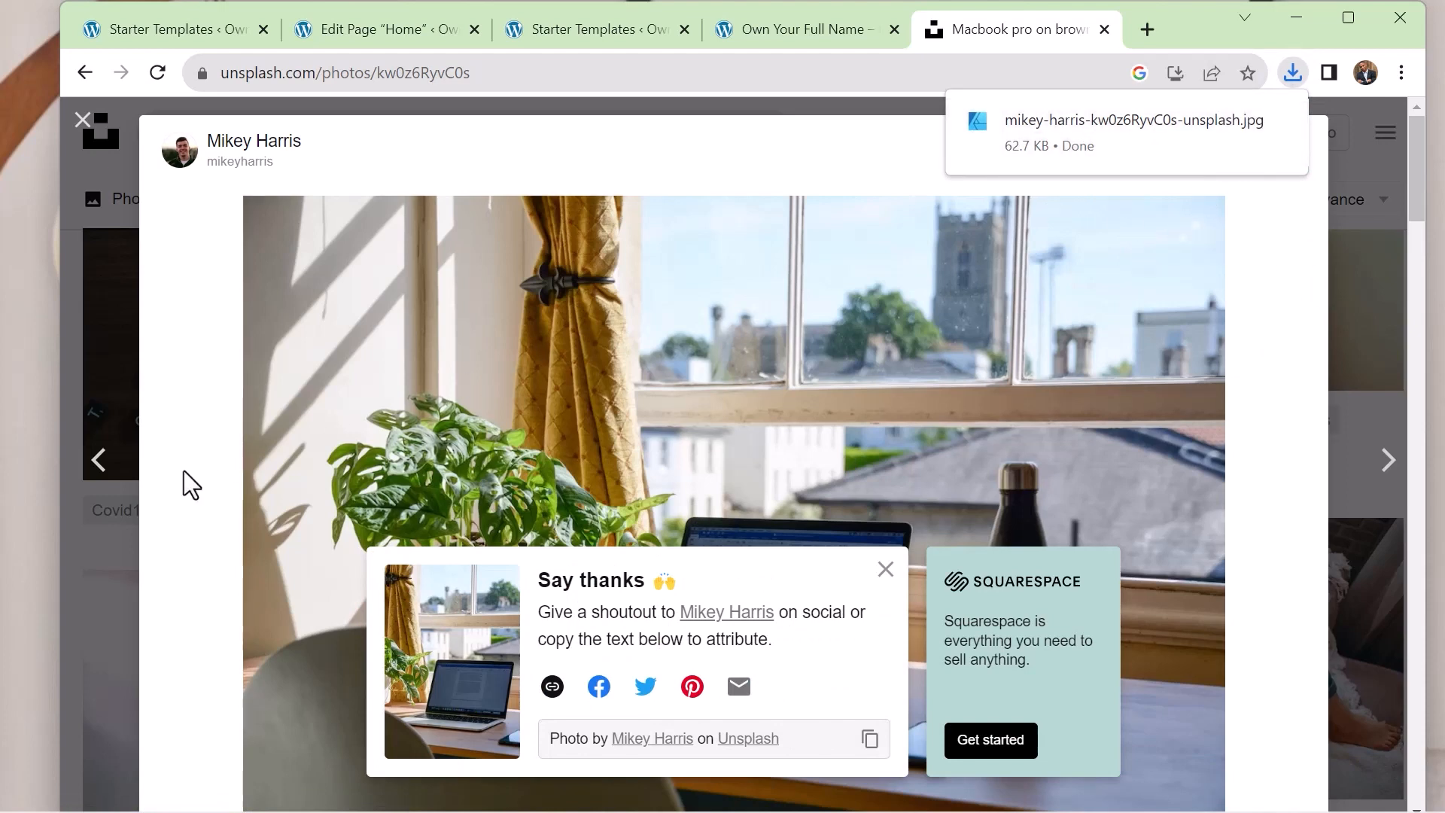
pyautogui.moveTo(1269, 146)
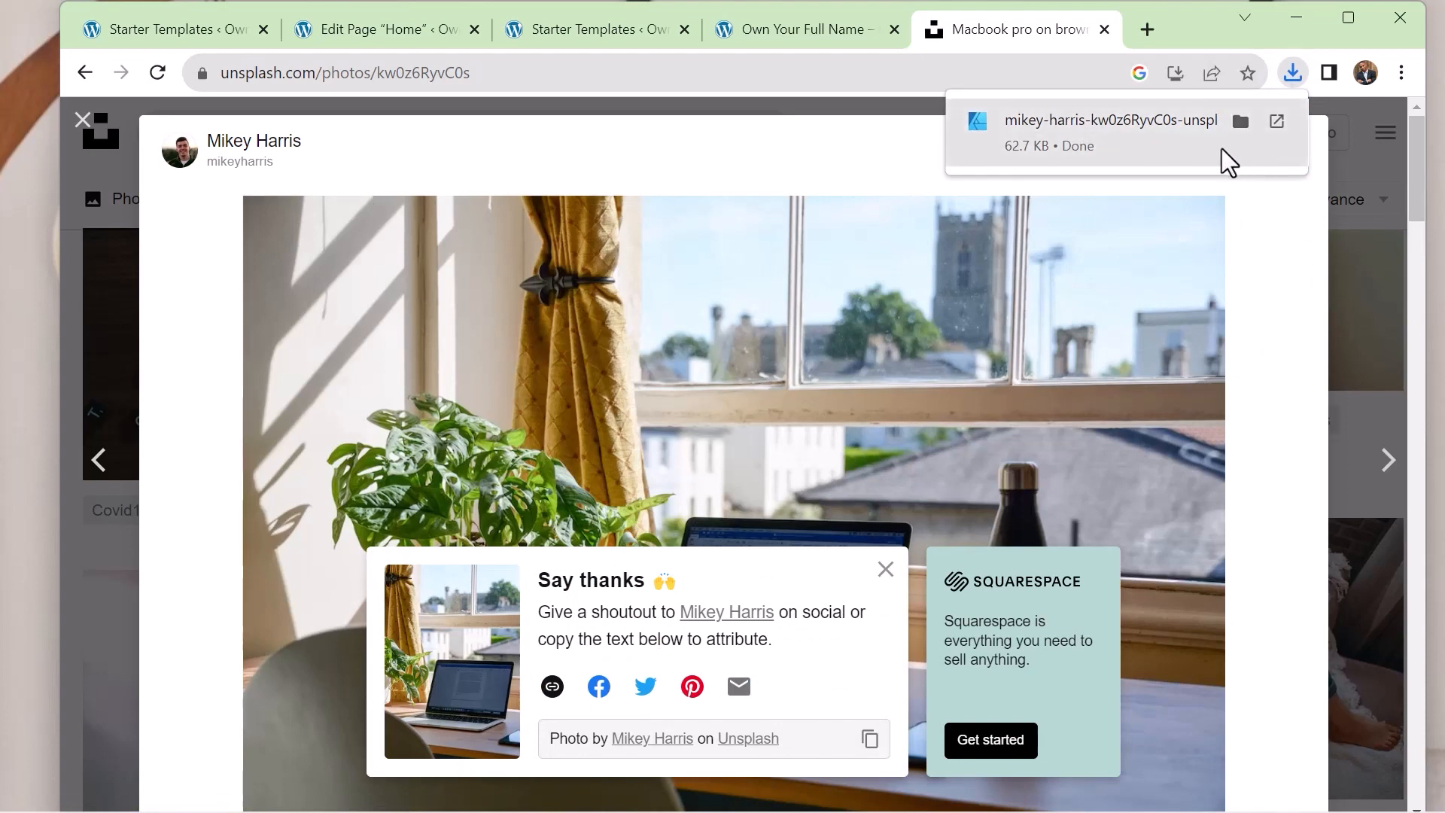
# Upload the downloaded Unsplash photo of the laptop and plant by the window, and set it as the Home page's hero image
pyautogui.click(1241, 122)
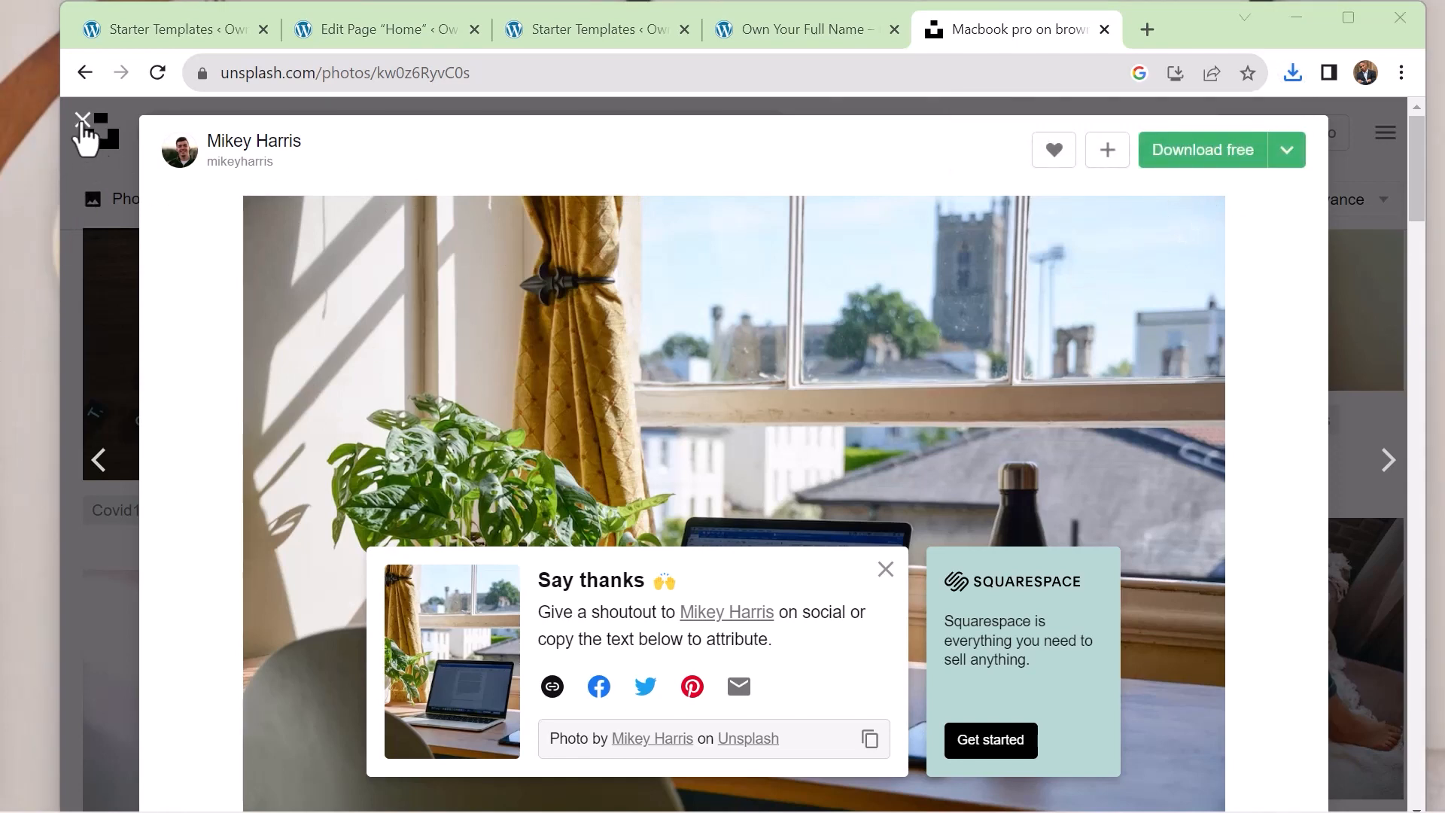
pyautogui.click(848, 24)
pyautogui.click(621, 34)
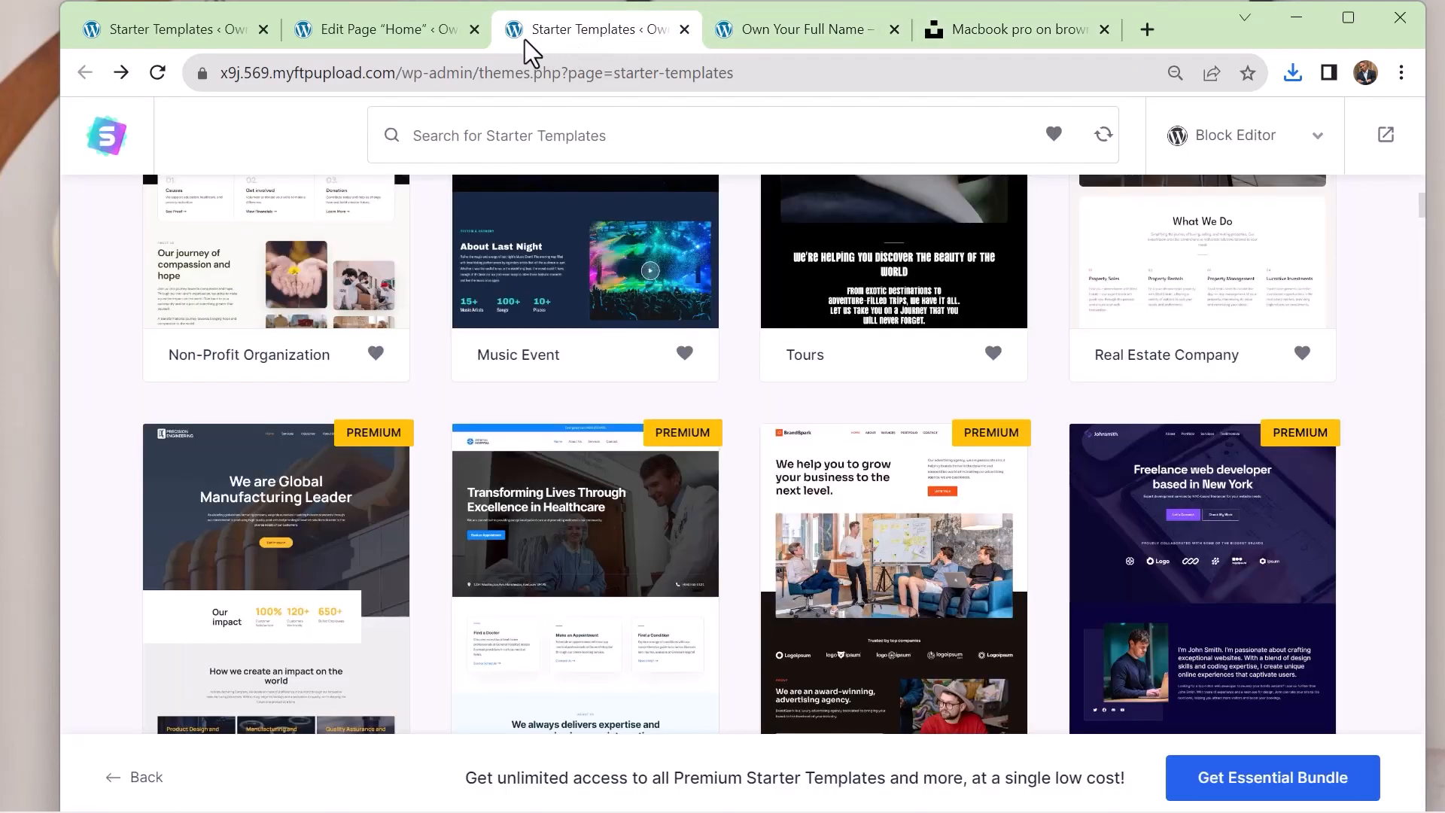
pyautogui.click(405, 35)
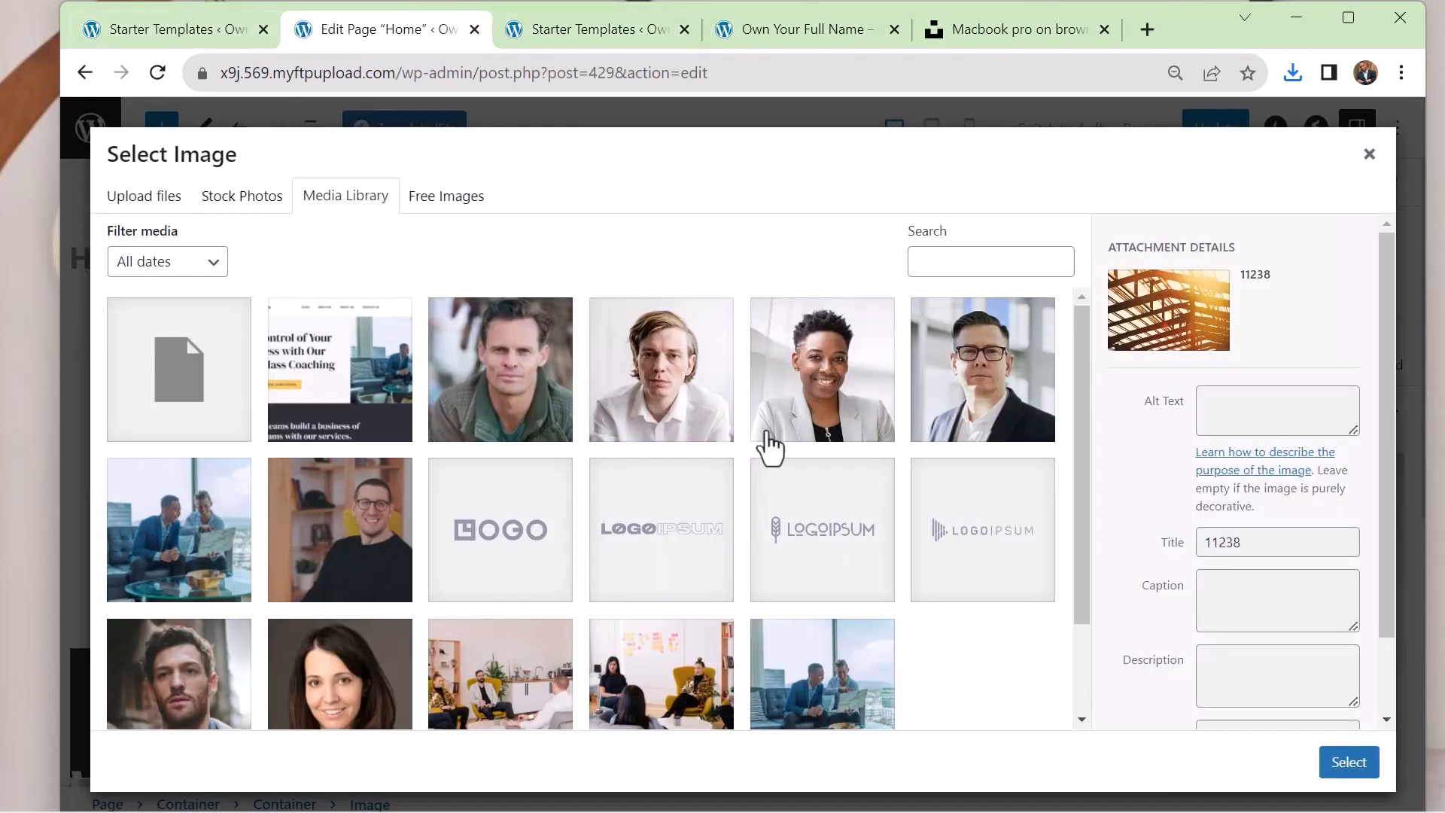
pyautogui.click(128, 202)
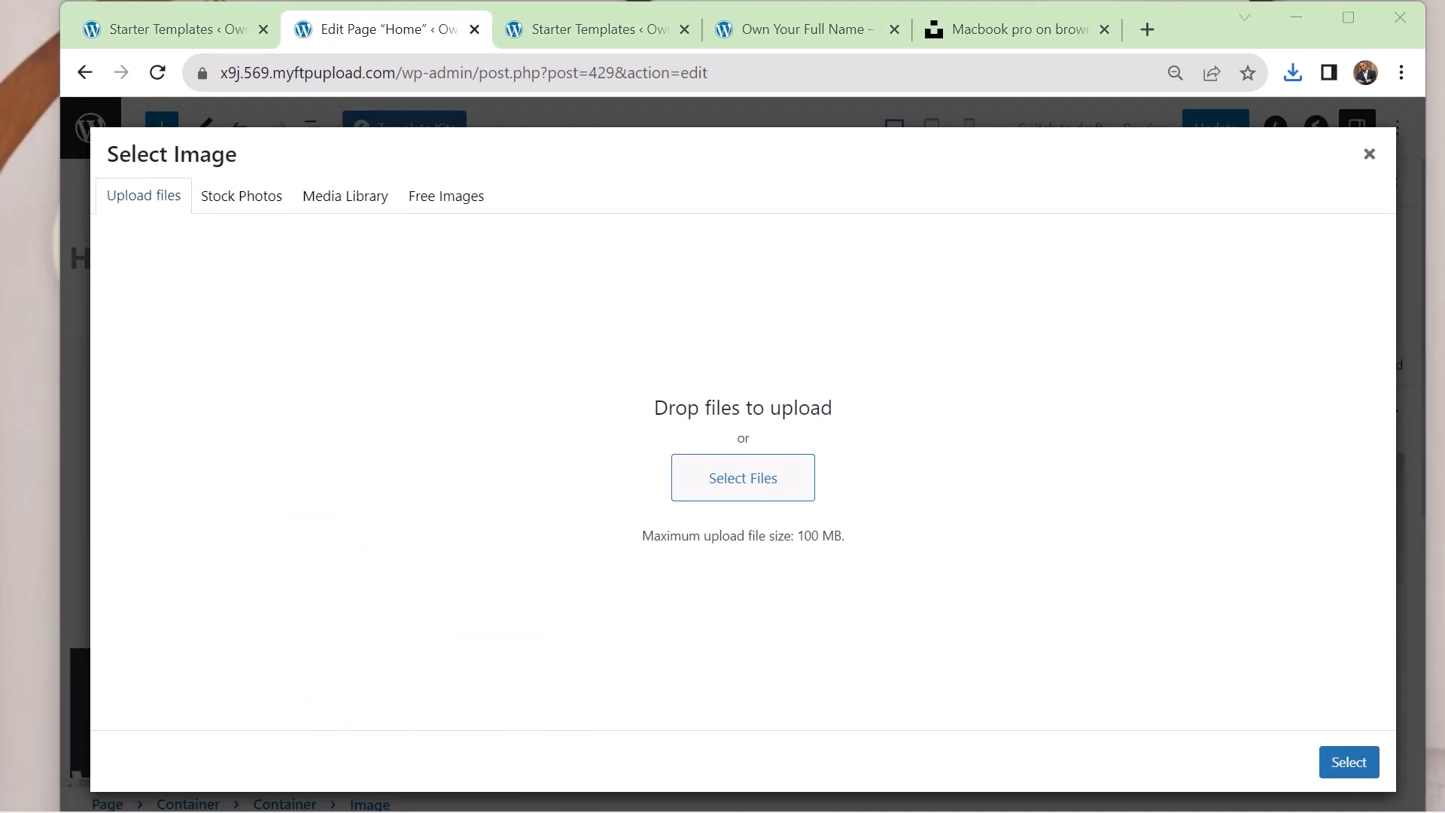
pyautogui.moveTo(0, 566); pyautogui.dragTo(760, 565)
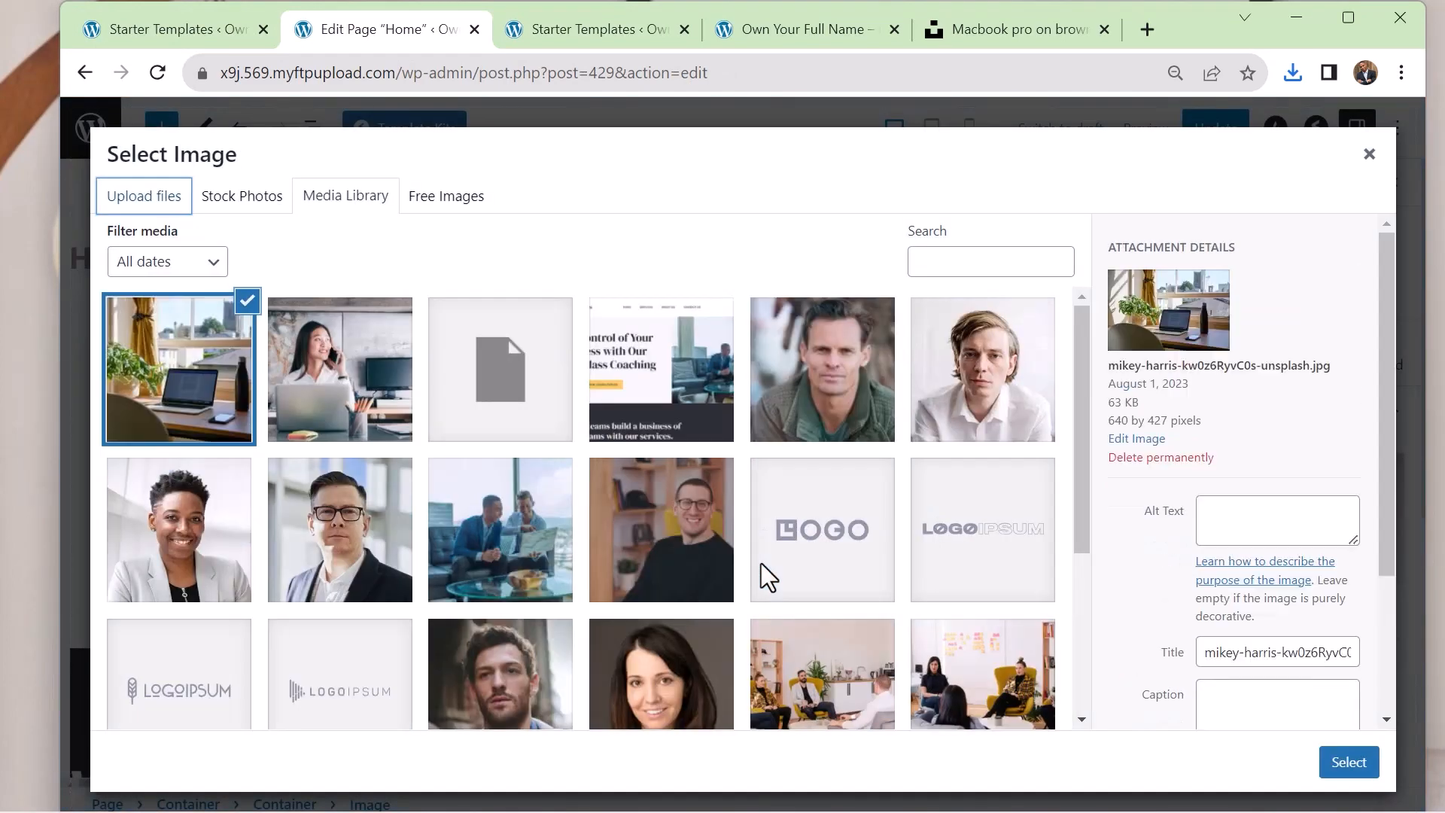
pyautogui.click(1360, 779)
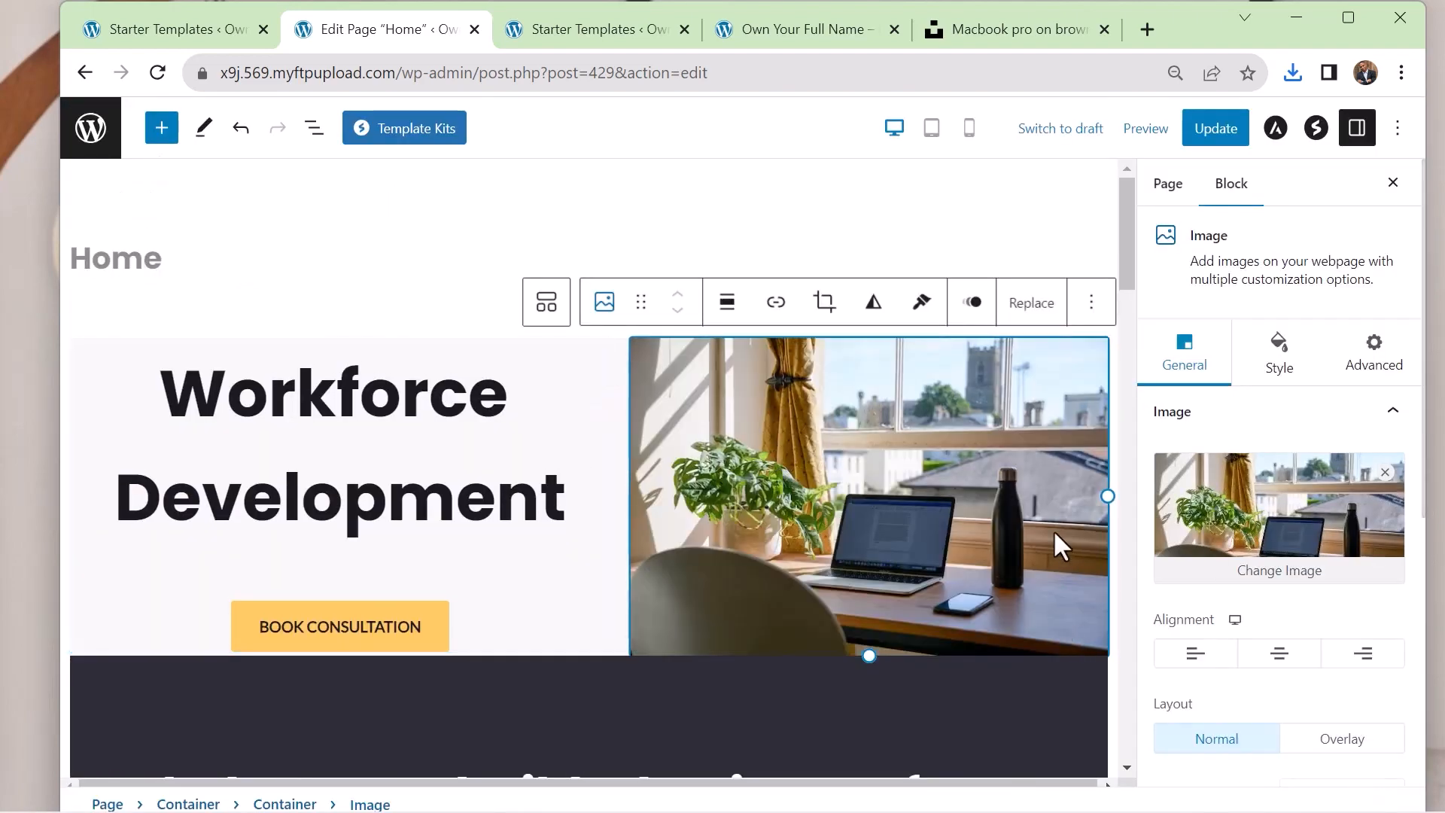
# Replace the meeting photo beside the "We Are Here to Help!" heading with the library photo of the woman phoning at her laptop
pyautogui.scroll(-10, 1051, 522)
pyautogui.scroll(-3, 1051, 522)
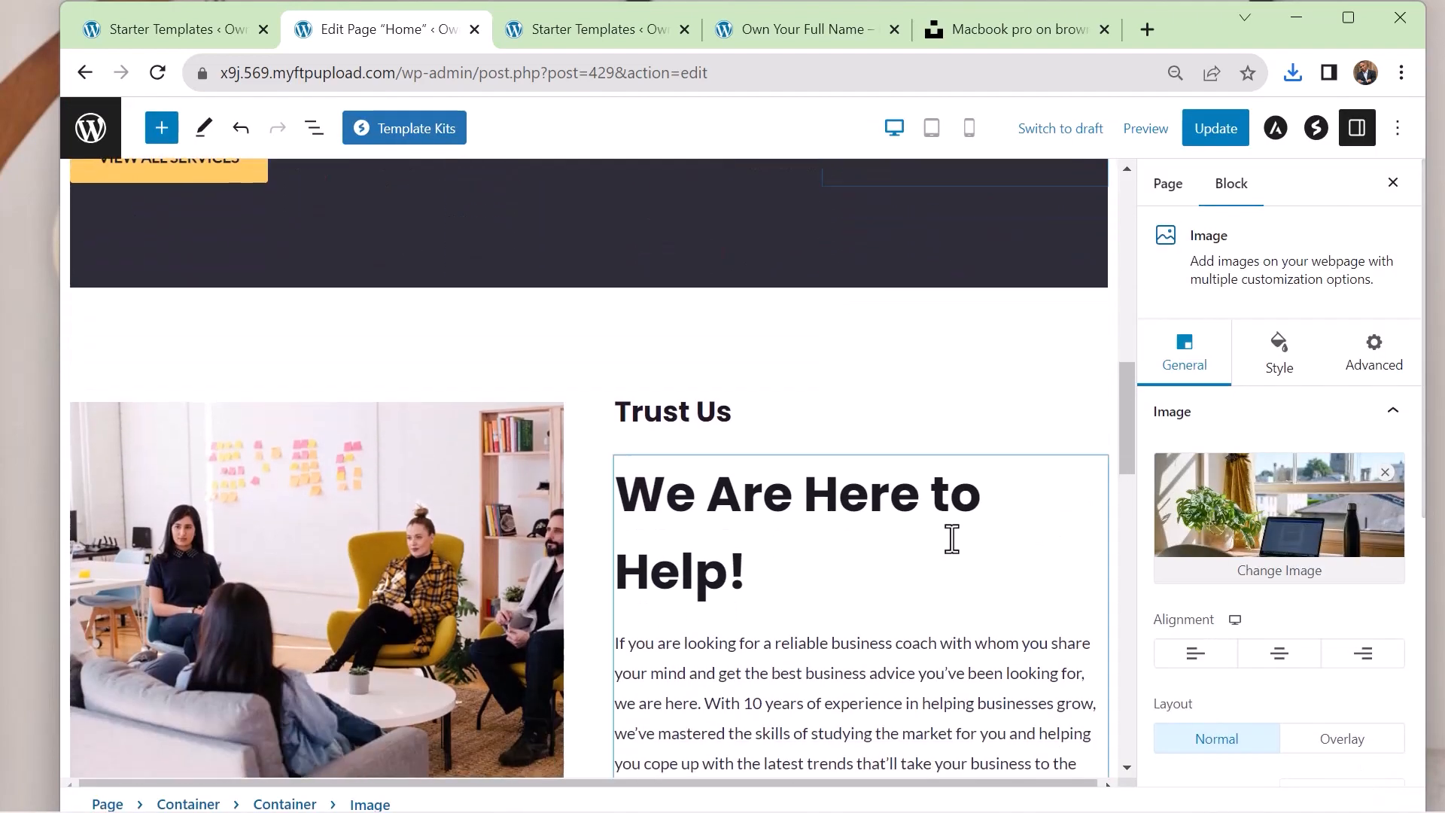
pyautogui.click(241, 598)
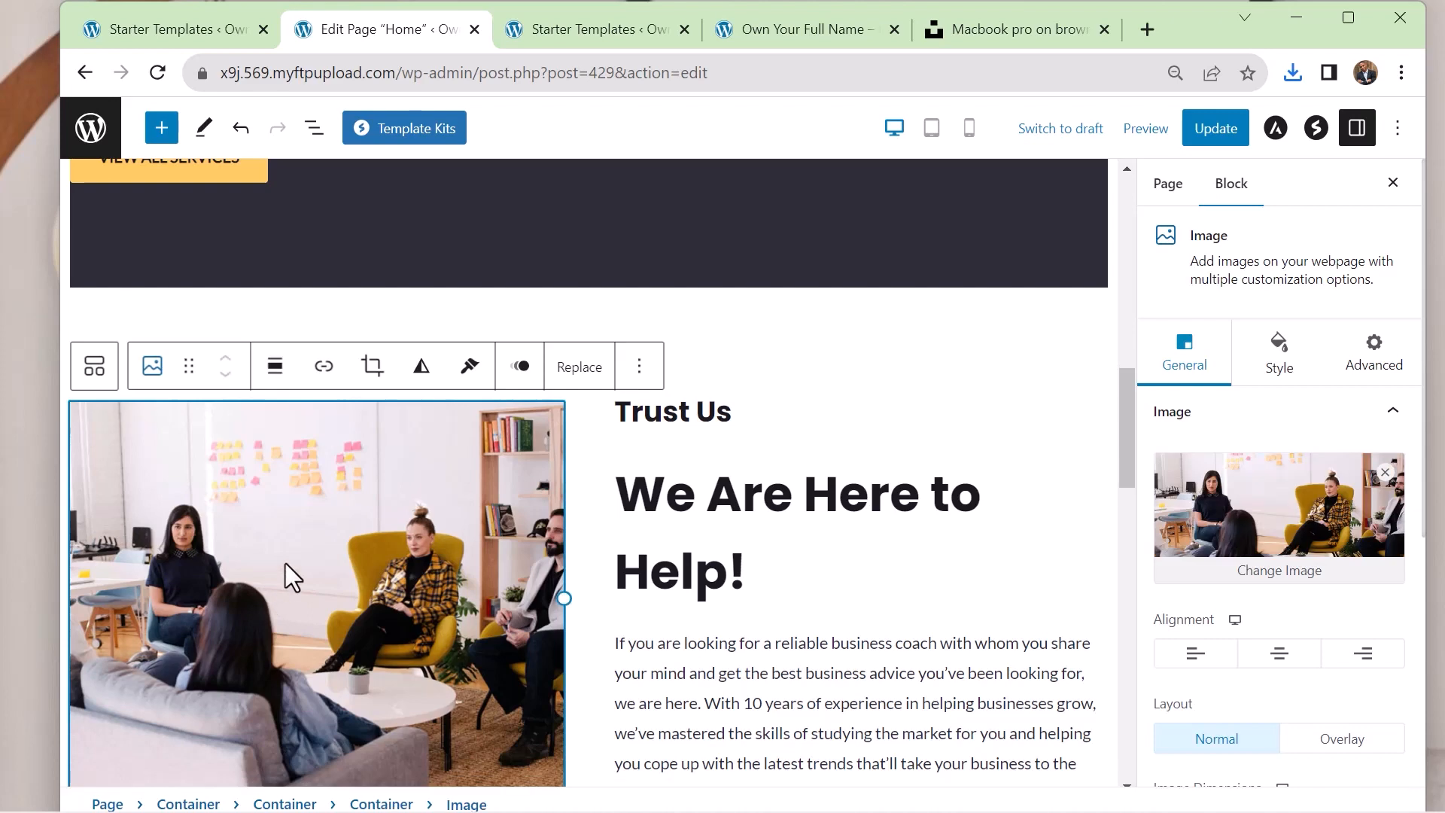
pyautogui.click(1303, 578)
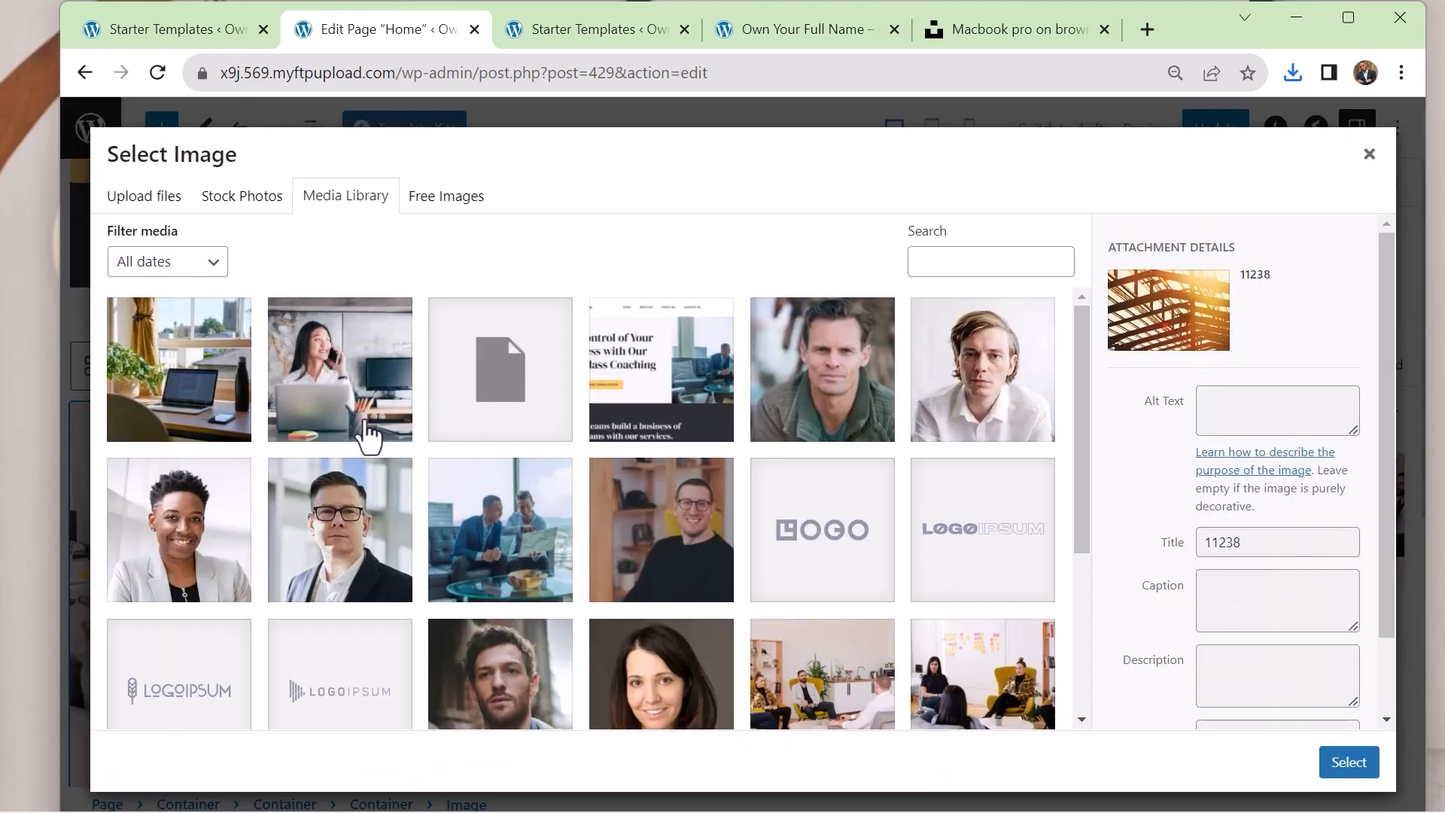
pyautogui.click(371, 419)
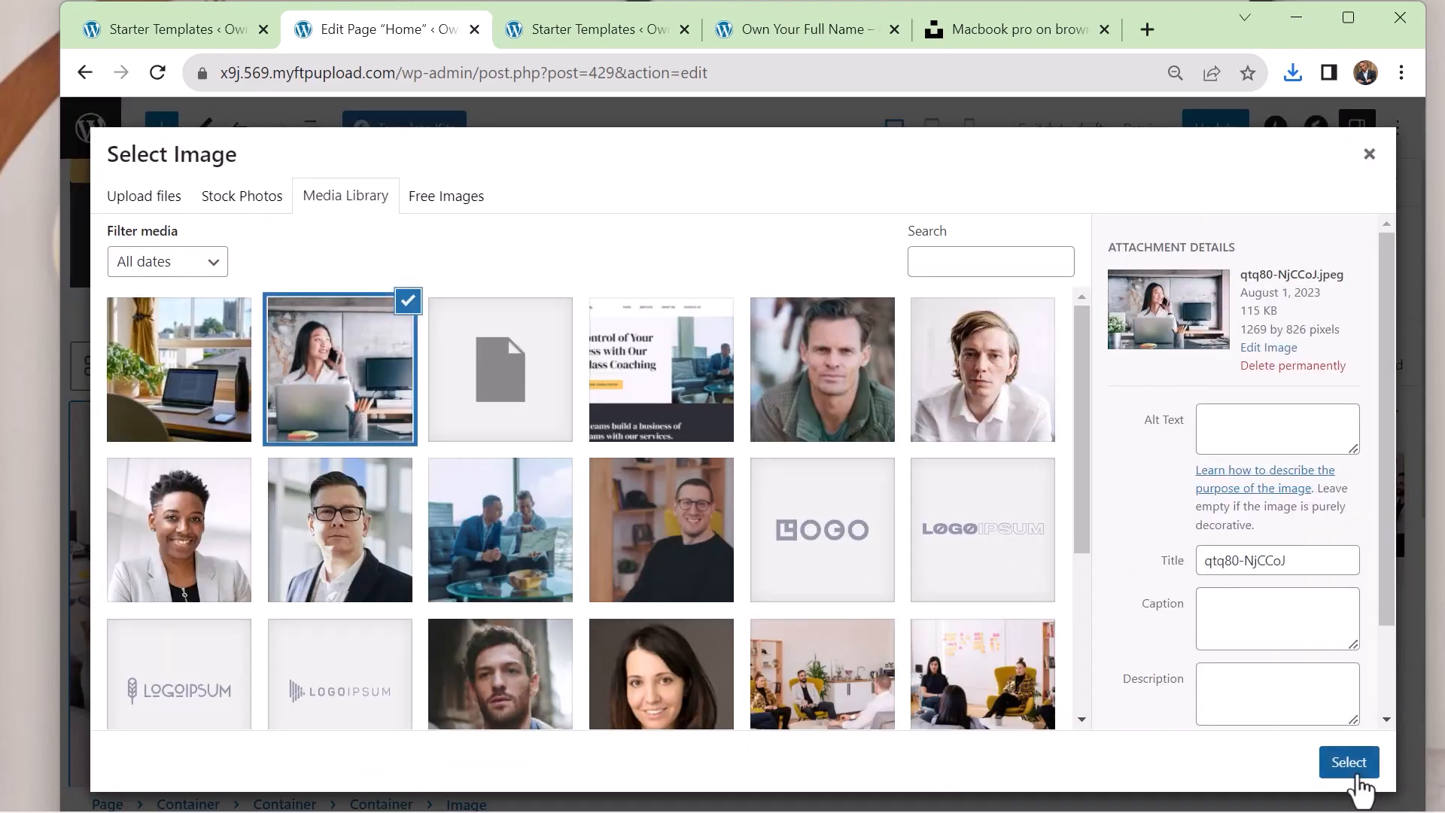
pyautogui.click(1351, 766)
# Save the Home page changes and review the published page from the hero section down to the footer
pyautogui.scroll(-5, 913, 357)
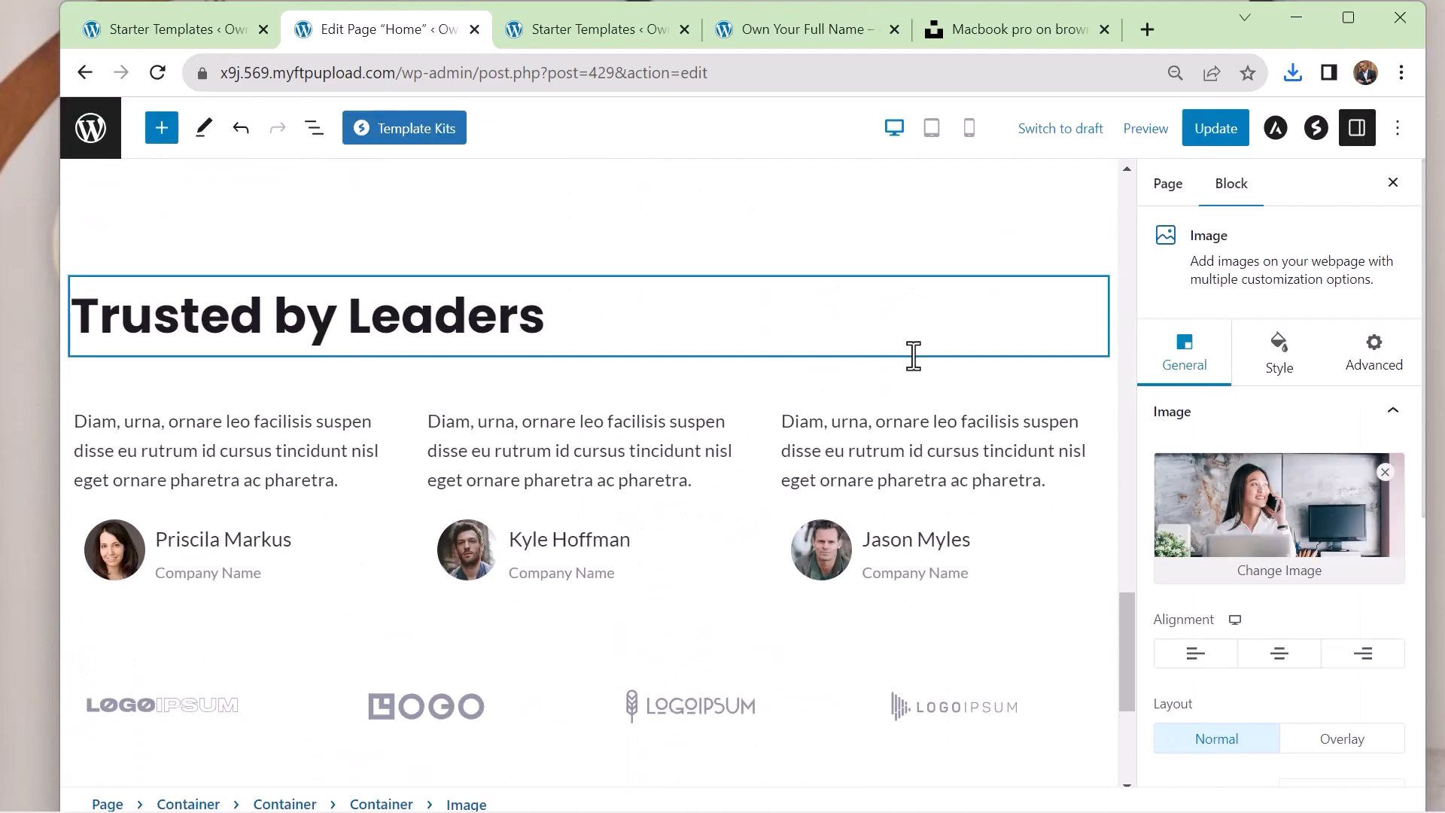
pyautogui.scroll(10, 913, 355)
pyautogui.click(1207, 131)
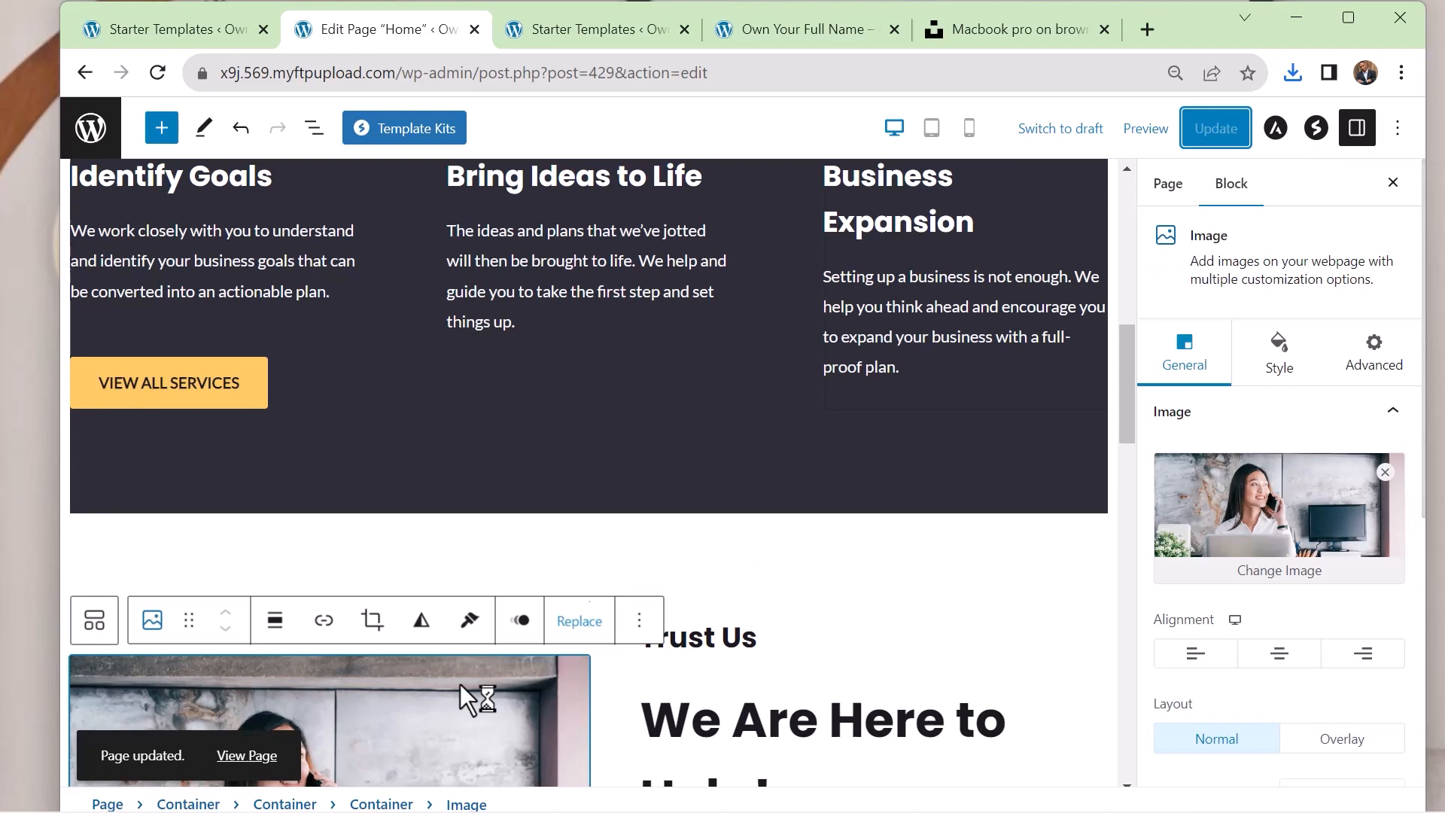
pyautogui.click(242, 756)
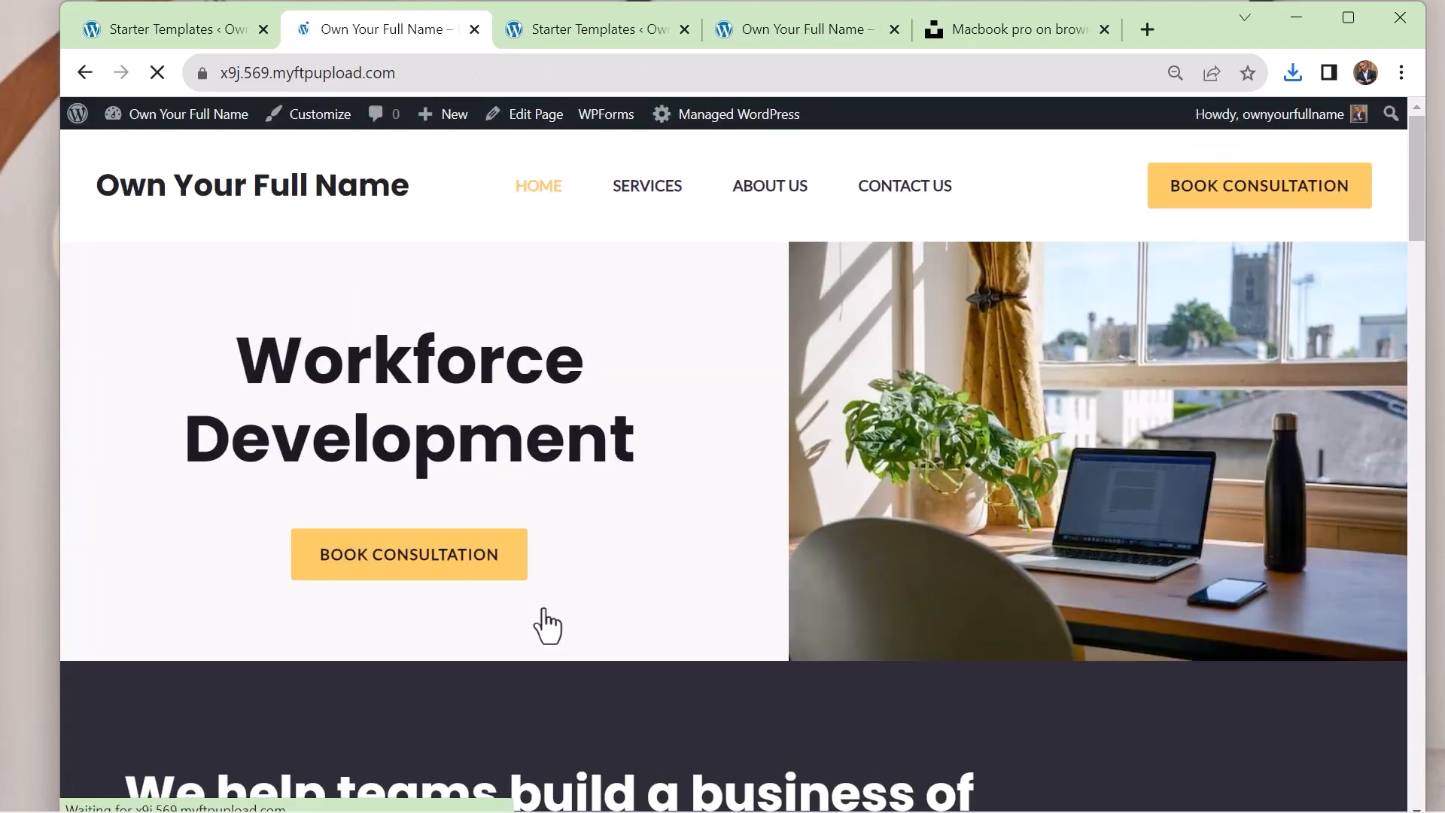
pyautogui.scroll(-20, 1030, 290)
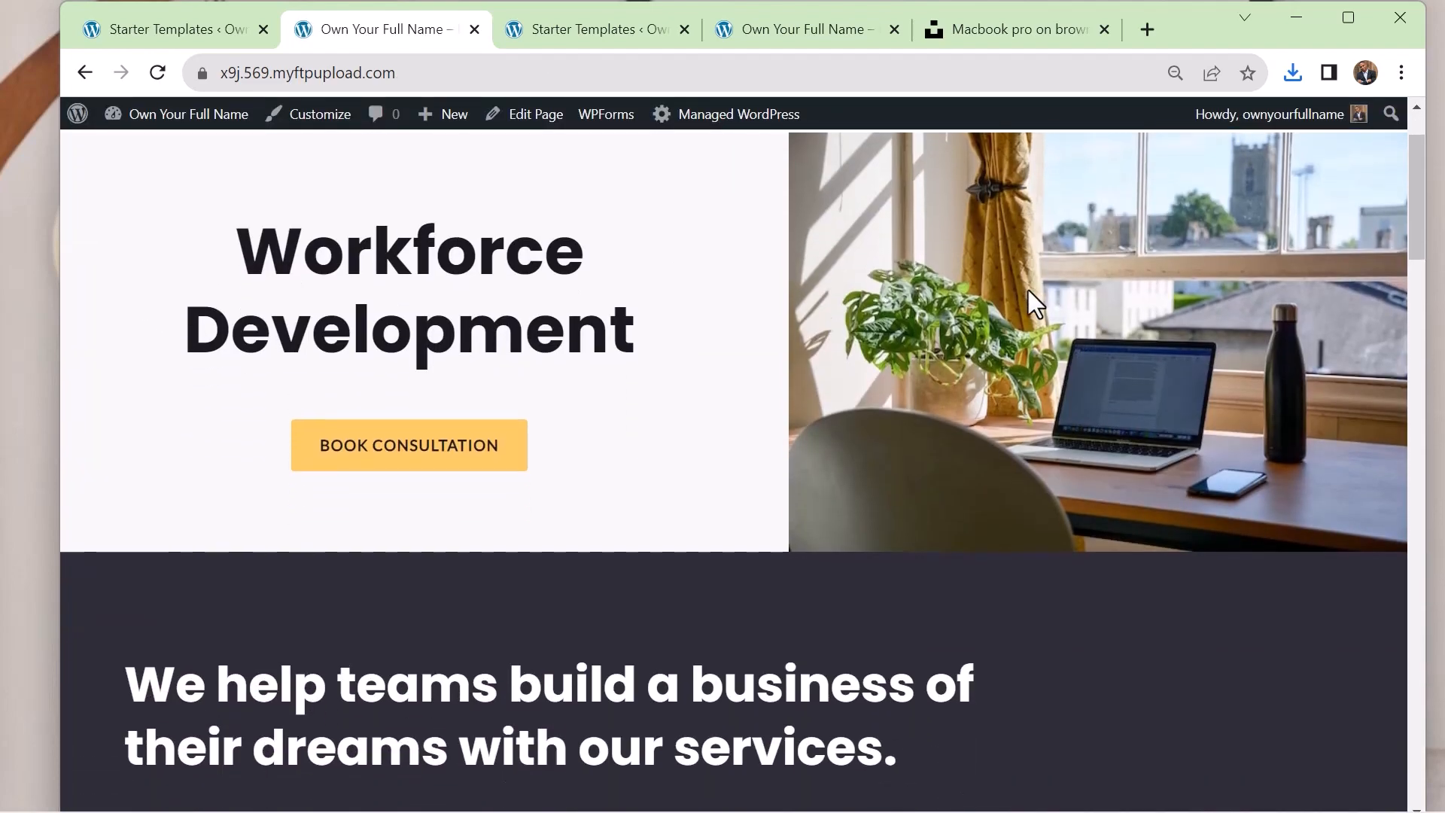
pyautogui.scroll(-20, 1030, 292)
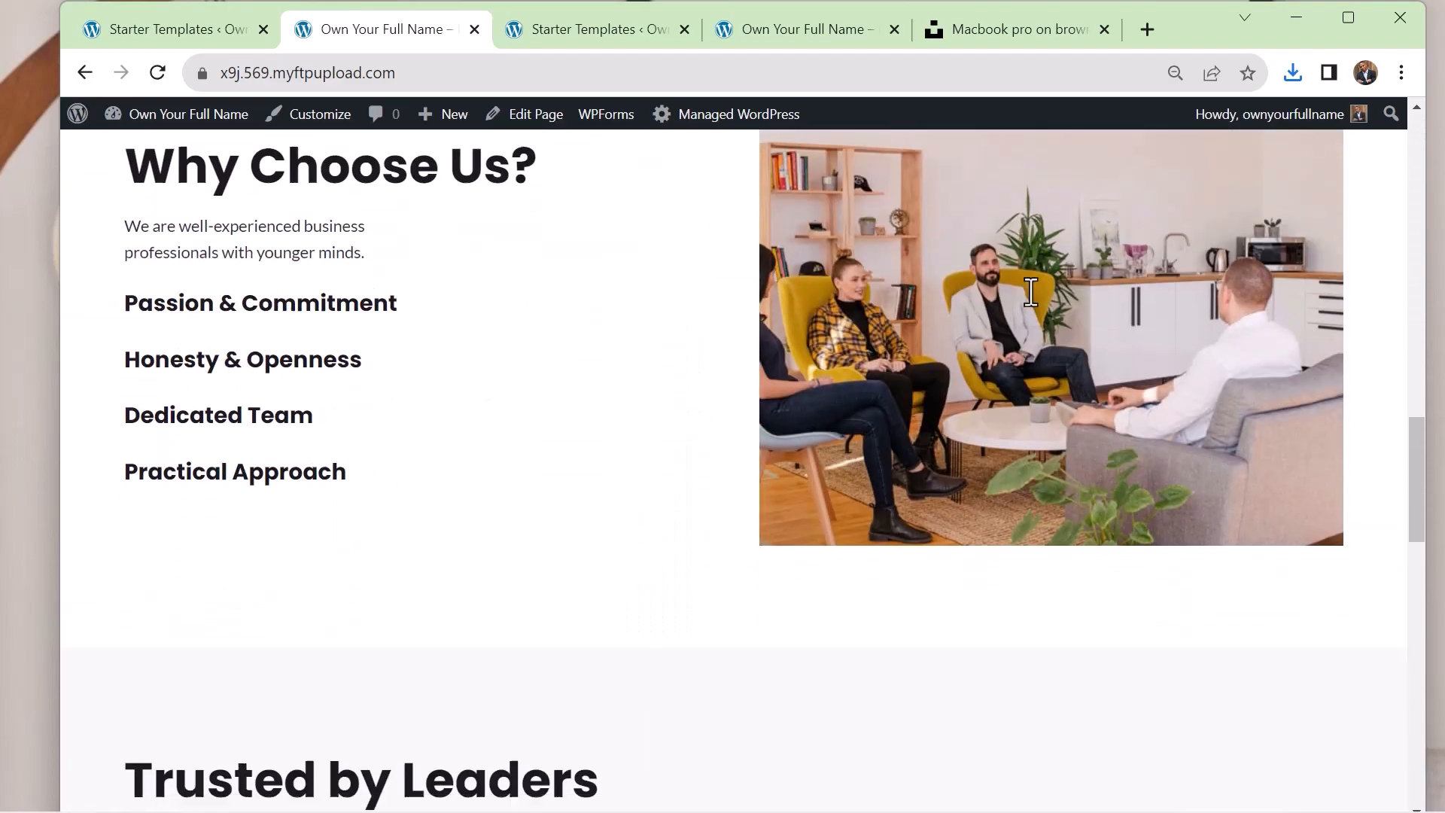
pyautogui.scroll(-3, 1030, 292)
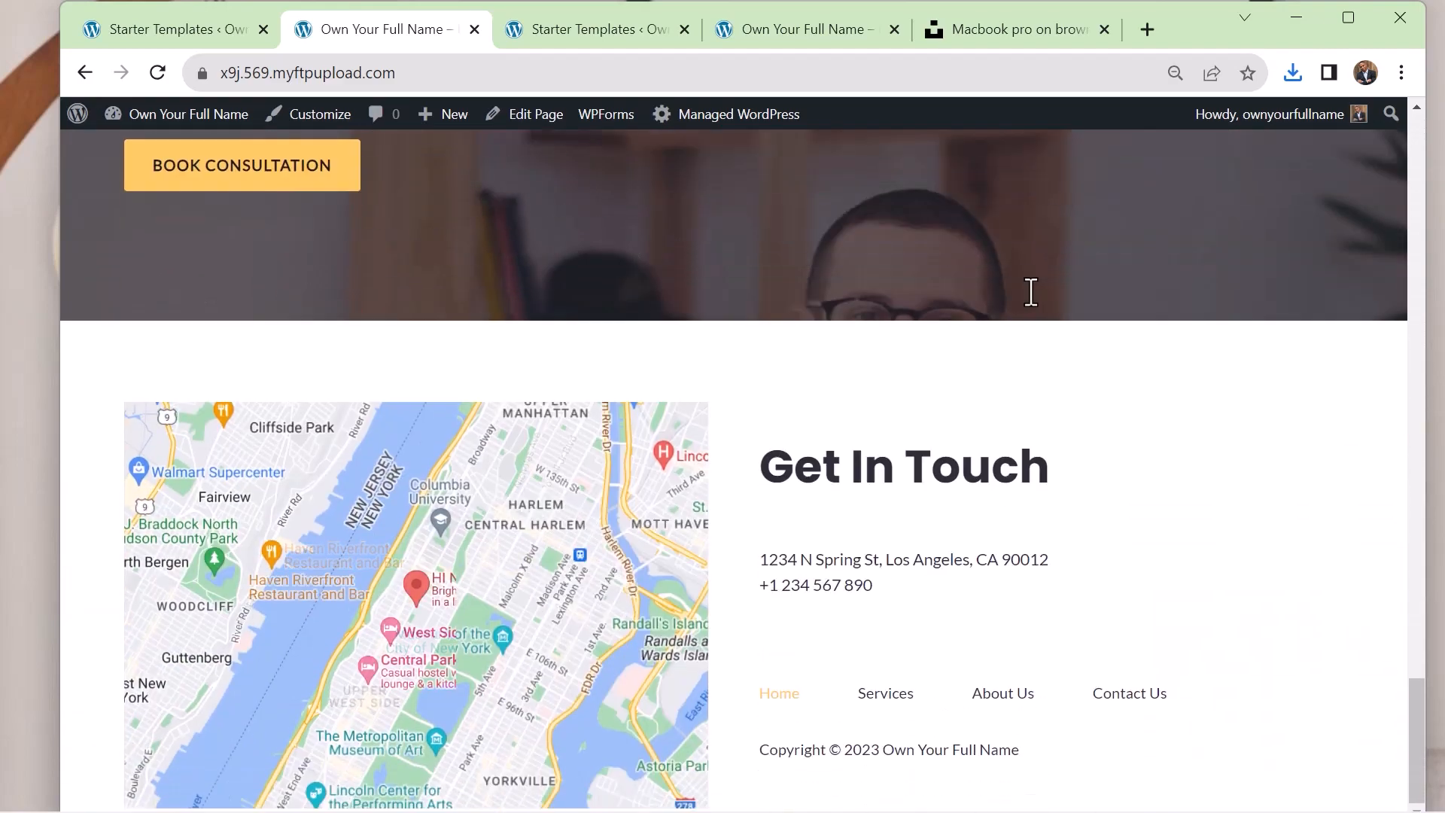
pyautogui.scroll(15, 1030, 292)
pyautogui.scroll(20, 1031, 292)
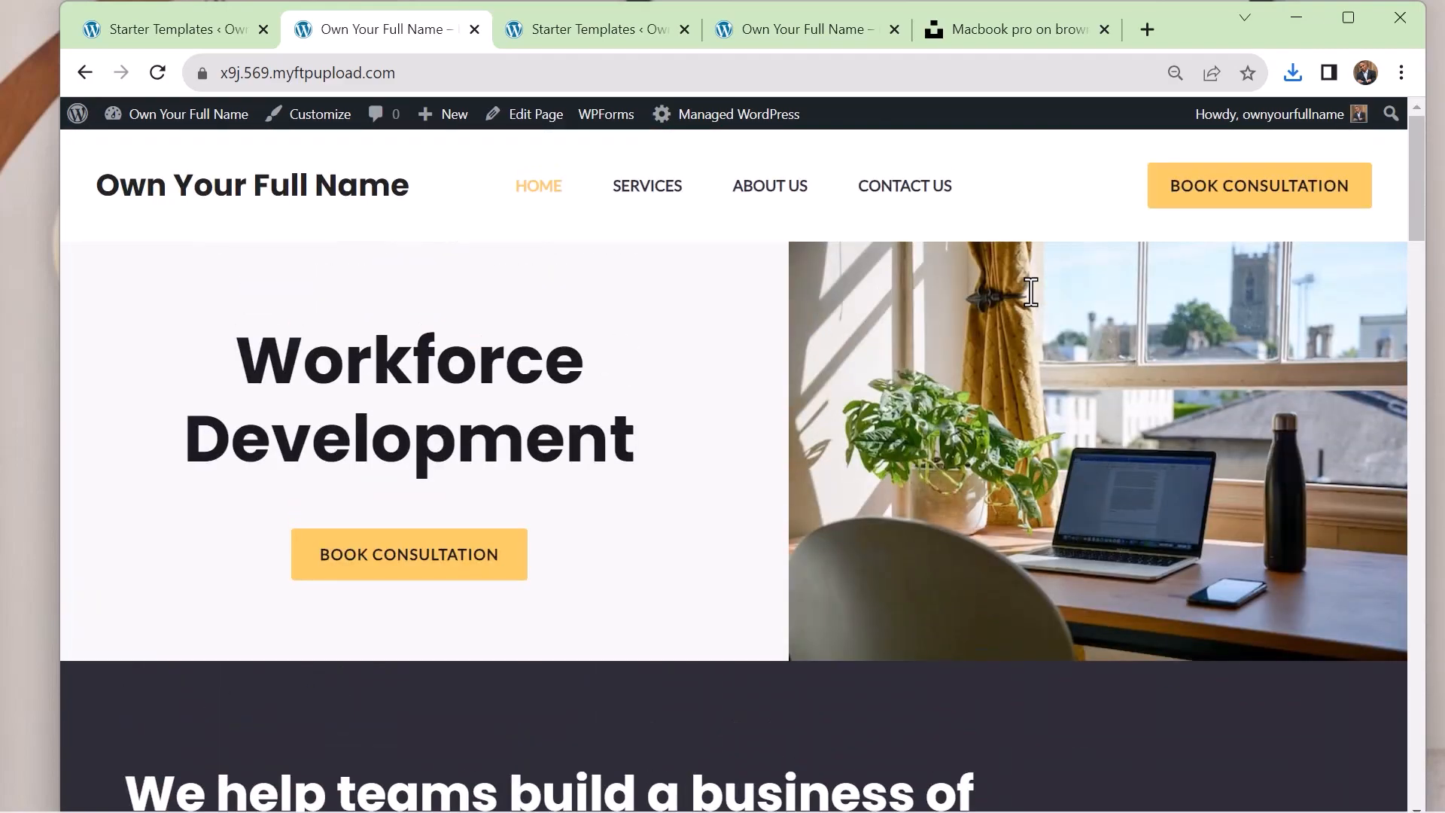
# On the WordPress dashboard, dismiss the Starter Templates rating notice as already done and hide the WPForms box
pyautogui.moveTo(162, 133)
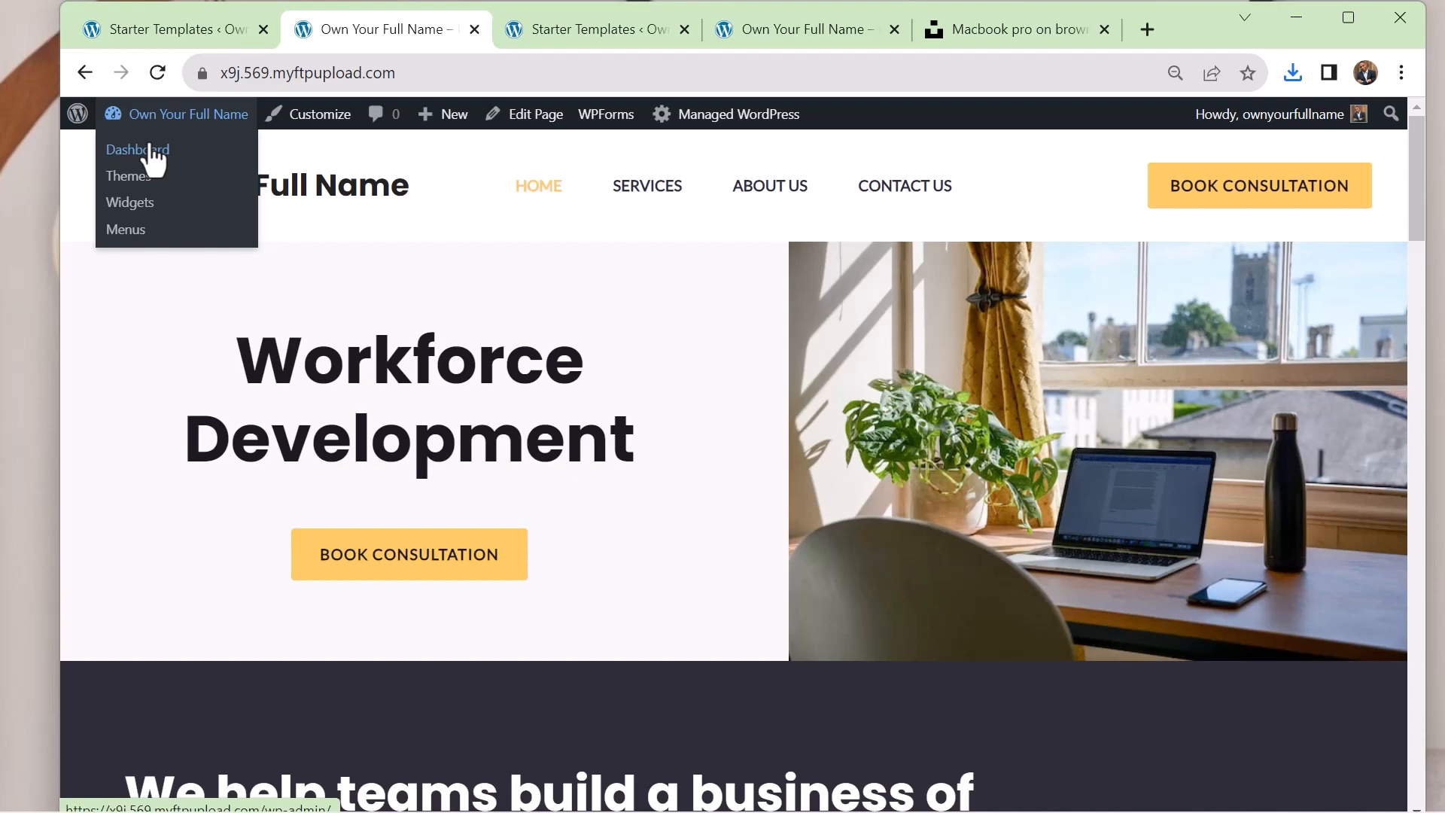
pyautogui.click(154, 154)
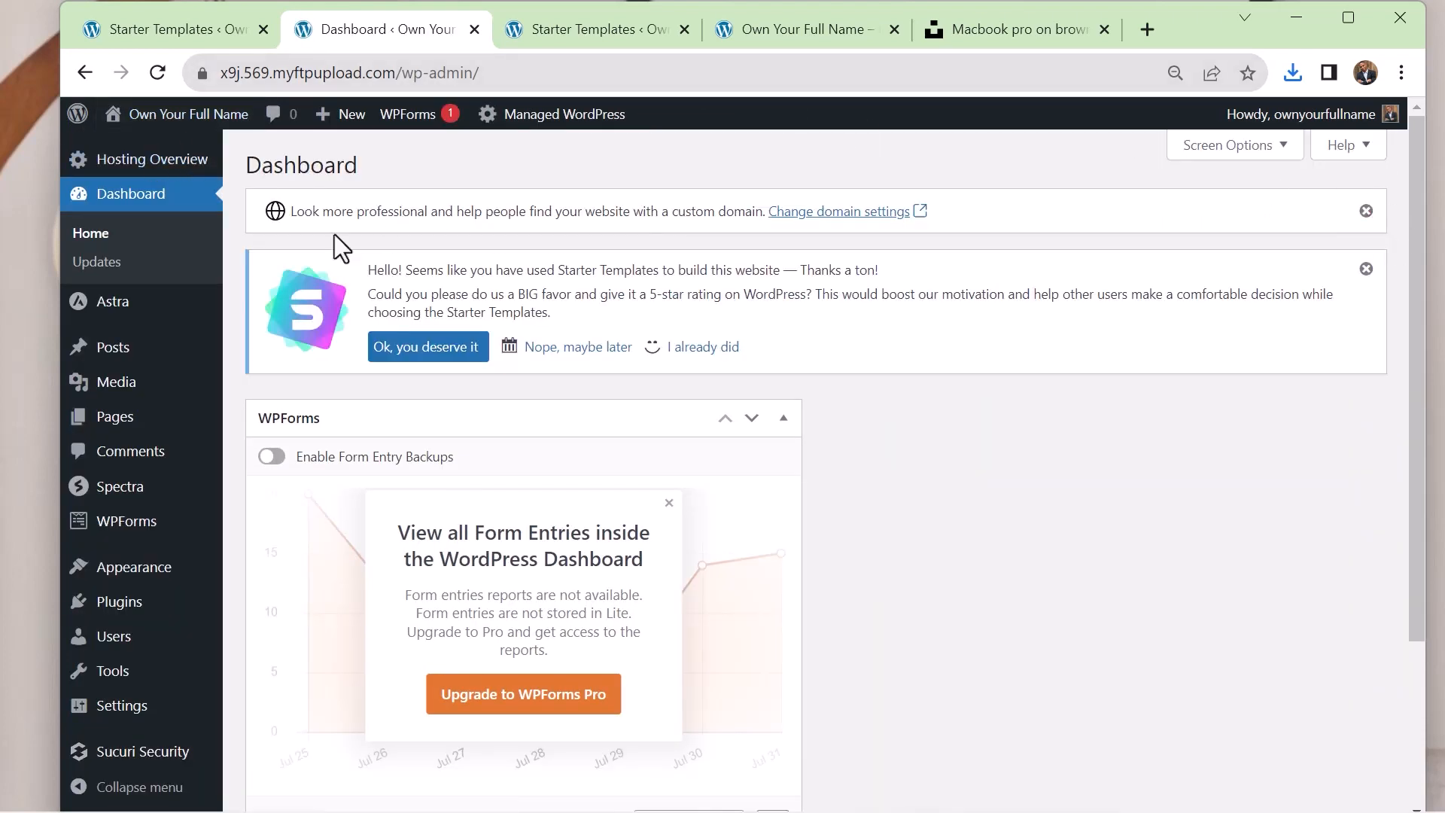
pyautogui.click(700, 348)
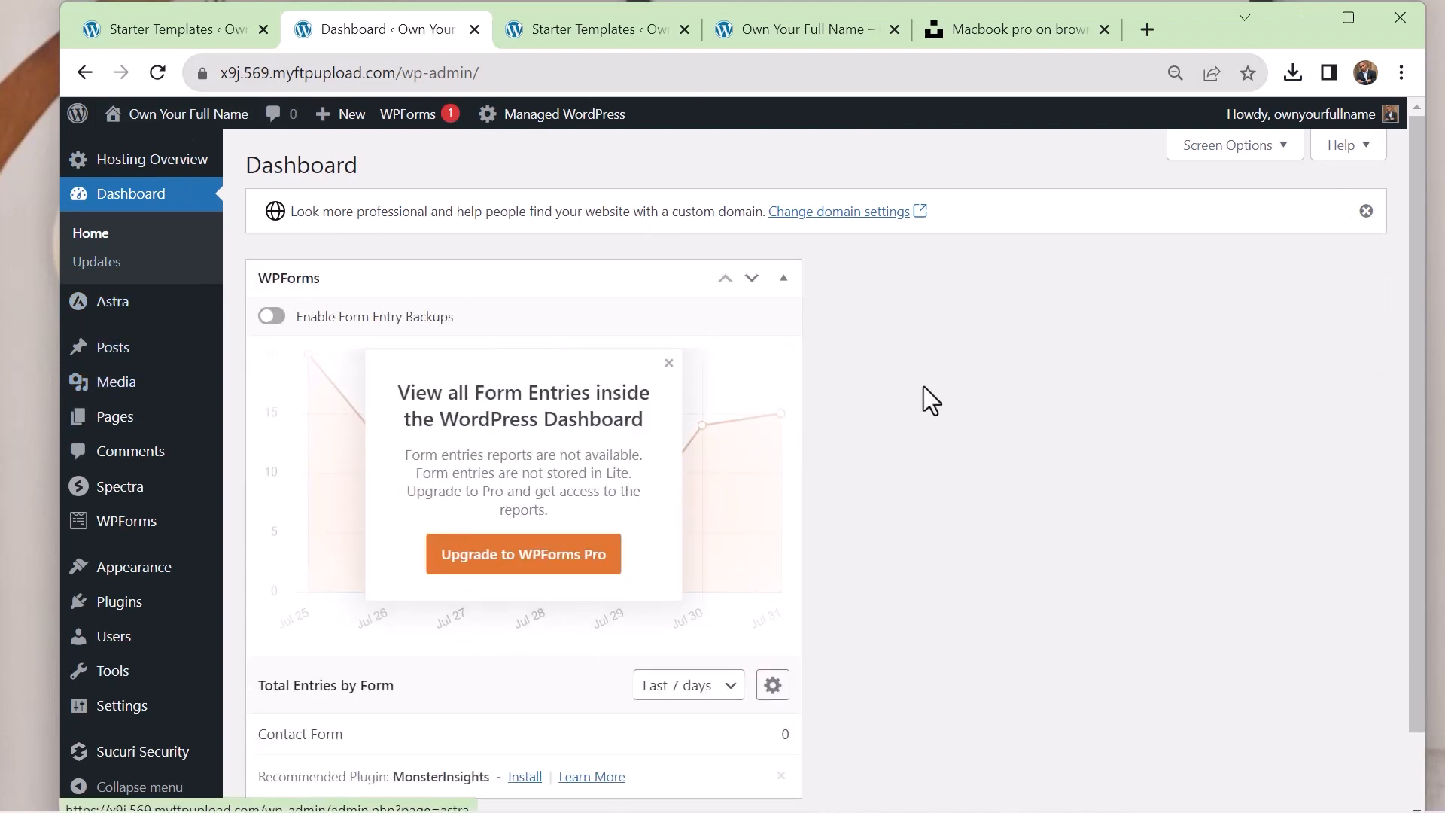
pyautogui.click(1242, 143)
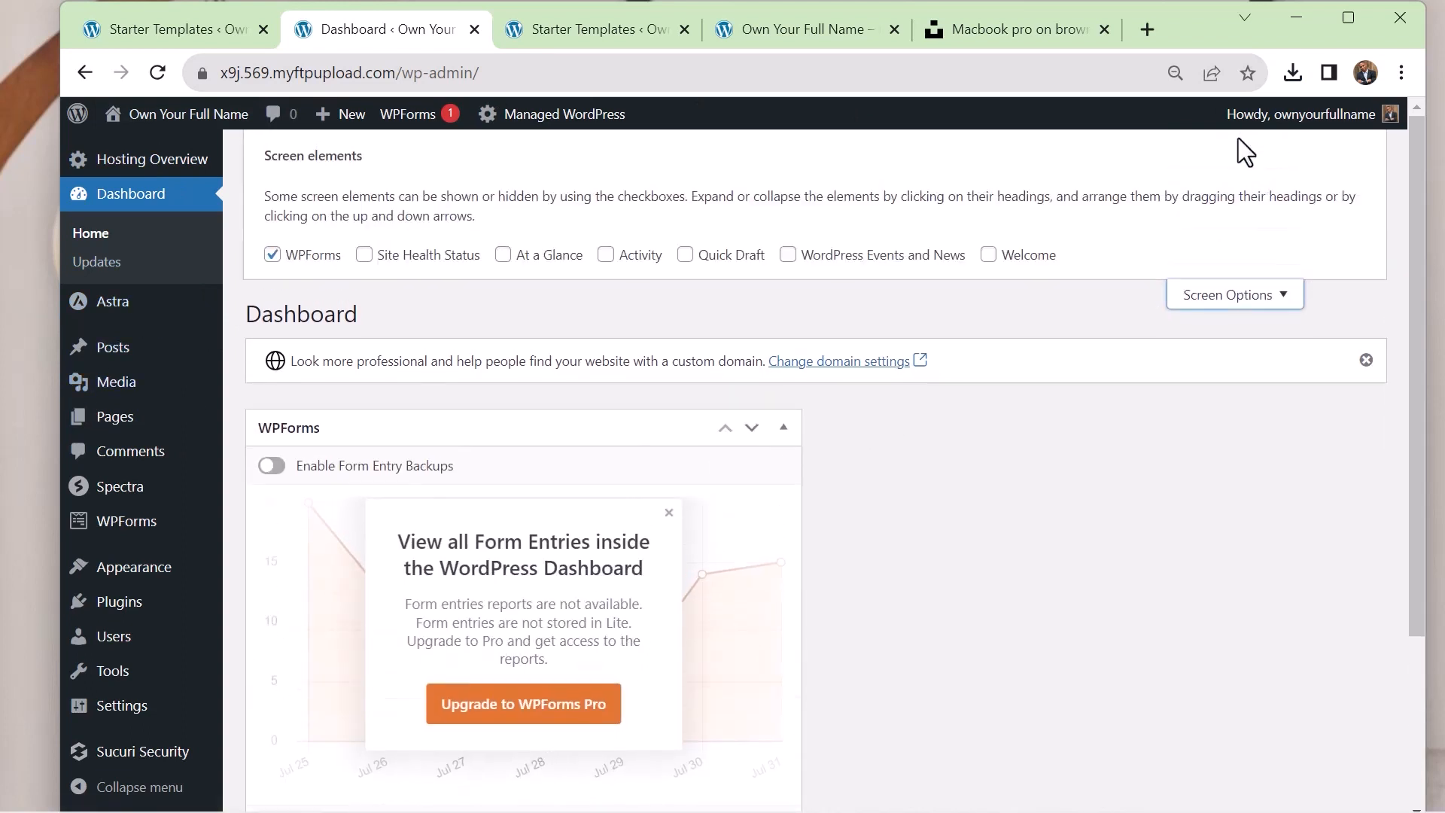
pyautogui.click(272, 255)
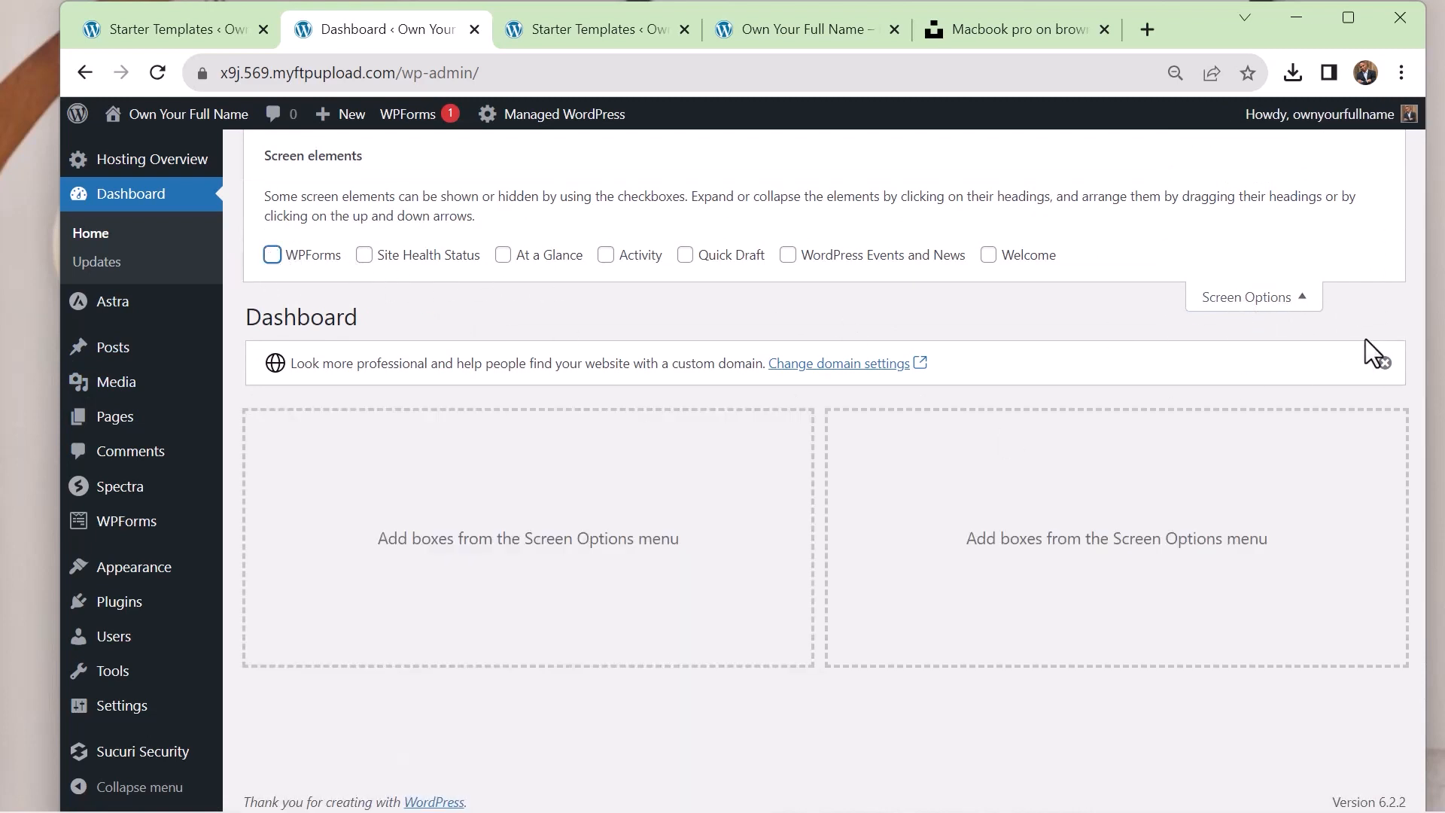
pyautogui.click(1244, 299)
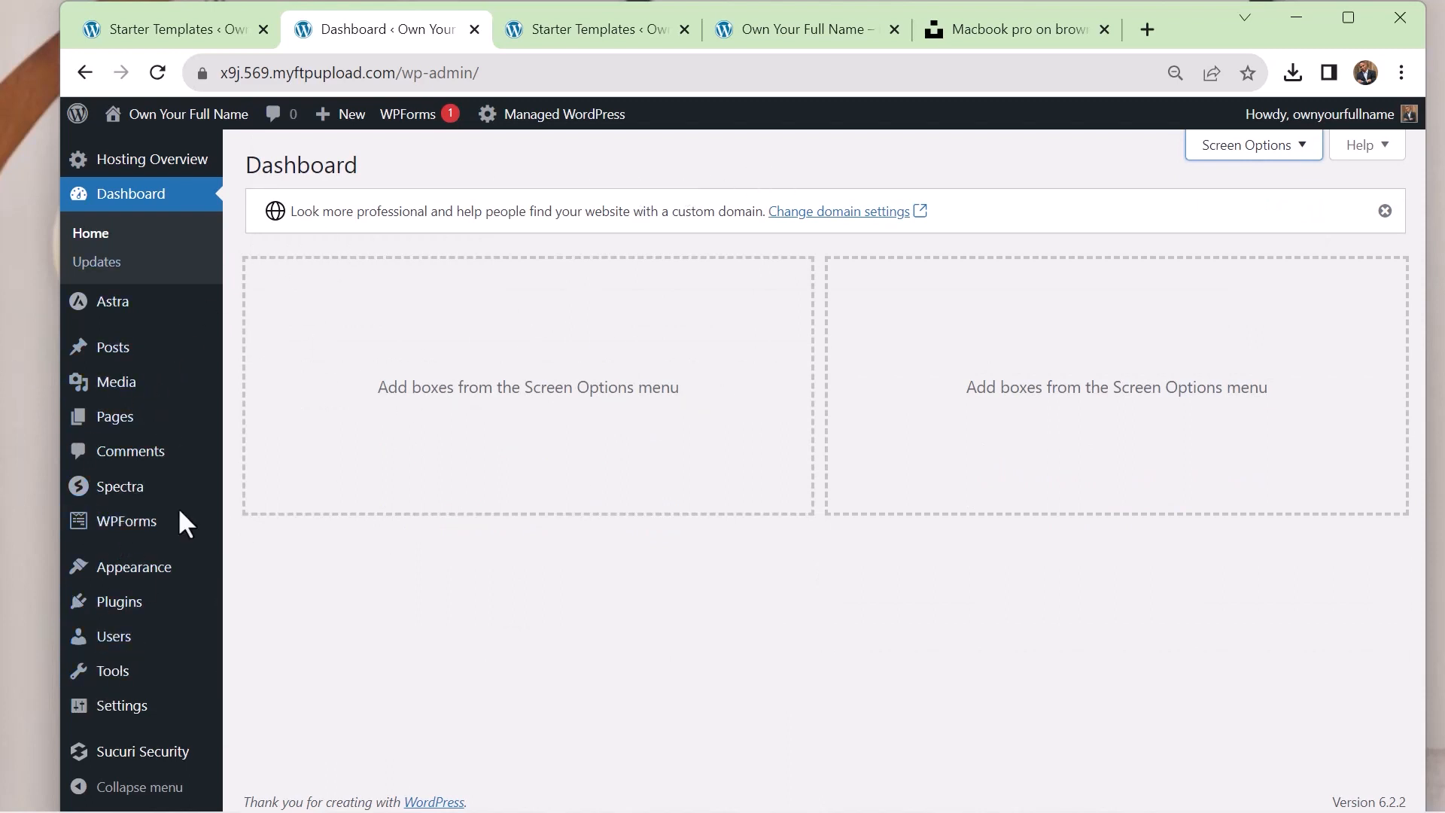
# Look through the list of all pages and the site's General Settings
pyautogui.click(107, 422)
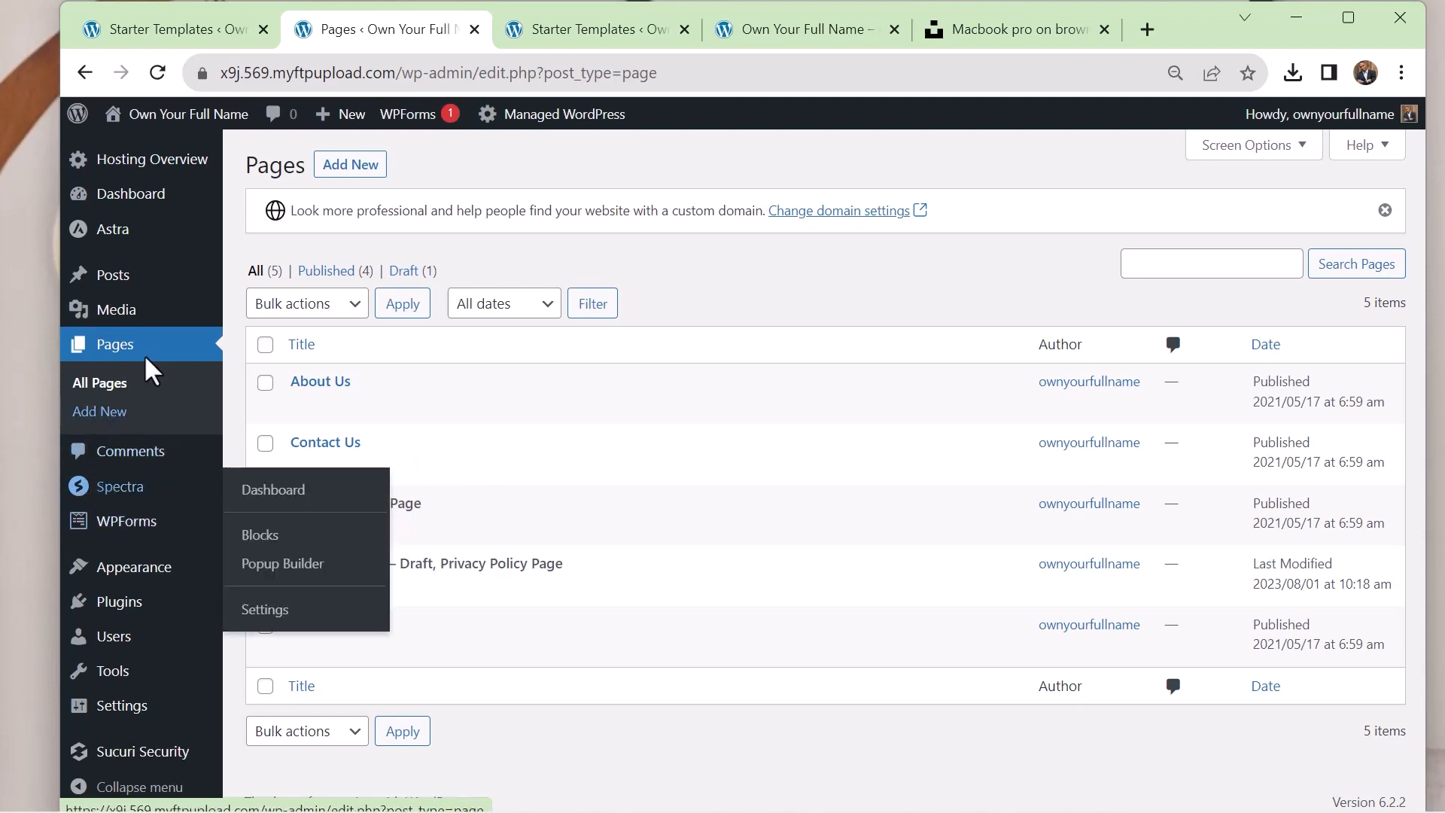
pyautogui.moveTo(132, 689)
pyautogui.moveTo(132, 715)
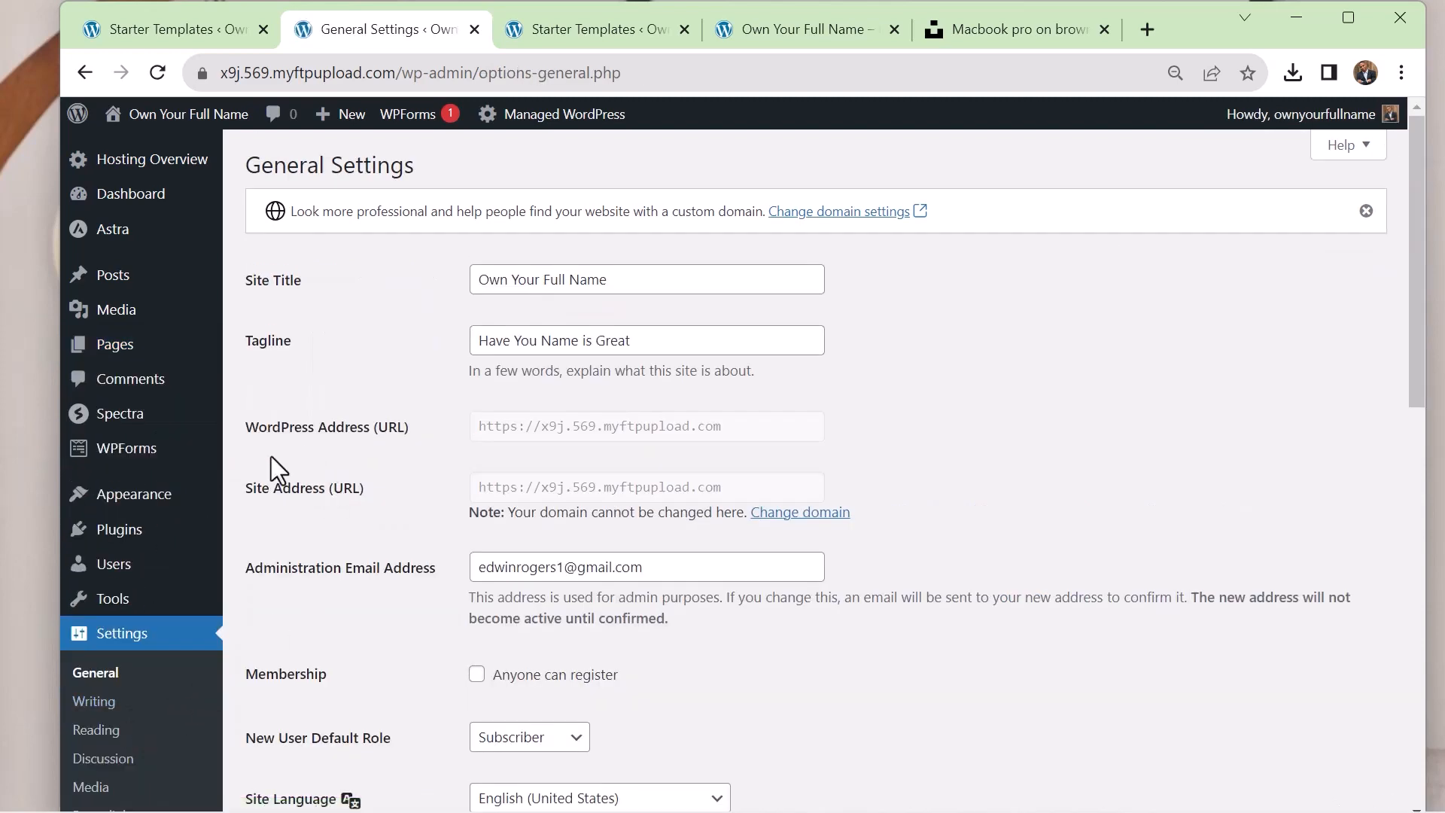
pyautogui.scroll(-1, 155, 609)
pyautogui.scroll(-5, 151, 616)
# Show the static homepage choices in the Reading Settings and pick Home
pyautogui.click(113, 596)
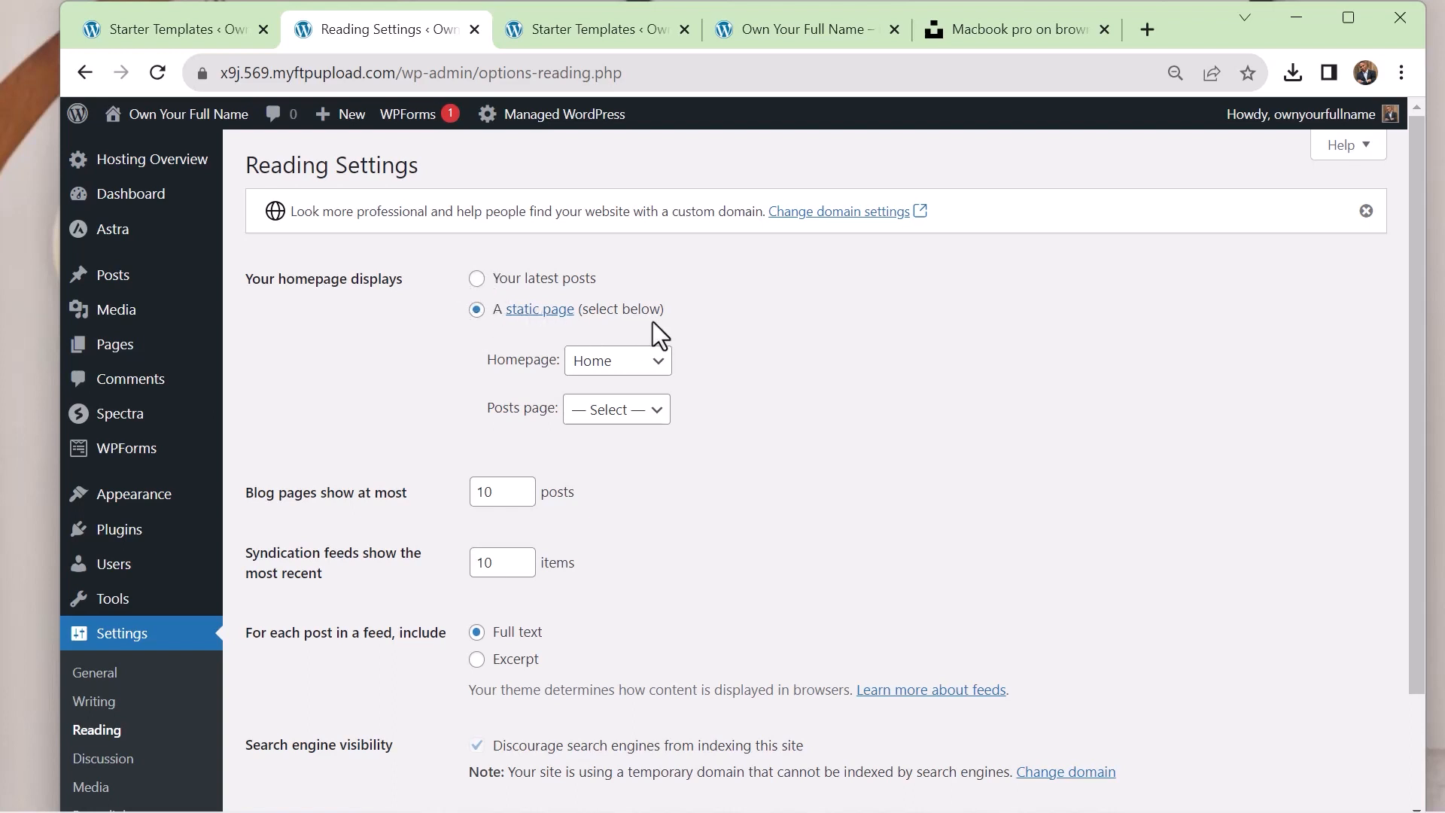
pyautogui.click(653, 369)
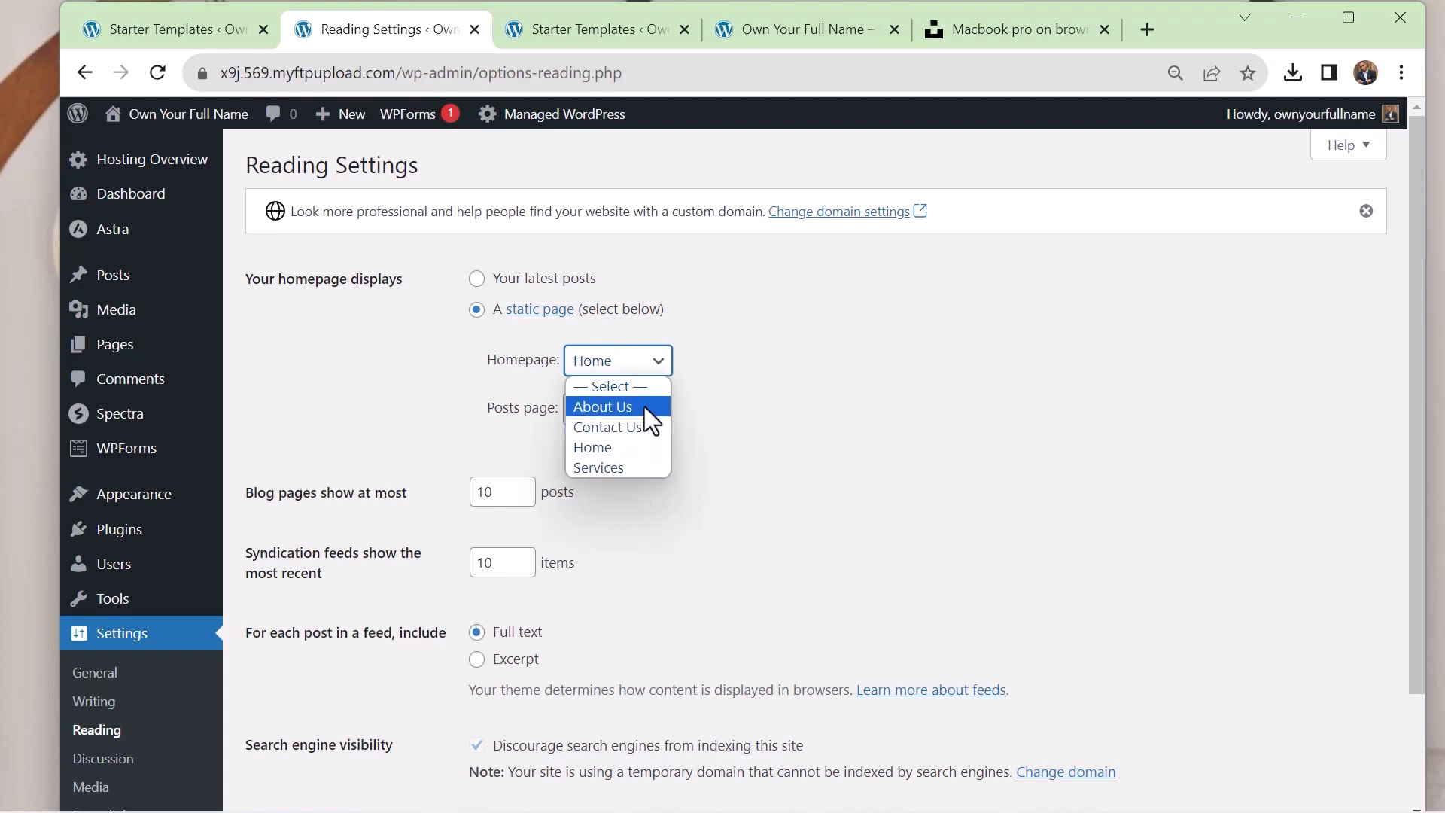
pyautogui.click(634, 445)
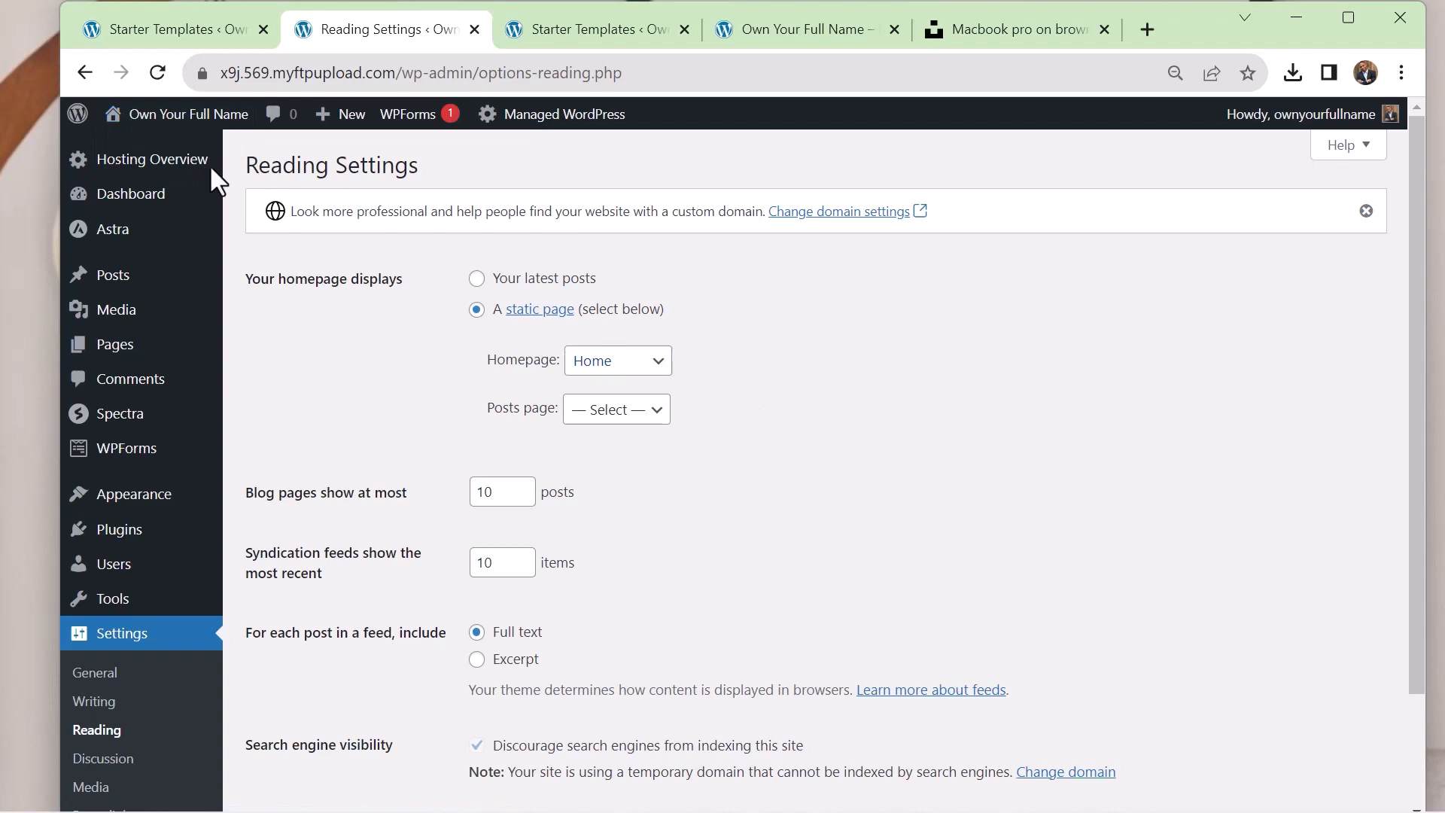
# Open the site's front end in a new browser tab
pyautogui.moveTo(181, 116)
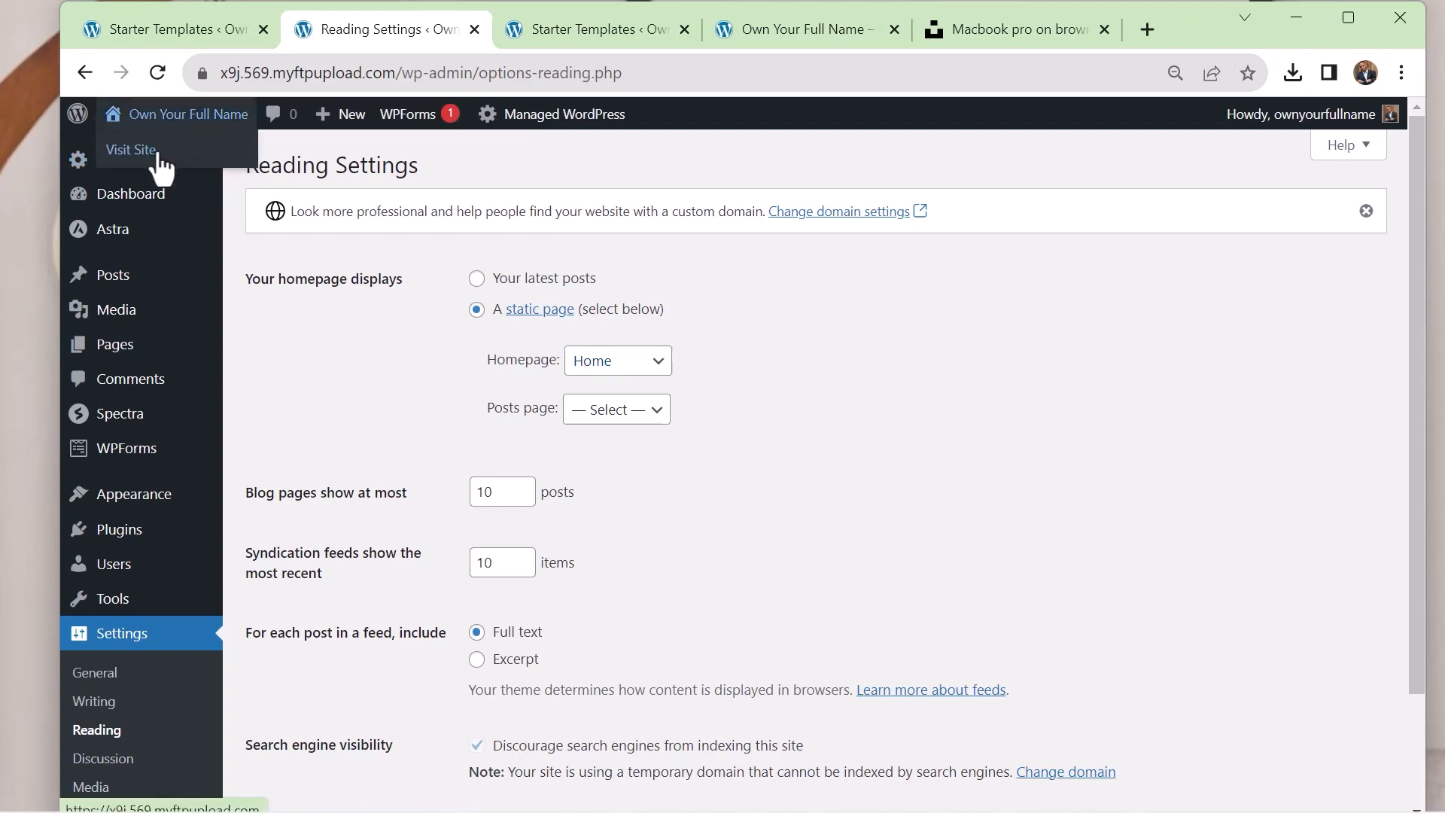
pyautogui.rightClick(159, 153)
pyautogui.click(250, 170)
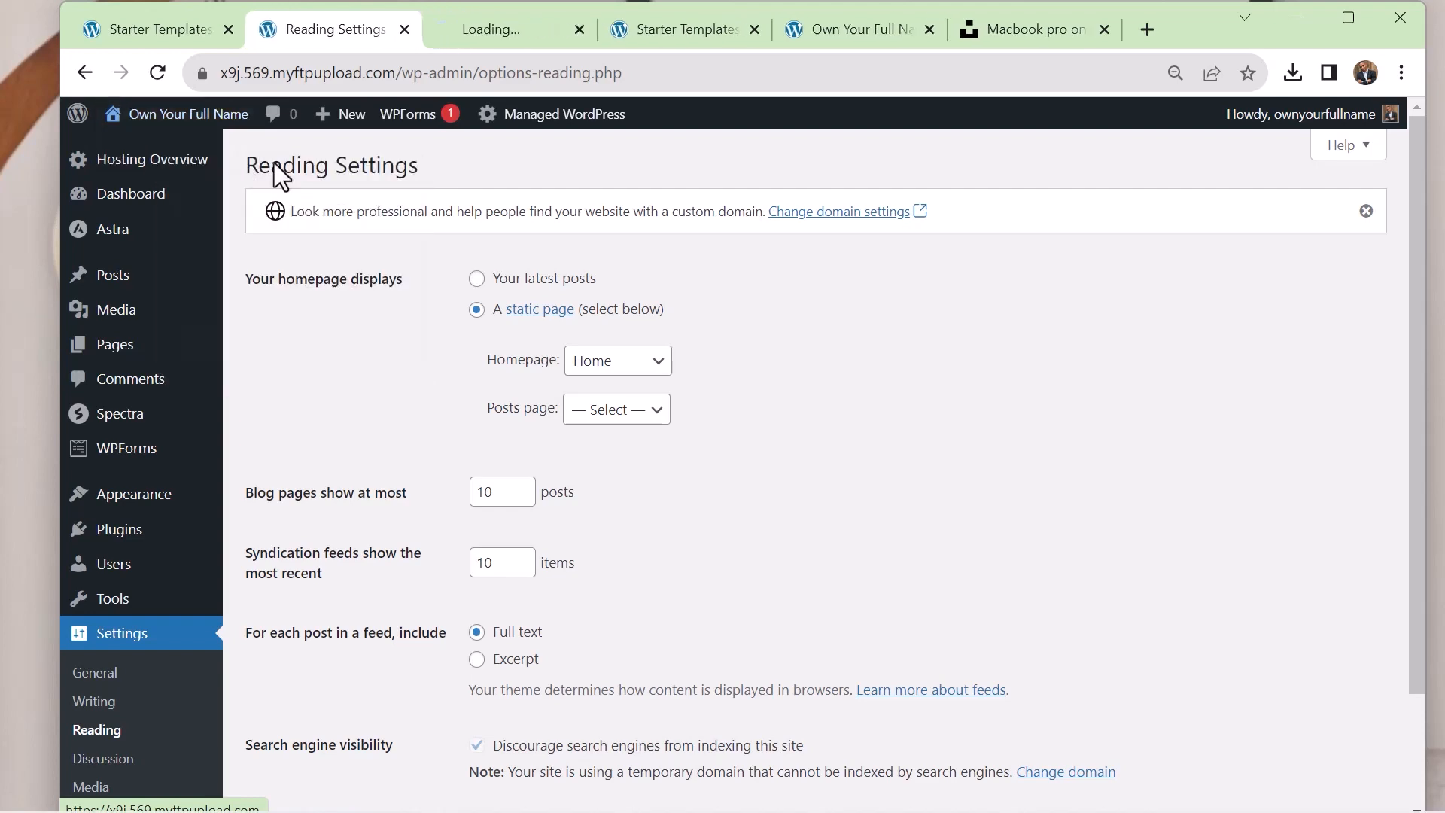
# Close the Unsplash, Starter Templates and site preview tabs, keeping only the Reading Settings tab open
pyautogui.click(1063, 29)
pyautogui.click(1103, 30)
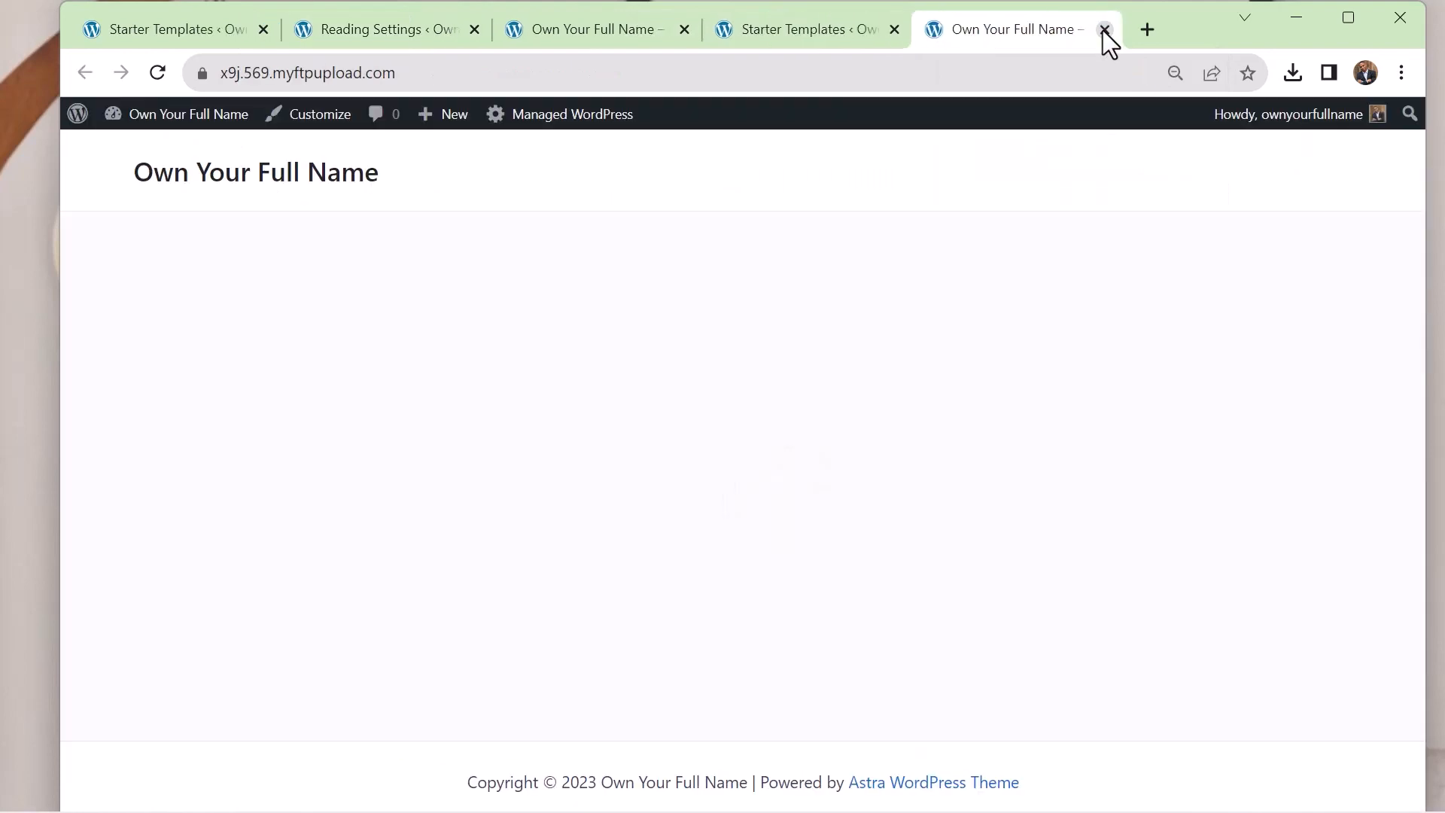
pyautogui.click(1103, 30)
pyautogui.click(1104, 30)
pyautogui.click(1103, 30)
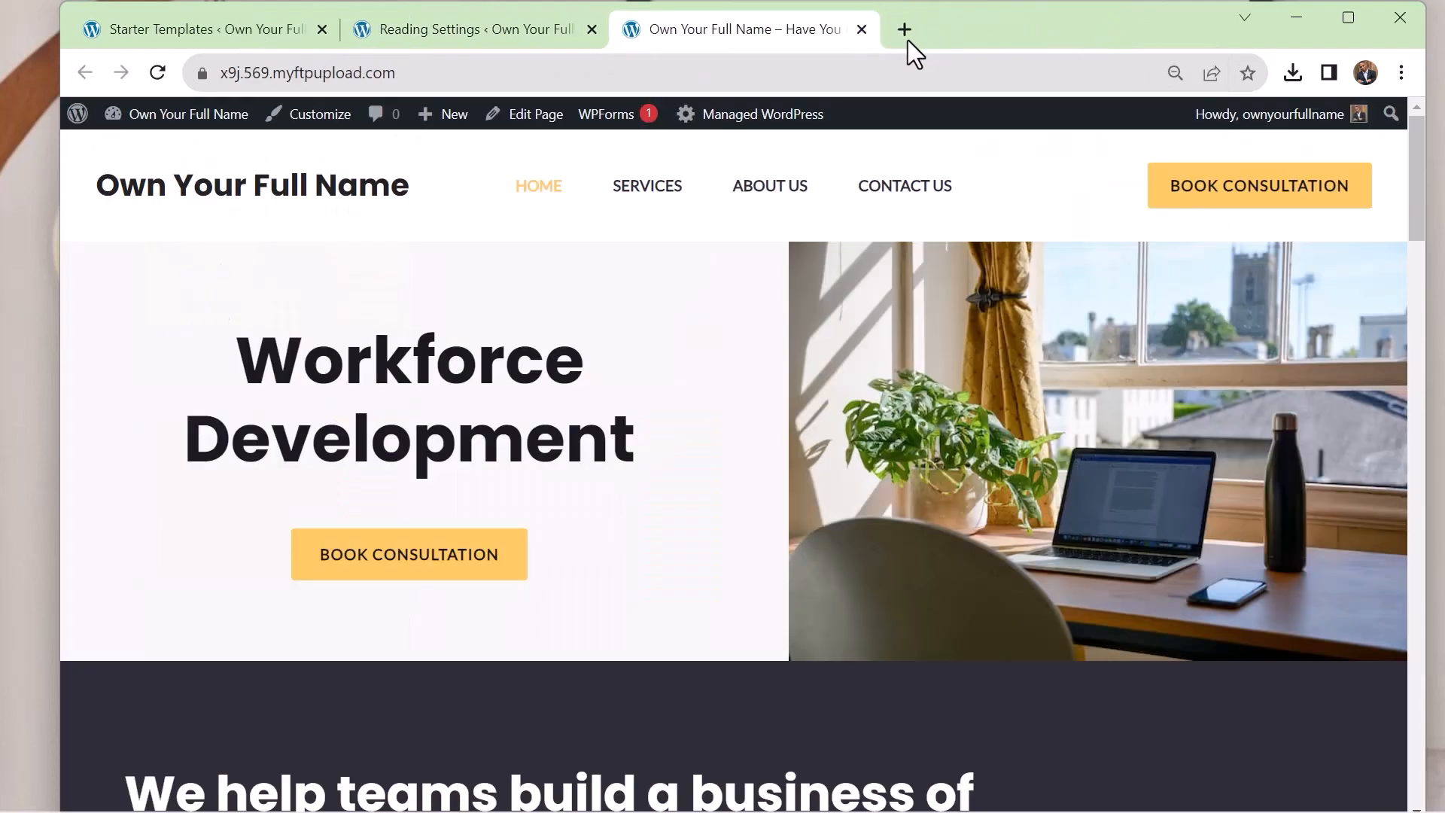
pyautogui.click(862, 29)
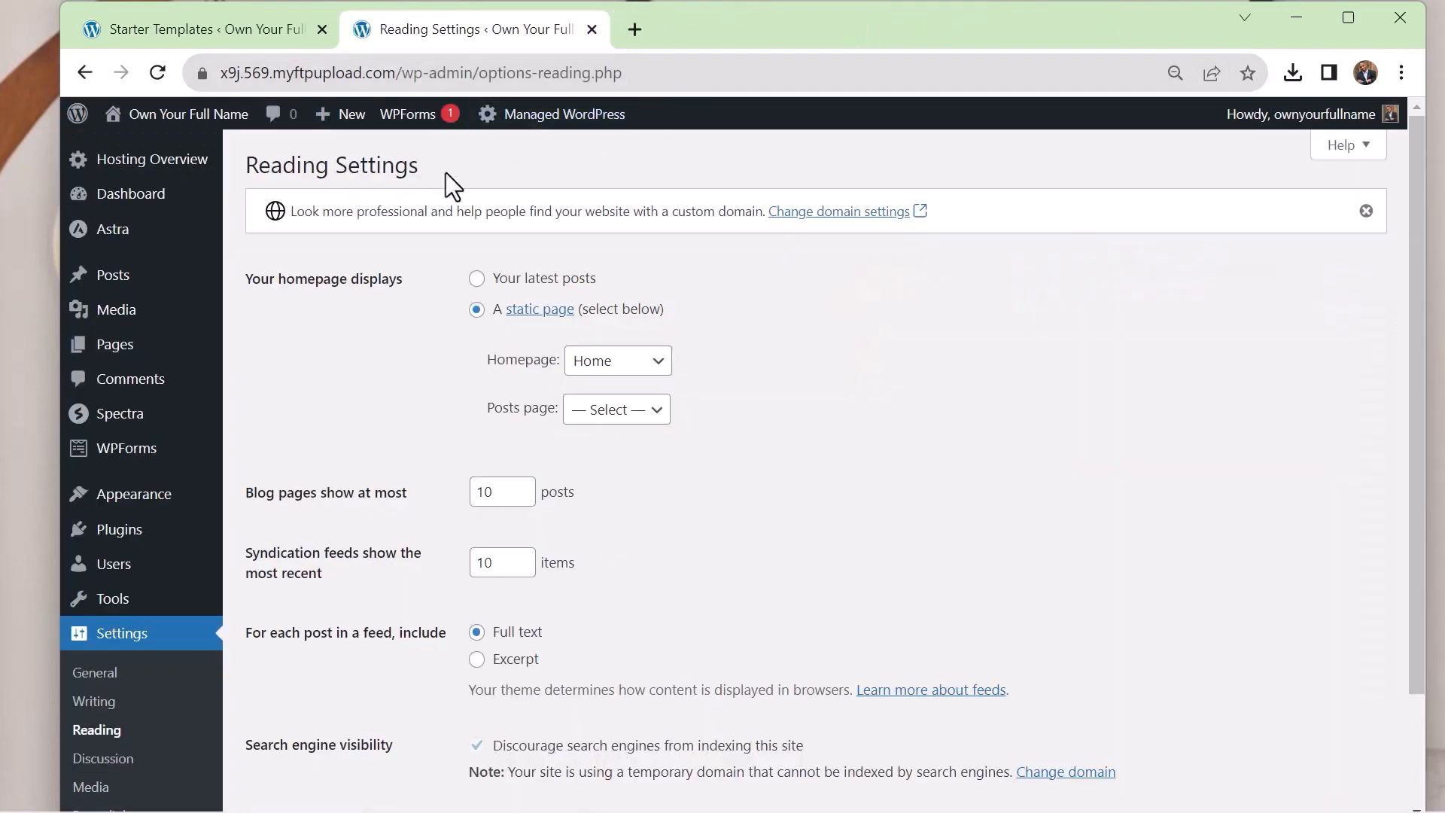
pyautogui.click(184, 38)
pyautogui.click(322, 30)
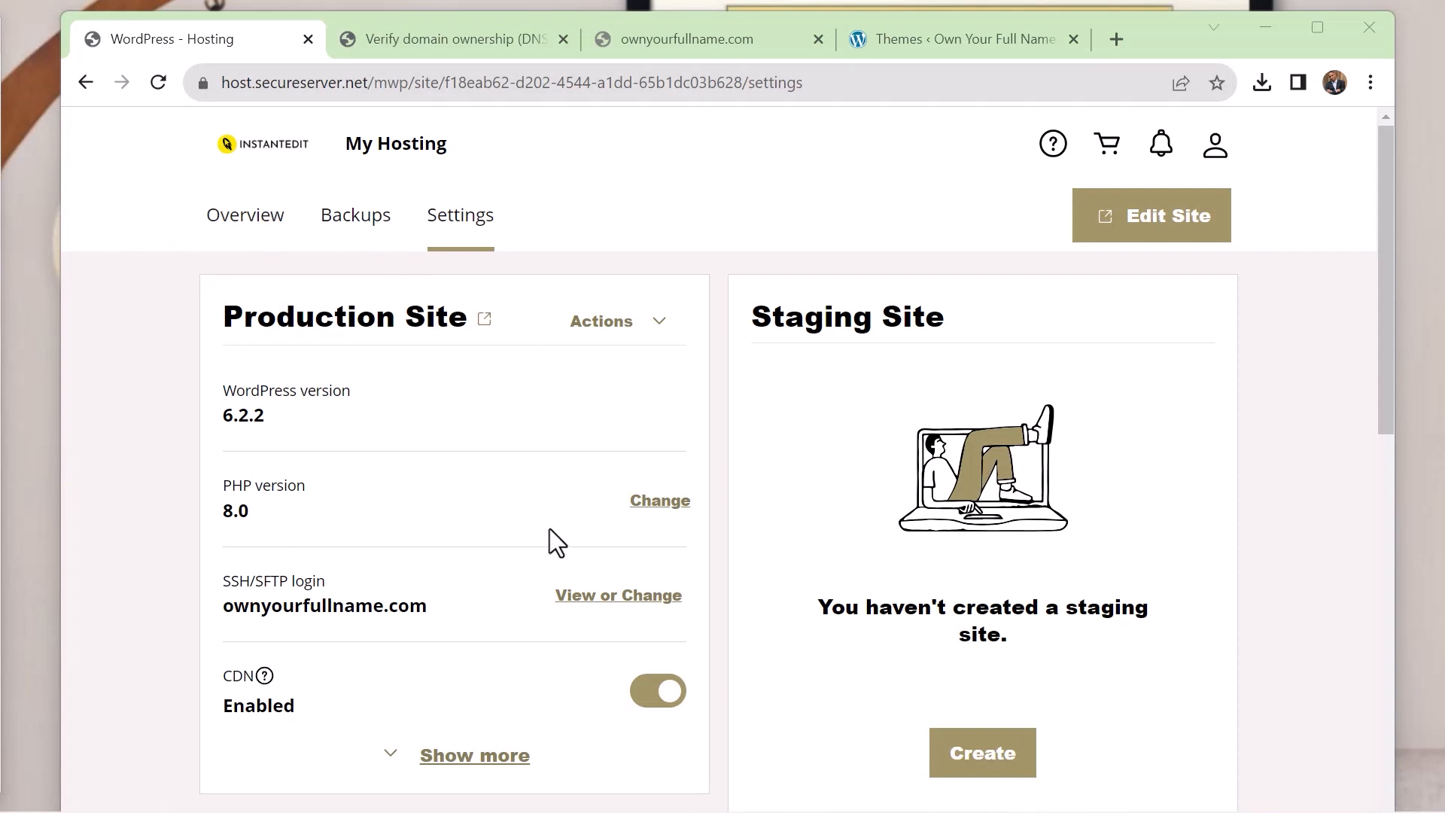
# Open the production site from the hosting settings and view its Home page on the ownyourfullname.com domain
pyautogui.click(484, 321)
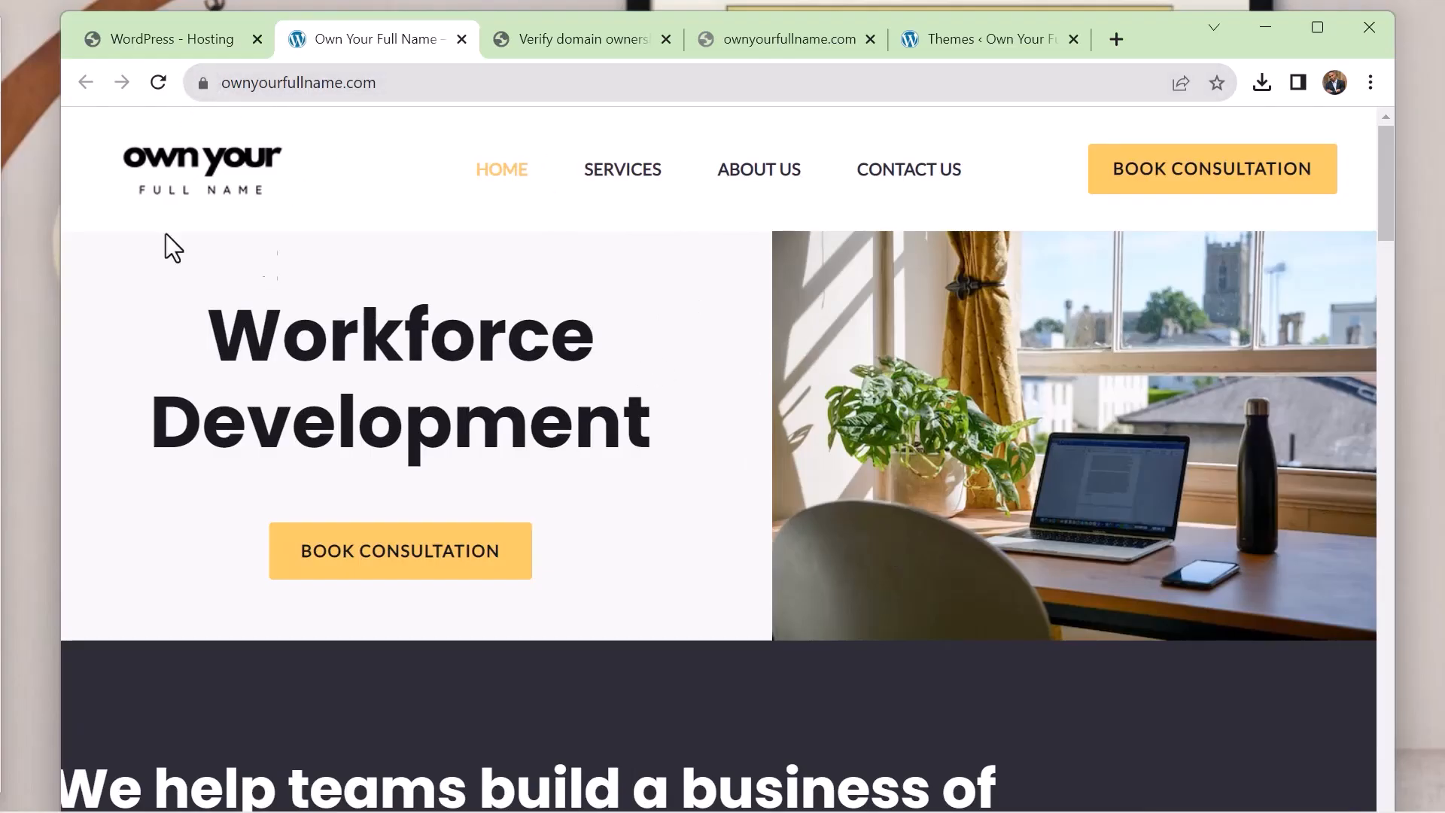
pyautogui.scroll(-10, 687, 486)
pyautogui.scroll(10, 687, 486)
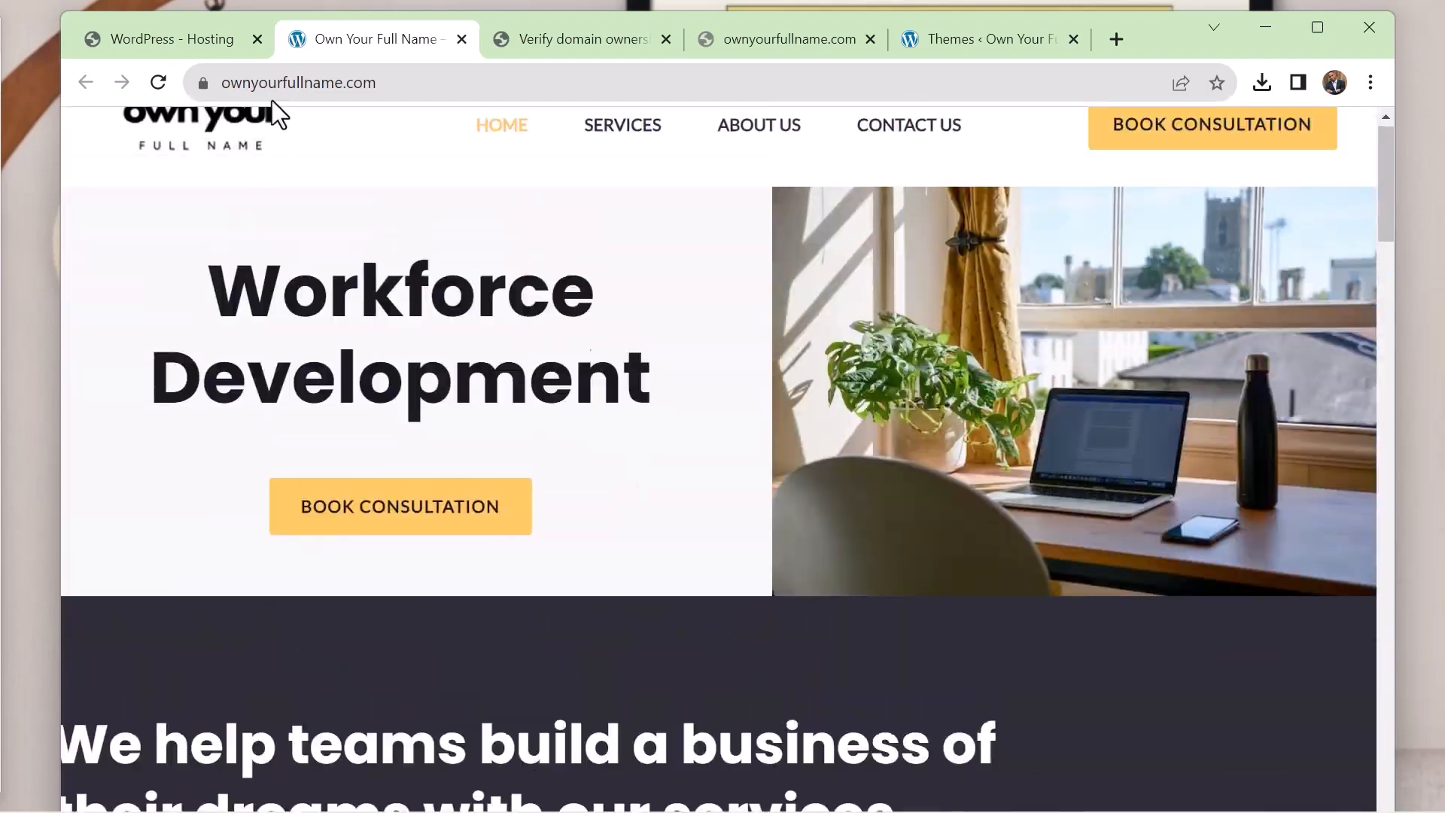
# Return to the hosting settings and create a staging site for the production site
pyautogui.click(187, 39)
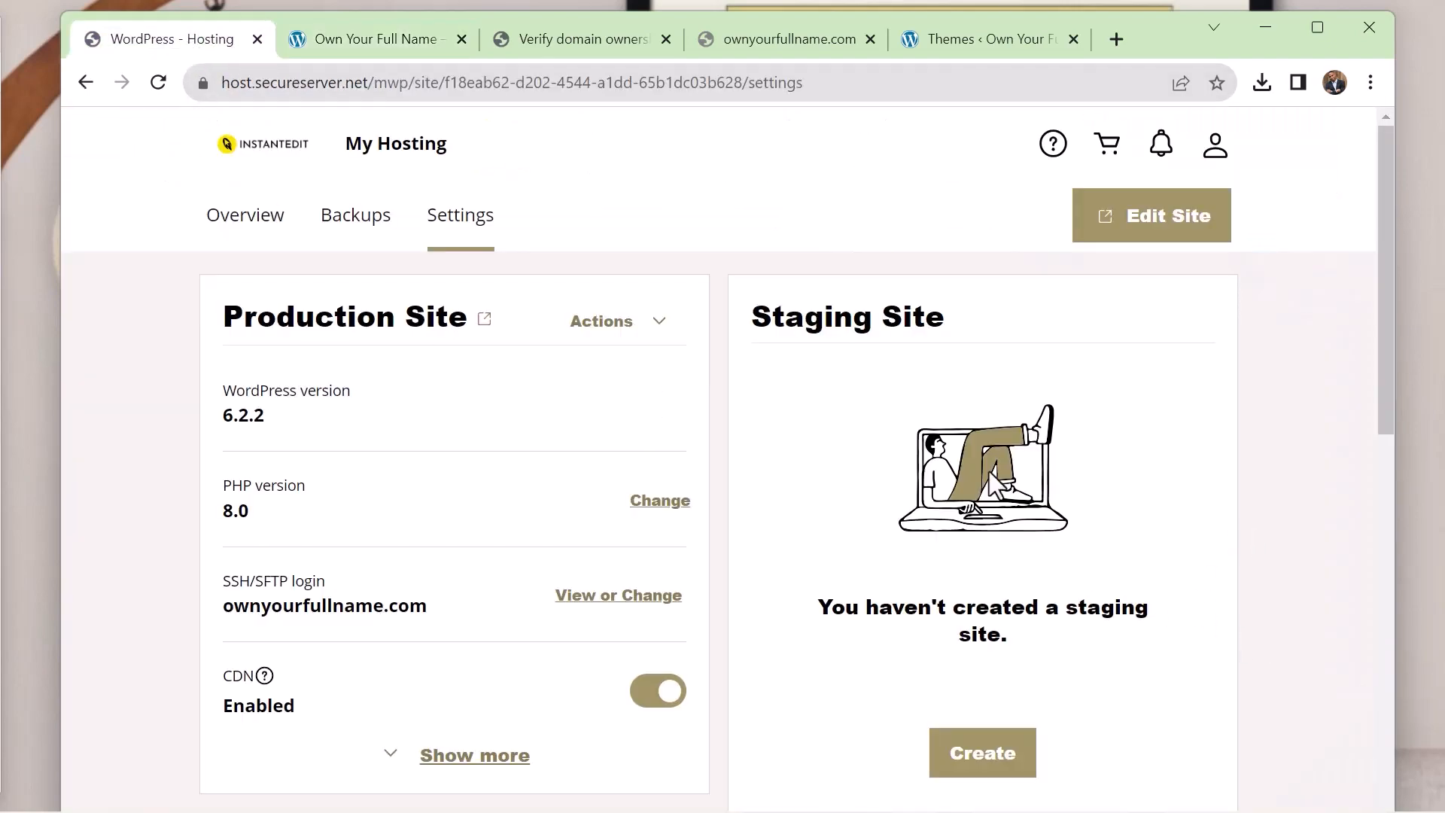
pyautogui.click(989, 761)
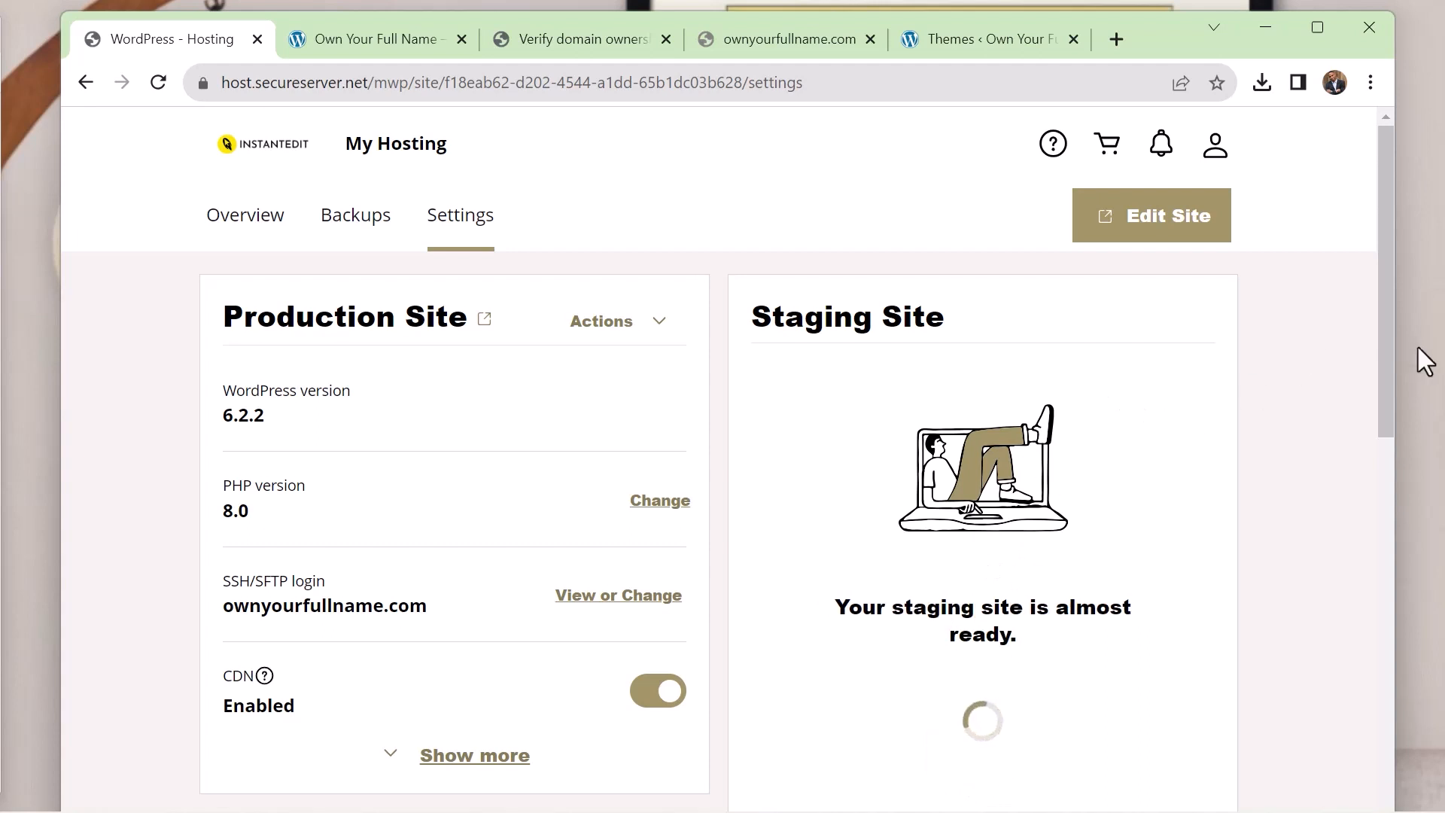
pyautogui.moveTo(1393, 363); pyautogui.dragTo(1384, 428)
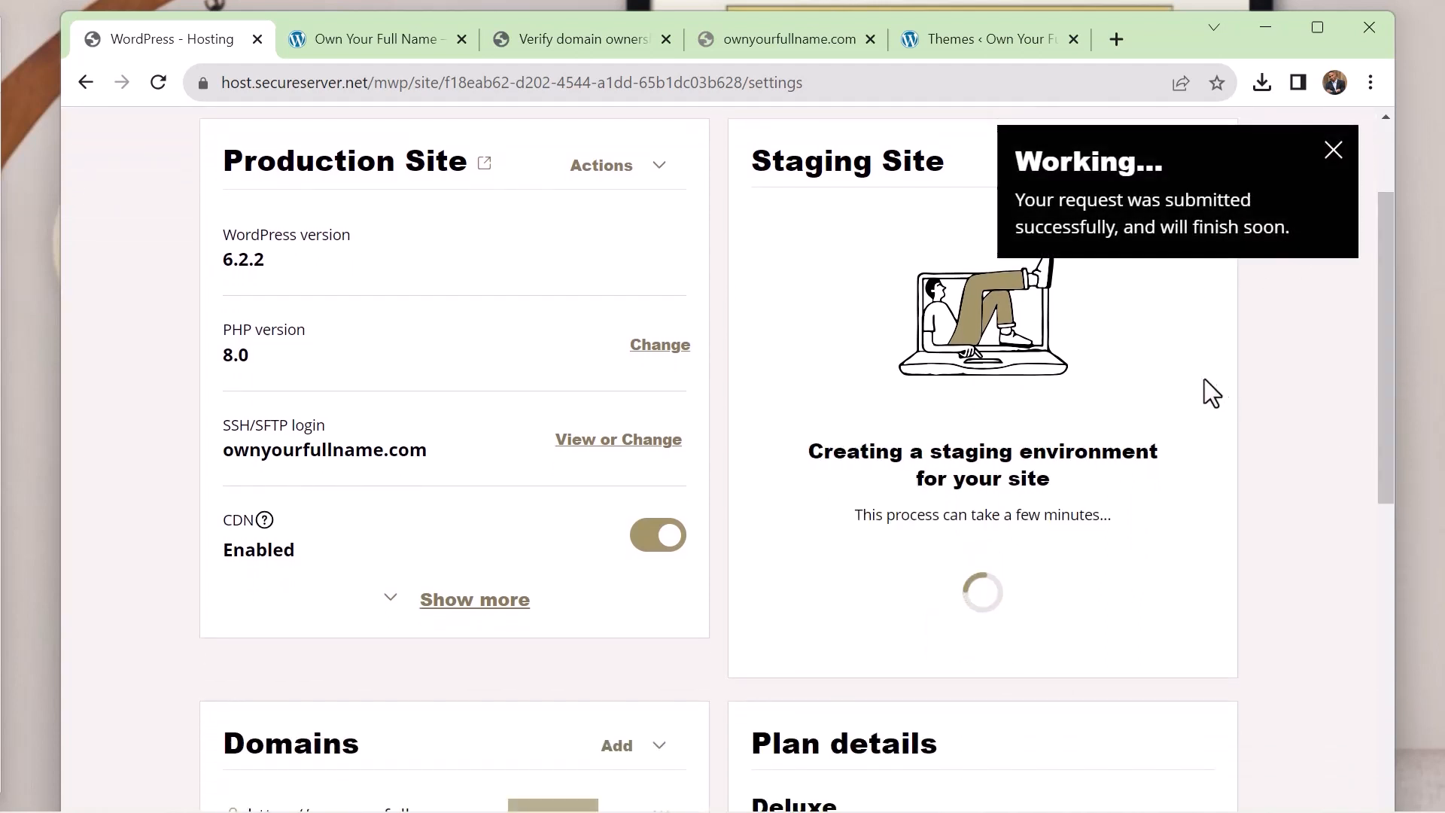
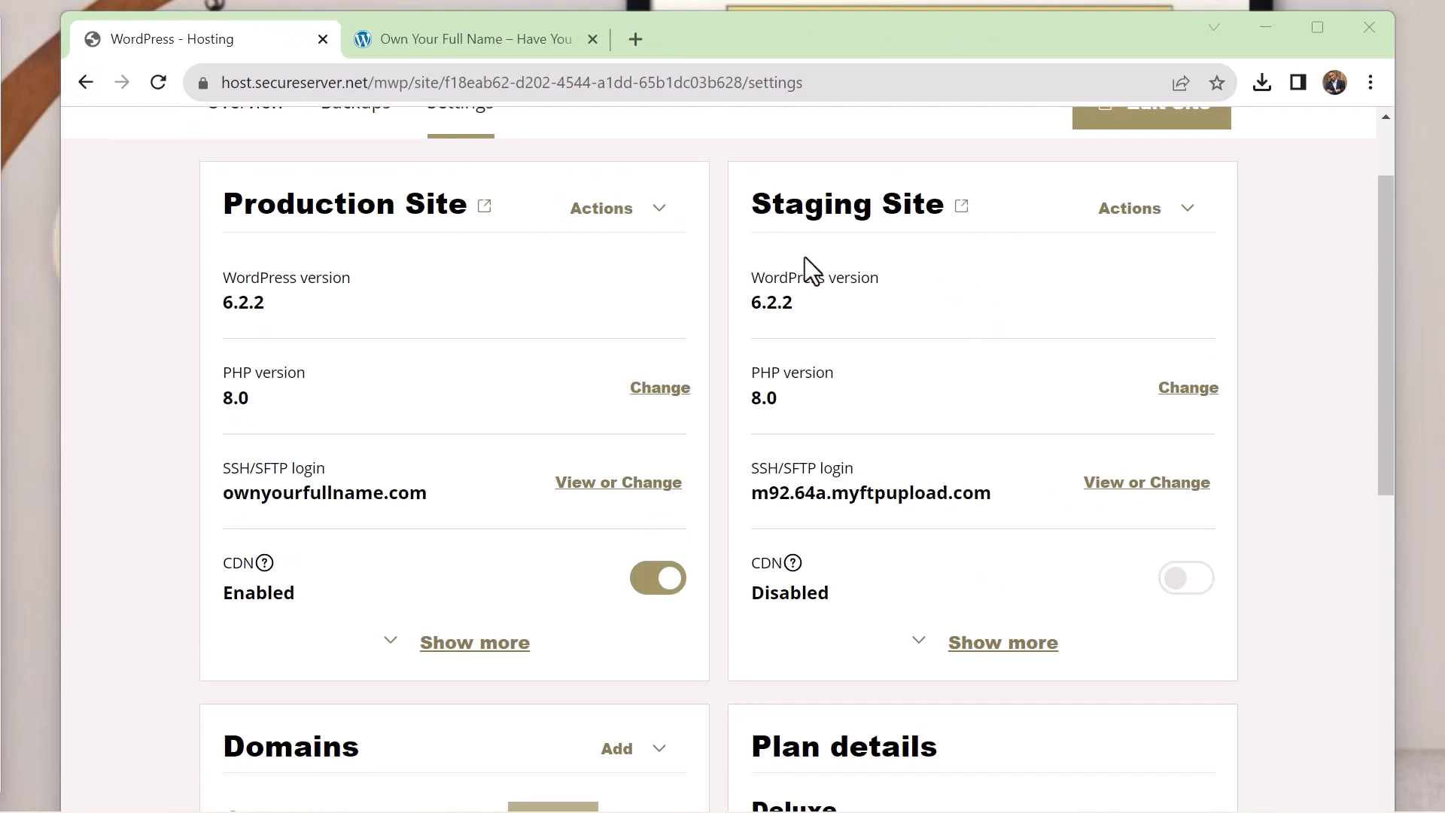
# Open the staging site and the production site from the hosting settings in separate tabs, then return to the settings
pyautogui.click(1189, 214)
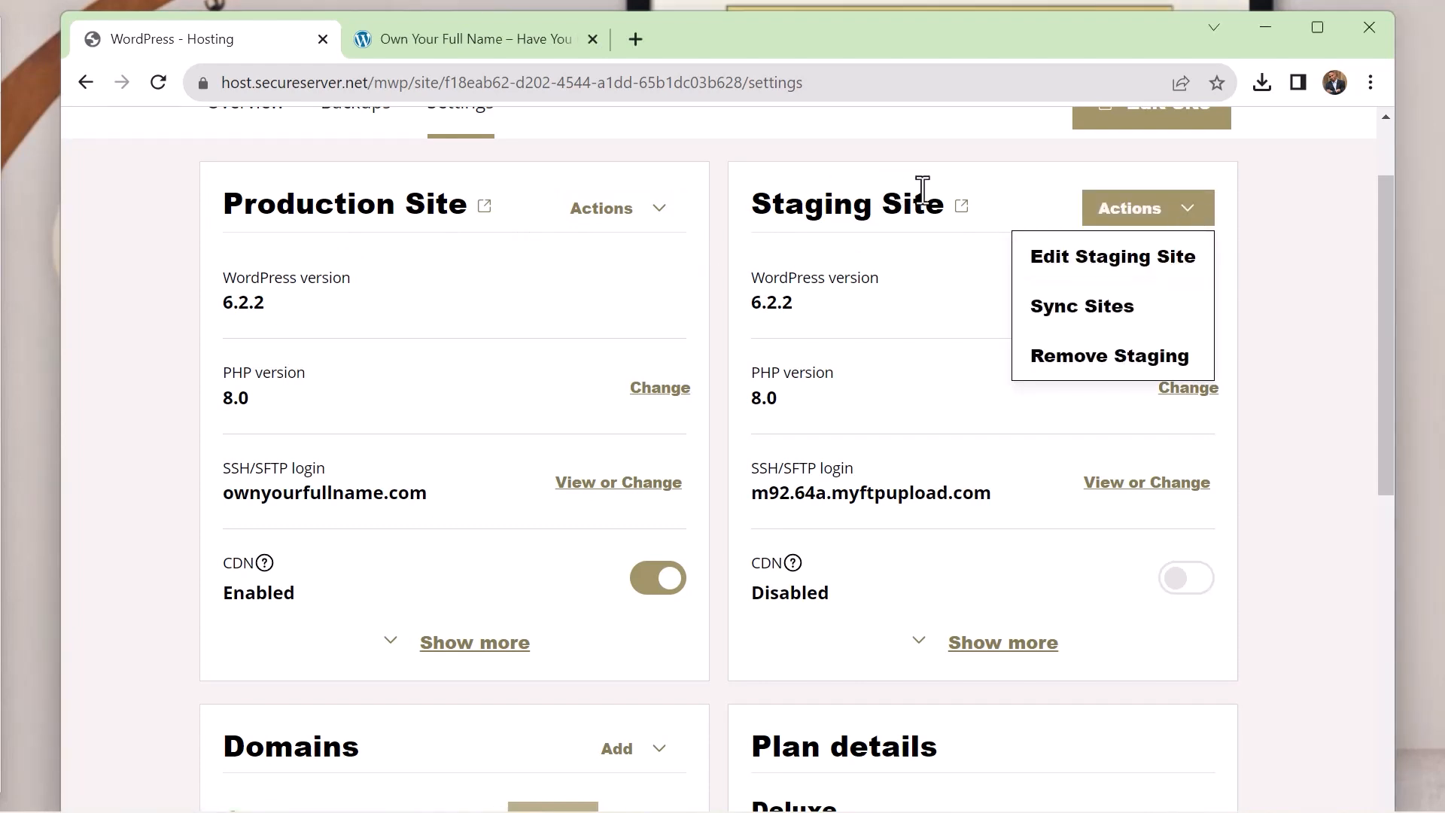
pyautogui.click(961, 206)
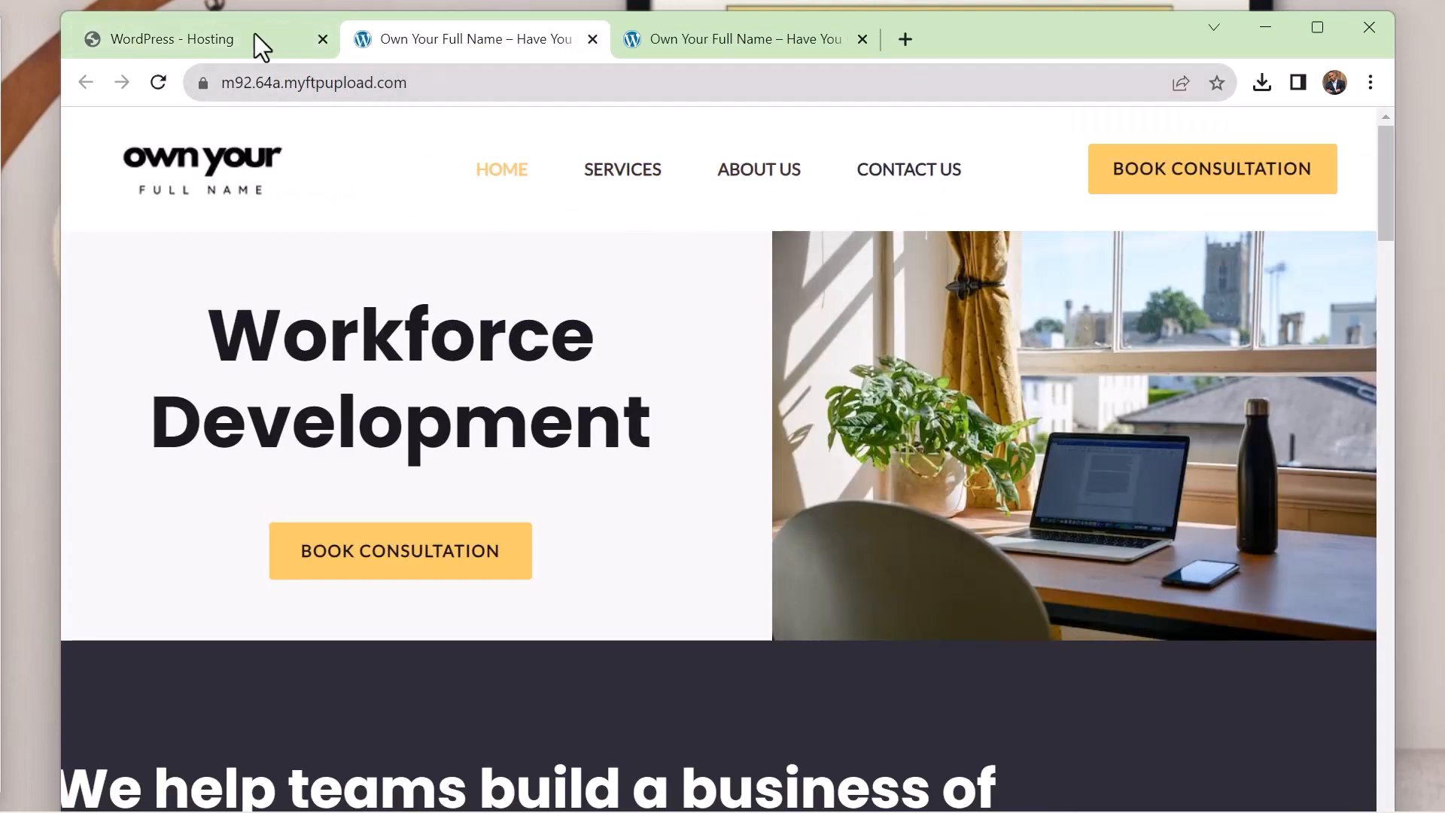
pyautogui.click(225, 38)
pyautogui.click(484, 206)
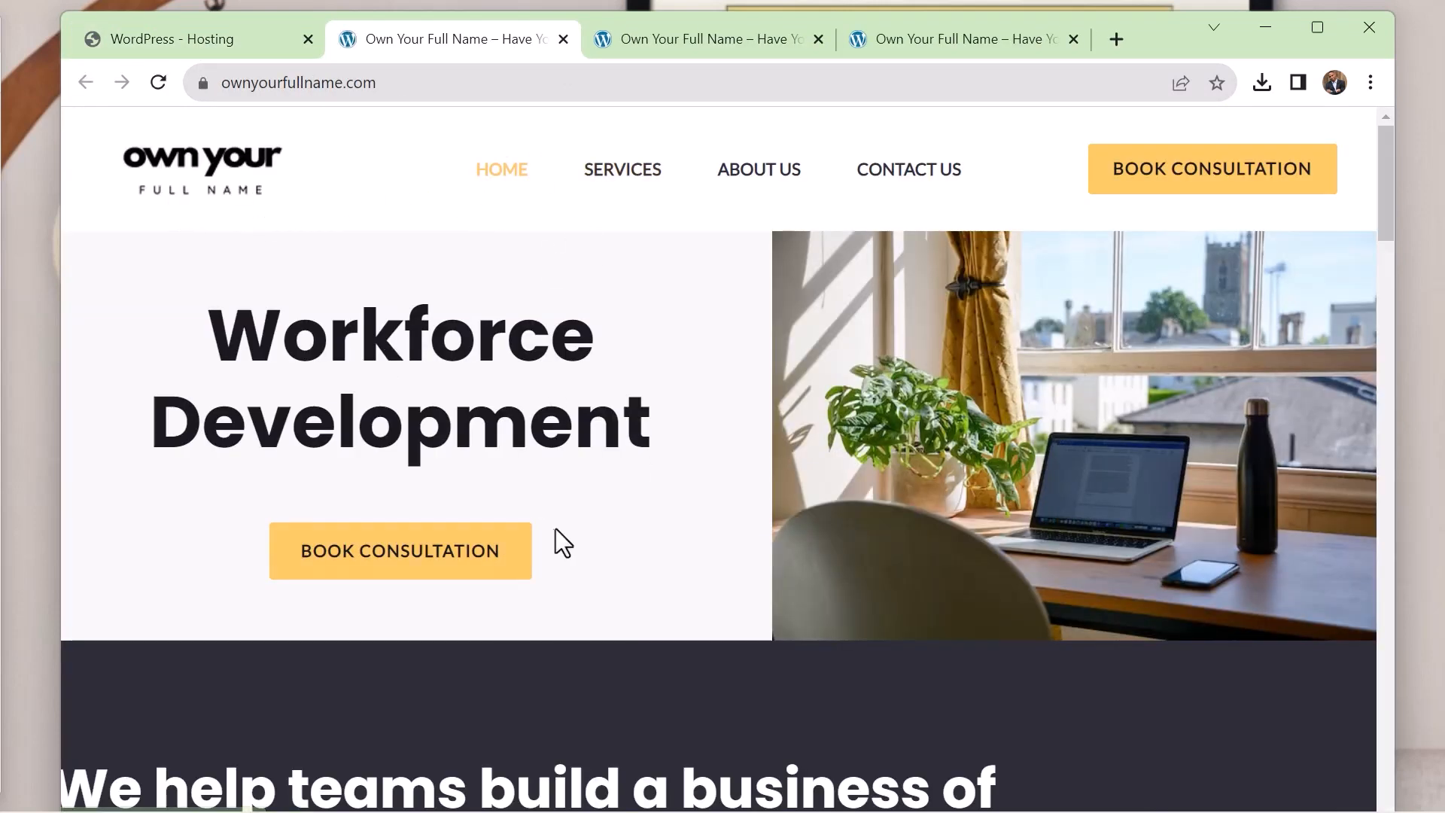
pyautogui.click(681, 48)
pyautogui.click(417, 38)
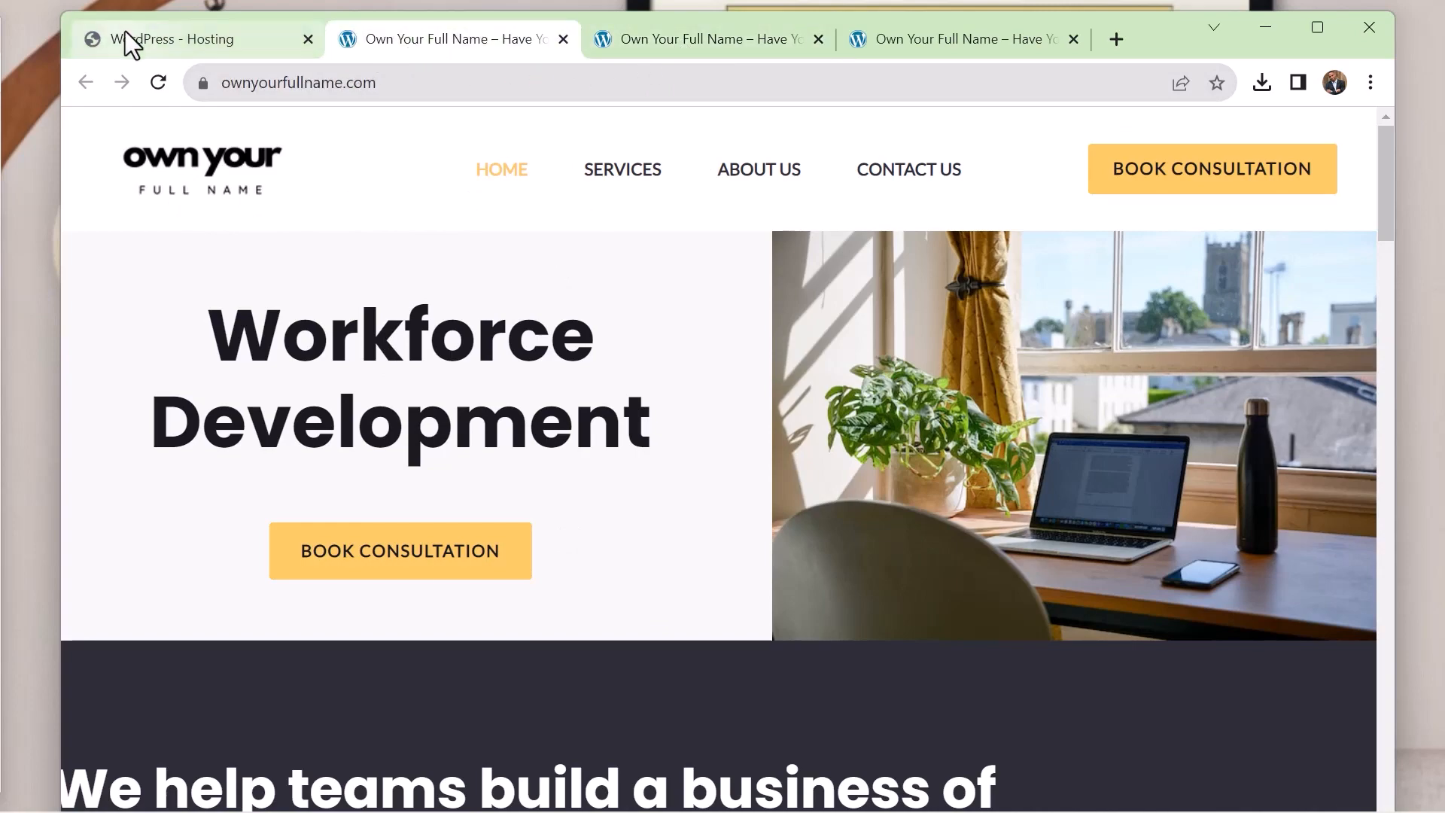
pyautogui.click(125, 42)
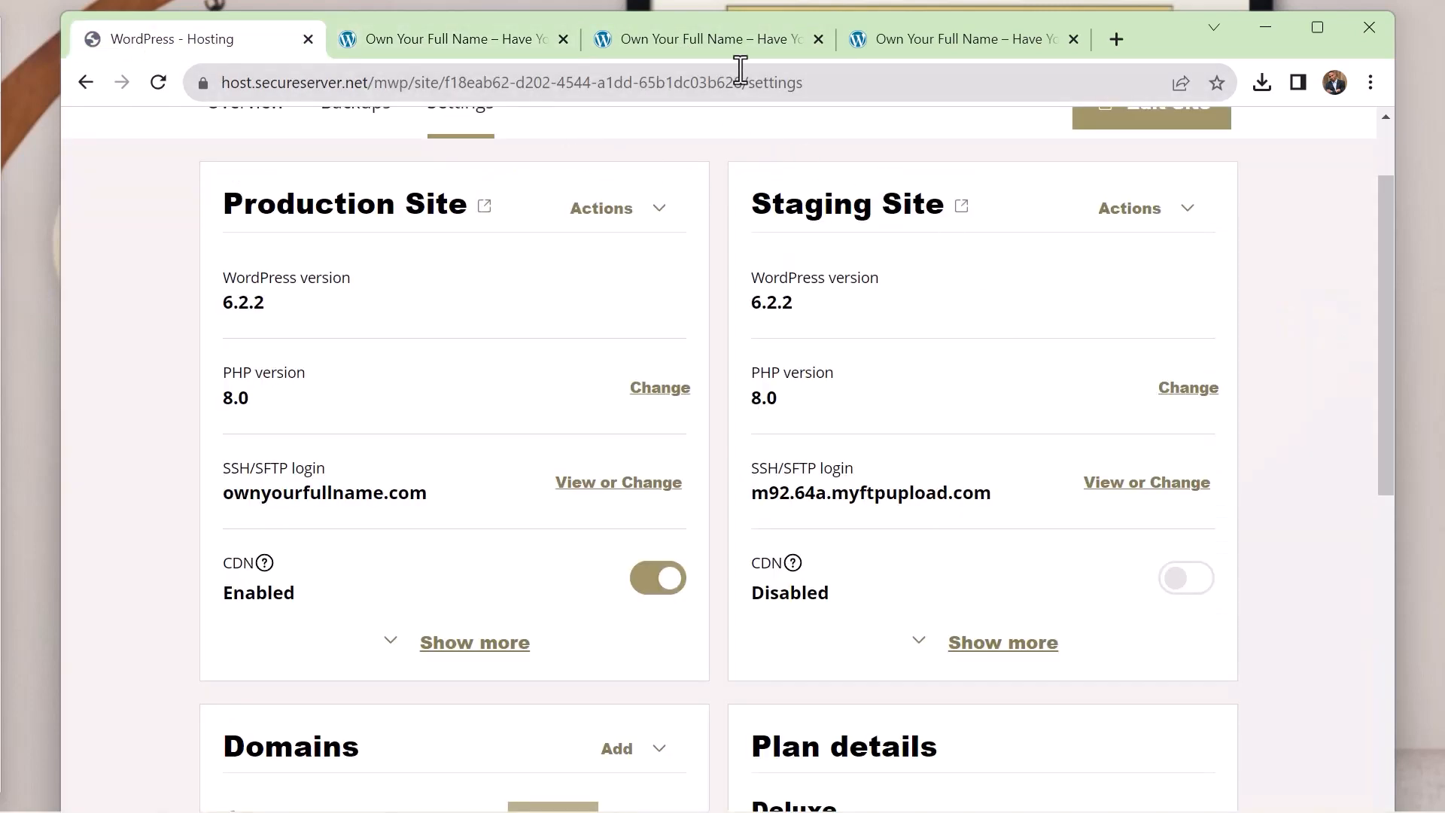
# Compare the staging Home page on m92.64a.myftpupload.com with the production Home page on ownyourfullname.com
pyautogui.click(730, 39)
pyautogui.scroll(-10, 555, 380)
pyautogui.scroll(5, 554, 373)
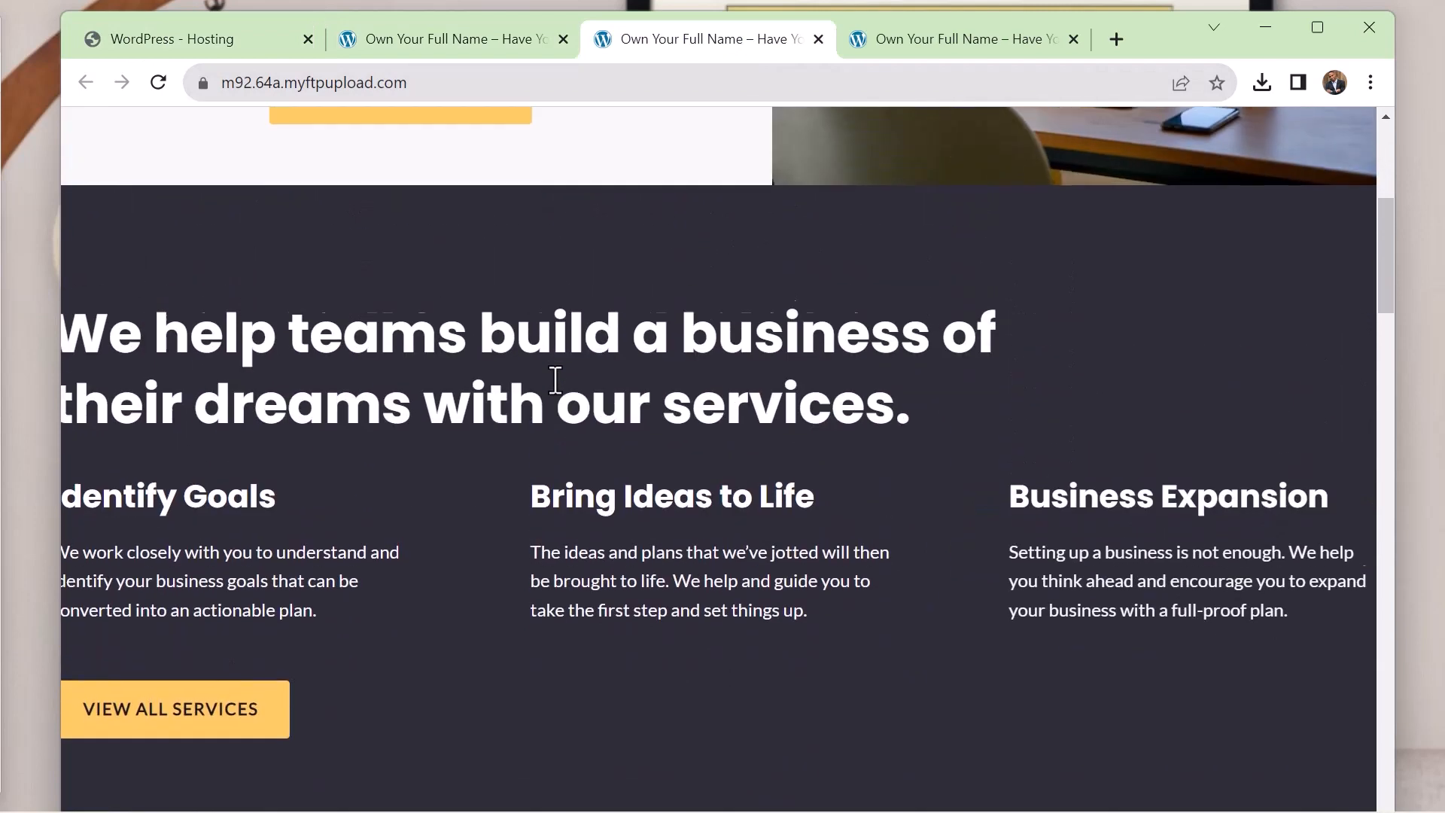
pyautogui.scroll(5, 372, 374)
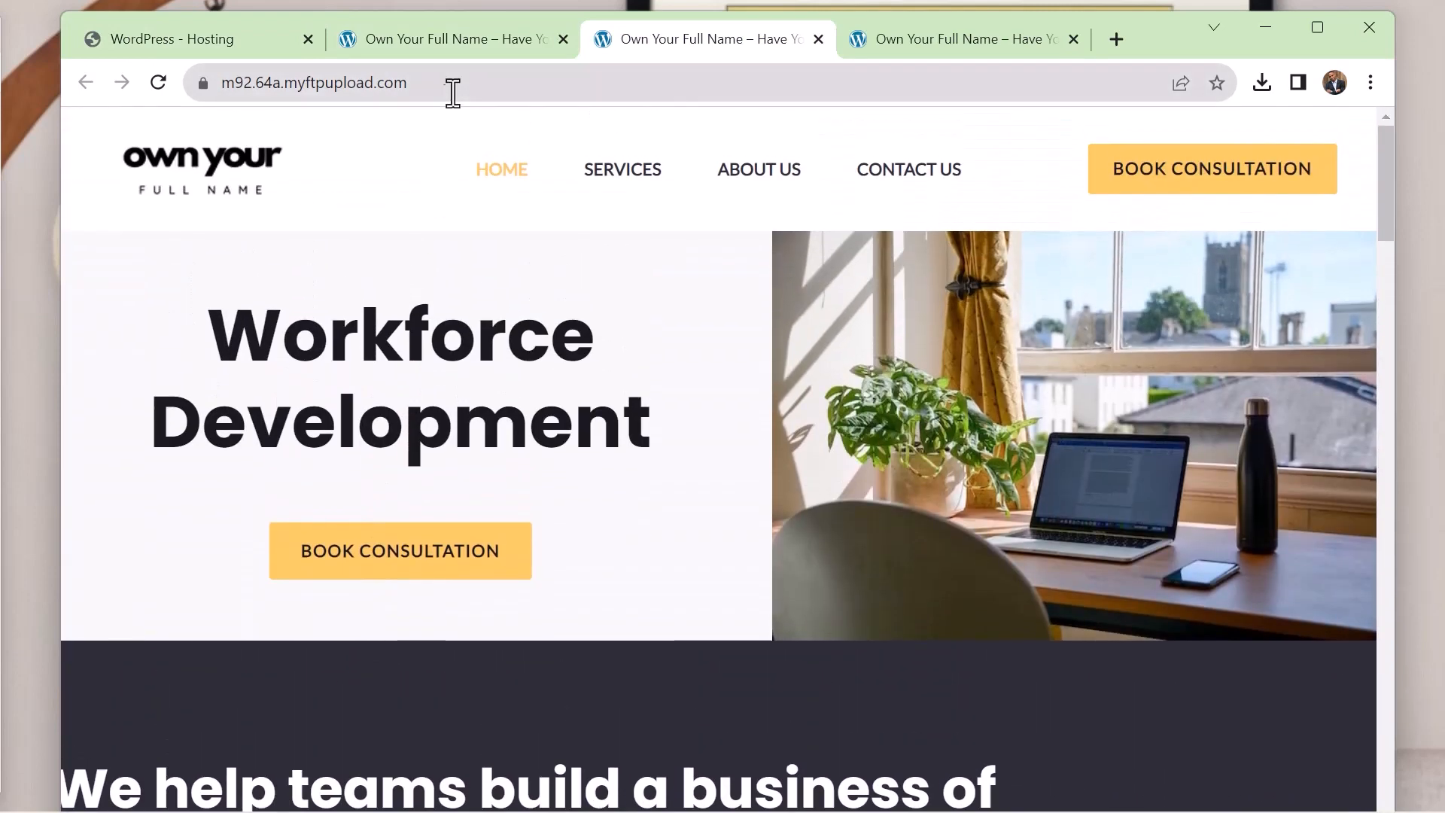
pyautogui.click(470, 41)
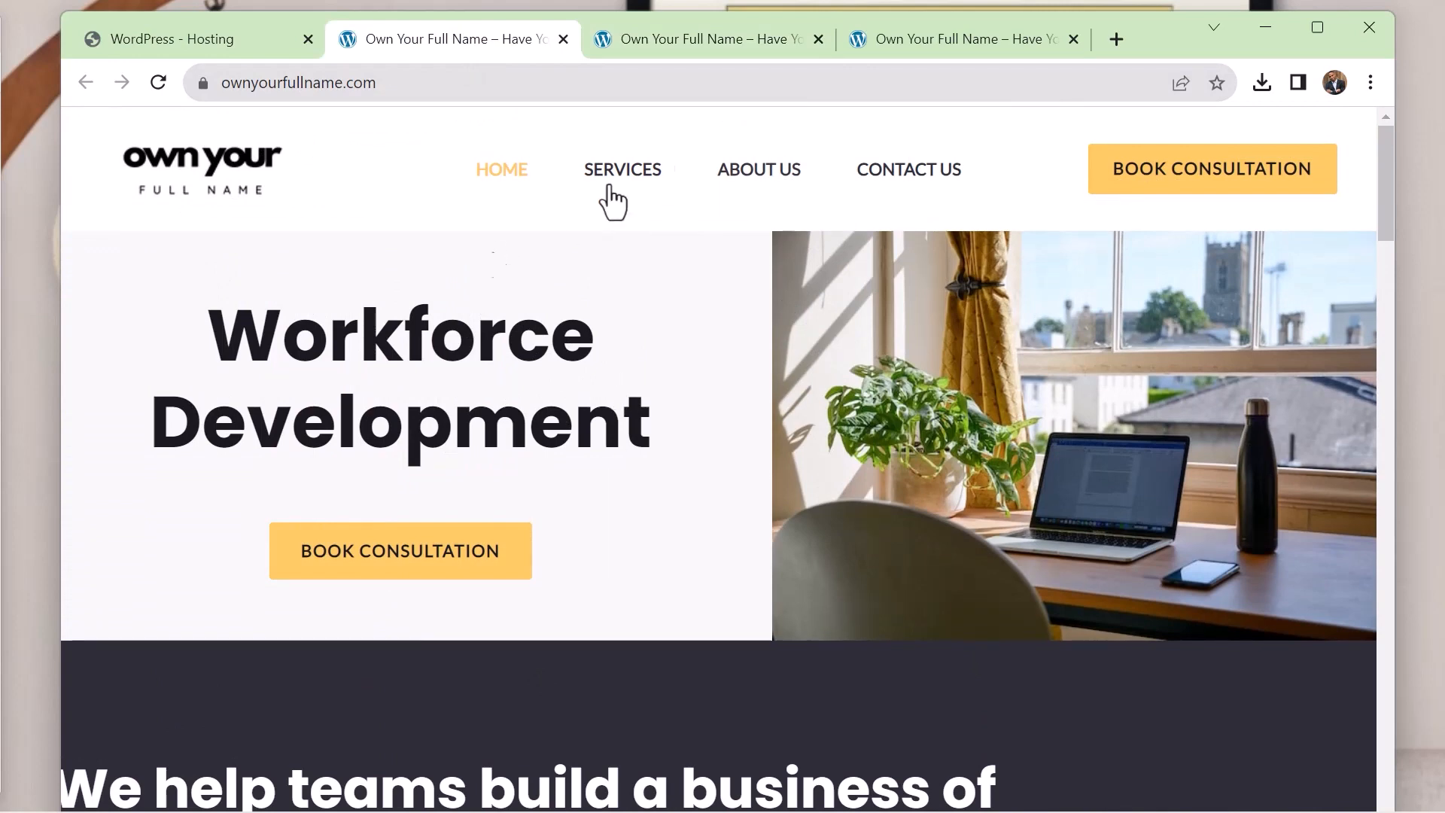
pyautogui.click(666, 37)
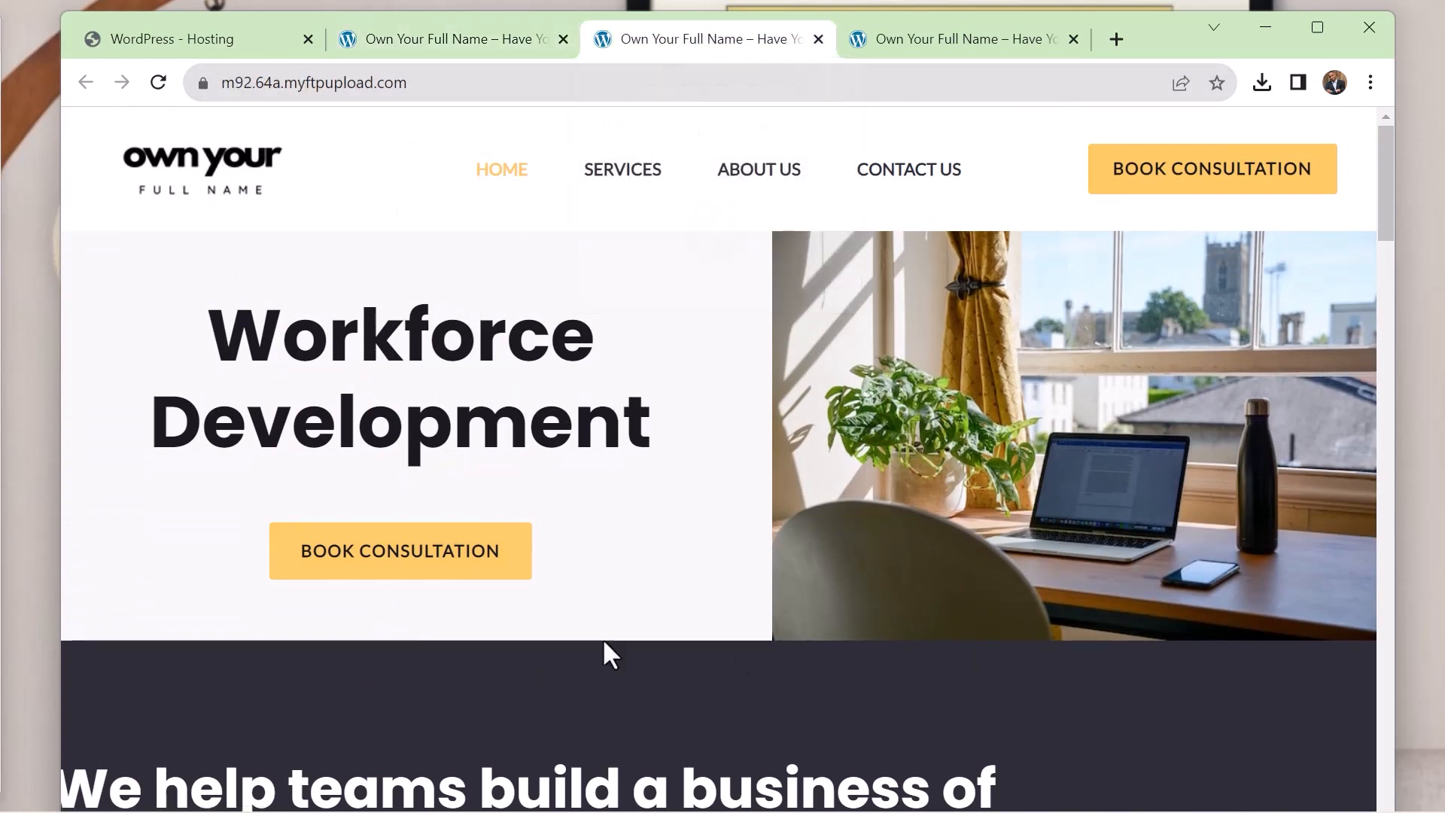
pyautogui.scroll(-3, 697, 637)
pyautogui.scroll(3, 693, 636)
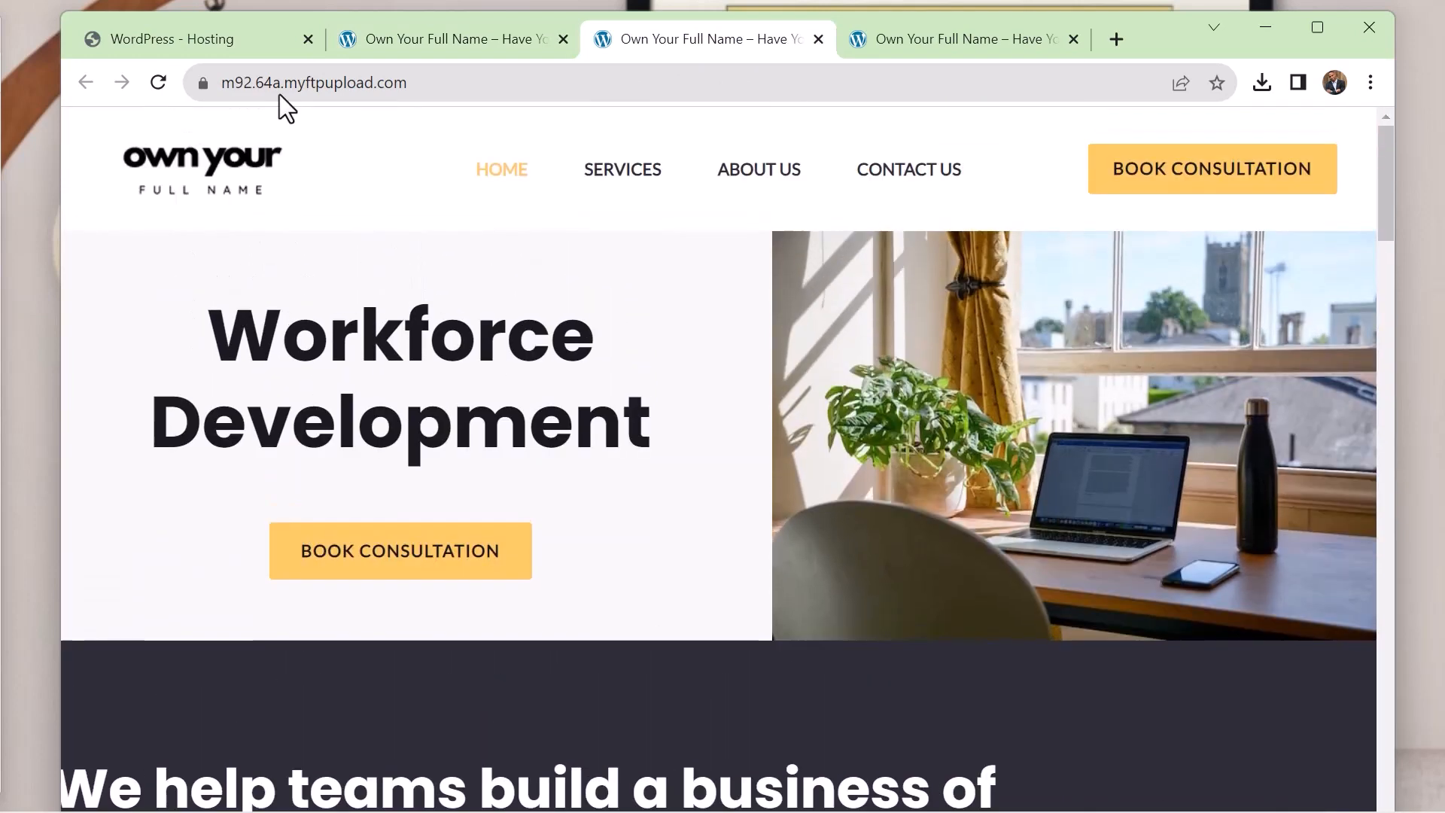
# Return to the hosting settings and review the staging site's available actions and the production, staging and domain sections
pyautogui.click(242, 51)
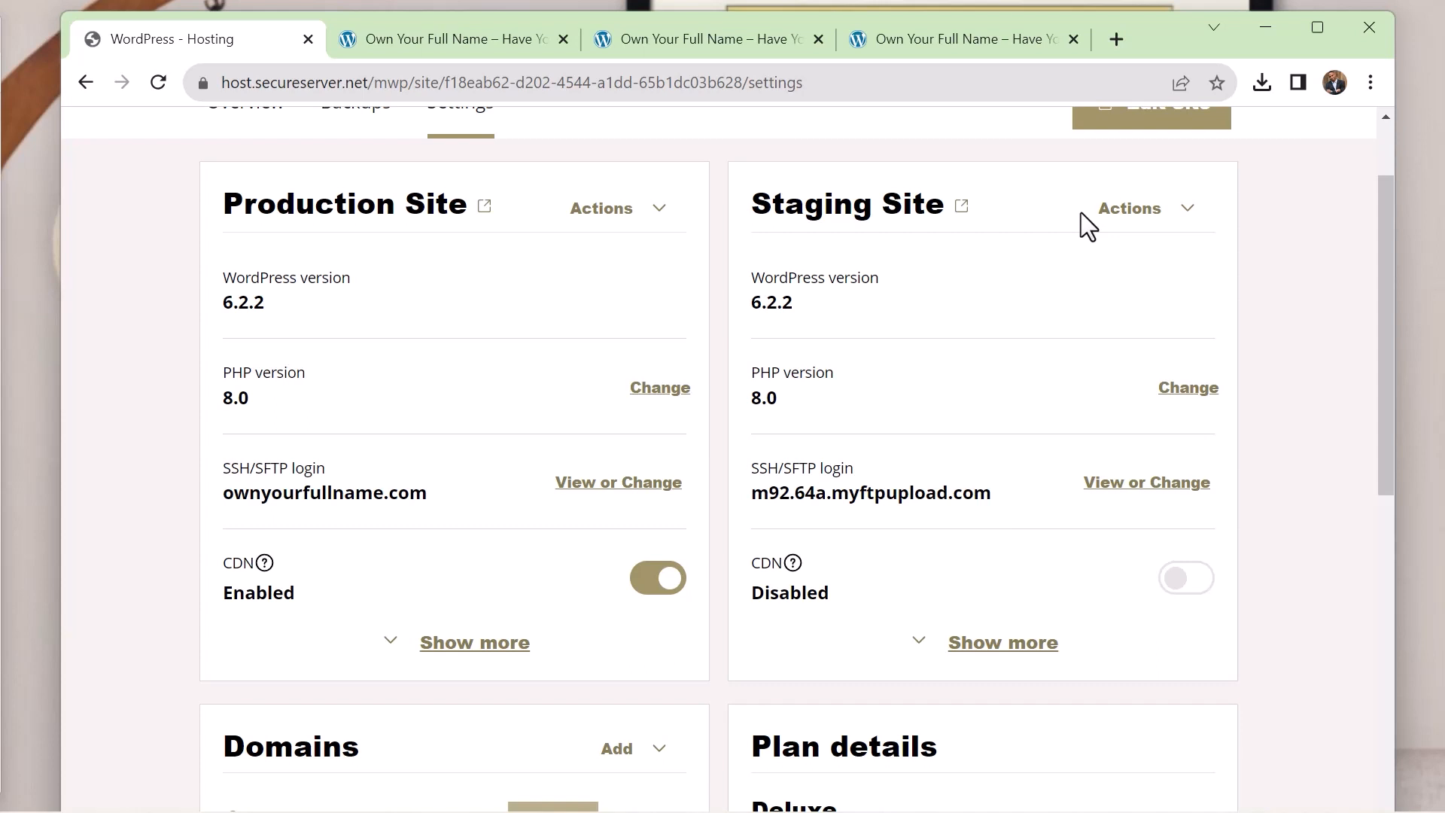
pyautogui.click(1138, 211)
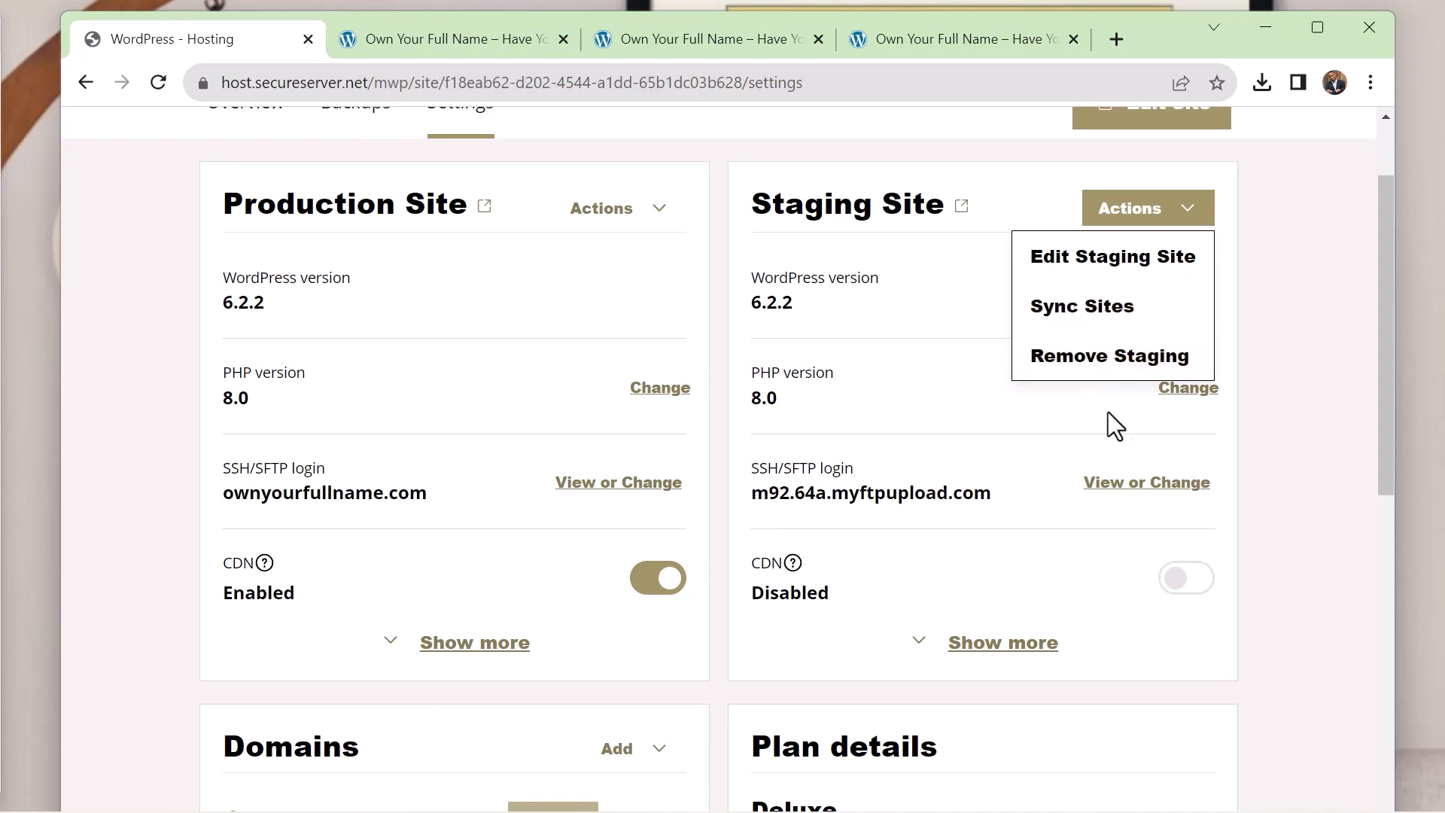
pyautogui.click(1284, 281)
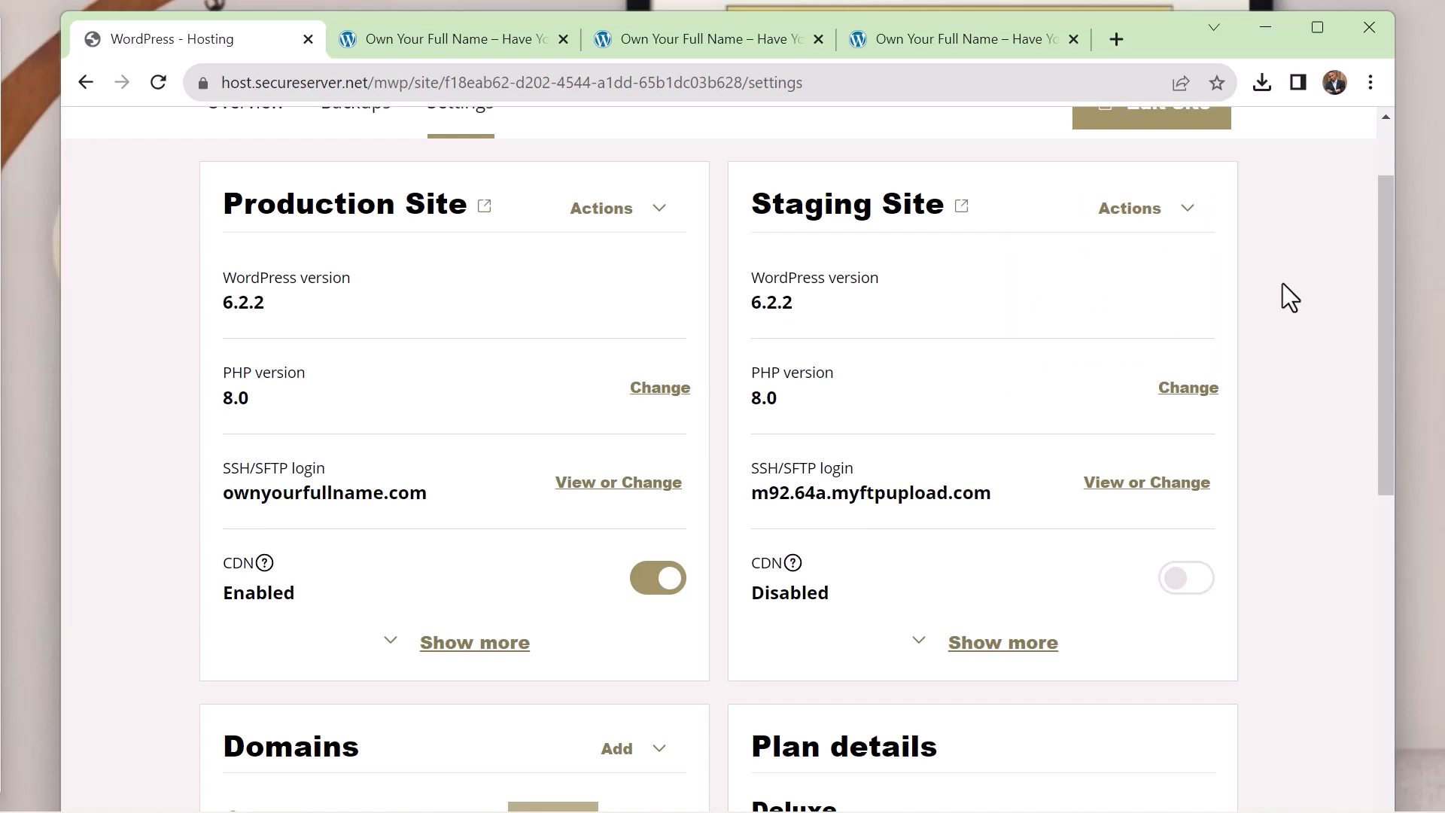
pyautogui.scroll(2, 1282, 283)
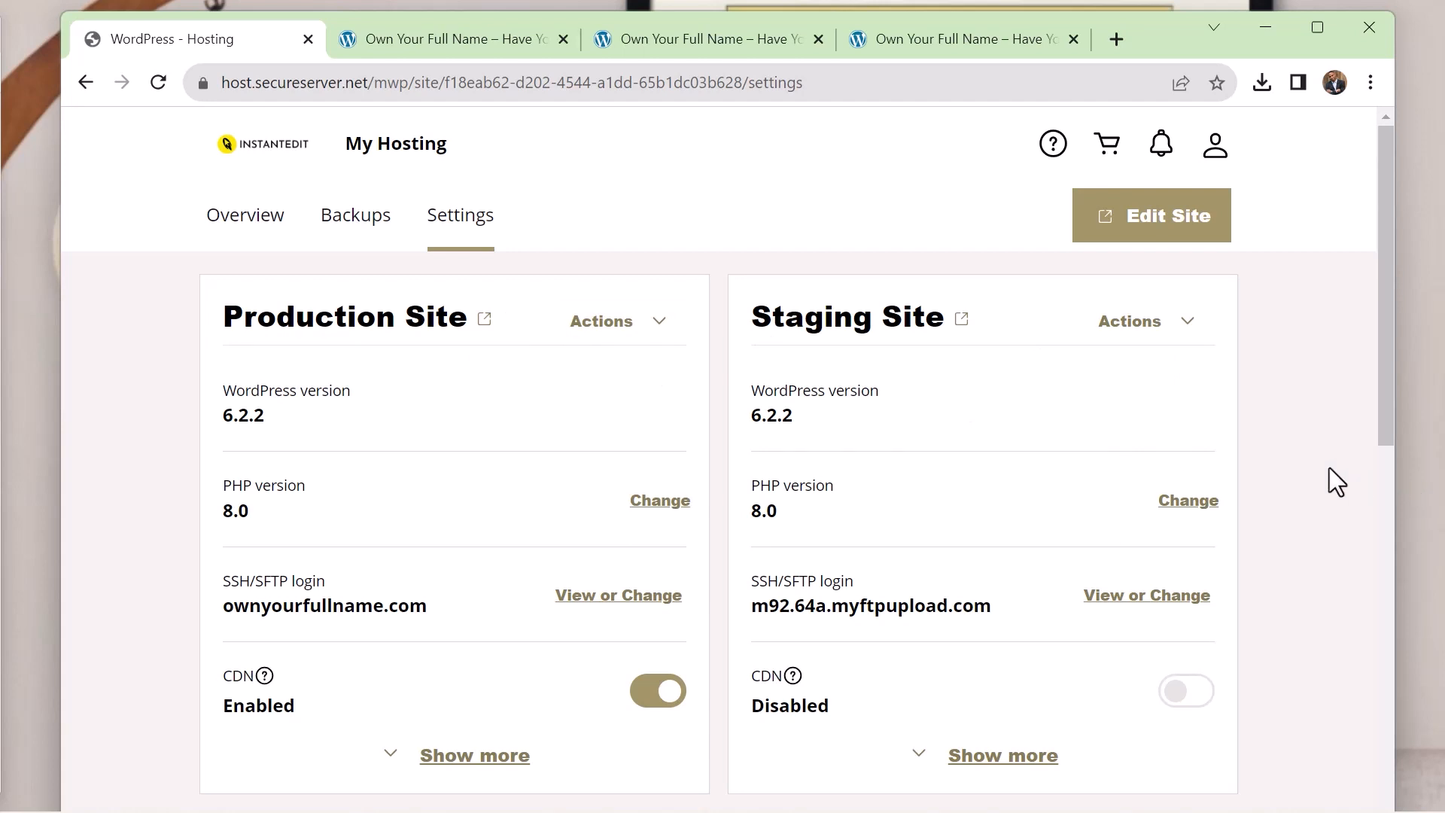
pyautogui.moveTo(1384, 432)
pyautogui.mouseDown()
pyautogui.moveTo(1371, 610)
pyautogui.moveTo(1376, 440)
pyautogui.mouseUp()
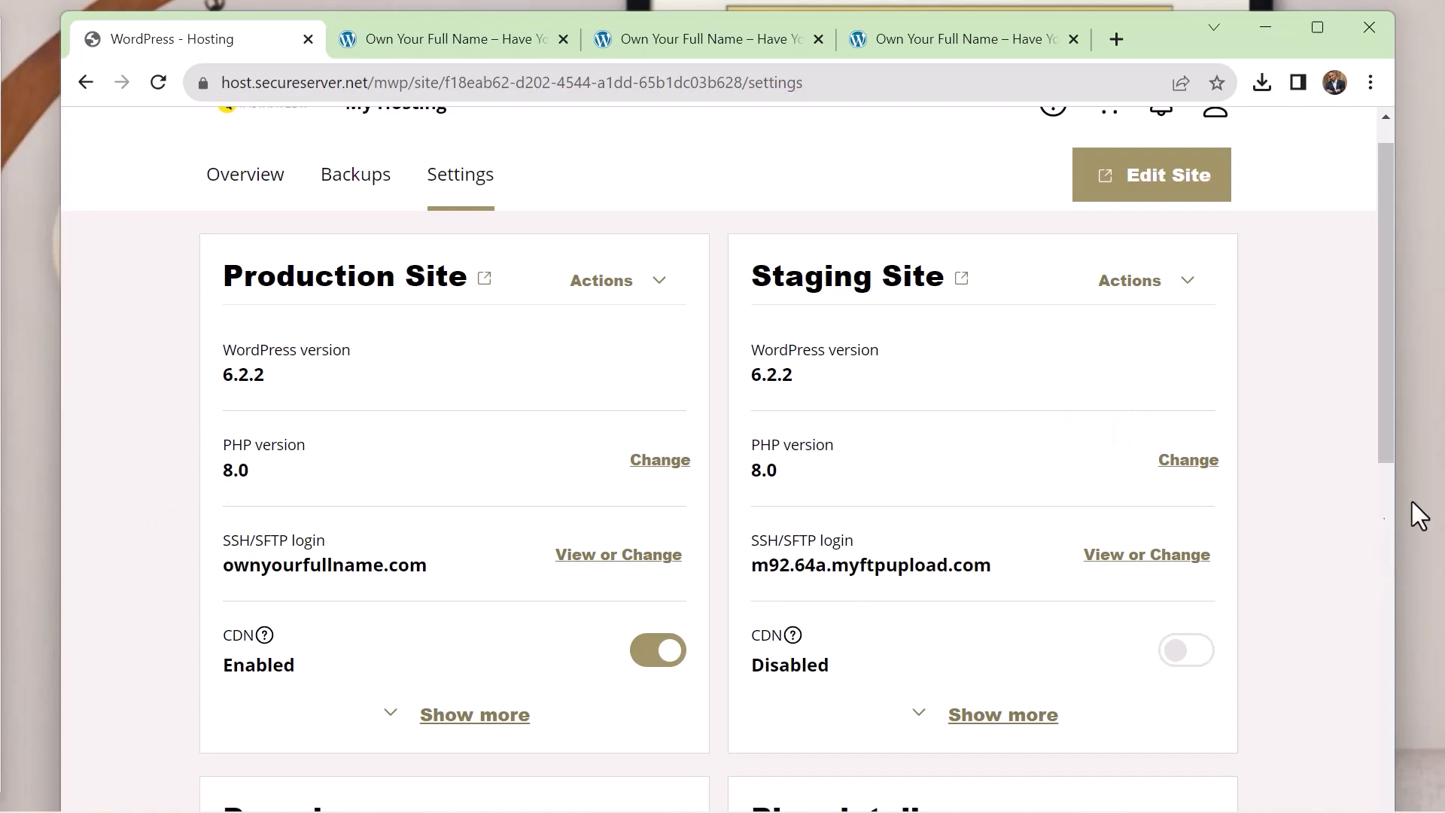
pyautogui.moveTo(1388, 453); pyautogui.dragTo(1393, 384)
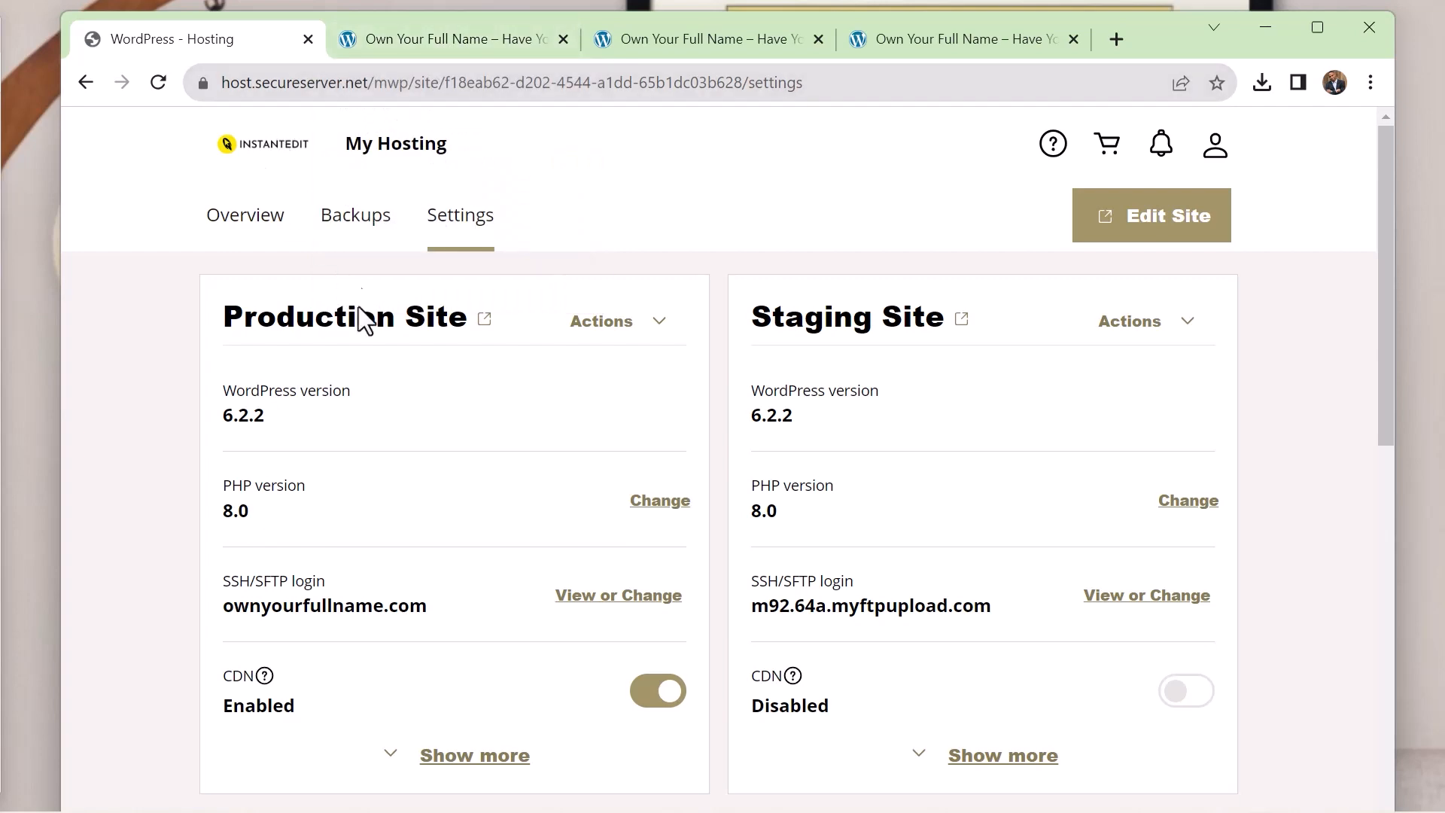
pyautogui.scroll(-10, 449, 320)
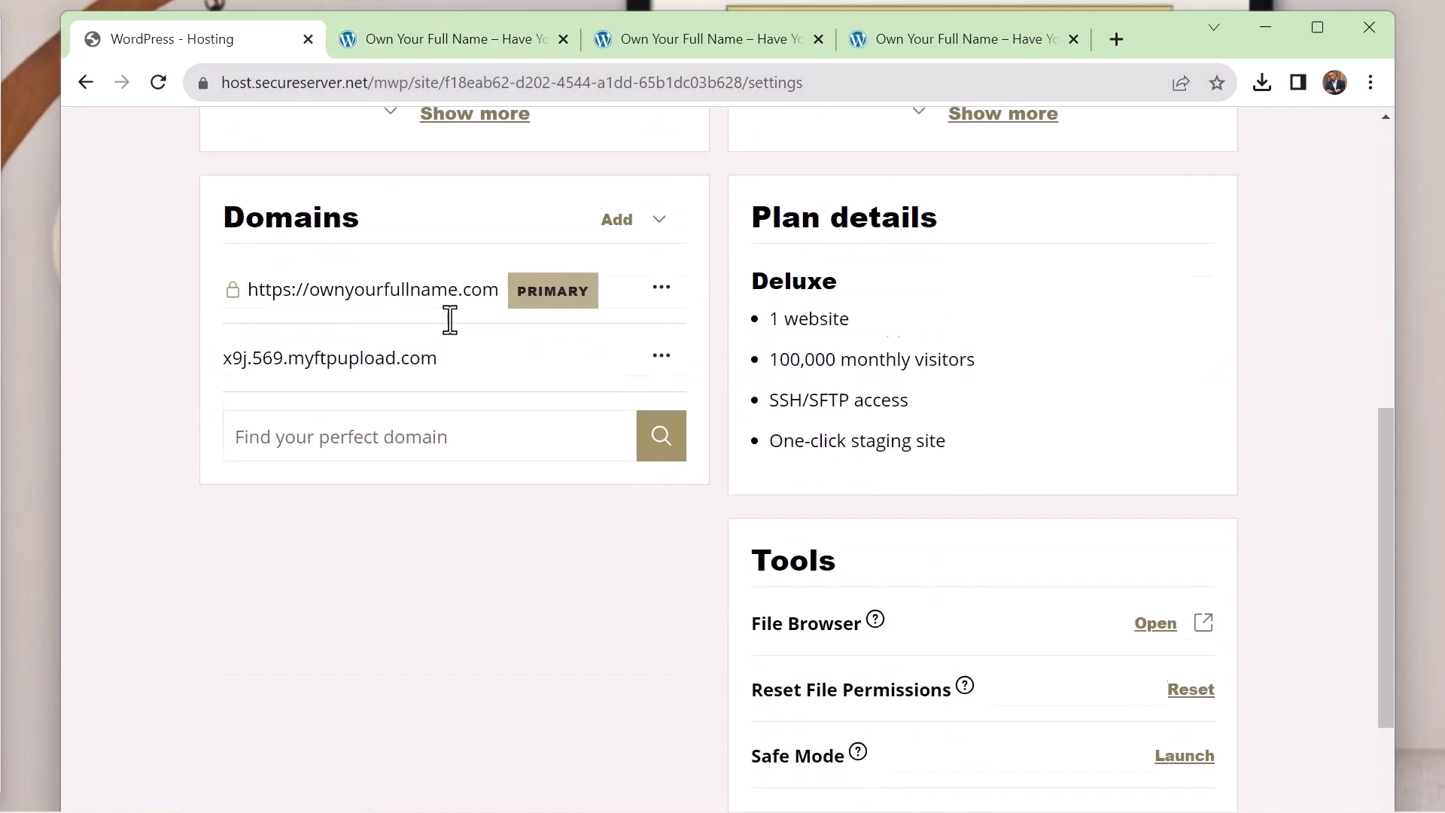
pyautogui.scroll(10, 450, 320)
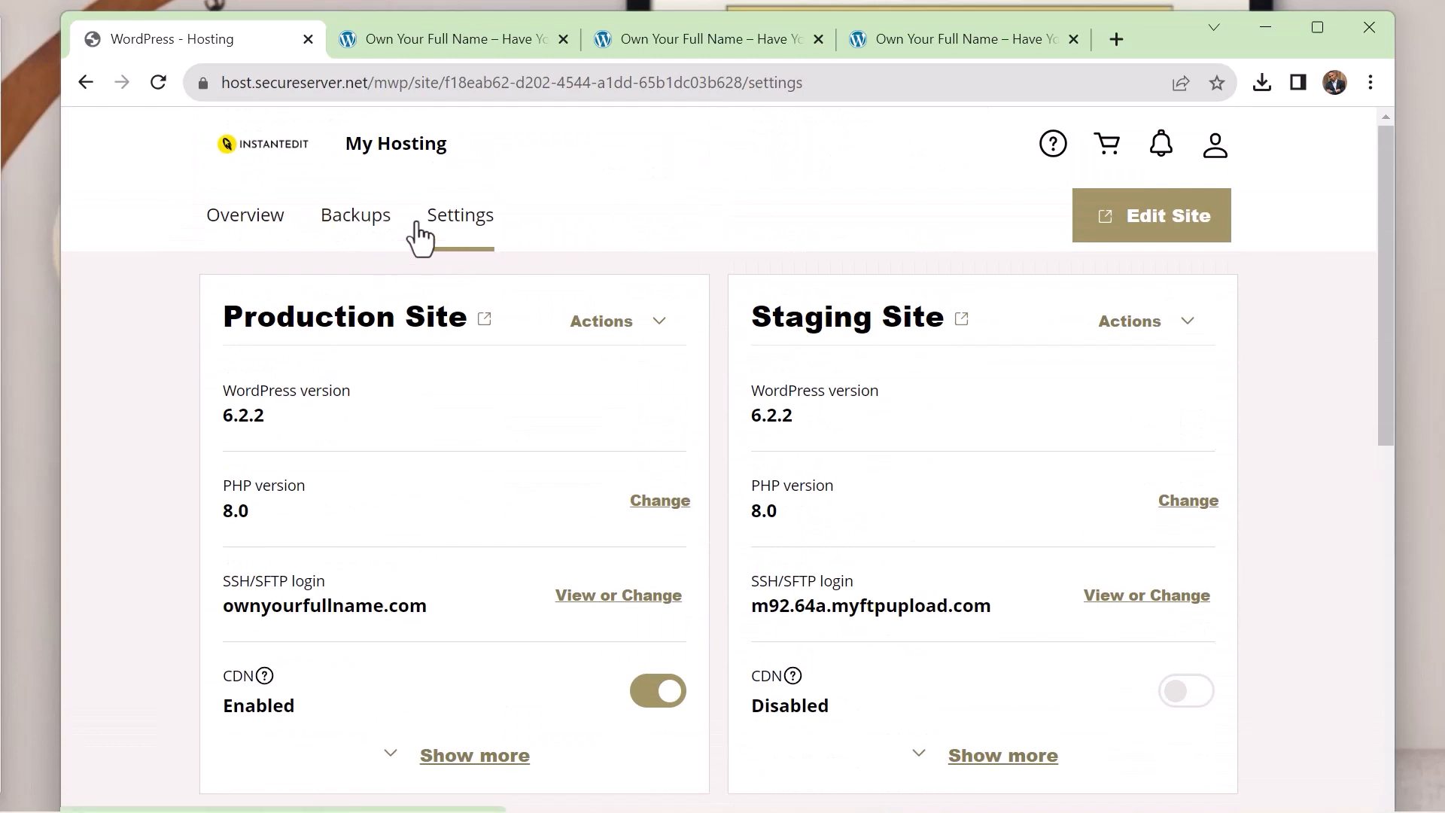
# Open the production site for editing in WordPress admin and review its list of installed plugins
pyautogui.click(1145, 216)
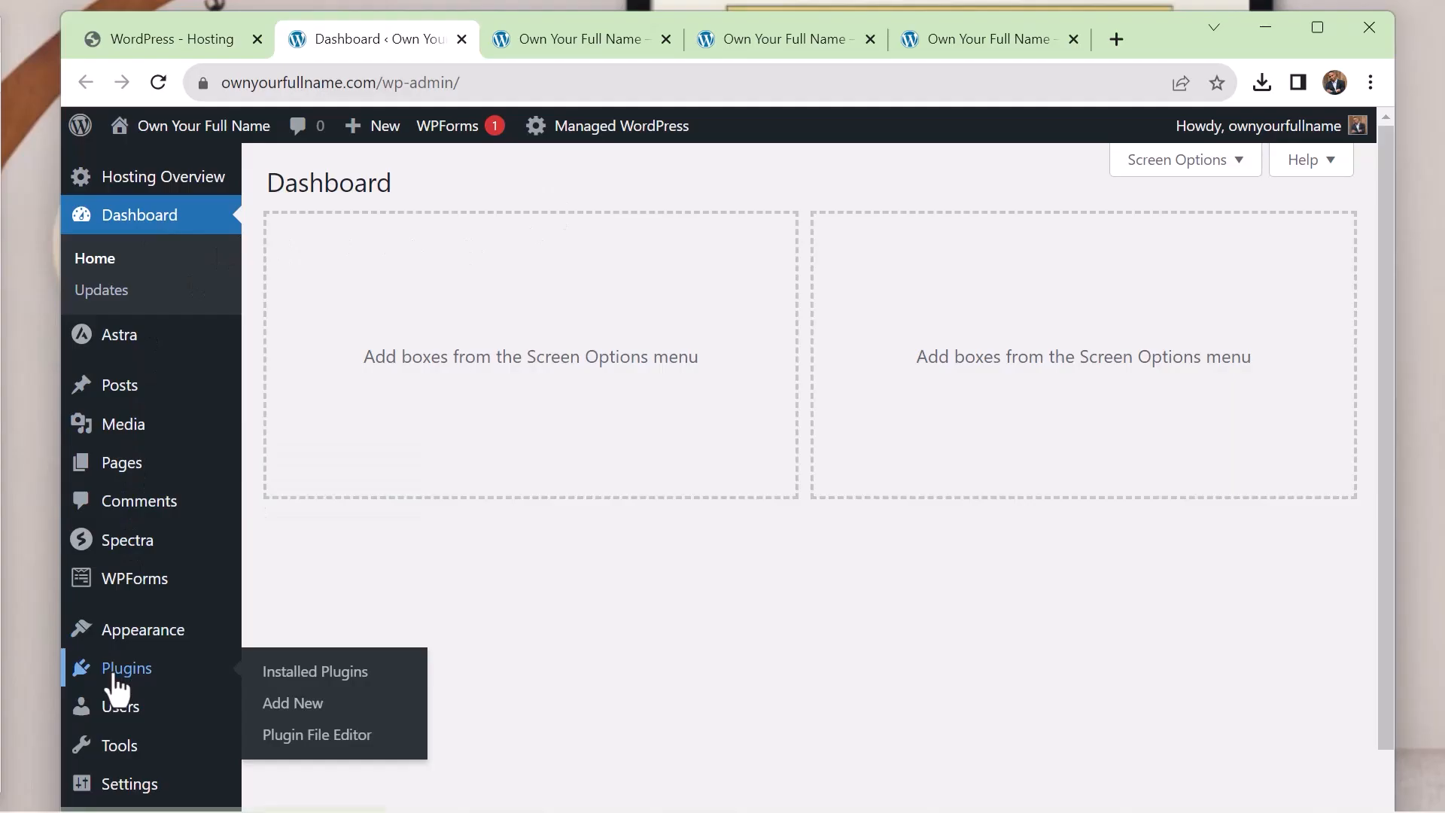
pyautogui.click(112, 677)
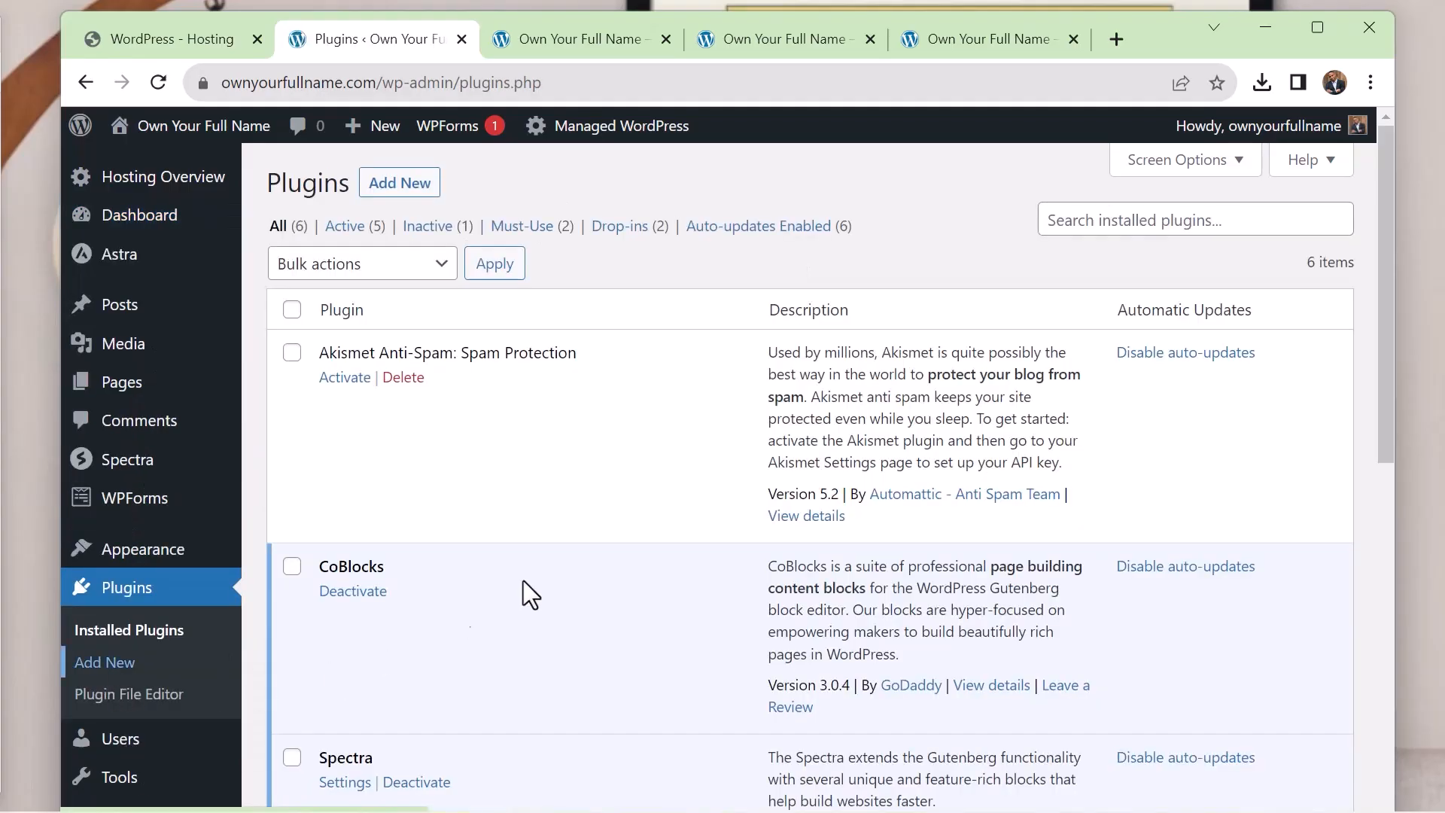
pyautogui.scroll(-3, 591, 478)
pyautogui.scroll(-6, 591, 491)
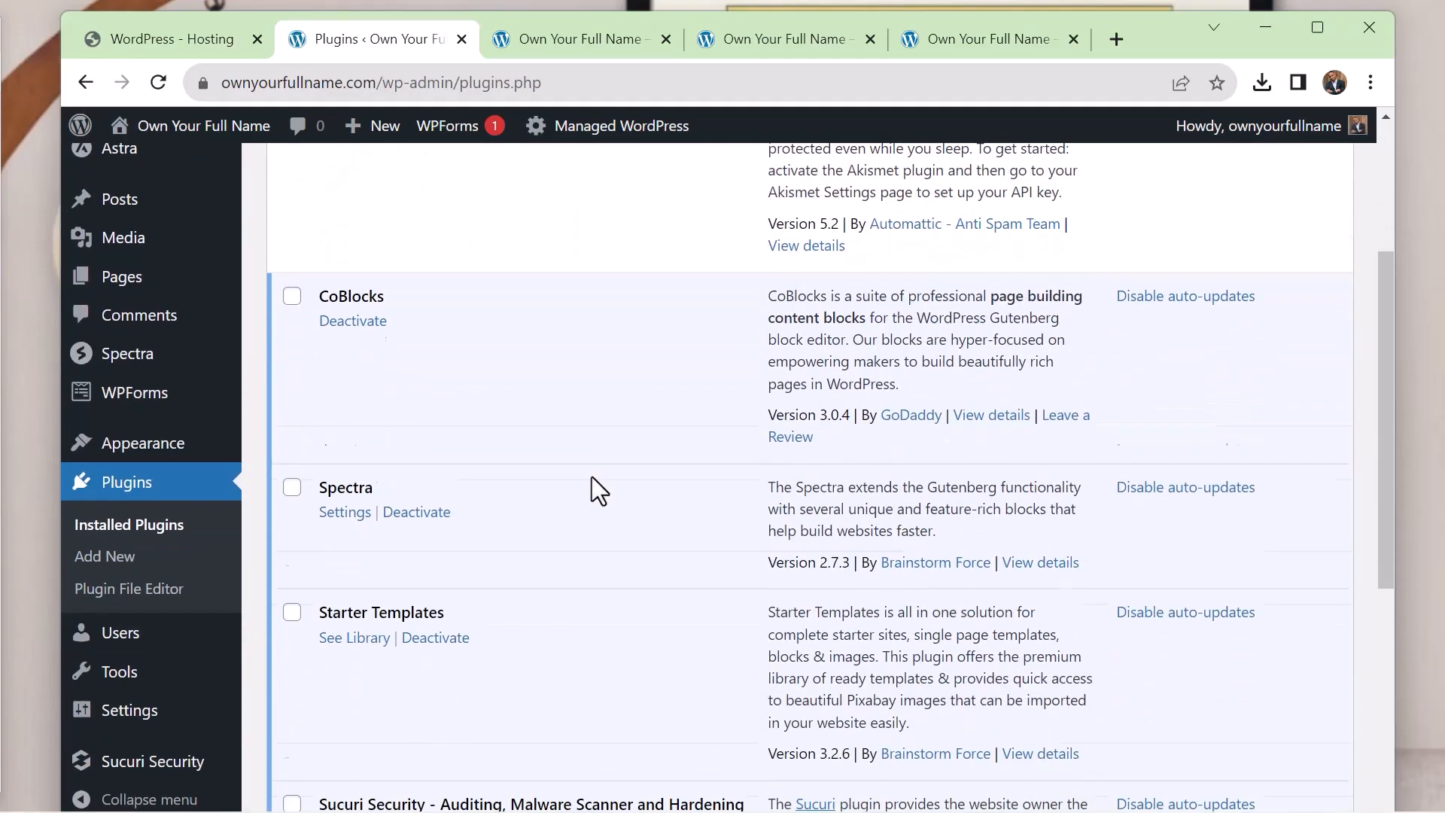
pyautogui.scroll(10, 592, 476)
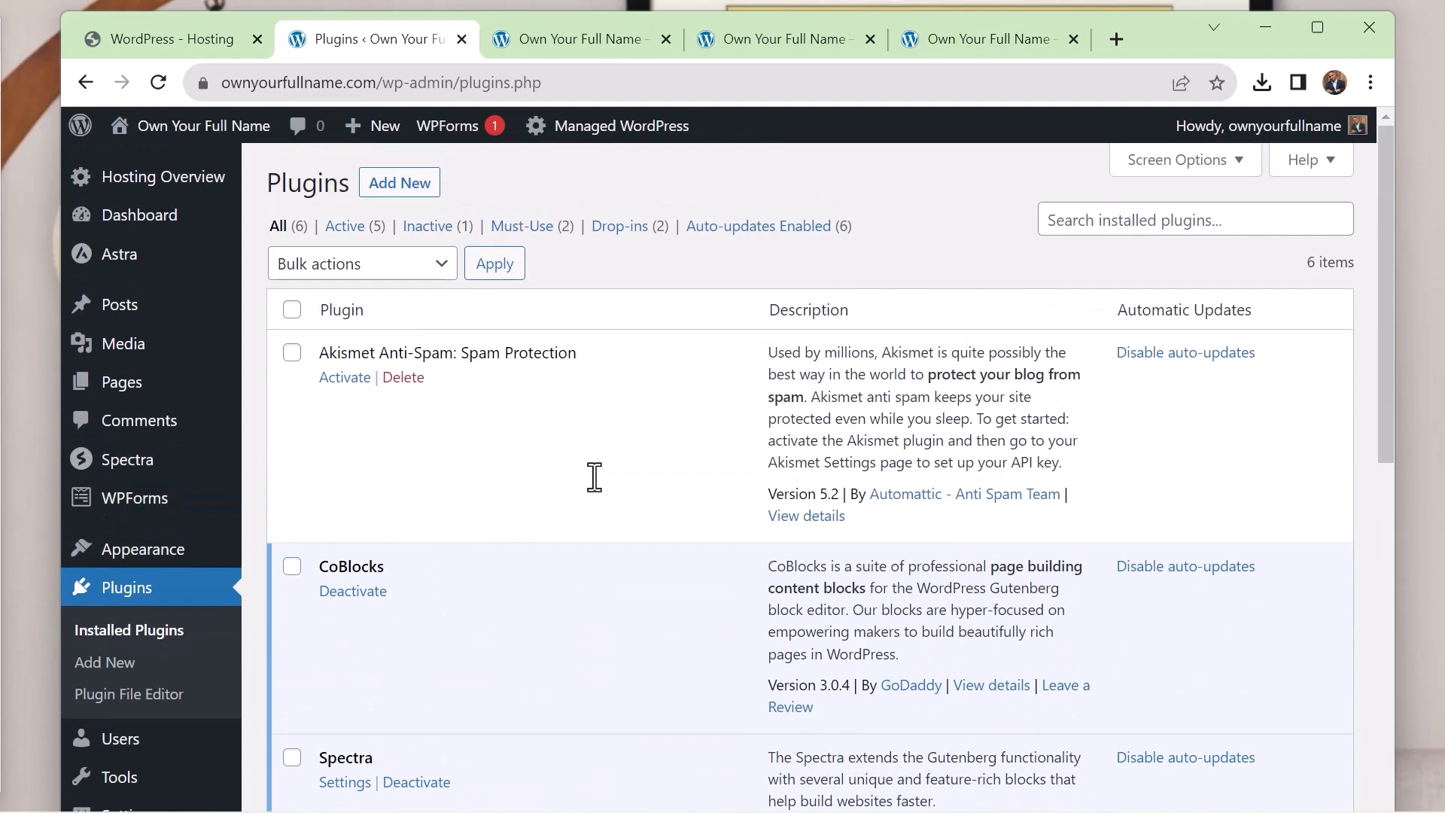
# Open the page for adding new plugins and browse the featured plugins
pyautogui.click(376, 187)
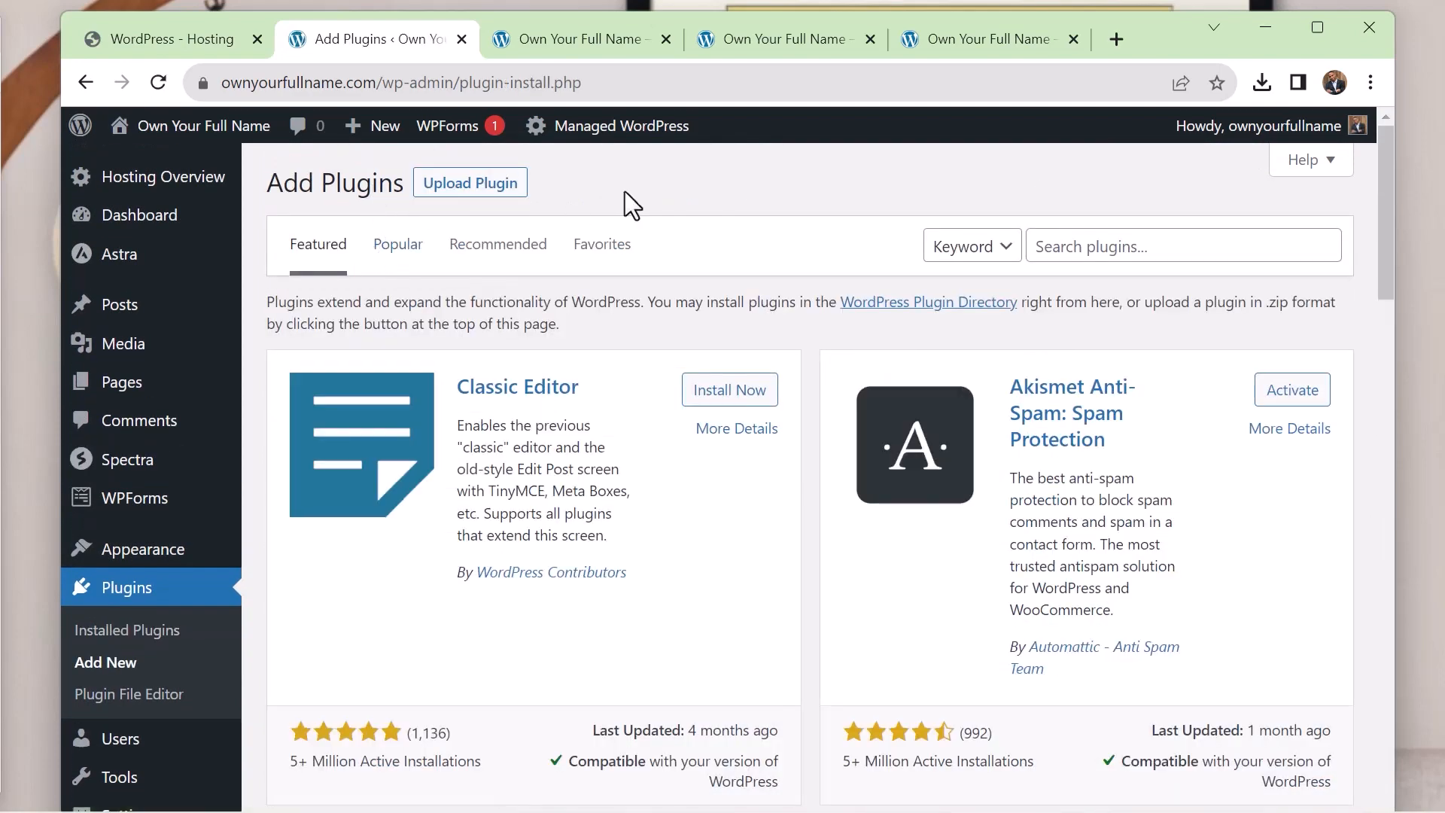
pyautogui.click(1070, 258)
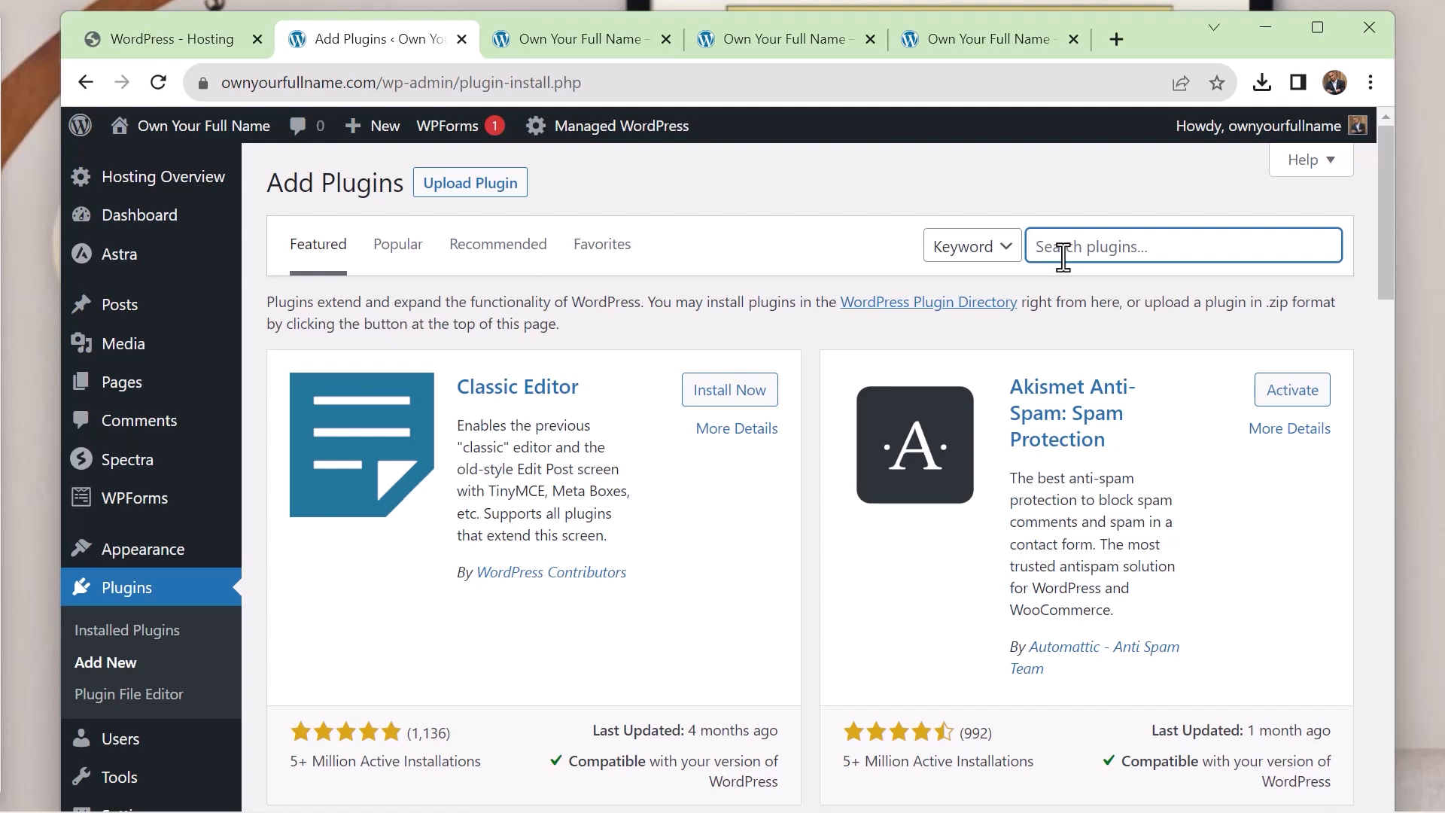
pyautogui.scroll(-10, 1009, 279)
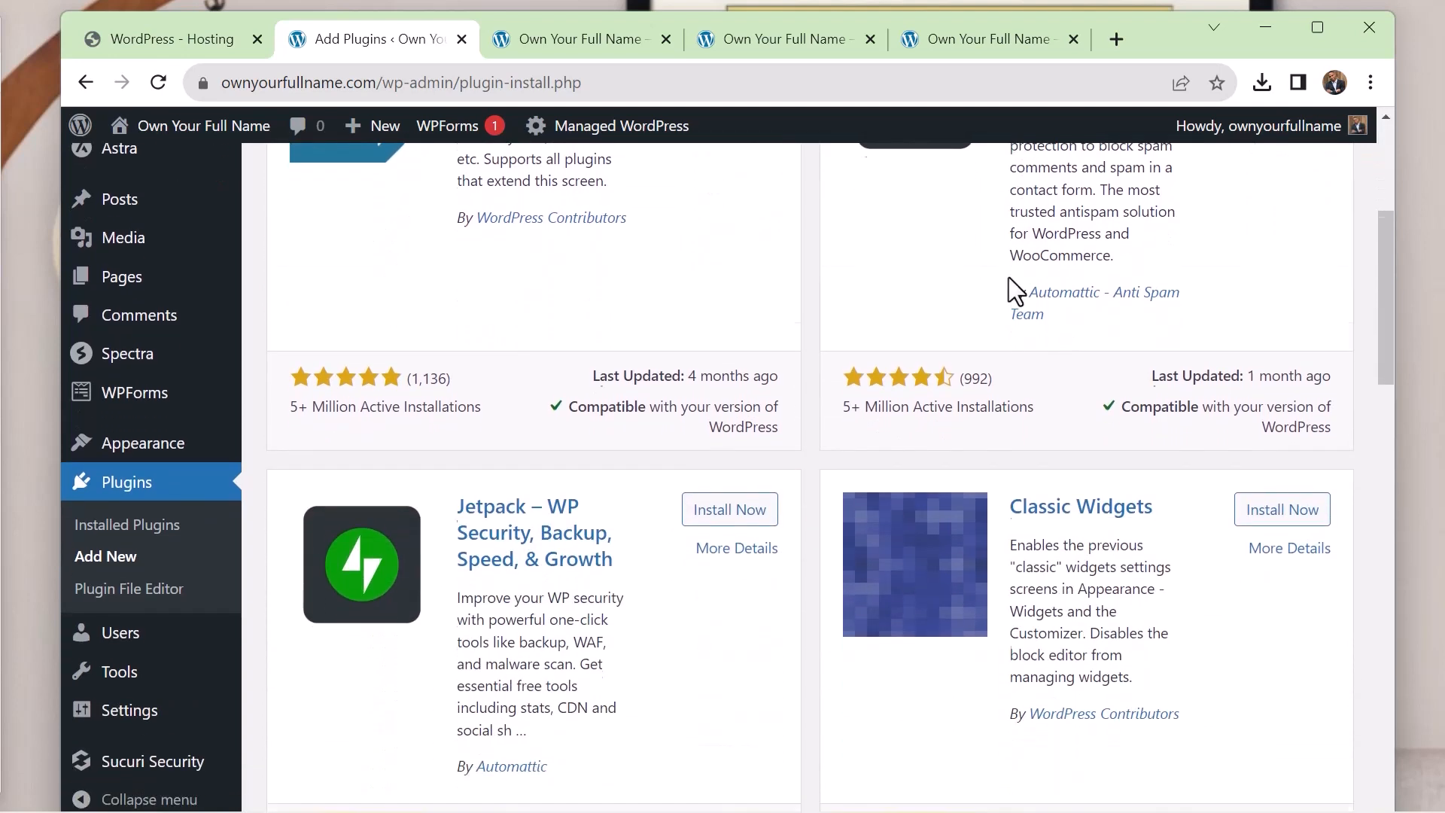
pyautogui.scroll(-8, 1009, 278)
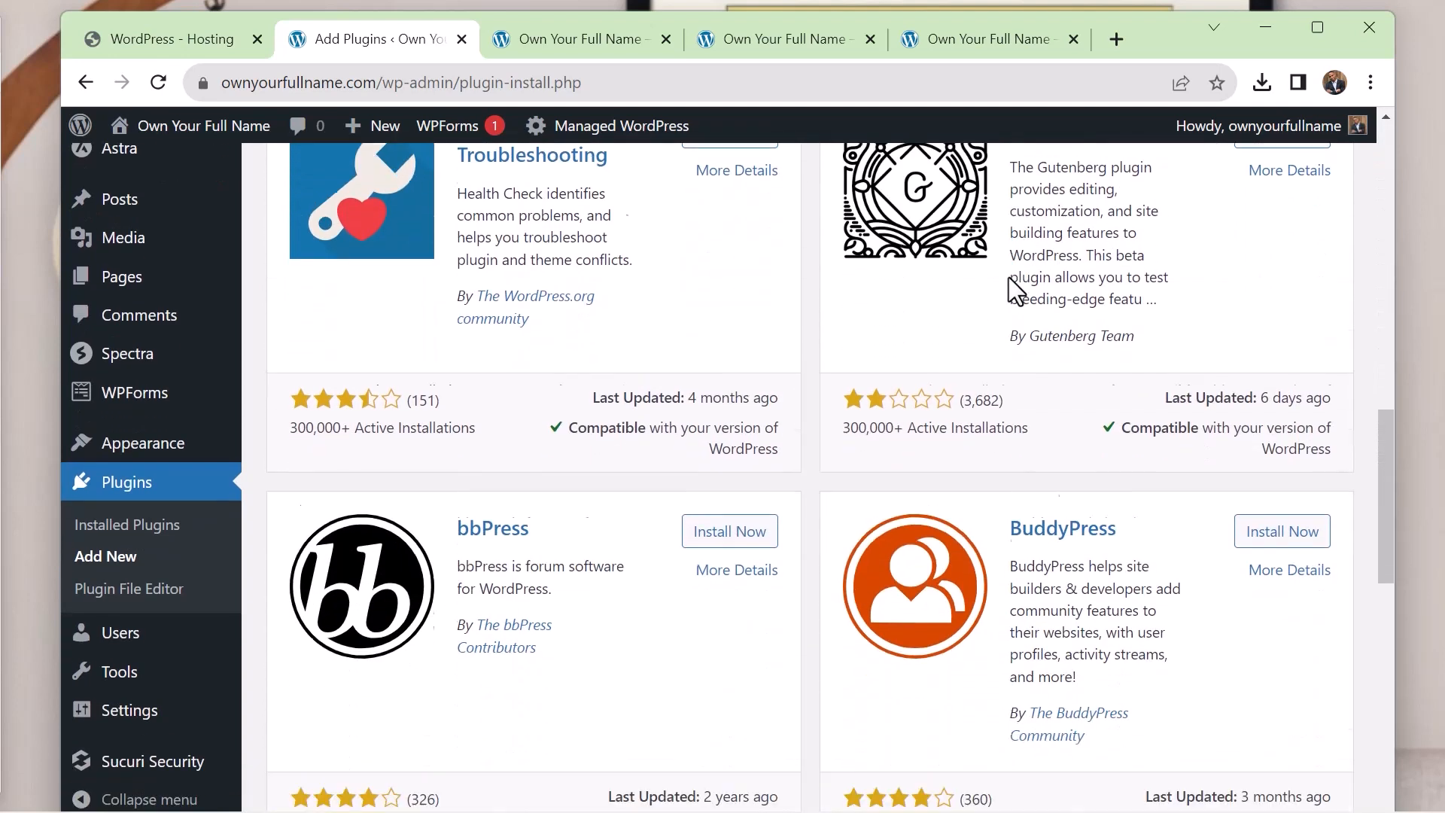
pyautogui.scroll(18, 1009, 277)
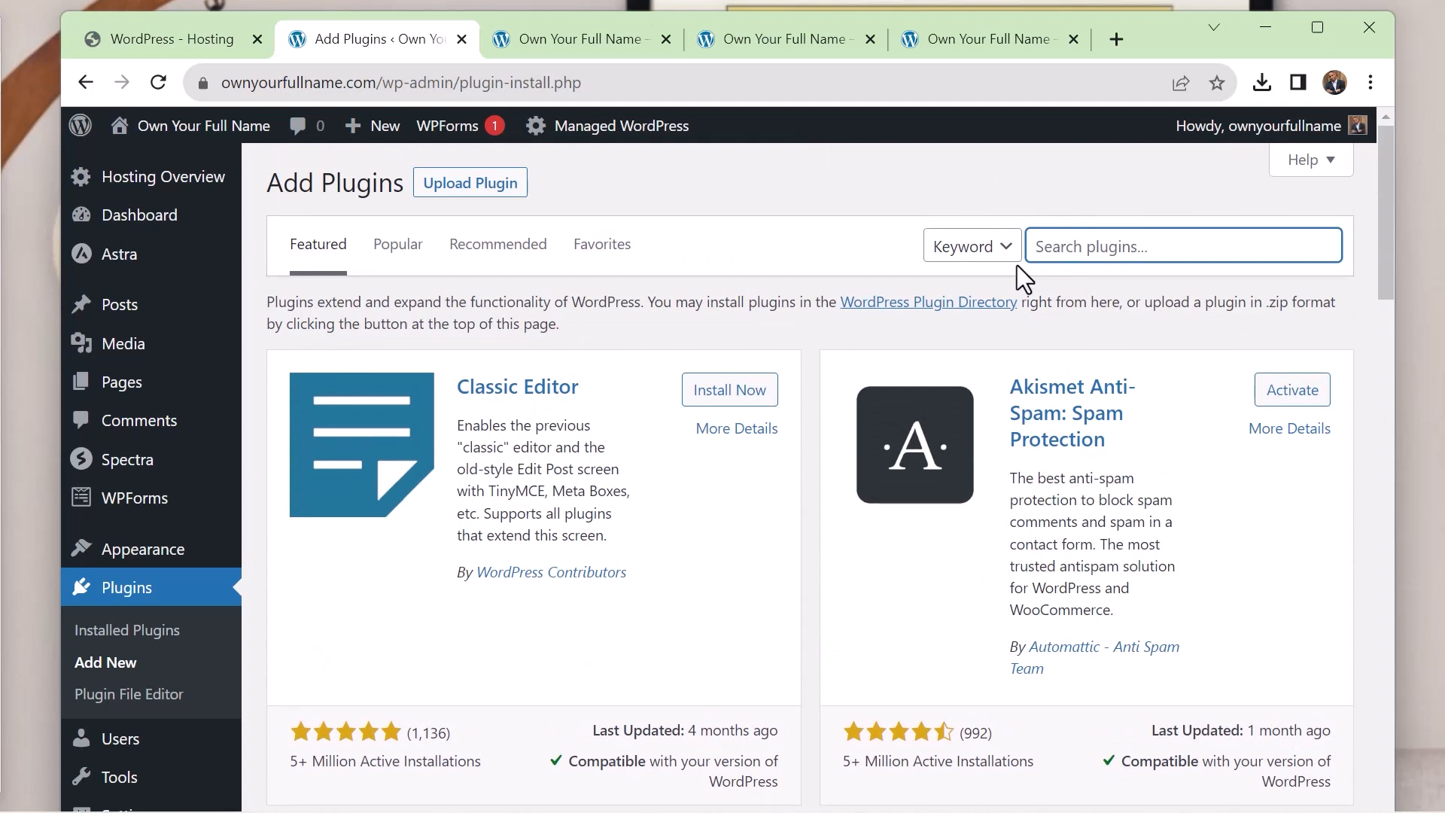
# Search the plugins for "cmp", and install and activate CMP – Coming Soon & Maintenance Plugin by NiteoThemes
pyautogui.write('cmp')
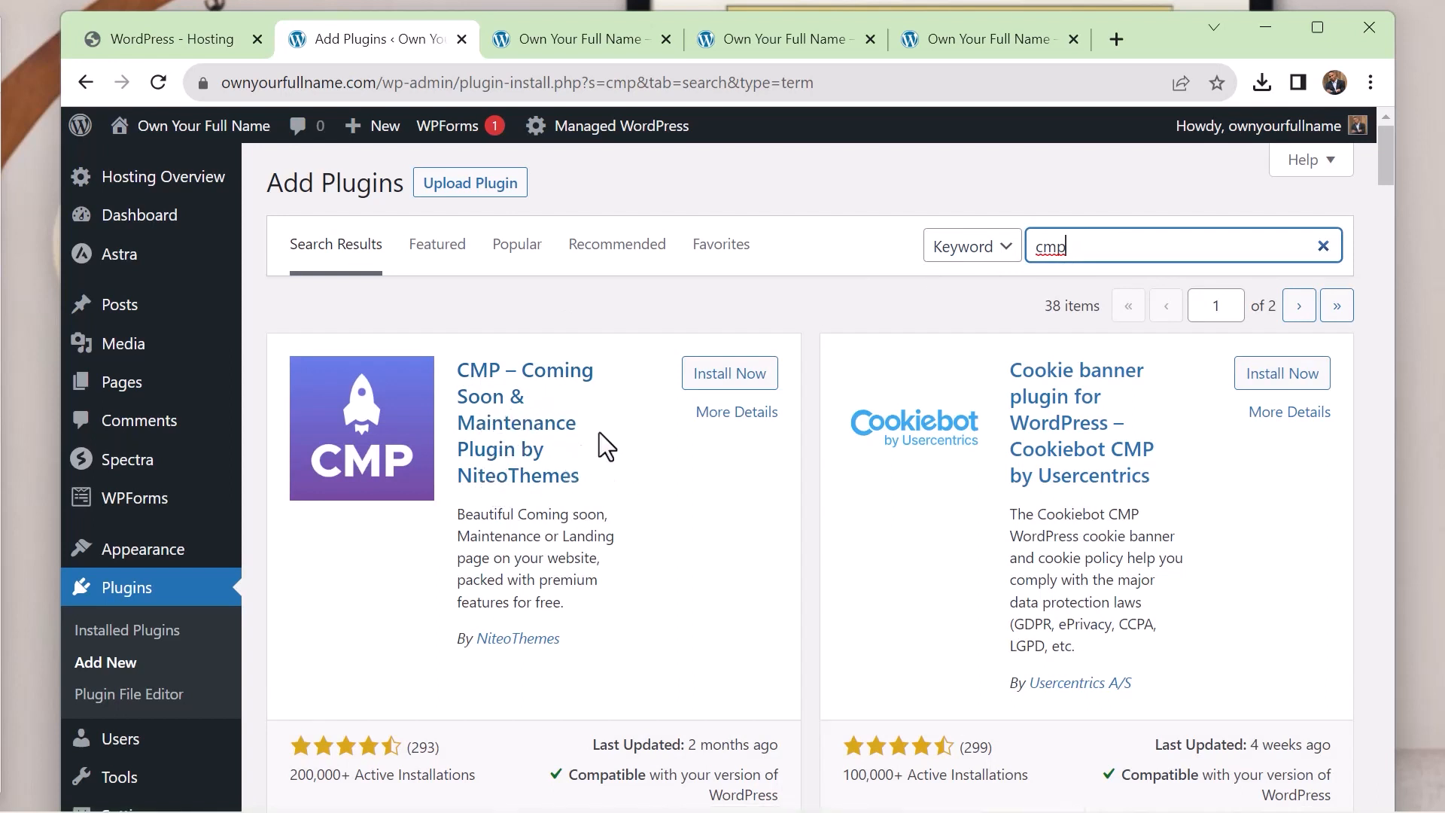
pyautogui.click(722, 376)
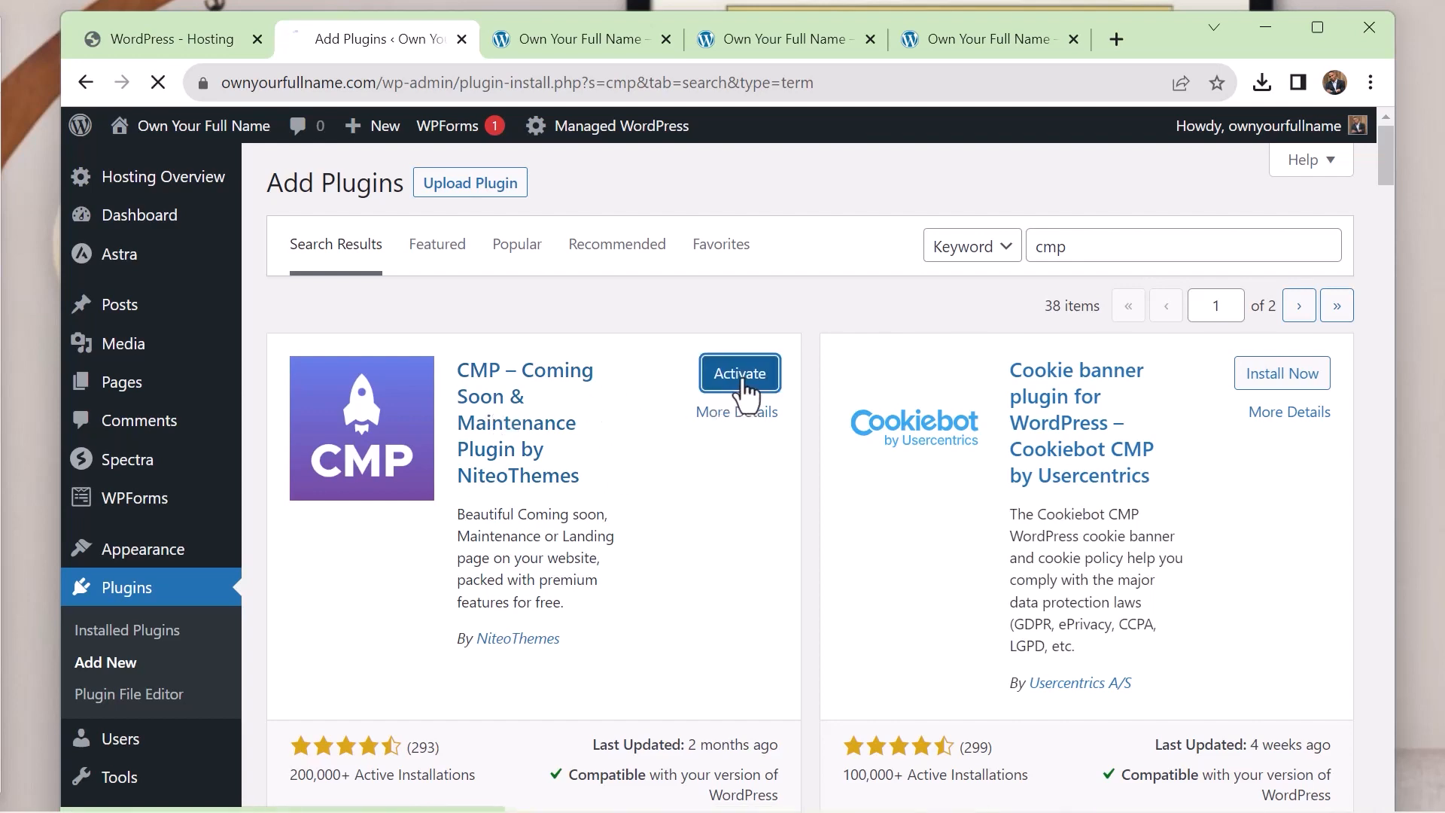
pyautogui.click(741, 385)
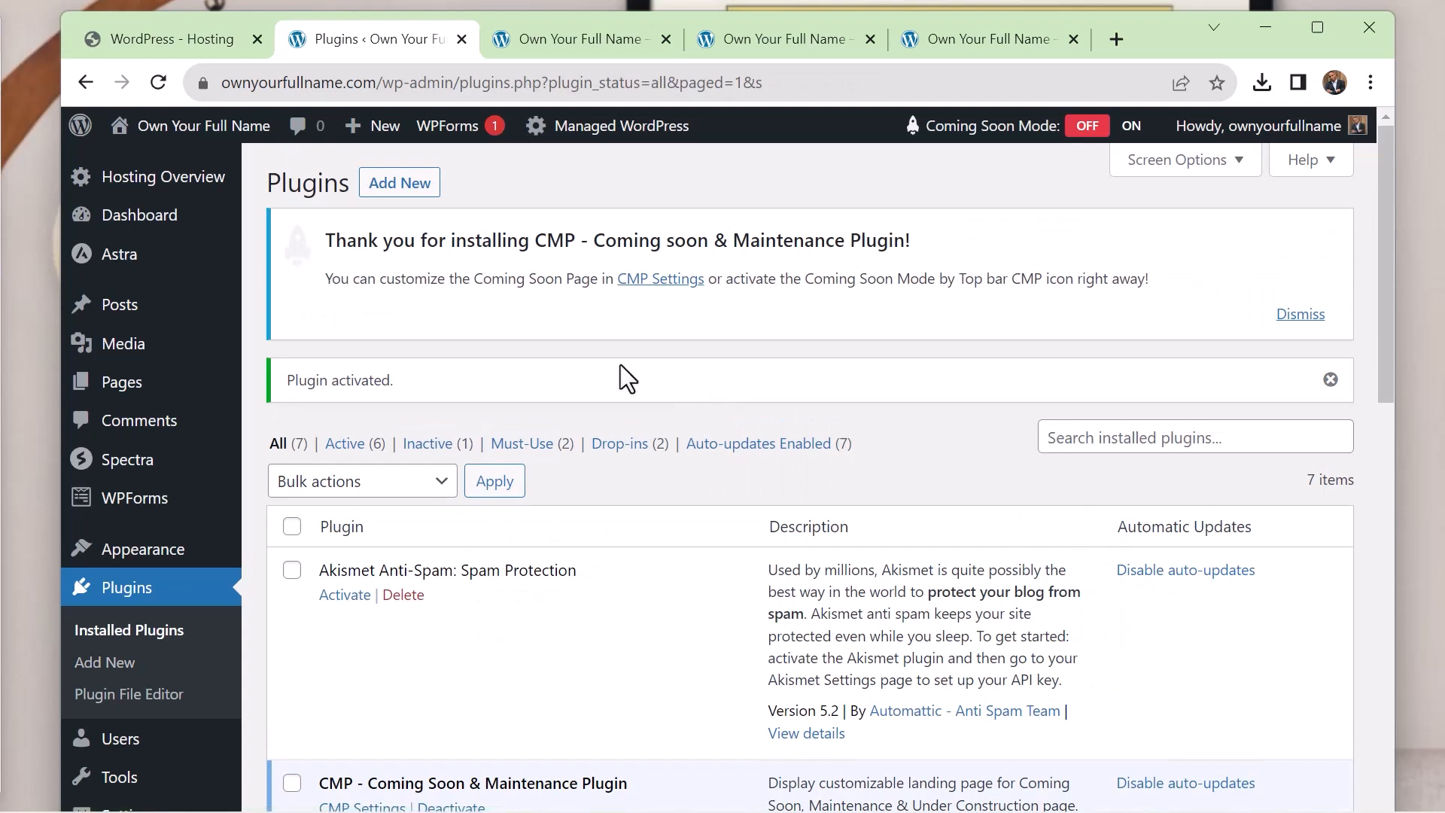
# Open the CMP Basic Setup settings and activate the Countdown theme for the coming soon page
pyautogui.scroll(-3, 625, 341)
pyautogui.scroll(3, 626, 341)
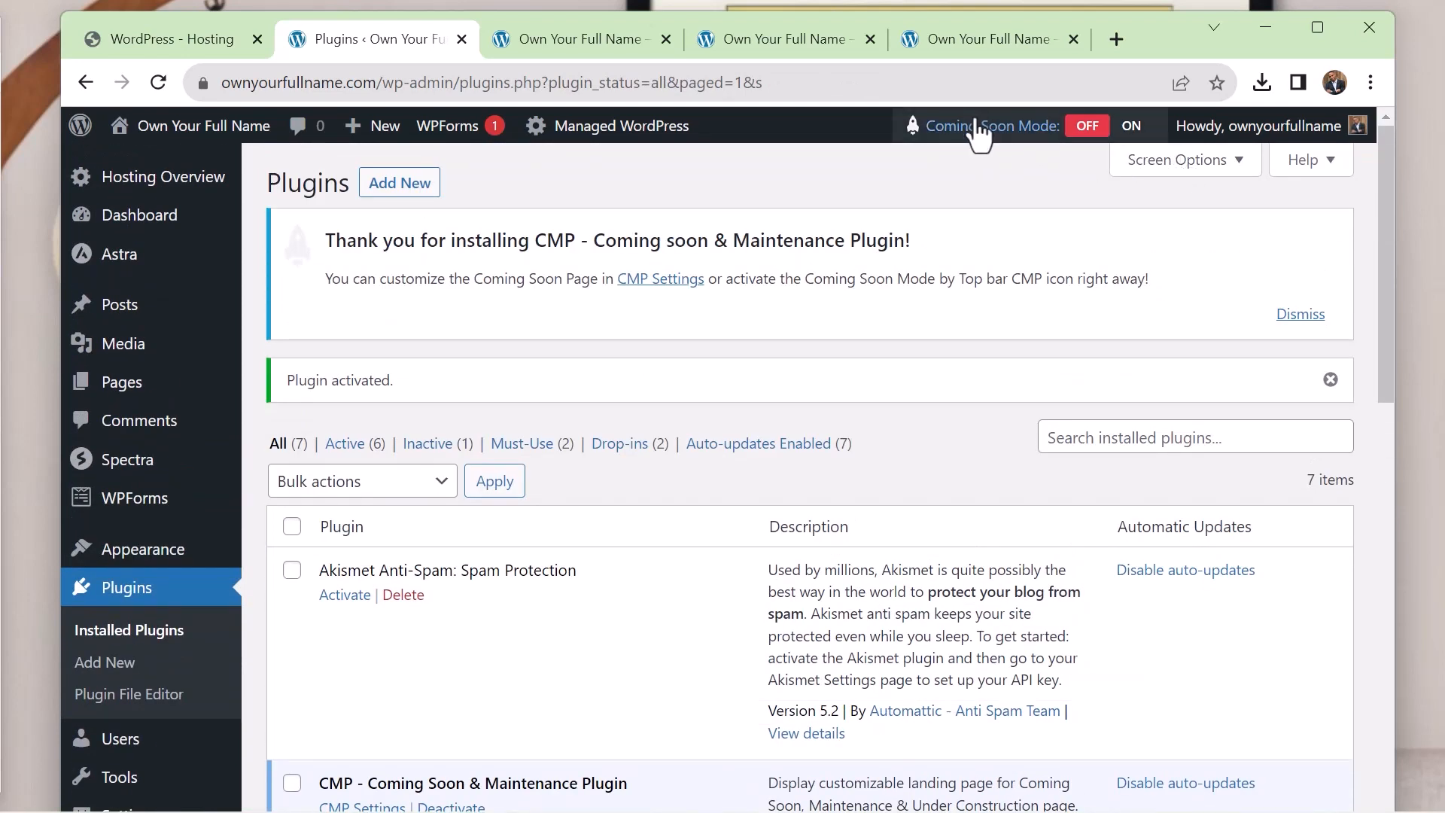
pyautogui.moveTo(972, 129)
pyautogui.click(987, 165)
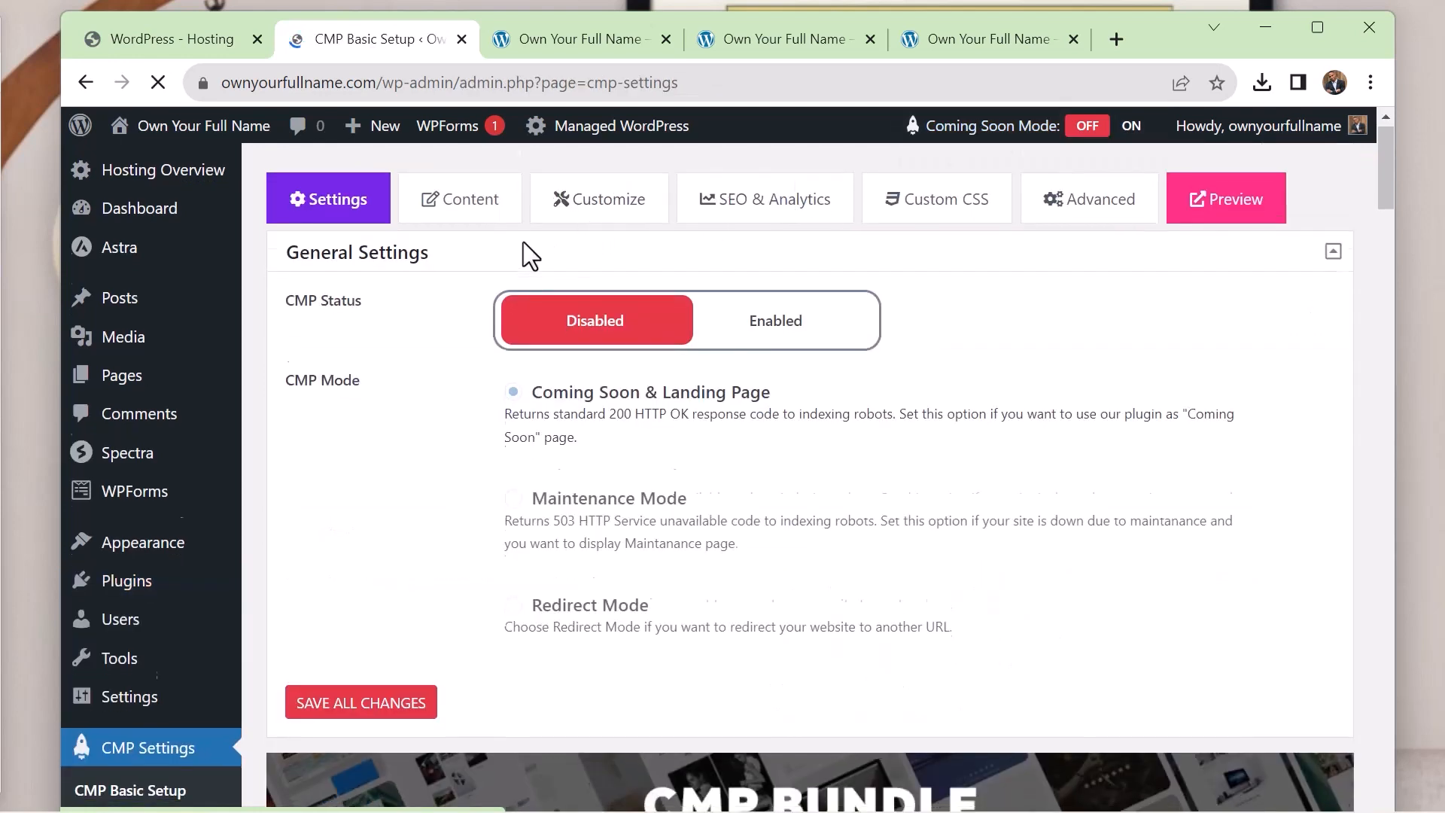
pyautogui.scroll(-8, 526, 256)
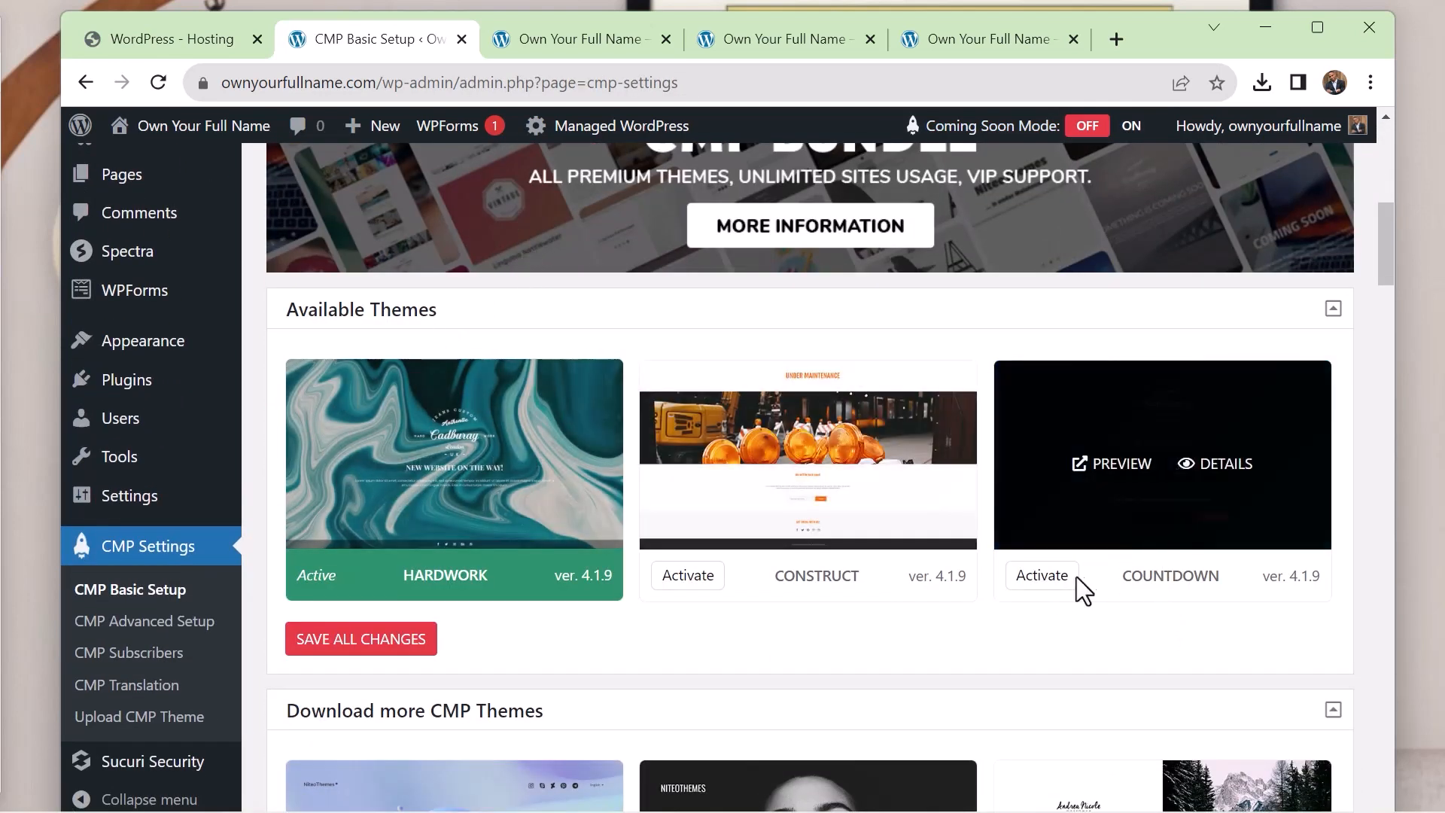
pyautogui.click(1046, 585)
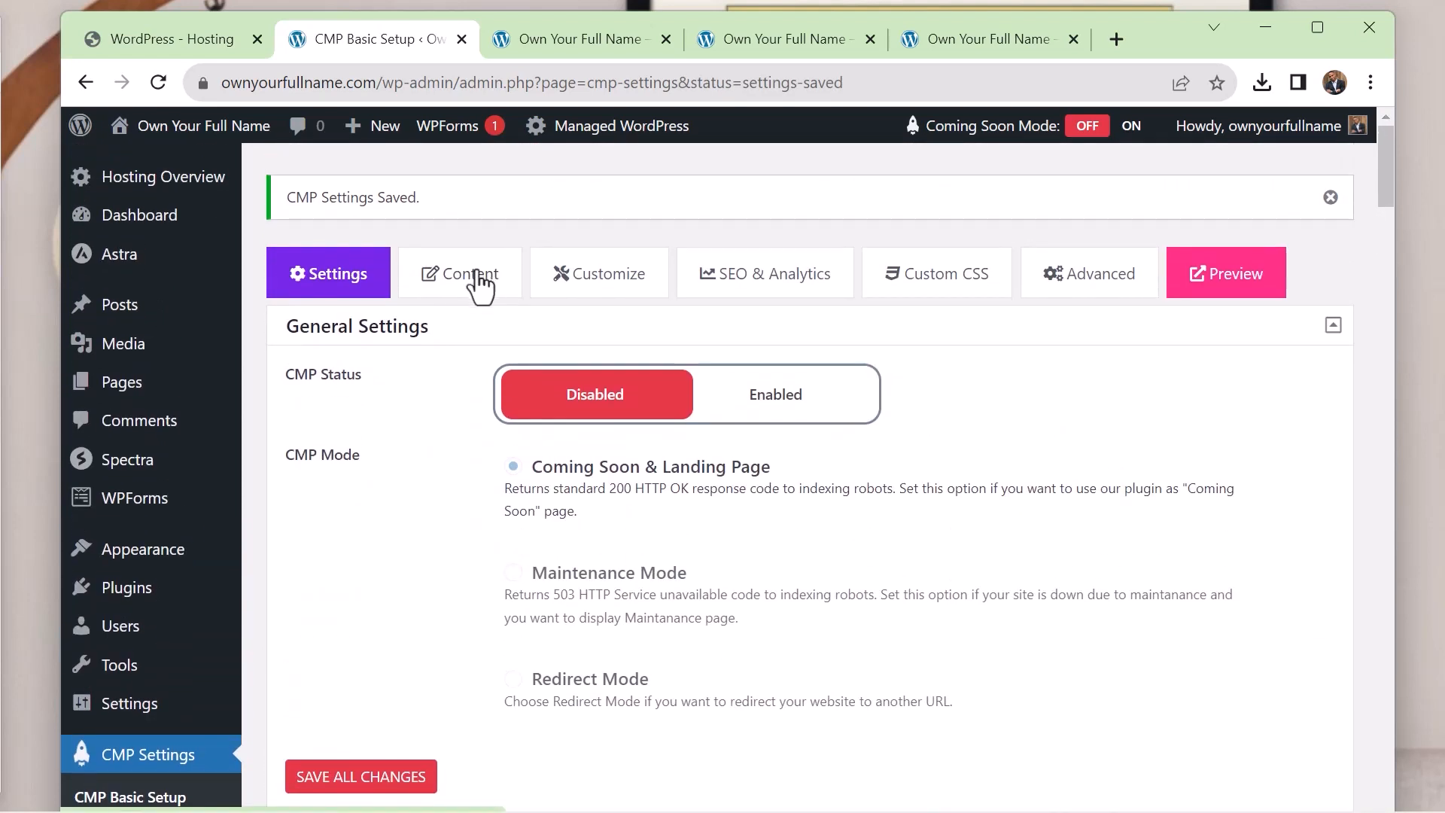
# In the CMP content settings, set the graphic background to Custom Images using the library photo of the woman on the phone
pyautogui.click(474, 280)
pyautogui.scroll(-1, 602, 277)
pyautogui.scroll(-7, 602, 278)
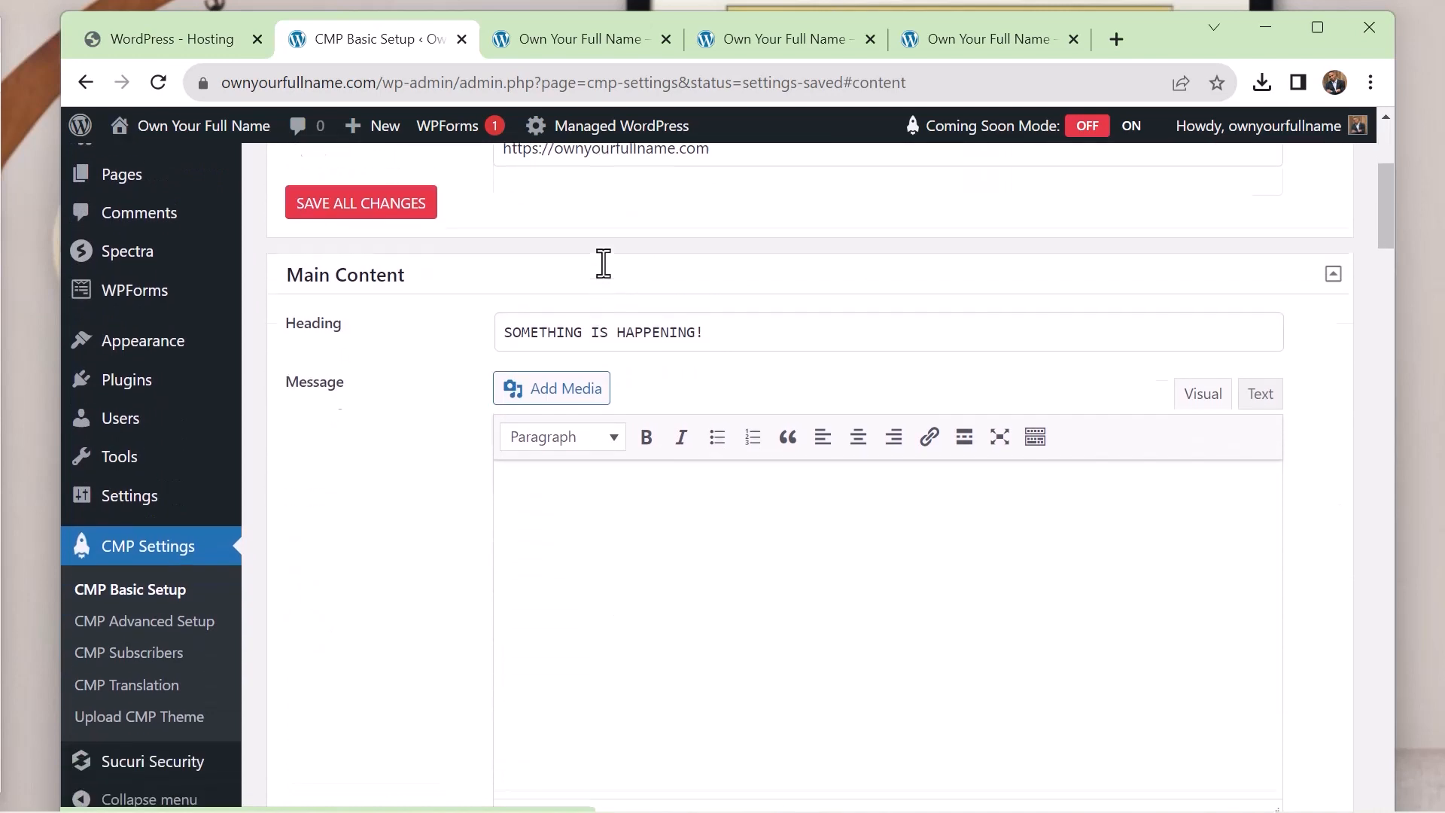
pyautogui.scroll(-5, 603, 267)
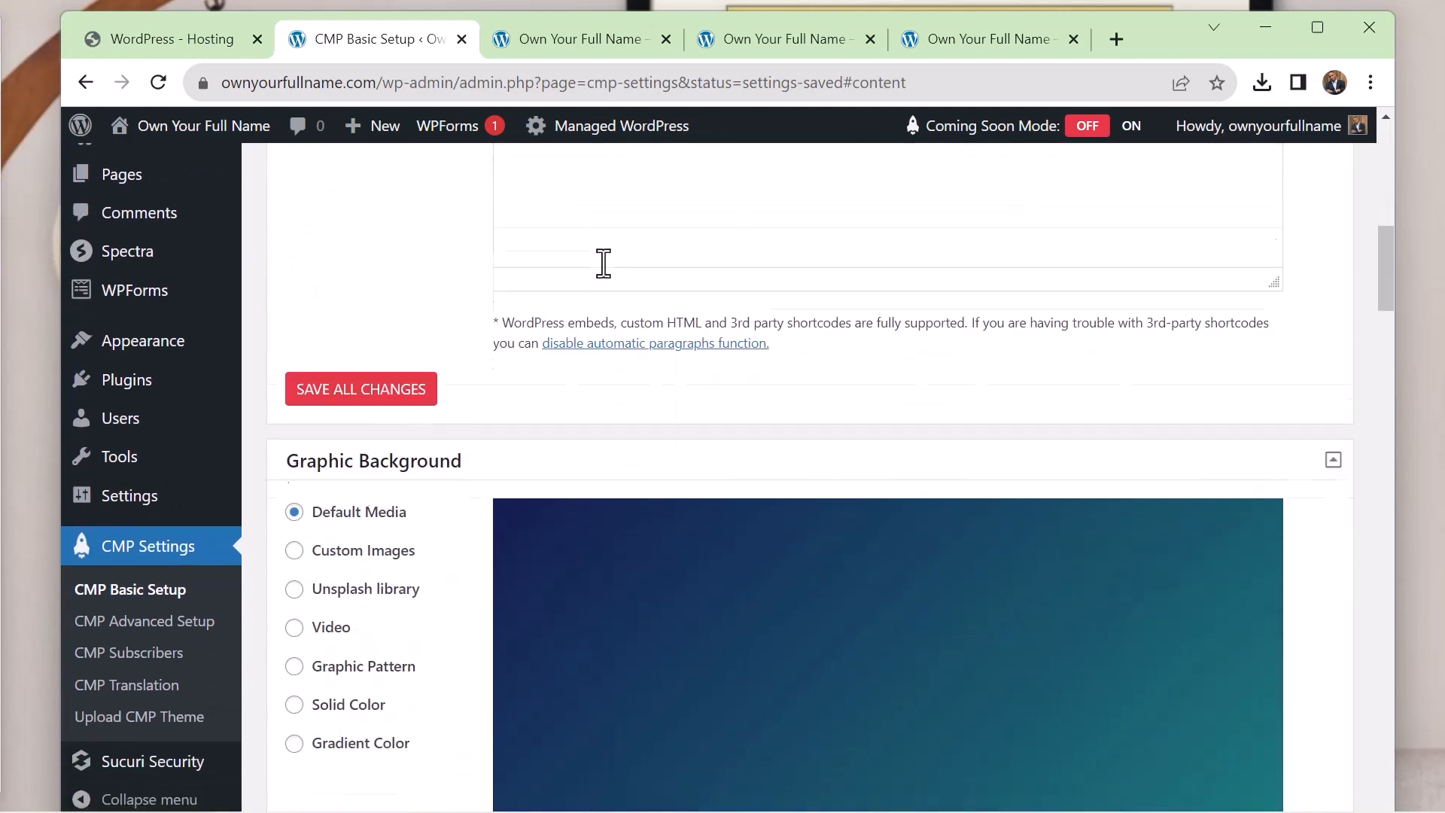
pyautogui.click(294, 389)
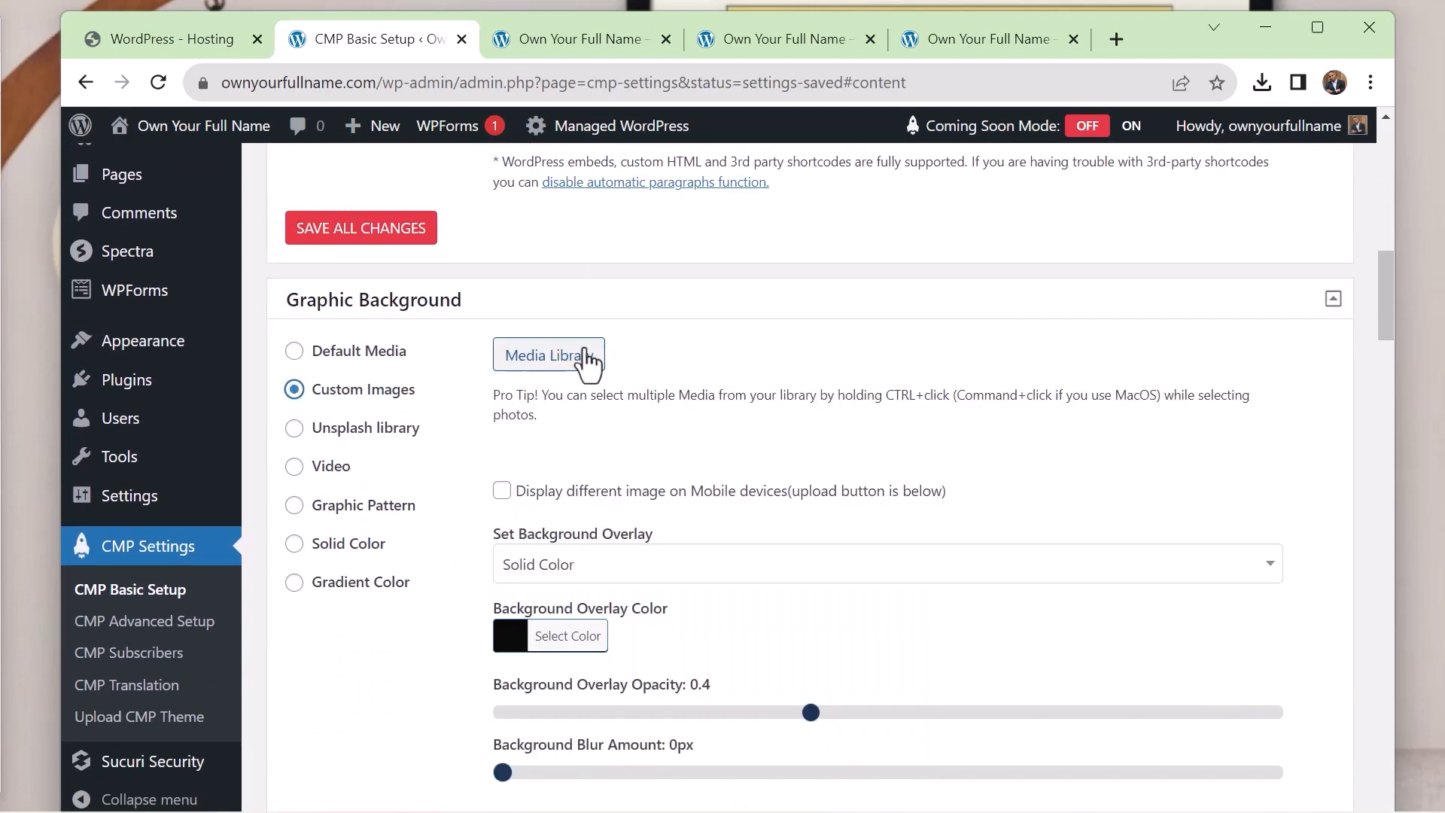
pyautogui.click(587, 360)
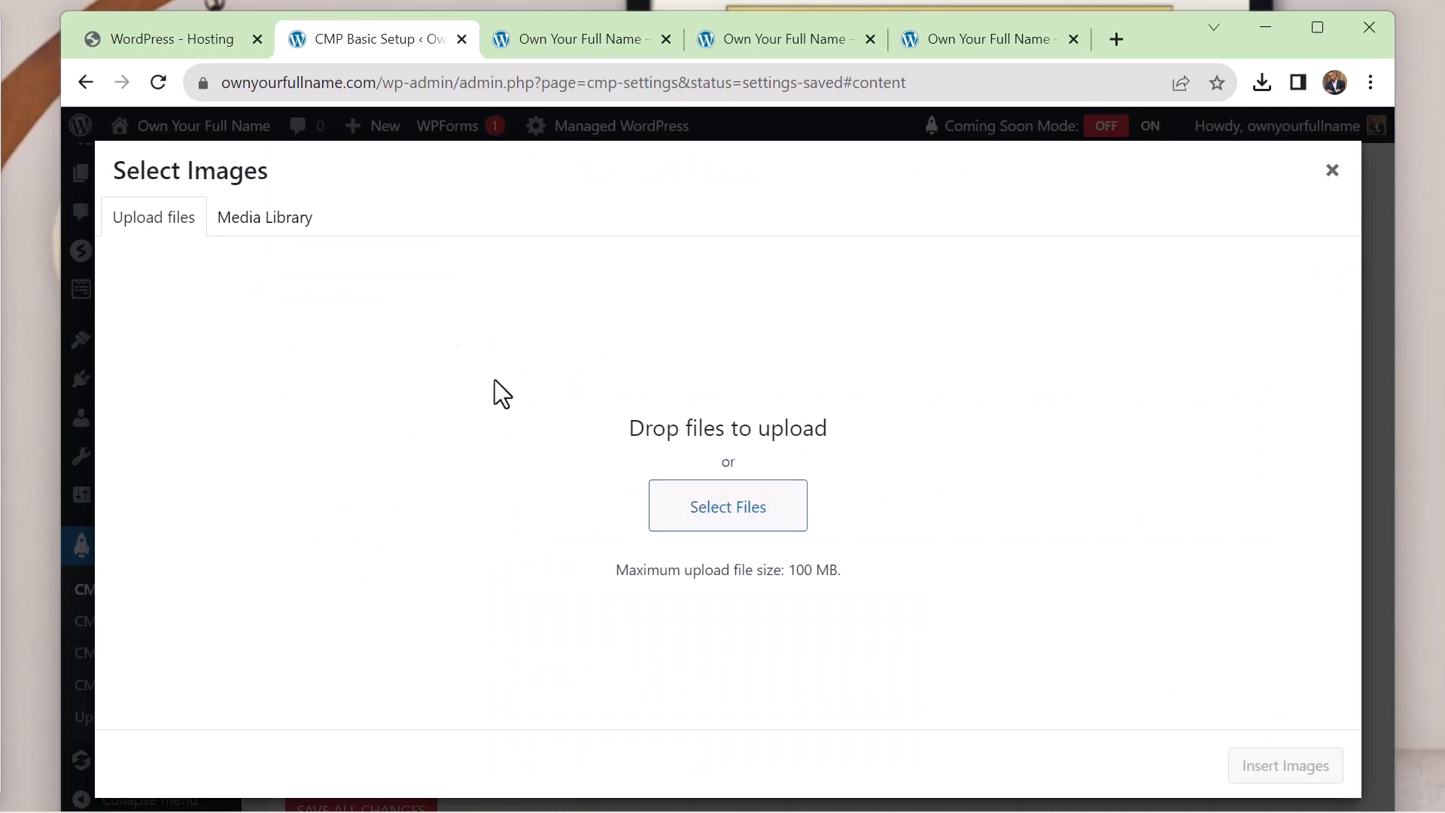
pyautogui.click(283, 228)
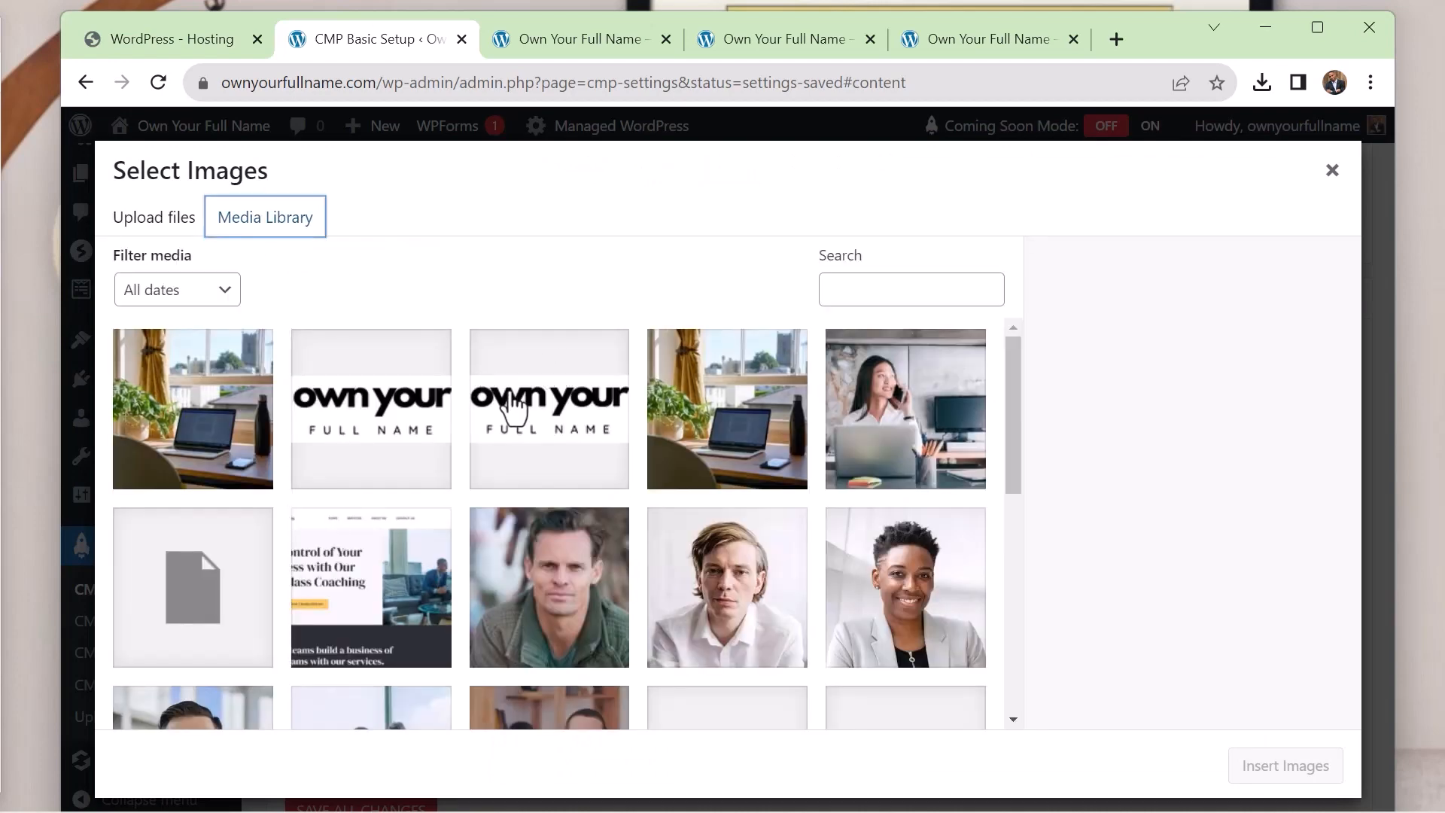
pyautogui.click(911, 430)
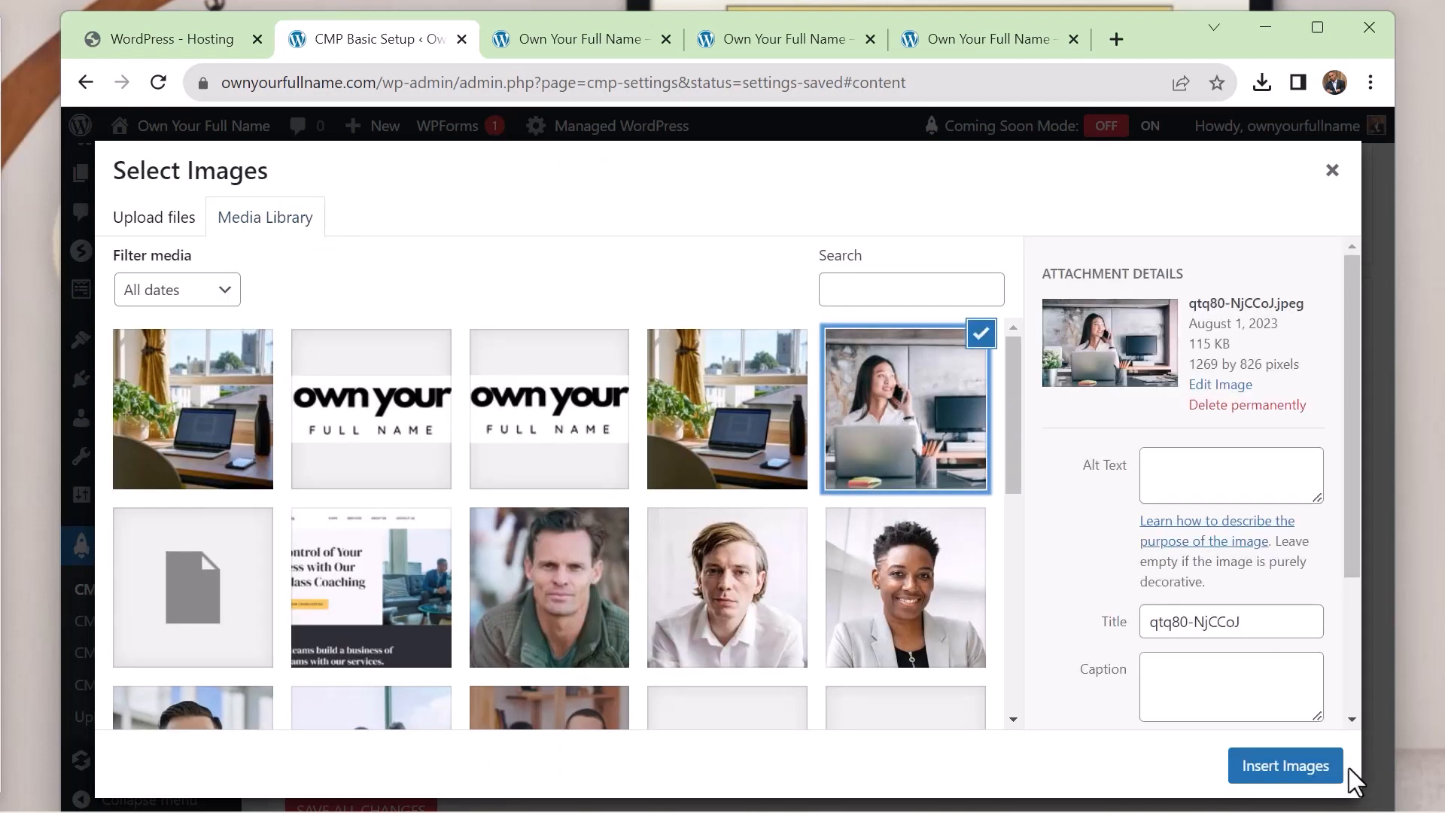
pyautogui.click(1313, 768)
# Clear the copyright text in the coming soon page's footer content and save all changes
pyautogui.scroll(-10, 1005, 444)
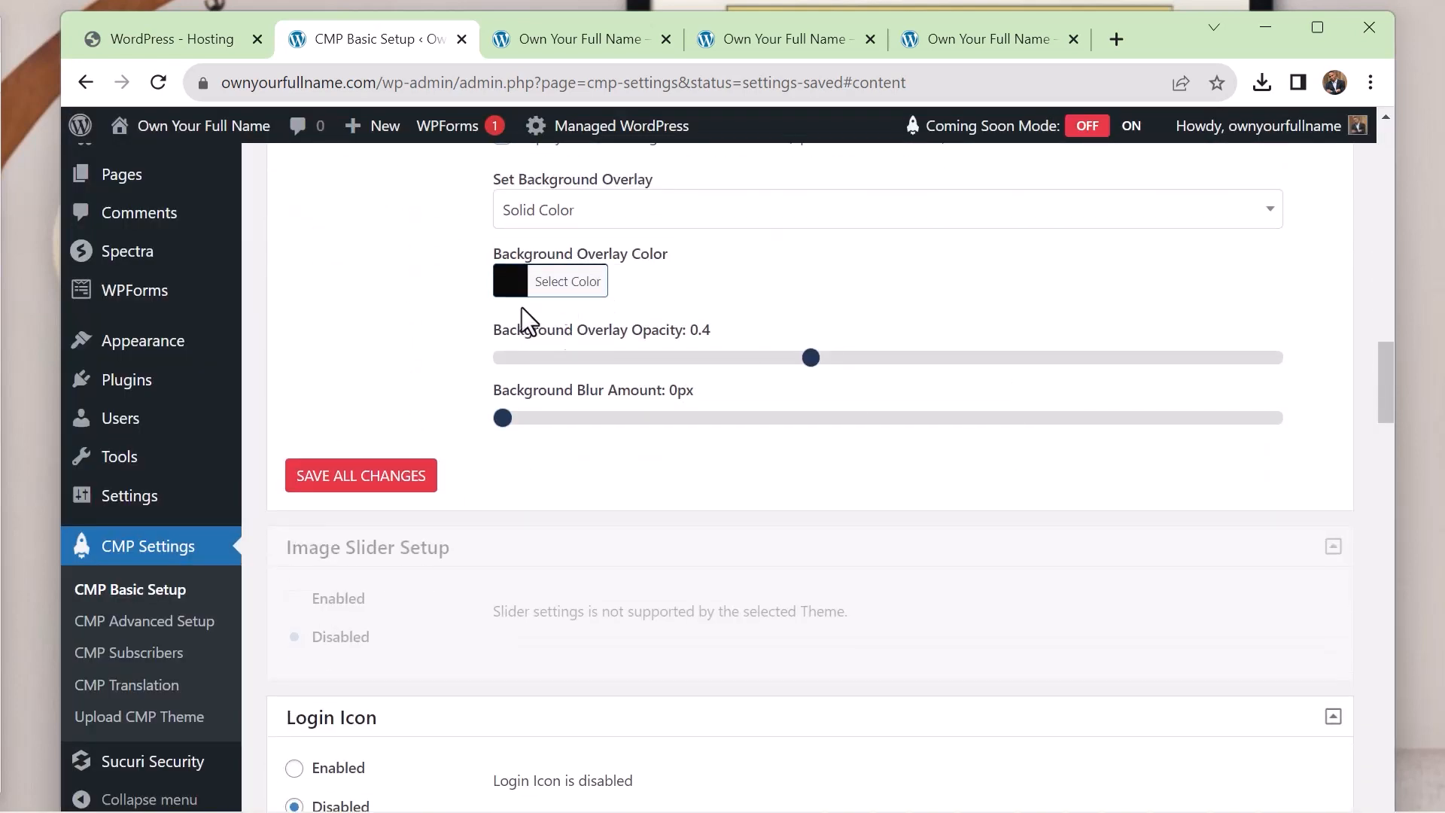
pyautogui.scroll(-8, 467, 517)
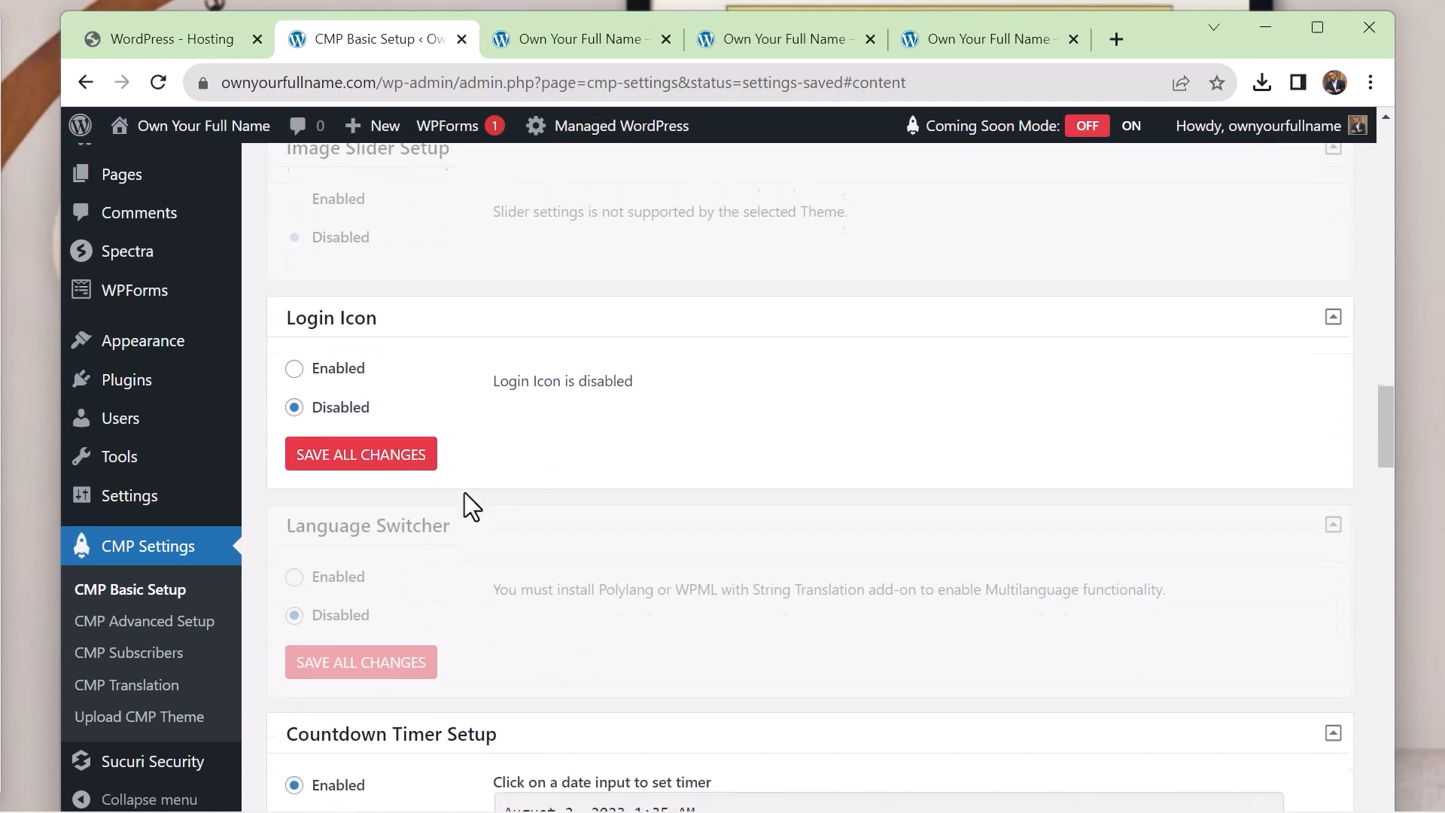
pyautogui.scroll(-12, 464, 492)
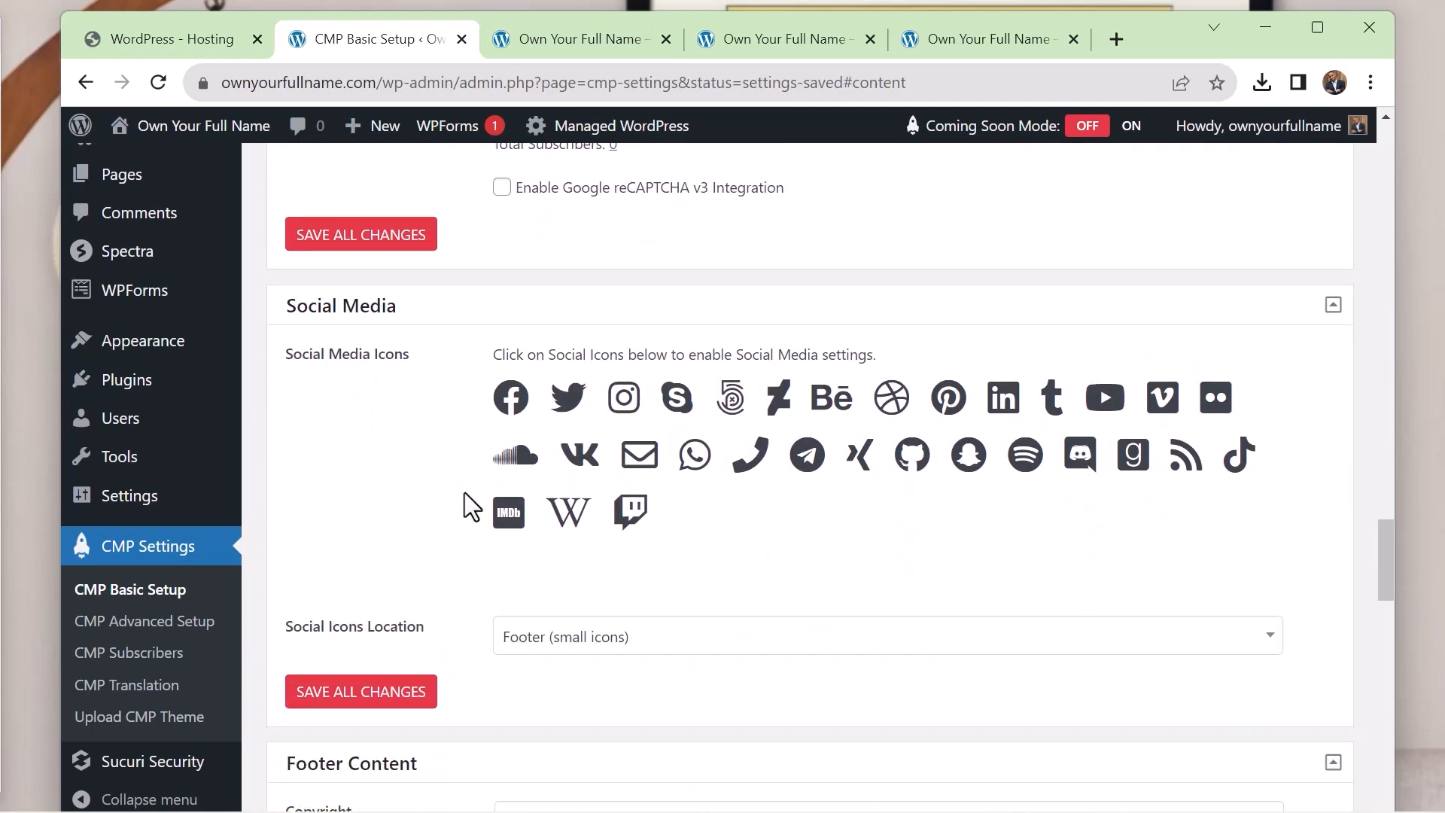
pyautogui.scroll(-5, 464, 493)
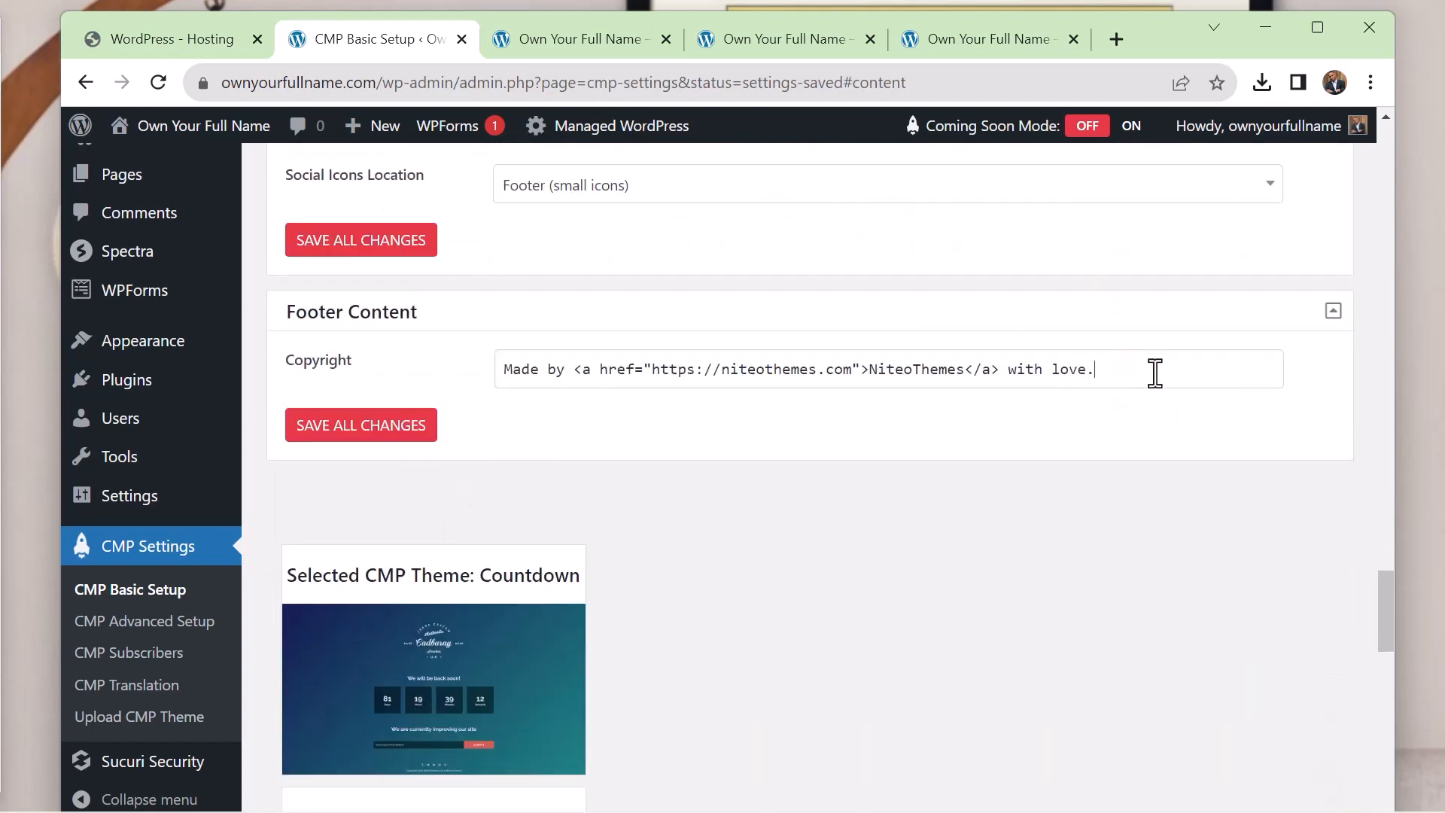
pyautogui.moveTo(1155, 371); pyautogui.dragTo(458, 326)
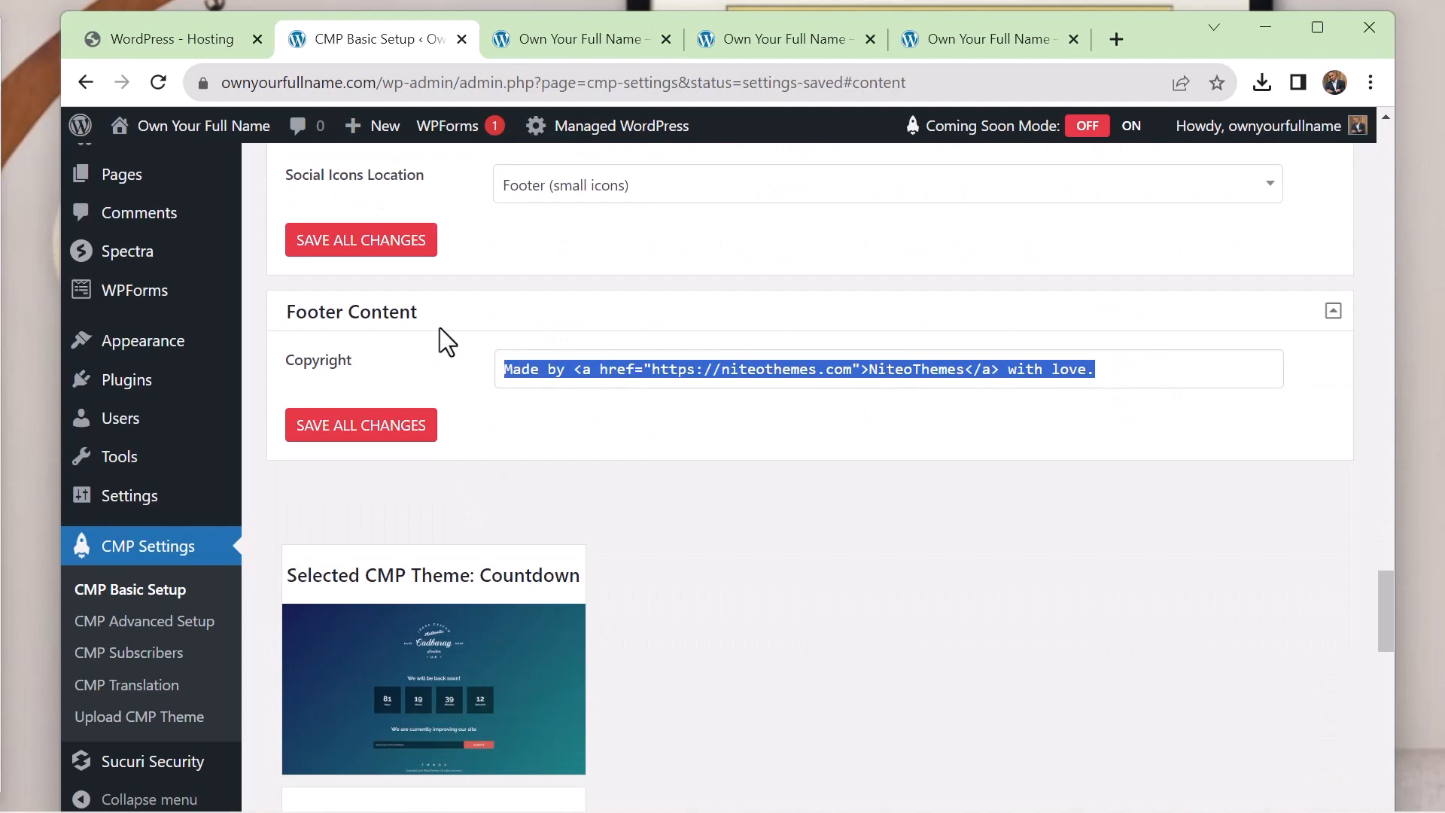
pyautogui.press('BackSpace')
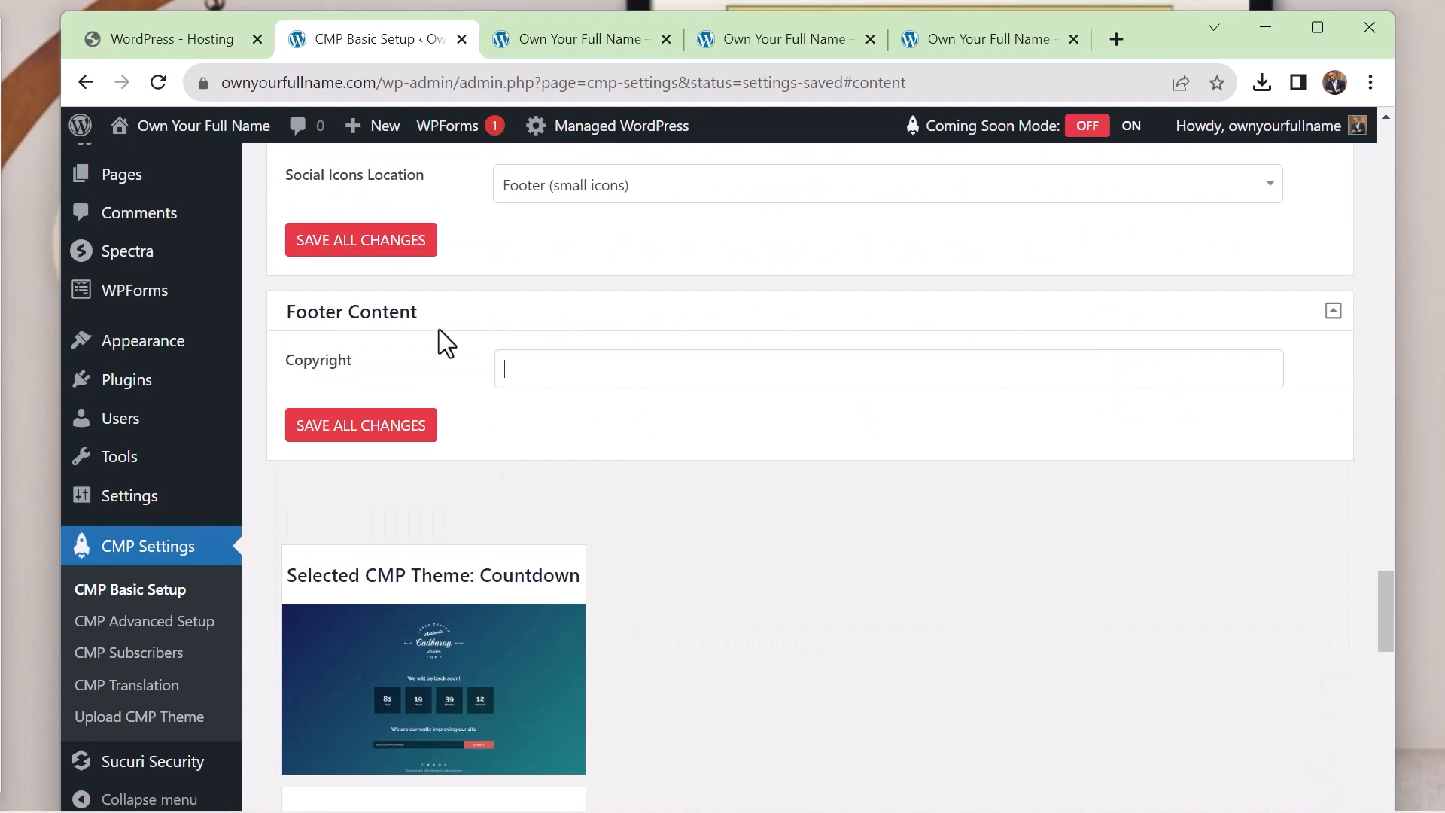
pyautogui.click(371, 429)
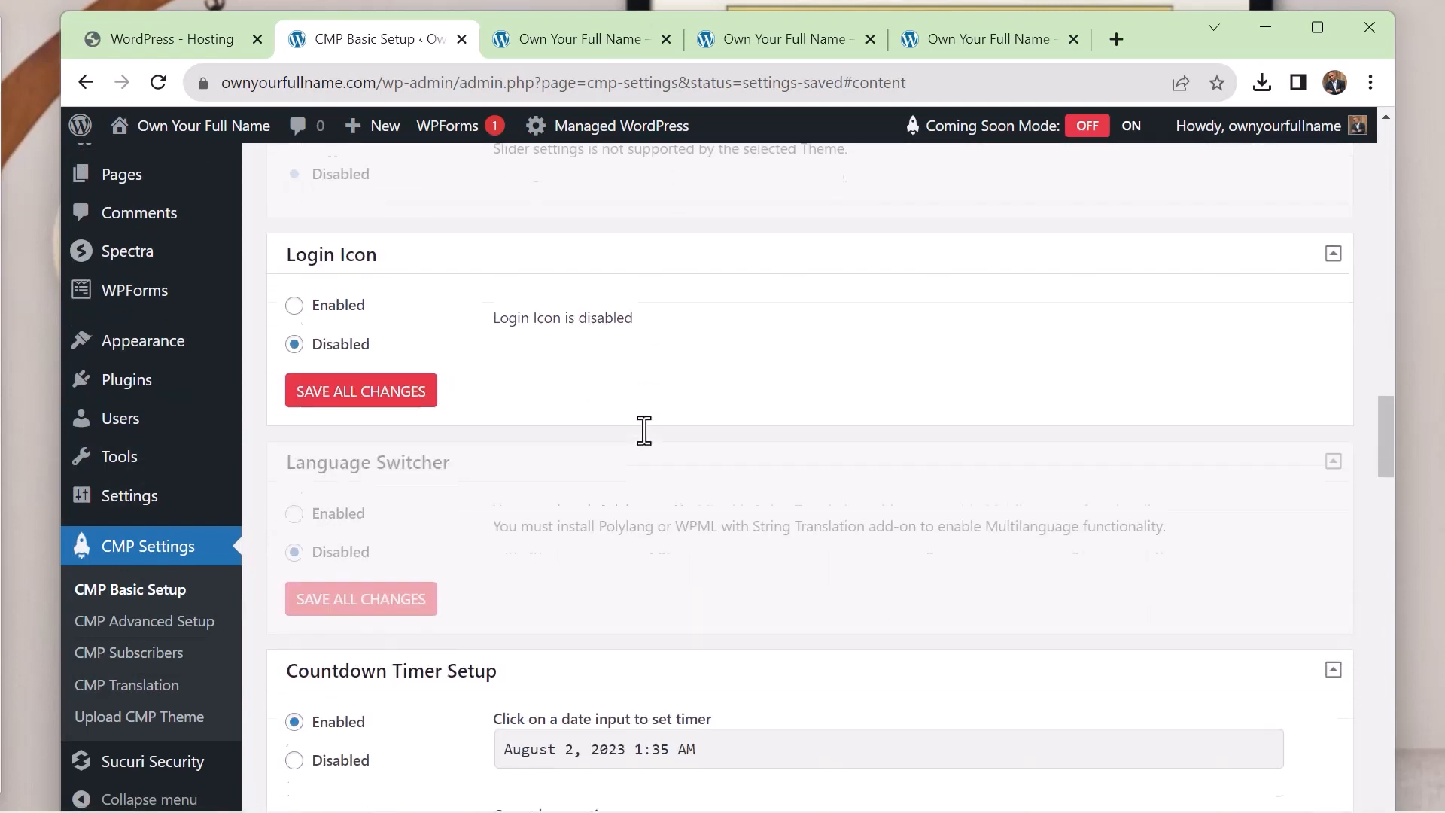
# Switch the coming soon page's countdown timer off and back on
pyautogui.scroll(-5, 644, 431)
pyautogui.click(295, 247)
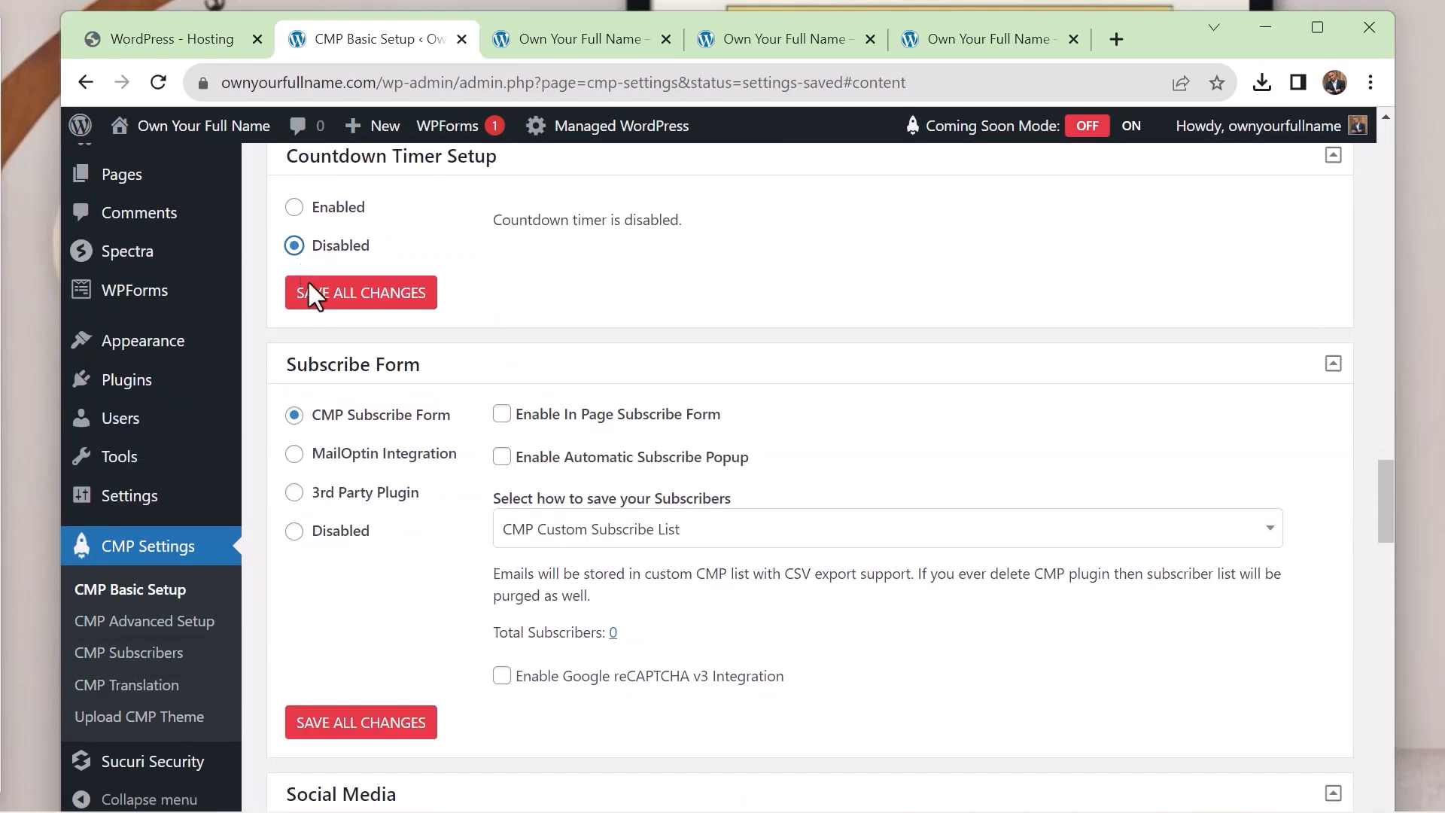
pyautogui.click(293, 208)
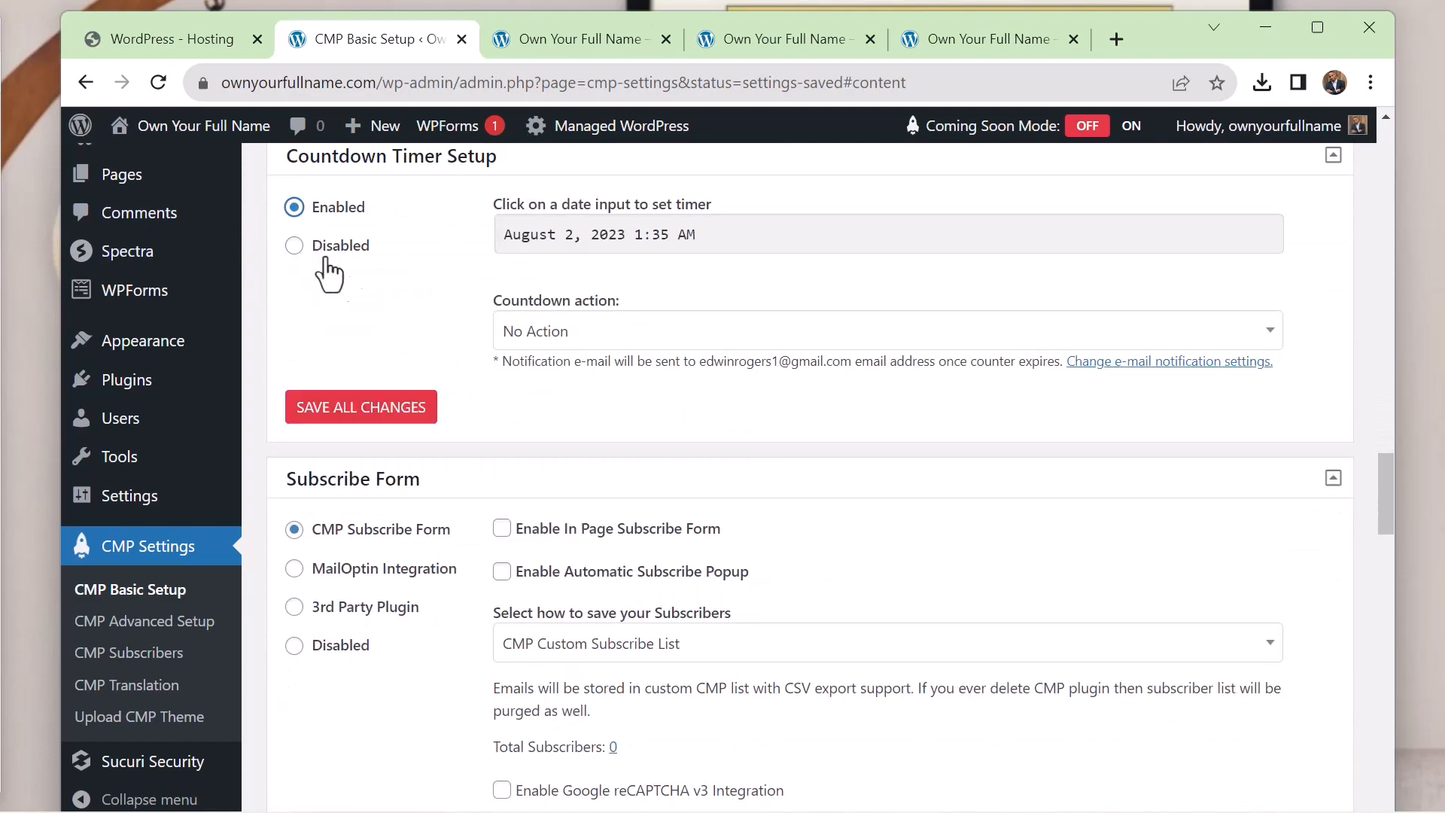
# Save all the CMP content settings and preview the coming soon page
pyautogui.scroll(-20, 785, 285)
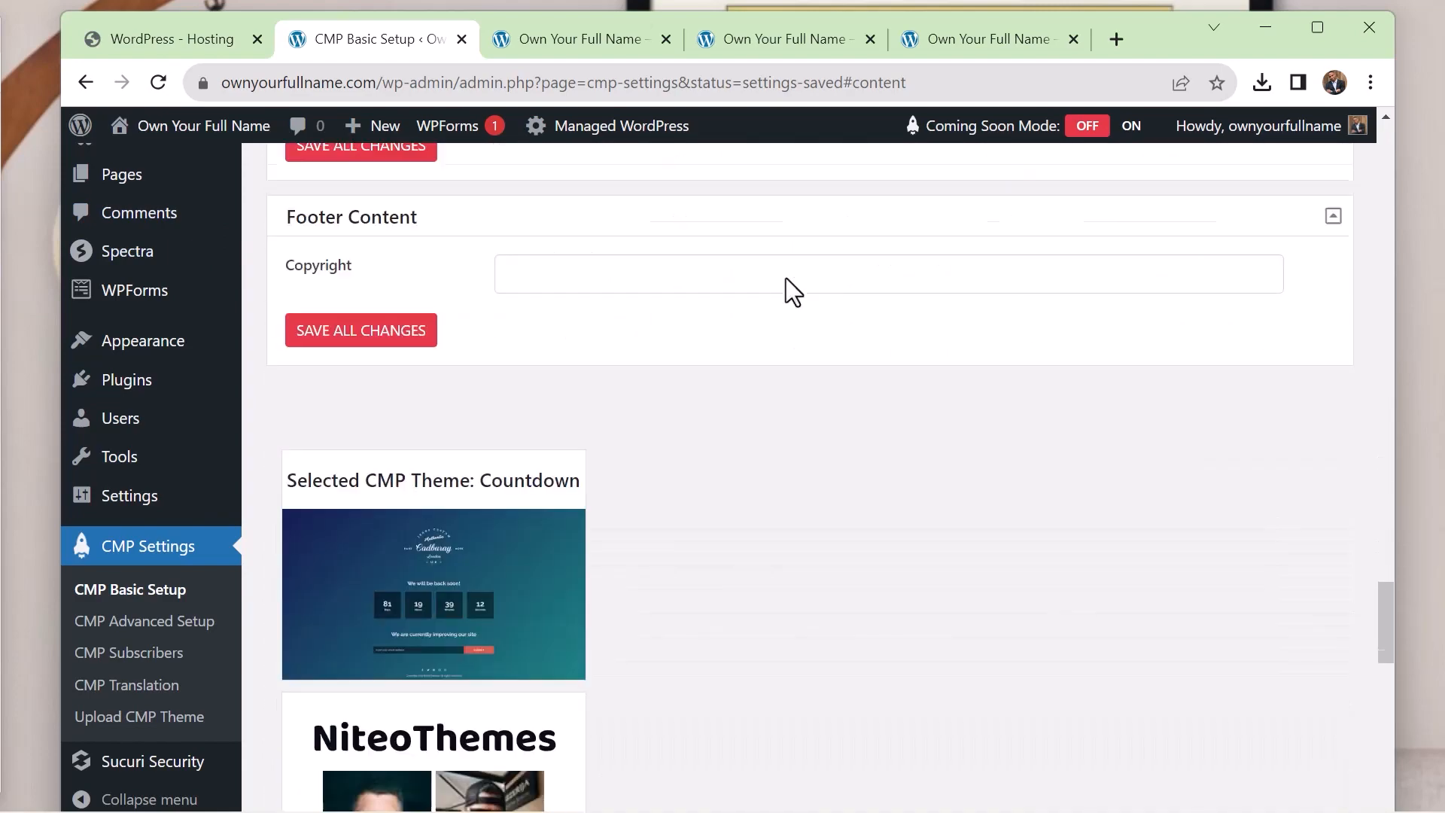
pyautogui.scroll(15, 725, 299)
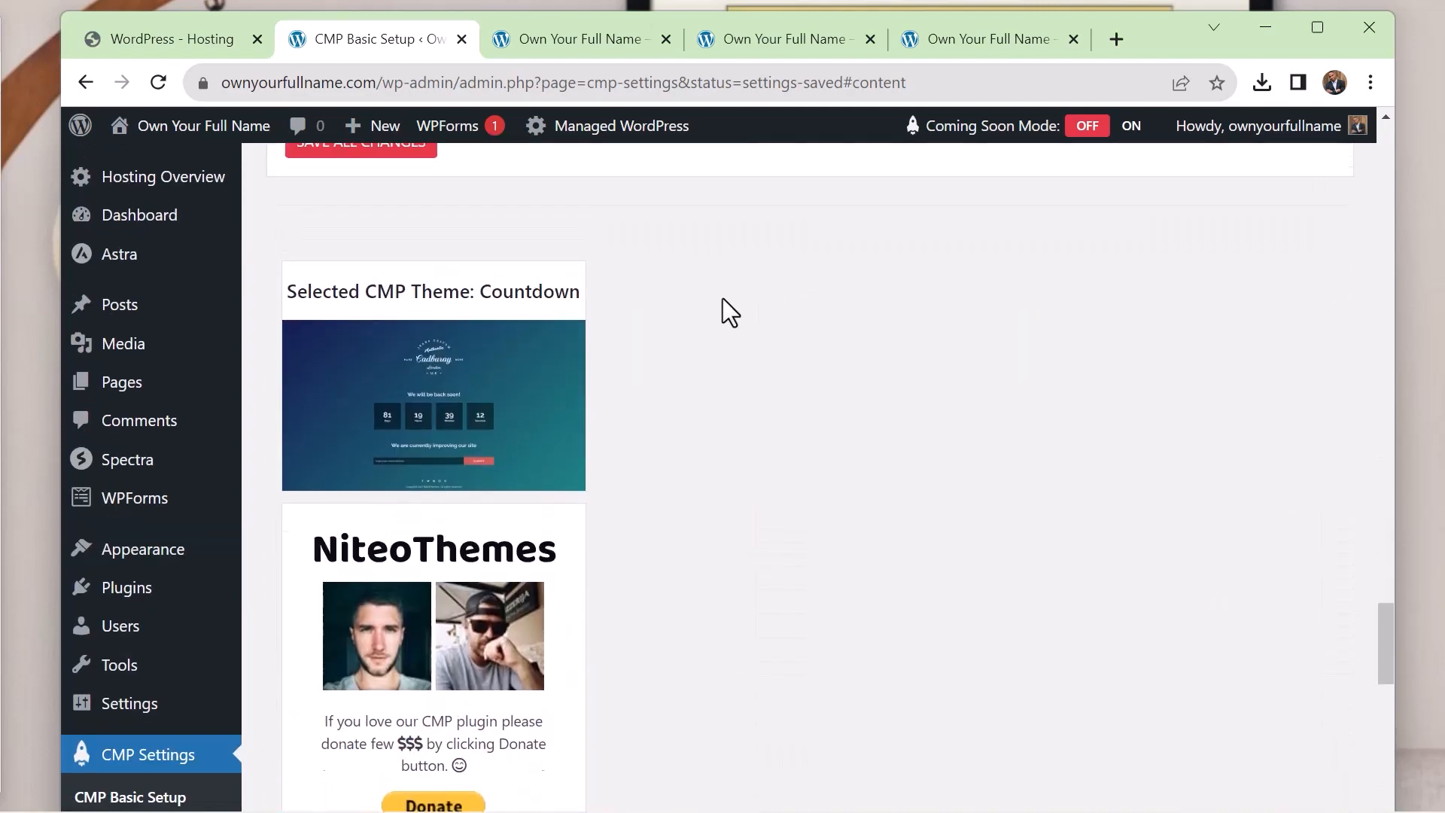
pyautogui.scroll(2, 723, 296)
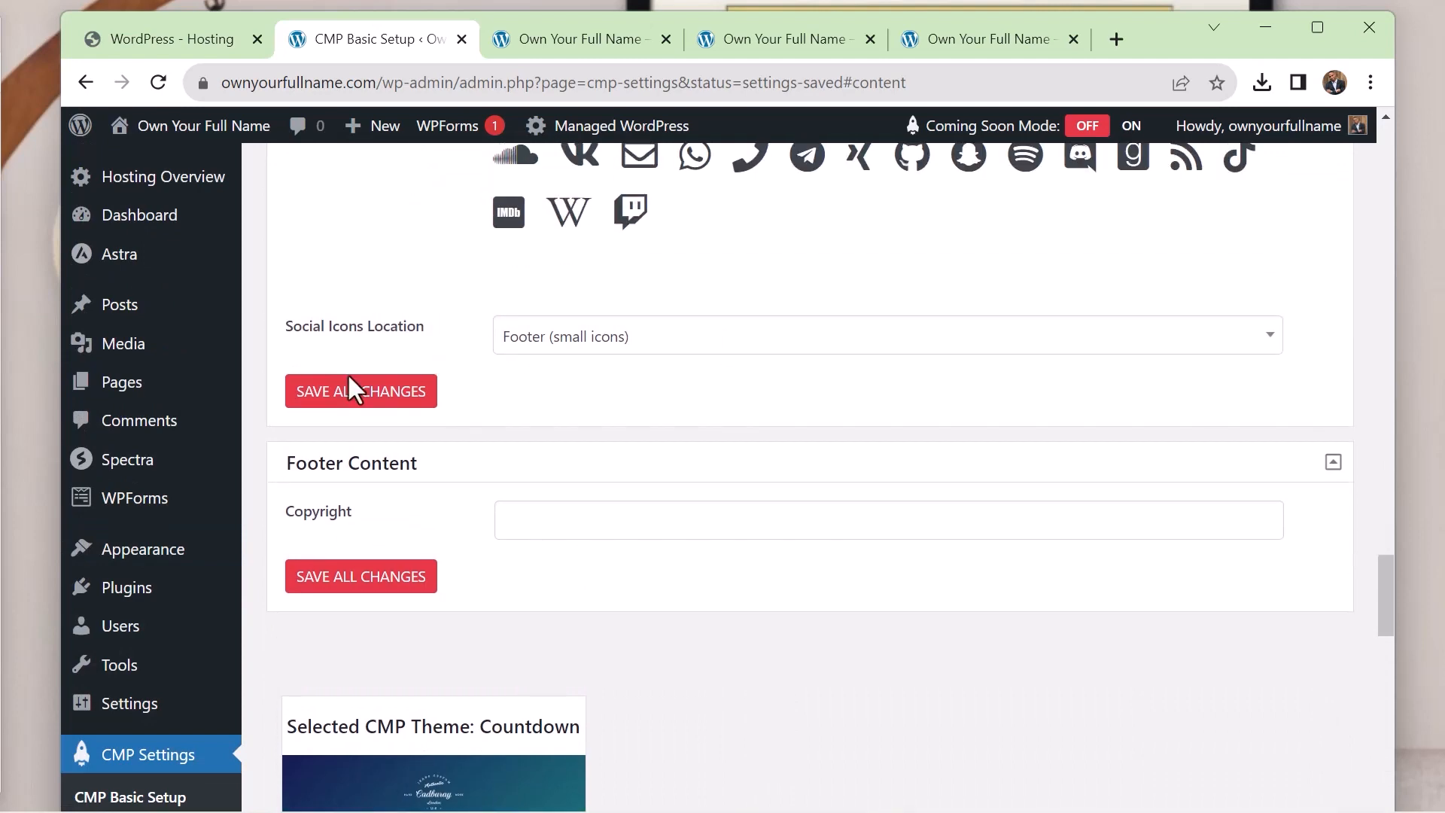
pyautogui.click(364, 390)
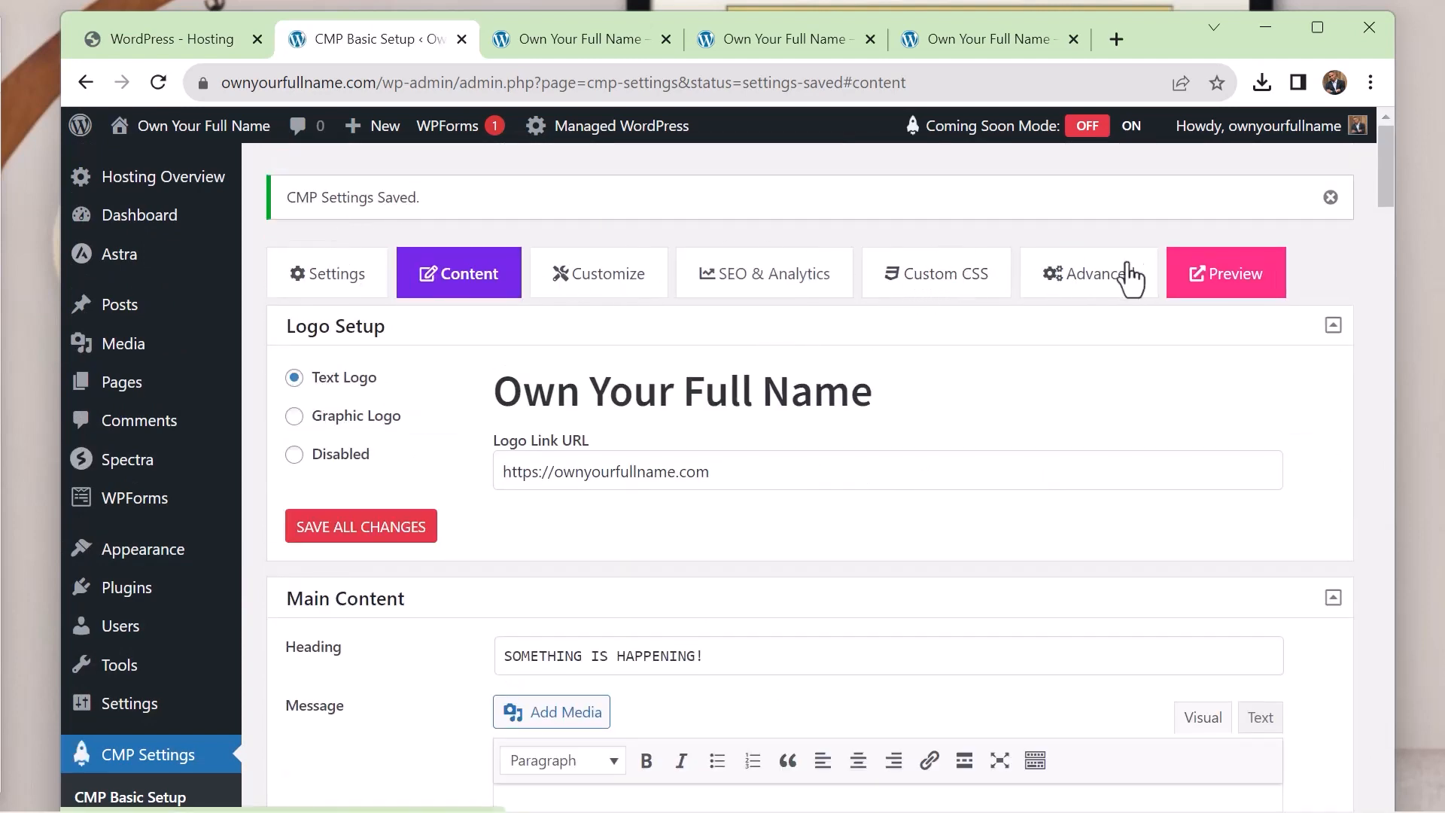
pyautogui.click(1221, 280)
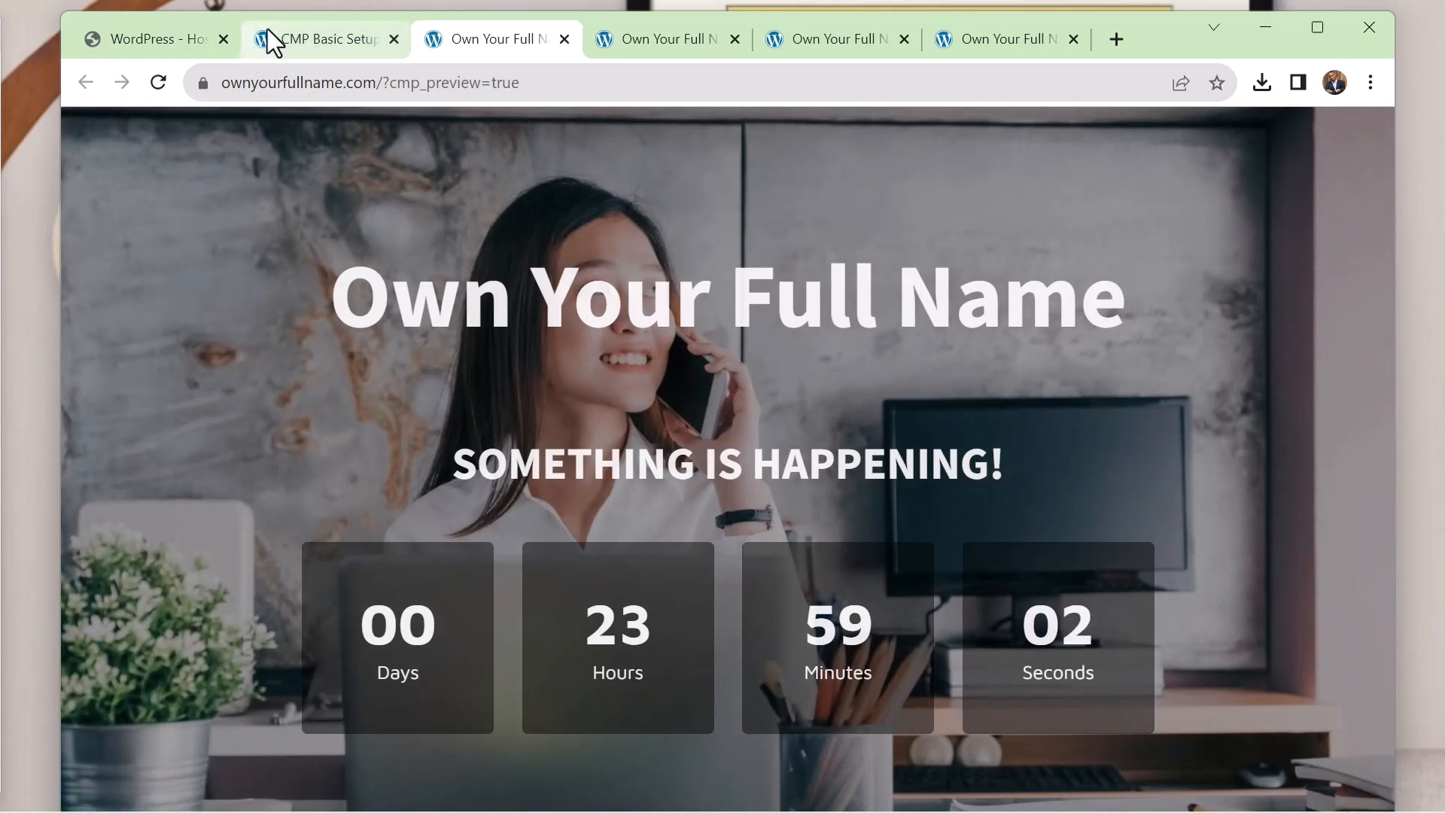
# Back in the CMP content settings, replace the custom background image with the library photo of a laptop on a desk by a window
pyautogui.click(314, 41)
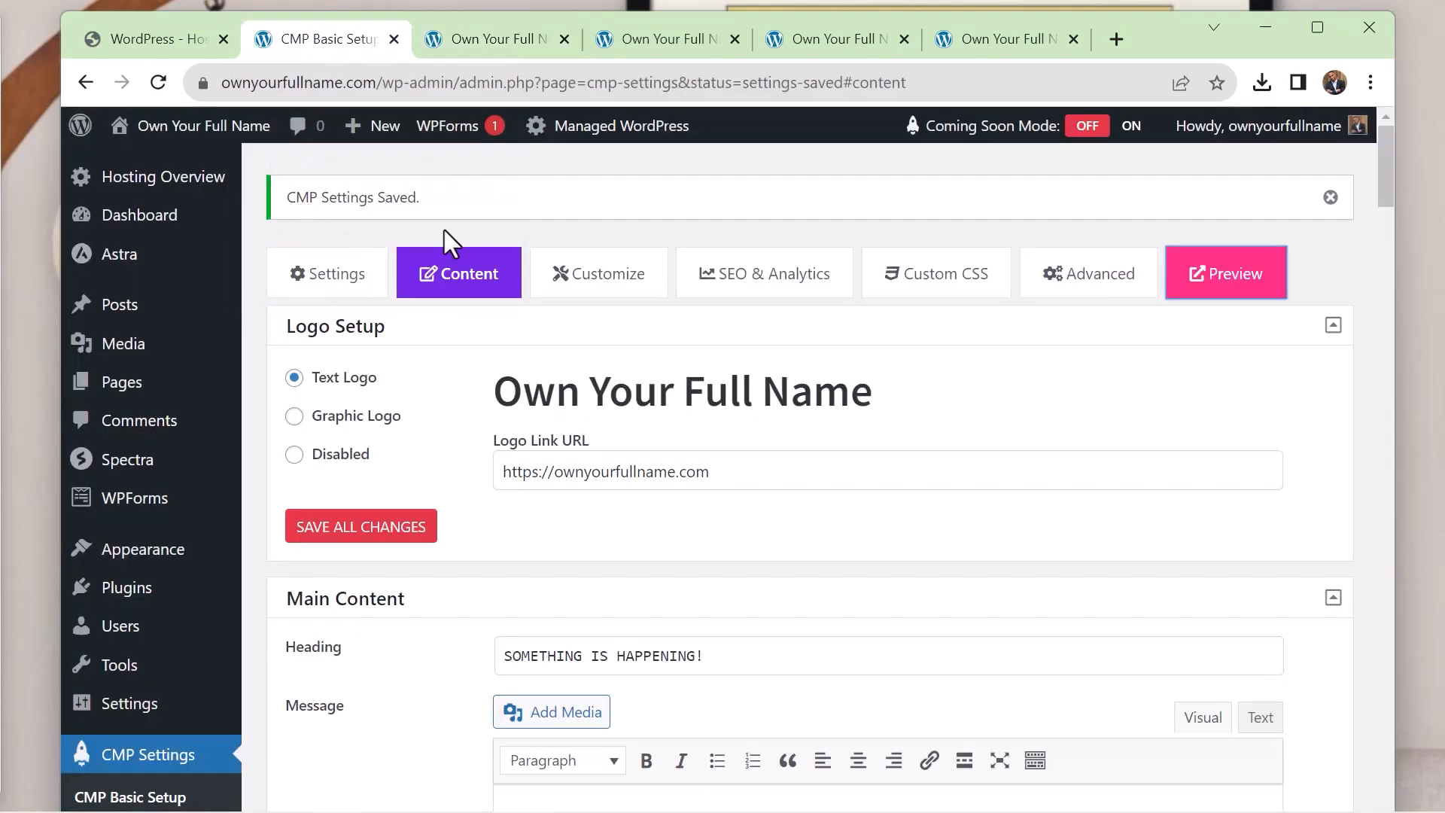
pyautogui.scroll(-15, 755, 283)
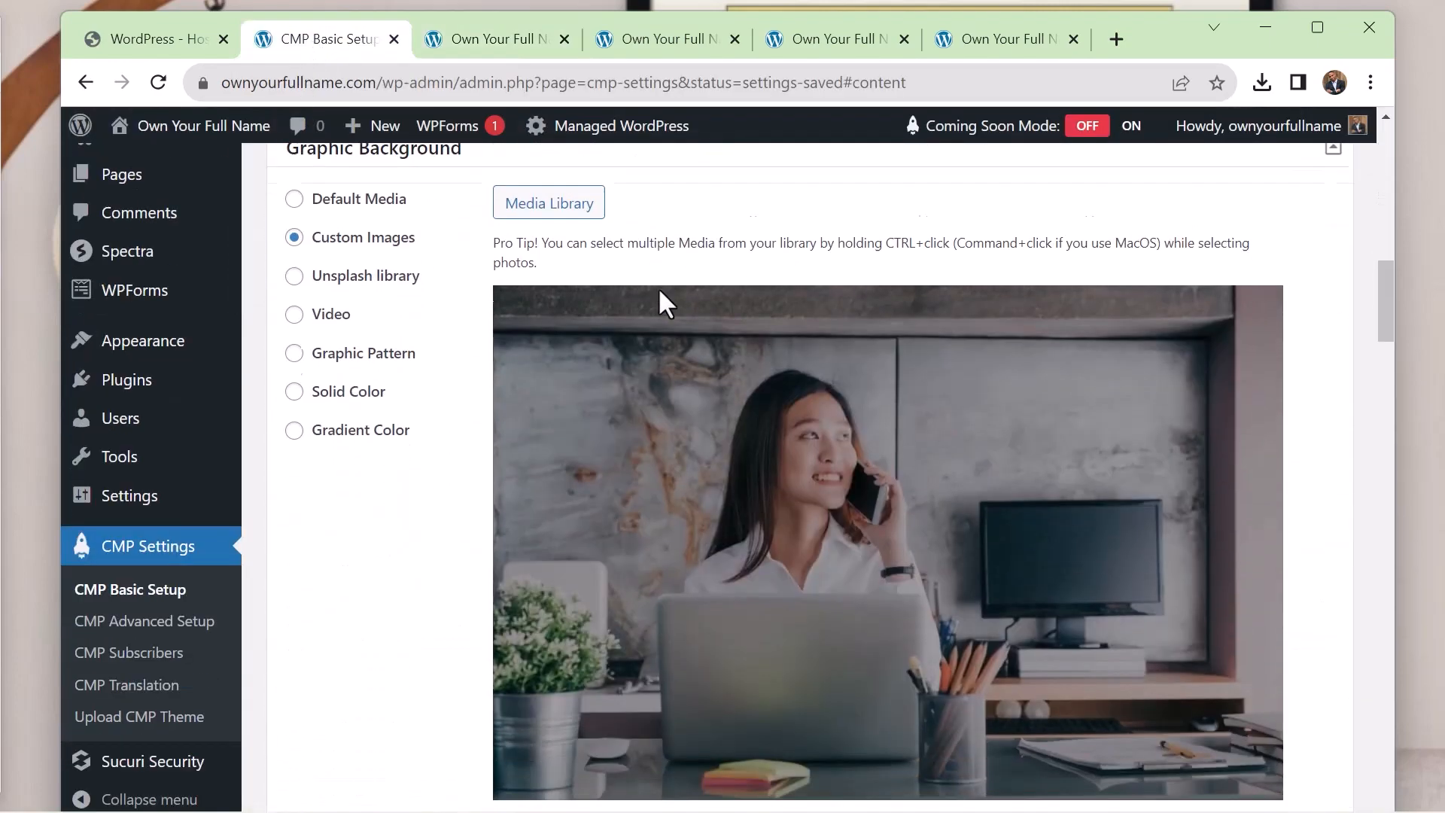
pyautogui.click(550, 184)
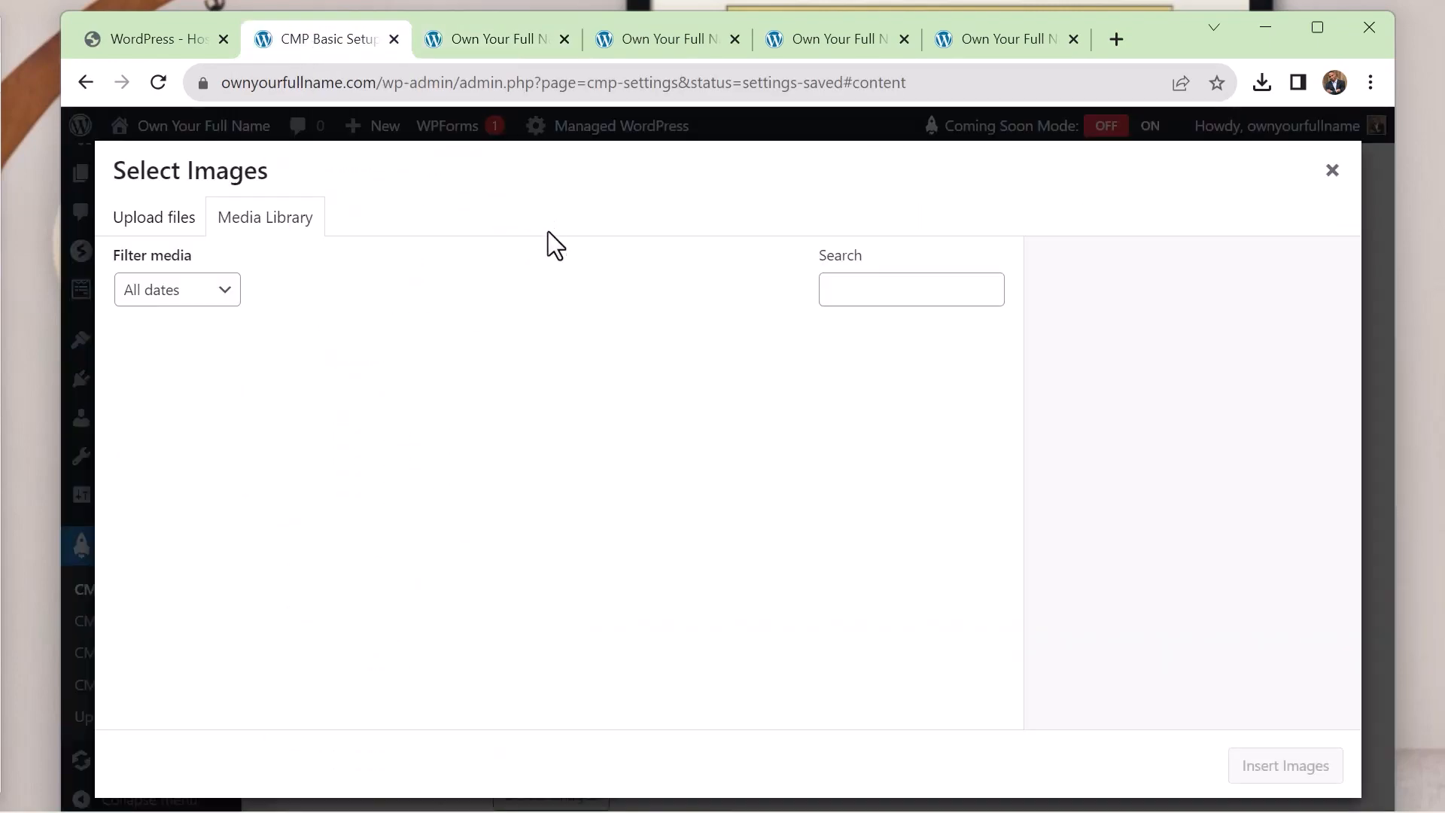
pyautogui.click(708, 410)
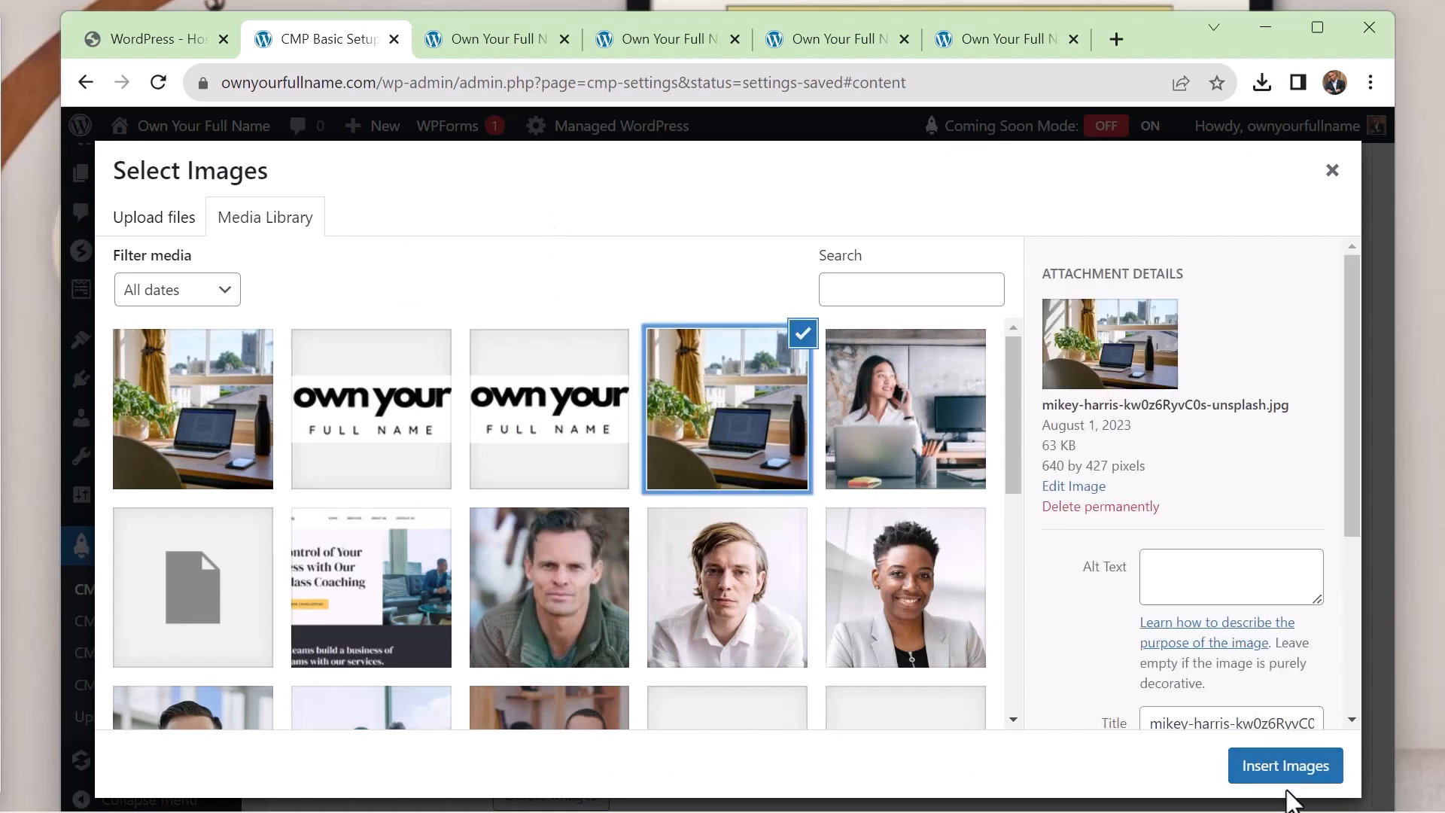
pyautogui.click(1286, 779)
# Disable the countdown timer on the coming soon page and save all changes
pyautogui.scroll(-10, 724, 344)
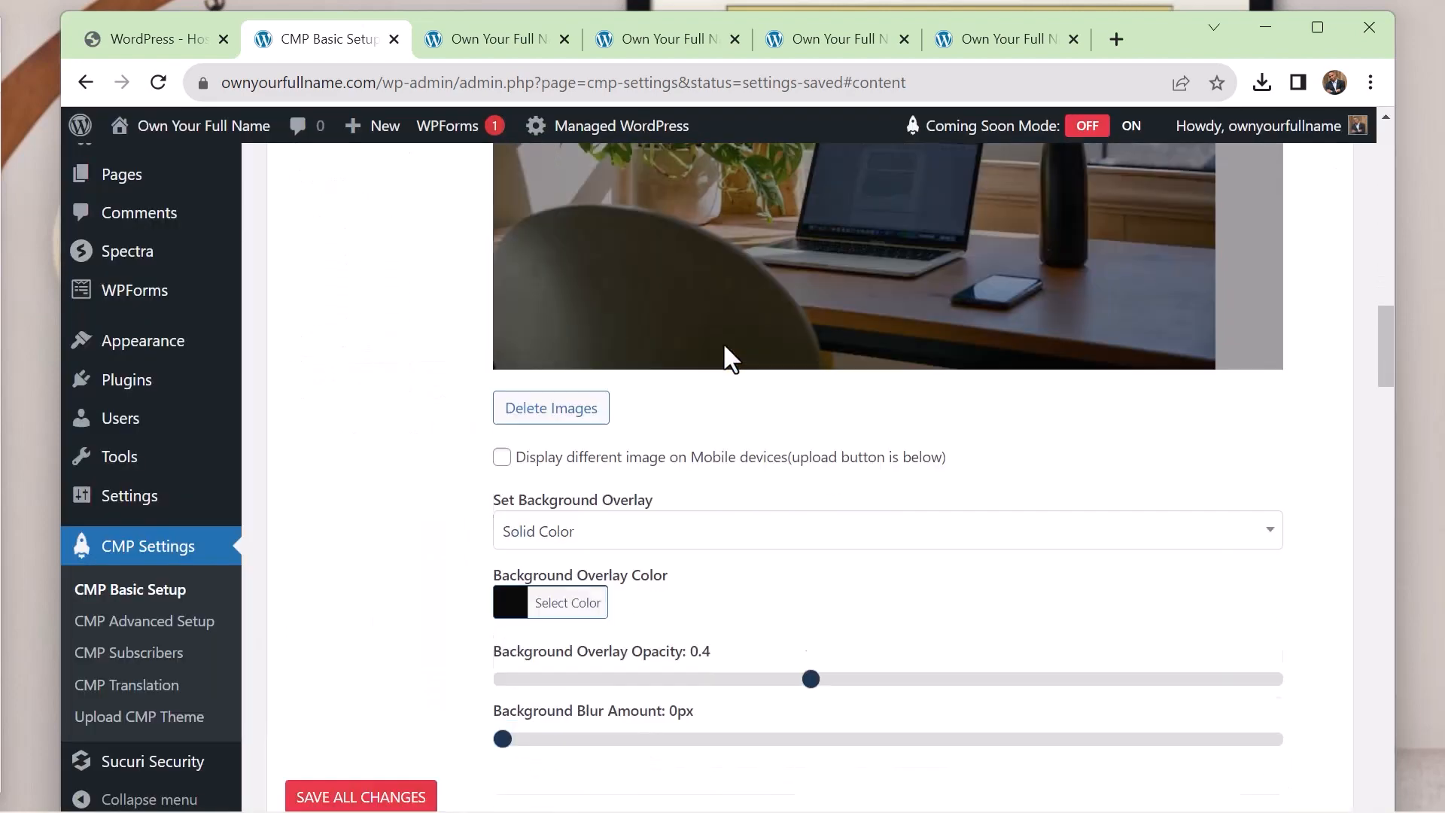
pyautogui.scroll(2, 724, 345)
pyautogui.scroll(-2, 725, 345)
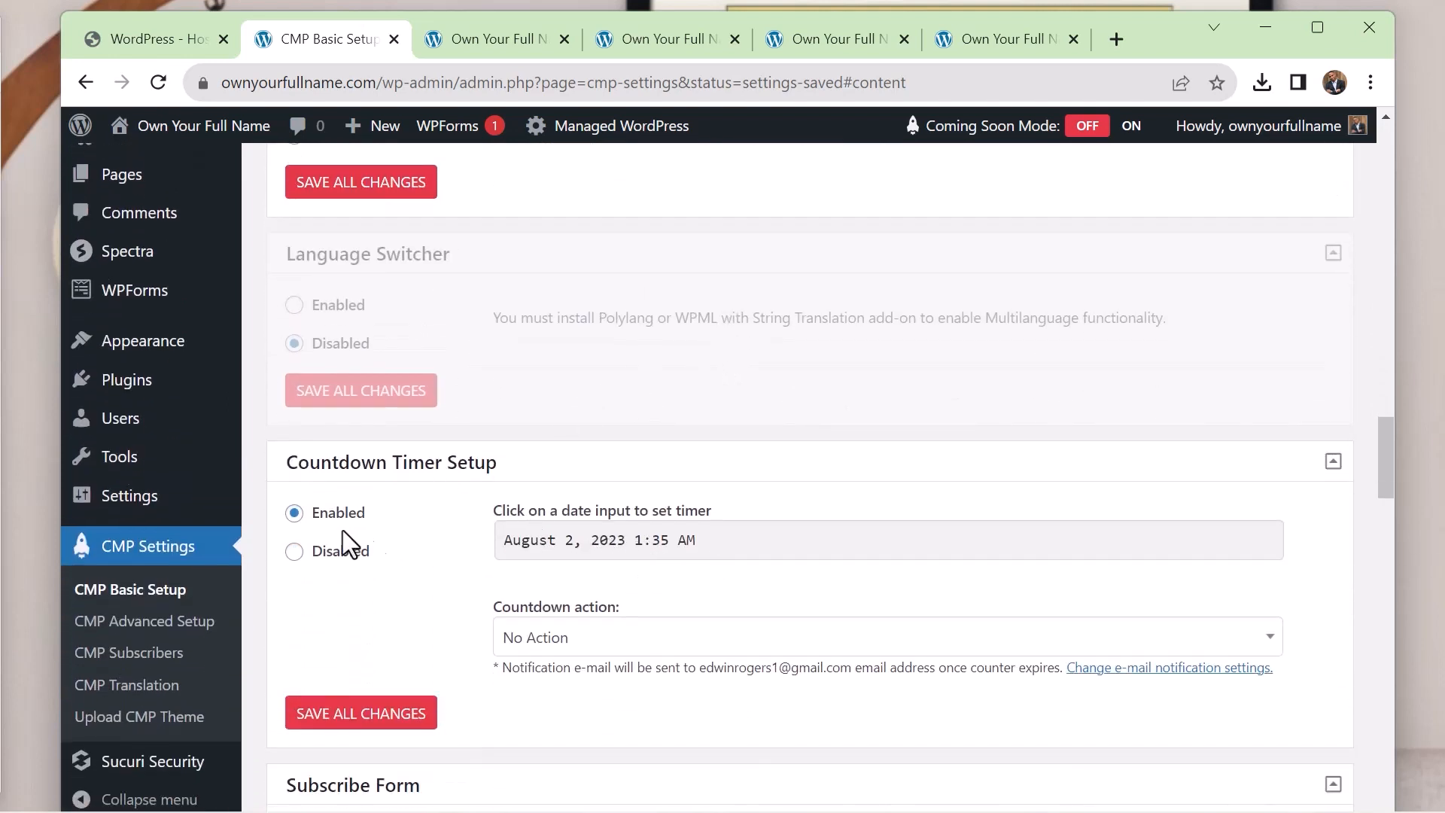
pyautogui.click(294, 551)
pyautogui.click(382, 612)
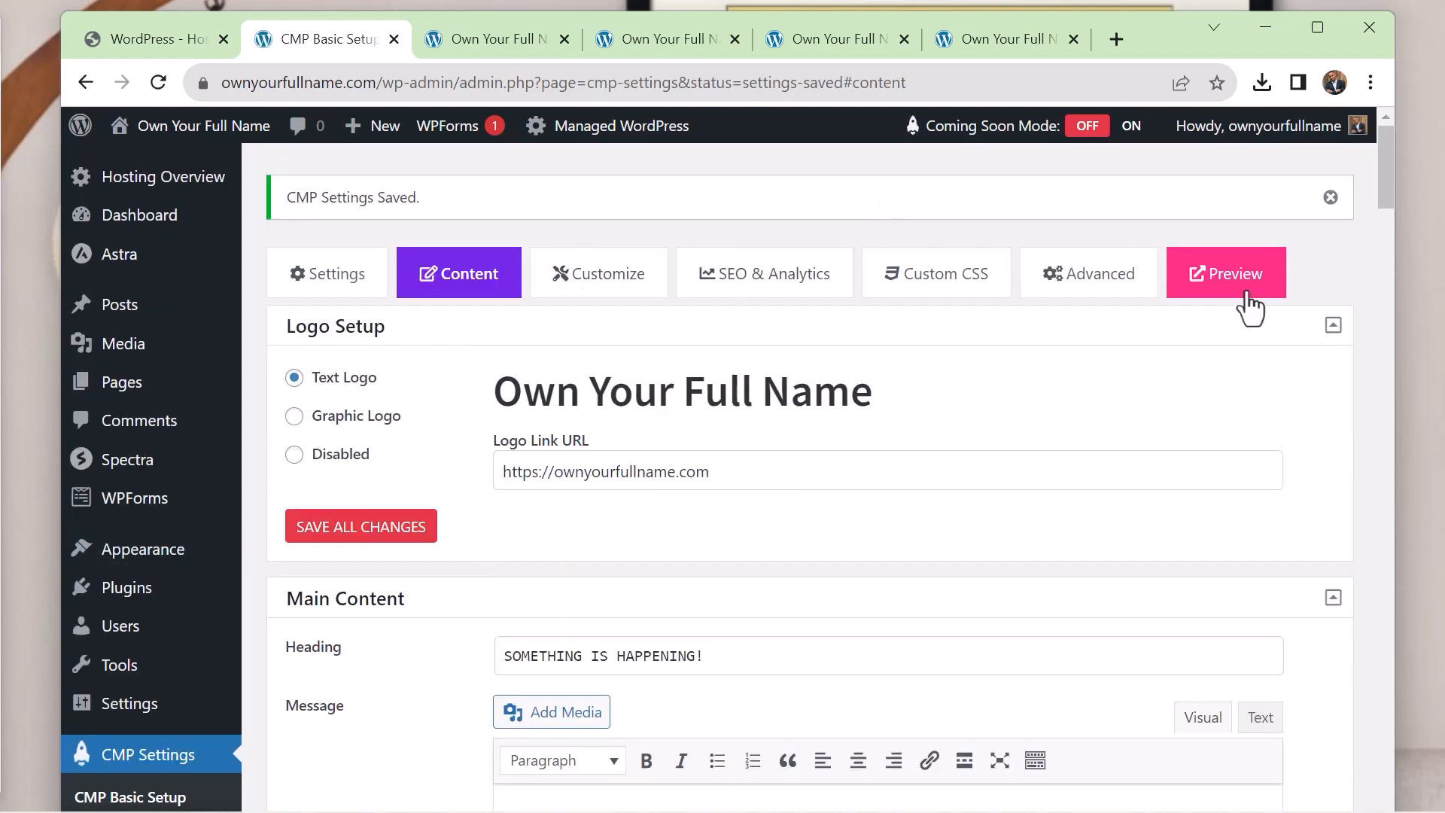
# Reload the coming soon preview to check the new background and compare it with the site's live home page
pyautogui.click(516, 35)
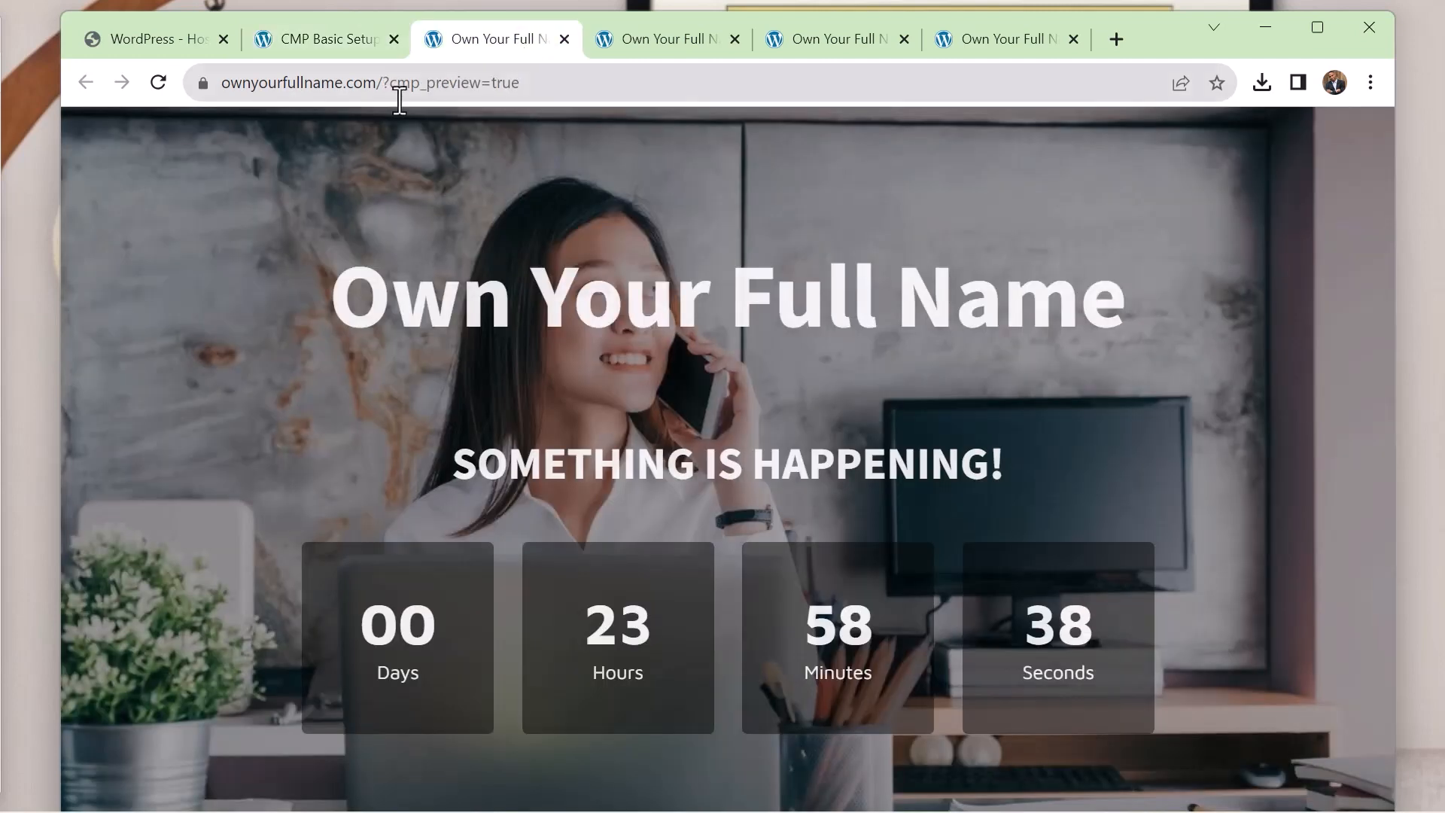
pyautogui.click(157, 84)
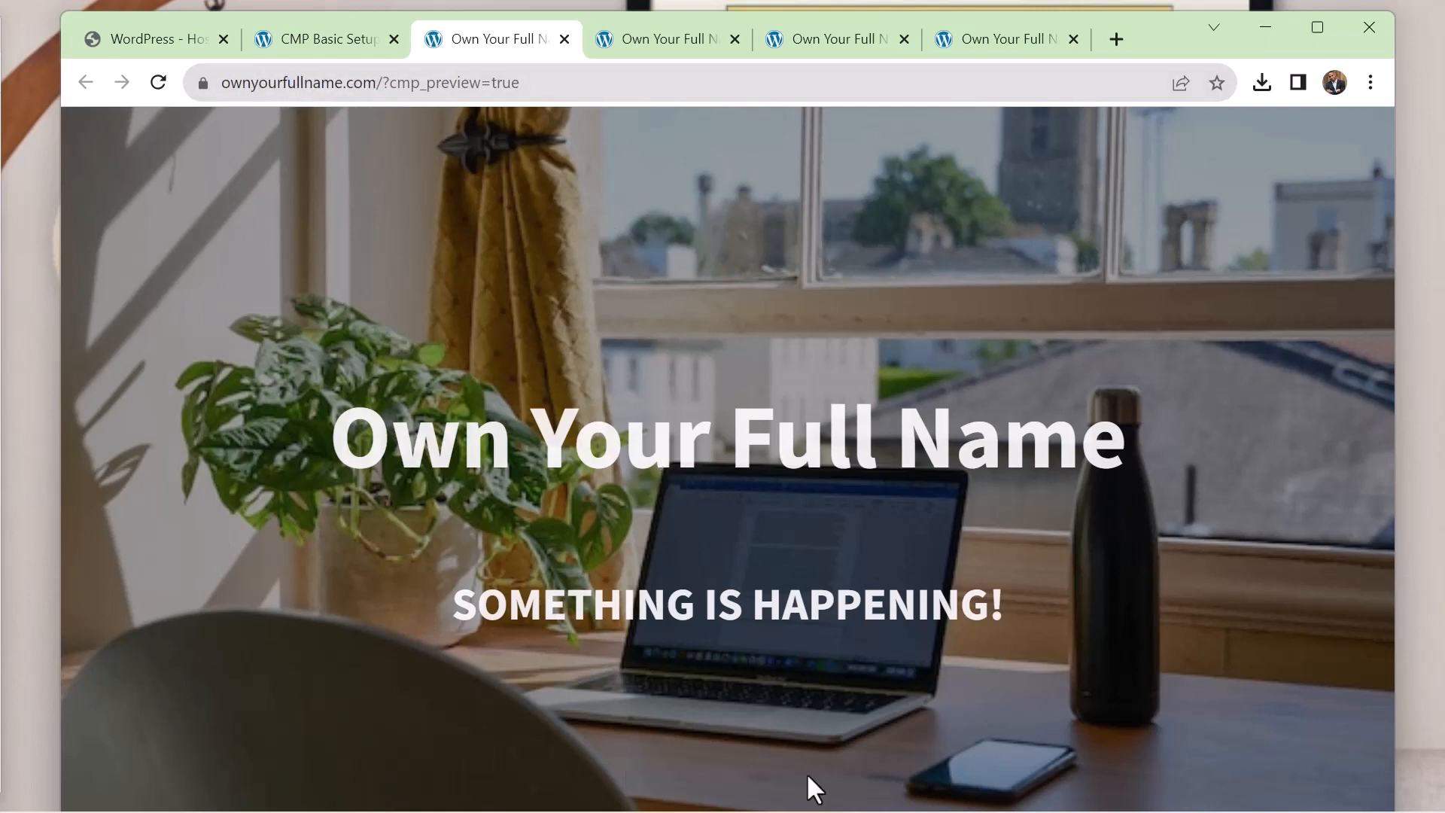
pyautogui.click(653, 39)
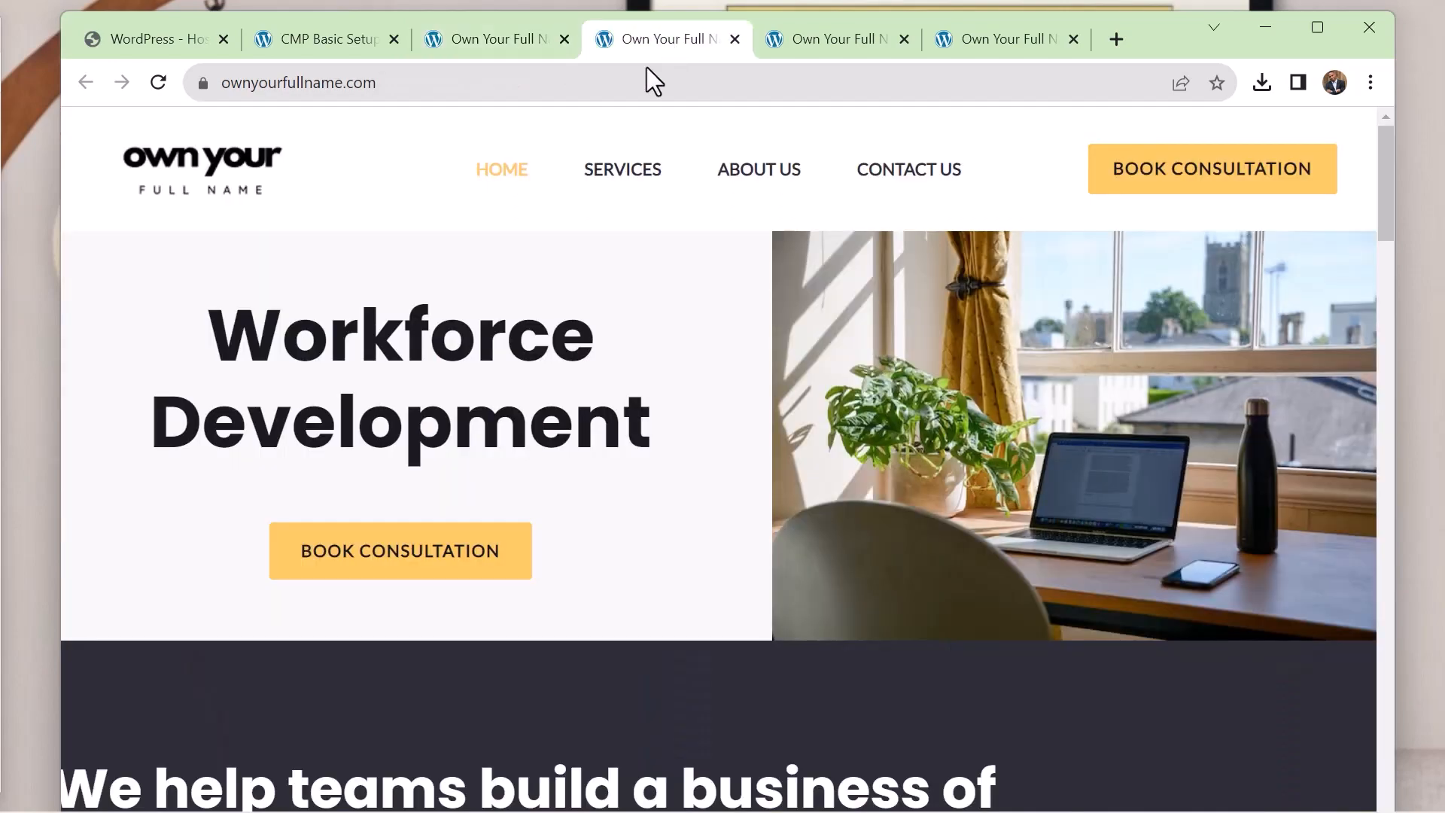
pyautogui.scroll(-10, 313, 336)
pyautogui.scroll(-5, 497, 497)
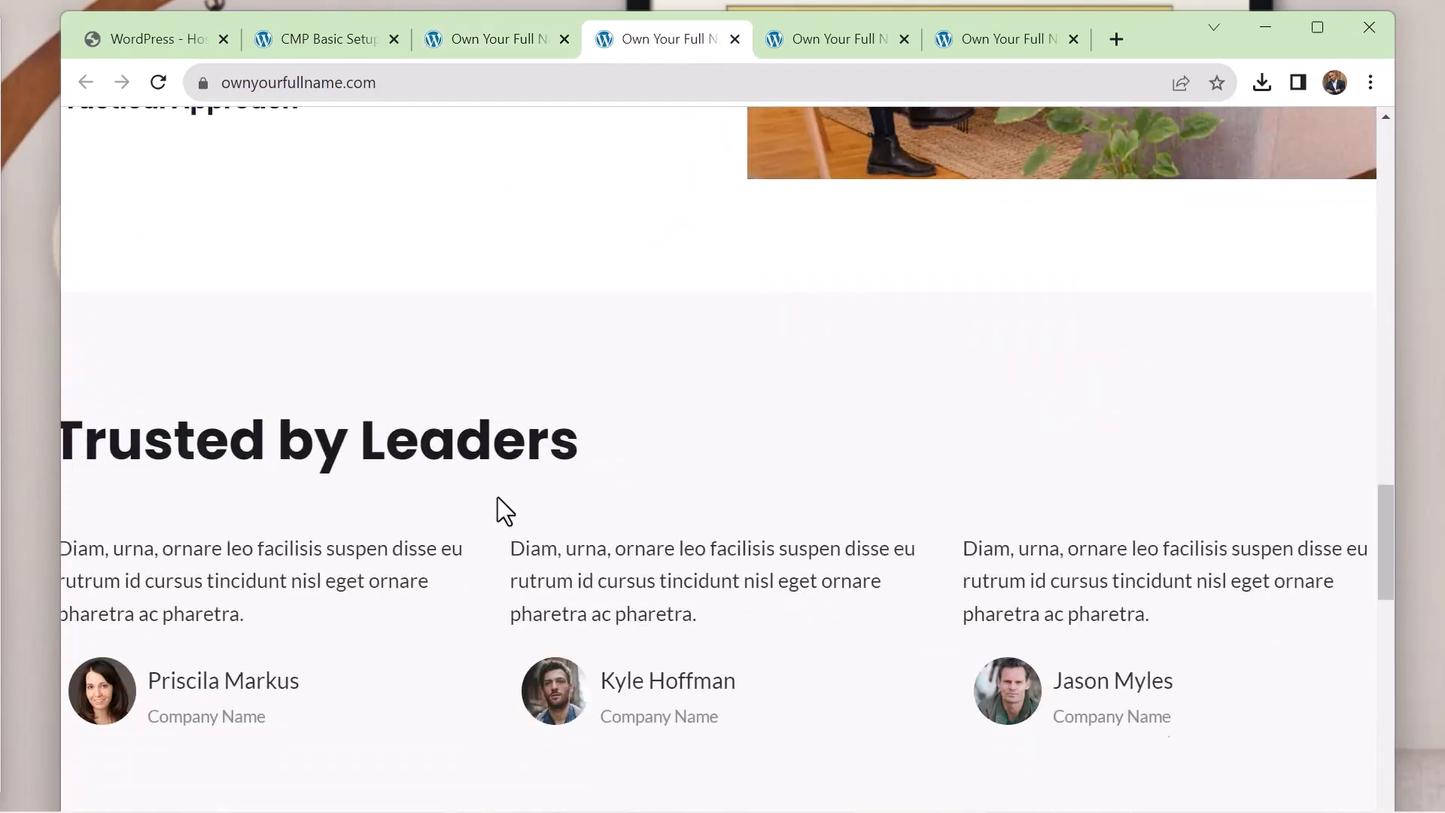
pyautogui.scroll(15, 496, 493)
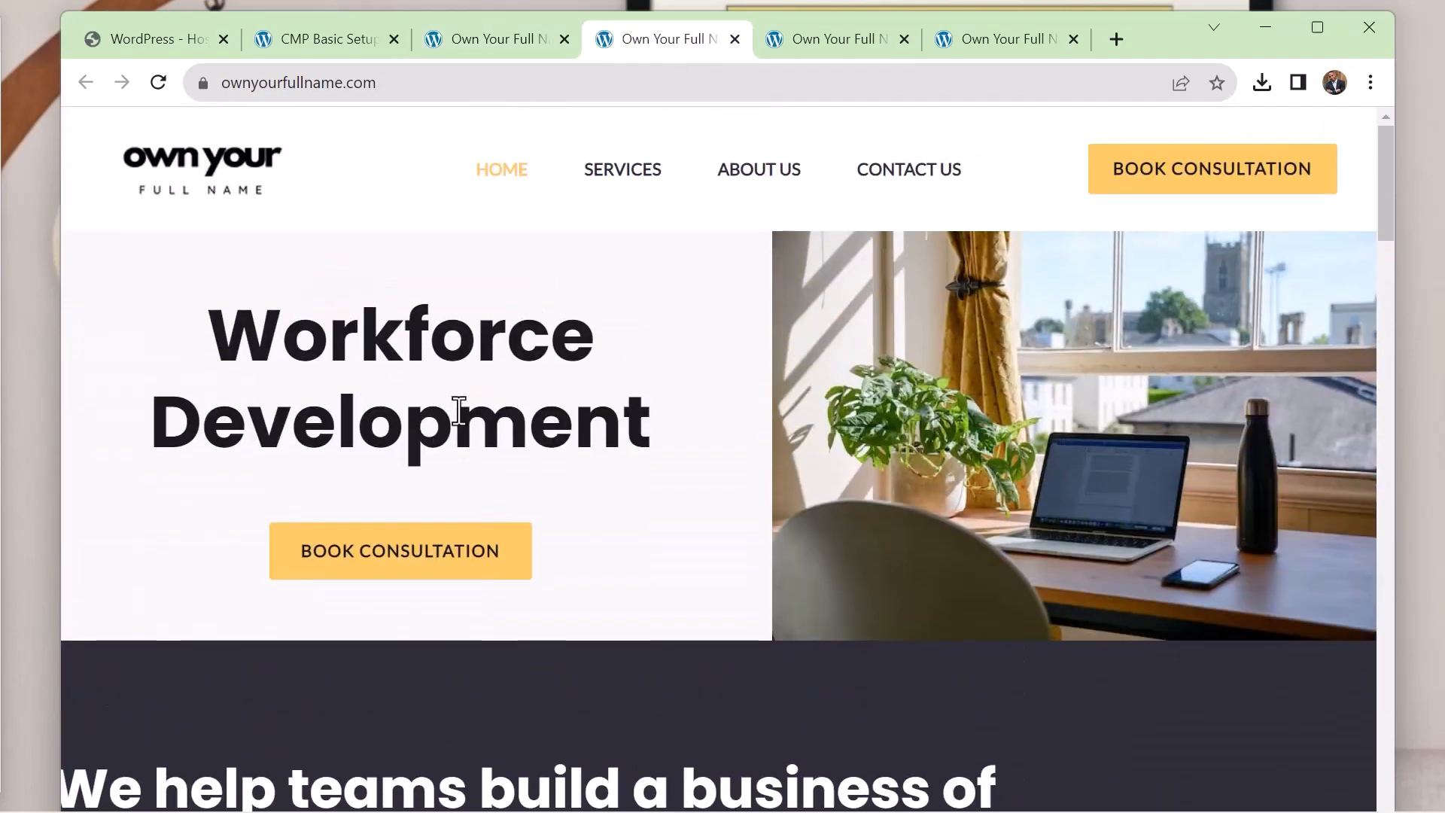
pyautogui.click(493, 43)
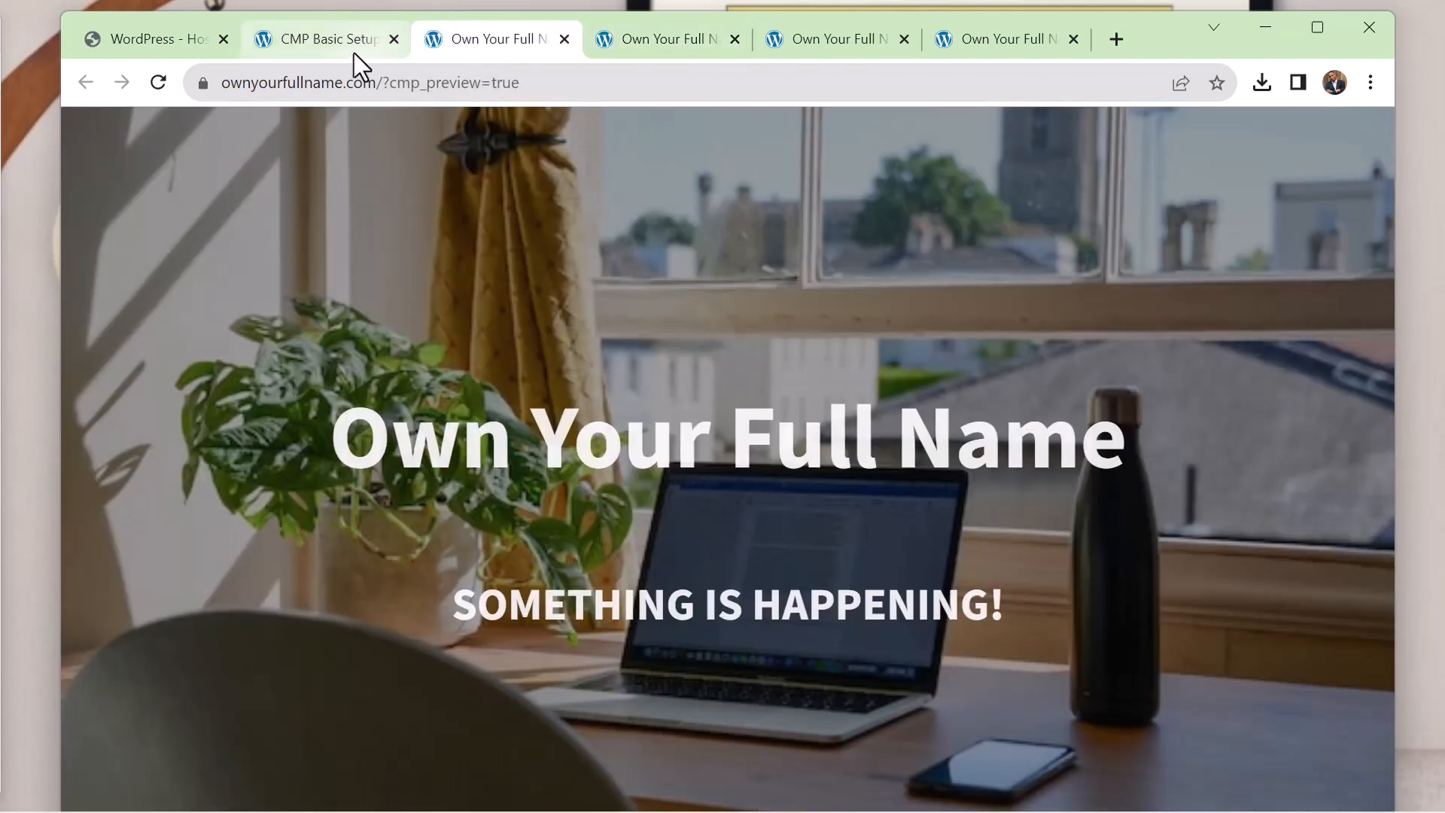
# Look over the CMP content settings again and return to the site's live home page
pyautogui.click(354, 51)
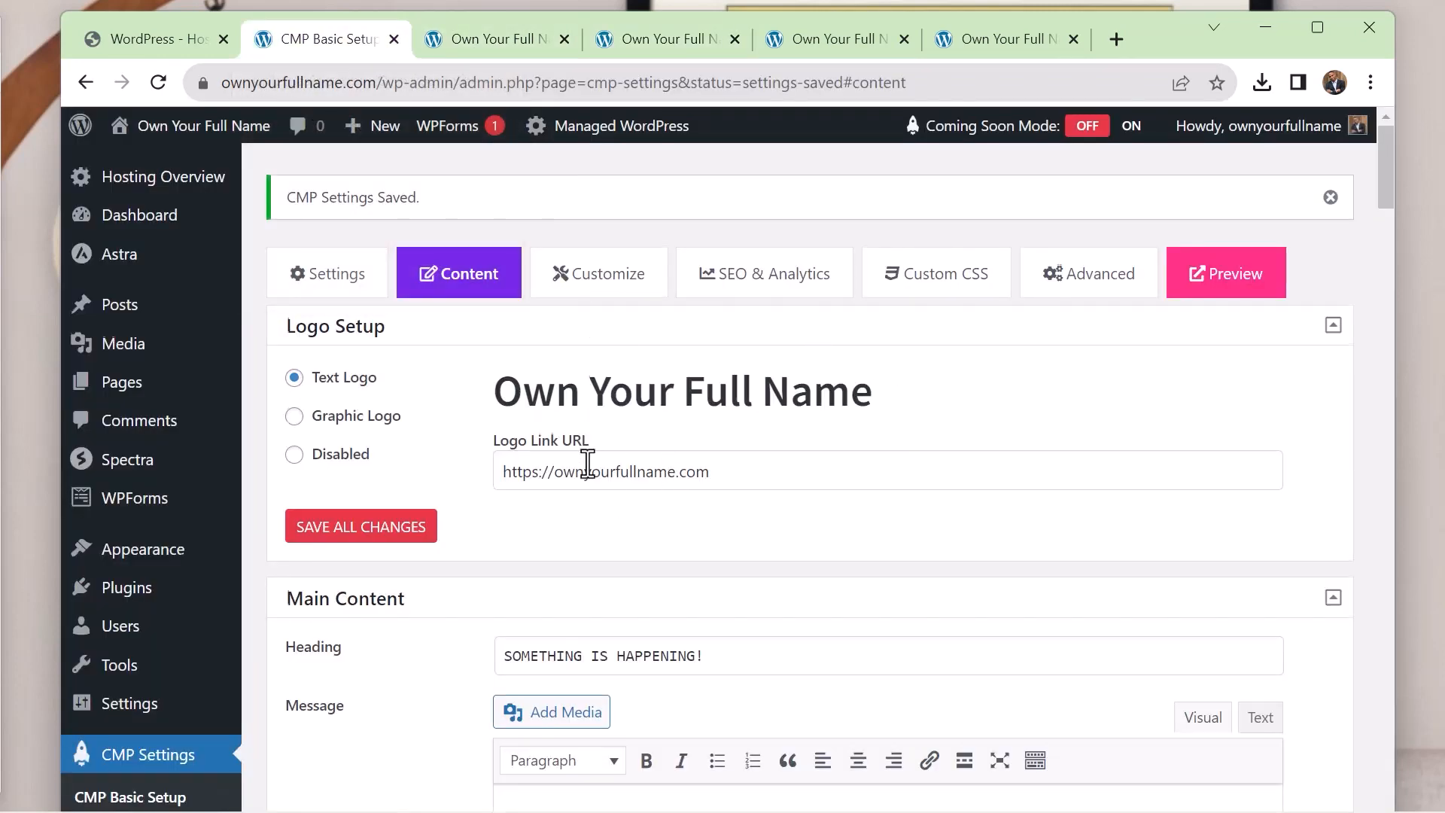
pyautogui.scroll(-2, 586, 459)
pyautogui.scroll(2, 585, 459)
pyautogui.click(640, 33)
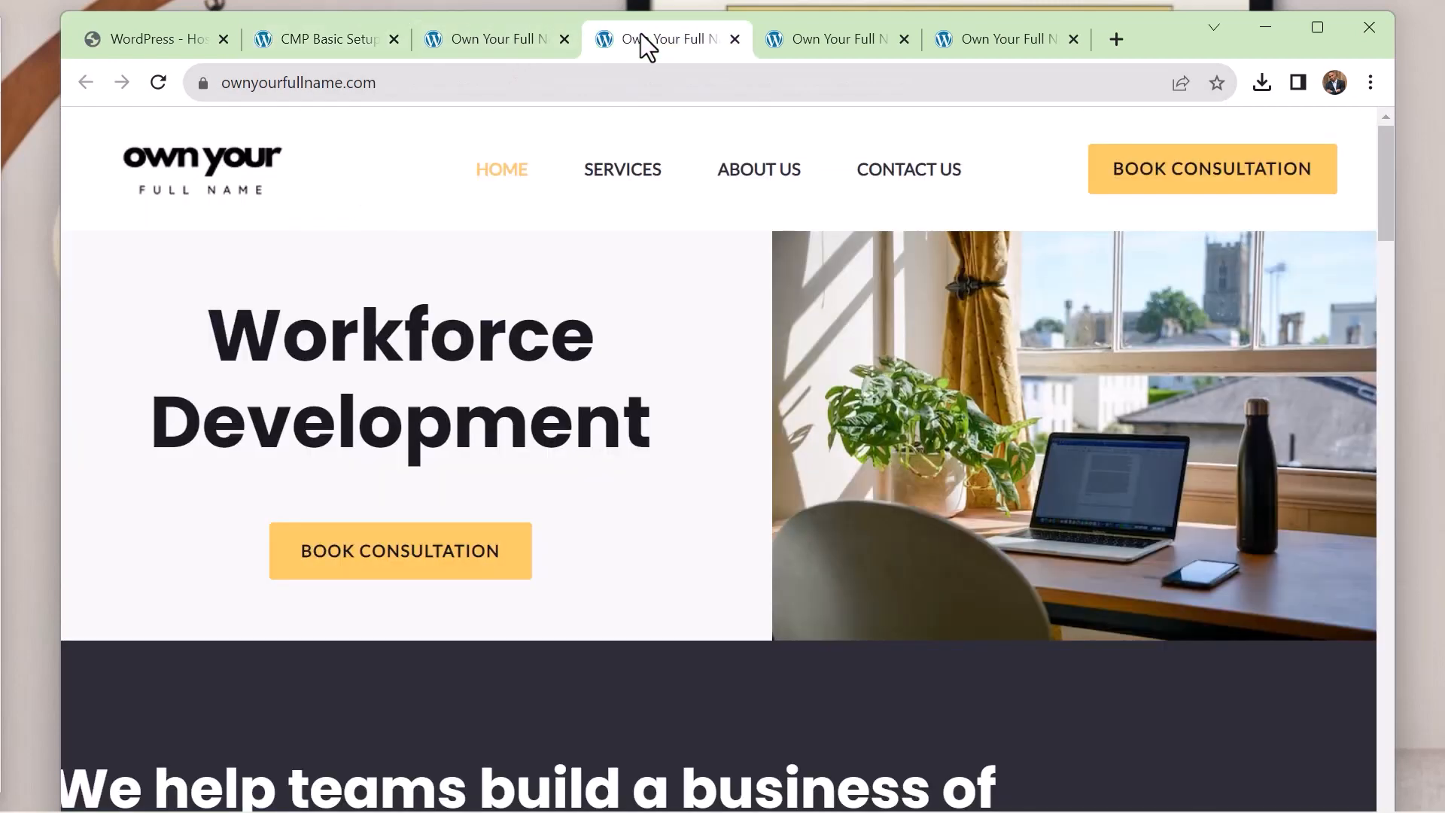
# Look through the live home page's sections, narrowing the browser window to check how the header and content layout adapt
pyautogui.scroll(-1, 969, 347)
pyautogui.scroll(-15, 970, 346)
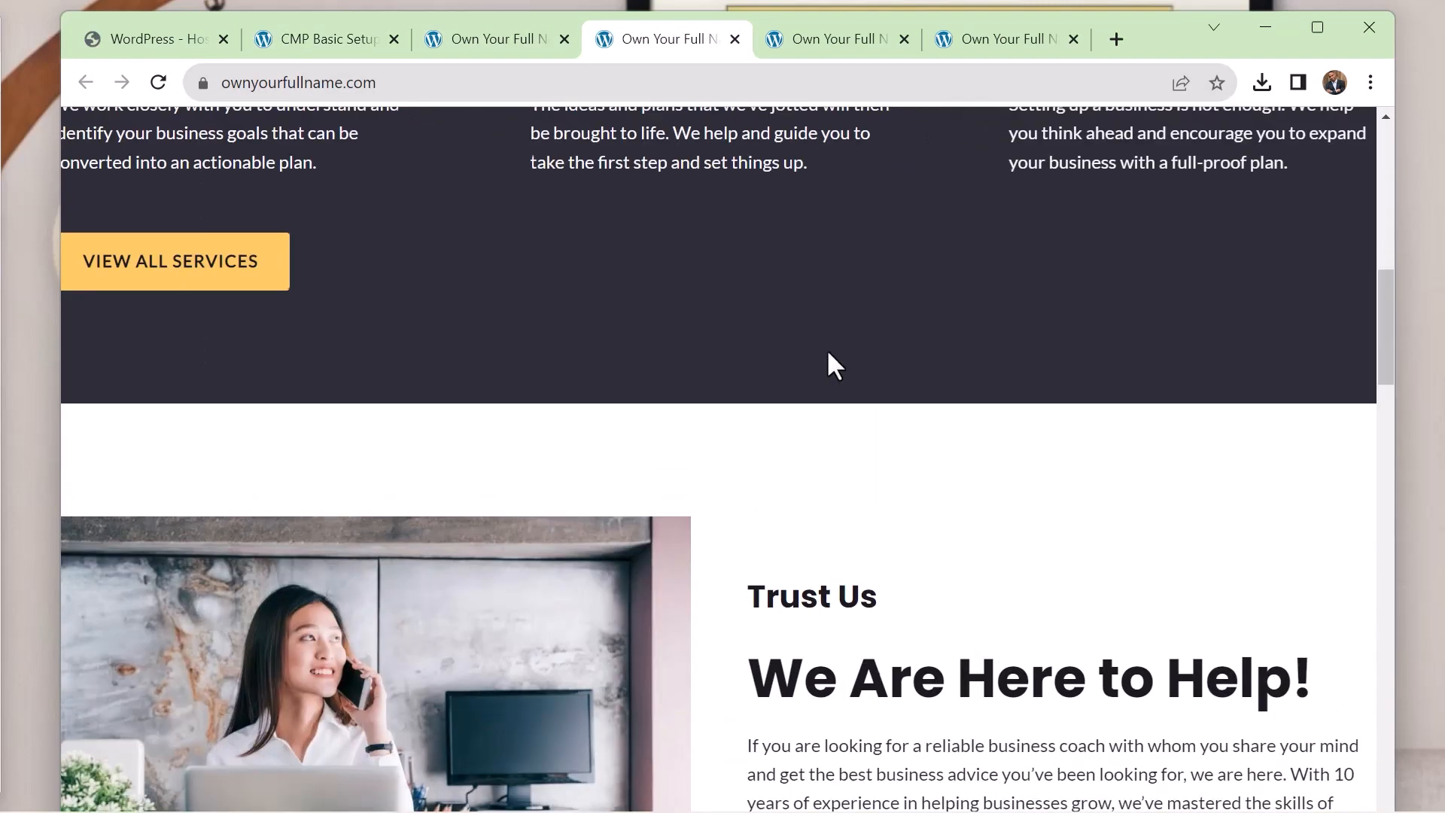
pyautogui.scroll(-4, 979, 426)
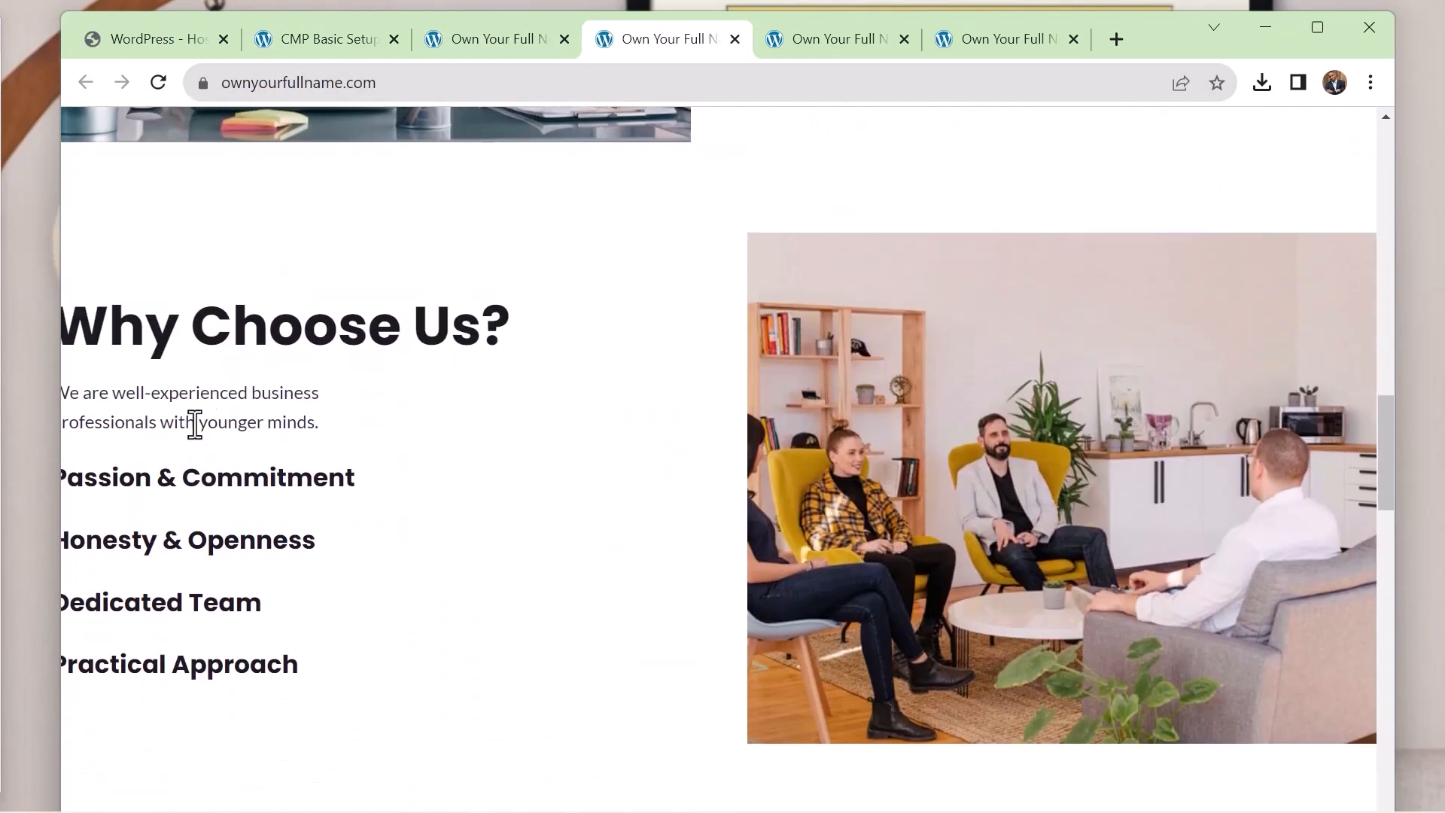
pyautogui.moveTo(62, 450); pyautogui.dragTo(325, 509)
pyautogui.scroll(20, 686, 406)
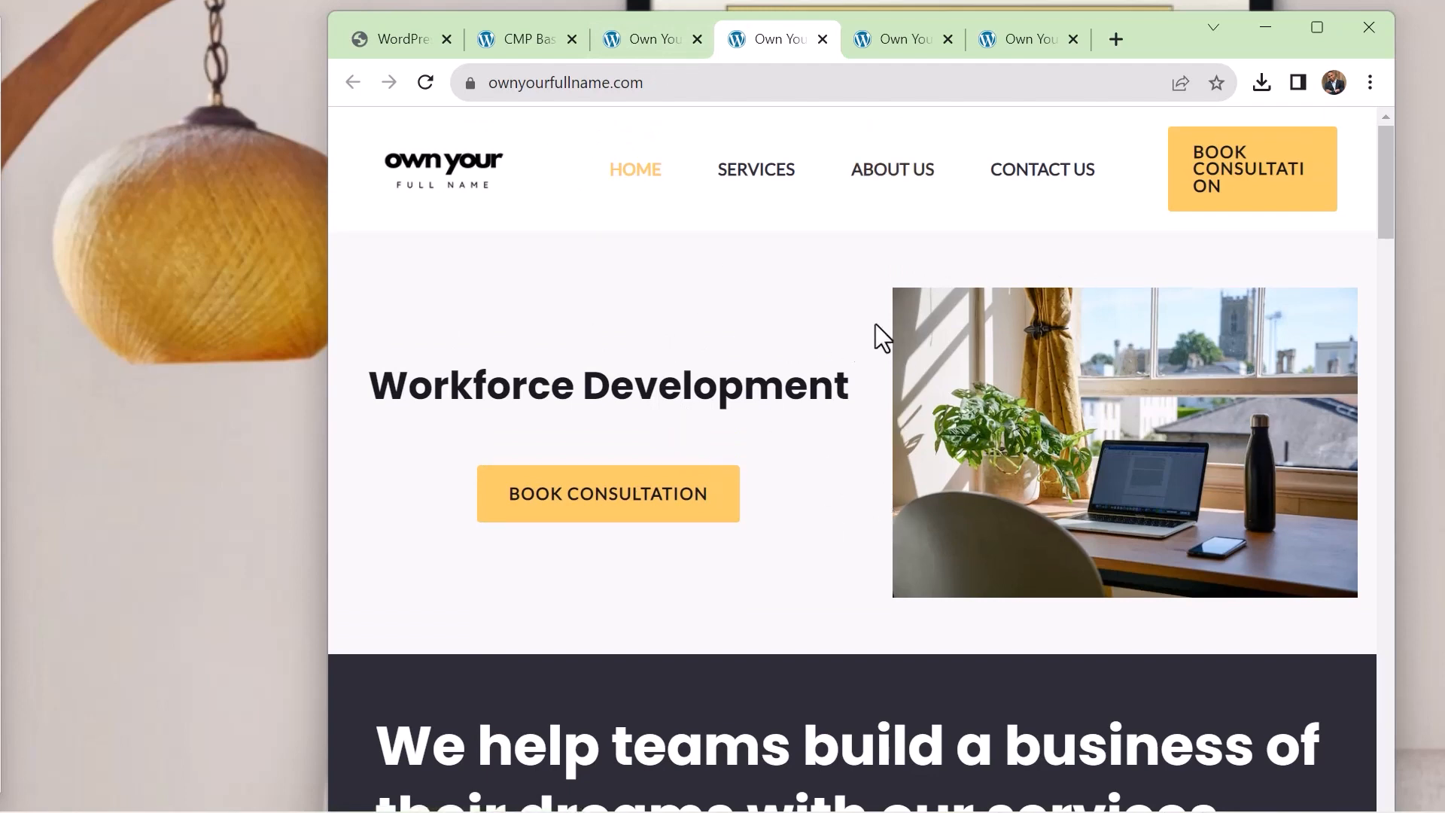
pyautogui.scroll(-10, 813, 473)
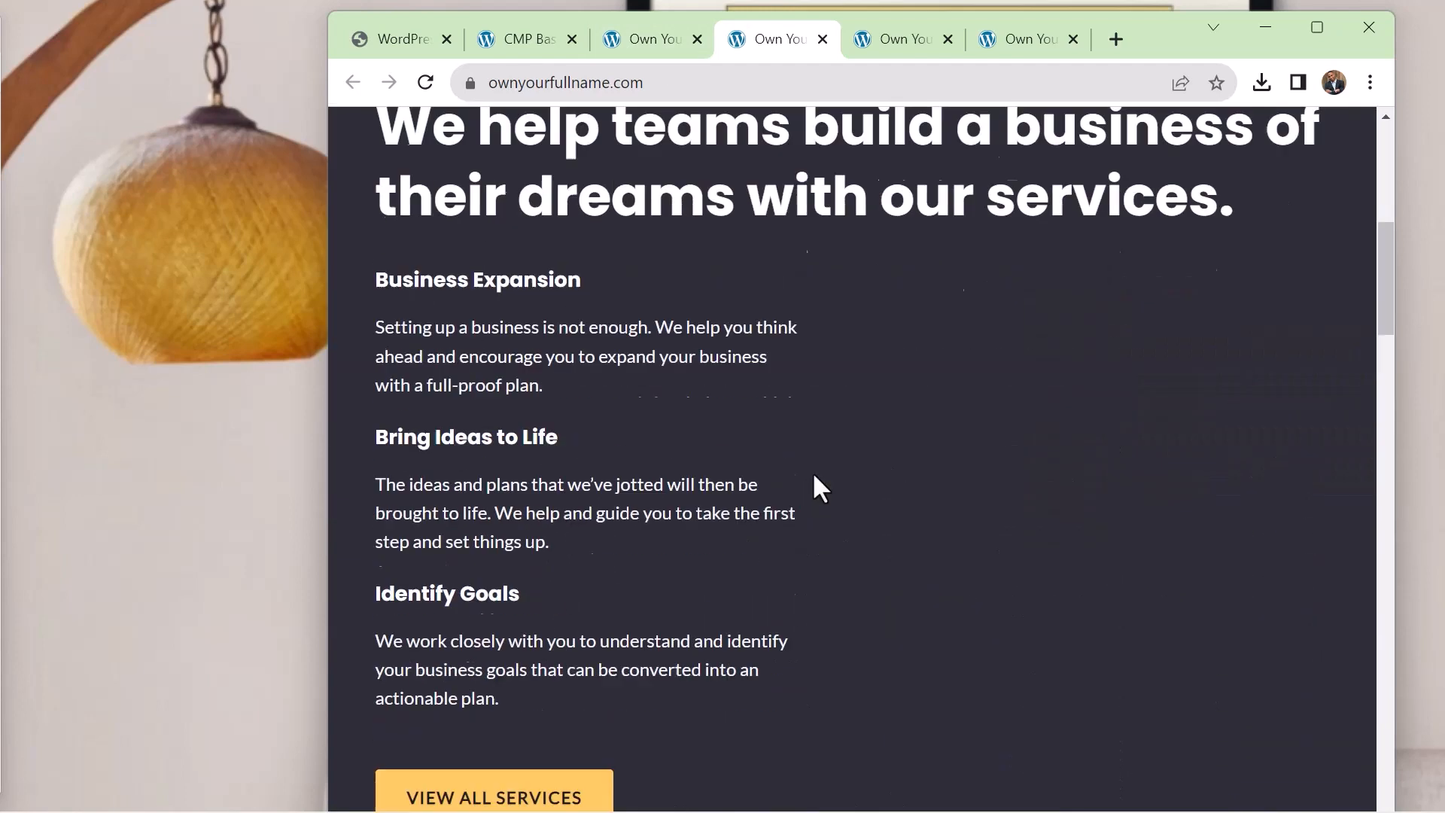
pyautogui.scroll(12, 813, 473)
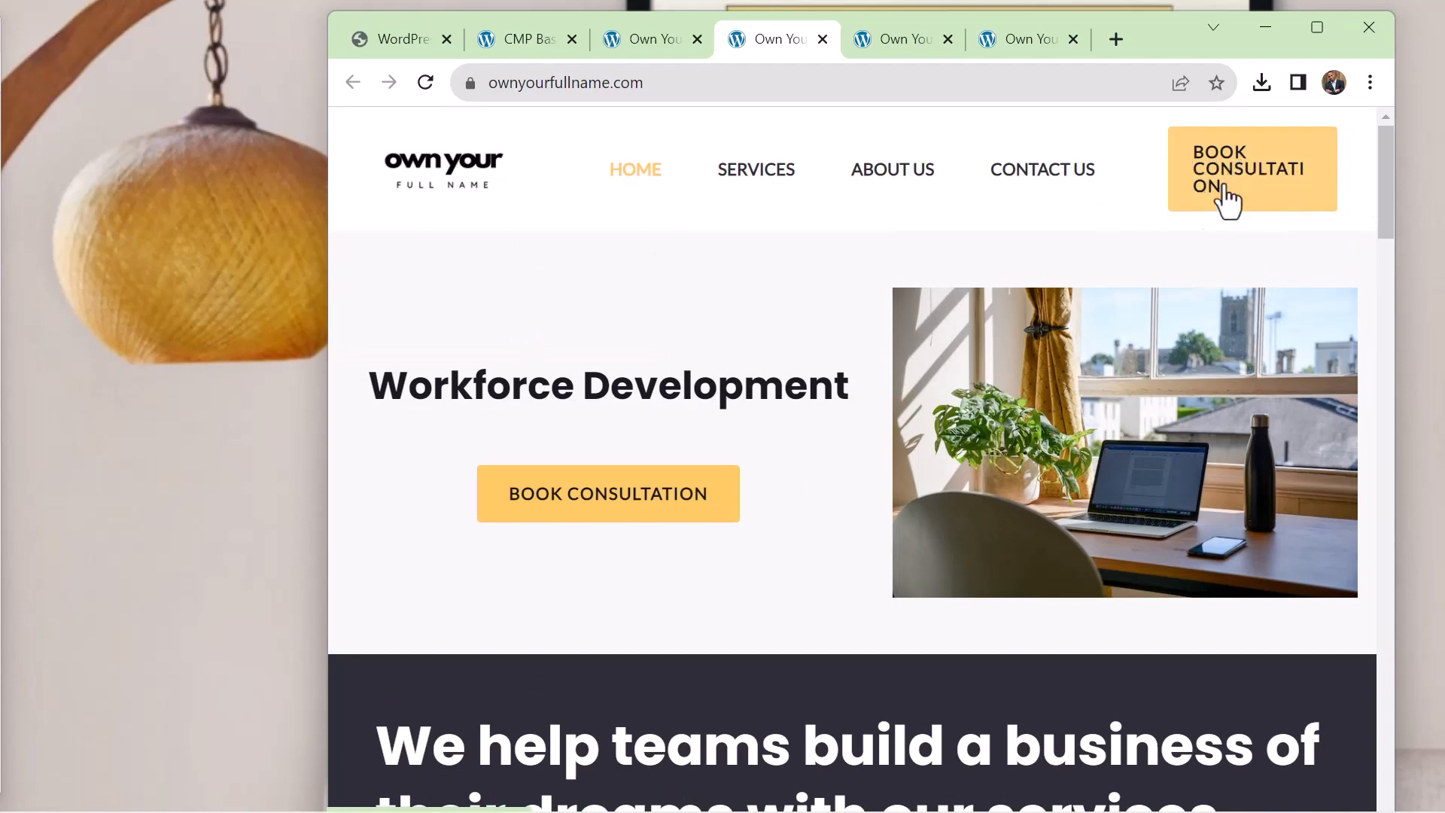
# Check the coming soon preview again, return to the WordPress admin and visit the site's home page while logged in
pyautogui.click(650, 46)
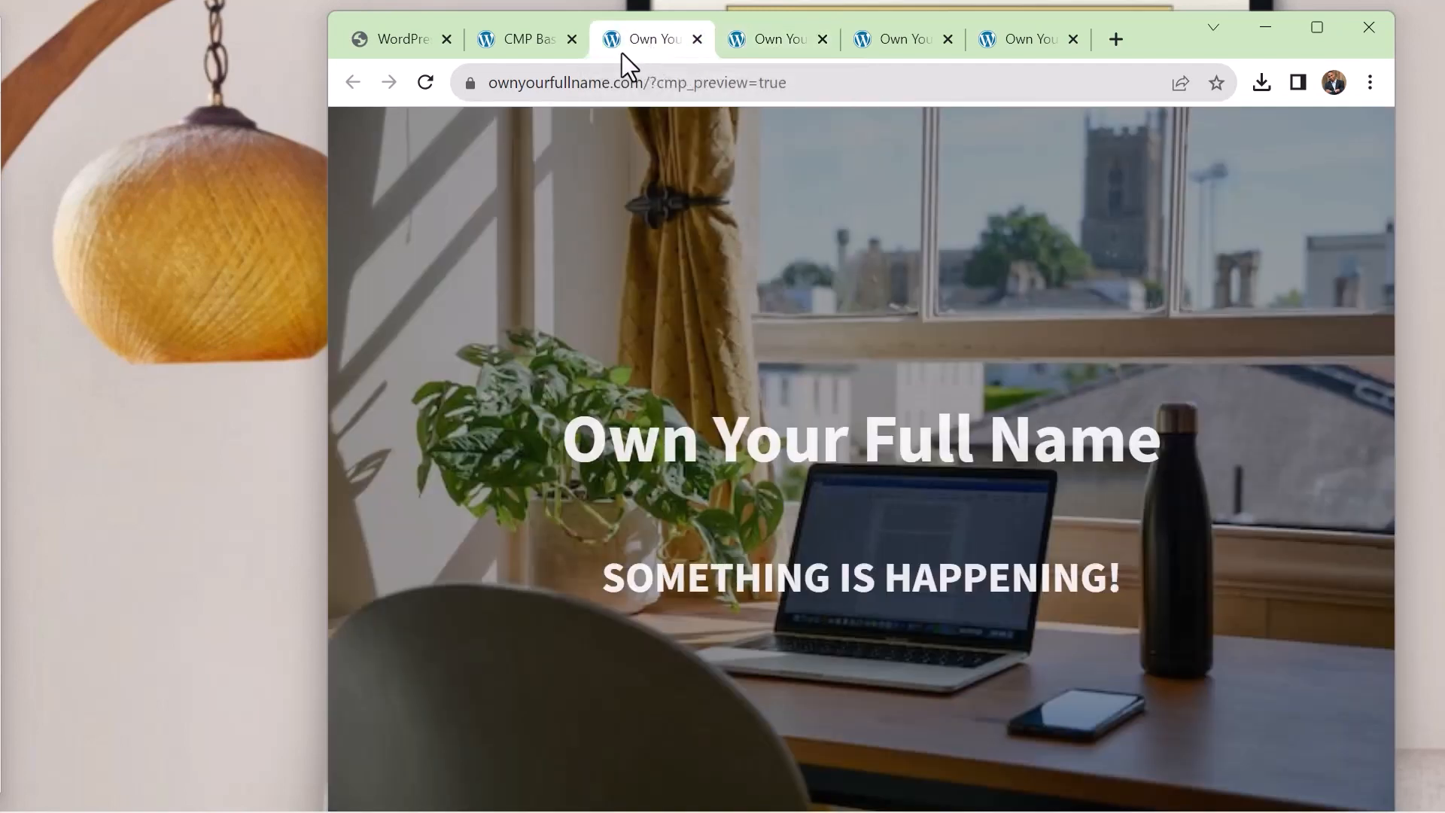
pyautogui.click(509, 42)
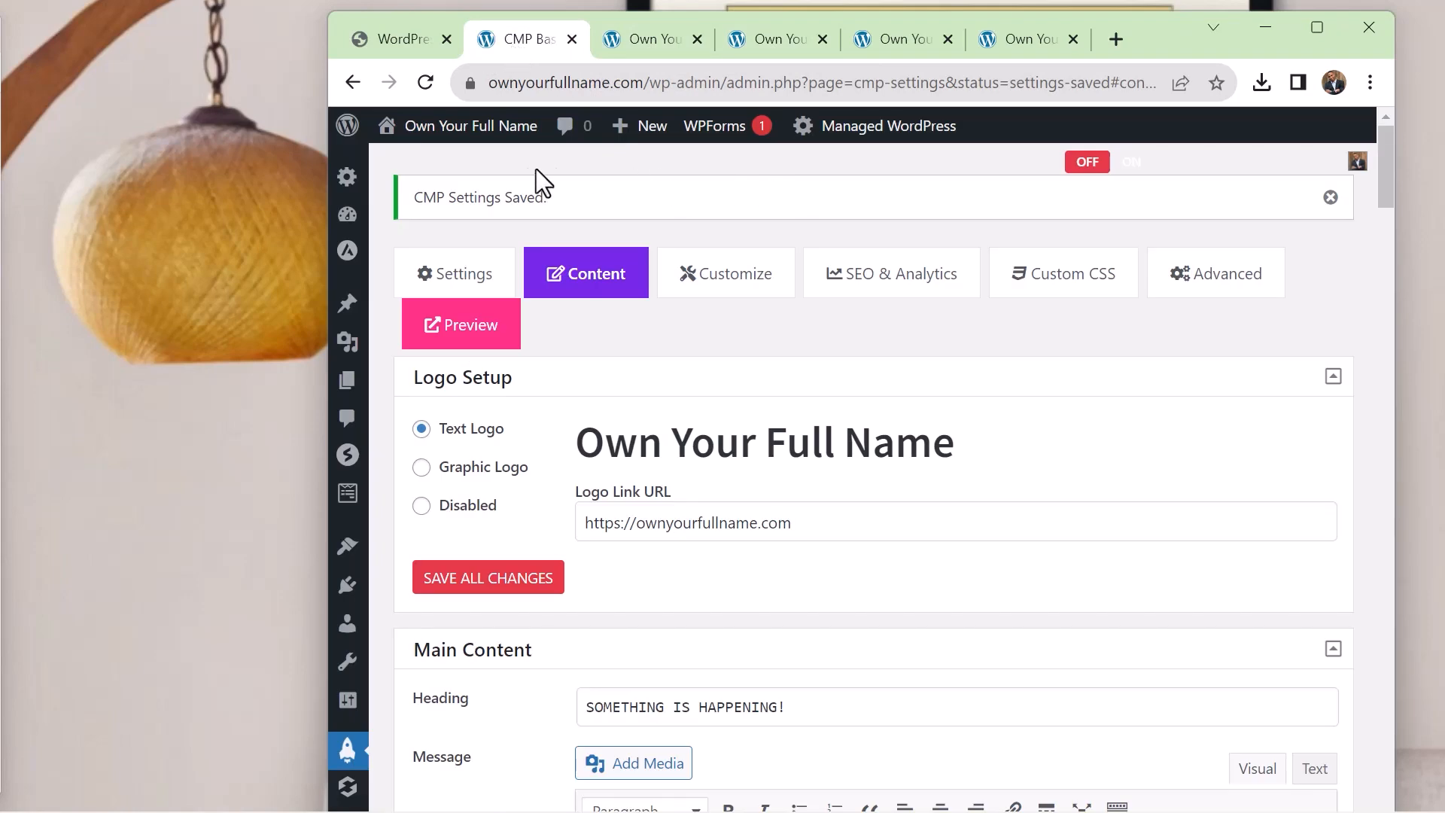
pyautogui.moveTo(480, 135)
pyautogui.click(406, 167)
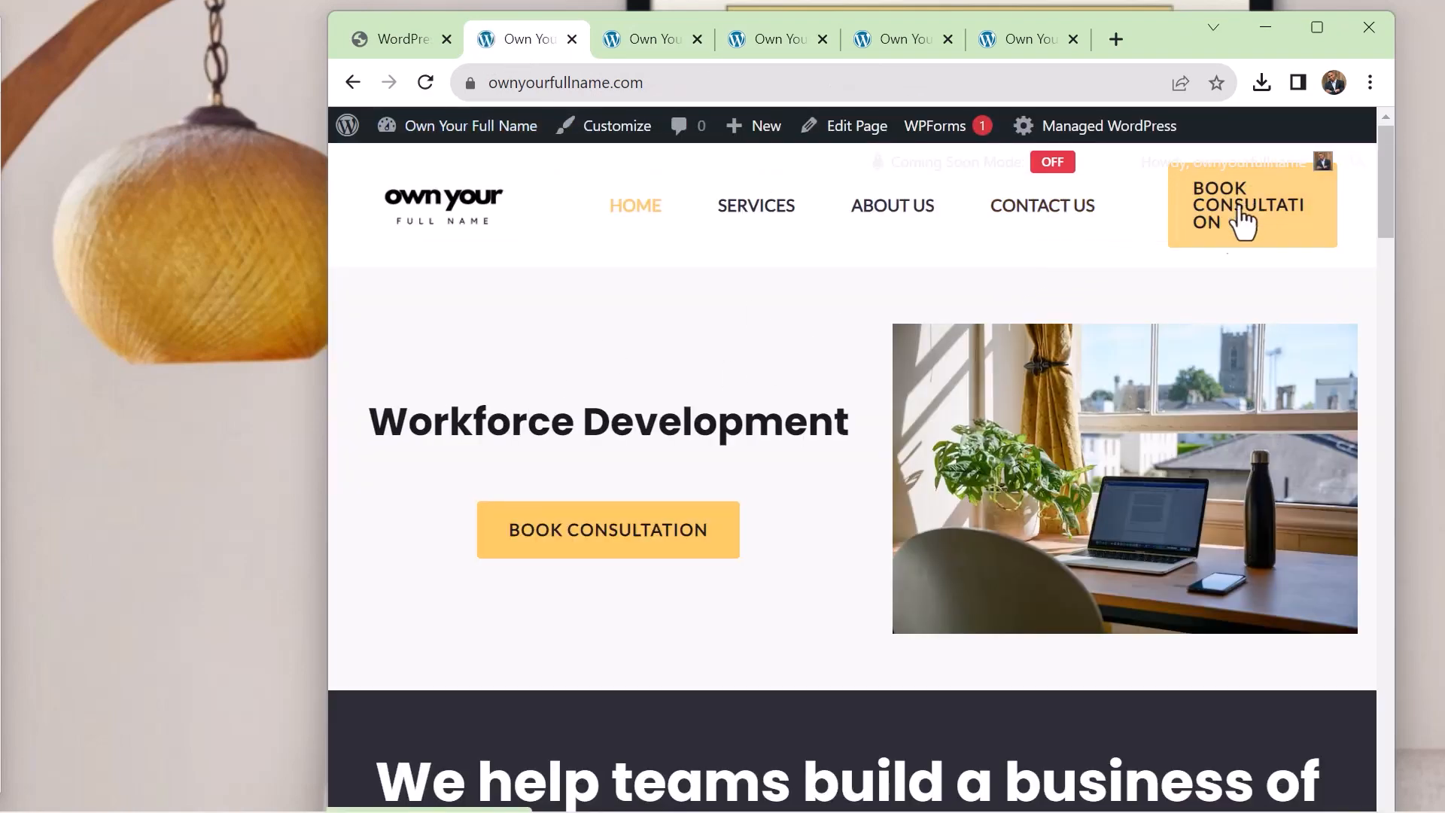
# Open the home page in the theme customizer and widen the browser window until the preview shows the full desktop header
pyautogui.click(1268, 230)
pyautogui.click(633, 136)
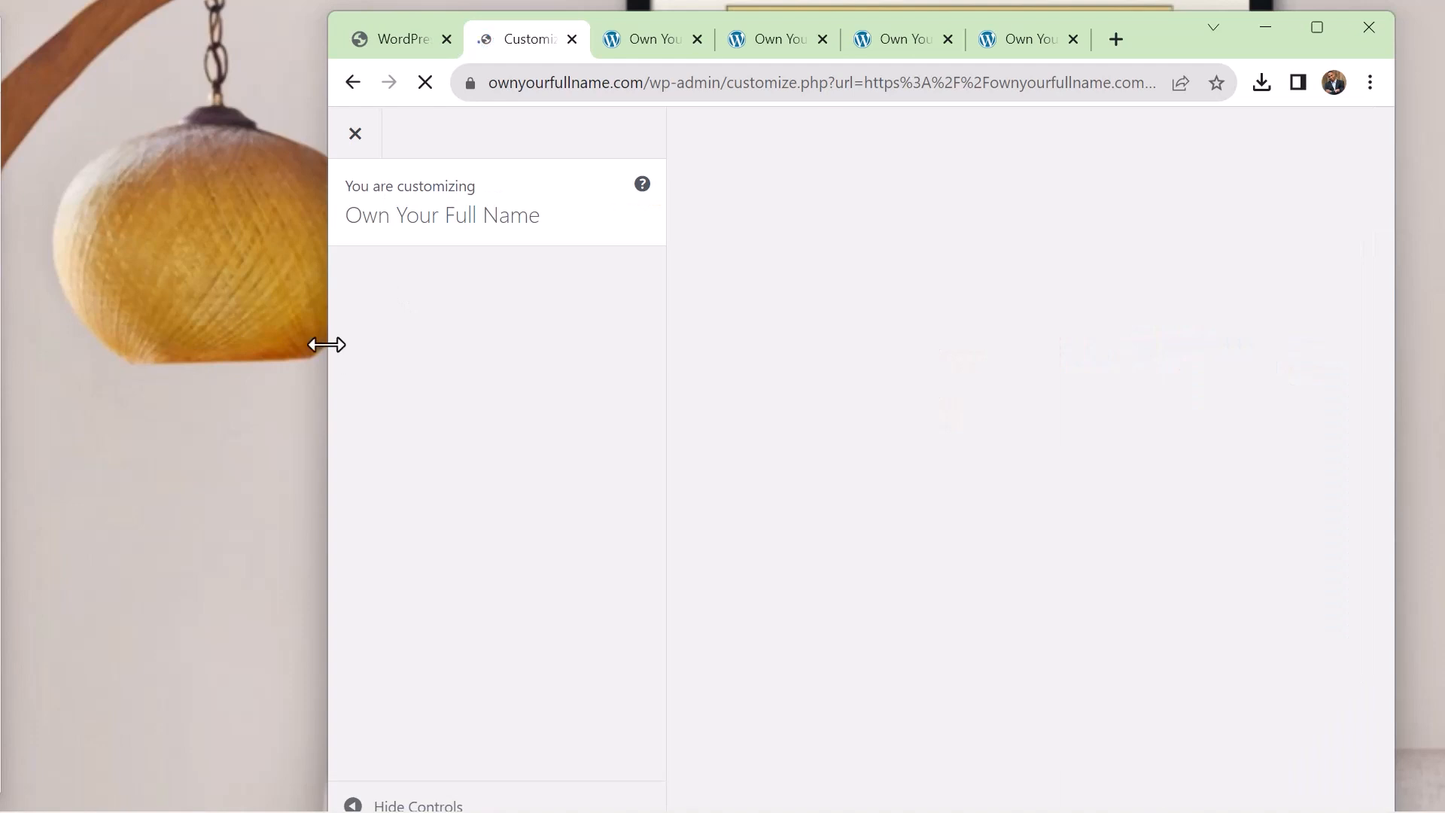
pyautogui.moveTo(326, 344); pyautogui.dragTo(48, 345)
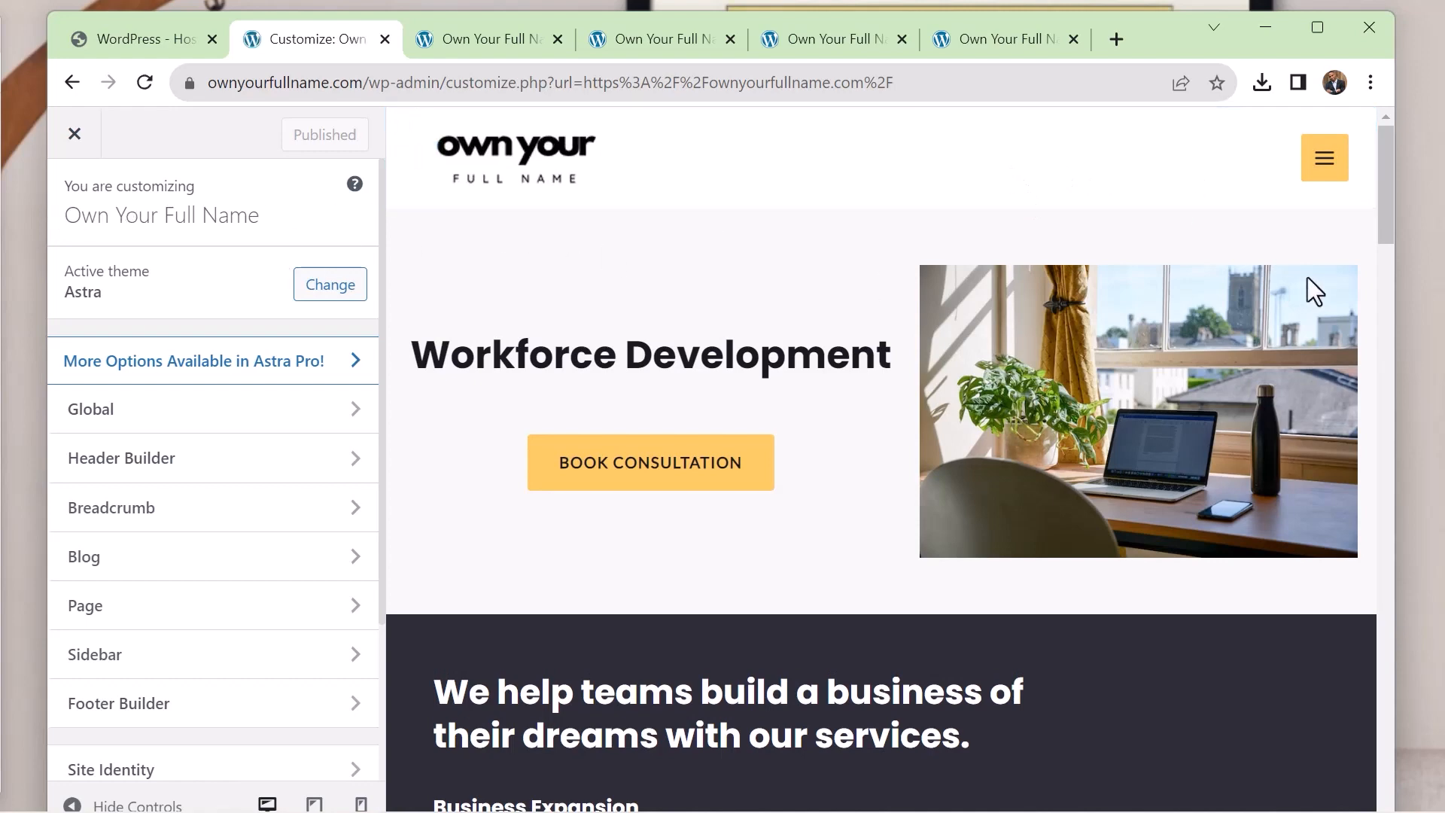
pyautogui.moveTo(1397, 286); pyautogui.dragTo(1438, 286)
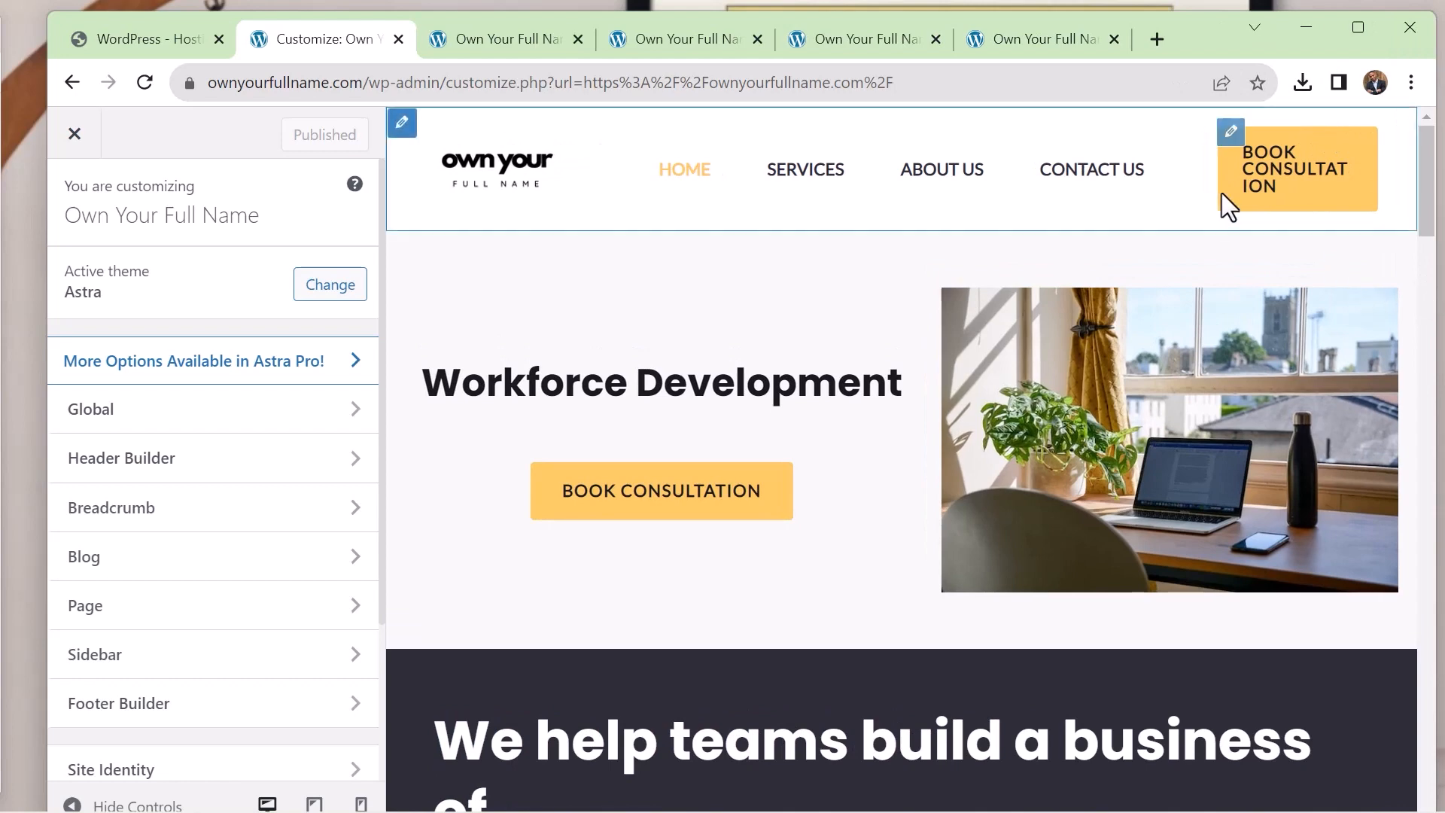
# Shorten the header button's text to "Book" and publish the change
pyautogui.click(1231, 143)
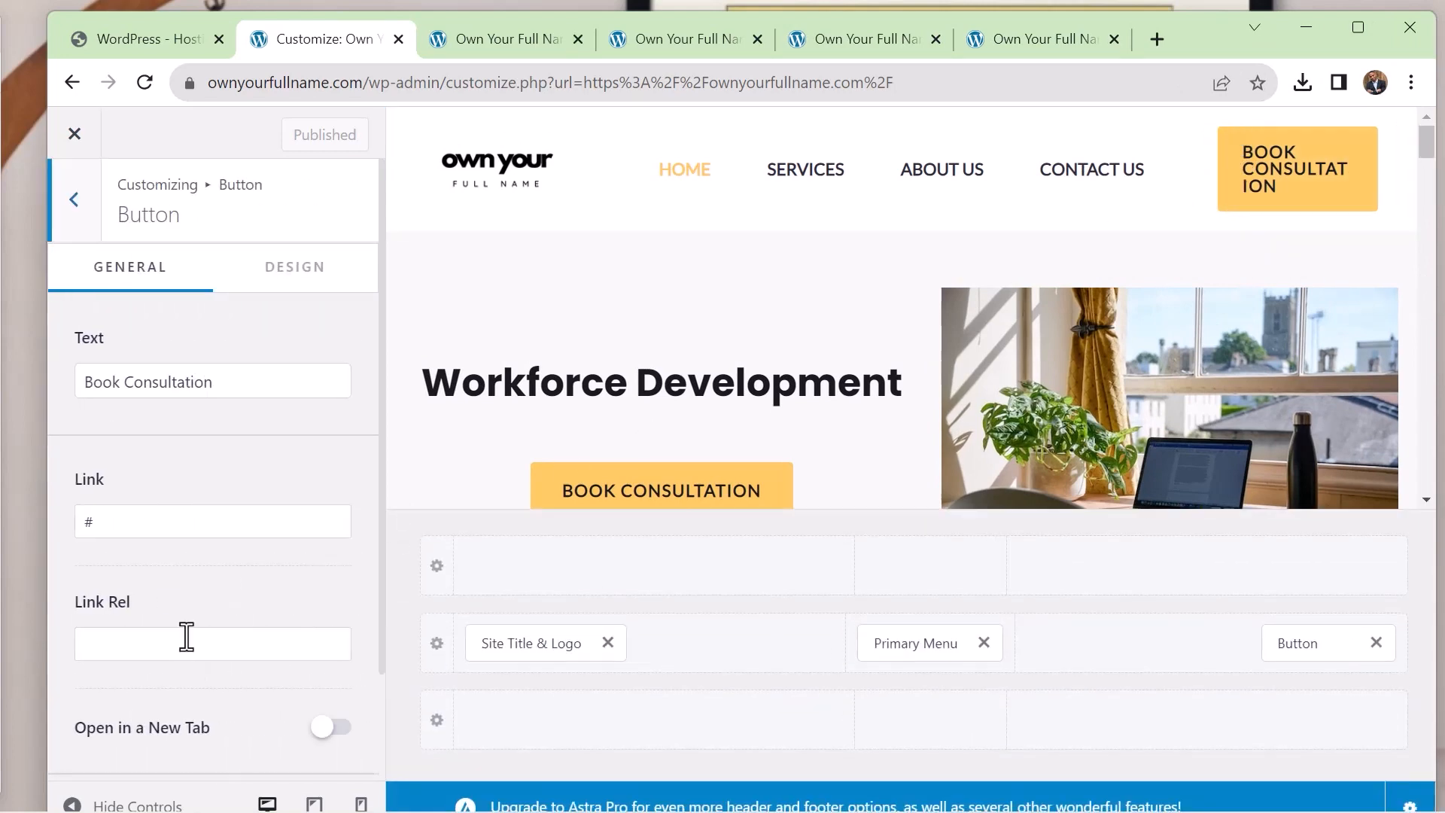
pyautogui.moveTo(242, 387); pyautogui.dragTo(139, 384)
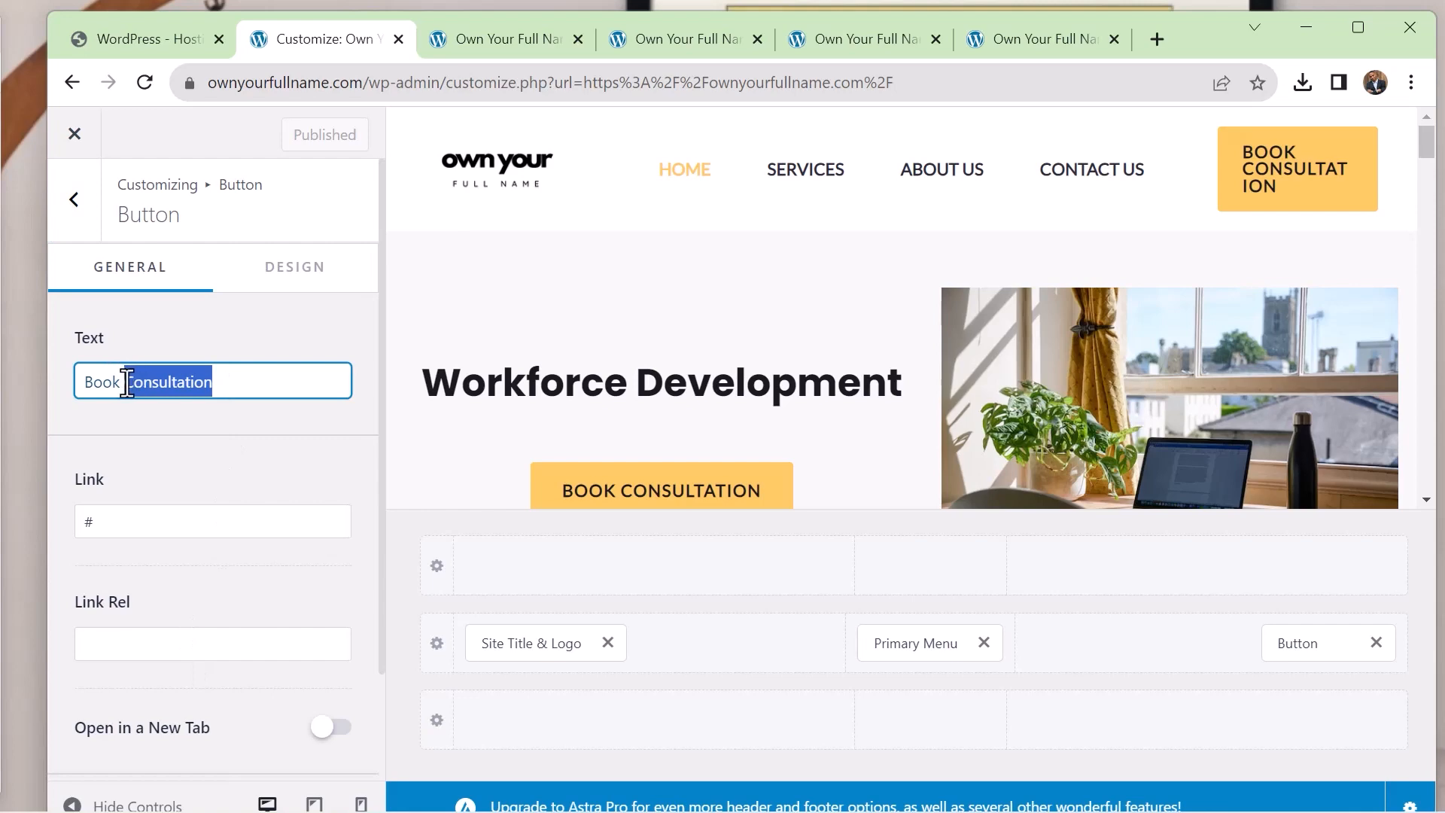
pyautogui.press('BackSpace')
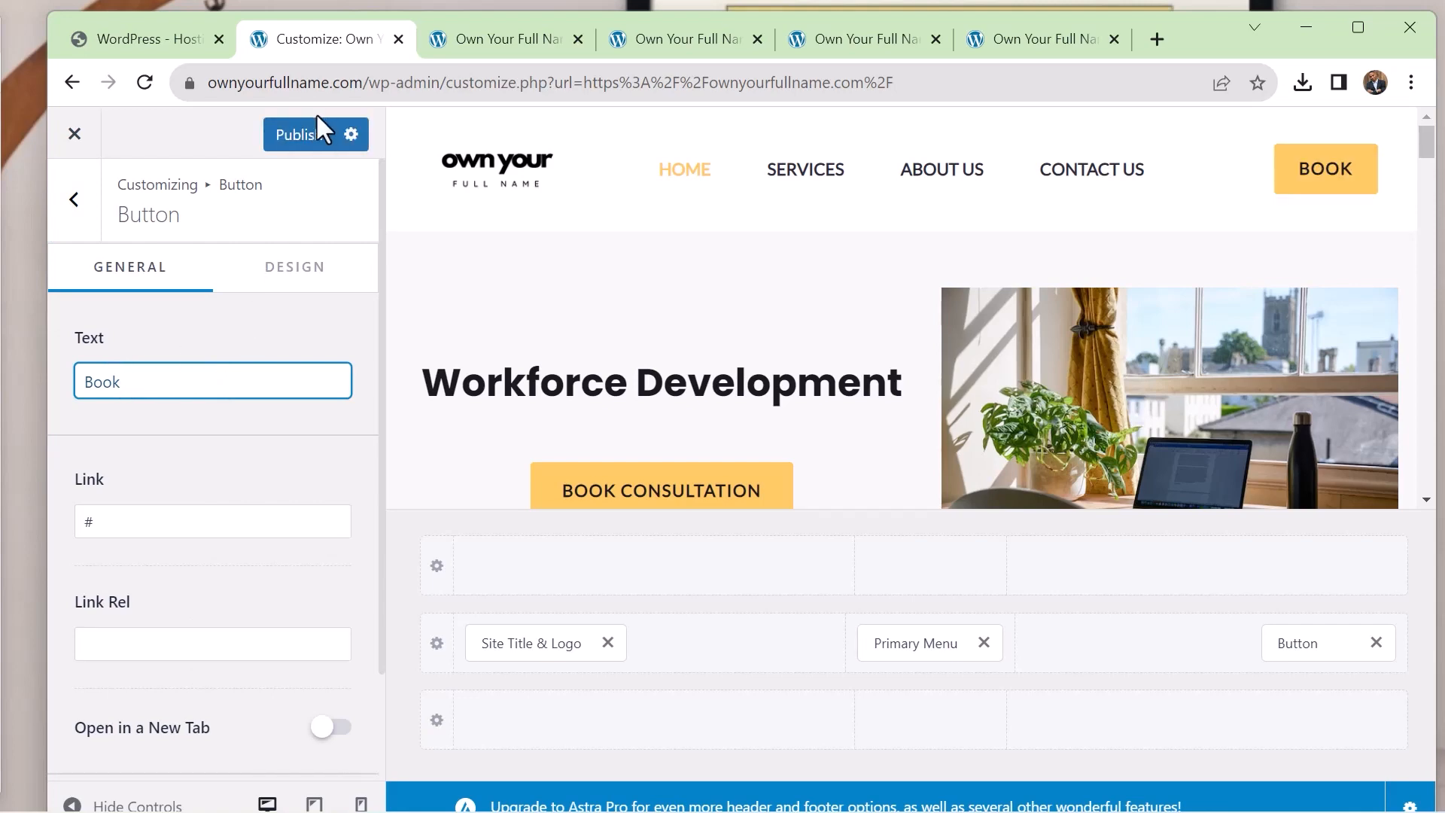
pyautogui.click(297, 136)
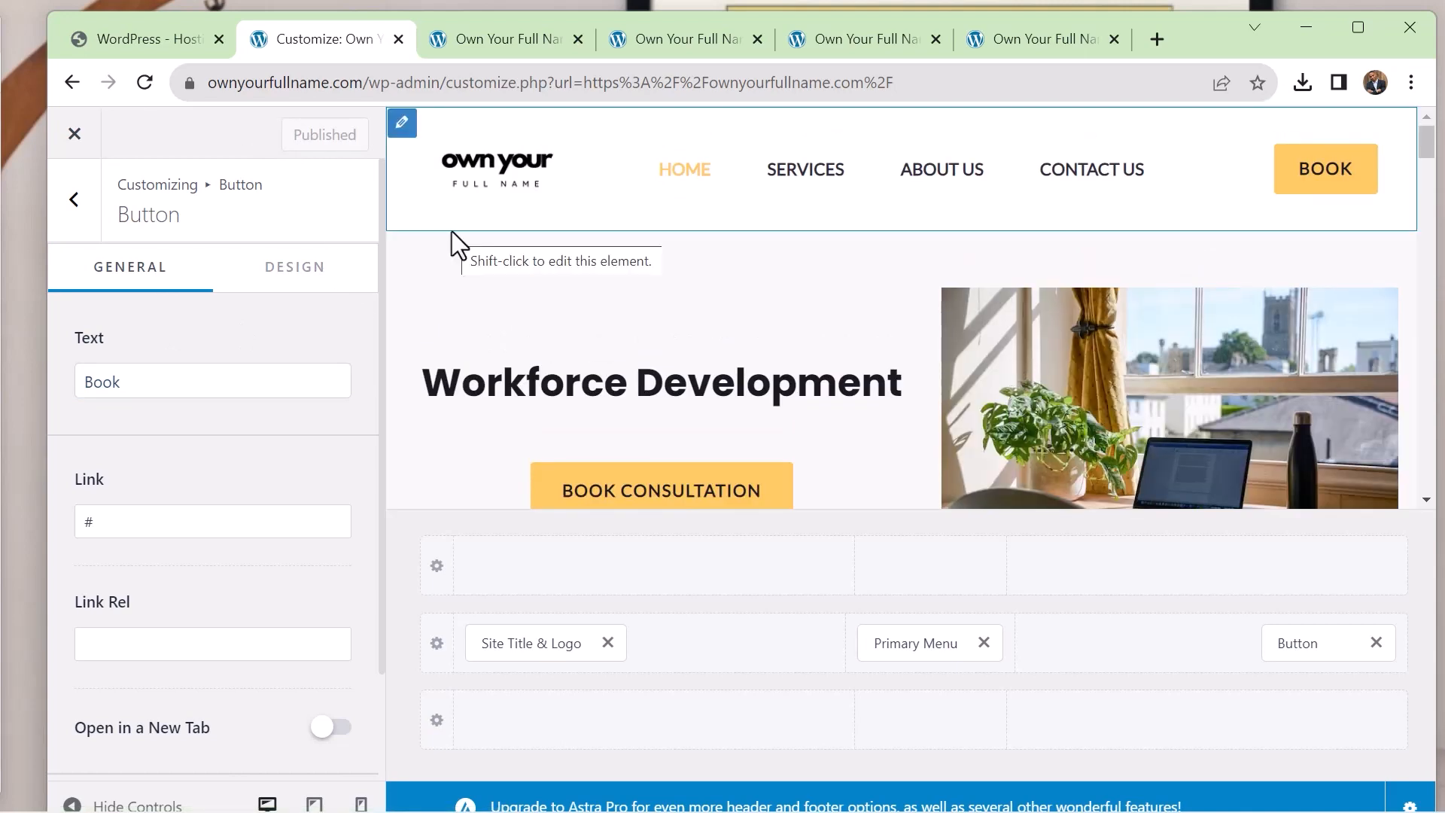
# Review the home page in the customizer preview and compare it with the coming soon page preview
pyautogui.scroll(-5, 452, 231)
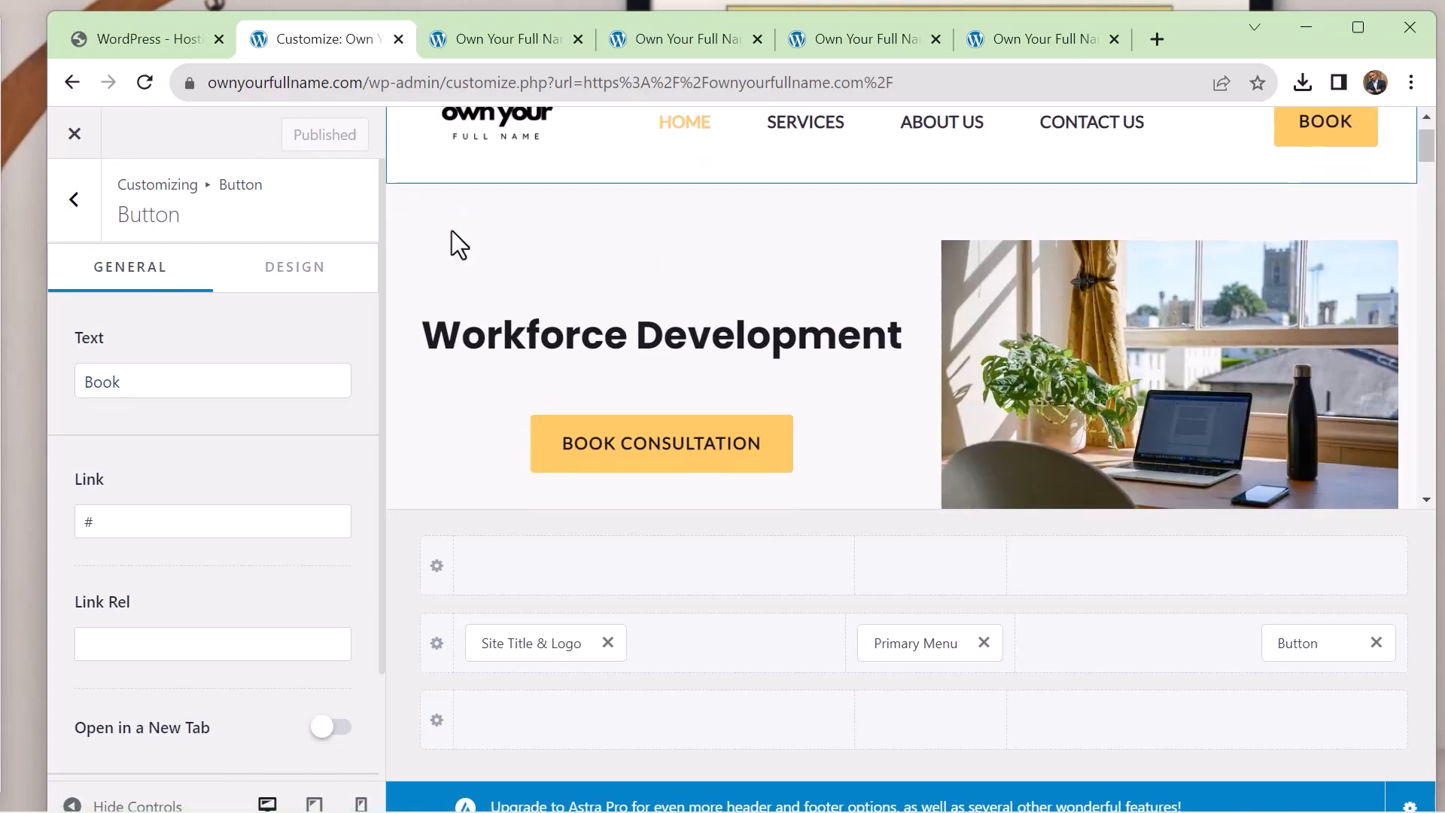
pyautogui.scroll(2, 451, 230)
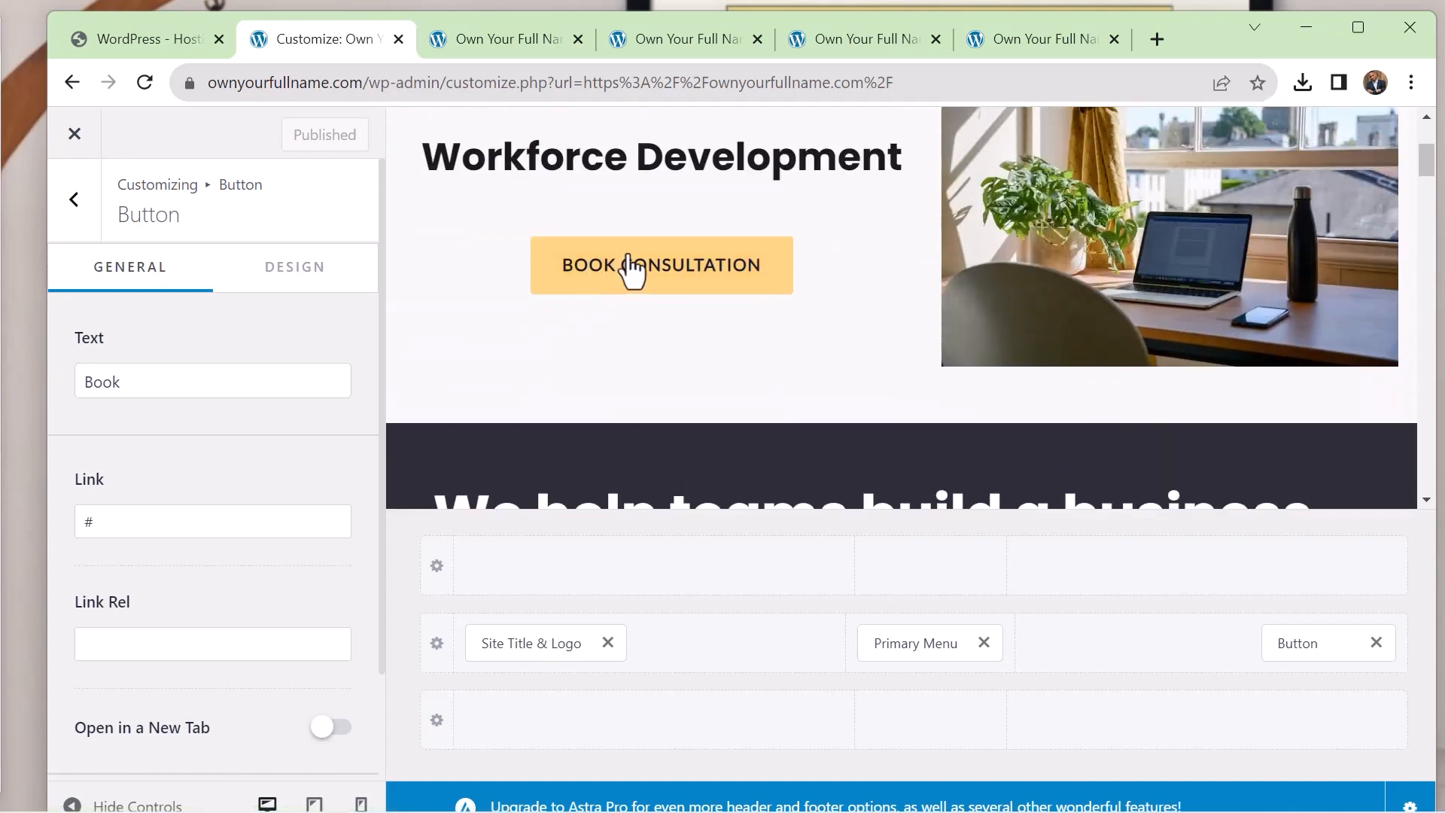
pyautogui.scroll(-8, 548, 353)
pyautogui.scroll(10, 548, 348)
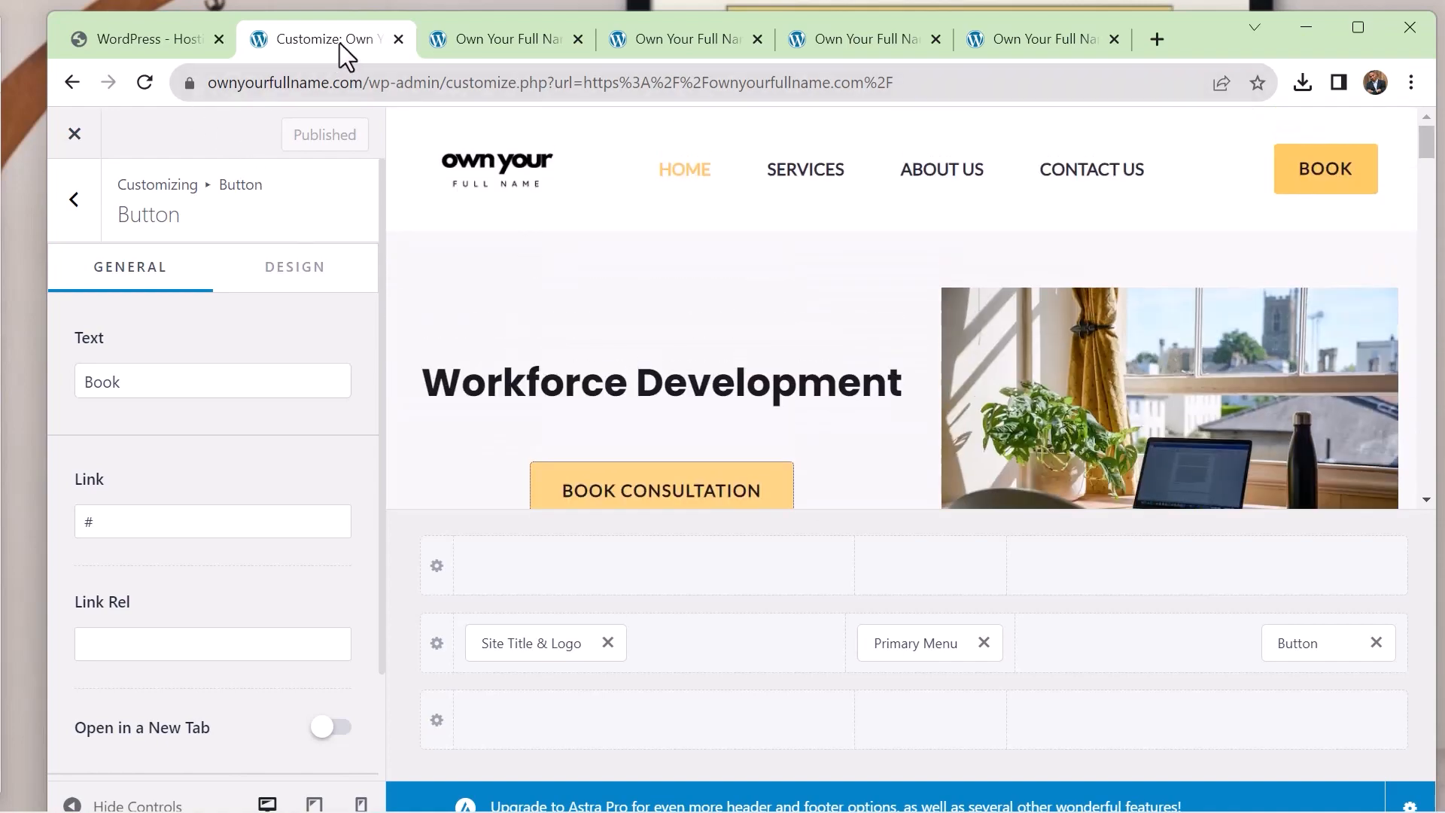
pyautogui.click(481, 44)
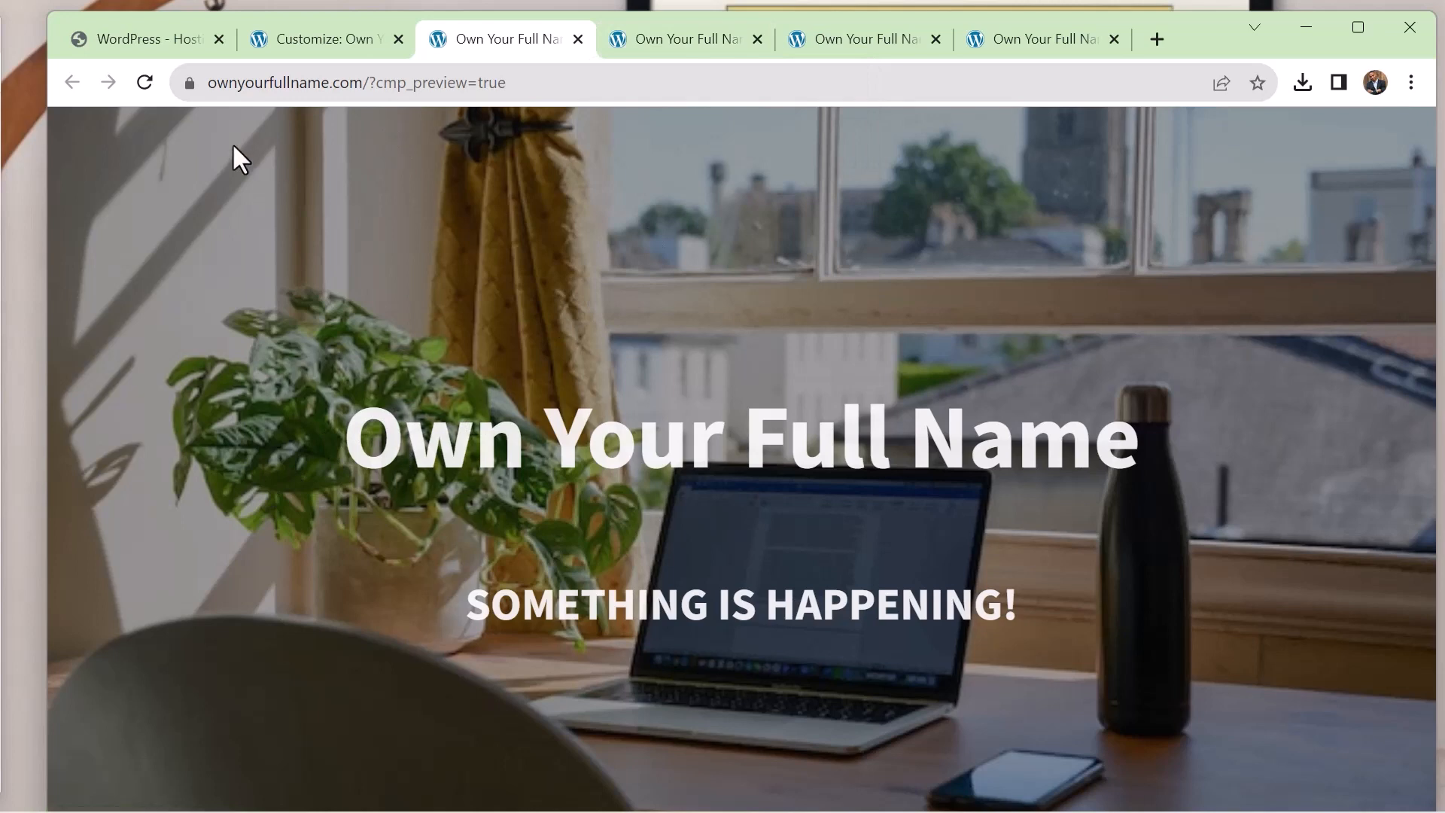
pyautogui.click(332, 44)
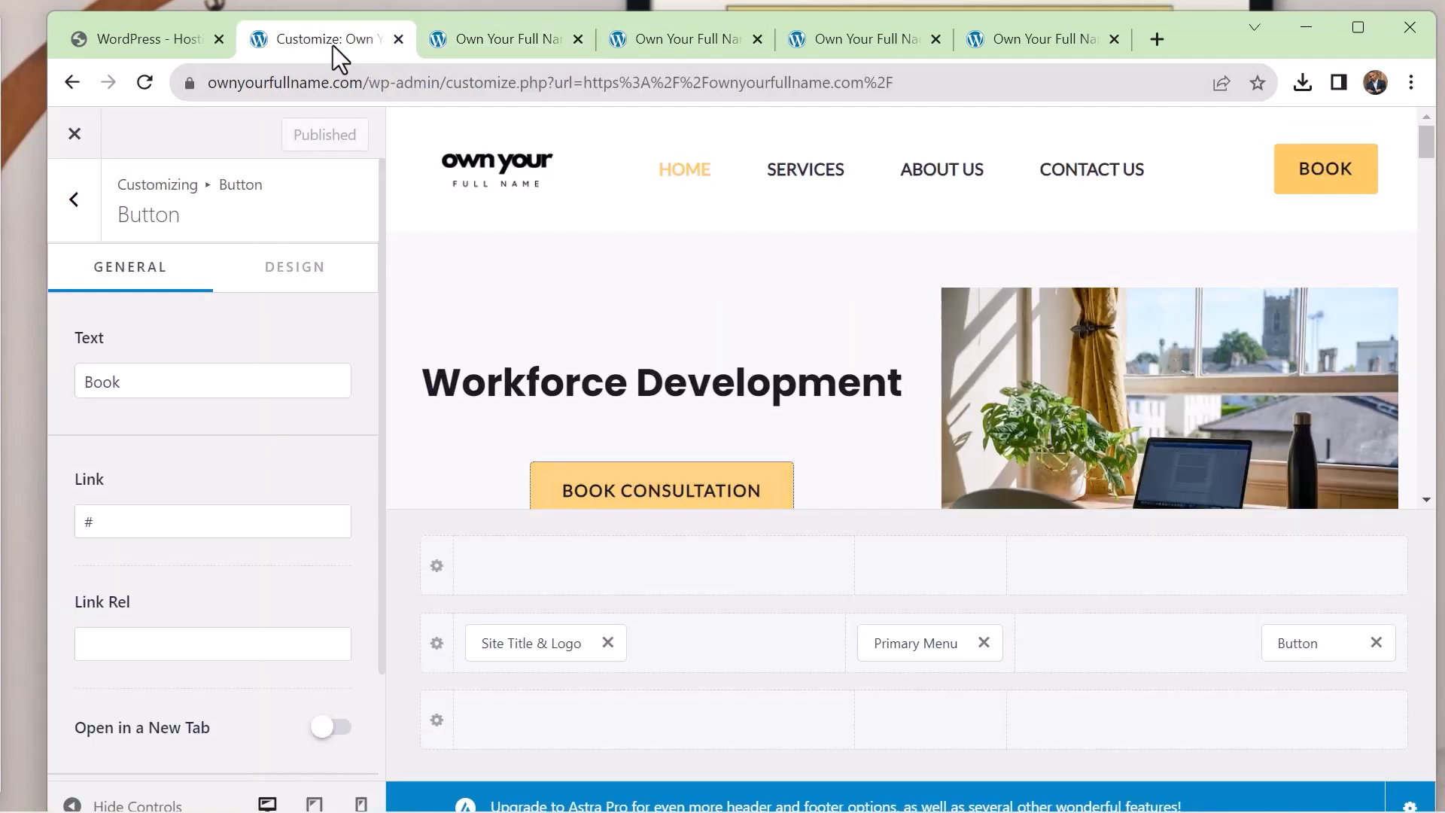
# Close the customizer and look over the live home page from the header to the business coaching section
pyautogui.click(76, 134)
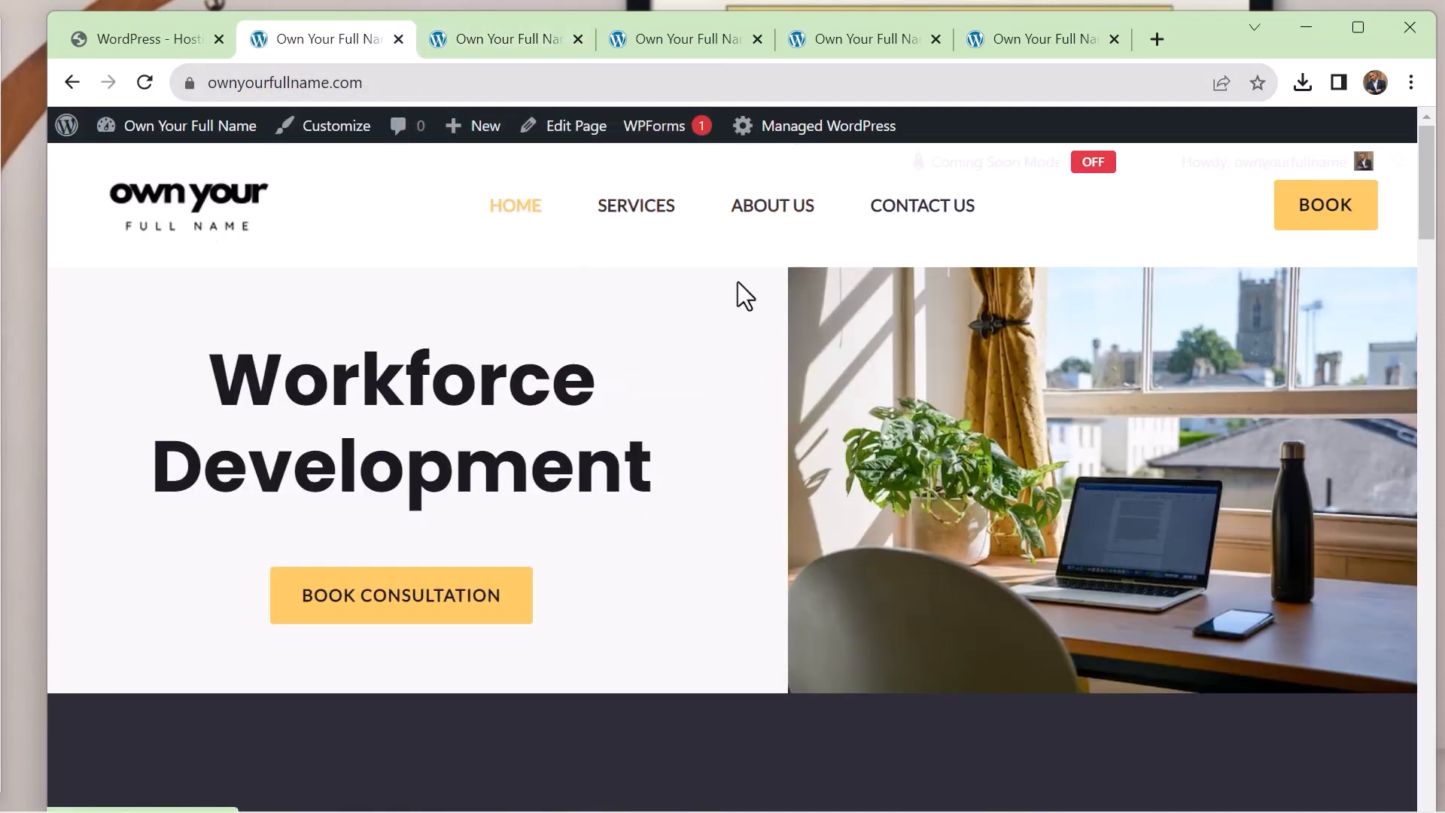
pyautogui.scroll(-9, 738, 282)
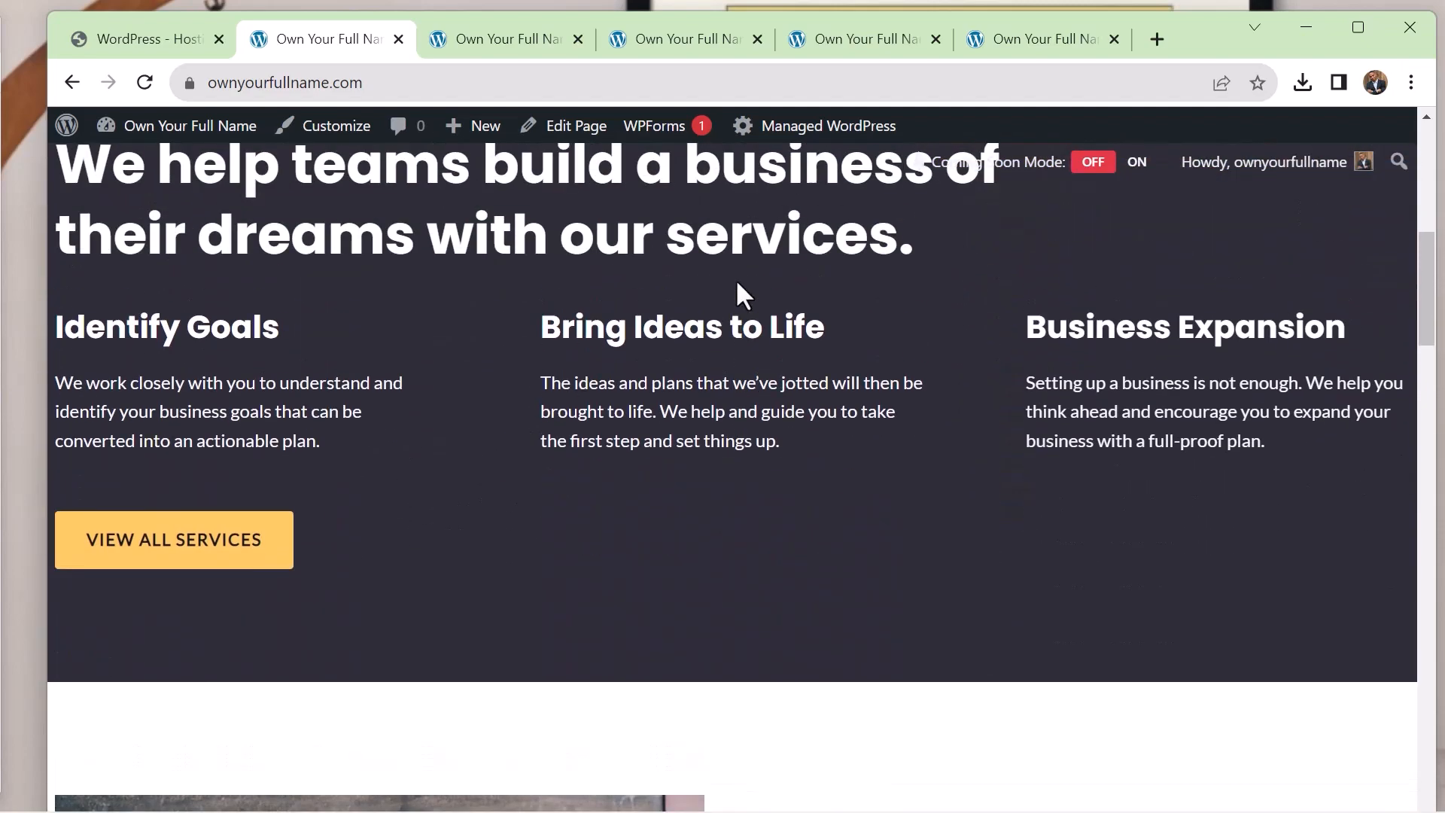
pyautogui.scroll(-12, 735, 280)
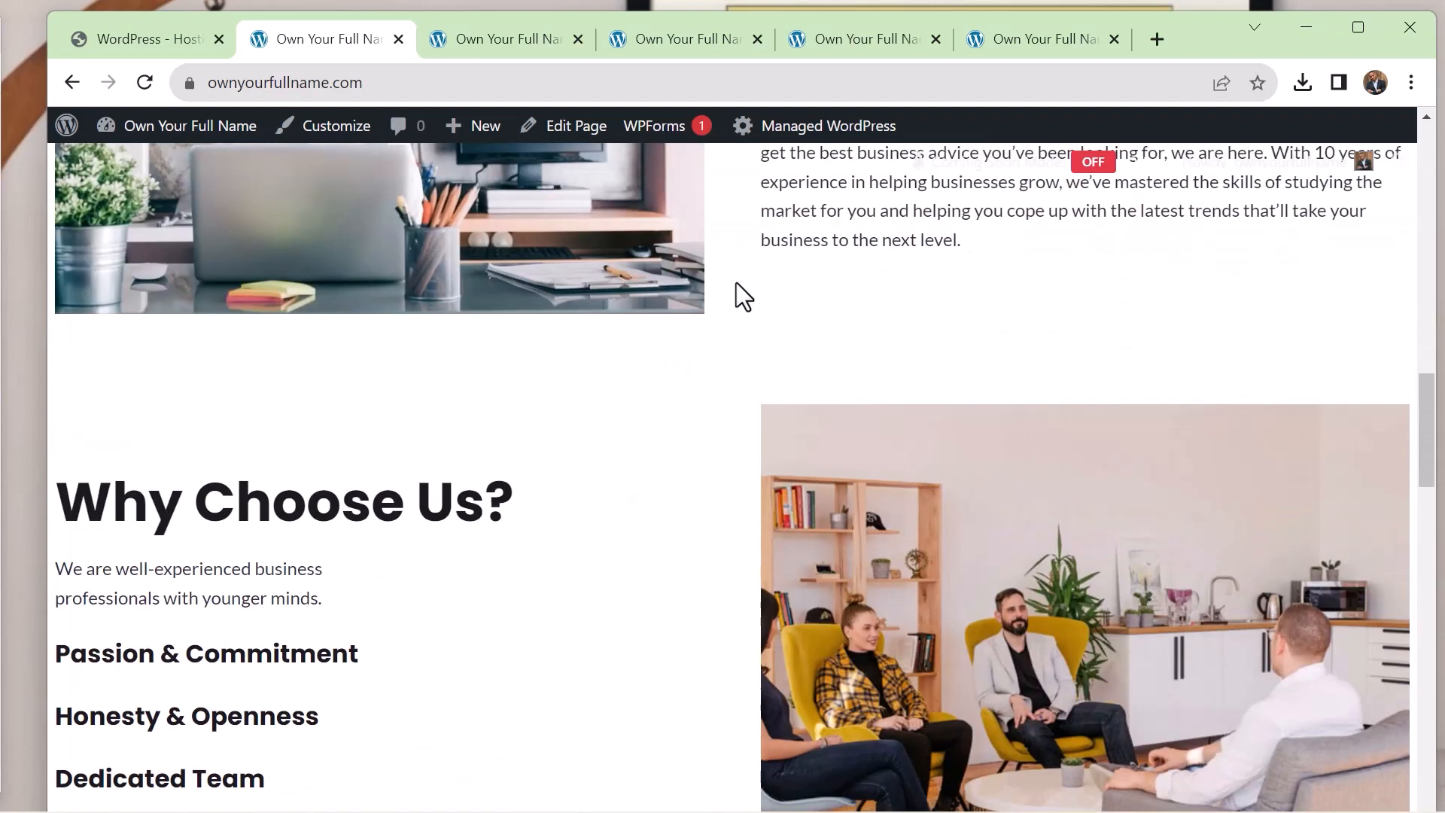
pyautogui.scroll(-15, 736, 283)
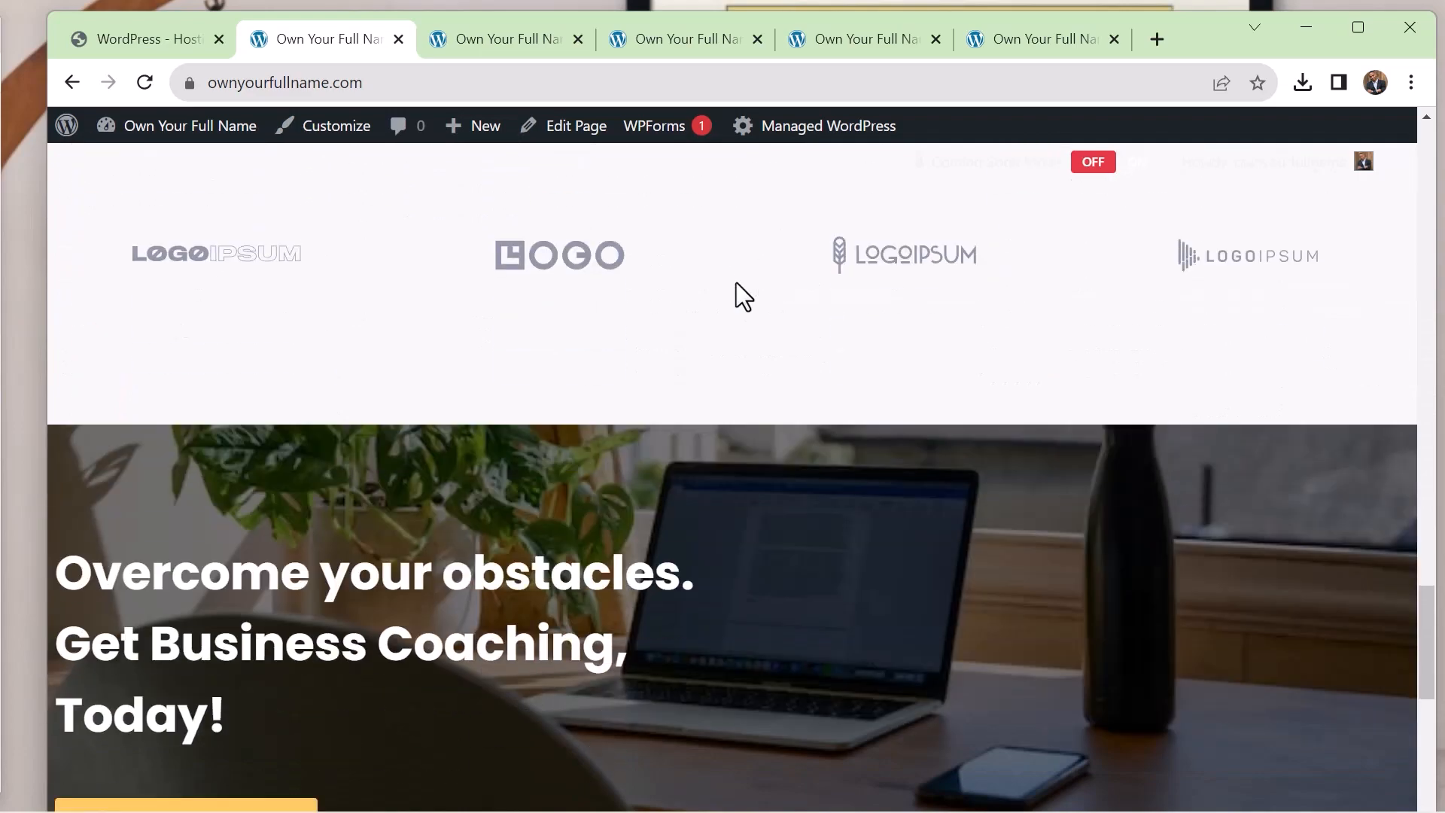
pyautogui.scroll(-9, 736, 283)
pyautogui.scroll(11, 737, 282)
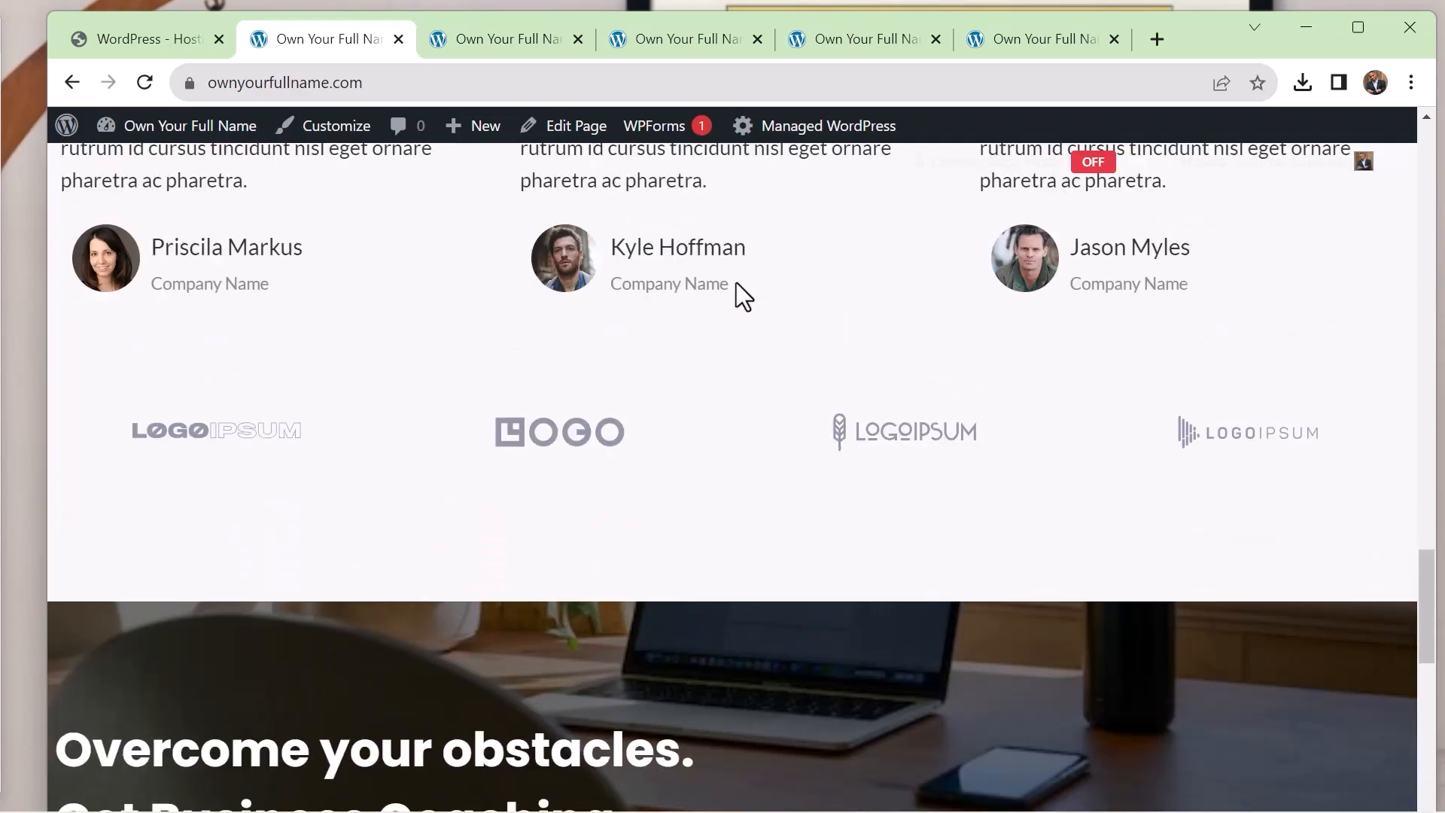
pyautogui.scroll(20, 737, 282)
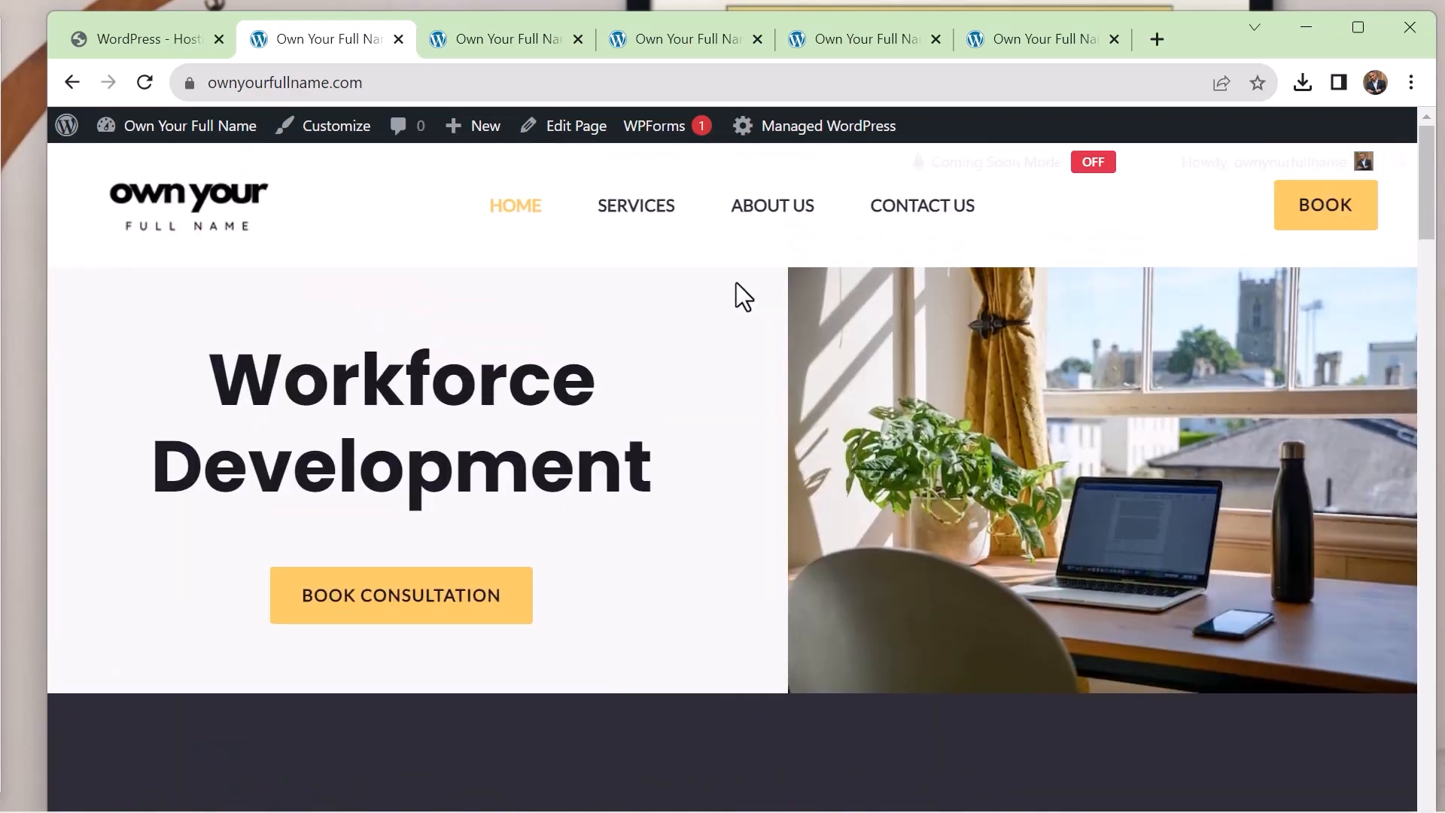